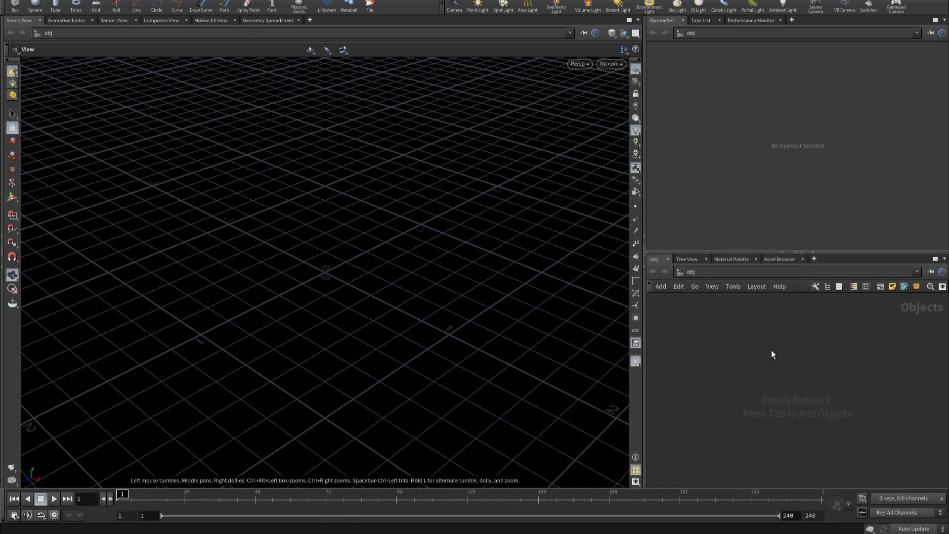
Step: Add a Geometry node to the object network
{"action": "key", "text": "Tab"}
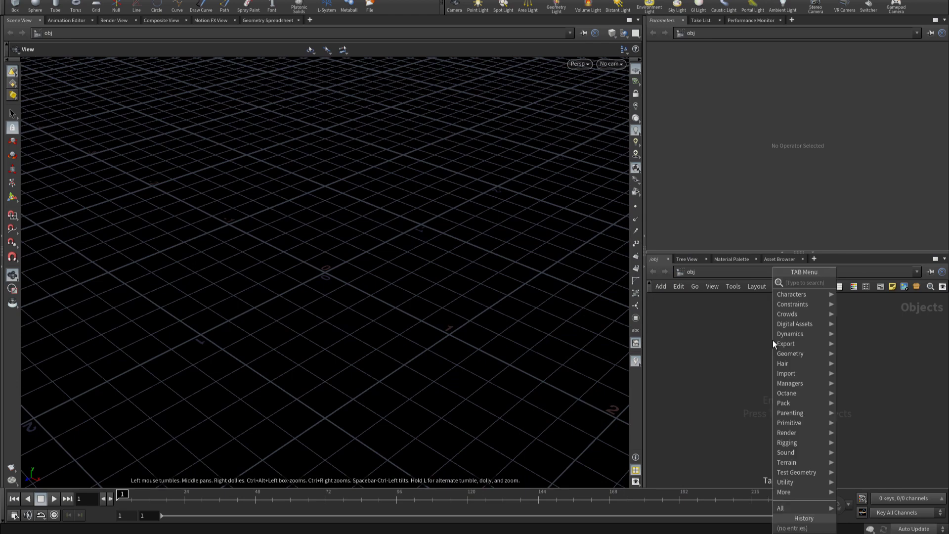
{"action": "type", "text": "test"}
{"action": "key", "text": "Return"}
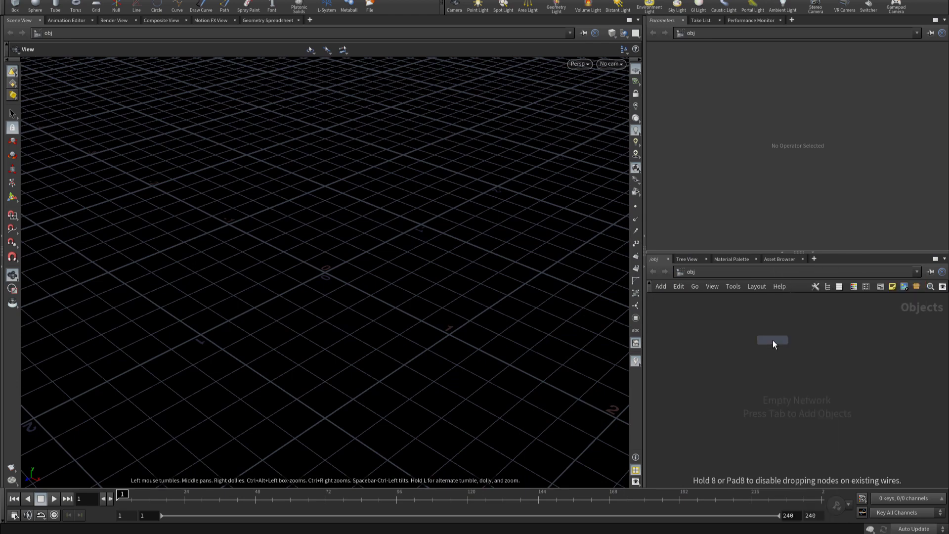
{"action": "left_click", "coordinate": [773, 341]}
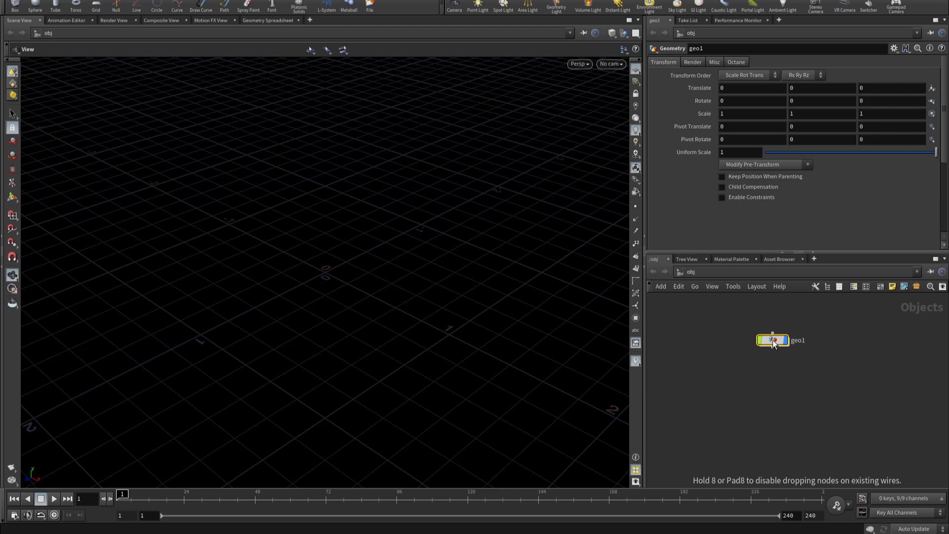
Step: Rename the geometry node to Conifer and step inside it
{"action": "key", "text": "F2"}
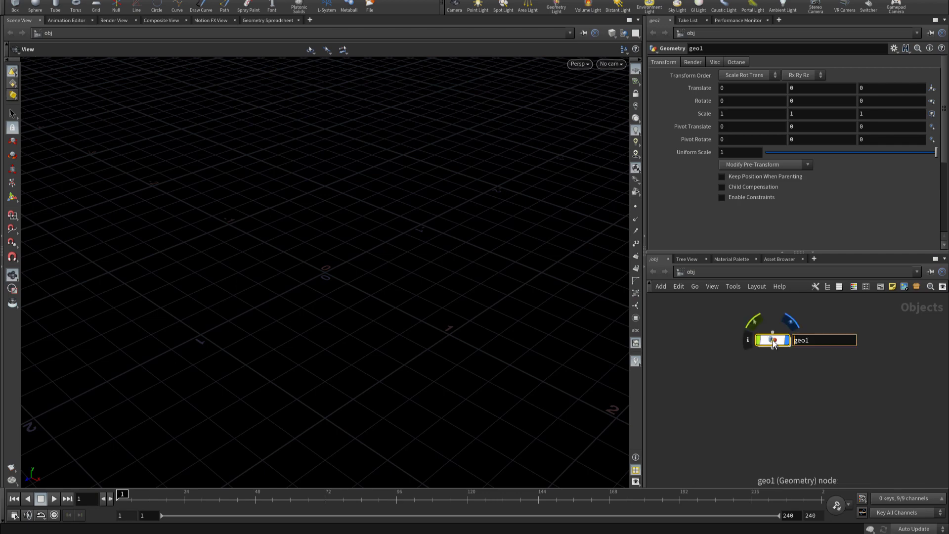
{"action": "key", "text": "shift+Right"}
{"action": "key", "text": "shift+Right"}
{"action": "key", "text": "shift+Right"}
{"action": "key", "text": "shift+Right"}
{"action": "type", "text": "Con"}
{"action": "type", "text": "ifer"}
{"action": "key", "text": "Return"}
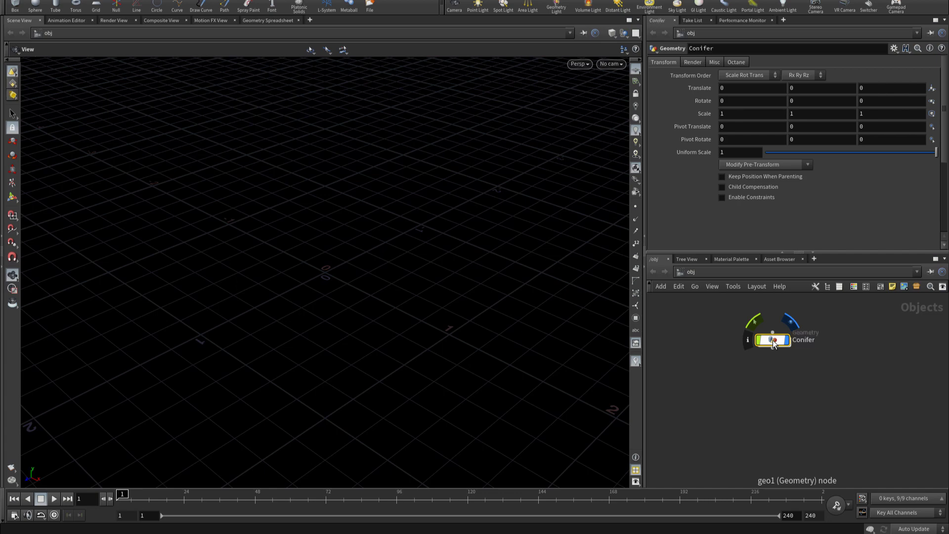
{"action": "key", "text": "Return"}
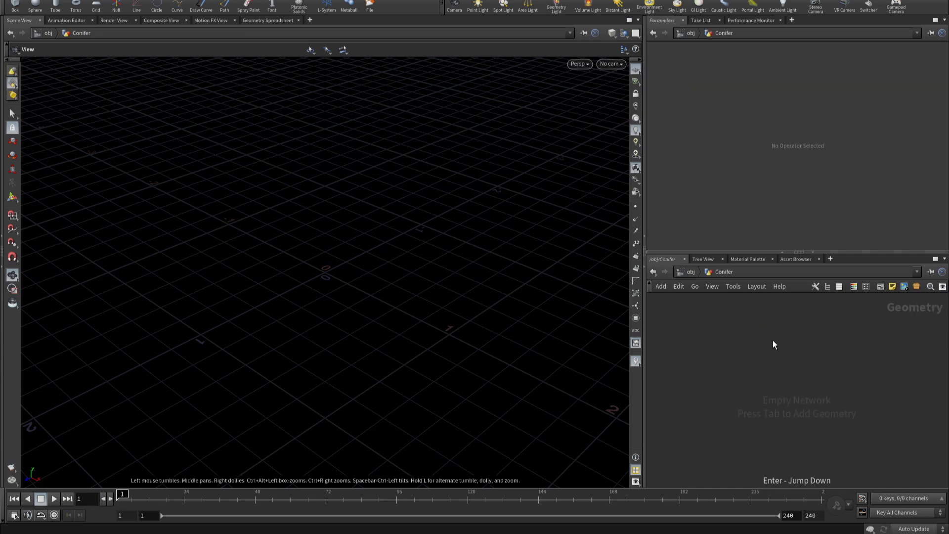
Step: Add a growing_trunk node inside Conifer and close the Houdini Console
{"action": "key", "text": "Tab"}
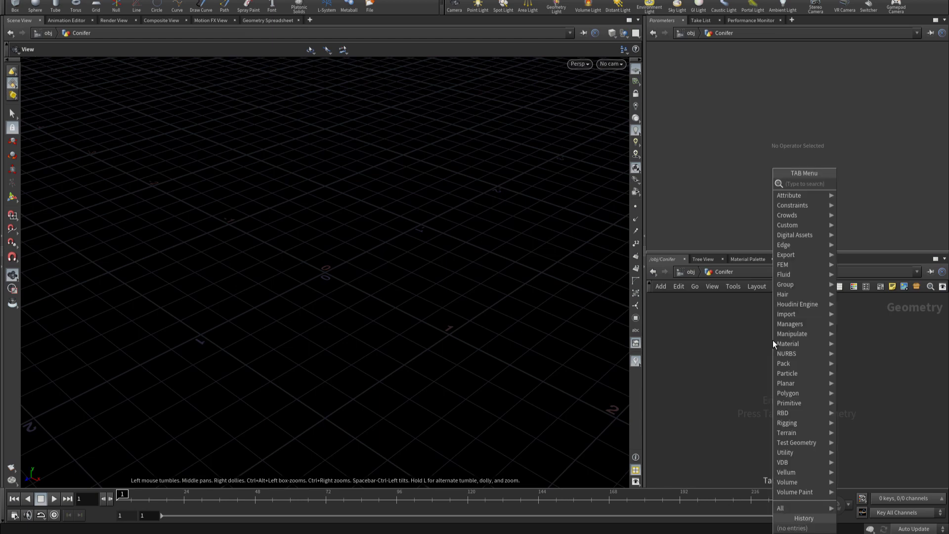
{"action": "type", "text": "gr"}
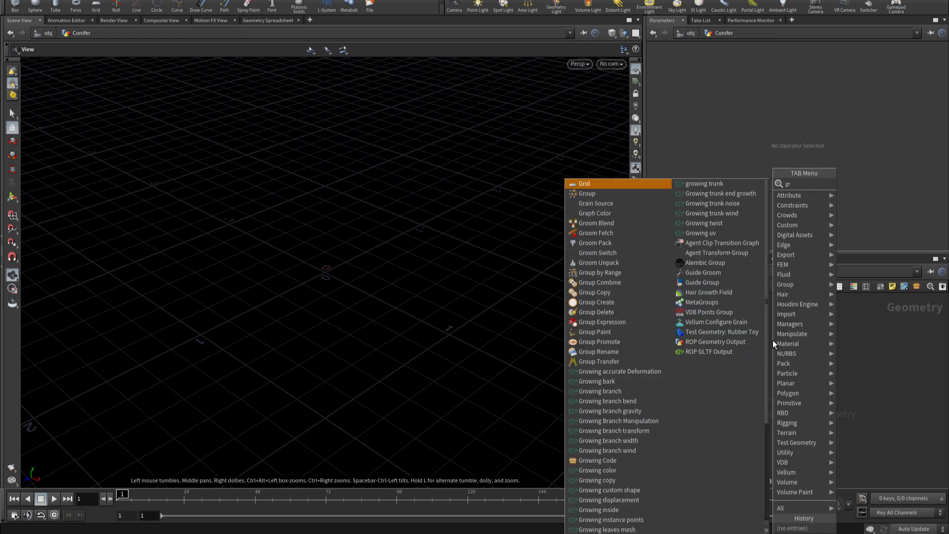
{"action": "type", "text": " tr"}
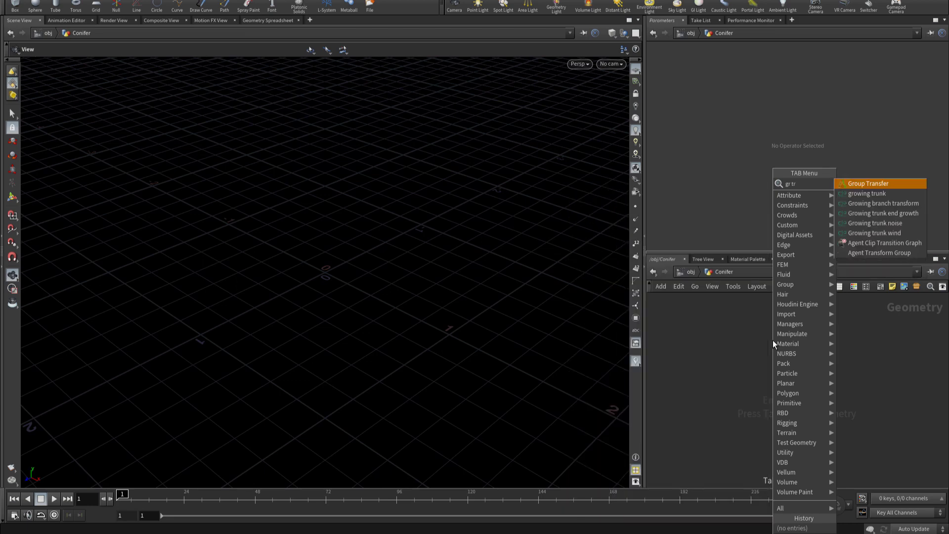
{"action": "key", "text": "Return"}
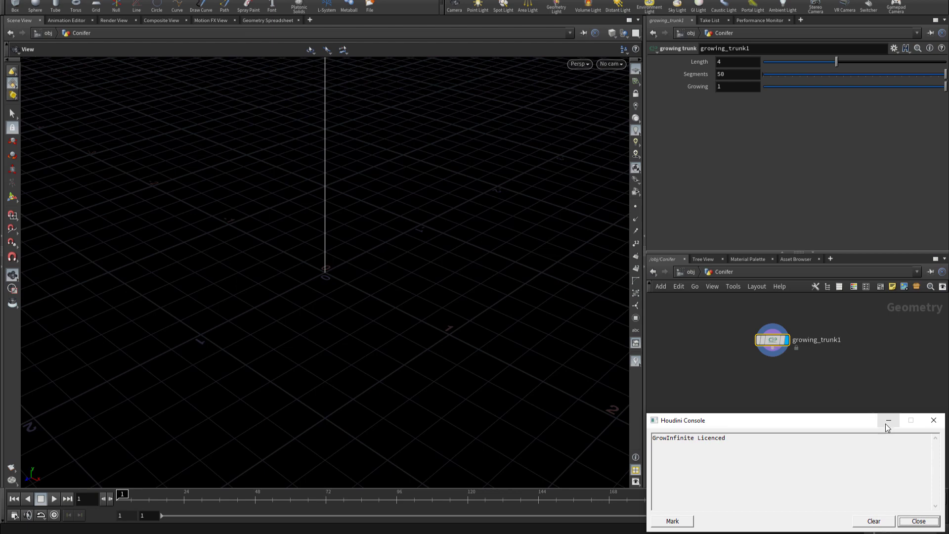
{"action": "left_click", "coordinate": [888, 420]}
Step: Add a growing next level points node wired from growing_trunk1
{"action": "left_click", "coordinate": [779, 356]}
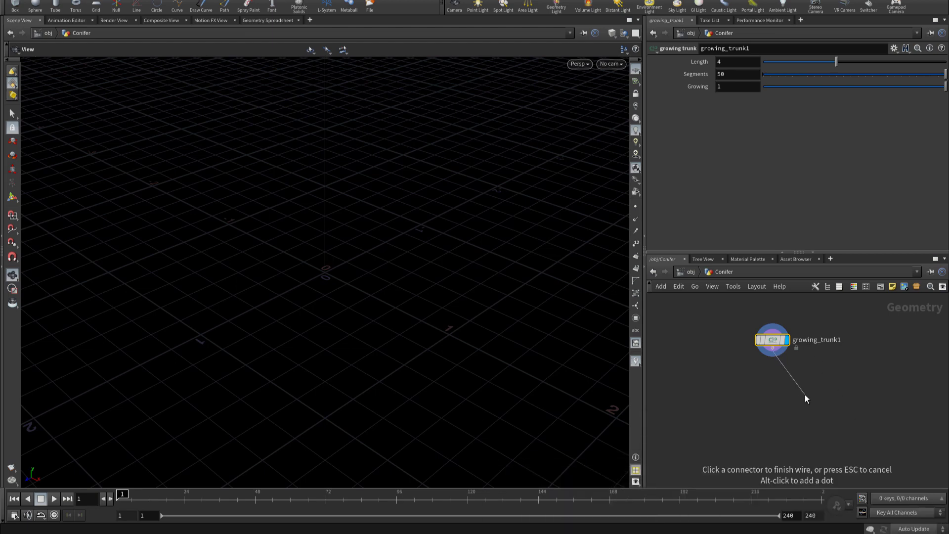
{"action": "middle_click_drag", "start_coordinate": [804, 394], "coordinate": [785, 361]}
{"action": "key", "text": "Tab"}
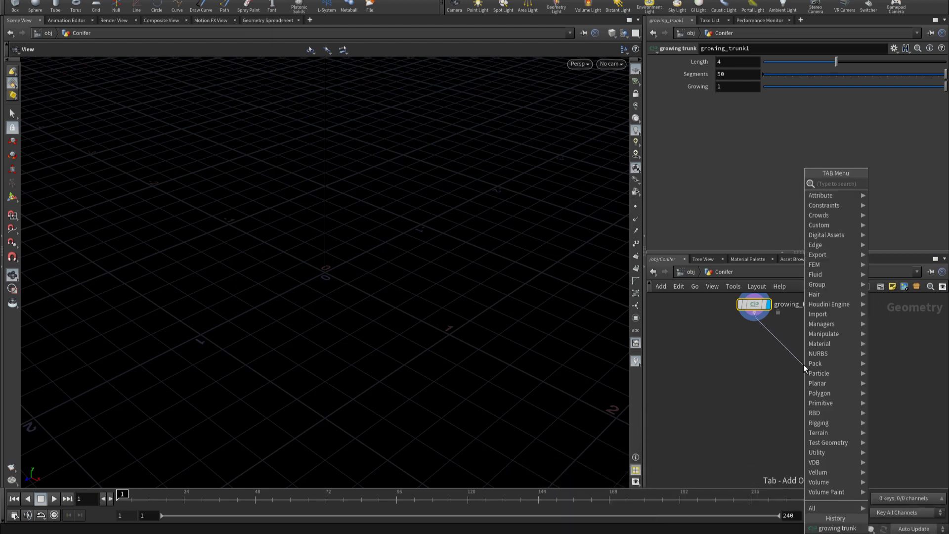
{"action": "type", "text": "nex"}
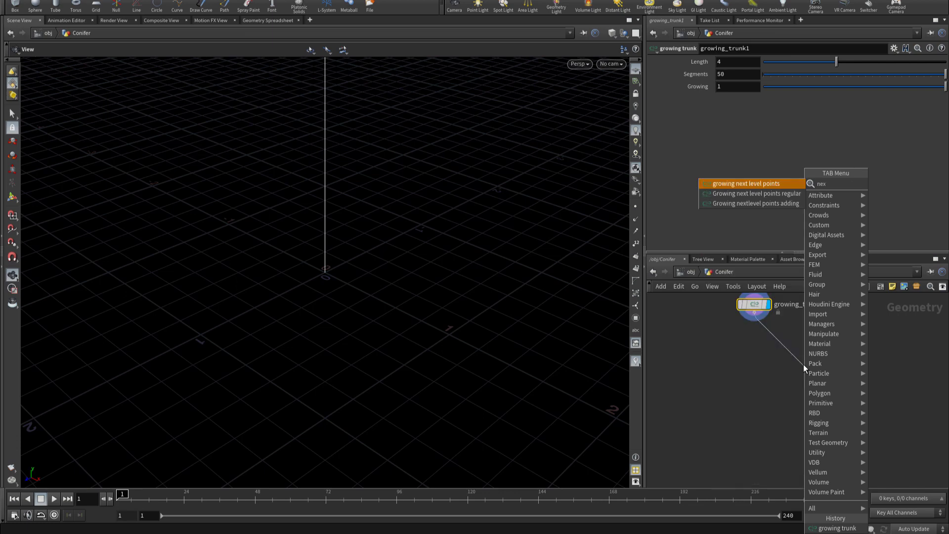
{"action": "key", "text": "Return"}
{"action": "left_click", "coordinate": [803, 364]}
Step: Add a Growing nextlevel points adding node below the next-level points node
{"action": "left_click_drag", "start_coordinate": [804, 367], "coordinate": [814, 366]}
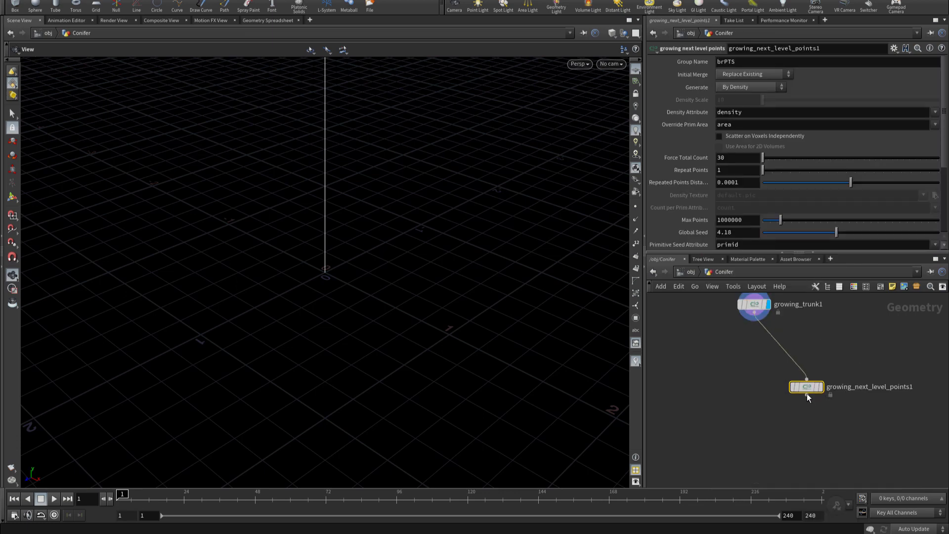
{"action": "left_click", "coordinate": [815, 373]}
{"action": "key", "text": "Tab"}
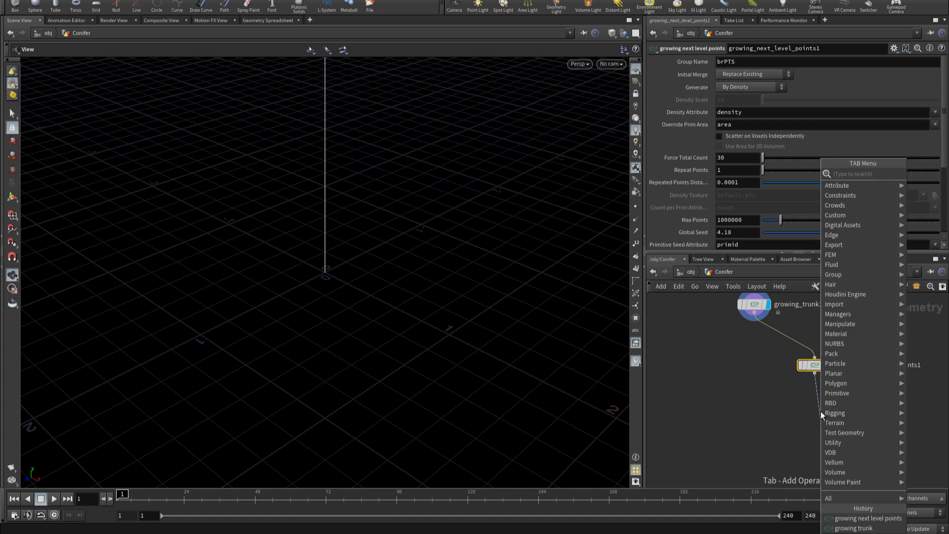
{"action": "type", "text": "add"}
{"action": "key", "text": "Down"}
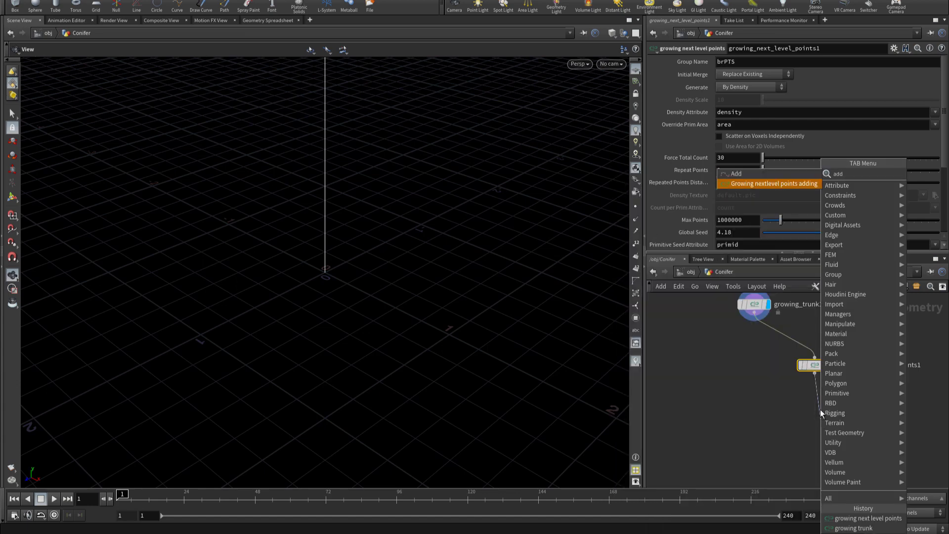
{"action": "key", "text": "Return"}
{"action": "left_click", "coordinate": [819, 409]}
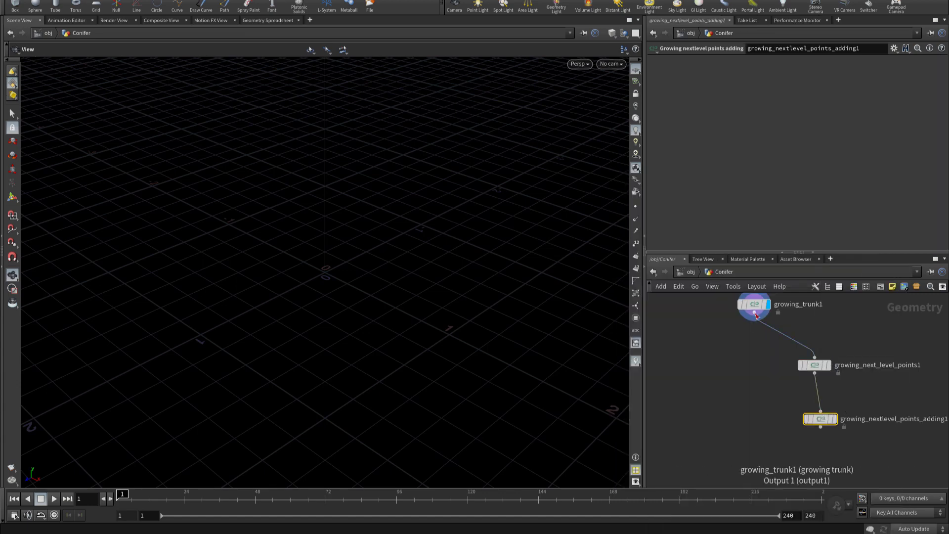
Step: Add a Growing trunk end growth node fed from growing_trunk1
{"action": "left_click", "coordinate": [754, 312]}
{"action": "scroll", "coordinate": [754, 402], "scroll_direction": "down", "scroll_amount": 3}
{"action": "key", "text": "Tab"}
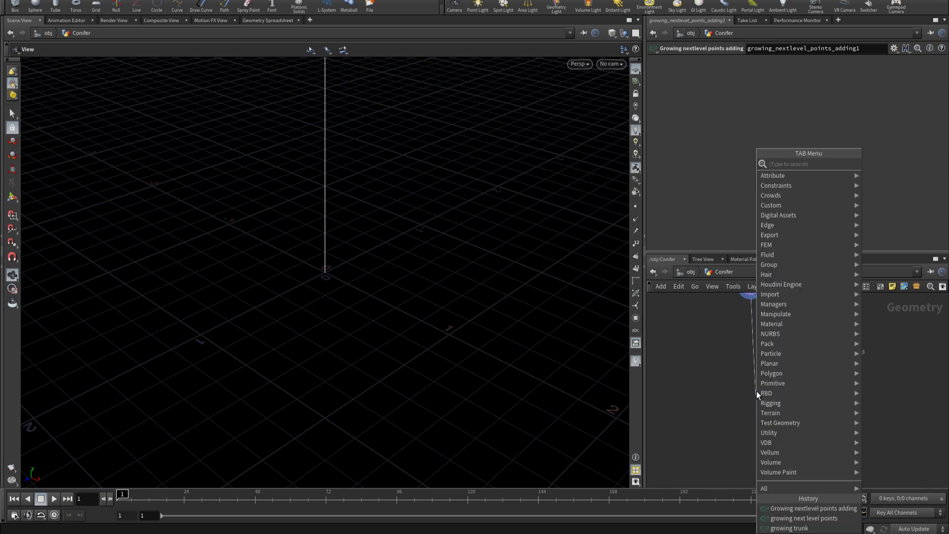
{"action": "type", "text": "tr"}
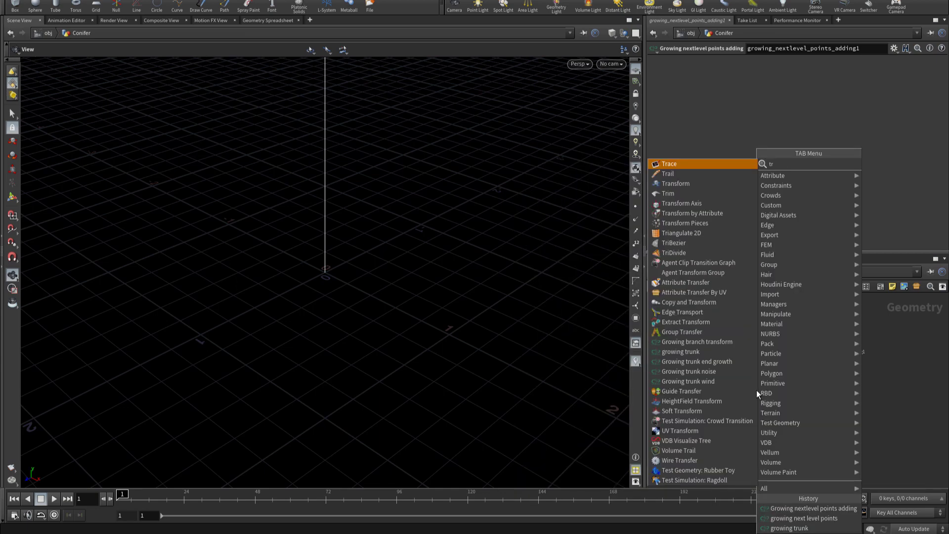
{"action": "type", "text": " en"}
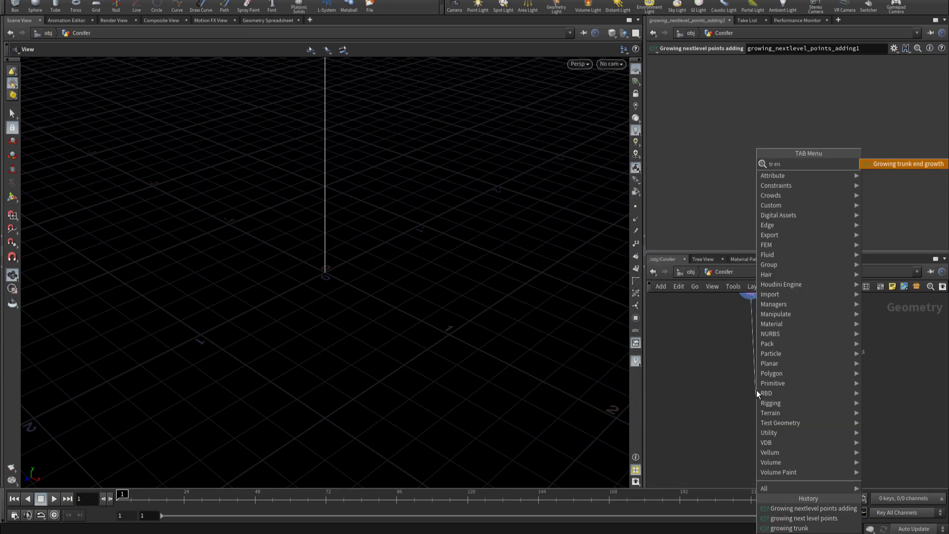
{"action": "key", "text": "Return"}
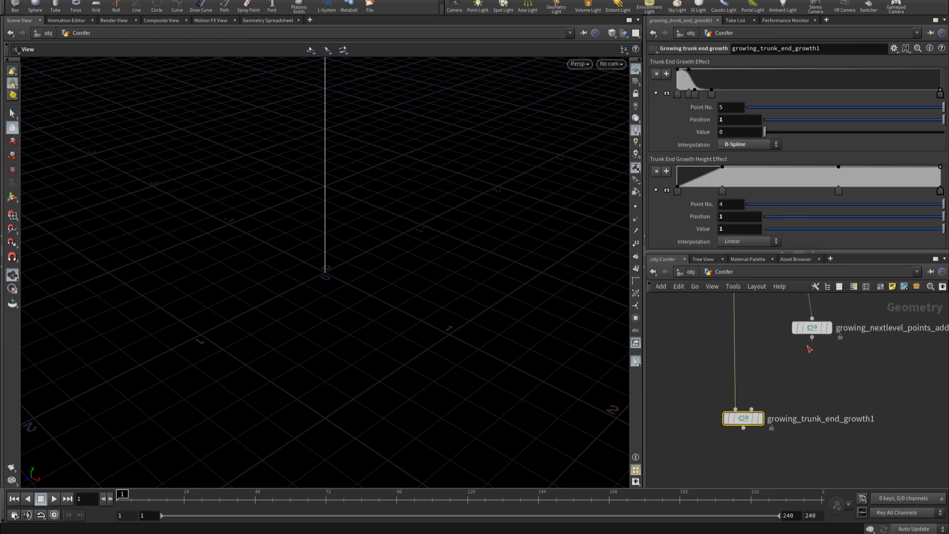
Step: Wire the points adding node into trunk end growth's second input
{"action": "left_click_drag", "start_coordinate": [812, 337], "coordinate": [751, 409]}
{"action": "scroll", "coordinate": [752, 388], "scroll_direction": "down", "scroll_amount": 2}
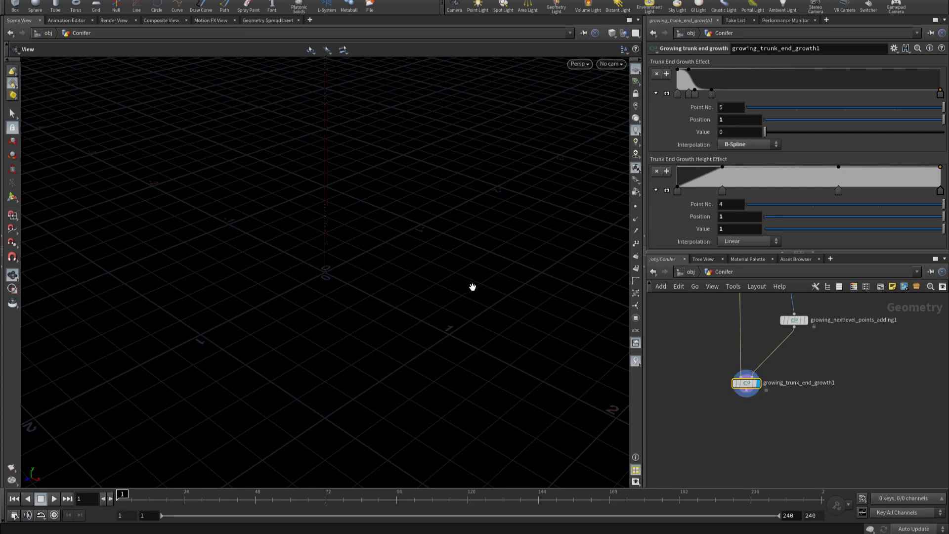
{"action": "mouse_move", "coordinate": [473, 279]}
{"action": "left_mouse_down"}
{"action": "mouse_move", "coordinate": [136, 186]}
{"action": "mouse_move", "coordinate": [317, 334]}
{"action": "mouse_move", "coordinate": [257, 284]}
{"action": "mouse_move", "coordinate": [293, 264]}
{"action": "left_mouse_up"}
{"action": "scroll", "coordinate": [759, 383], "scroll_direction": "down", "scroll_amount": 1}
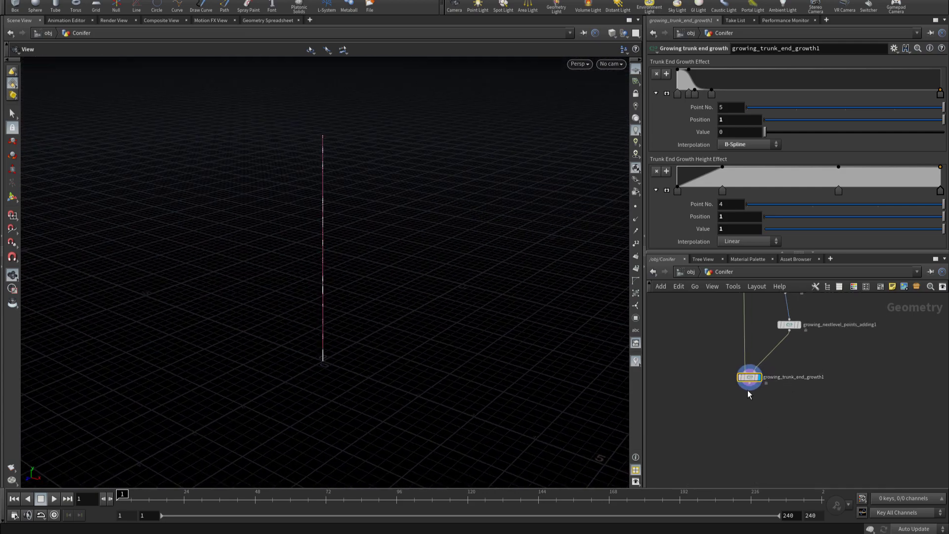
Step: Add a Growing trunk noise node after trunk end growth and display it
{"action": "left_click_drag", "start_coordinate": [752, 388], "coordinate": [769, 442]}
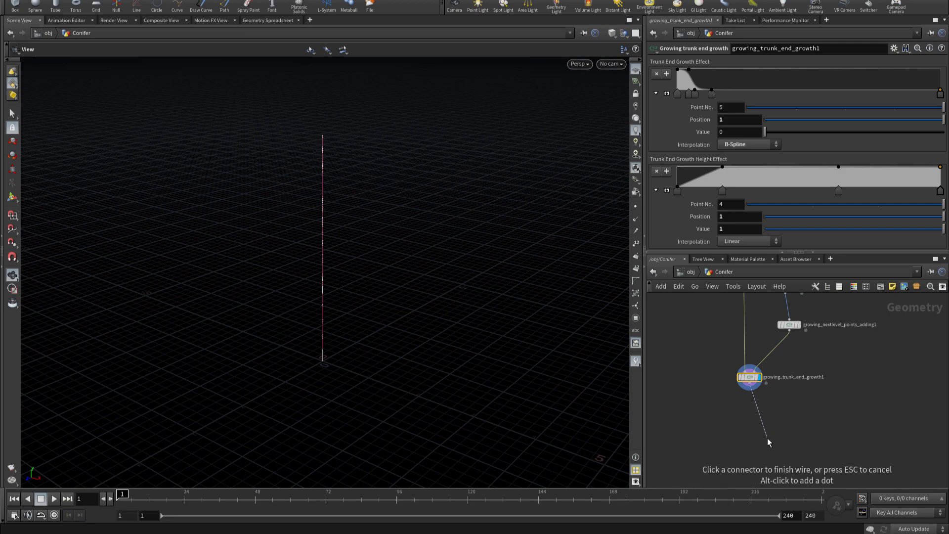
{"action": "key", "text": "Tab"}
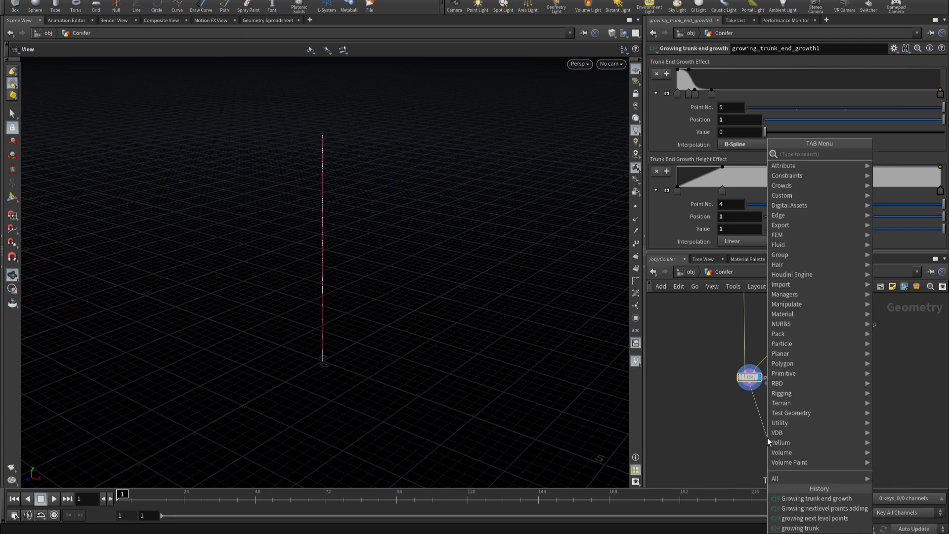
{"action": "type", "text": "g"}
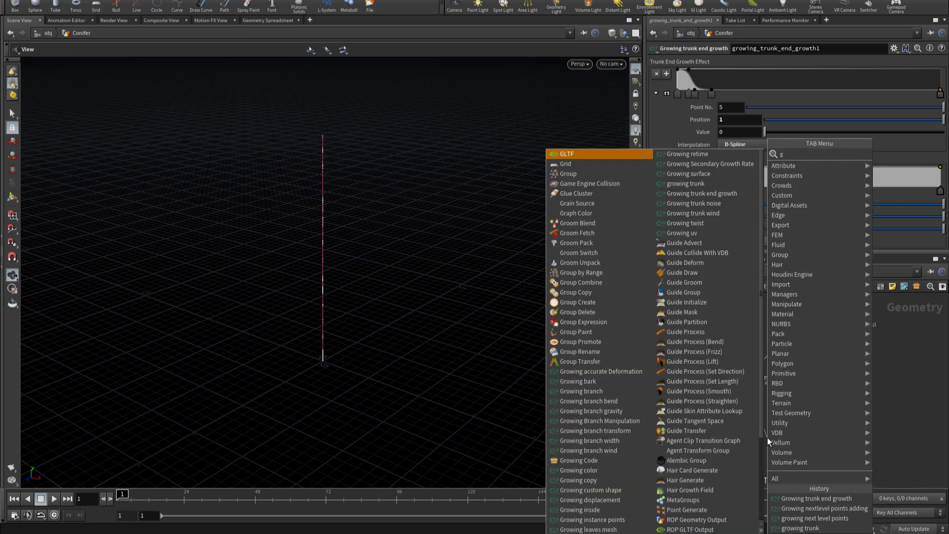
{"action": "type", "text": "r"}
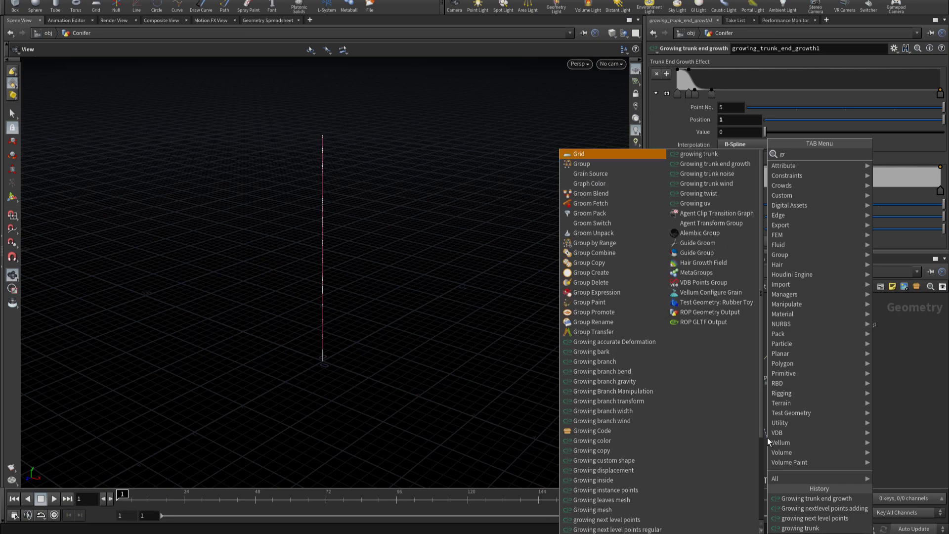
{"action": "type", "text": " tr"}
{"action": "key", "text": "Down"}
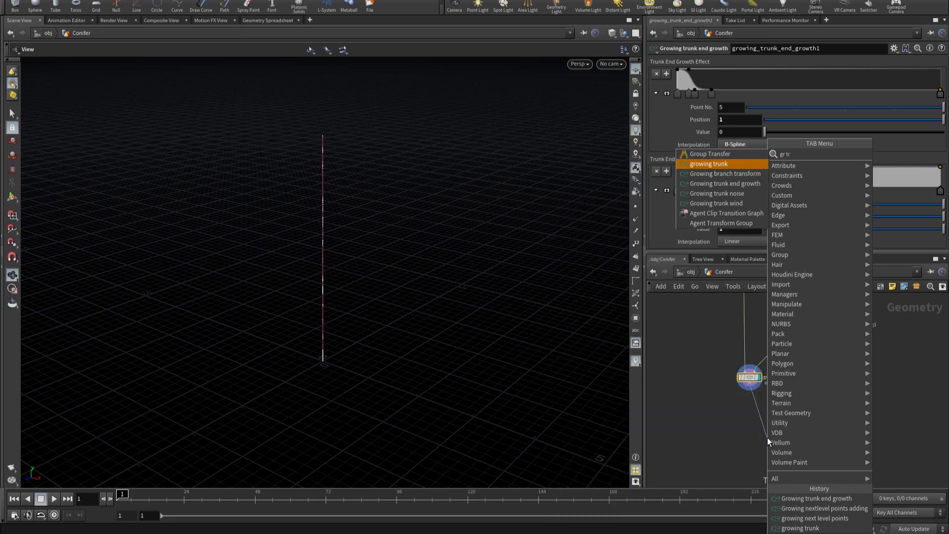
{"action": "key", "text": "Down"}
{"action": "key", "text": "Down"}
{"action": "key", "text": "Down"}
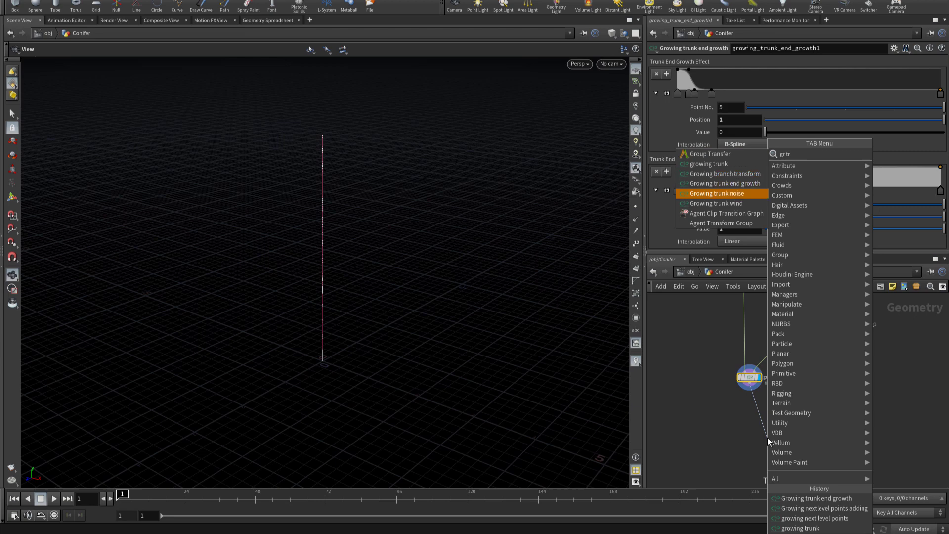
{"action": "key", "text": "Return"}
{"action": "mouse_move", "coordinate": [767, 437]}
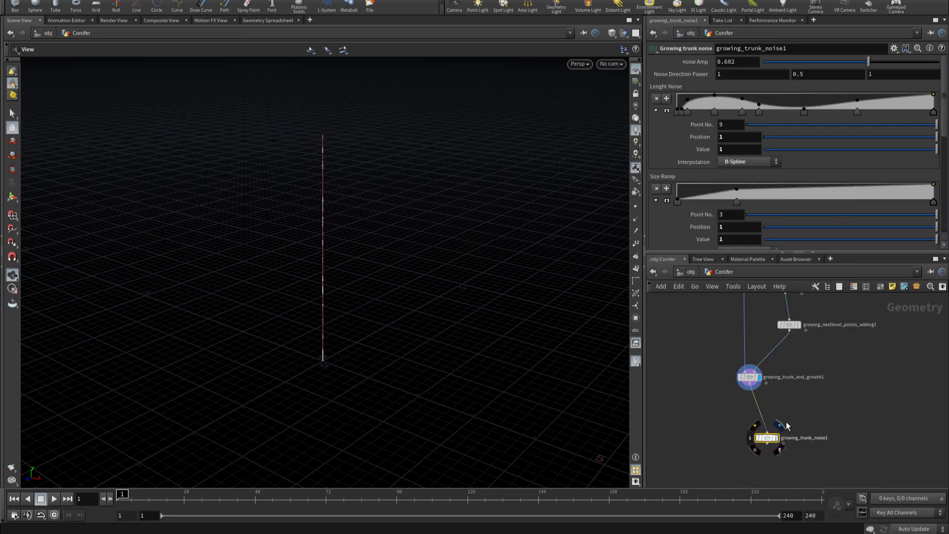
{"action": "left_click", "coordinate": [779, 429]}
{"action": "key", "text": "l"}
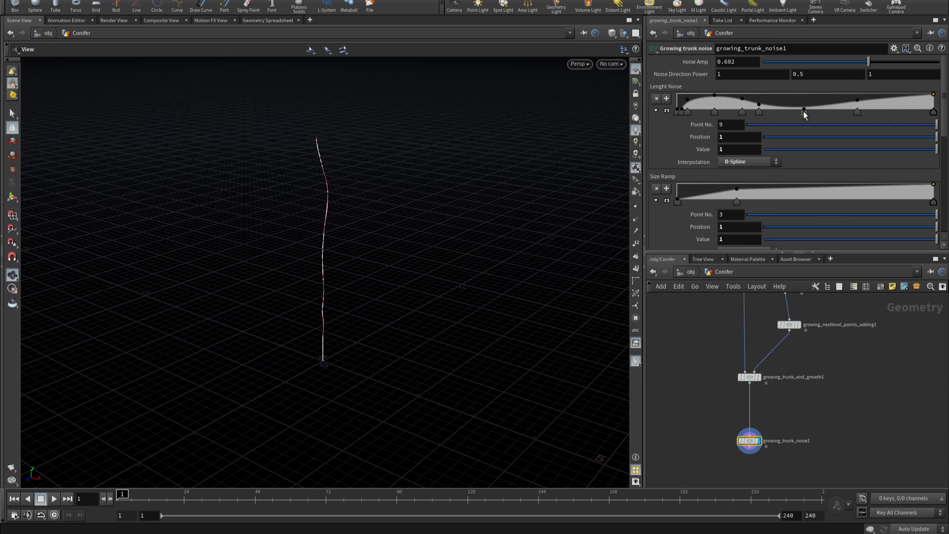
Step: Raise a Length Noise ramp point to full value and check the trunk at a later frame
{"action": "mouse_move", "coordinate": [803, 110]}
{"action": "left_mouse_down"}
{"action": "mouse_move", "coordinate": [803, 95]}
{"action": "mouse_move", "coordinate": [761, 97]}
{"action": "left_mouse_up"}
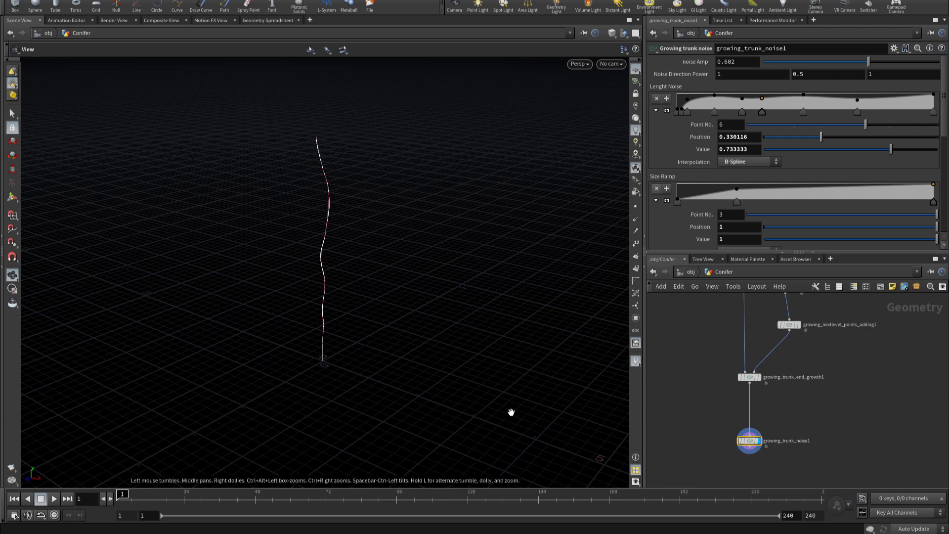
{"action": "left_click_drag", "start_coordinate": [596, 499], "coordinate": [123, 500]}
{"action": "middle_click_drag", "start_coordinate": [692, 403], "coordinate": [704, 463]}
Step: Keyframe growing_trunk1's Growing at 0.001 on frame 1 and 1 on frame 120
{"action": "left_click", "coordinate": [748, 327]}
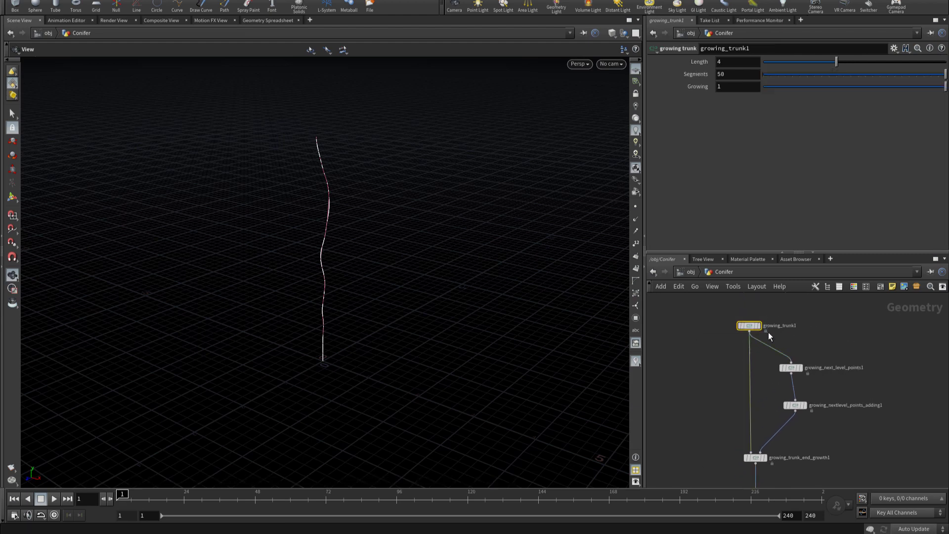
{"action": "left_click", "coordinate": [754, 87], "text": "alt"}
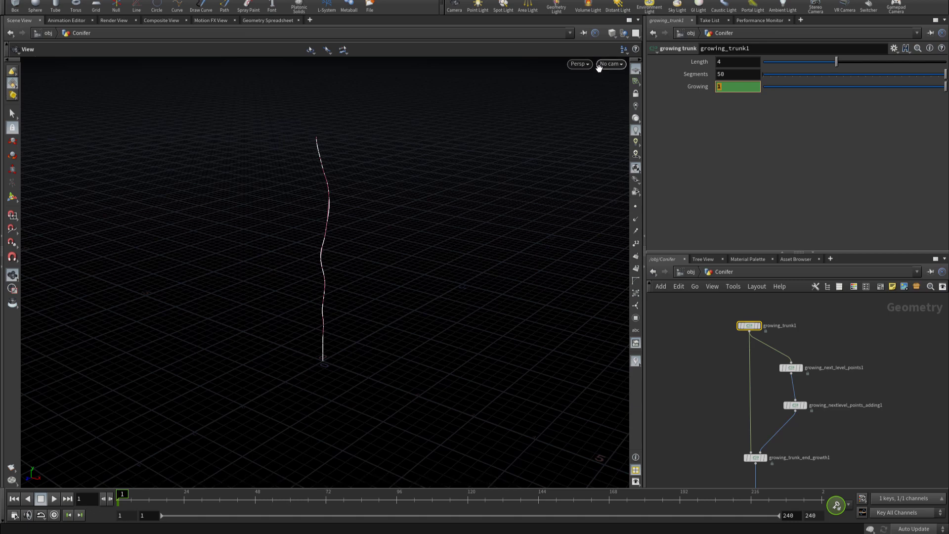
{"action": "type", "text": ".001"}
{"action": "key", "text": "Return"}
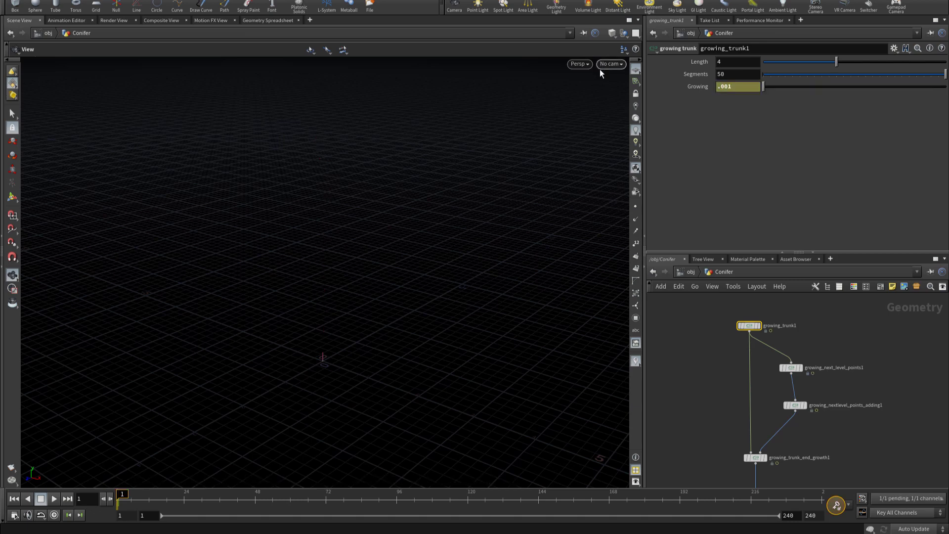
{"action": "left_click", "coordinate": [695, 88], "text": "alt"}
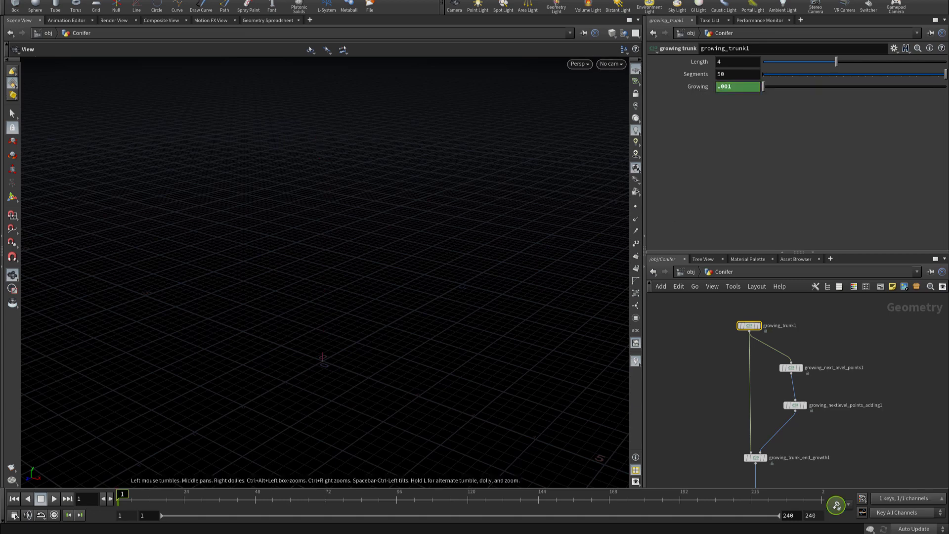
{"action": "left_click", "coordinate": [467, 500]}
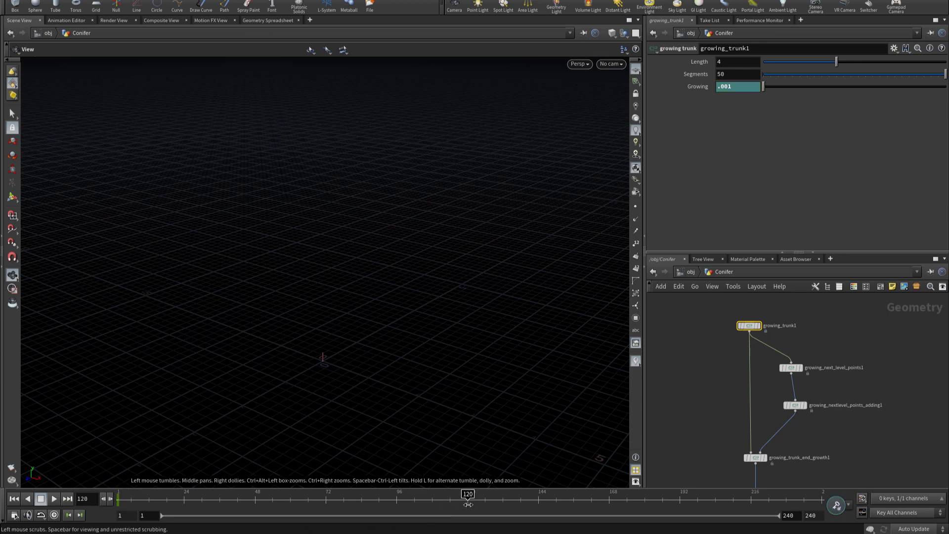
{"action": "type", "text": "1"}
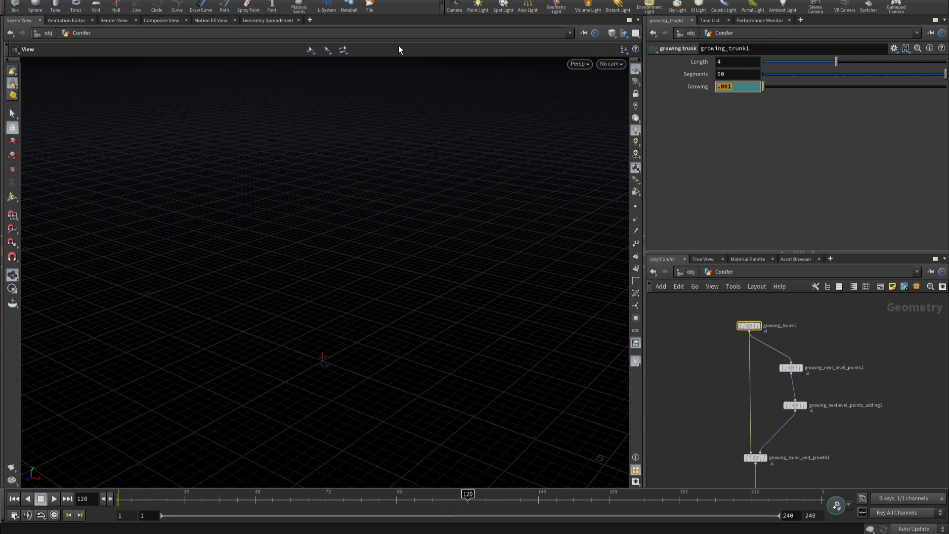
{"action": "key", "text": "Return"}
{"action": "left_click", "coordinate": [687, 87], "text": "alt"}
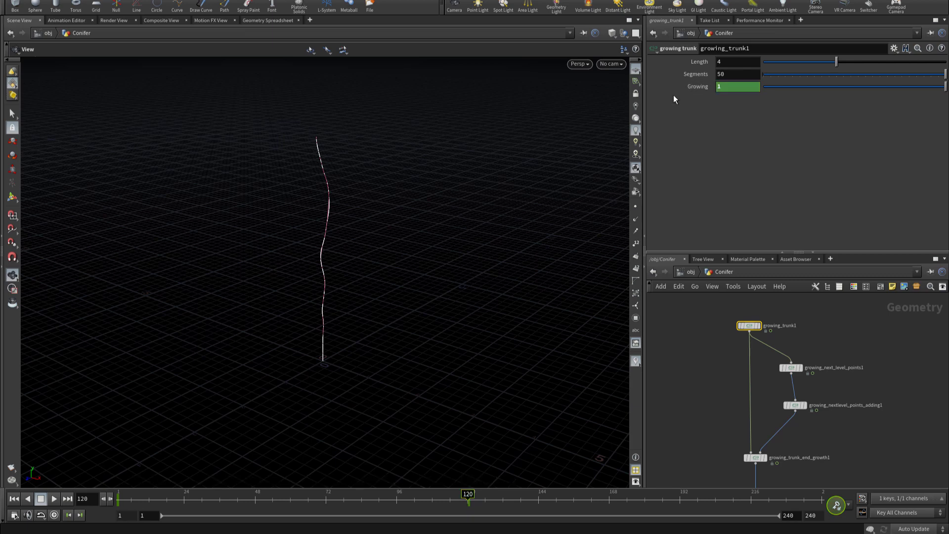
Step: Play the animation from frame 1 to watch the wavy trunk grow
{"action": "left_click", "coordinate": [13, 498]}
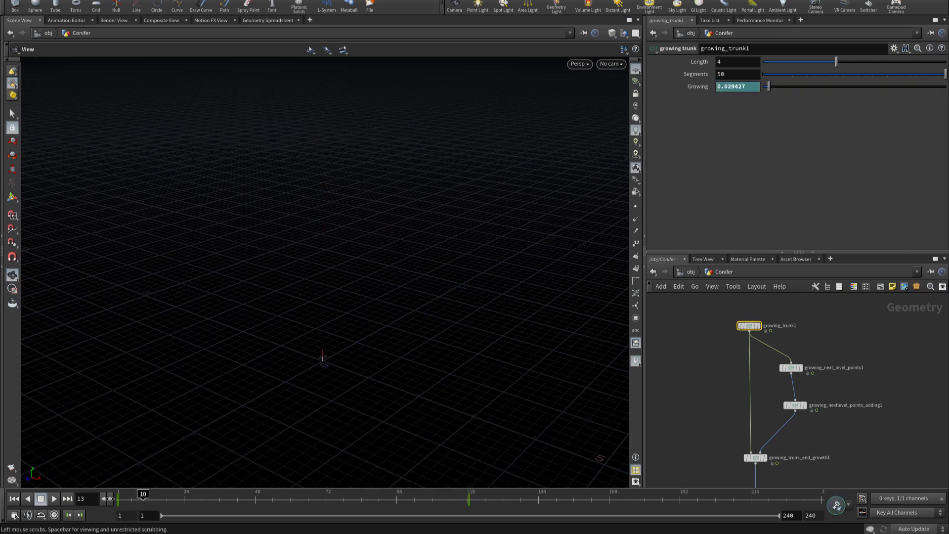
{"action": "left_click", "coordinate": [58, 499]}
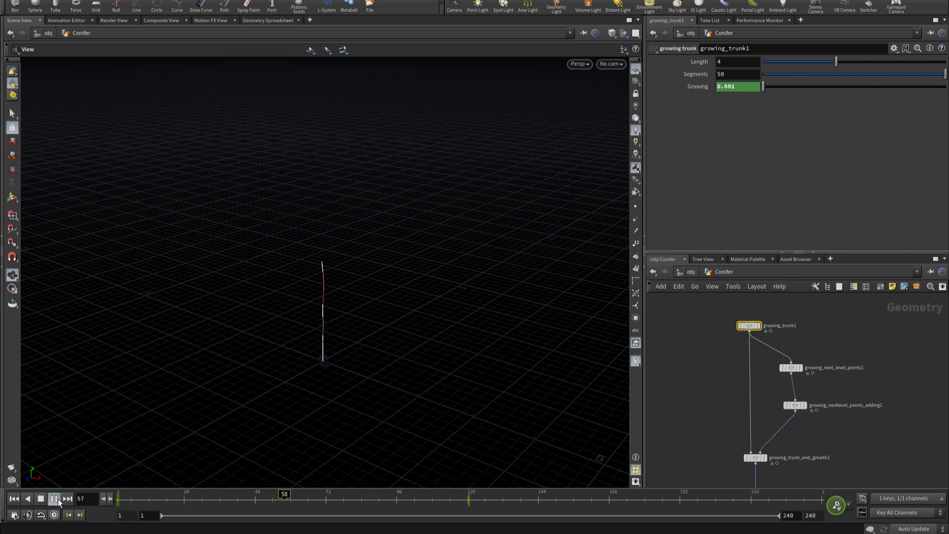
{"action": "left_click", "coordinate": [59, 499]}
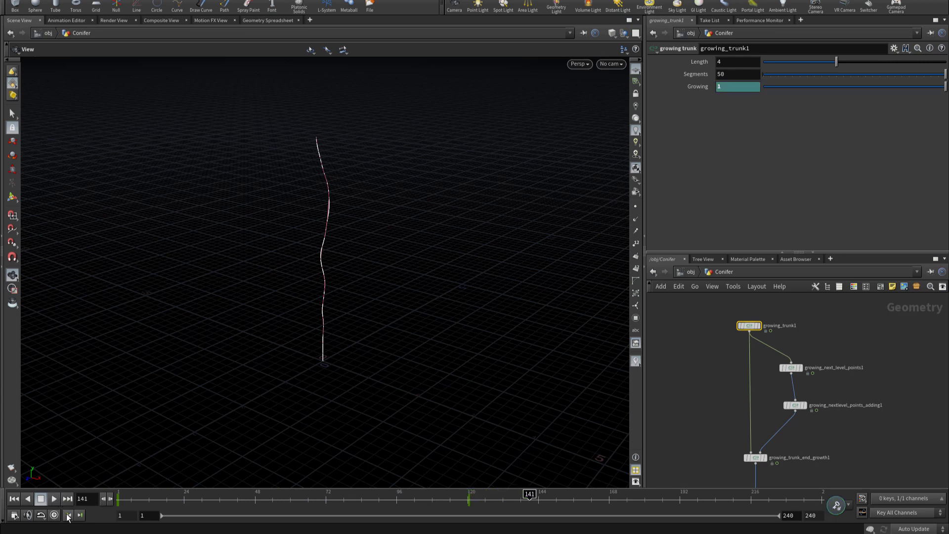
{"action": "left_click", "coordinate": [54, 500]}
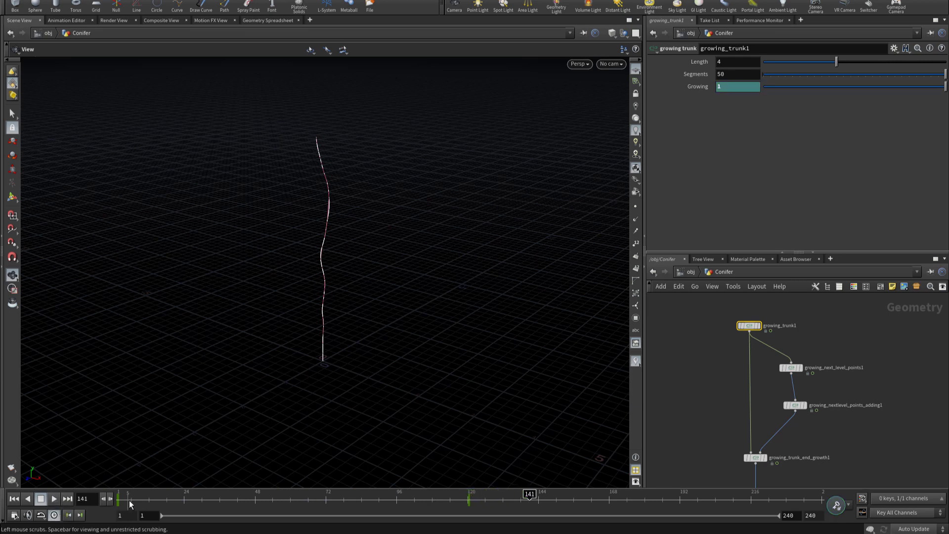
{"action": "left_click", "coordinate": [55, 500]}
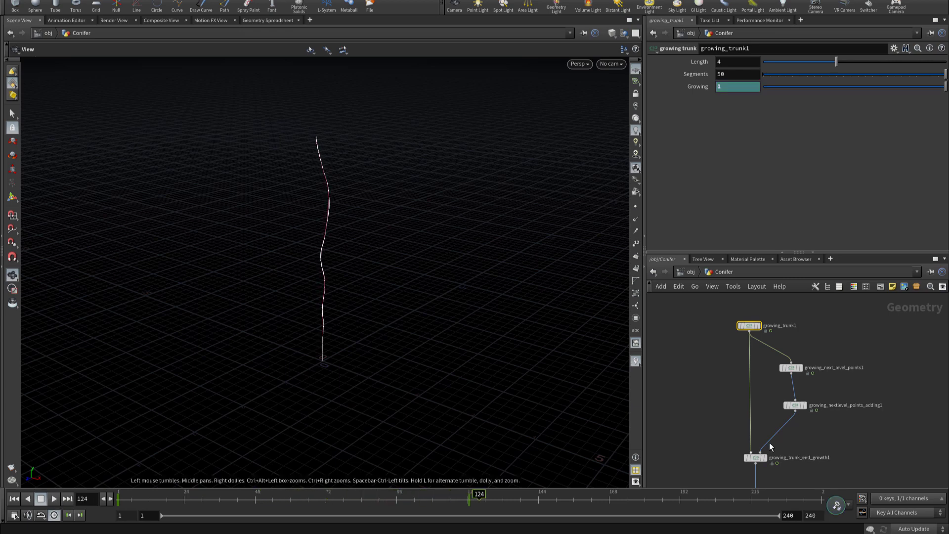
{"action": "scroll", "coordinate": [811, 435], "scroll_direction": "down", "scroll_amount": 2}
{"action": "middle_click_drag", "start_coordinate": [810, 435], "coordinate": [754, 371]}
{"action": "scroll", "coordinate": [731, 401], "scroll_direction": "up", "scroll_amount": 2}
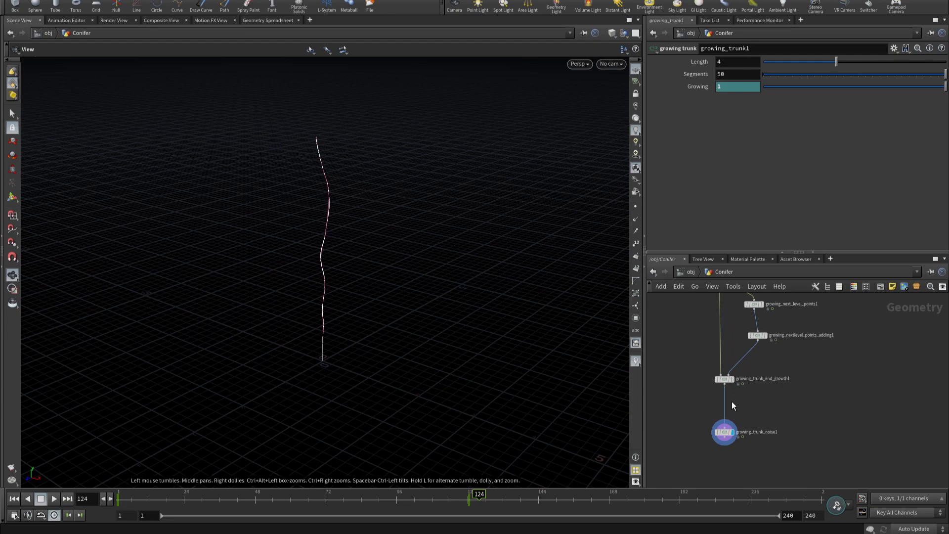
{"action": "left_click", "coordinate": [768, 432]}
{"action": "mouse_move", "coordinate": [390, 356]}
{"action": "left_mouse_down"}
{"action": "mouse_move", "coordinate": [348, 299]}
{"action": "mouse_move", "coordinate": [324, 335]}
{"action": "mouse_move", "coordinate": [313, 337]}
{"action": "left_mouse_up"}
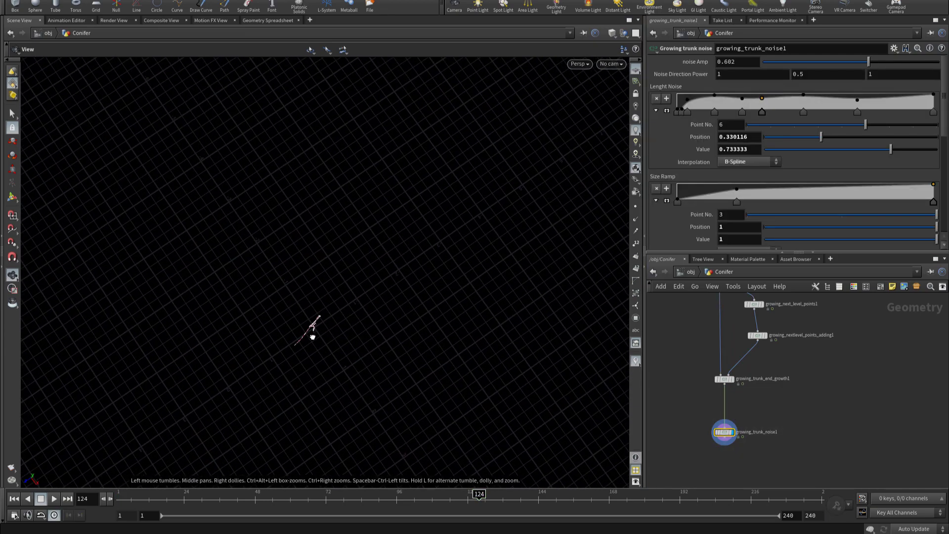
Step: Set growing_trunk_noise1's Offset to 43 on X, Y and Z
{"action": "scroll", "coordinate": [725, 189], "scroll_direction": "down", "scroll_amount": 4}
{"action": "scroll", "coordinate": [705, 205], "scroll_direction": "down", "scroll_amount": 1}
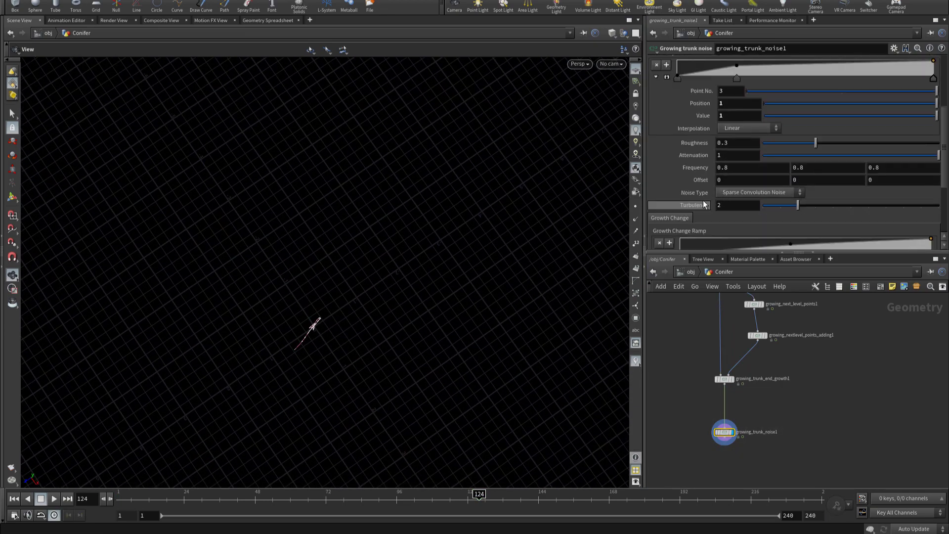
{"action": "middle_click_drag", "start_coordinate": [697, 180], "coordinate": [888, 177]}
Step: Orbit to a low side view of the reshaped wavy trunk
{"action": "mouse_move", "coordinate": [314, 322]}
{"action": "left_mouse_down"}
{"action": "mouse_move", "coordinate": [301, 286]}
{"action": "mouse_move", "coordinate": [253, 235]}
{"action": "left_mouse_up"}
{"action": "middle_click_drag", "start_coordinate": [253, 235], "coordinate": [284, 320]}
{"action": "mouse_move", "coordinate": [284, 320]}
{"action": "left_mouse_down"}
{"action": "mouse_move", "coordinate": [252, 303]}
{"action": "mouse_move", "coordinate": [315, 309]}
{"action": "mouse_move", "coordinate": [443, 422]}
{"action": "left_mouse_up"}
{"action": "mouse_move", "coordinate": [438, 497]}
{"action": "left_mouse_down"}
{"action": "mouse_move", "coordinate": [167, 497]}
{"action": "mouse_move", "coordinate": [398, 468]}
{"action": "mouse_move", "coordinate": [527, 430]}
{"action": "left_mouse_up"}
{"action": "scroll", "coordinate": [805, 428], "scroll_direction": "down", "scroll_amount": 1}
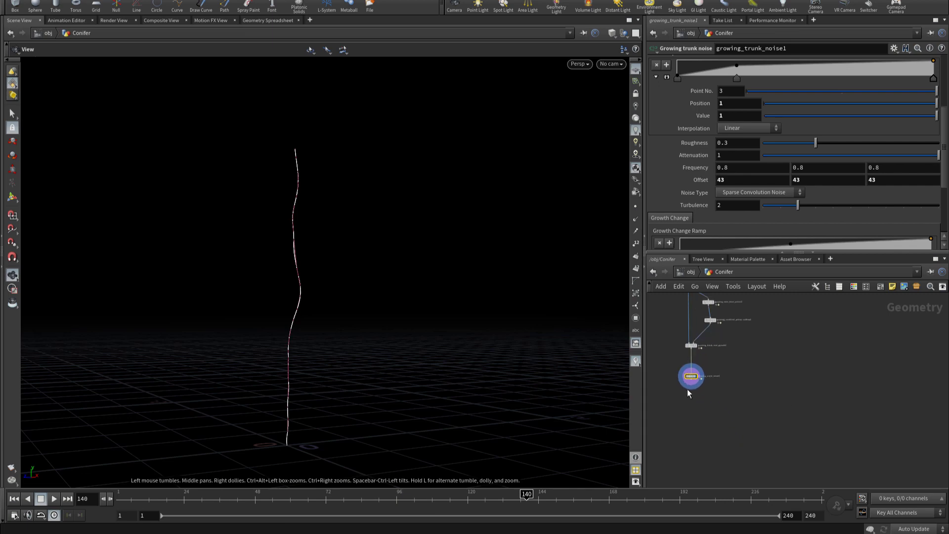
{"action": "left_click_drag", "start_coordinate": [688, 385], "coordinate": [746, 425]}
{"action": "scroll", "coordinate": [747, 425], "scroll_direction": "down", "scroll_amount": 2}
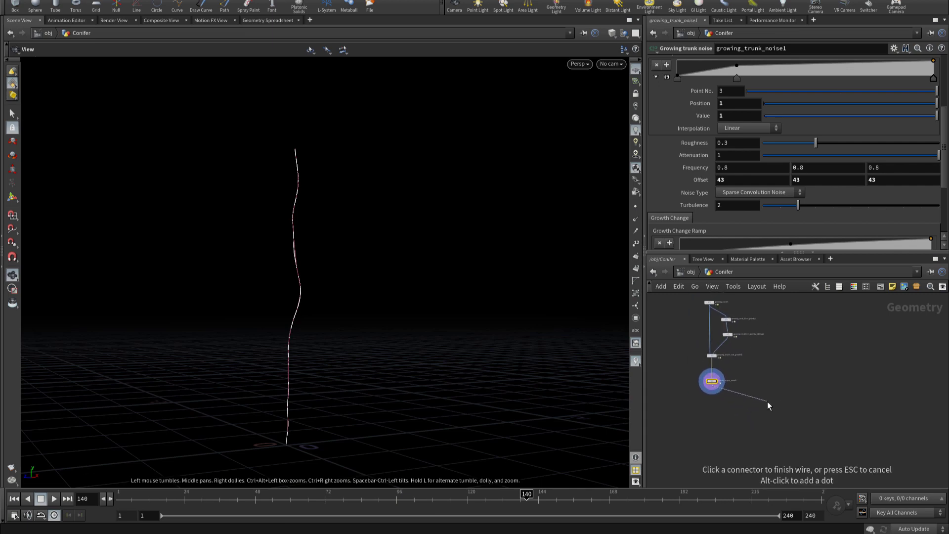
Step: Add a Growing copy node after the trunk noise and move it lower
{"action": "key", "text": "Tab"}
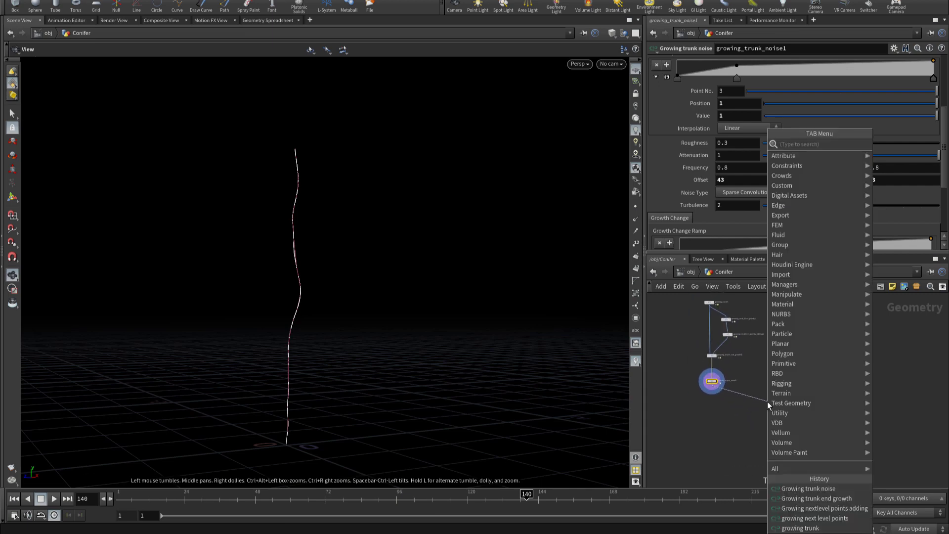
{"action": "type", "text": "gr cop"}
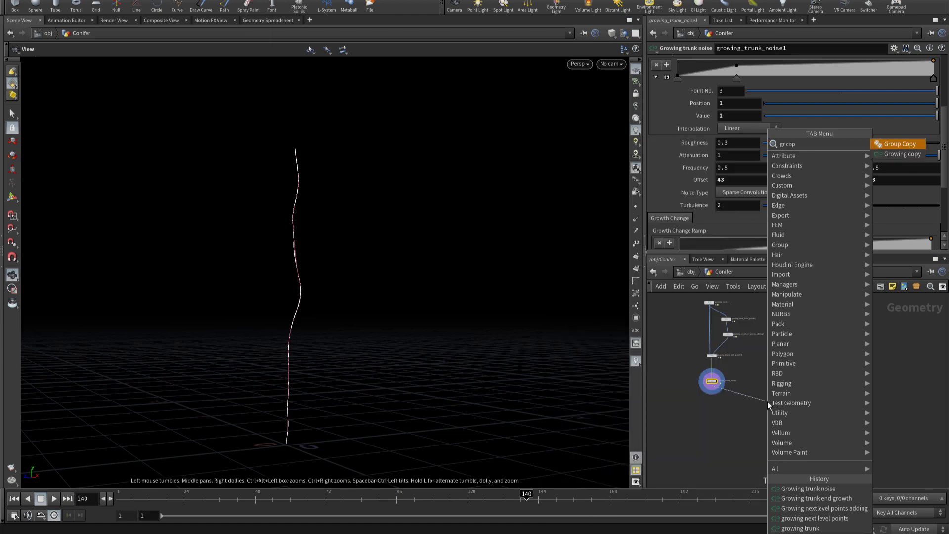
{"action": "key", "text": "Down"}
{"action": "key", "text": "Return"}
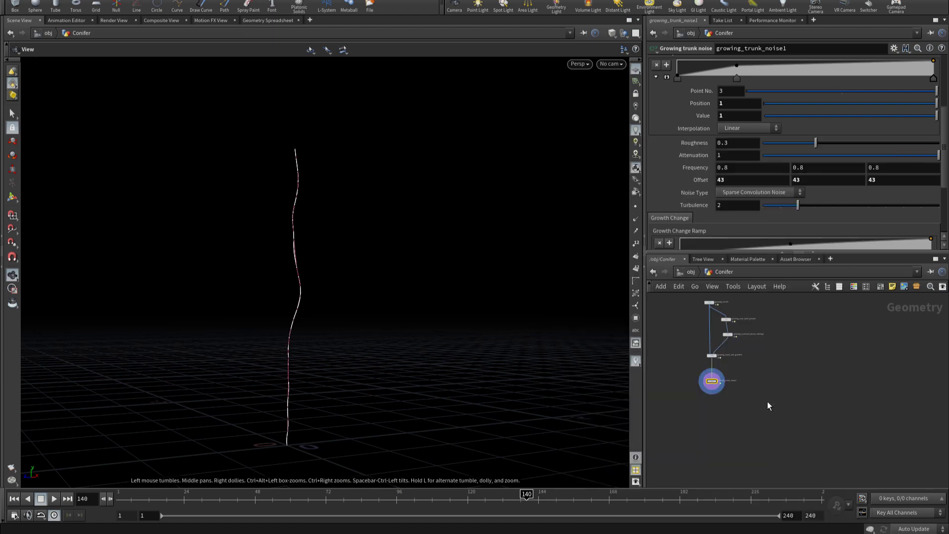
{"action": "left_click", "coordinate": [767, 401]}
{"action": "scroll", "coordinate": [767, 402], "scroll_direction": "up", "scroll_amount": 3}
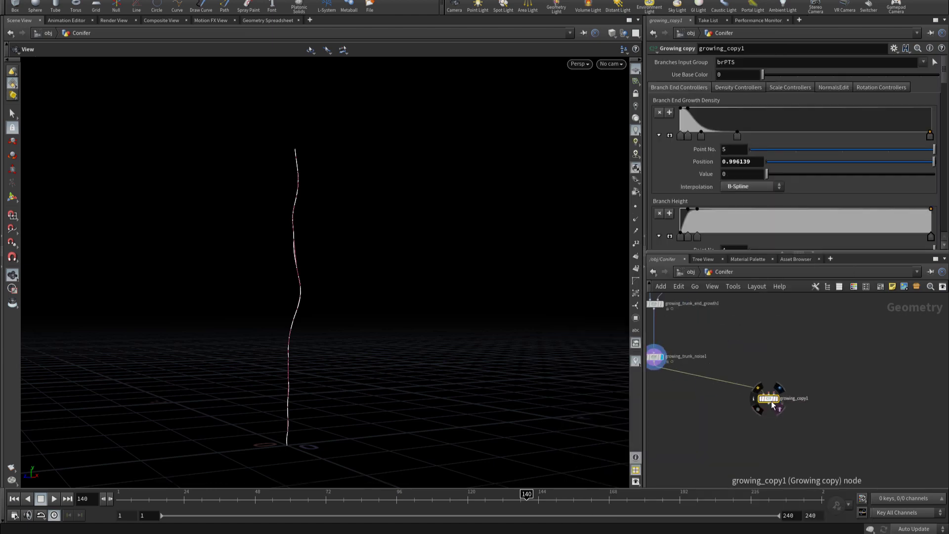
{"action": "left_click_drag", "start_coordinate": [767, 408], "coordinate": [796, 436]}
Step: Add a Growing branch node feeding growing_copy1's branch input
{"action": "left_click", "coordinate": [796, 436]}
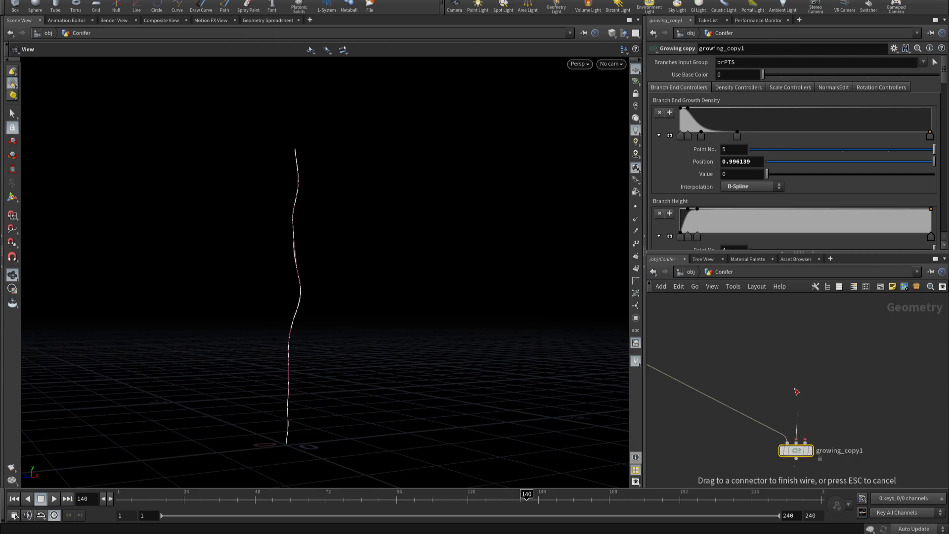
{"action": "scroll", "coordinate": [774, 417], "scroll_direction": "down", "scroll_amount": 3}
{"action": "scroll", "coordinate": [772, 391], "scroll_direction": "up", "scroll_amount": 2}
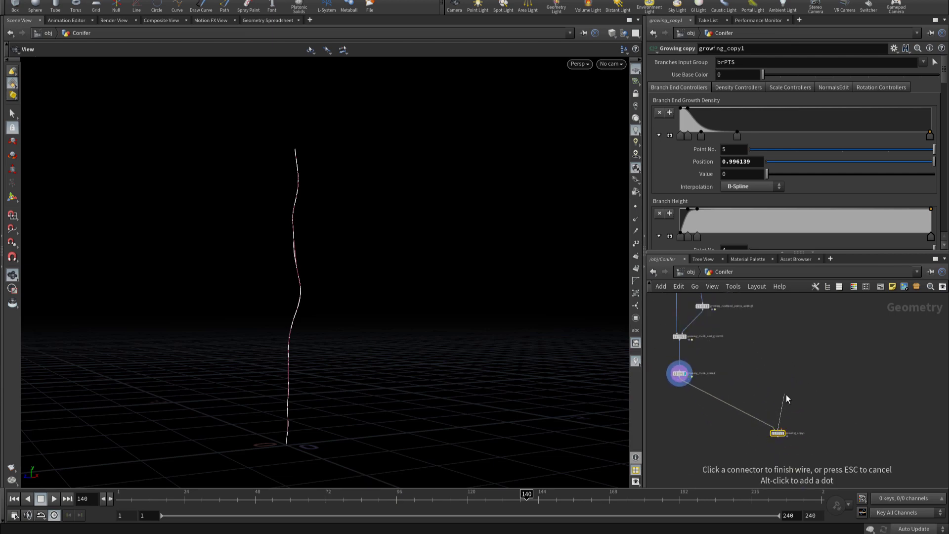
{"action": "key", "text": "Tab"}
{"action": "type", "text": "b"}
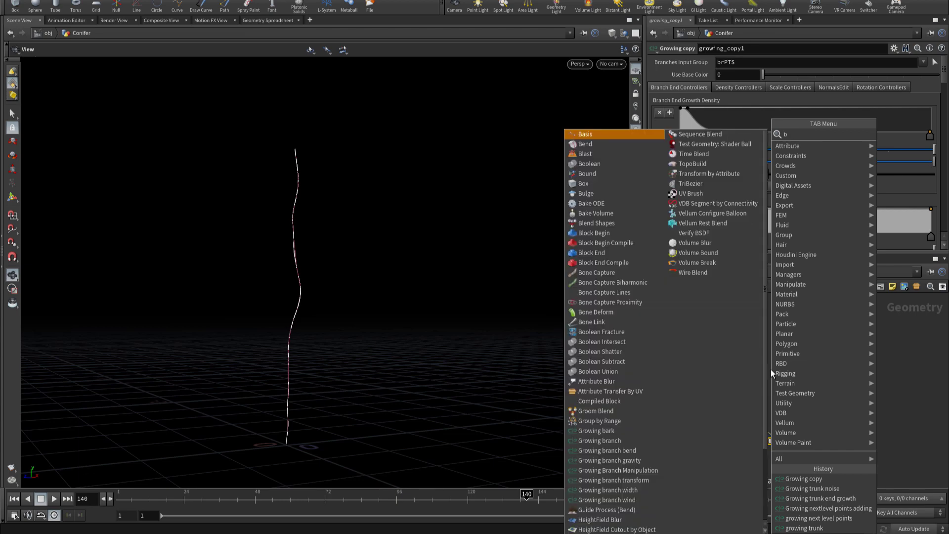
{"action": "type", "text": "ran"}
{"action": "key", "text": "Return"}
{"action": "left_click", "coordinate": [769, 384]}
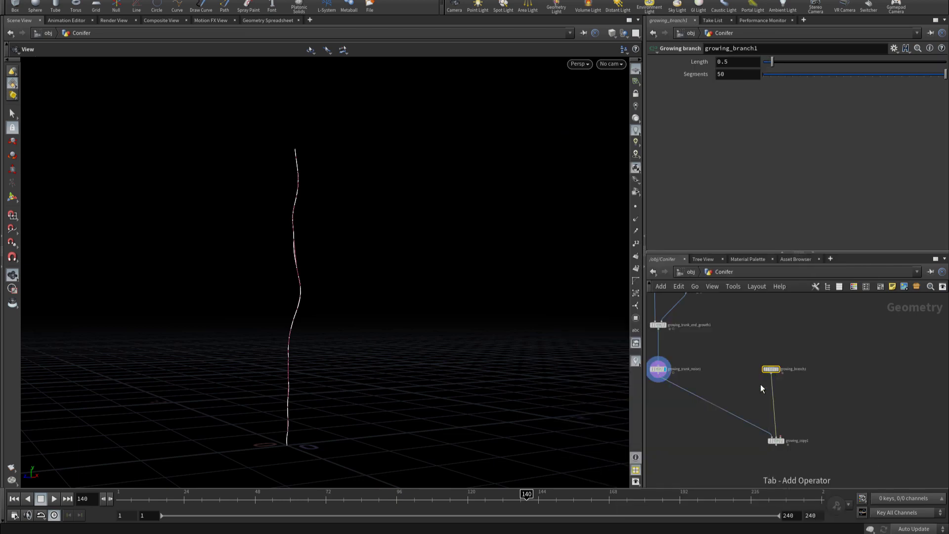
Step: Add a growing next level points node after growing_branch1
{"action": "scroll", "coordinate": [779, 401], "scroll_direction": "up", "scroll_amount": 3}
{"action": "left_click", "coordinate": [763, 353]}
{"action": "key", "text": "Tab"}
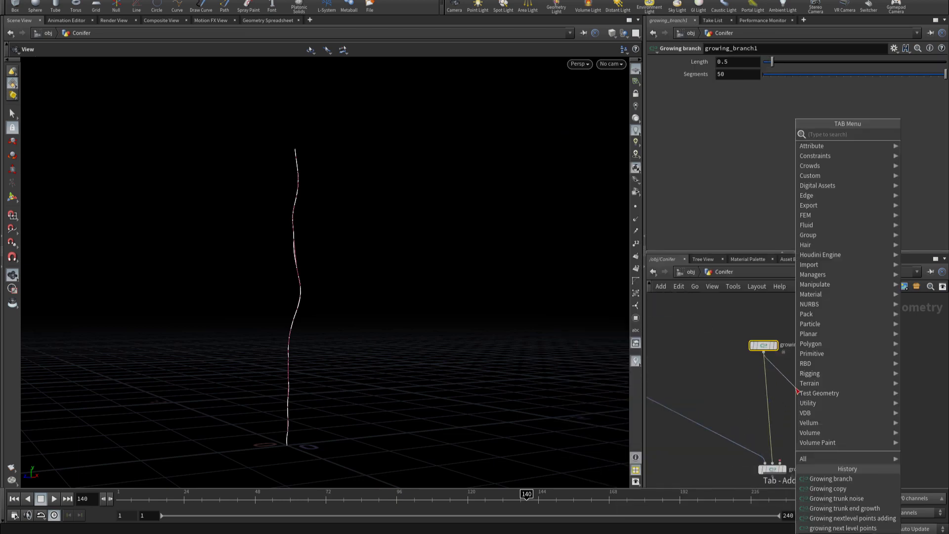
{"action": "type", "text": "nex"}
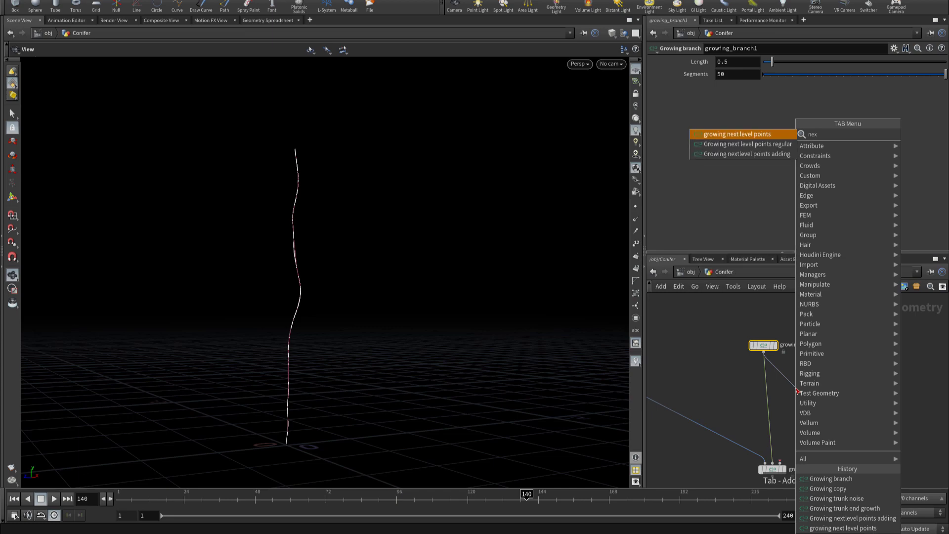
{"action": "key", "text": "Return"}
{"action": "left_click", "coordinate": [796, 390]}
Step: Add a Growing nextlevel points adding node below growing_next_level_points2
{"action": "scroll", "coordinate": [798, 428], "scroll_direction": "up", "scroll_amount": 2}
{"action": "left_click", "coordinate": [794, 378]}
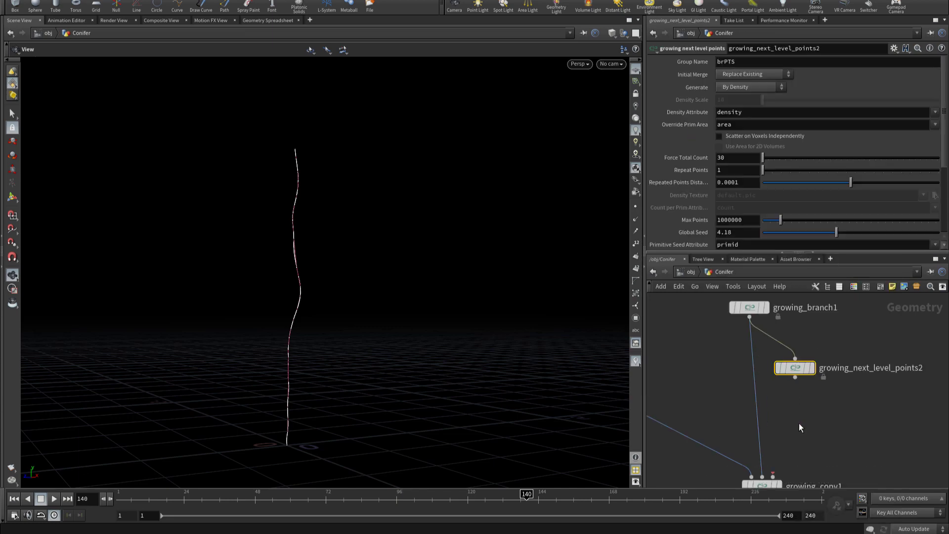
{"action": "key", "text": "Tab"}
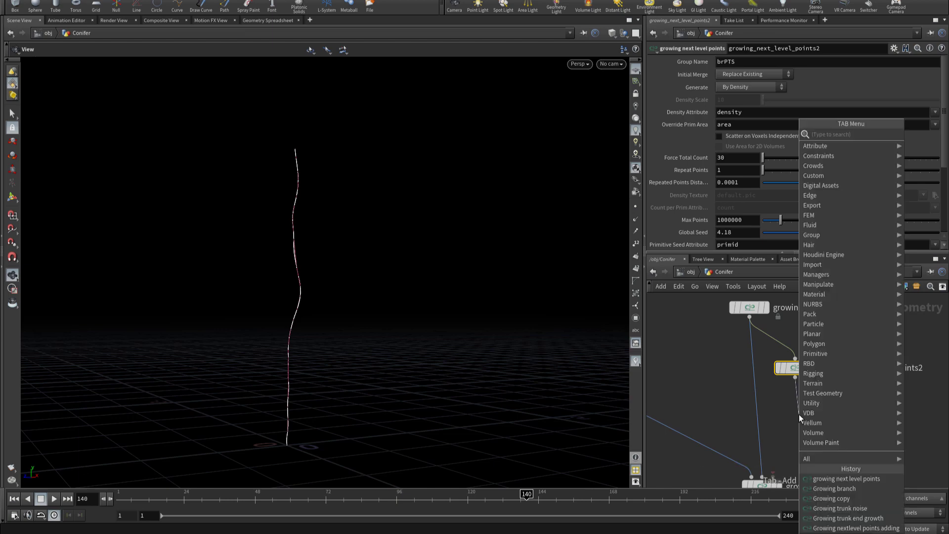
{"action": "type", "text": "add"}
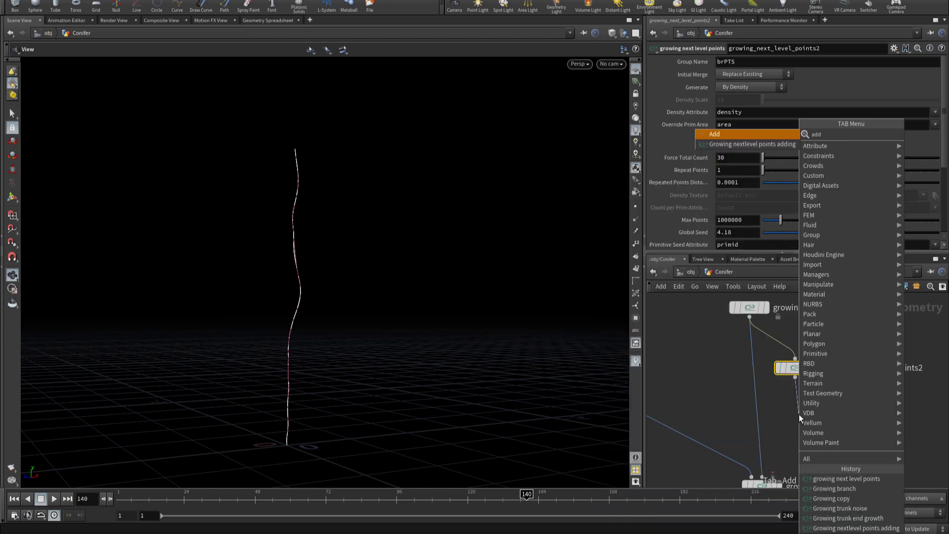
{"action": "key", "text": "Down"}
{"action": "key", "text": "Return"}
{"action": "left_click", "coordinate": [799, 414]}
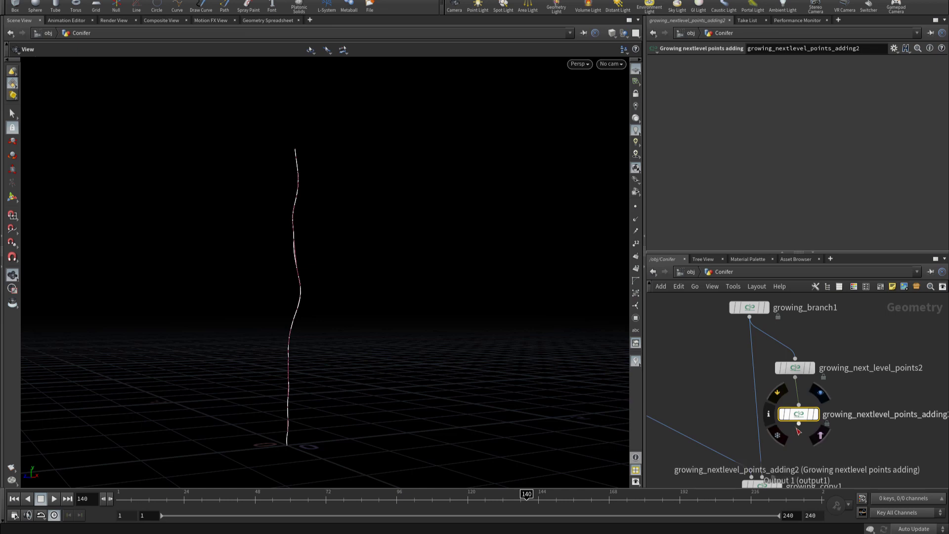
Step: Wire growing_nextlevel_points_adding2 into growing_copy1
{"action": "left_click_drag", "start_coordinate": [798, 424], "coordinate": [772, 476]}
{"action": "scroll", "coordinate": [826, 401], "scroll_direction": "down", "scroll_amount": 3}
{"action": "scroll", "coordinate": [827, 404], "scroll_direction": "down", "scroll_amount": 3}
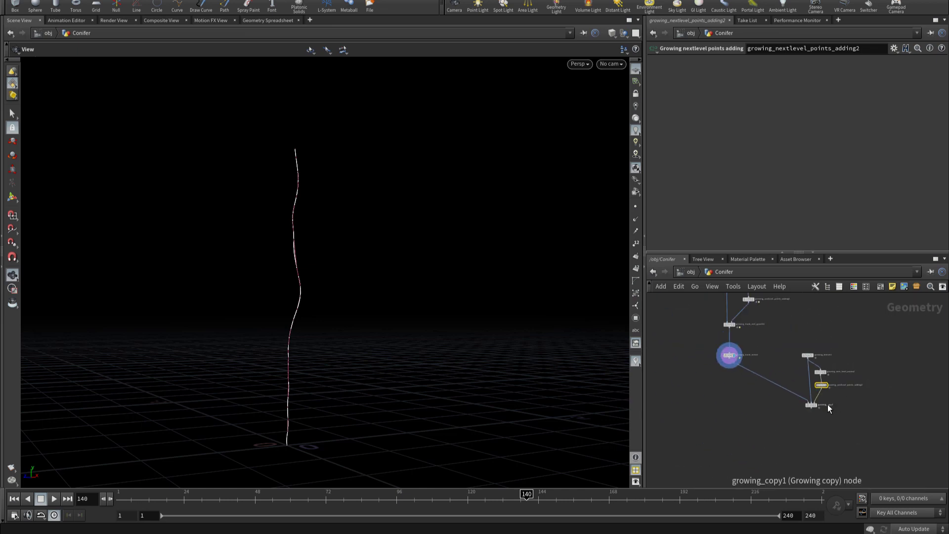
{"action": "scroll", "coordinate": [830, 407], "scroll_direction": "up", "scroll_amount": 3}
Step: Add a Growing branch transform after growing_copy1 and display the short branches
{"action": "left_click_drag", "start_coordinate": [802, 391], "coordinate": [805, 441]}
{"action": "key", "text": "Tab"}
{"action": "type", "text": "b"}
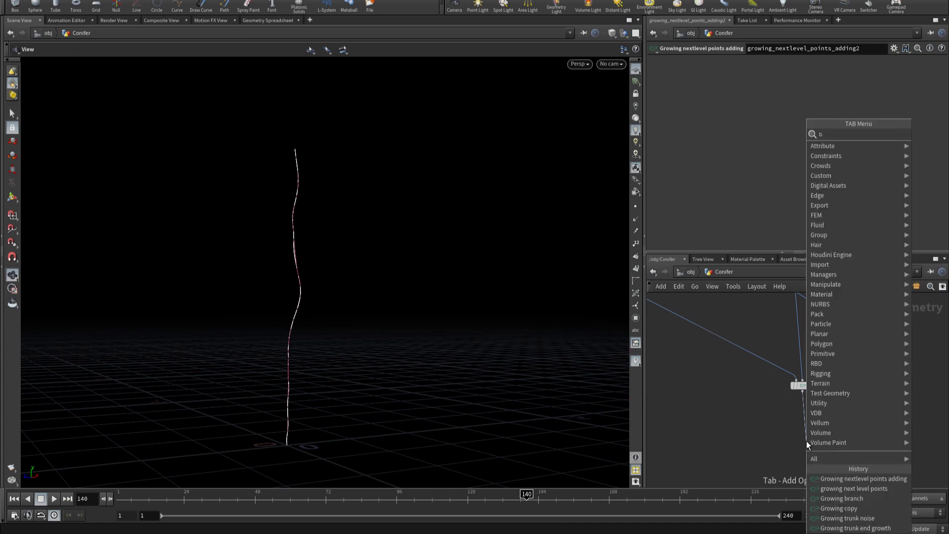
{"action": "type", "text": "r"}
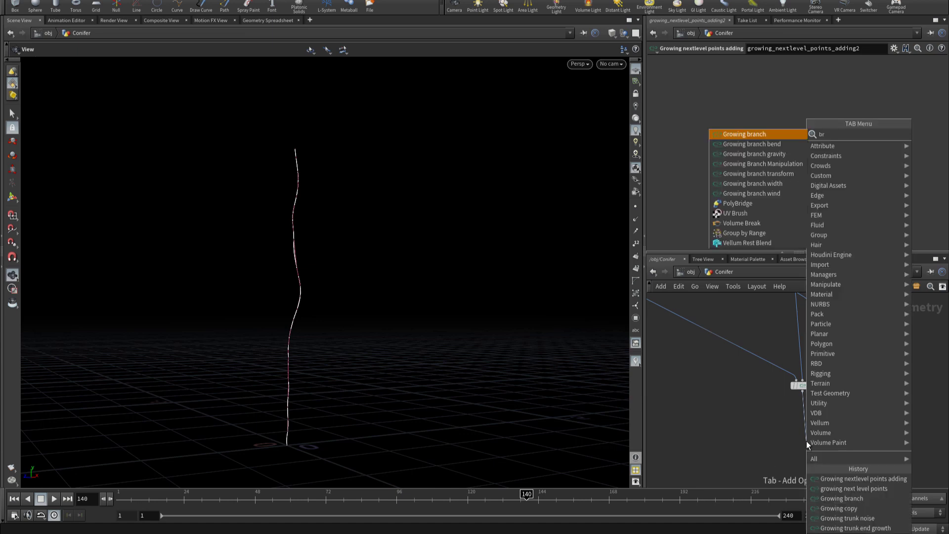
{"action": "type", "text": " tra"}
{"action": "key", "text": "Return"}
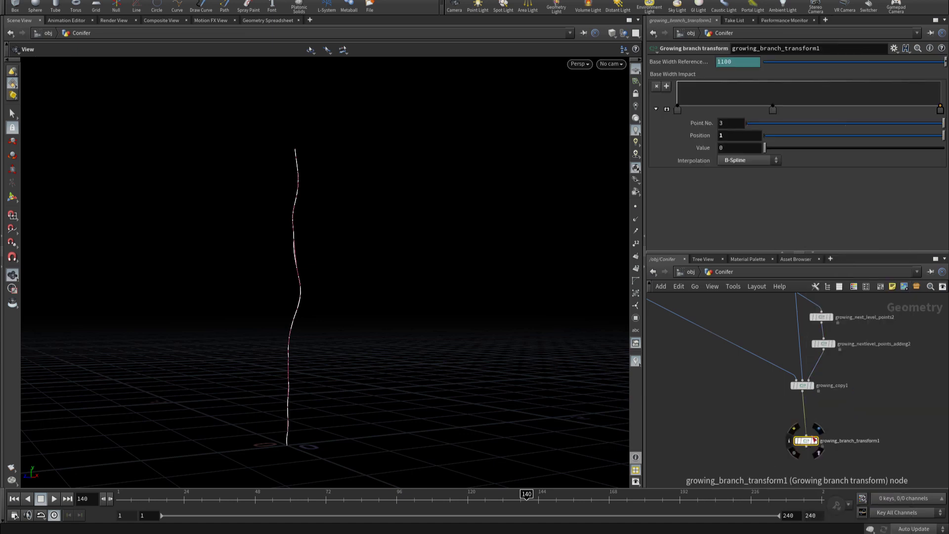
{"action": "left_click", "coordinate": [817, 431]}
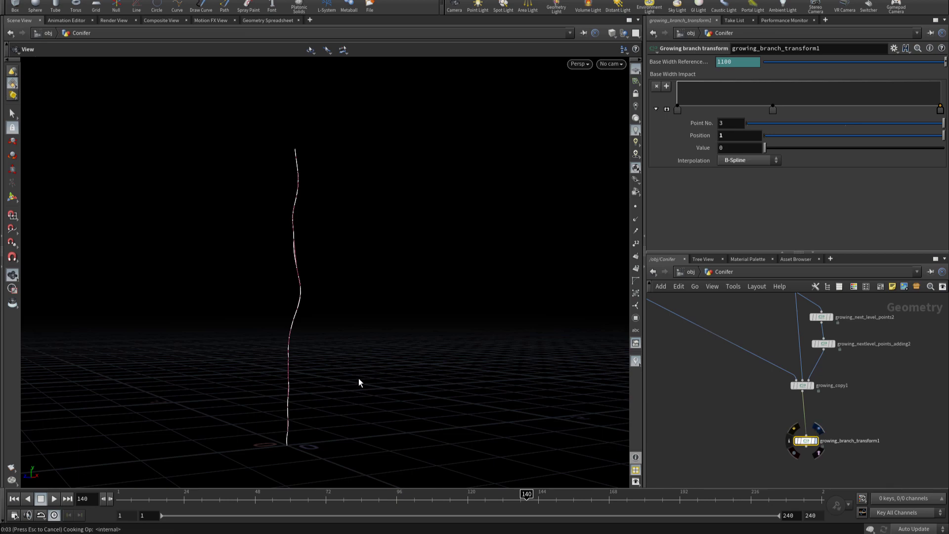
{"action": "mouse_move", "coordinate": [375, 371]}
{"action": "left_mouse_down"}
{"action": "mouse_move", "coordinate": [386, 328]}
{"action": "mouse_move", "coordinate": [497, 354]}
{"action": "mouse_move", "coordinate": [366, 425]}
{"action": "left_mouse_up"}
{"action": "scroll", "coordinate": [770, 413], "scroll_direction": "down", "scroll_amount": 3}
Step: Select growing_copy1 and find its Y Rotation controllers
{"action": "left_click", "coordinate": [792, 397]}
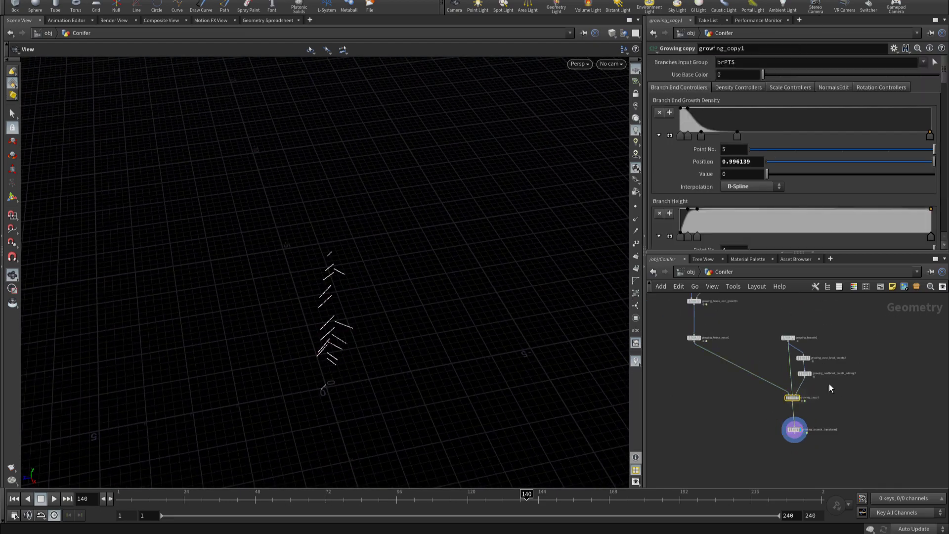
{"action": "left_click", "coordinate": [752, 88]}
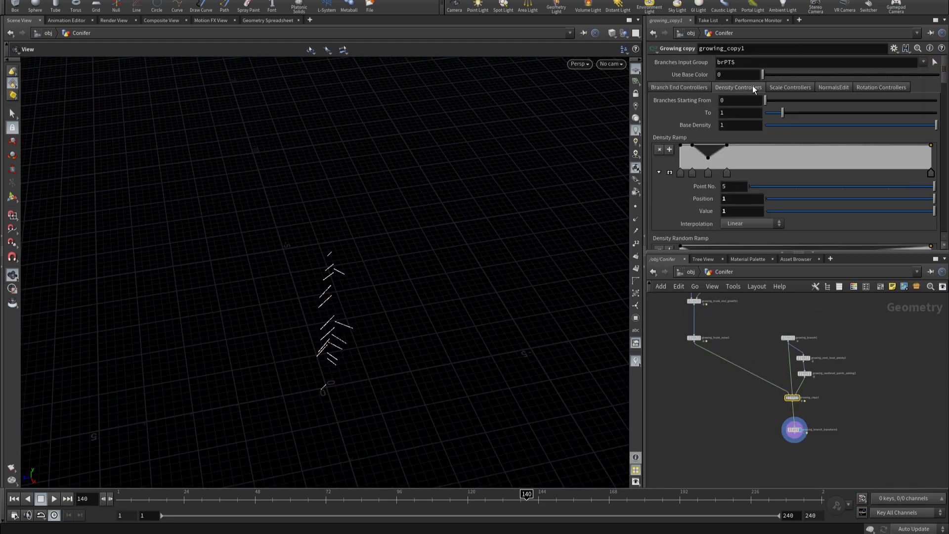
{"action": "left_click", "coordinate": [873, 87]}
{"action": "scroll", "coordinate": [728, 170], "scroll_direction": "down", "scroll_amount": 3}
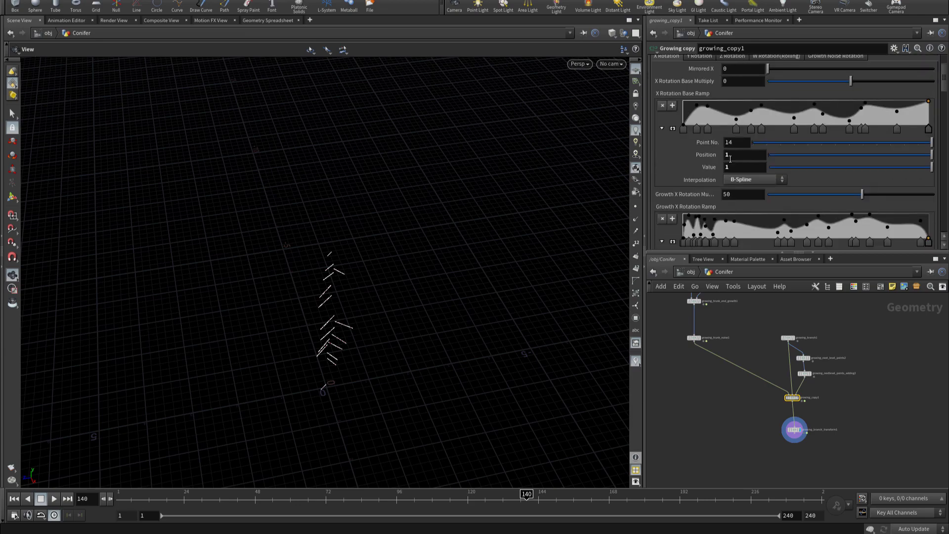
{"action": "scroll", "coordinate": [728, 169], "scroll_direction": "down", "scroll_amount": 3}
{"action": "scroll", "coordinate": [727, 169], "scroll_direction": "down", "scroll_amount": 3}
{"action": "scroll", "coordinate": [726, 166], "scroll_direction": "up", "scroll_amount": 3}
{"action": "scroll", "coordinate": [725, 166], "scroll_direction": "up", "scroll_amount": 3}
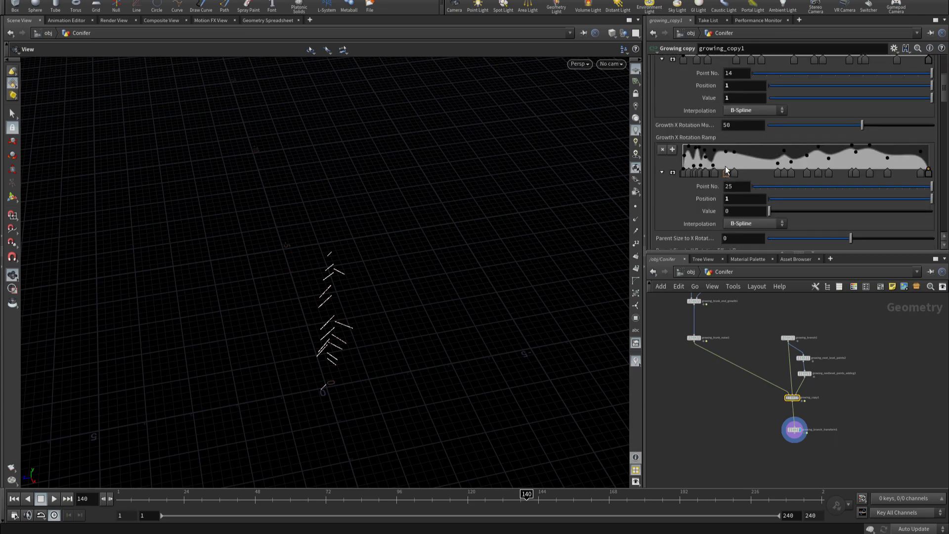
{"action": "scroll", "coordinate": [725, 166], "scroll_direction": "up", "scroll_amount": 3}
{"action": "scroll", "coordinate": [690, 114], "scroll_direction": "up", "scroll_amount": 3}
{"action": "scroll", "coordinate": [692, 111], "scroll_direction": "up", "scroll_amount": 1}
{"action": "scroll", "coordinate": [695, 119], "scroll_direction": "down", "scroll_amount": 3}
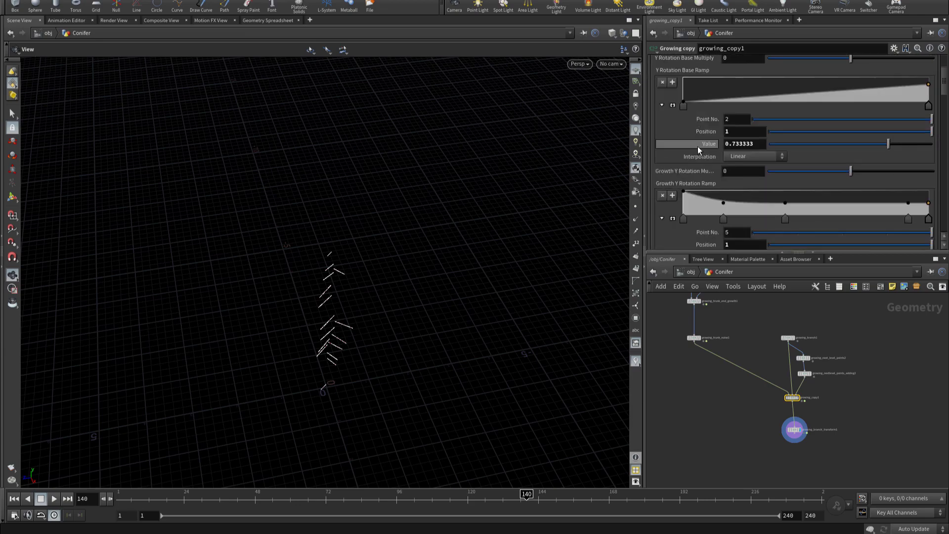
{"action": "scroll", "coordinate": [698, 147], "scroll_direction": "down", "scroll_amount": 3}
{"action": "scroll", "coordinate": [699, 151], "scroll_direction": "down", "scroll_amount": 3}
{"action": "scroll", "coordinate": [698, 153], "scroll_direction": "down", "scroll_amount": 3}
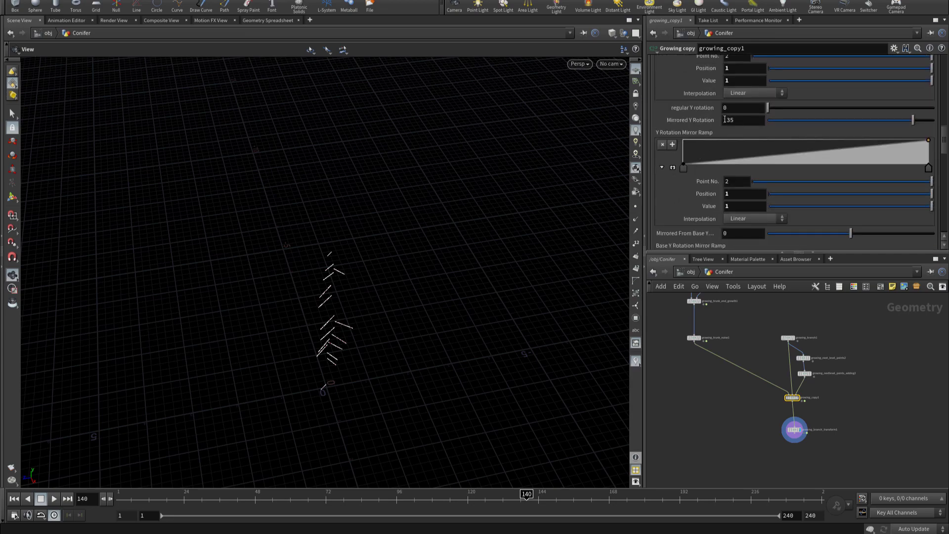
Step: Set Mirrored Y Rotation to 0 and Y rotation to 80 to fan the branches
{"action": "type", "text": "0"}
{"action": "key", "text": "shift+Tab"}
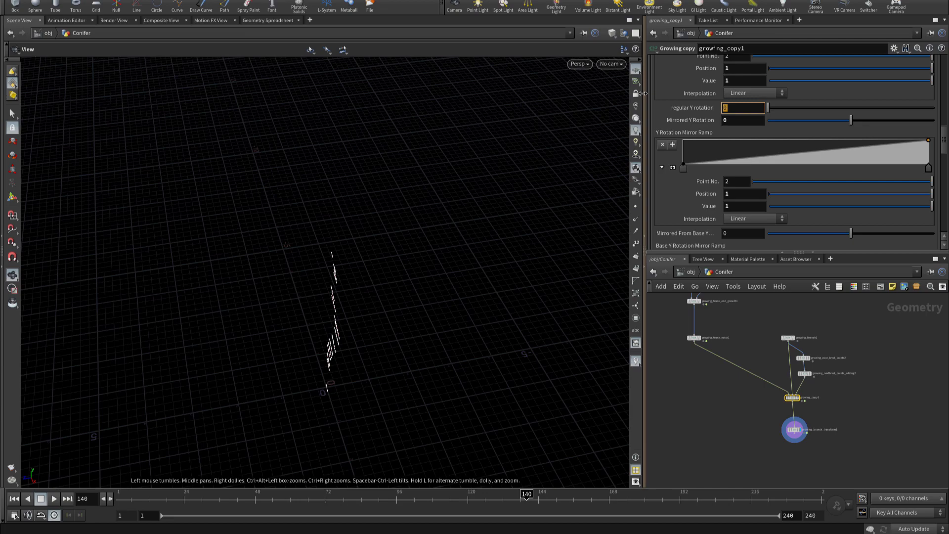
{"action": "type", "text": "0"}
{"action": "key", "text": "Return"}
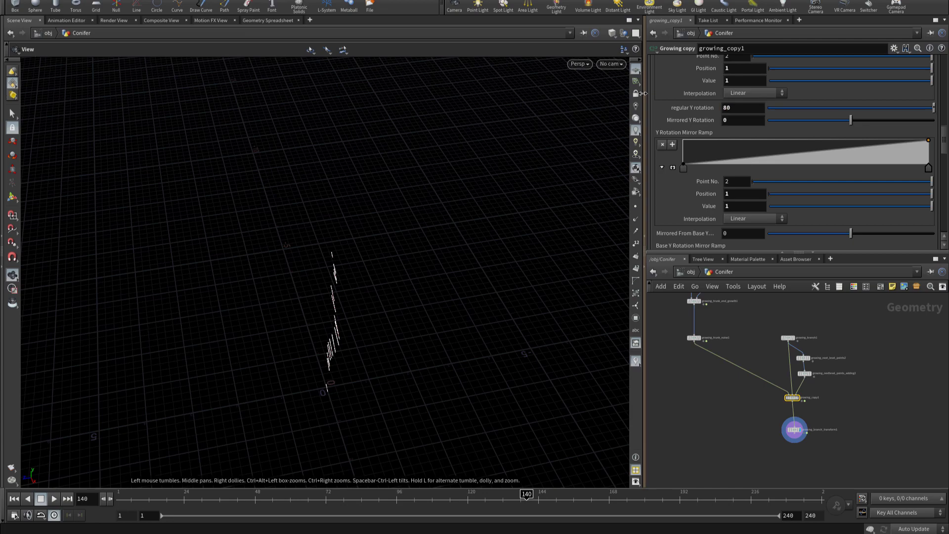
{"action": "mouse_move", "coordinate": [341, 326]}
{"action": "left_mouse_down"}
{"action": "mouse_move", "coordinate": [473, 250]}
{"action": "mouse_move", "coordinate": [483, 286]}
{"action": "mouse_move", "coordinate": [445, 433]}
{"action": "mouse_move", "coordinate": [405, 392]}
{"action": "mouse_move", "coordinate": [110, 226]}
{"action": "mouse_move", "coordinate": [116, 218]}
{"action": "mouse_move", "coordinate": [265, 220]}
{"action": "left_mouse_up"}
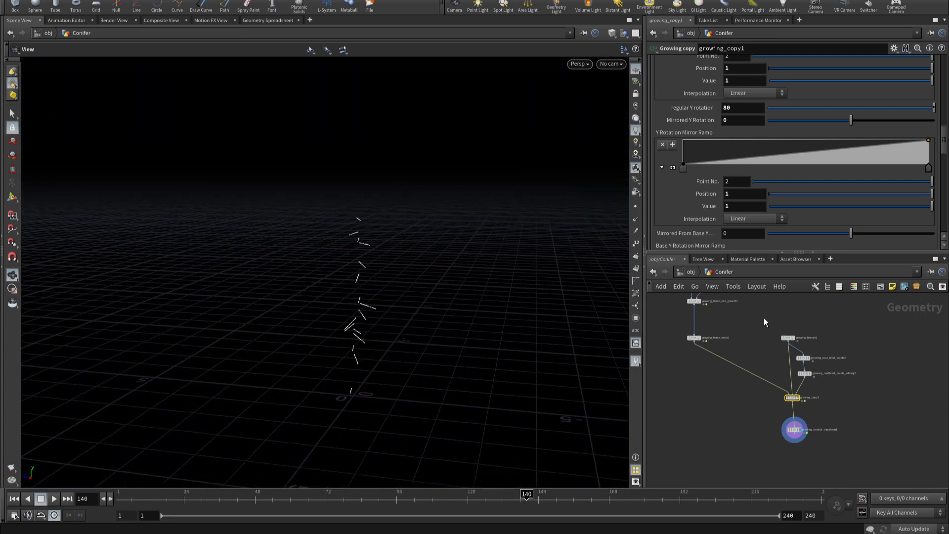
{"action": "mouse_move", "coordinate": [764, 318]}
{"action": "middle_mouse_down"}
{"action": "mouse_move", "coordinate": [763, 425]}
{"action": "mouse_move", "coordinate": [751, 428]}
{"action": "middle_mouse_up"}
Step: Set growing_next_level_points1's Force Total Count to 100 and frame the tree
{"action": "left_click", "coordinate": [727, 376]}
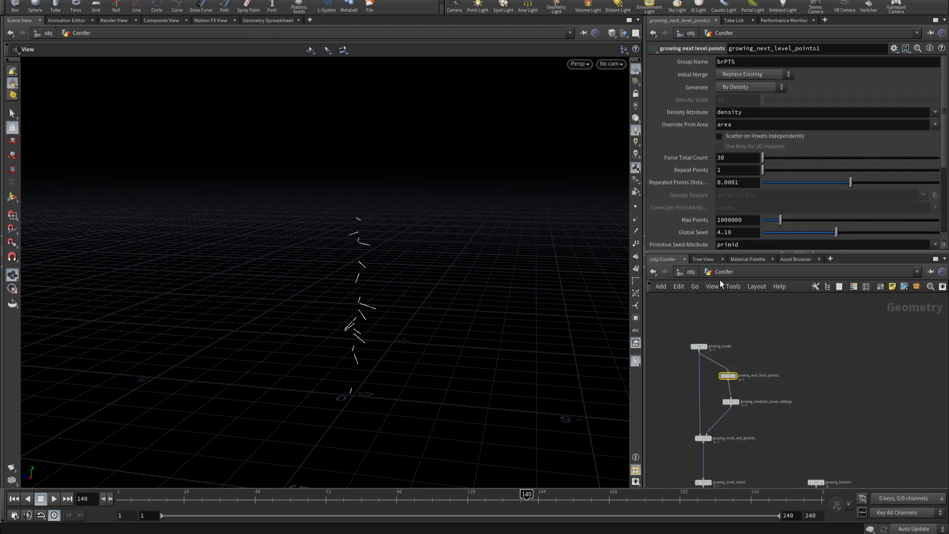
{"action": "left_click", "coordinate": [730, 157]}
{"action": "type", "text": "100"}
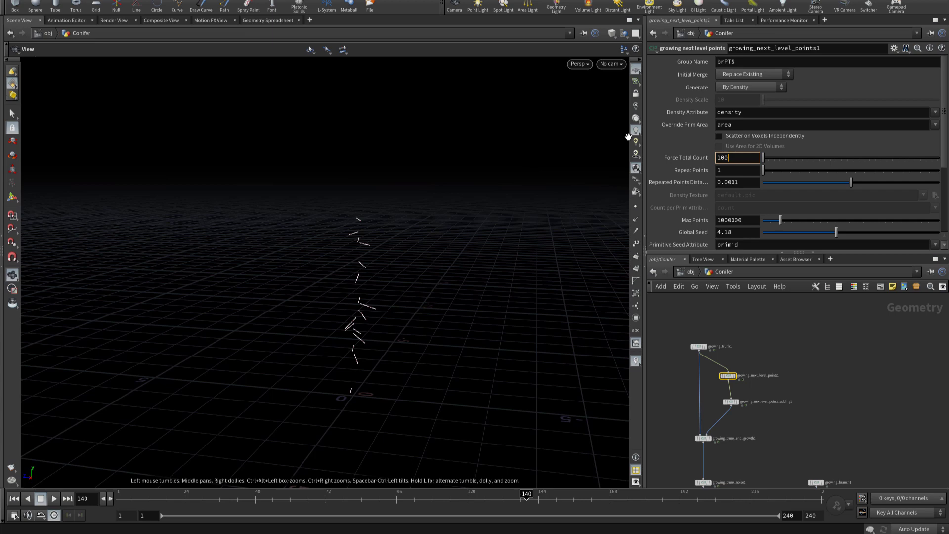
{"action": "key", "text": "Return"}
{"action": "mouse_move", "coordinate": [279, 348]}
{"action": "left_mouse_down"}
{"action": "mouse_move", "coordinate": [478, 273]}
{"action": "mouse_move", "coordinate": [409, 286]}
{"action": "left_mouse_up"}
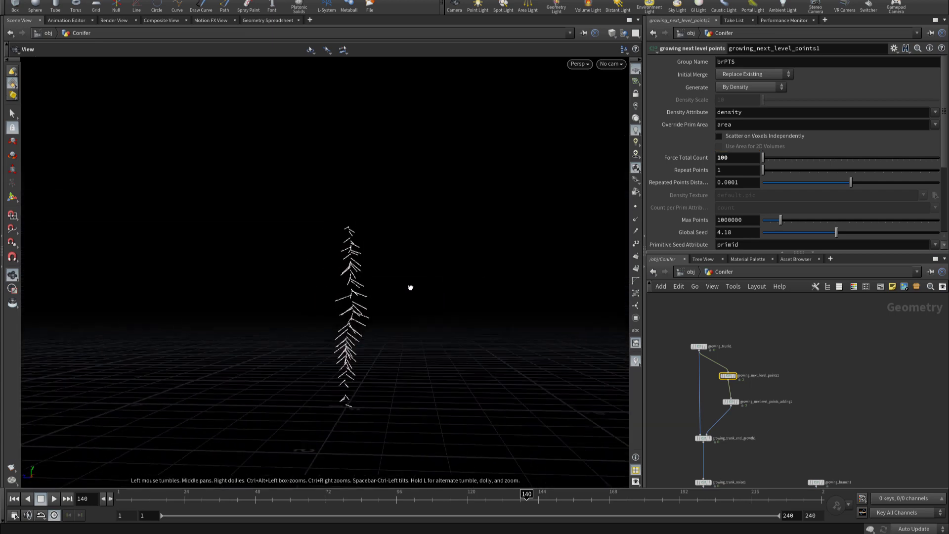
{"action": "key", "text": "h"}
{"action": "scroll", "coordinate": [797, 414], "scroll_direction": "up", "scroll_amount": 3}
Step: Reselect growing_copy1 and scroll through its rotation parameters
{"action": "left_click_drag", "start_coordinate": [797, 414], "coordinate": [701, 375]}
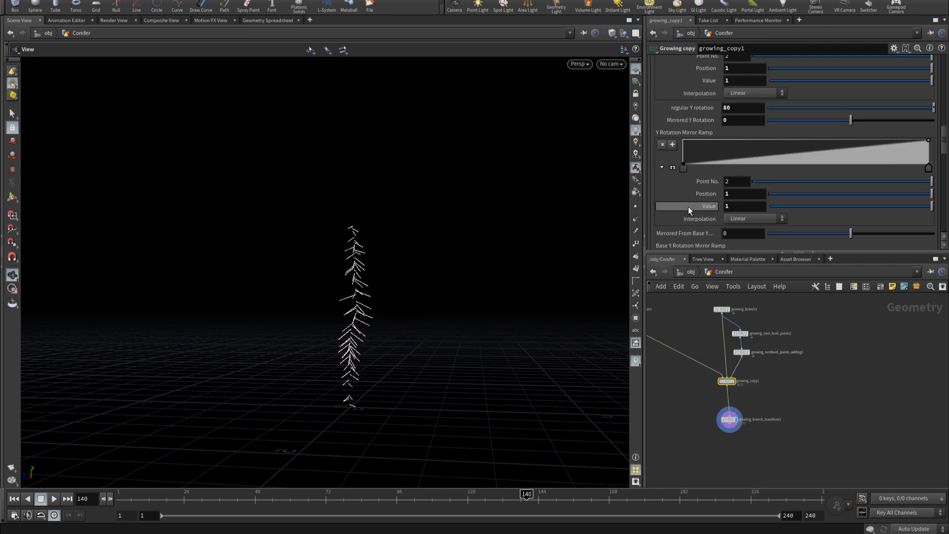
{"action": "scroll", "coordinate": [689, 212], "scroll_direction": "down", "scroll_amount": 3}
{"action": "scroll", "coordinate": [692, 223], "scroll_direction": "down", "scroll_amount": 2}
{"action": "scroll", "coordinate": [692, 224], "scroll_direction": "down", "scroll_amount": 2}
{"action": "scroll", "coordinate": [692, 221], "scroll_direction": "down", "scroll_amount": 1}
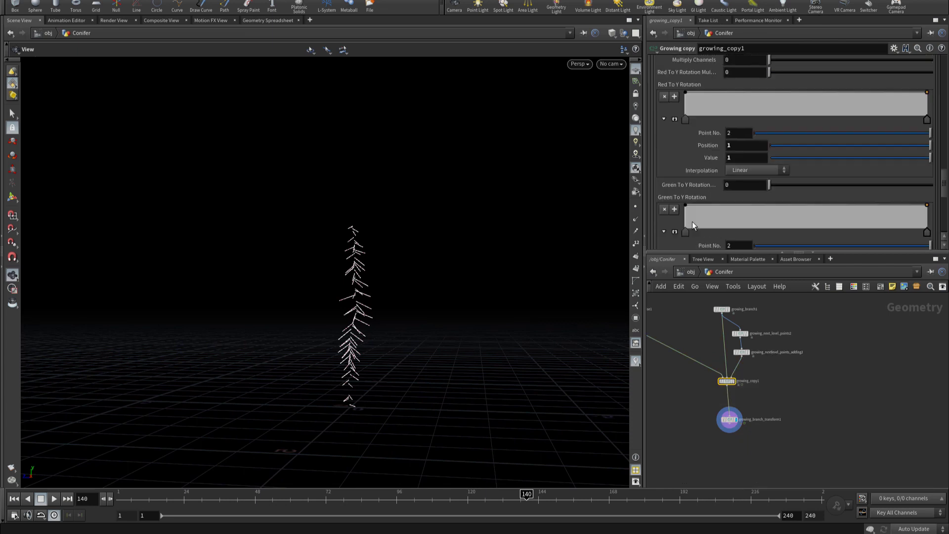
{"action": "scroll", "coordinate": [692, 221], "scroll_direction": "down", "scroll_amount": 2}
{"action": "scroll", "coordinate": [692, 220], "scroll_direction": "down", "scroll_amount": 2}
{"action": "scroll", "coordinate": [692, 221], "scroll_direction": "up", "scroll_amount": 2}
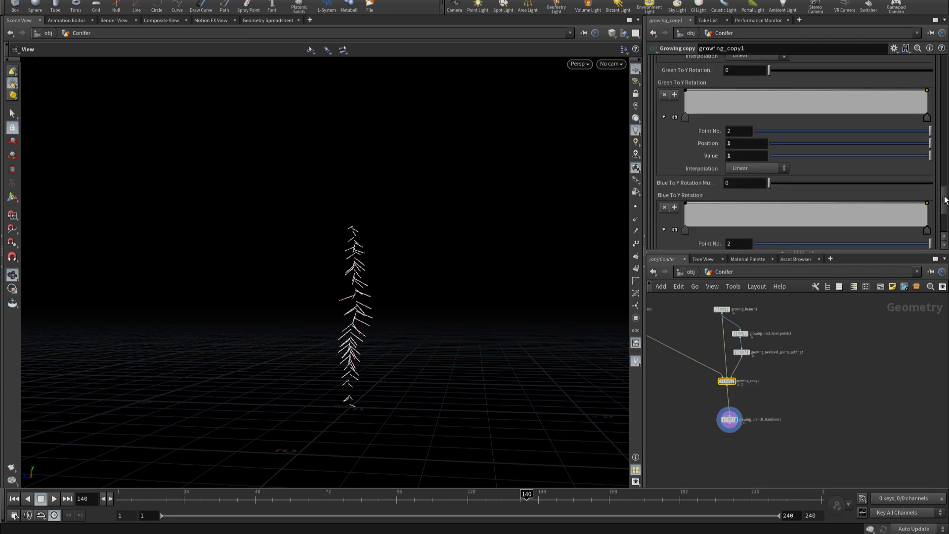
{"action": "scroll", "coordinate": [692, 221], "scroll_direction": "up", "scroll_amount": 3}
{"action": "scroll", "coordinate": [885, 74], "scroll_direction": "up", "scroll_amount": 1}
{"action": "scroll", "coordinate": [882, 79], "scroll_direction": "up", "scroll_amount": 1}
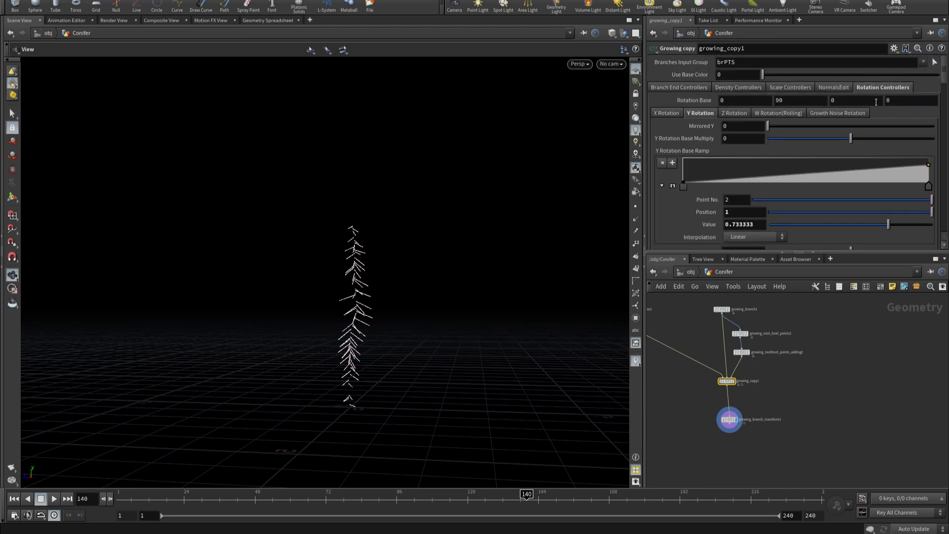
Step: Delete the first Branch Base Scale Ramp key so the ramp starts at 0.515
{"action": "left_click", "coordinate": [778, 88]}
{"action": "scroll", "coordinate": [678, 144], "scroll_direction": "down", "scroll_amount": 2}
{"action": "scroll", "coordinate": [683, 150], "scroll_direction": "down", "scroll_amount": 1}
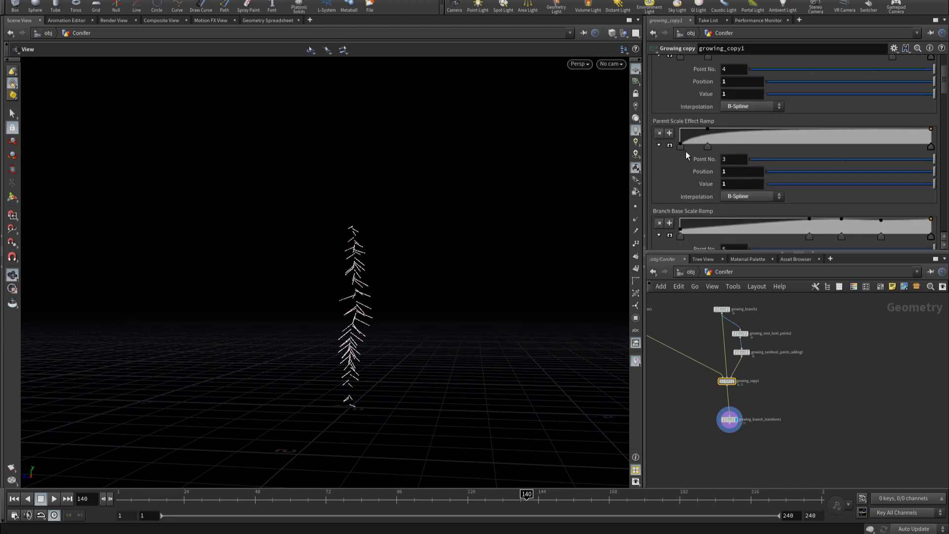
{"action": "scroll", "coordinate": [688, 155], "scroll_direction": "down", "scroll_amount": 1}
{"action": "left_click", "coordinate": [679, 171]}
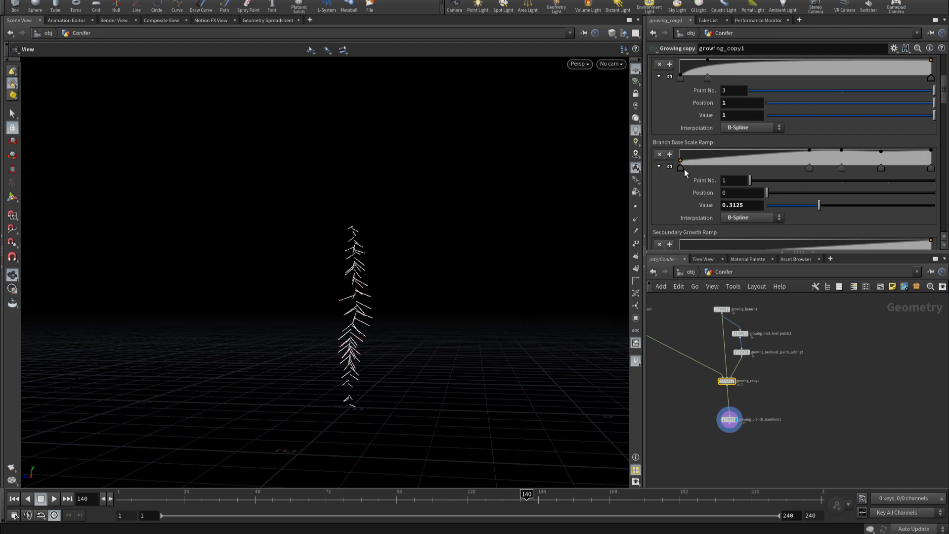
{"action": "left_click", "coordinate": [681, 169], "text": "ctrl"}
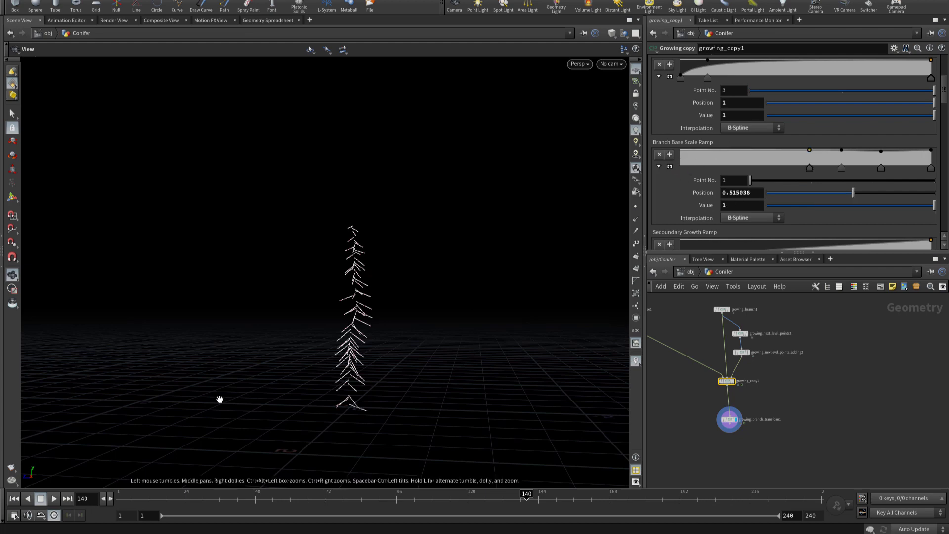
{"action": "mouse_move", "coordinate": [218, 398]}
{"action": "left_mouse_down"}
{"action": "mouse_move", "coordinate": [375, 387]}
{"action": "mouse_move", "coordinate": [403, 372]}
{"action": "mouse_move", "coordinate": [368, 385]}
{"action": "left_mouse_up"}
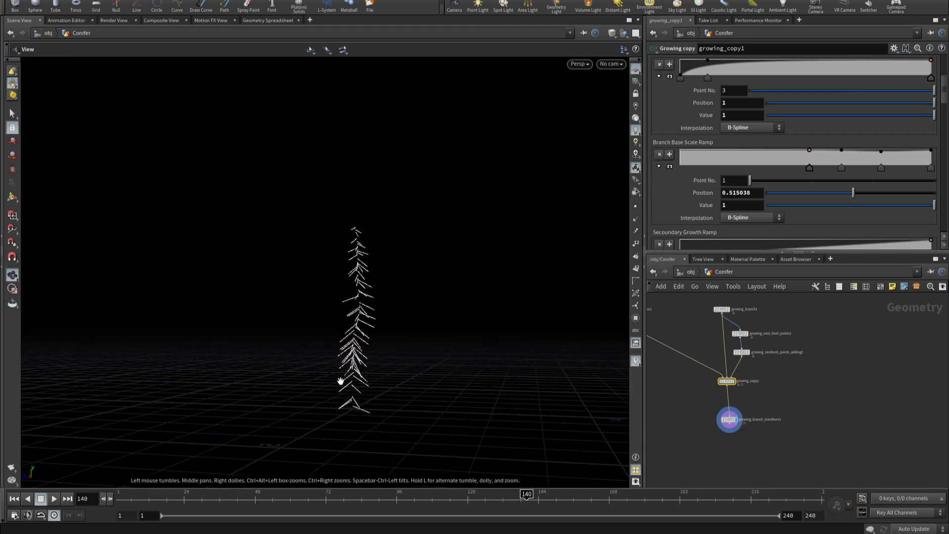
Step: Add a Growth Scale Effect Ramp key near 0.61 and push the last key to 1
{"action": "scroll", "coordinate": [746, 186], "scroll_direction": "up", "scroll_amount": 2}
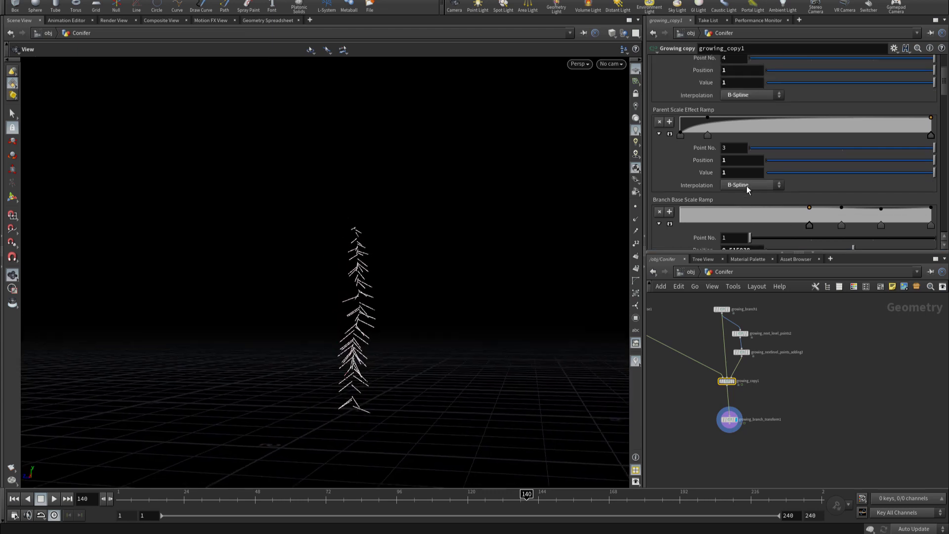
{"action": "scroll", "coordinate": [746, 185], "scroll_direction": "up", "scroll_amount": 1}
{"action": "scroll", "coordinate": [747, 186], "scroll_direction": "up", "scroll_amount": 2}
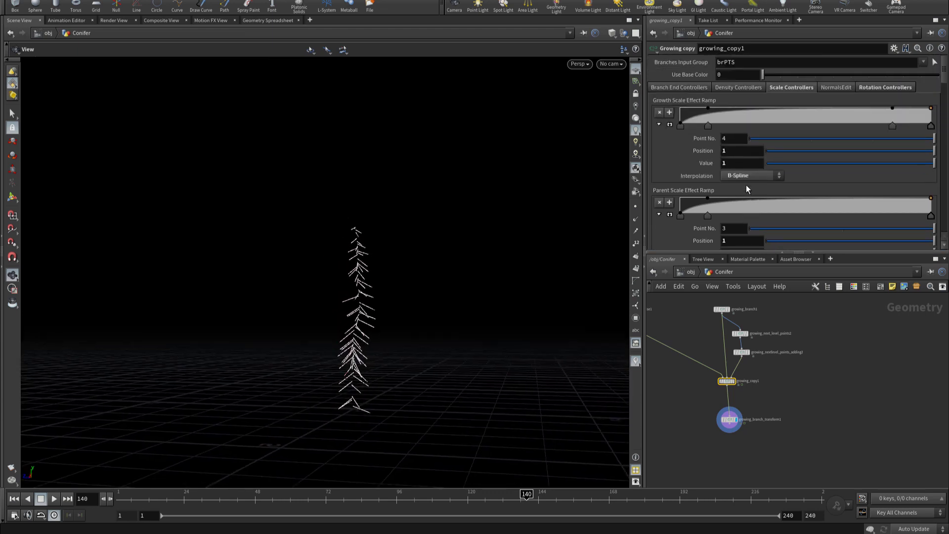
{"action": "left_click", "coordinate": [684, 117]}
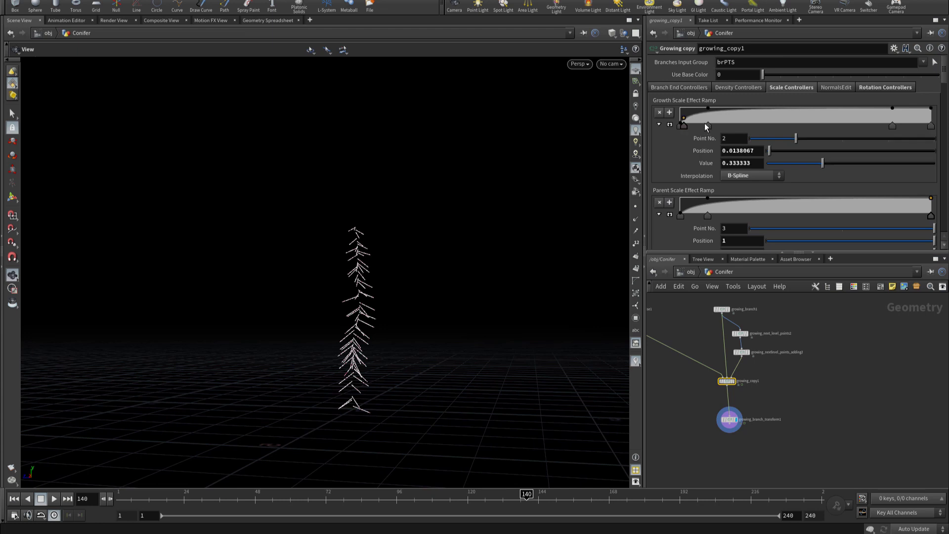
{"action": "left_click_drag", "start_coordinate": [712, 126], "coordinate": [829, 125]}
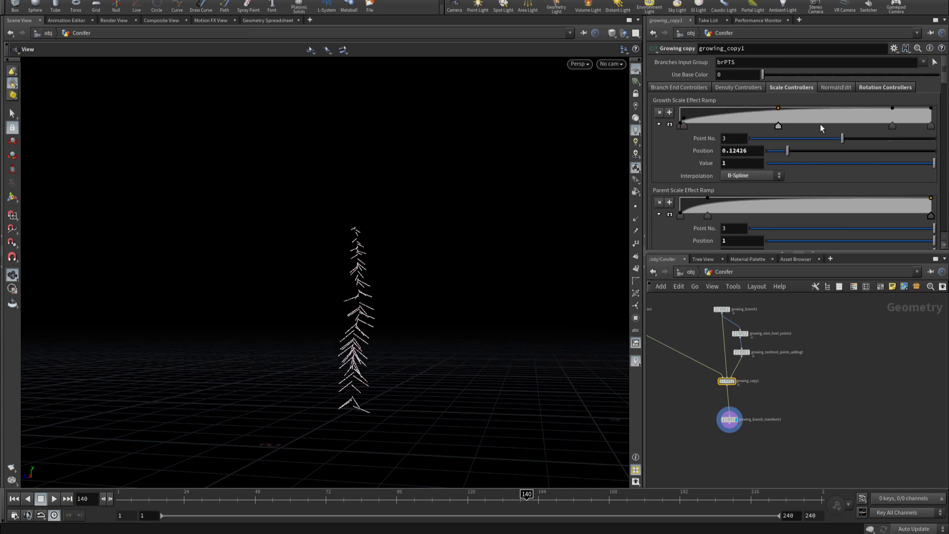
{"action": "left_click_drag", "start_coordinate": [829, 124], "coordinate": [834, 120]}
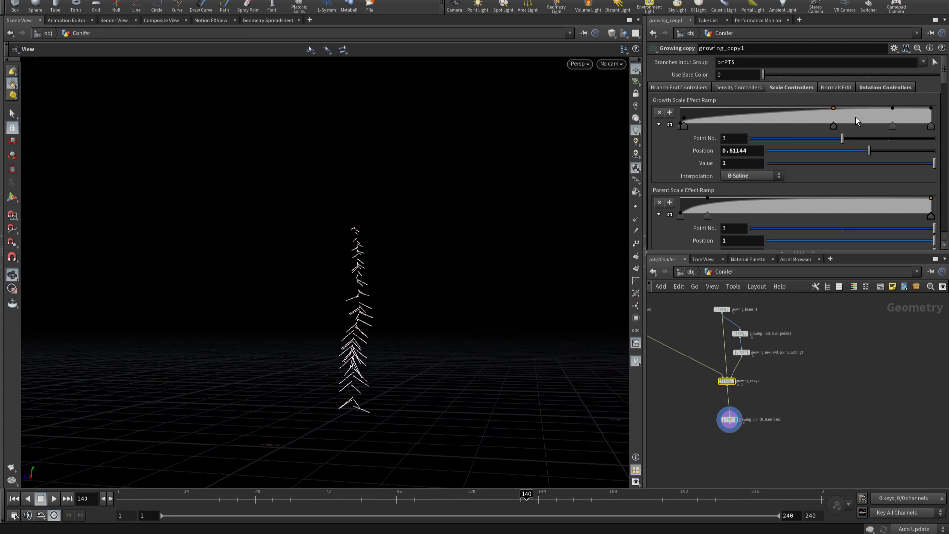
{"action": "left_click", "coordinate": [892, 127]}
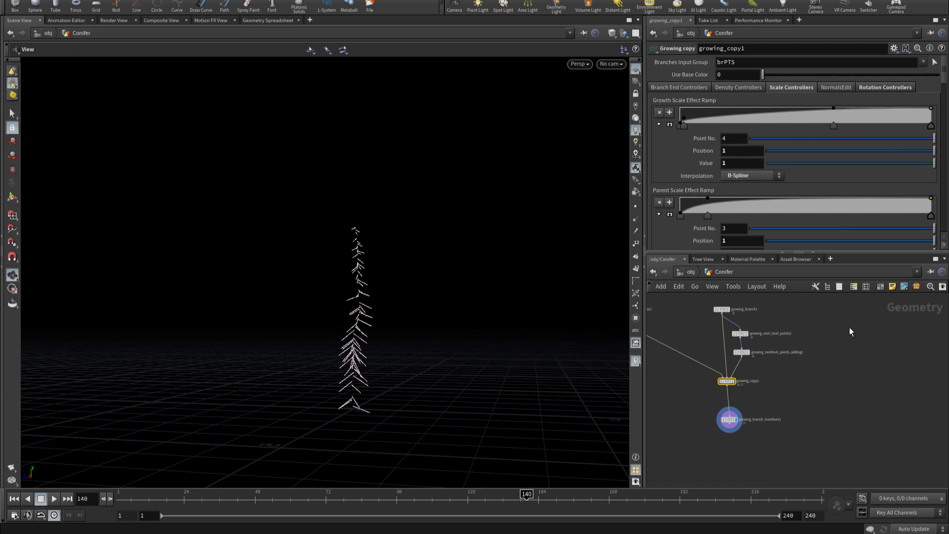
{"action": "middle_click_drag", "start_coordinate": [849, 327], "coordinate": [855, 332]}
Step: Drag growing_branch1's Length from 0.5 to 3.22 and scrub the timeline to preview growth
{"action": "left_click", "coordinate": [777, 354]}
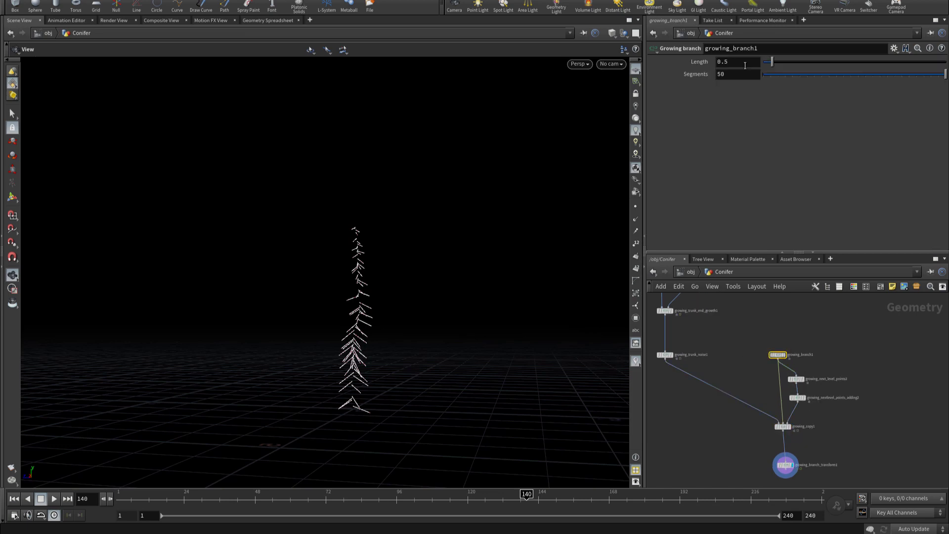
{"action": "left_click_drag", "start_coordinate": [773, 63], "coordinate": [823, 70]}
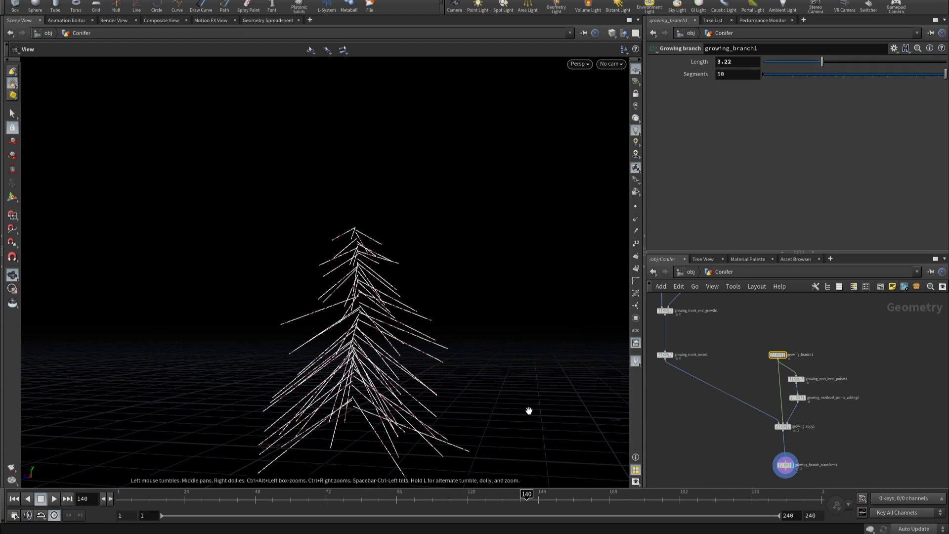
{"action": "mouse_move", "coordinate": [445, 494]}
{"action": "left_mouse_down"}
{"action": "mouse_move", "coordinate": [344, 494]}
{"action": "mouse_move", "coordinate": [150, 453]}
{"action": "mouse_move", "coordinate": [627, 415]}
{"action": "left_mouse_up"}
{"action": "scroll", "coordinate": [799, 471], "scroll_direction": "up", "scroll_amount": 3}
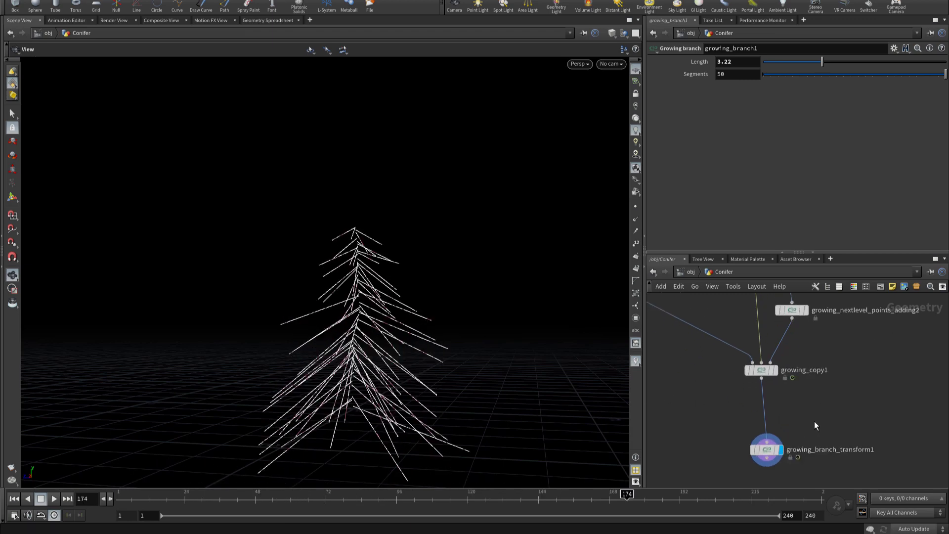
{"action": "left_click", "coordinate": [761, 369]}
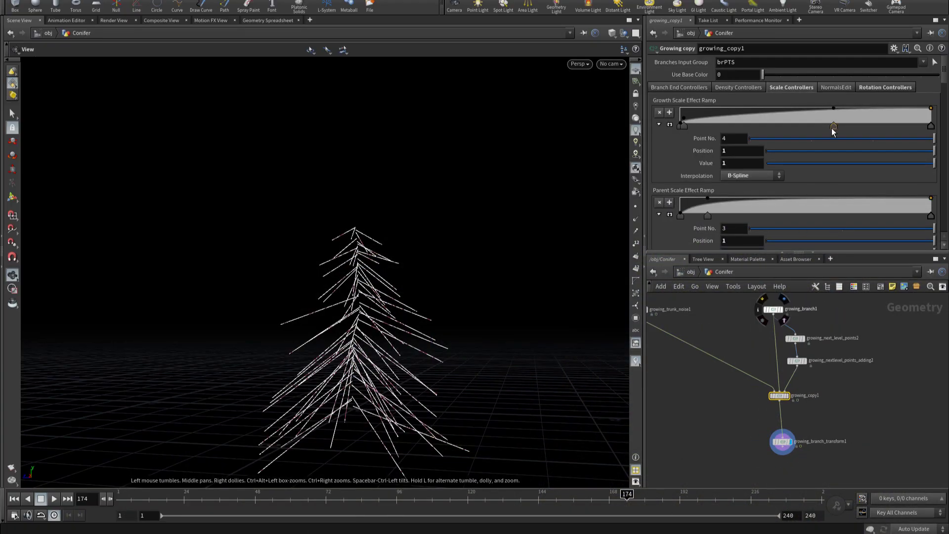
Step: Move growing_copy1's Growth Scale Effect Ramp point 3 to position 0.706, value 0.667
{"action": "left_click_drag", "start_coordinate": [834, 126], "coordinate": [882, 127]}
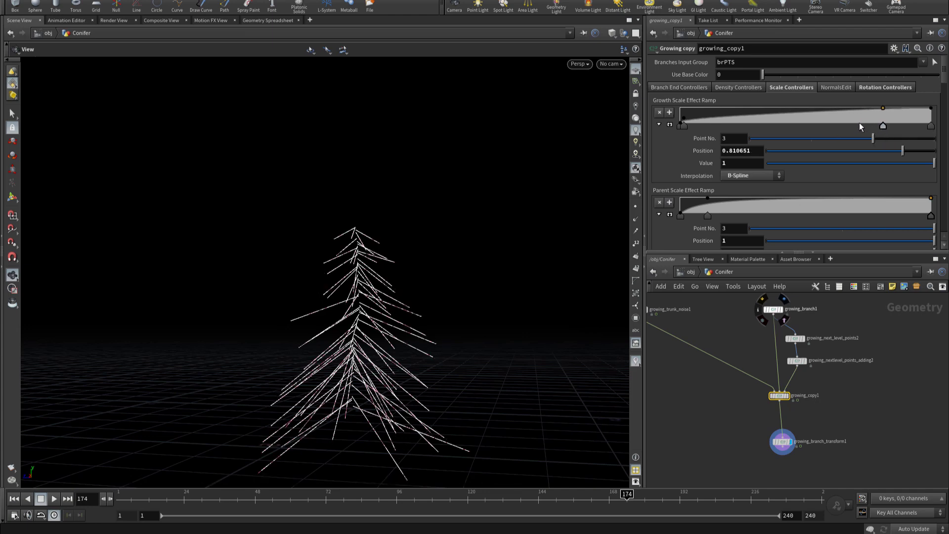
{"action": "left_click", "coordinate": [858, 124]}
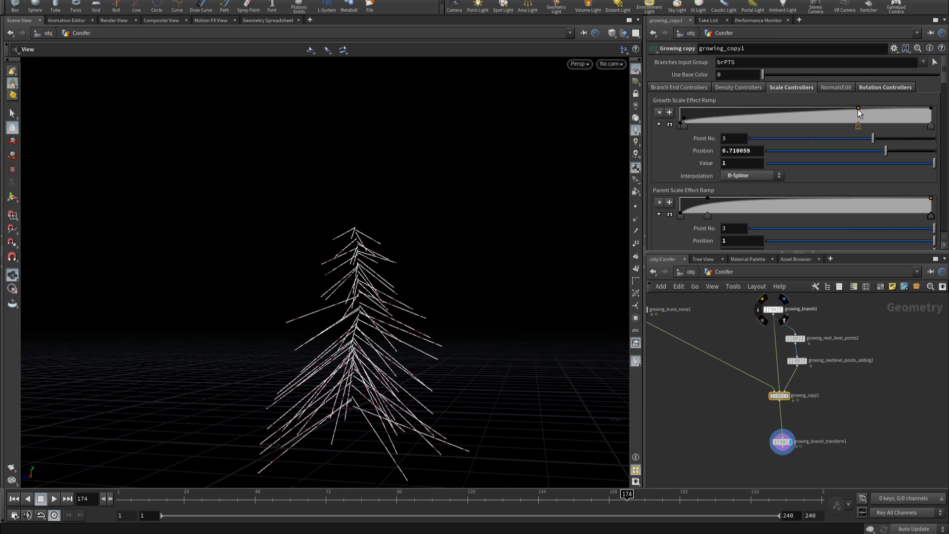
{"action": "left_click_drag", "start_coordinate": [857, 110], "coordinate": [857, 114]}
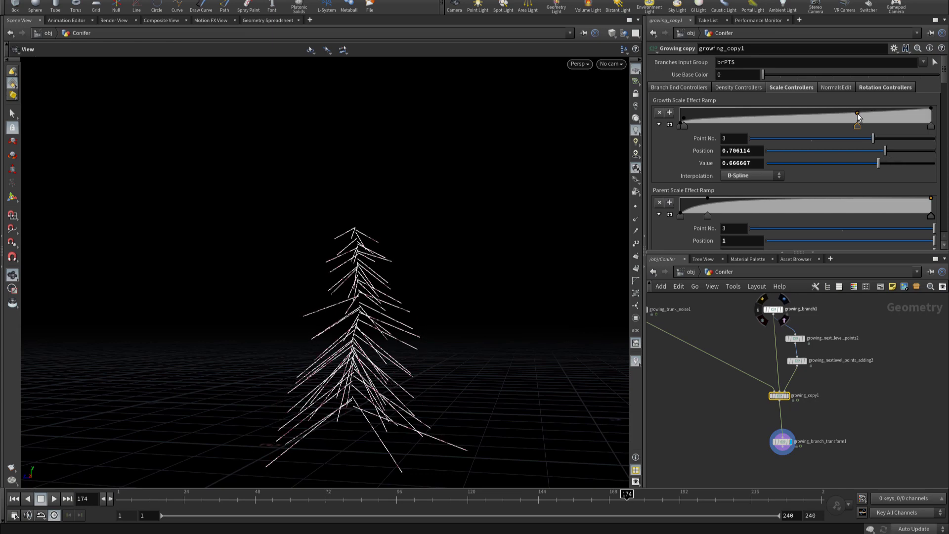
{"action": "left_click_drag", "start_coordinate": [281, 386], "coordinate": [311, 372]}
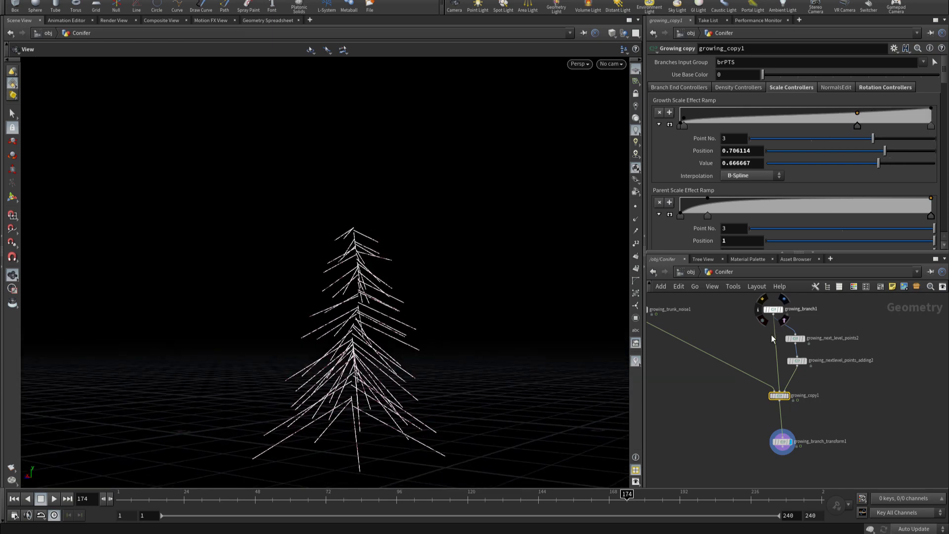
{"action": "mouse_move", "coordinate": [227, 371]}
{"action": "left_mouse_down"}
{"action": "mouse_move", "coordinate": [421, 339]}
{"action": "mouse_move", "coordinate": [294, 358]}
{"action": "left_mouse_up"}
{"action": "scroll", "coordinate": [826, 395], "scroll_direction": "down", "scroll_amount": 2}
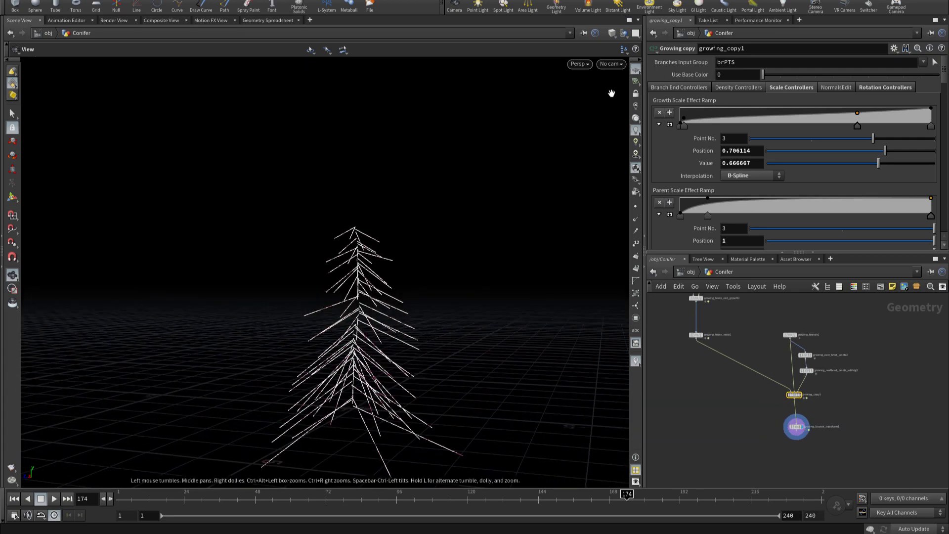
Step: In Rotation Controllers, delete Growth X Rotation Ramp keys 2 through 8
{"action": "left_click", "coordinate": [739, 87]}
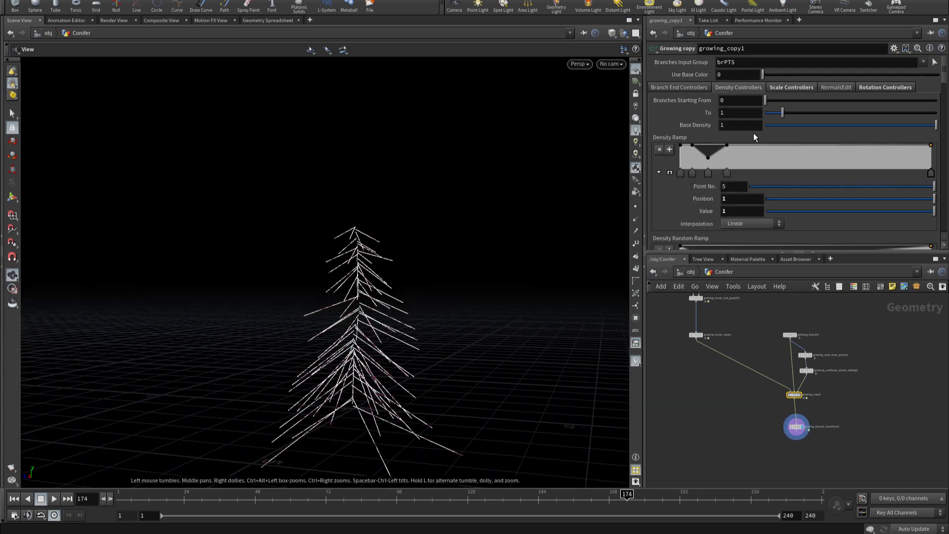
{"action": "scroll", "coordinate": [753, 132], "scroll_direction": "down", "scroll_amount": 2}
{"action": "scroll", "coordinate": [761, 94], "scroll_direction": "up", "scroll_amount": 1}
{"action": "left_click", "coordinate": [885, 87]}
{"action": "scroll", "coordinate": [693, 148], "scroll_direction": "down", "scroll_amount": 5}
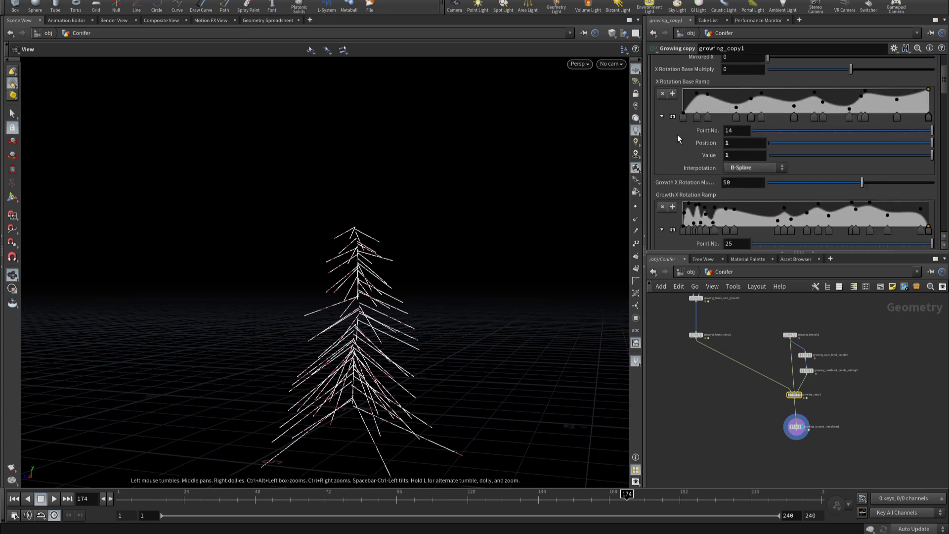
{"action": "scroll", "coordinate": [693, 153], "scroll_direction": "down", "scroll_amount": 4}
{"action": "left_click", "coordinate": [686, 162]}
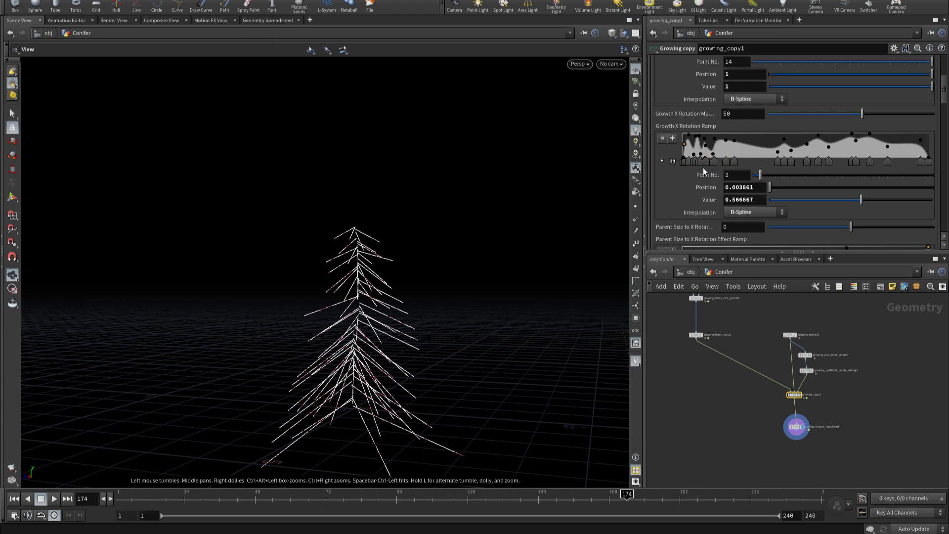
{"action": "left_click", "coordinate": [705, 163], "text": "shift"}
{"action": "key", "text": "Delete"}
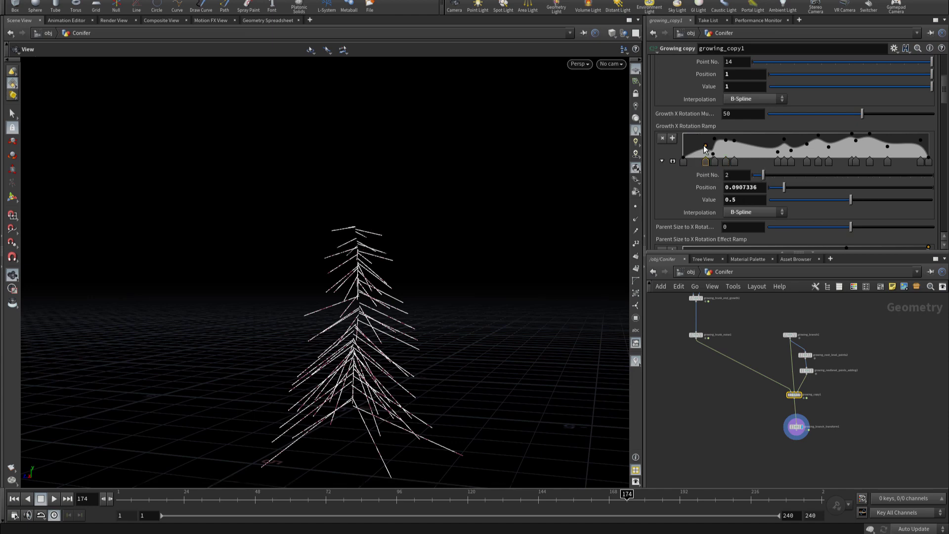
Step: Reposition the remaining Growth X Rotation Ramp keys and replay the growth animation
{"action": "left_click_drag", "start_coordinate": [705, 146], "coordinate": [698, 141]}
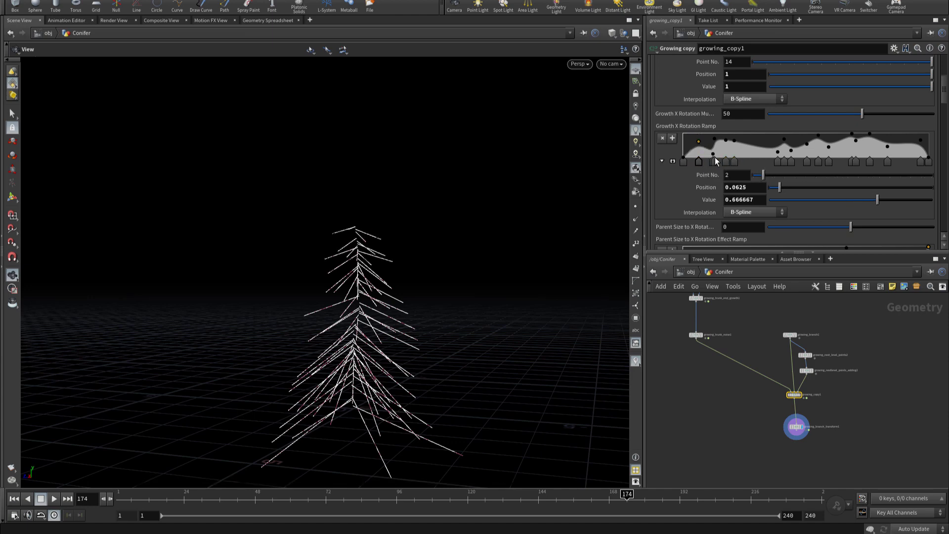
{"action": "left_click_drag", "start_coordinate": [714, 162], "coordinate": [709, 162]}
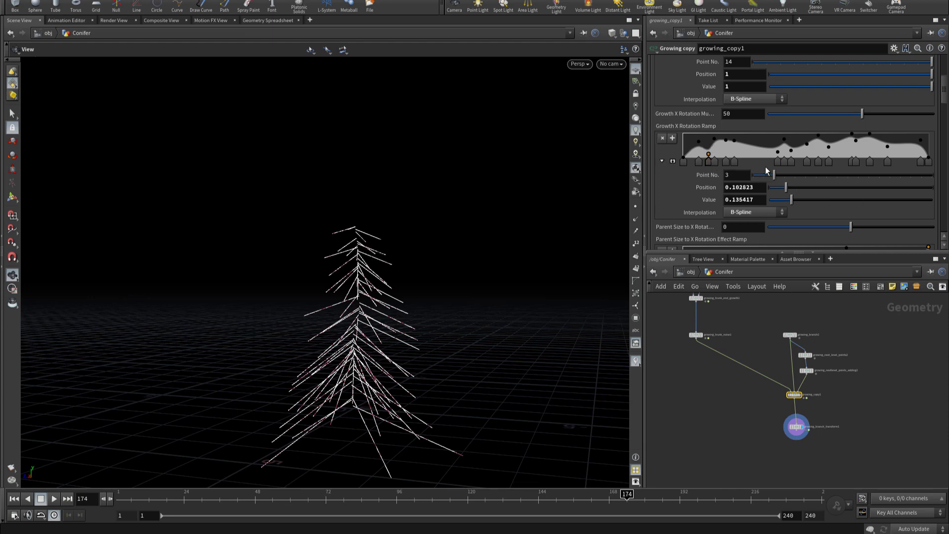
{"action": "left_click_drag", "start_coordinate": [779, 163], "coordinate": [756, 163]}
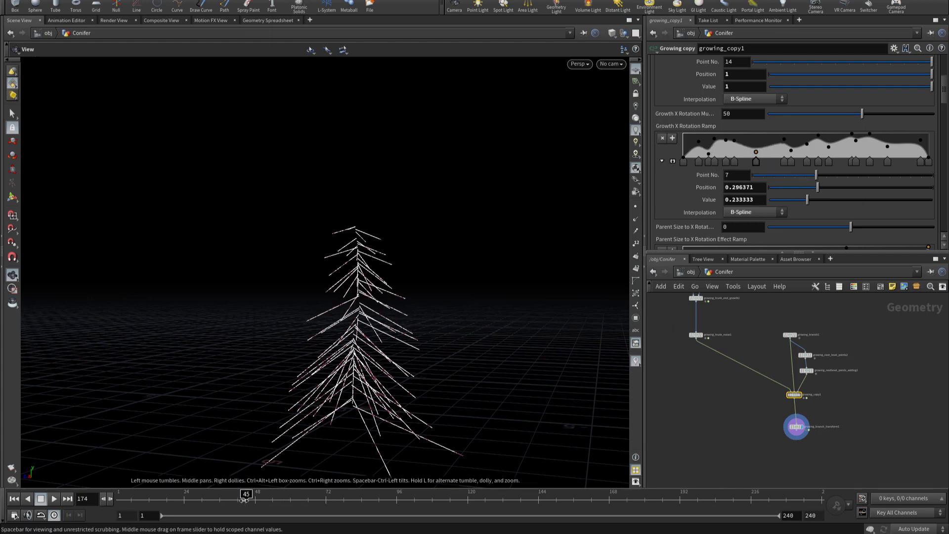
{"action": "key", "text": "ctrl+Up"}
{"action": "key", "text": "Up"}
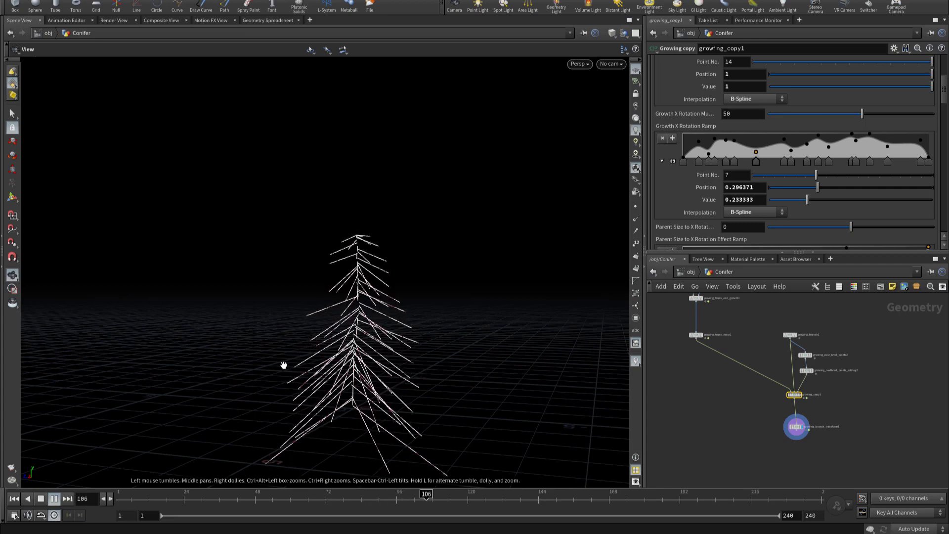
{"action": "key", "text": "Escape"}
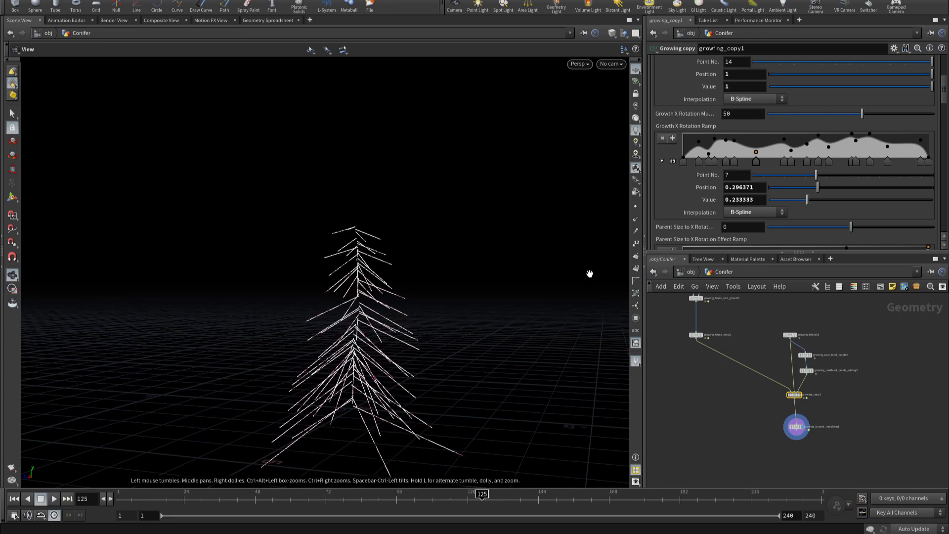
{"action": "mouse_move", "coordinate": [593, 271]}
{"action": "left_mouse_down"}
{"action": "mouse_move", "coordinate": [229, 297]}
{"action": "mouse_move", "coordinate": [335, 300]}
{"action": "mouse_move", "coordinate": [409, 332]}
{"action": "mouse_move", "coordinate": [413, 434]}
{"action": "mouse_move", "coordinate": [398, 377]}
{"action": "mouse_move", "coordinate": [400, 443]}
{"action": "mouse_move", "coordinate": [366, 395]}
{"action": "mouse_move", "coordinate": [332, 394]}
{"action": "left_mouse_up"}
Step: Ladder growing_copy1's regular Y rotation up from 80 to 85
{"action": "scroll", "coordinate": [701, 167], "scroll_direction": "up", "scroll_amount": 3}
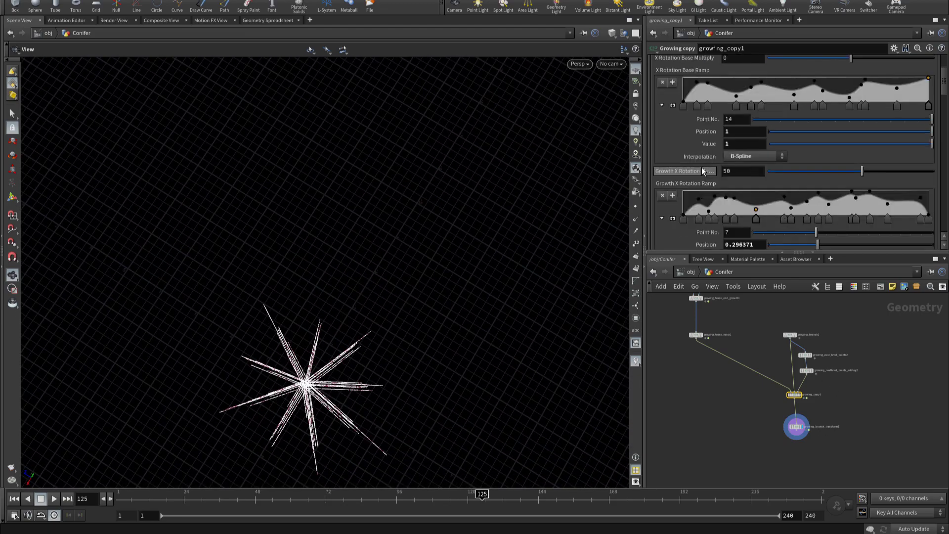
{"action": "scroll", "coordinate": [701, 167], "scroll_direction": "up", "scroll_amount": 3}
{"action": "scroll", "coordinate": [701, 168], "scroll_direction": "up", "scroll_amount": 3}
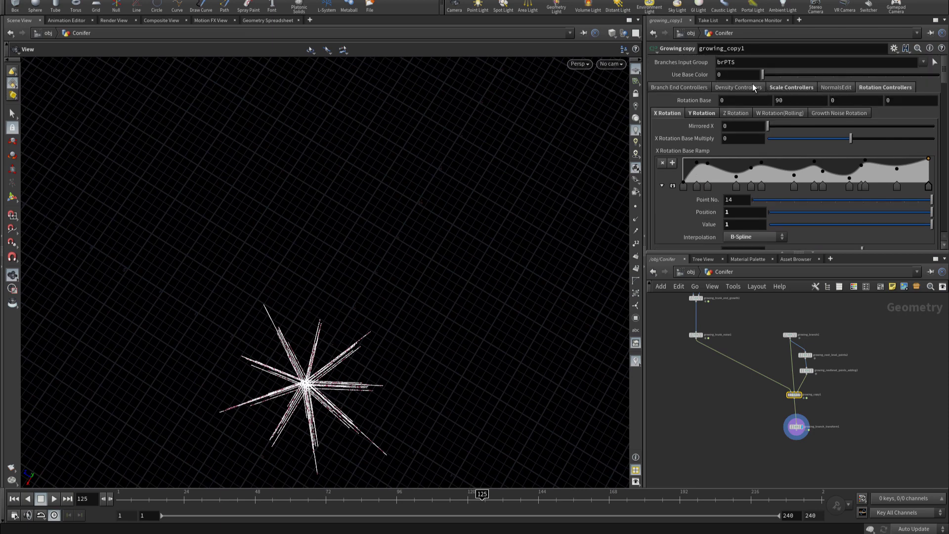
{"action": "left_click", "coordinate": [699, 113]}
{"action": "scroll", "coordinate": [675, 168], "scroll_direction": "down", "scroll_amount": 3}
{"action": "scroll", "coordinate": [676, 169], "scroll_direction": "down", "scroll_amount": 3}
{"action": "scroll", "coordinate": [697, 183], "scroll_direction": "down", "scroll_amount": 3}
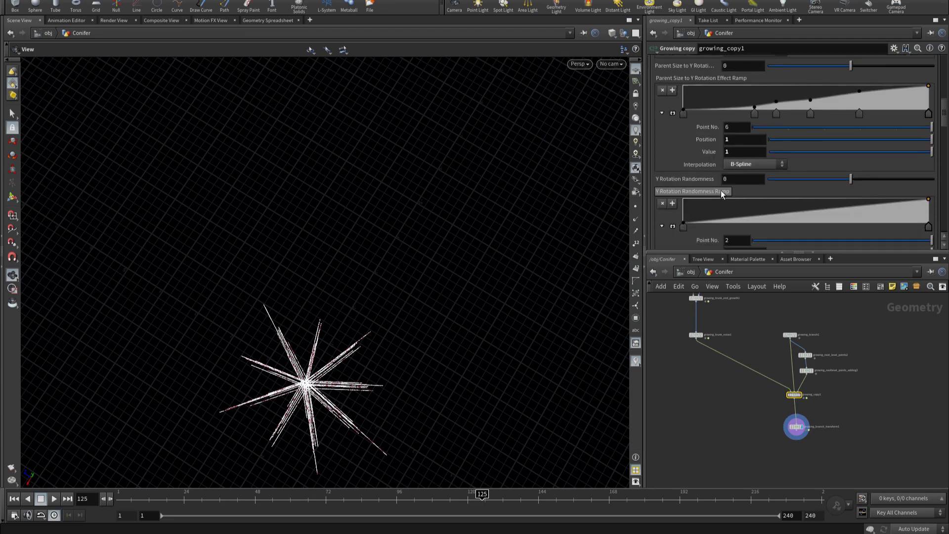
{"action": "scroll", "coordinate": [720, 193], "scroll_direction": "down", "scroll_amount": 3}
{"action": "scroll", "coordinate": [724, 189], "scroll_direction": "down", "scroll_amount": 3}
{"action": "middle_click", "coordinate": [750, 154]}
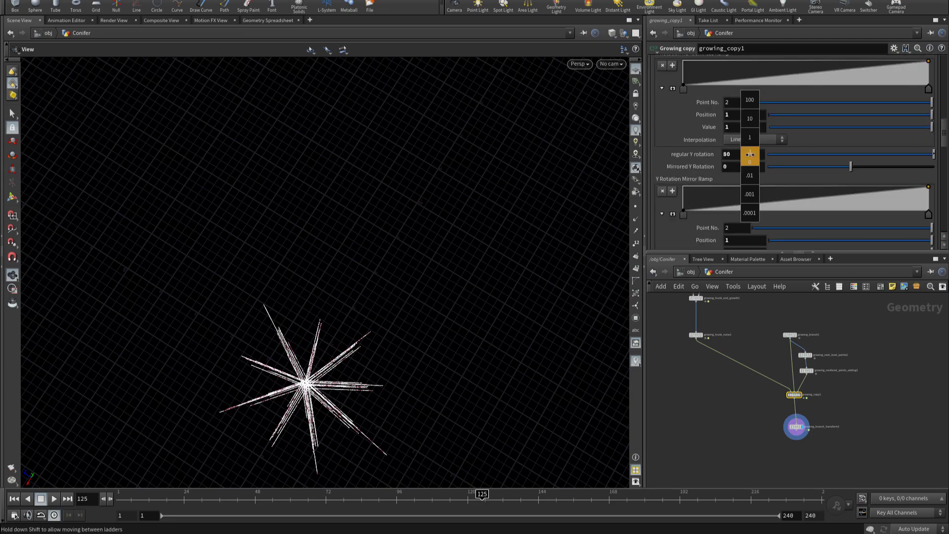
{"action": "middle_click_drag", "start_coordinate": [750, 155], "coordinate": [777, 143]}
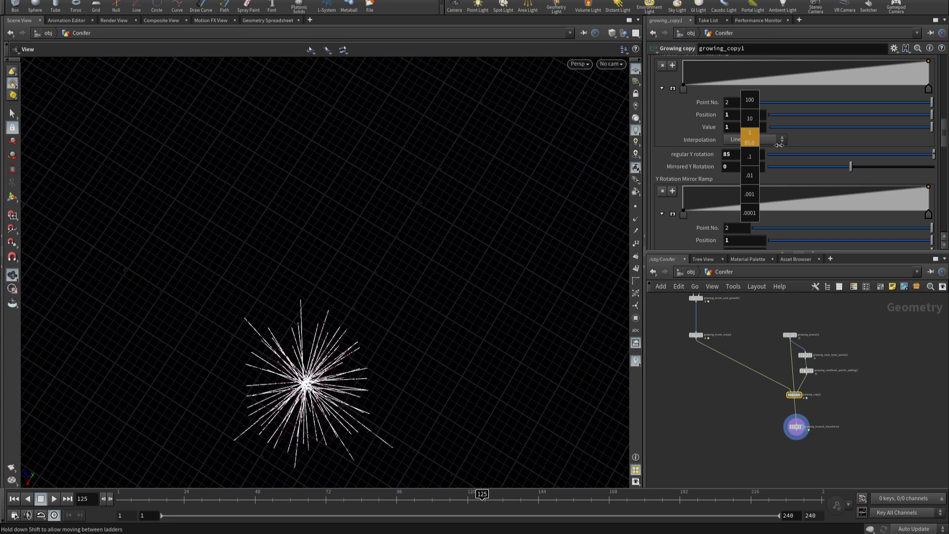
{"action": "middle_click_drag", "start_coordinate": [779, 145], "coordinate": [777, 143]}
{"action": "mouse_move", "coordinate": [292, 399]}
{"action": "left_mouse_down"}
{"action": "mouse_move", "coordinate": [244, 328]}
{"action": "mouse_move", "coordinate": [150, 316]}
{"action": "mouse_move", "coordinate": [51, 328]}
{"action": "mouse_move", "coordinate": [179, 428]}
{"action": "mouse_move", "coordinate": [197, 490]}
{"action": "mouse_move", "coordinate": [580, 394]}
{"action": "mouse_move", "coordinate": [586, 232]}
{"action": "left_mouse_up"}
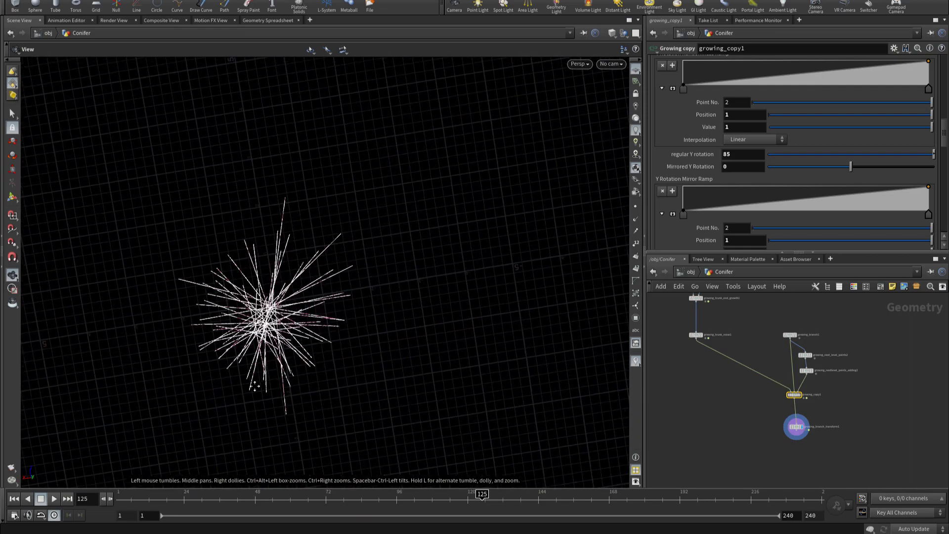
Step: Set Y Rotation Randomness to 43 and orbit to view the conifer side-on
{"action": "scroll", "coordinate": [687, 136], "scroll_direction": "up", "scroll_amount": 2}
{"action": "scroll", "coordinate": [693, 165], "scroll_direction": "up", "scroll_amount": 2}
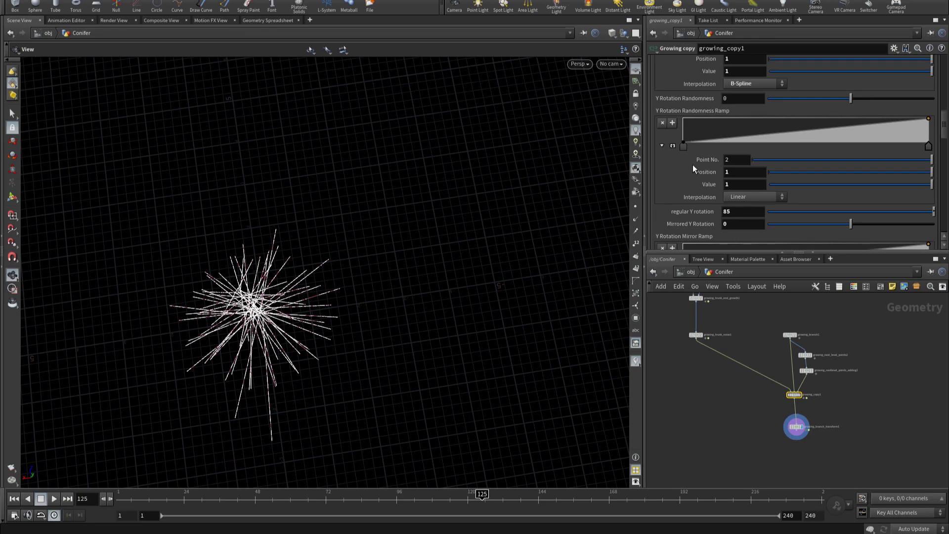
{"action": "left_click", "coordinate": [860, 101]}
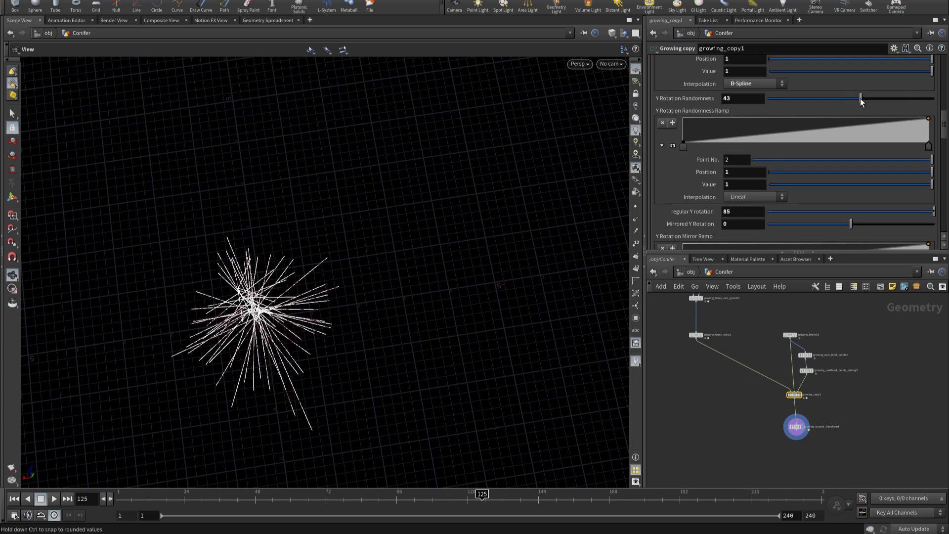
{"action": "mouse_move", "coordinate": [292, 321]}
{"action": "left_mouse_down"}
{"action": "mouse_move", "coordinate": [324, 182]}
{"action": "mouse_move", "coordinate": [448, 207]}
{"action": "mouse_move", "coordinate": [457, 246]}
{"action": "mouse_move", "coordinate": [340, 255]}
{"action": "left_mouse_up"}
{"action": "scroll", "coordinate": [780, 368], "scroll_direction": "down", "scroll_amount": 2}
{"action": "scroll", "coordinate": [790, 401], "scroll_direction": "up", "scroll_amount": 2}
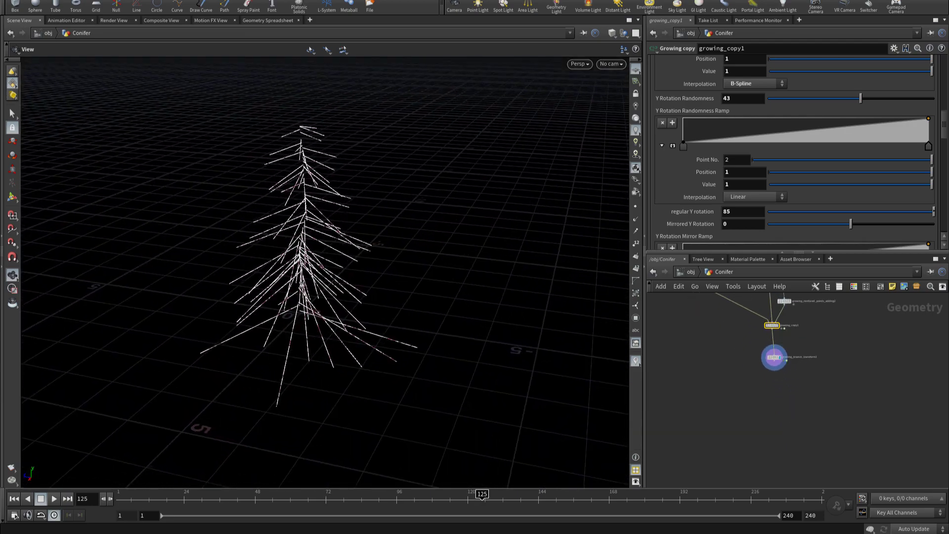
{"action": "mouse_move", "coordinate": [345, 332]}
{"action": "left_mouse_down"}
{"action": "mouse_move", "coordinate": [313, 276]}
{"action": "mouse_move", "coordinate": [307, 286]}
{"action": "left_mouse_up"}
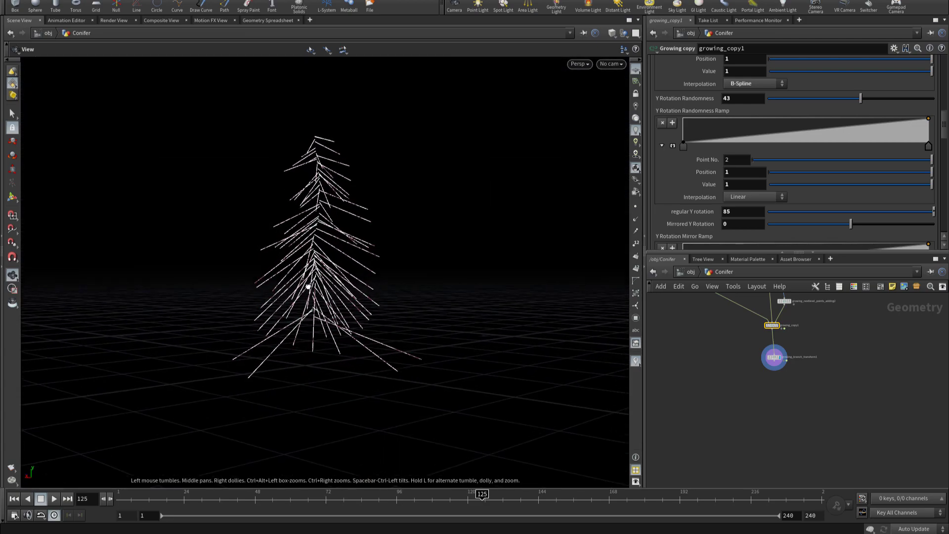
{"action": "scroll", "coordinate": [750, 347], "scroll_direction": "up", "scroll_amount": 2}
{"action": "scroll", "coordinate": [750, 347], "scroll_direction": "up", "scroll_amount": 1}
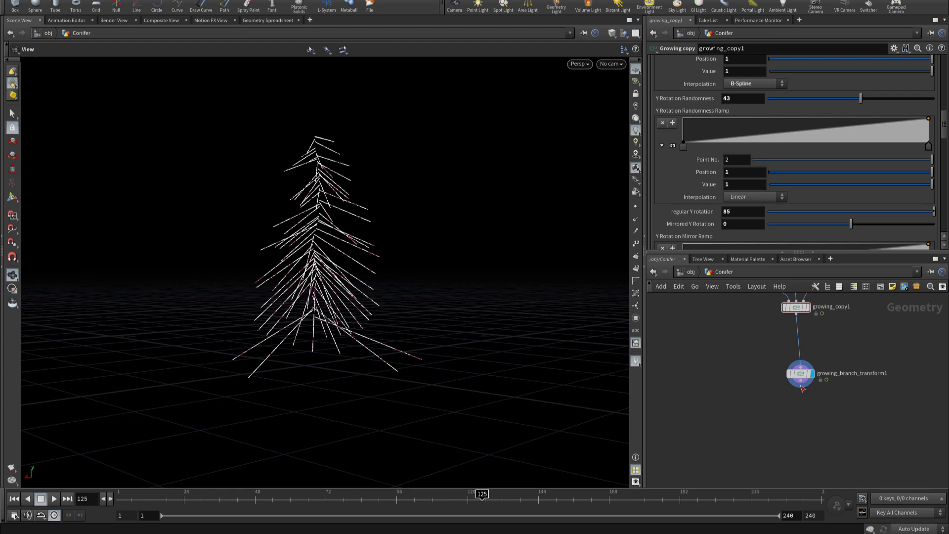
Step: Add a Growing branch gravity node after the branch transform via a 'gr gr' search
{"action": "key", "text": "Tab"}
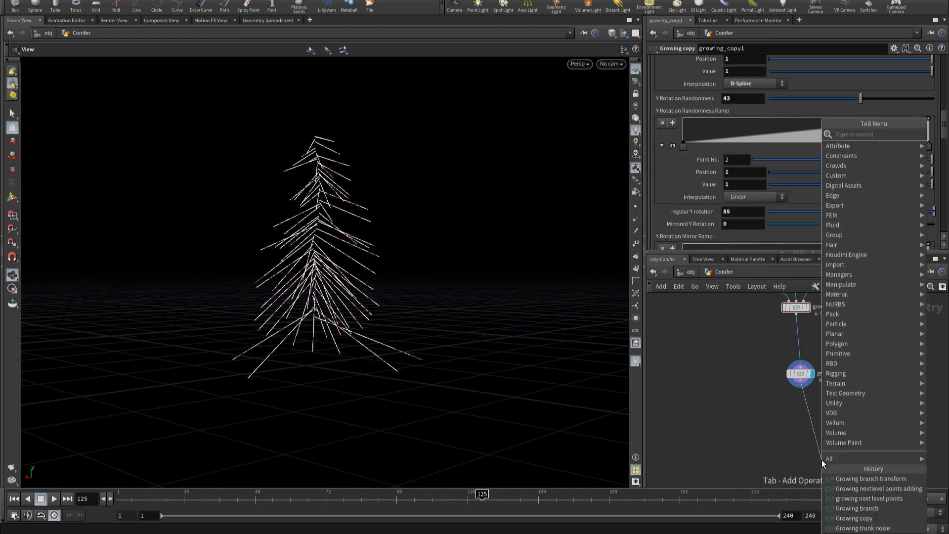
{"action": "type", "text": "gr"}
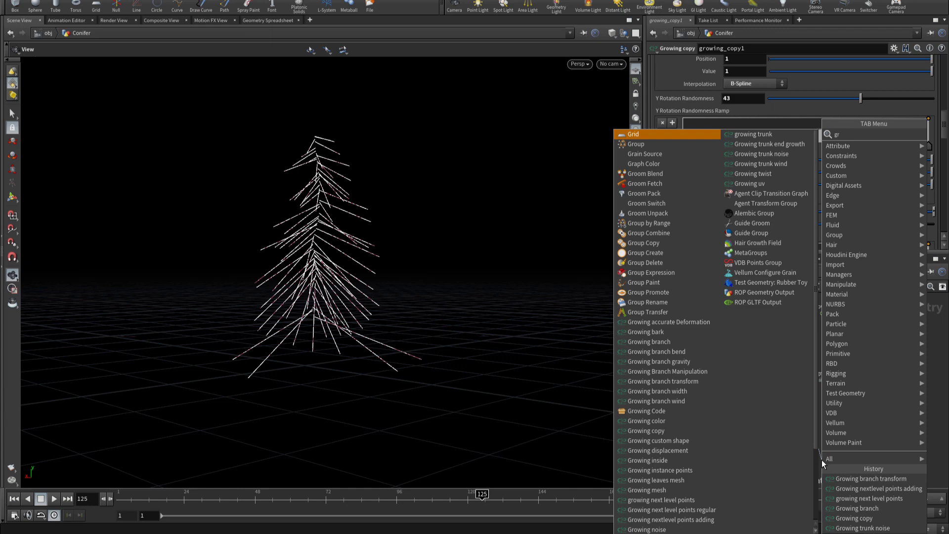
{"action": "type", "text": " gr"}
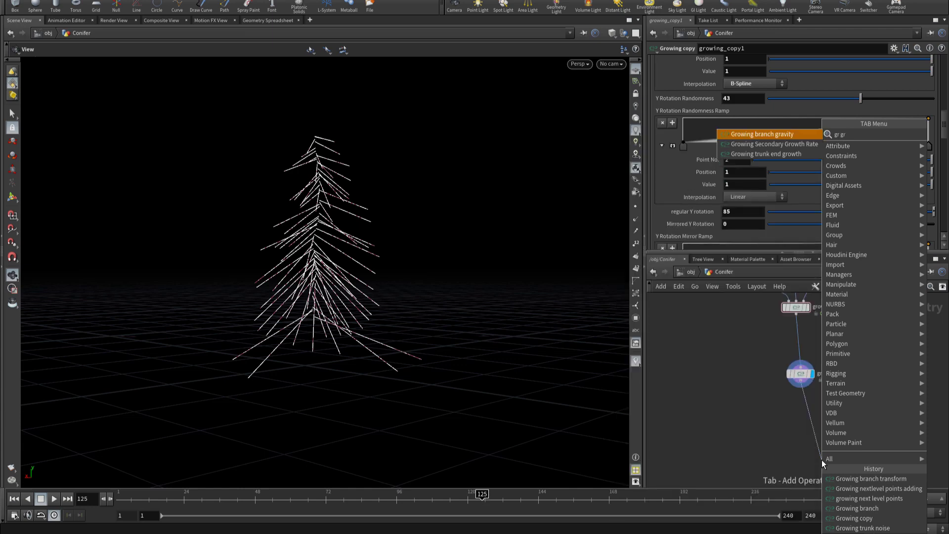
{"action": "key", "text": "BackSpace"}
{"action": "key", "text": "BackSpace"}
{"action": "key", "text": "BackSpace"}
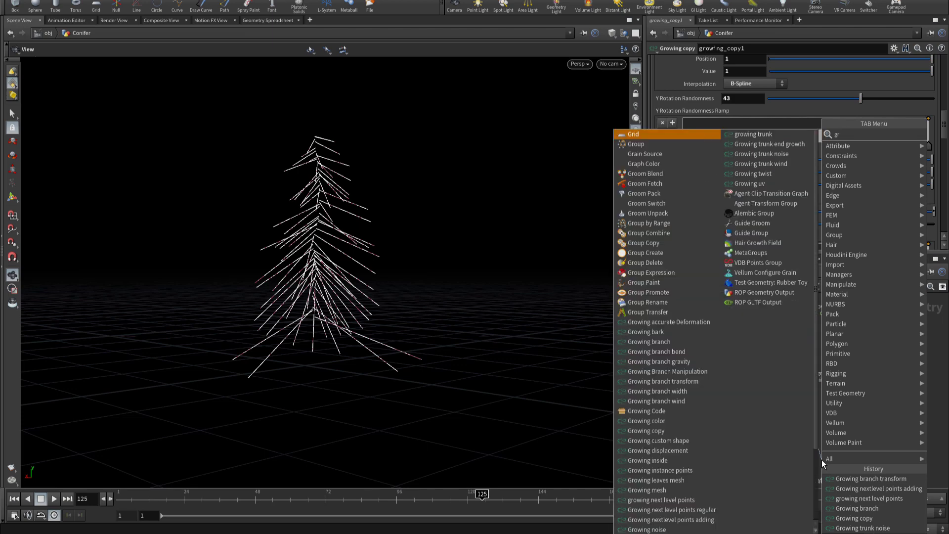
{"action": "type", "text": " gr"}
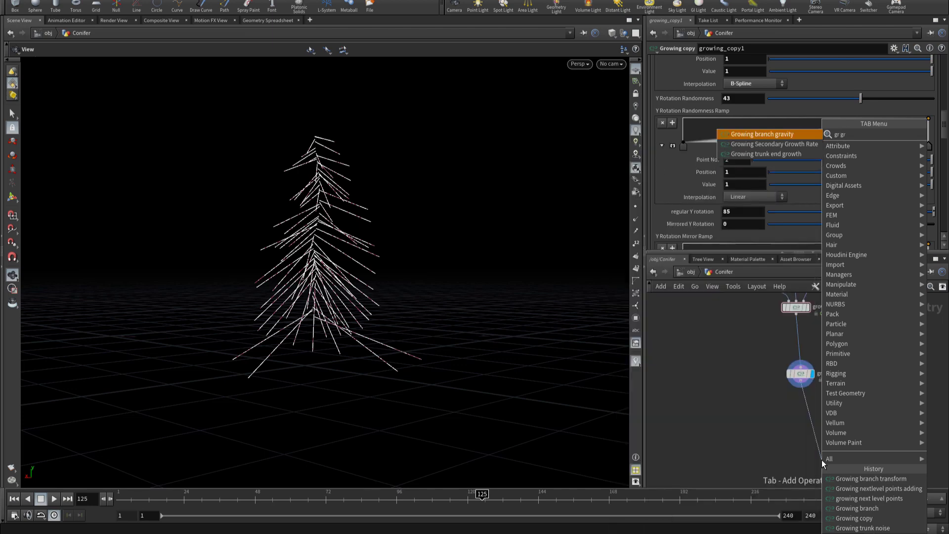
{"action": "key", "text": "Return"}
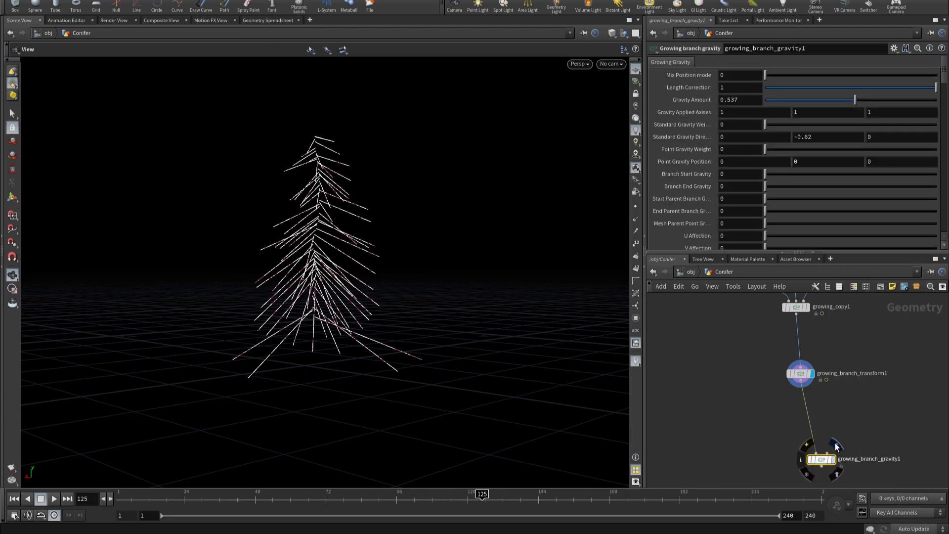
{"action": "left_click_drag", "start_coordinate": [822, 462], "coordinate": [787, 423]}
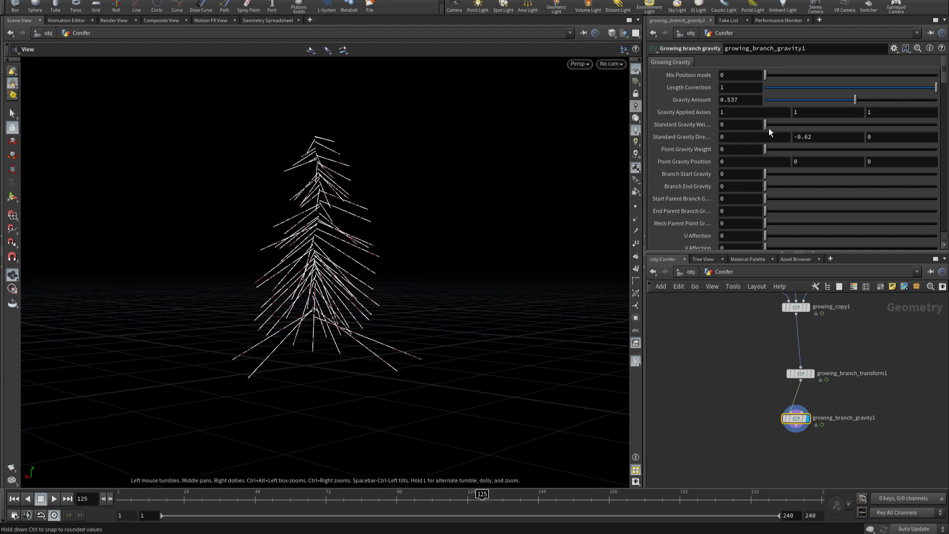
Step: Set the gravity node's Standard Gravity Weight to 1 and gravity direction Y to 1
{"action": "left_click_drag", "start_coordinate": [769, 128], "coordinate": [939, 136]}
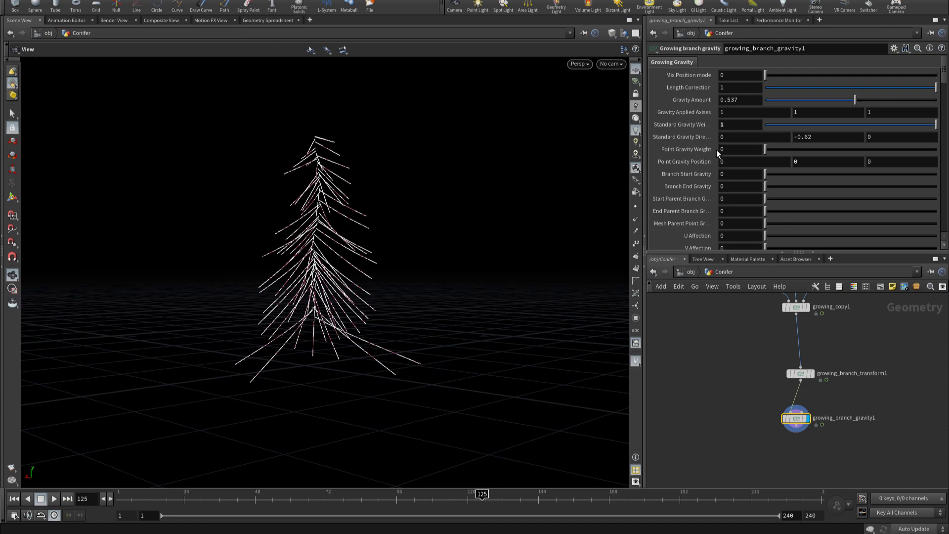
{"action": "scroll", "coordinate": [716, 150], "scroll_direction": "down", "scroll_amount": 3}
{"action": "scroll", "coordinate": [716, 150], "scroll_direction": "up", "scroll_amount": 3}
{"action": "double_click", "coordinate": [823, 141]}
{"action": "type", "text": "1"}
{"action": "key", "text": "Return"}
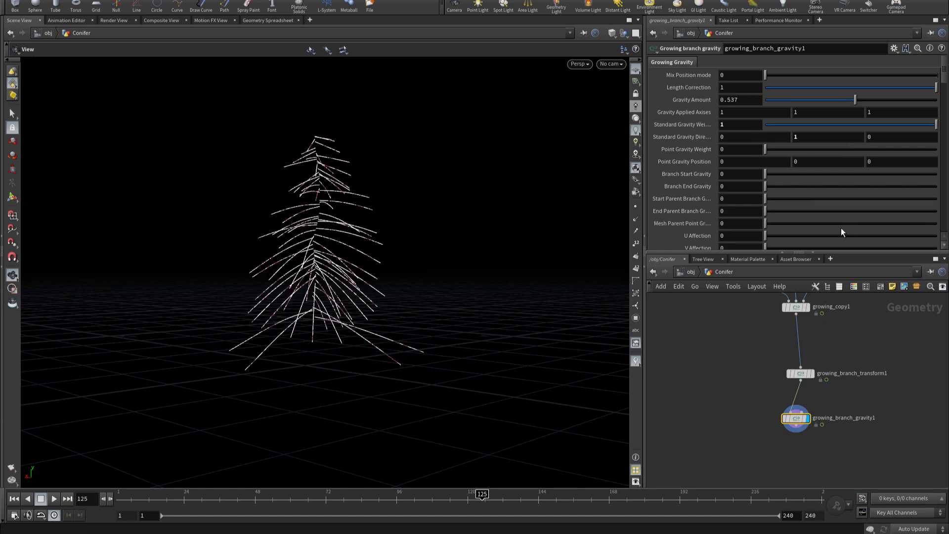
{"action": "scroll", "coordinate": [841, 227], "scroll_direction": "down", "scroll_amount": 5}
{"action": "scroll", "coordinate": [766, 193], "scroll_direction": "down", "scroll_amount": 5}
{"action": "scroll", "coordinate": [767, 194], "scroll_direction": "down", "scroll_amount": 3}
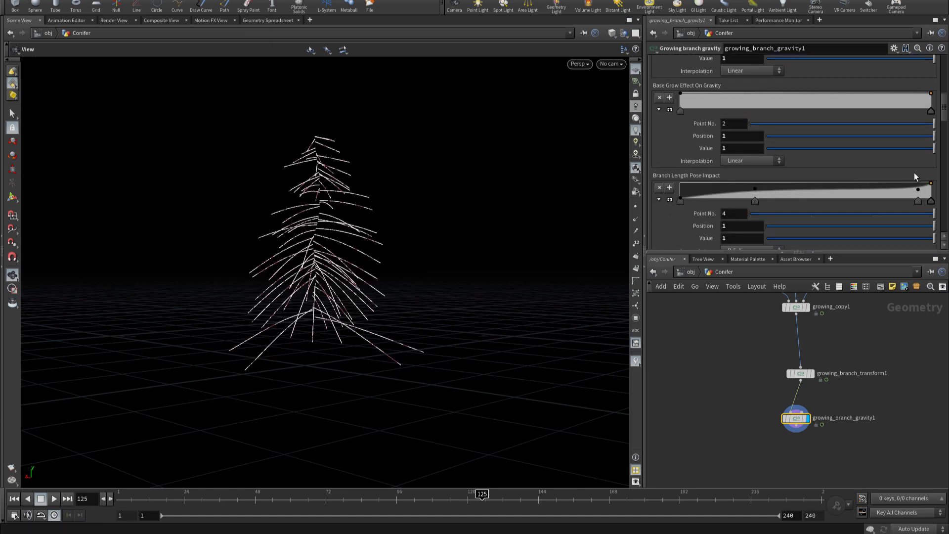
Step: Shift Branch Length Pose Impact keys, drop the last to 0, and set Gravity Amount 0.52
{"action": "left_click_drag", "start_coordinate": [917, 192], "coordinate": [856, 182]}
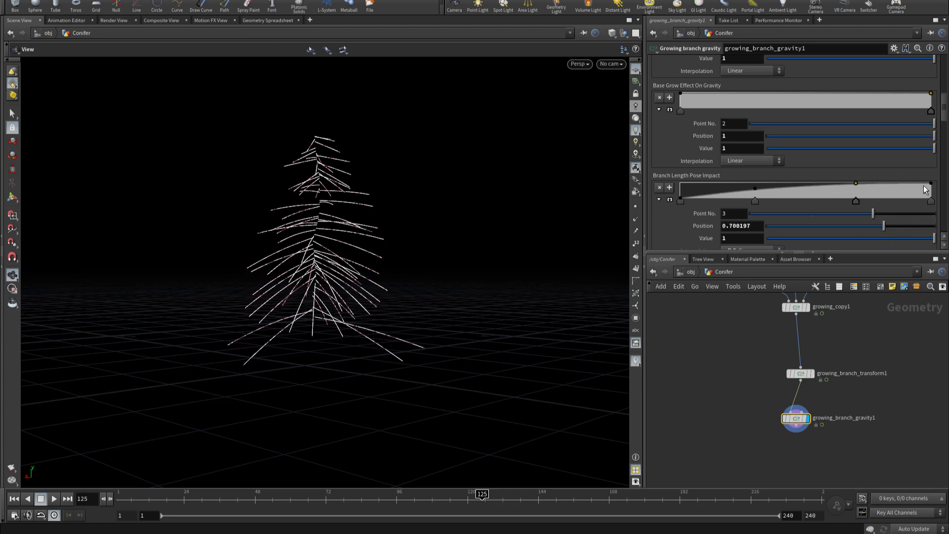
{"action": "mouse_move", "coordinate": [930, 184]}
{"action": "left_mouse_down"}
{"action": "mouse_move", "coordinate": [934, 208]}
{"action": "mouse_move", "coordinate": [937, 194]}
{"action": "left_mouse_up"}
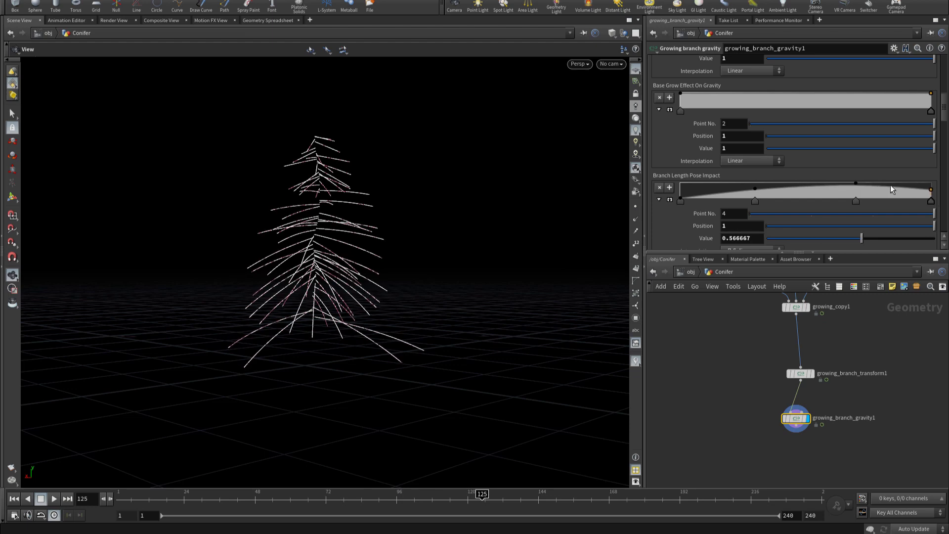
{"action": "mouse_move", "coordinate": [856, 184]}
{"action": "left_mouse_down"}
{"action": "mouse_move", "coordinate": [860, 198]}
{"action": "mouse_move", "coordinate": [904, 208]}
{"action": "mouse_move", "coordinate": [805, 216]}
{"action": "mouse_move", "coordinate": [809, 205]}
{"action": "mouse_move", "coordinate": [698, 186]}
{"action": "left_mouse_up"}
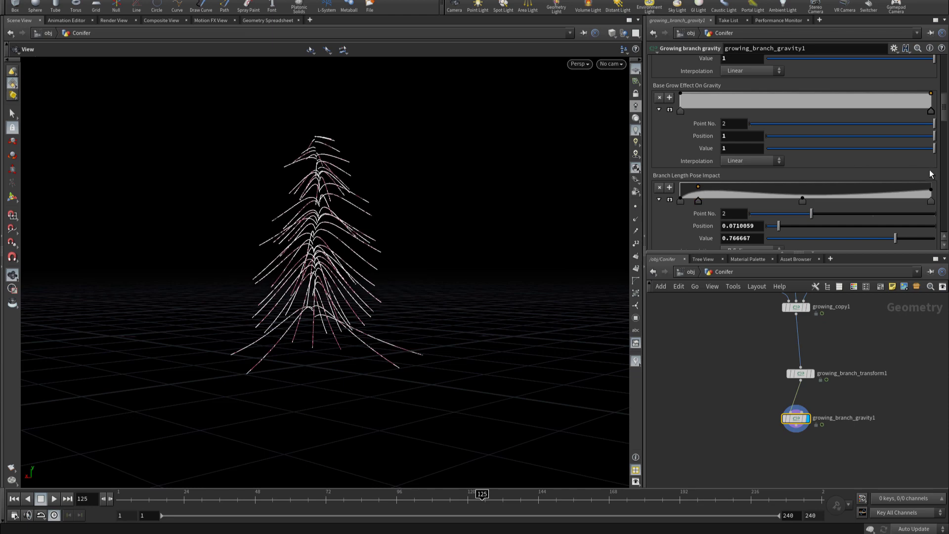
{"action": "left_click_drag", "start_coordinate": [942, 118], "coordinate": [942, 69]}
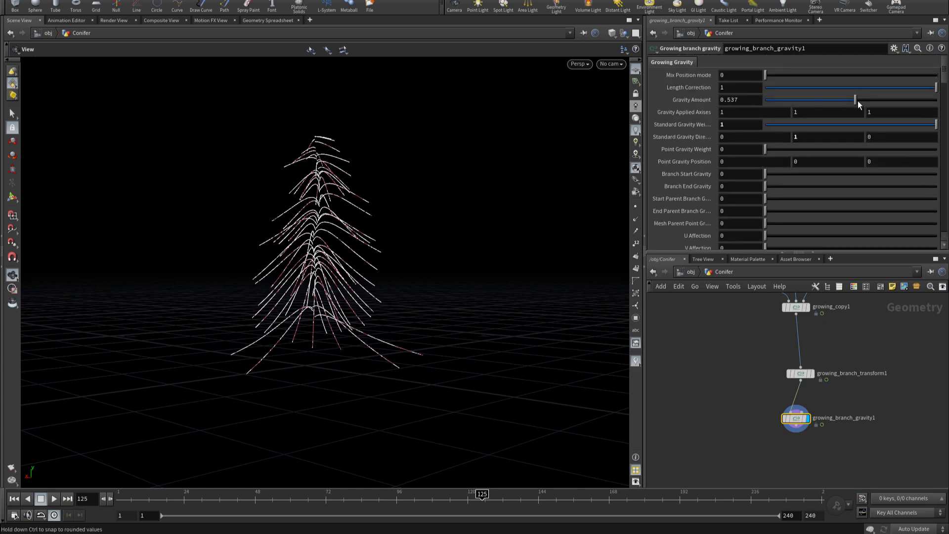
{"action": "left_click_drag", "start_coordinate": [858, 101], "coordinate": [855, 101]}
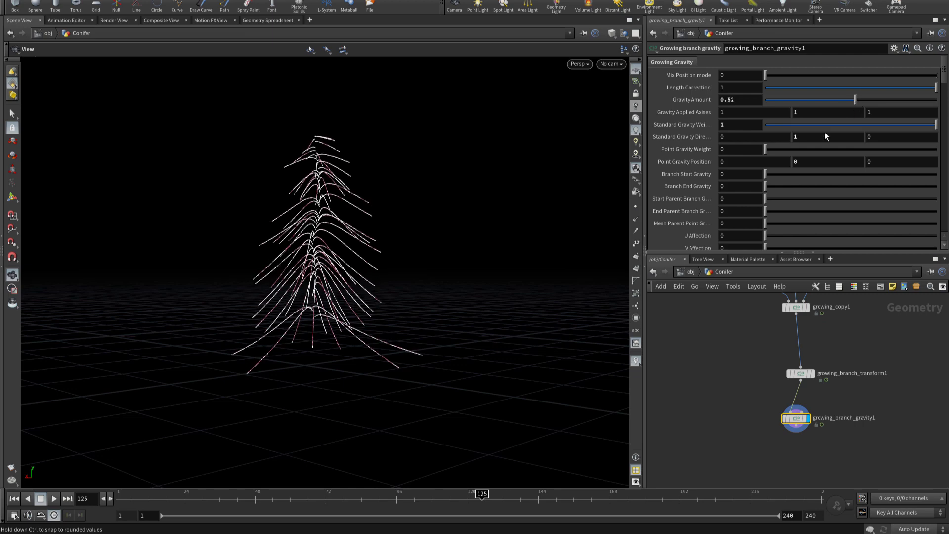
Step: Lower an early ramp point to 0.4 and add point 4 at 0.650888, value 0.933333
{"action": "scroll", "coordinate": [811, 170], "scroll_direction": "down", "scroll_amount": 5}
{"action": "scroll", "coordinate": [811, 170], "scroll_direction": "down", "scroll_amount": 5}
{"action": "scroll", "coordinate": [811, 170], "scroll_direction": "down", "scroll_amount": 5}
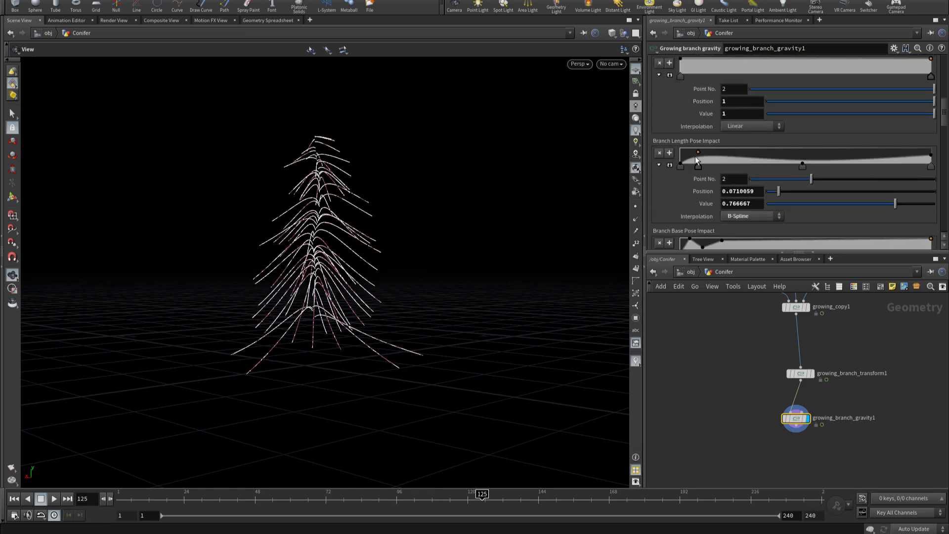
{"action": "left_click_drag", "start_coordinate": [699, 154], "coordinate": [693, 157]}
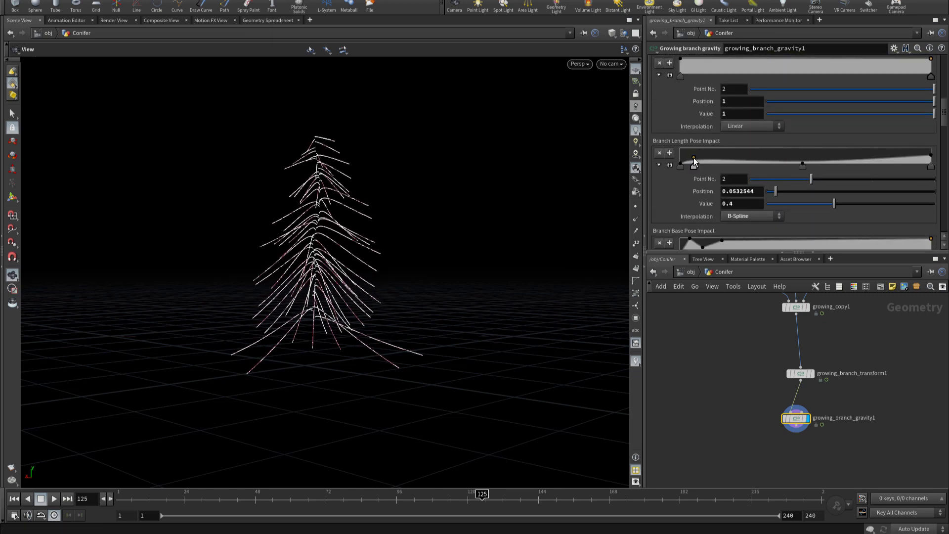
{"action": "mouse_move", "coordinate": [822, 157]}
{"action": "left_mouse_down"}
{"action": "mouse_move", "coordinate": [871, 153]}
{"action": "mouse_move", "coordinate": [876, 141]}
{"action": "mouse_move", "coordinate": [814, 142]}
{"action": "left_mouse_up"}
{"action": "left_click_drag", "start_coordinate": [808, 145], "coordinate": [844, 149]}
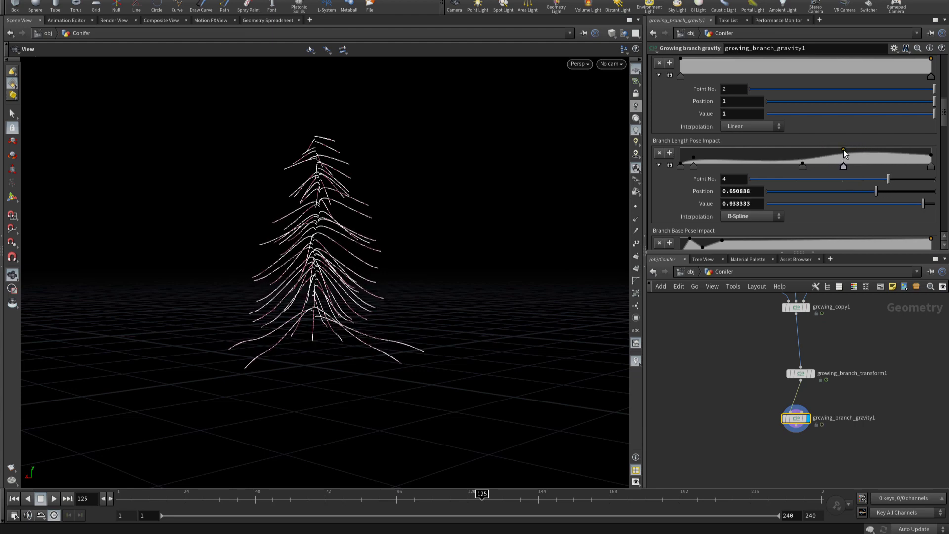
Step: Raise a Branch Base Pose Impact ramp point to 1 and select its first point
{"action": "scroll", "coordinate": [776, 239], "scroll_direction": "down", "scroll_amount": 3}
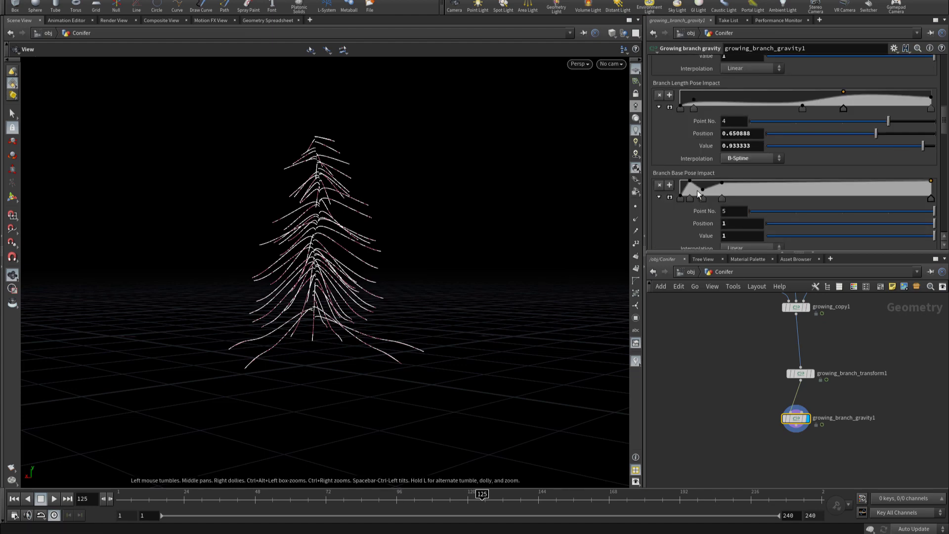
{"action": "left_click_drag", "start_coordinate": [704, 192], "coordinate": [705, 184]}
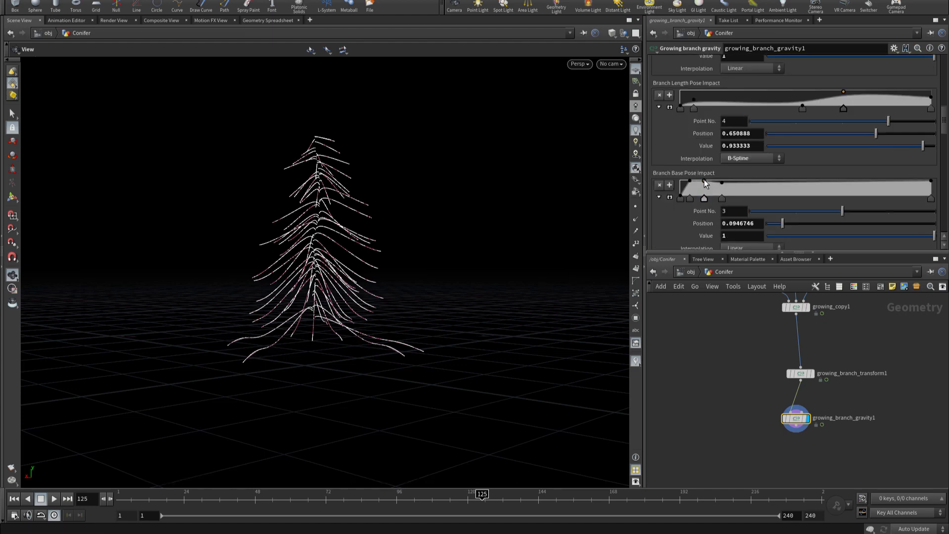
{"action": "left_click", "coordinate": [680, 198]}
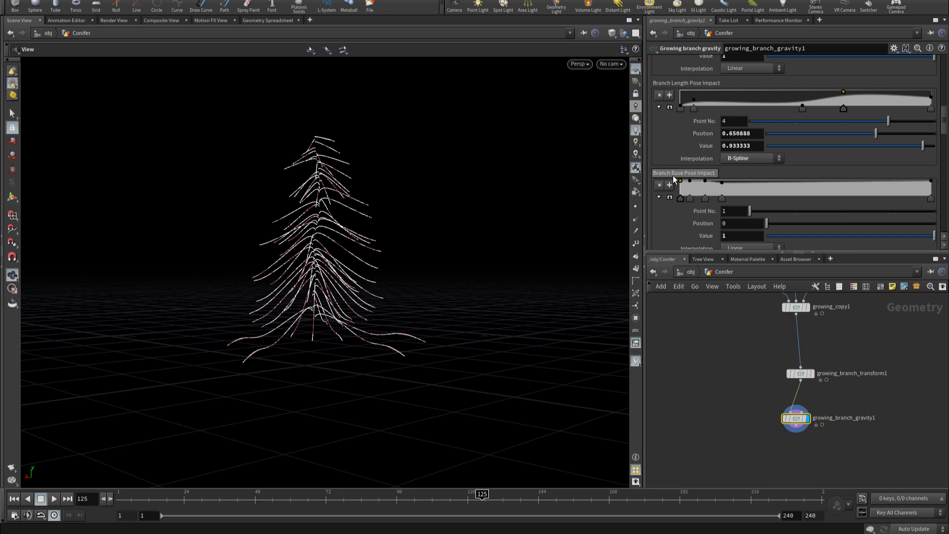
{"action": "mouse_move", "coordinate": [358, 289]}
{"action": "left_mouse_down"}
{"action": "mouse_move", "coordinate": [426, 315]}
{"action": "mouse_move", "coordinate": [335, 273]}
{"action": "mouse_move", "coordinate": [361, 275]}
{"action": "left_mouse_up"}
Step: Add a point near the start of the Grow Effect On Gravity ramp and set B-Spline interpolation
{"action": "scroll", "coordinate": [707, 194], "scroll_direction": "down", "scroll_amount": 5}
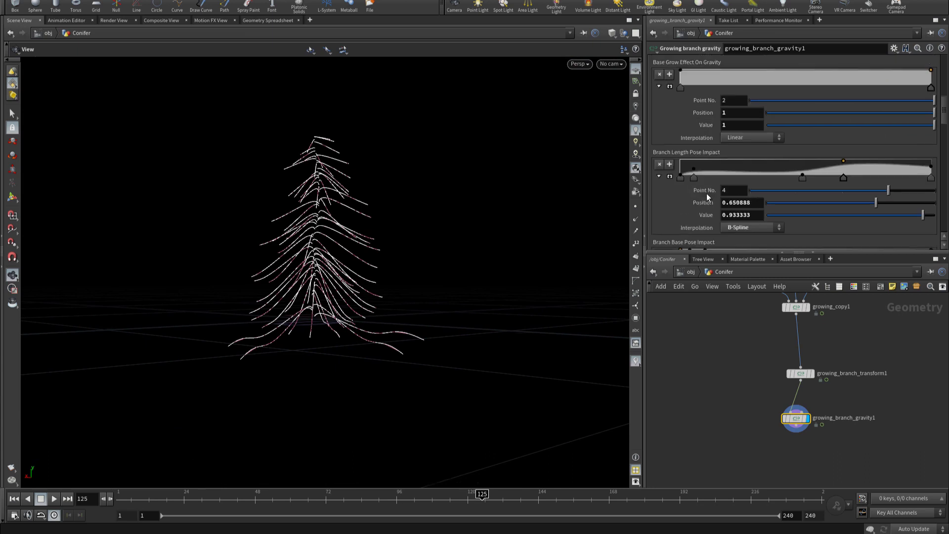
{"action": "scroll", "coordinate": [705, 191], "scroll_direction": "down", "scroll_amount": 5}
{"action": "scroll", "coordinate": [704, 191], "scroll_direction": "down", "scroll_amount": 3}
{"action": "left_click_drag", "start_coordinate": [695, 154], "coordinate": [689, 147]}
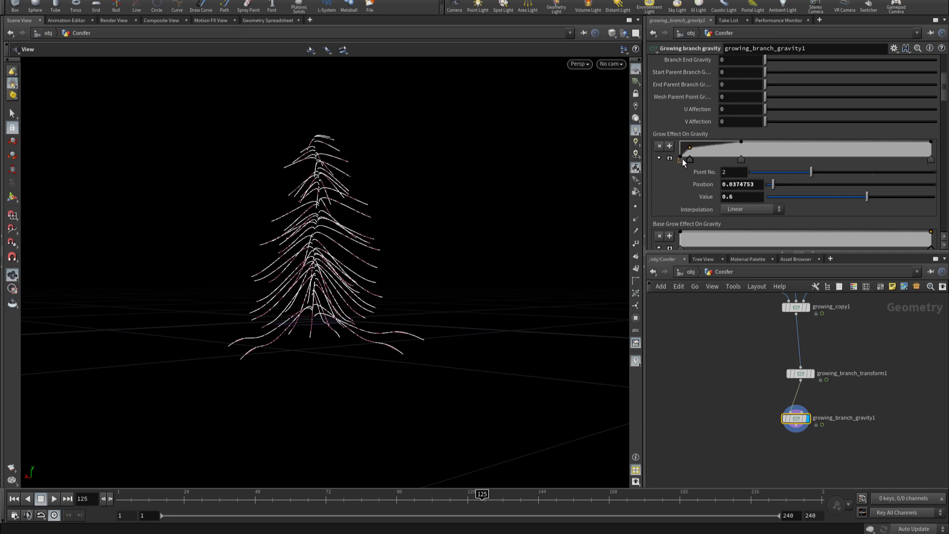
{"action": "left_click", "coordinate": [682, 158]}
{"action": "left_click", "coordinate": [931, 159]}
{"action": "left_click", "coordinate": [752, 209]}
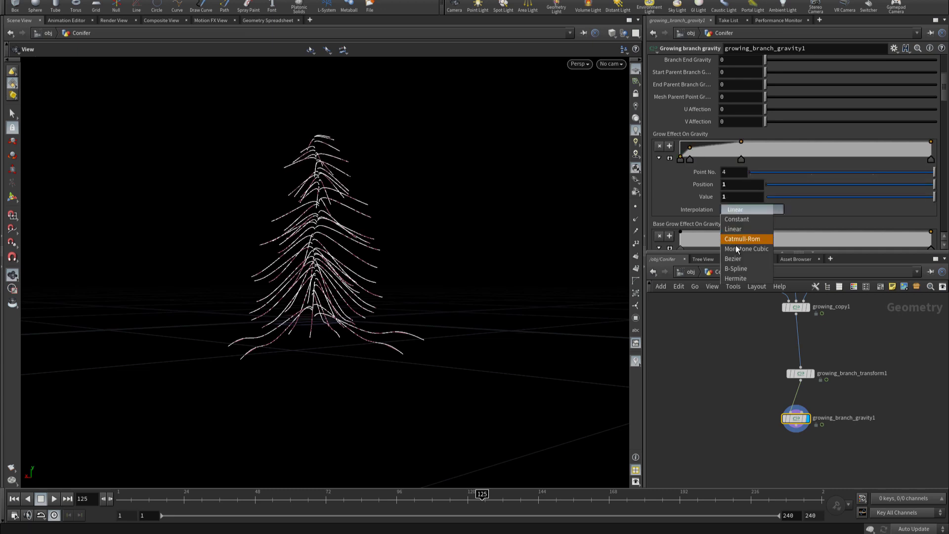
{"action": "left_click", "coordinate": [736, 268]}
Step: Add a series of bump points along the Grow Effect On Gravity ramp
{"action": "left_click", "coordinate": [698, 141]}
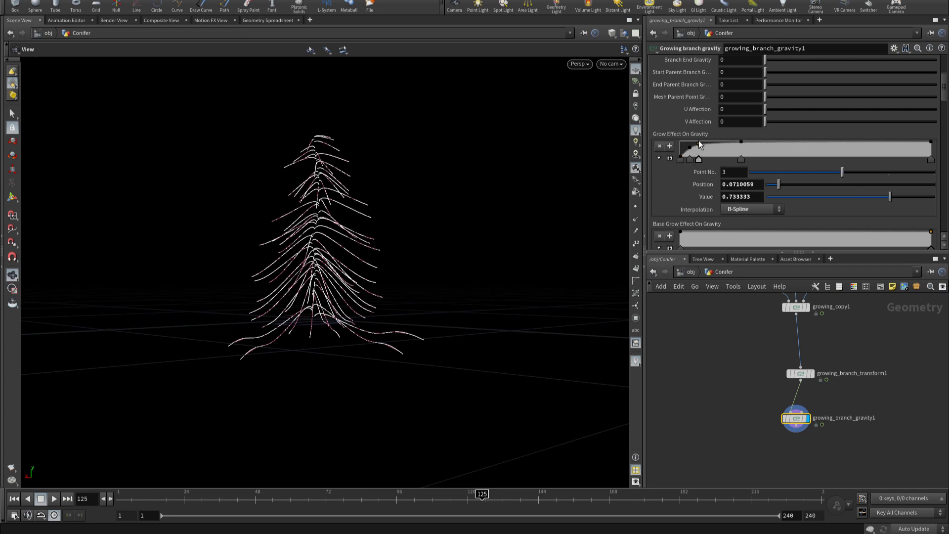
{"action": "left_click", "coordinate": [711, 152]}
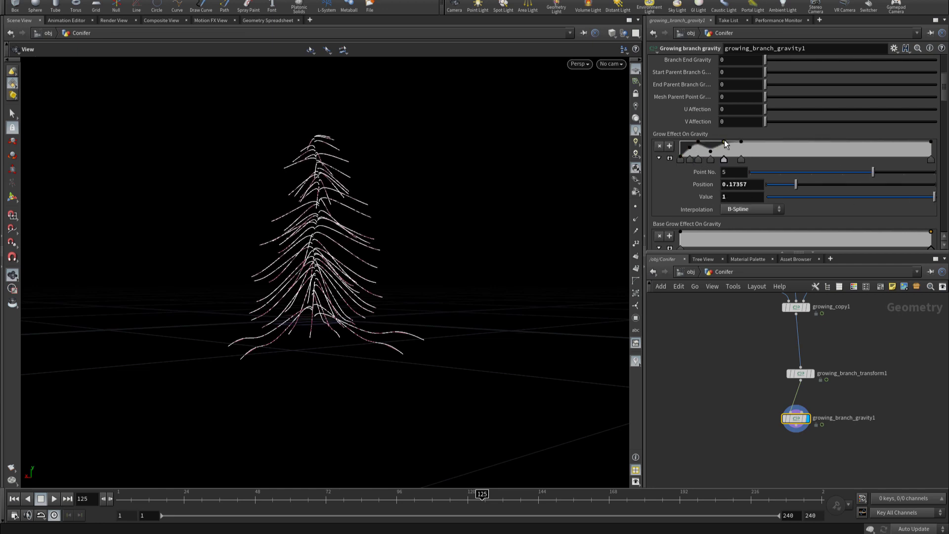
{"action": "left_click", "coordinate": [761, 150]}
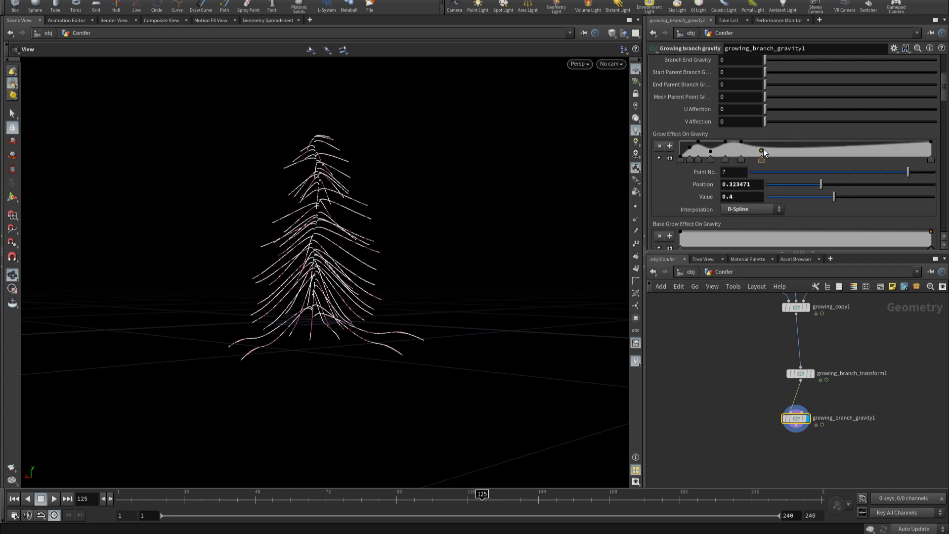
{"action": "left_click", "coordinate": [770, 142]}
{"action": "left_click", "coordinate": [790, 141]}
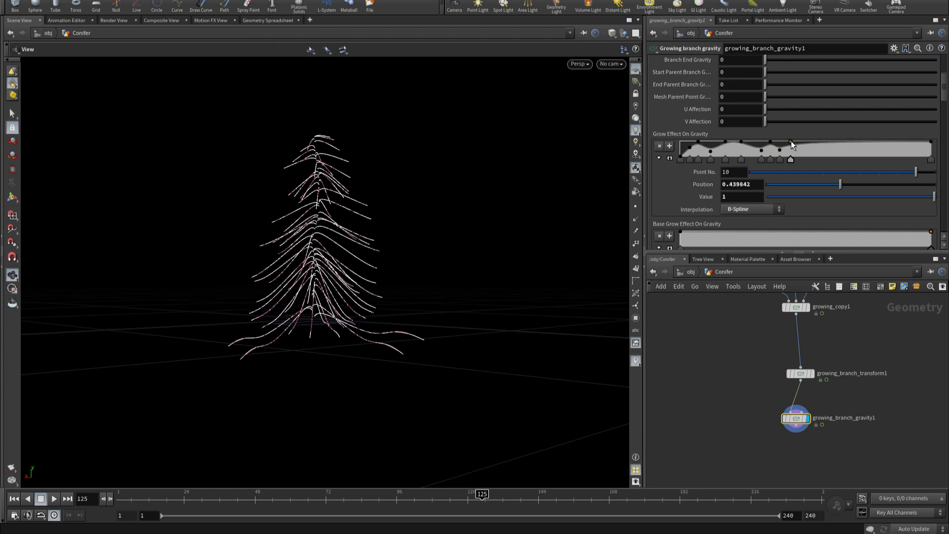
{"action": "left_click", "coordinate": [815, 141]}
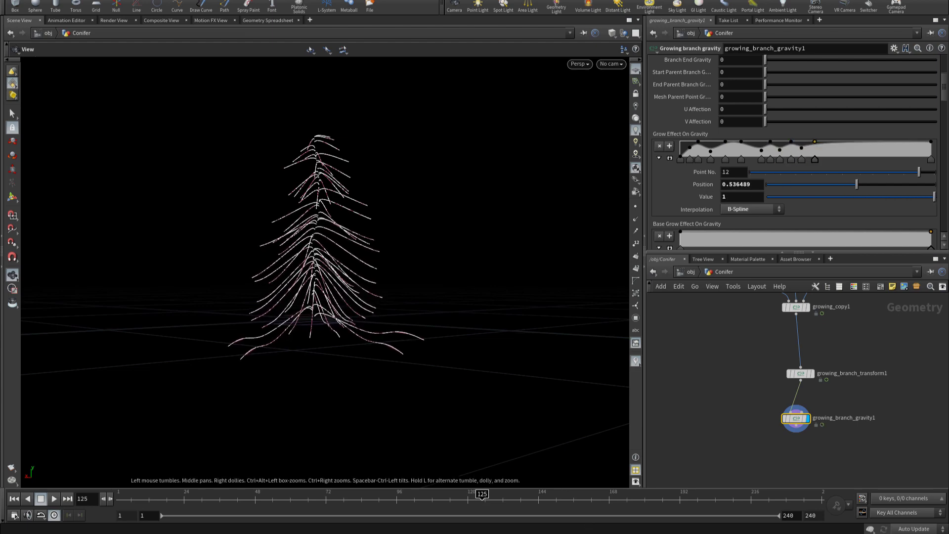
Step: Scrub back and play the tree growth animation, orbiting while it grows
{"action": "left_click_drag", "start_coordinate": [482, 494], "coordinate": [222, 461]}
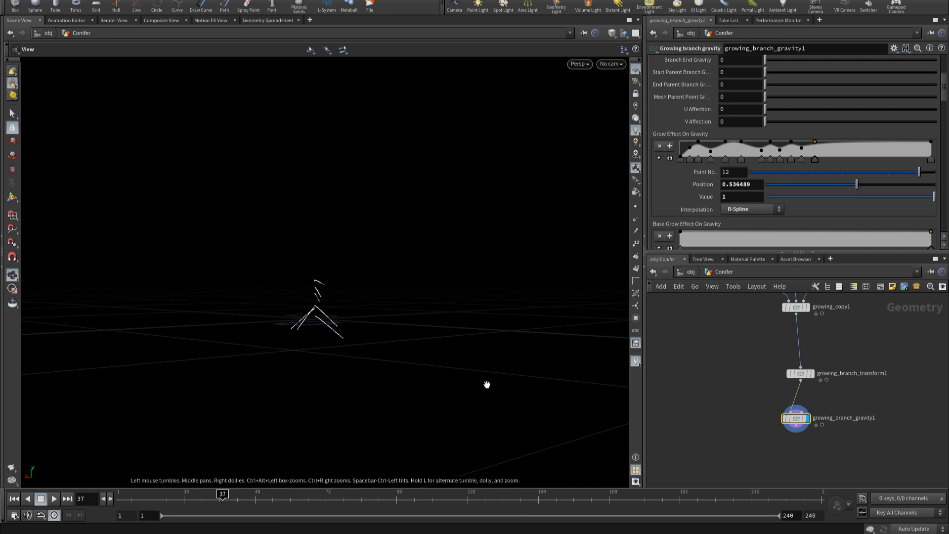
{"action": "key", "text": "Up"}
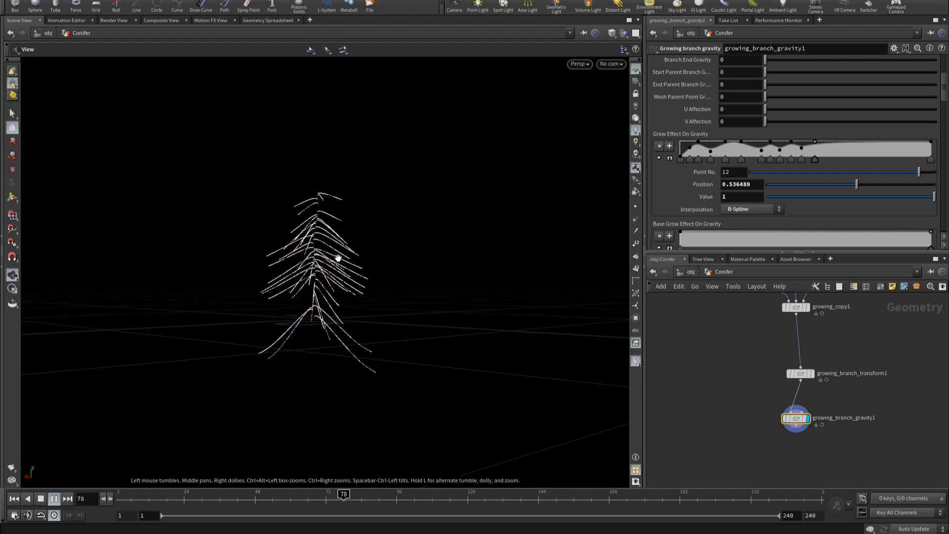
{"action": "mouse_move", "coordinate": [338, 258]}
{"action": "left_mouse_down"}
{"action": "mouse_move", "coordinate": [250, 257]}
{"action": "mouse_move", "coordinate": [286, 256]}
{"action": "left_mouse_up"}
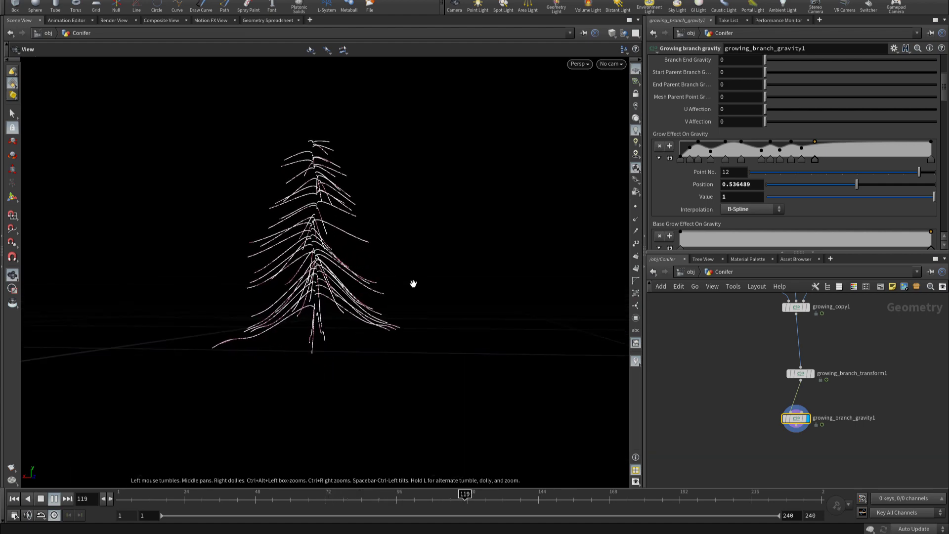
{"action": "key", "text": "Escape"}
Step: Raise an early Branch Length Pose Impact point, add a middle point at 0.466667, and lower the end to 0.4
{"action": "scroll", "coordinate": [758, 198], "scroll_direction": "down", "scroll_amount": 3}
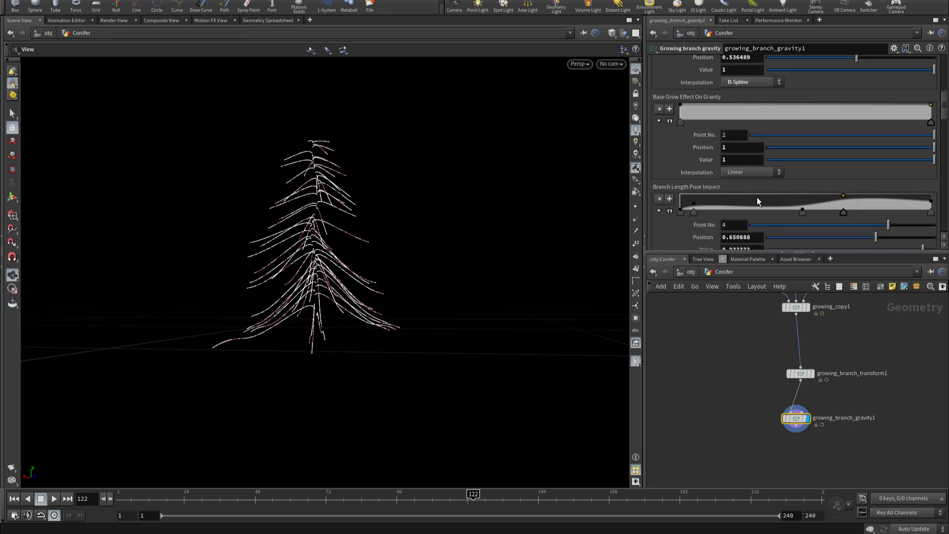
{"action": "scroll", "coordinate": [757, 197], "scroll_direction": "down", "scroll_amount": 3}
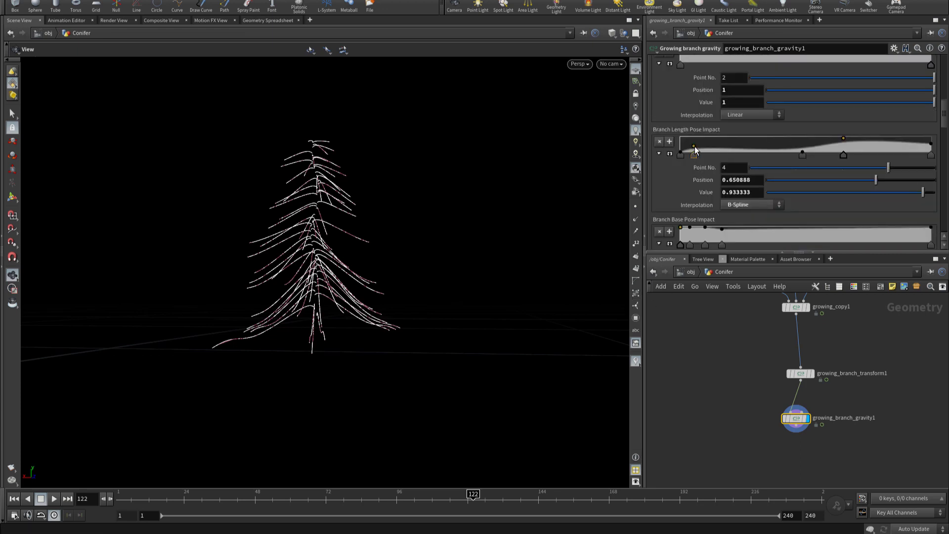
{"action": "mouse_move", "coordinate": [694, 147]}
{"action": "left_mouse_down"}
{"action": "mouse_move", "coordinate": [726, 138]}
{"action": "mouse_move", "coordinate": [716, 139]}
{"action": "left_mouse_up"}
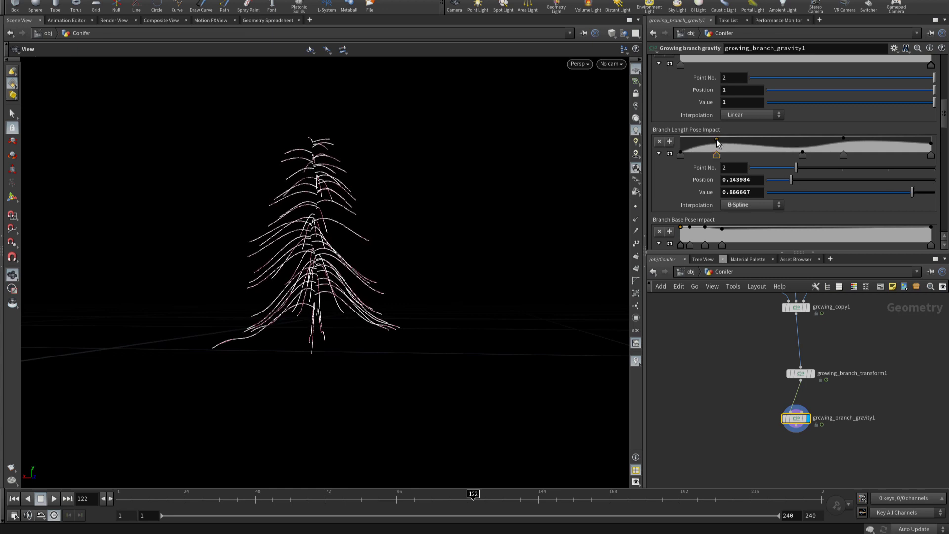
{"action": "left_click_drag", "start_coordinate": [802, 154], "coordinate": [793, 146]}
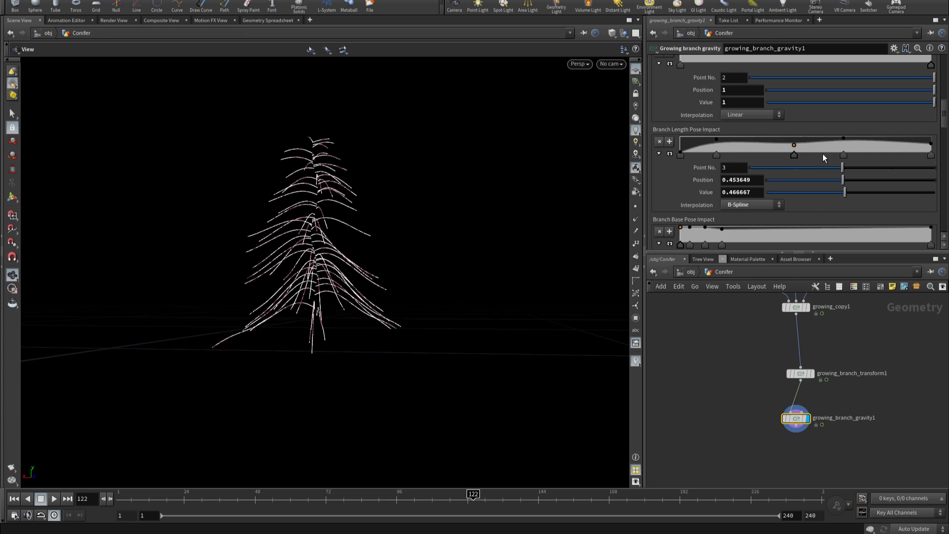
{"action": "left_click_drag", "start_coordinate": [931, 145], "coordinate": [942, 151]}
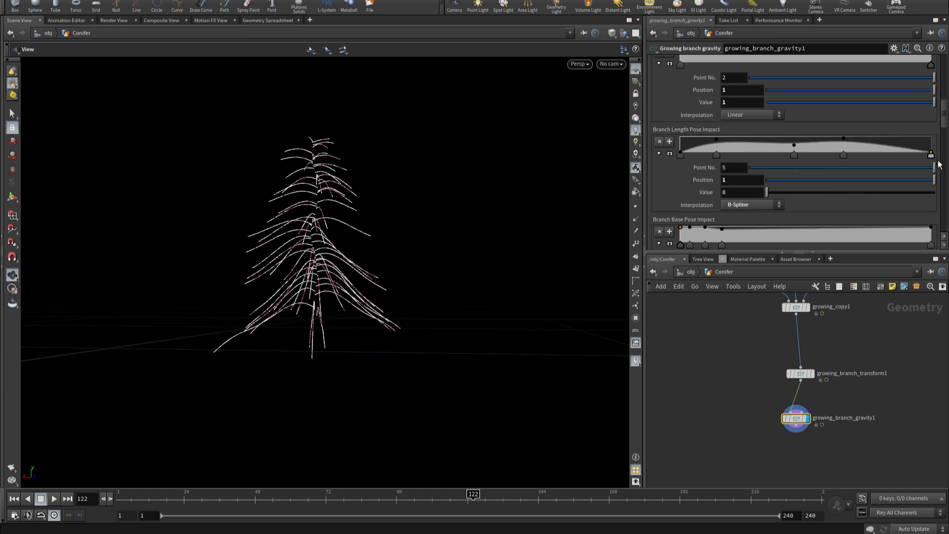
{"action": "scroll", "coordinate": [815, 203], "scroll_direction": "down", "scroll_amount": 2}
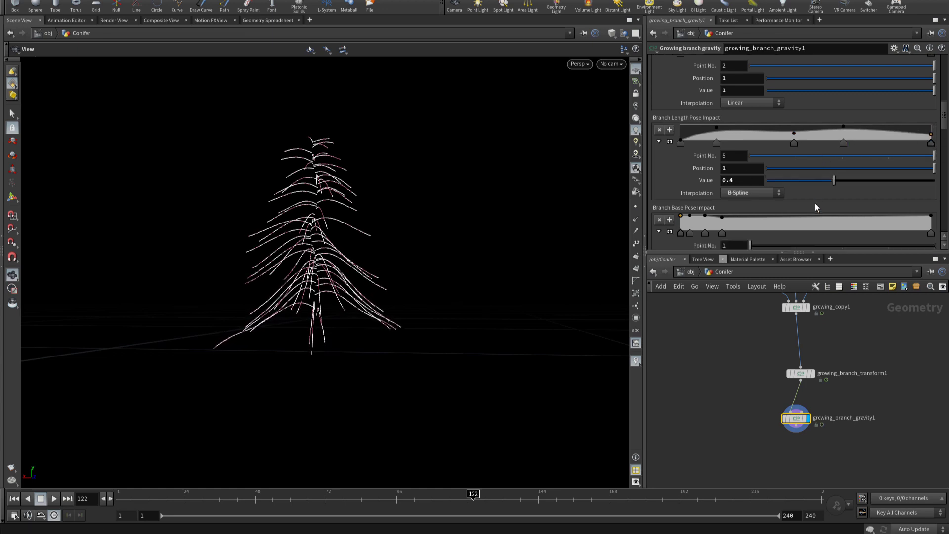
{"action": "scroll", "coordinate": [815, 204], "scroll_direction": "down", "scroll_amount": 3}
{"action": "scroll", "coordinate": [815, 203], "scroll_direction": "down", "scroll_amount": 3}
{"action": "scroll", "coordinate": [814, 204], "scroll_direction": "down", "scroll_amount": 3}
Step: Drop the first Tip Of Branch Effect point to 0, switch to B-Spline, and shift the middle point right
{"action": "scroll", "coordinate": [815, 204], "scroll_direction": "down", "scroll_amount": 2}
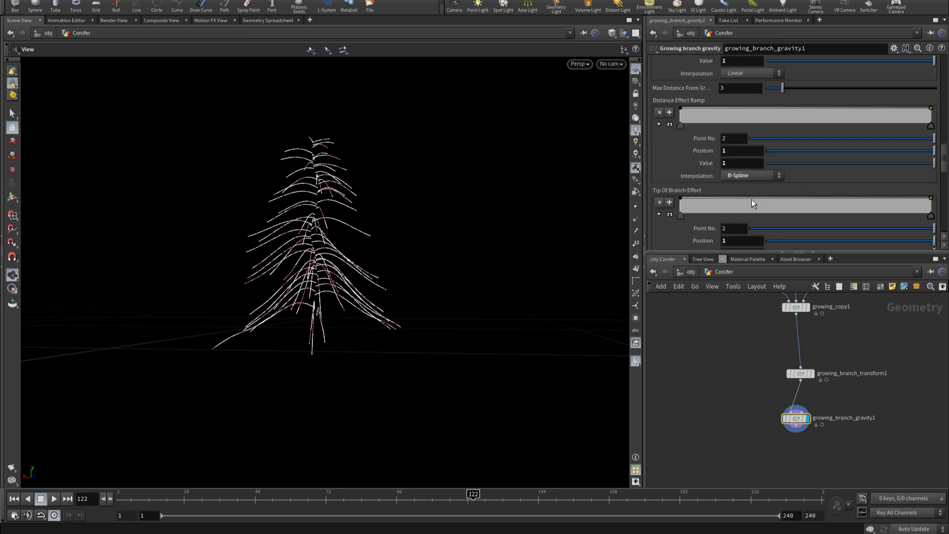
{"action": "scroll", "coordinate": [751, 200], "scroll_direction": "down", "scroll_amount": 1}
{"action": "mouse_move", "coordinate": [681, 165]}
{"action": "left_mouse_down"}
{"action": "mouse_move", "coordinate": [677, 182]}
{"action": "mouse_move", "coordinate": [678, 159]}
{"action": "mouse_move", "coordinate": [692, 176]}
{"action": "left_mouse_up"}
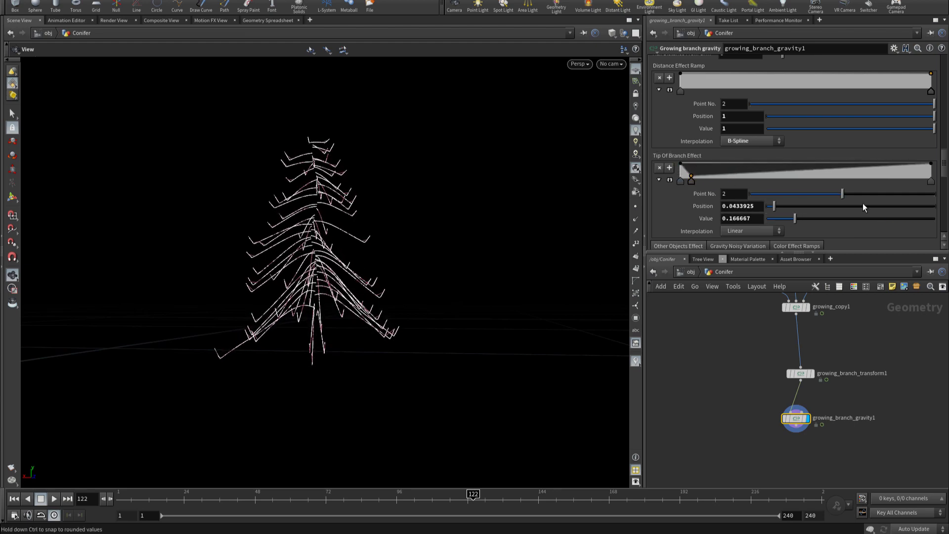
{"action": "left_click_drag", "start_coordinate": [842, 194], "coordinate": [934, 193]}
{"action": "left_click", "coordinate": [678, 182]}
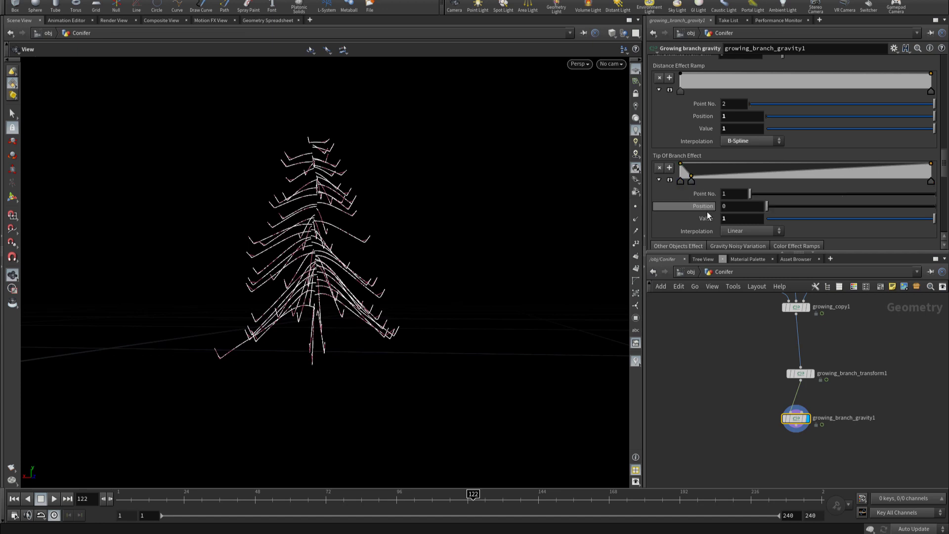
{"action": "left_click", "coordinate": [743, 232]}
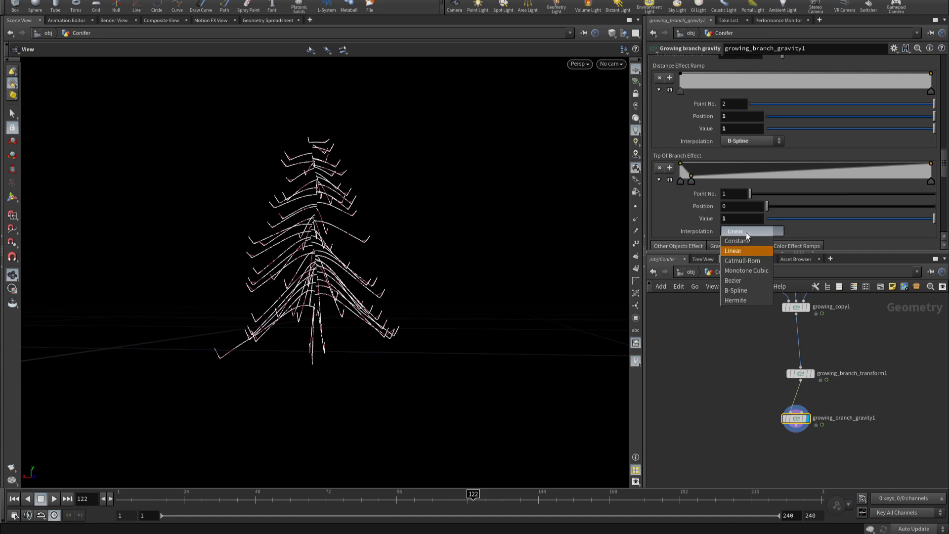
{"action": "left_click", "coordinate": [745, 291]}
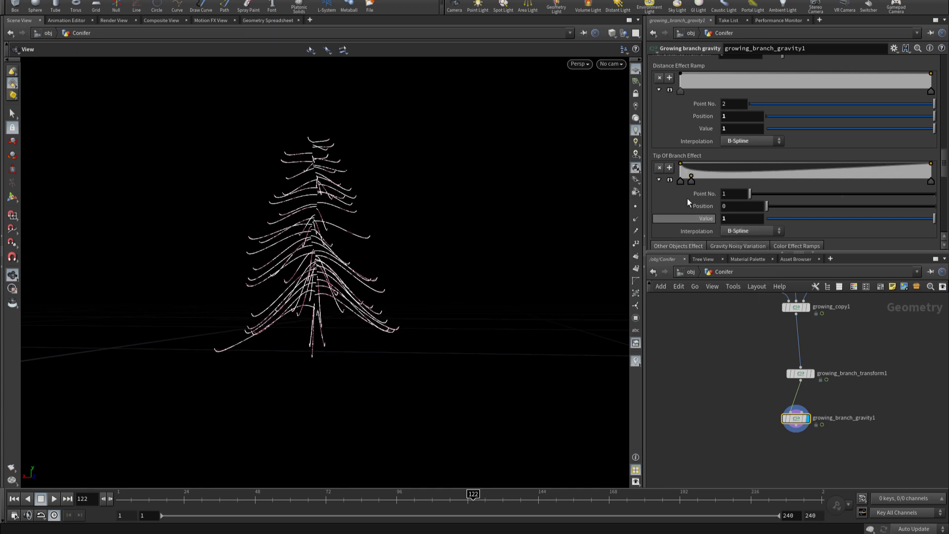
{"action": "mouse_move", "coordinate": [691, 181]}
{"action": "left_mouse_down"}
{"action": "mouse_move", "coordinate": [748, 188]}
{"action": "mouse_move", "coordinate": [710, 183]}
{"action": "mouse_move", "coordinate": [759, 180]}
{"action": "left_mouse_up"}
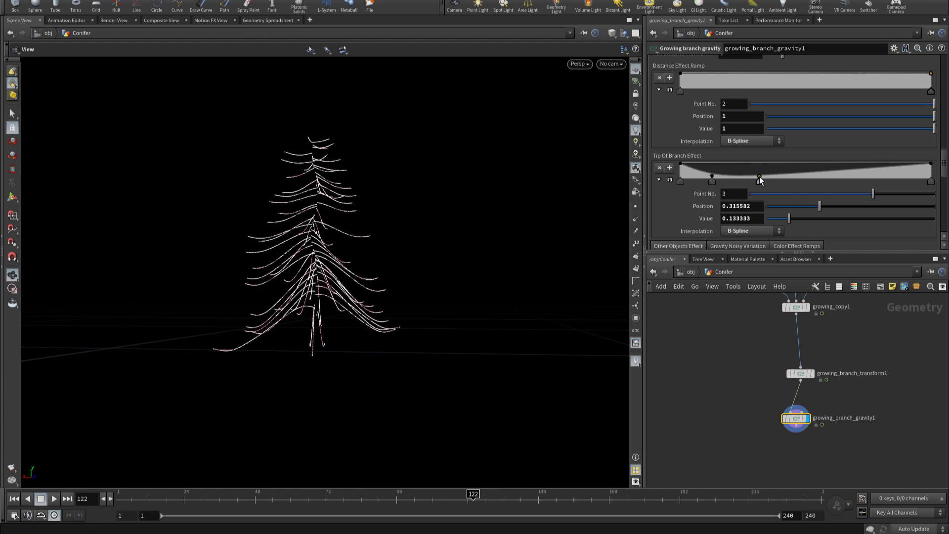
{"action": "mouse_move", "coordinate": [333, 260]}
{"action": "left_mouse_down"}
{"action": "mouse_move", "coordinate": [466, 257]}
{"action": "mouse_move", "coordinate": [381, 260]}
{"action": "left_mouse_up"}
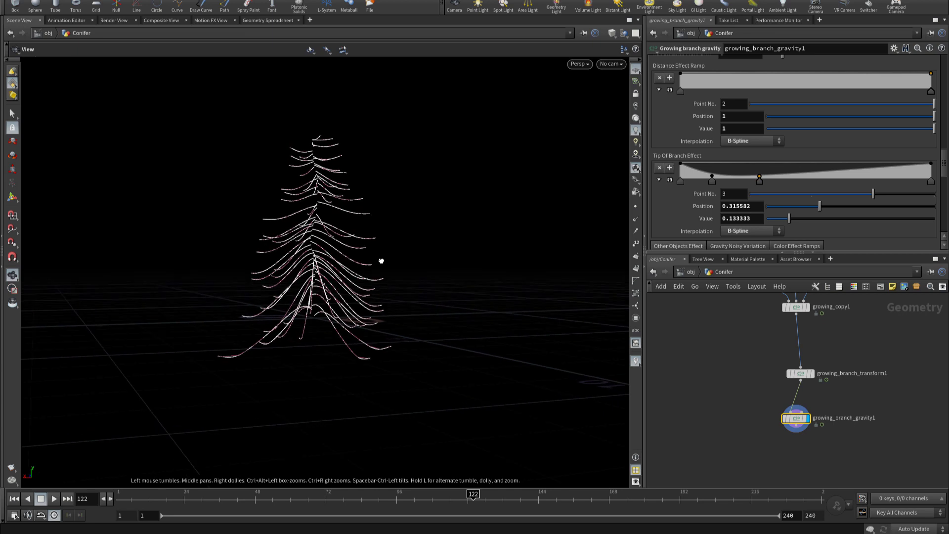
{"action": "scroll", "coordinate": [716, 425], "scroll_direction": "up", "scroll_amount": 2}
{"action": "scroll", "coordinate": [712, 376], "scroll_direction": "up", "scroll_amount": 3}
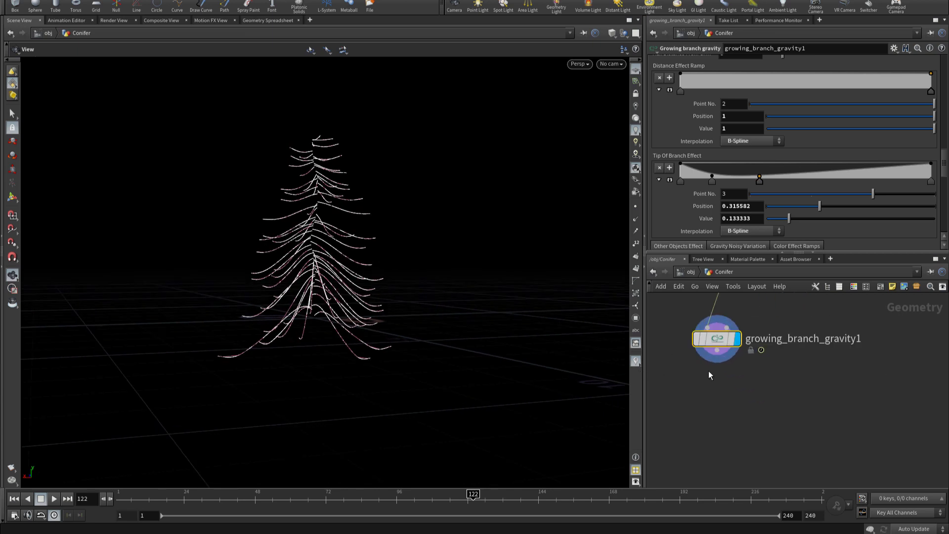
Step: Add a Growing Noise node below growing_branch_gravity1 and display its result
{"action": "left_click", "coordinate": [717, 351]}
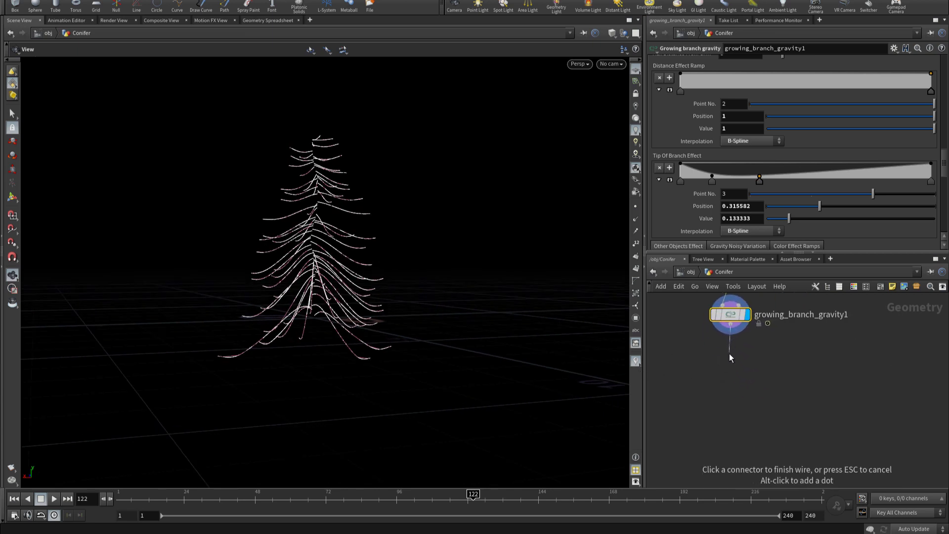
{"action": "key", "text": "Tab"}
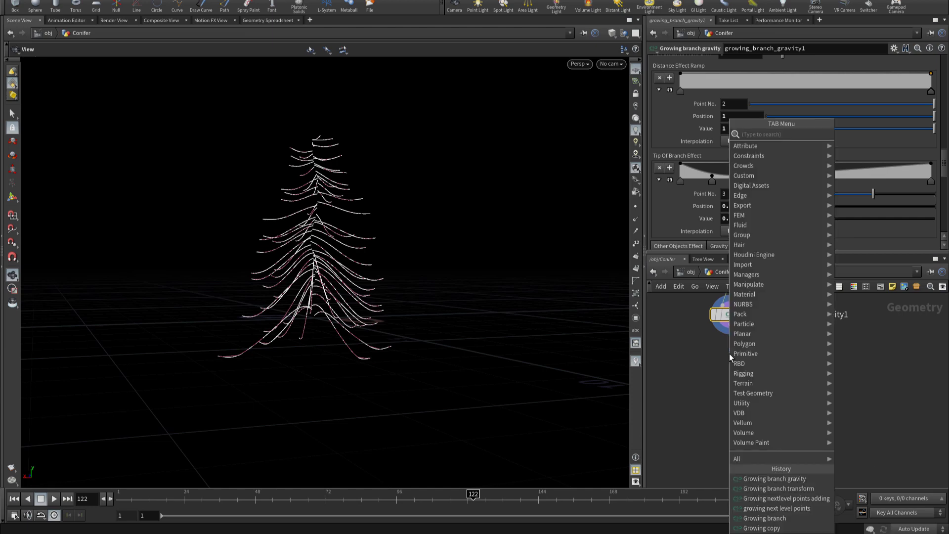
{"action": "type", "text": "gr"}
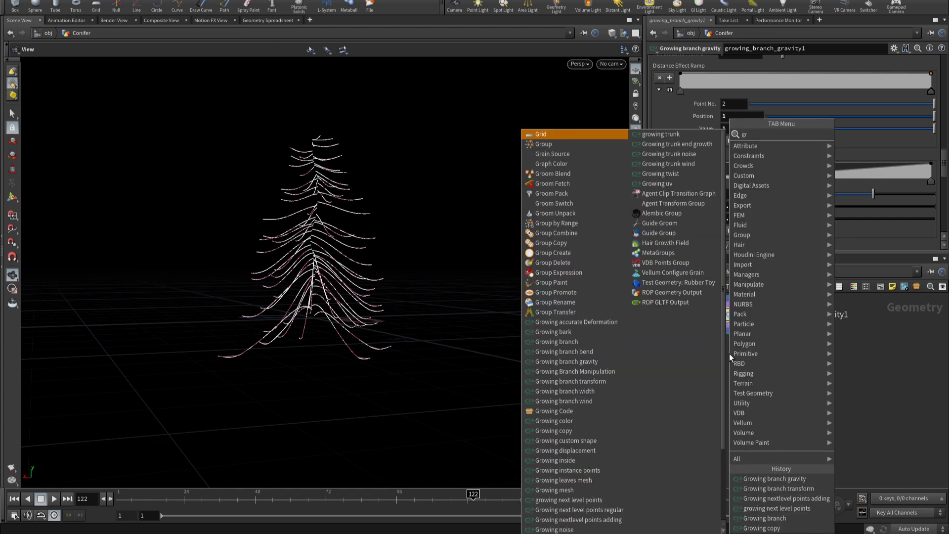
{"action": "type", "text": " noi"}
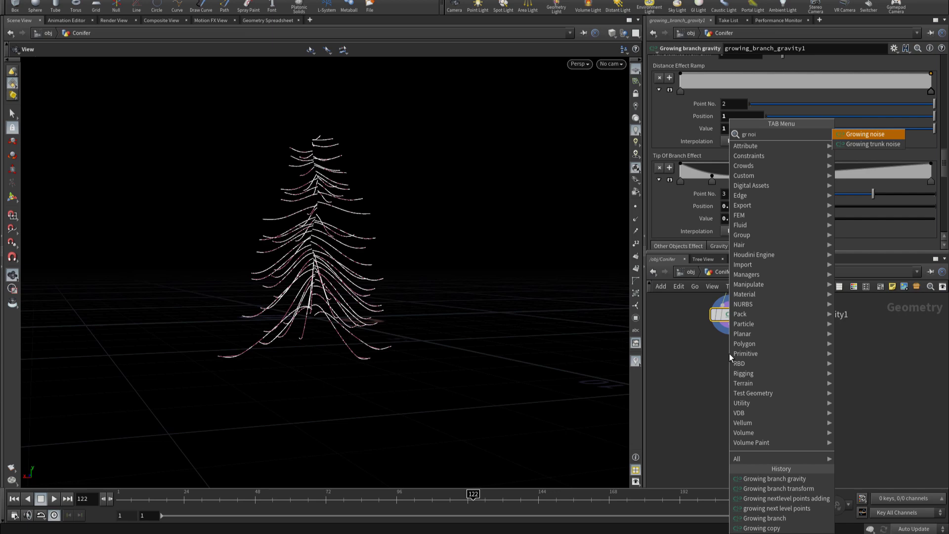
{"action": "key", "text": "Return"}
{"action": "left_click", "coordinate": [729, 354]}
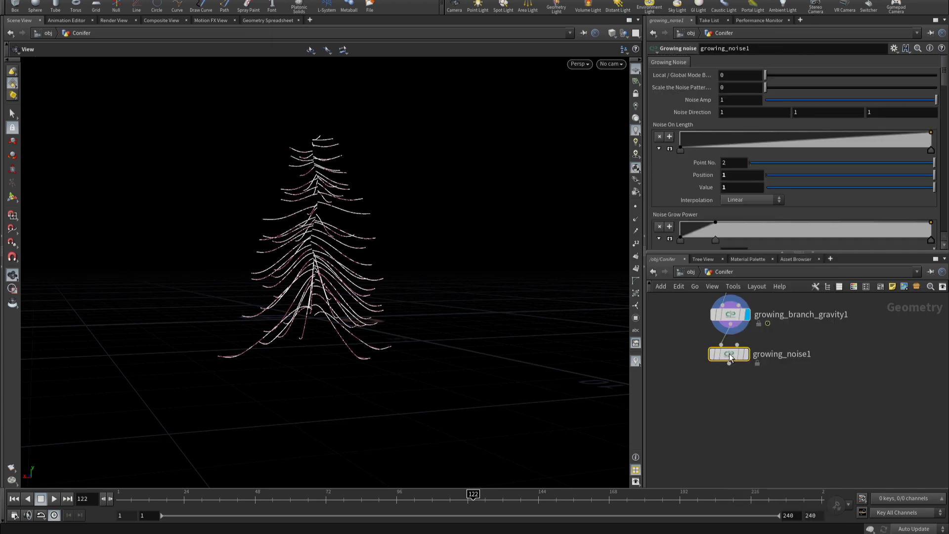
{"action": "left_click", "coordinate": [748, 340]}
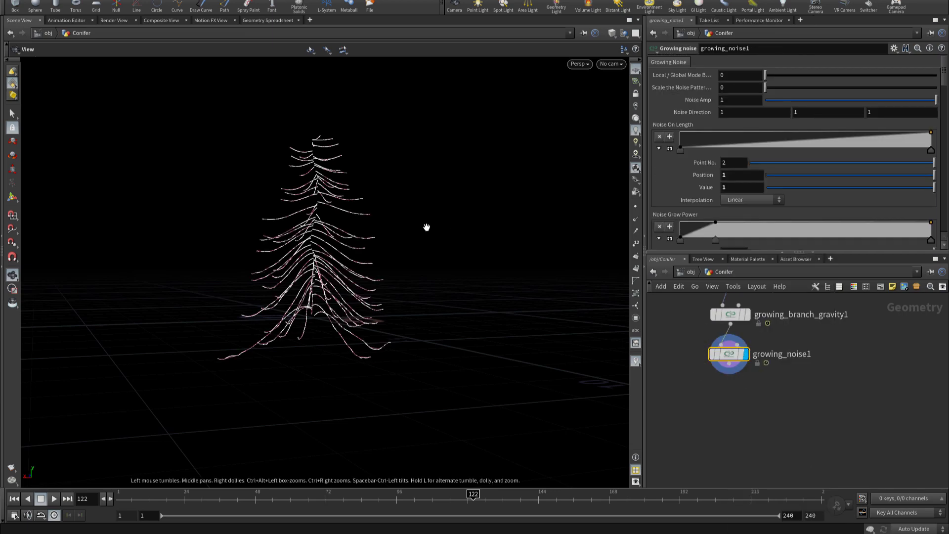
{"action": "left_click_drag", "start_coordinate": [330, 258], "coordinate": [283, 249]}
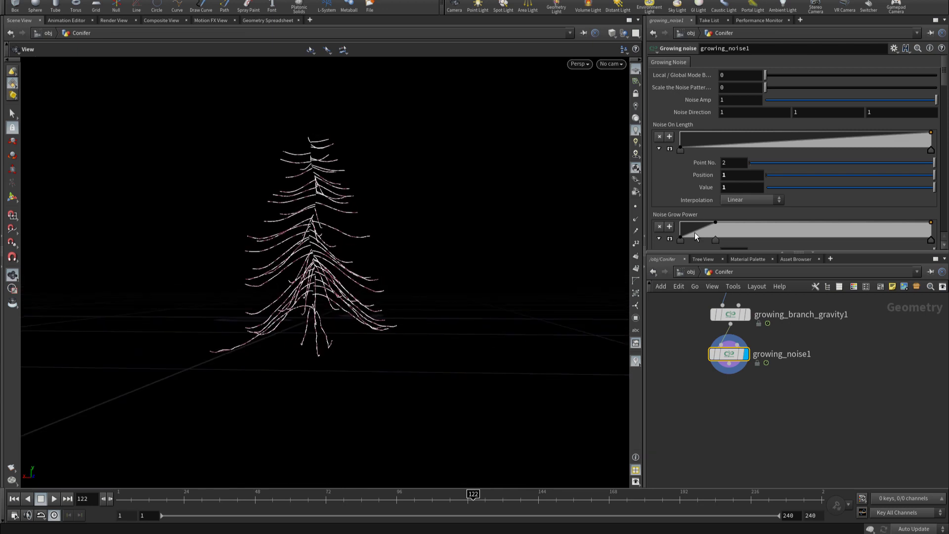
Step: Add a key to the Noise On Length ramp, make it B-Spline, and raise the first key
{"action": "left_click_drag", "start_coordinate": [707, 134], "coordinate": [695, 133]}
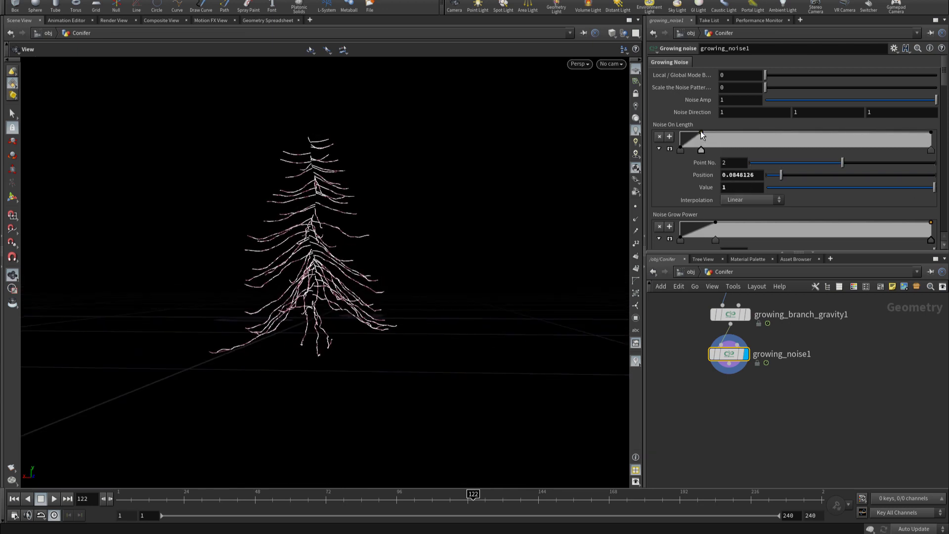
{"action": "left_click", "coordinate": [681, 149]}
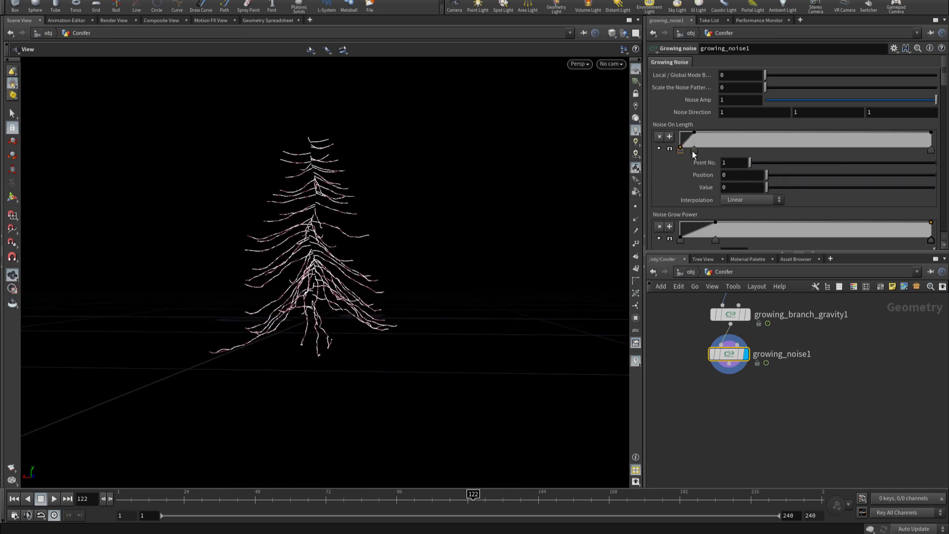
{"action": "left_click", "coordinate": [929, 150]}
{"action": "left_click", "coordinate": [753, 200]}
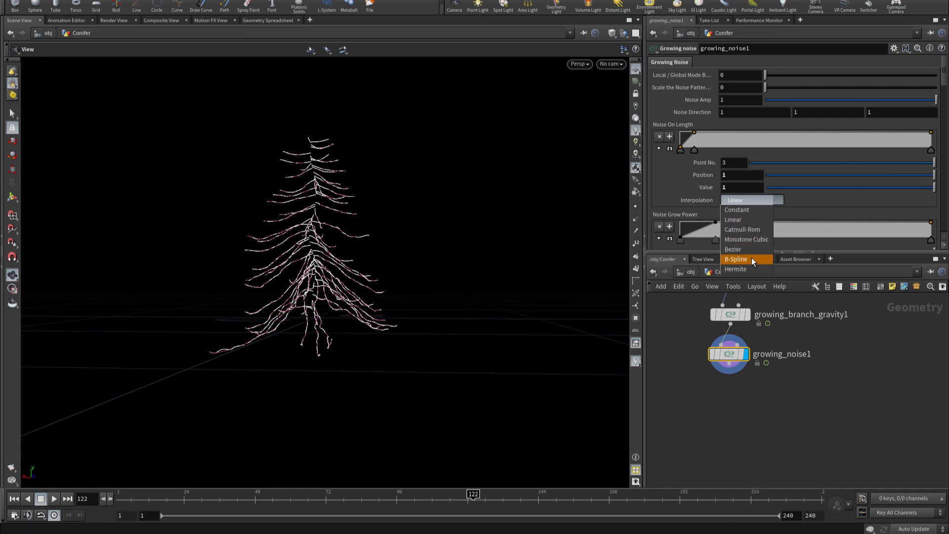
{"action": "left_click", "coordinate": [751, 259]}
{"action": "mouse_move", "coordinate": [254, 216]}
{"action": "left_mouse_down"}
{"action": "mouse_move", "coordinate": [288, 241]}
{"action": "mouse_move", "coordinate": [307, 235]}
{"action": "left_mouse_up"}
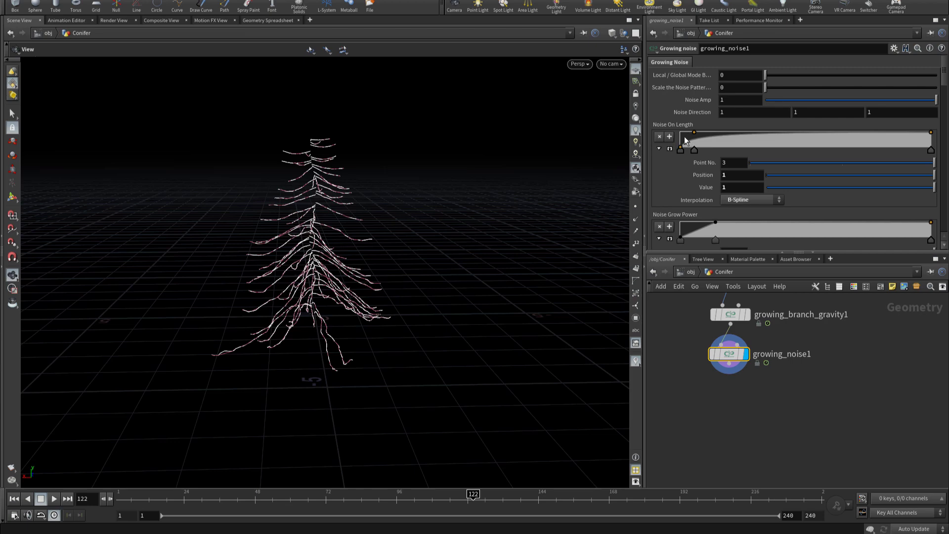
{"action": "left_click", "coordinate": [680, 151]}
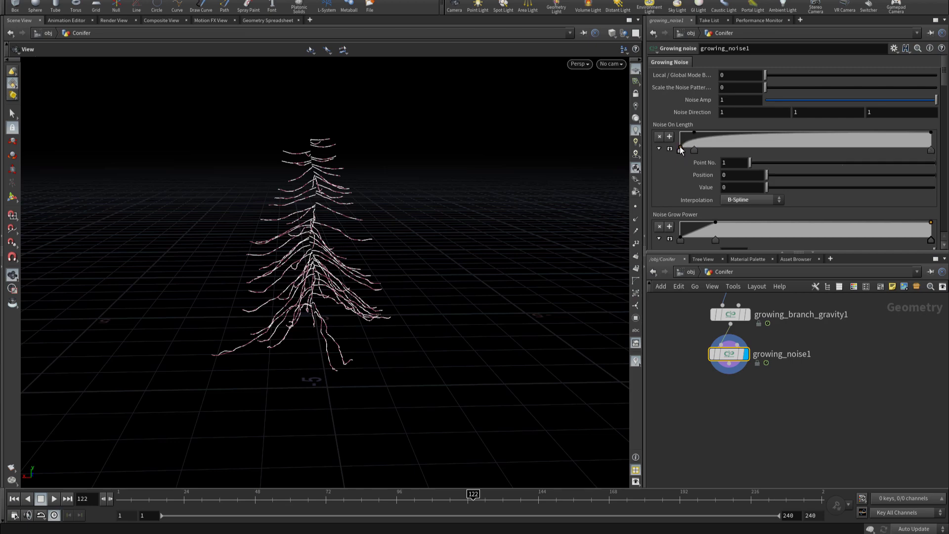
{"action": "mouse_move", "coordinate": [677, 149]}
{"action": "left_mouse_down"}
{"action": "mouse_move", "coordinate": [678, 133]}
{"action": "mouse_move", "coordinate": [674, 156]}
{"action": "left_mouse_up"}
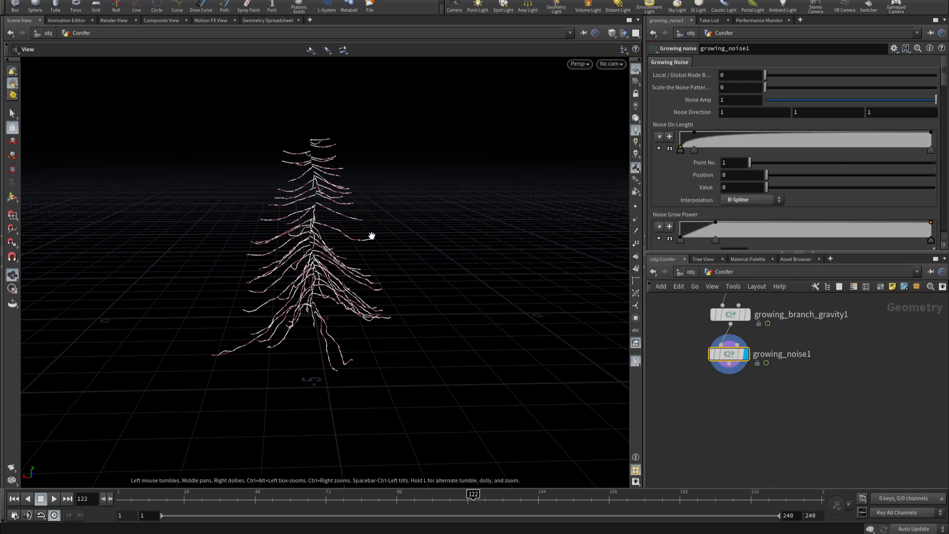
{"action": "scroll", "coordinate": [371, 233], "scroll_direction": "up", "scroll_amount": 5}
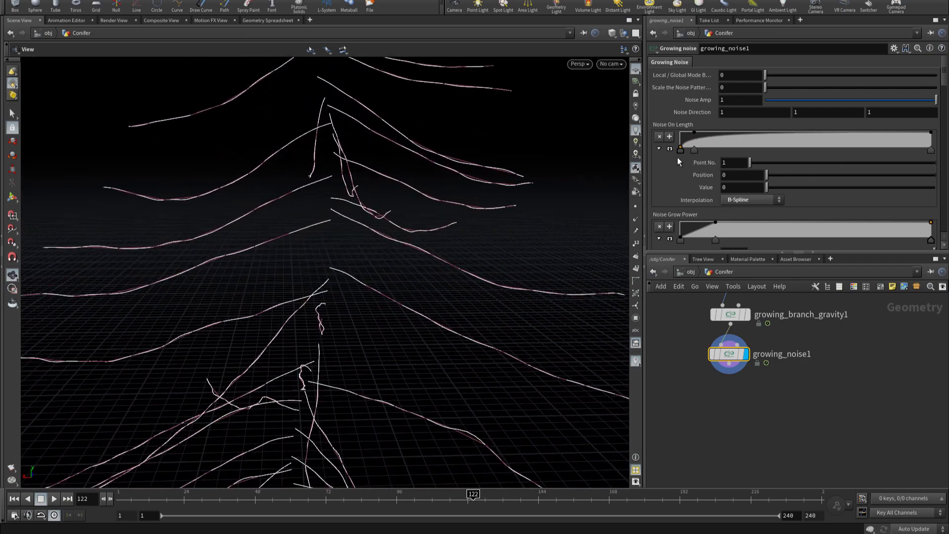
{"action": "mouse_move", "coordinate": [680, 148]}
{"action": "left_mouse_down"}
{"action": "mouse_move", "coordinate": [674, 133]}
{"action": "mouse_move", "coordinate": [662, 151]}
{"action": "left_mouse_up"}
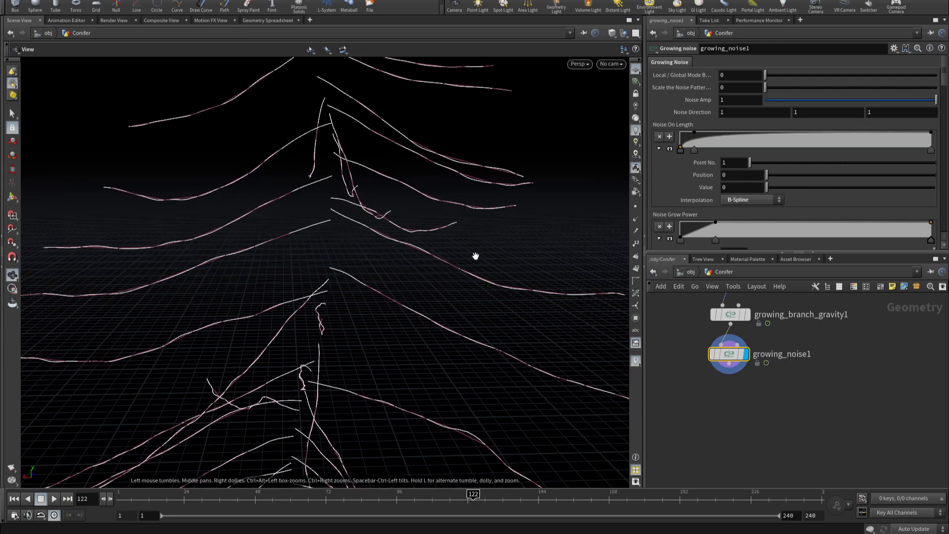
{"action": "mouse_move", "coordinate": [178, 231]}
{"action": "left_mouse_down"}
{"action": "mouse_move", "coordinate": [332, 244]}
{"action": "mouse_move", "coordinate": [275, 254]}
{"action": "mouse_move", "coordinate": [286, 222]}
{"action": "mouse_move", "coordinate": [327, 243]}
{"action": "mouse_move", "coordinate": [220, 250]}
{"action": "mouse_move", "coordinate": [297, 239]}
{"action": "mouse_move", "coordinate": [306, 247]}
{"action": "left_mouse_up"}
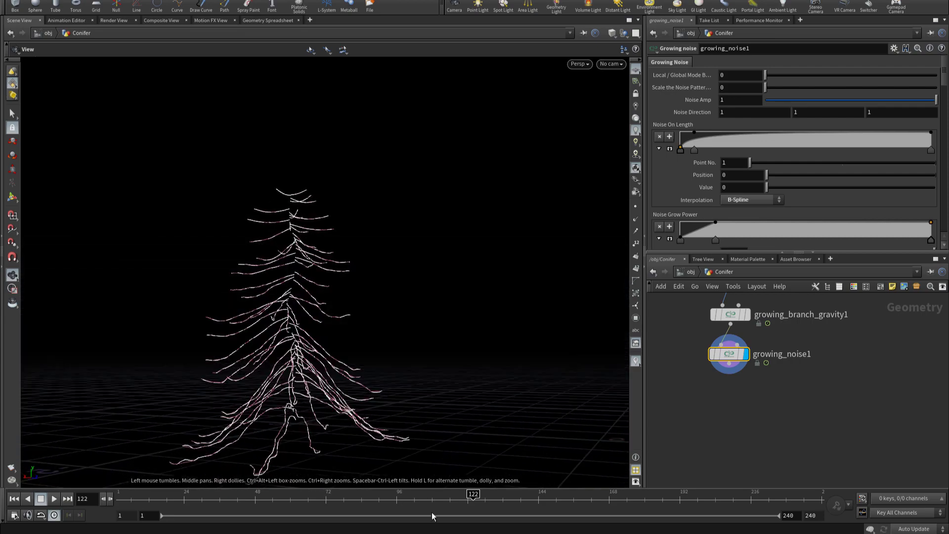
Step: Raise Noise Amp strongly and add a point near the start of Noise Grow Power
{"action": "mouse_move", "coordinate": [472, 495]}
{"action": "left_mouse_down"}
{"action": "mouse_move", "coordinate": [322, 496]}
{"action": "mouse_move", "coordinate": [482, 487]}
{"action": "left_mouse_up"}
{"action": "mouse_move", "coordinate": [722, 99]}
{"action": "middle_mouse_down"}
{"action": "mouse_move", "coordinate": [764, 90]}
{"action": "mouse_move", "coordinate": [723, 103]}
{"action": "middle_mouse_up"}
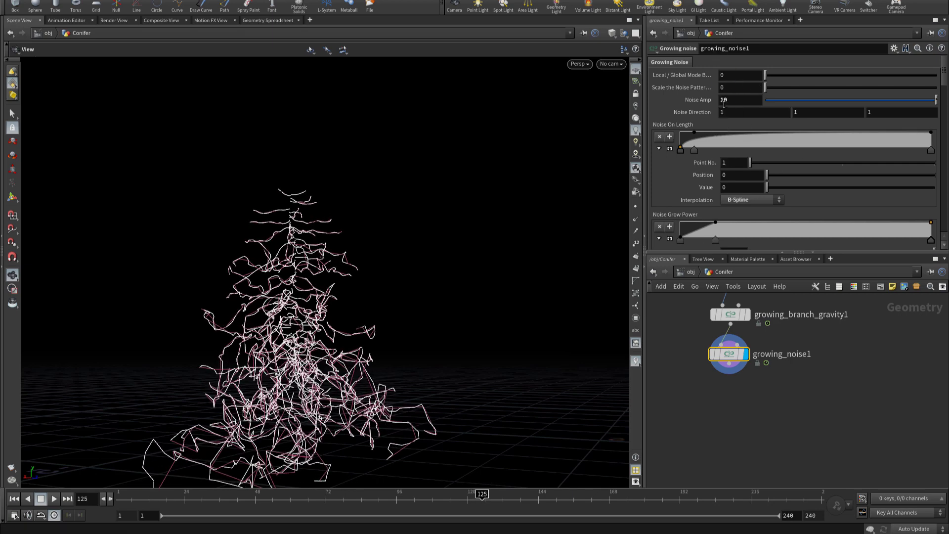
{"action": "scroll", "coordinate": [686, 172], "scroll_direction": "down", "scroll_amount": 1}
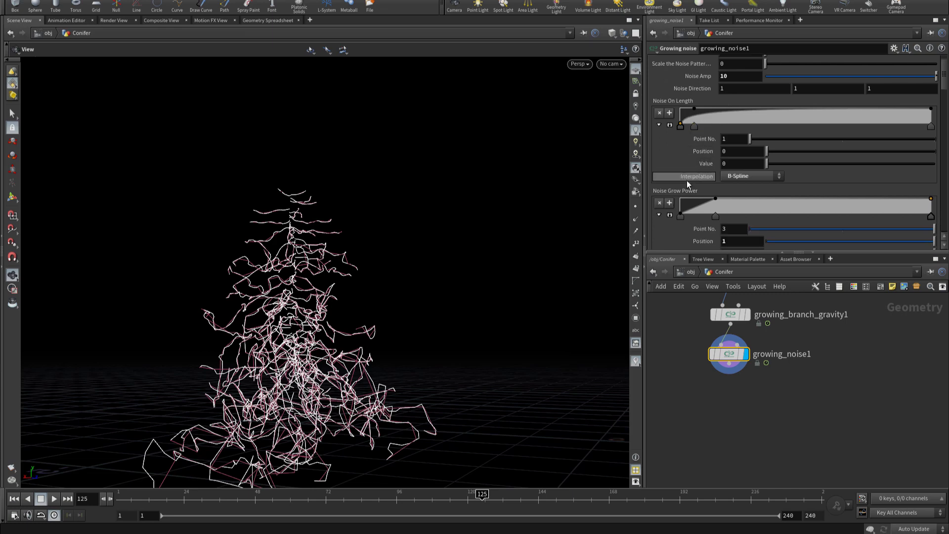
{"action": "left_click", "coordinate": [689, 200]}
{"action": "left_click_drag", "start_coordinate": [690, 197], "coordinate": [685, 200]}
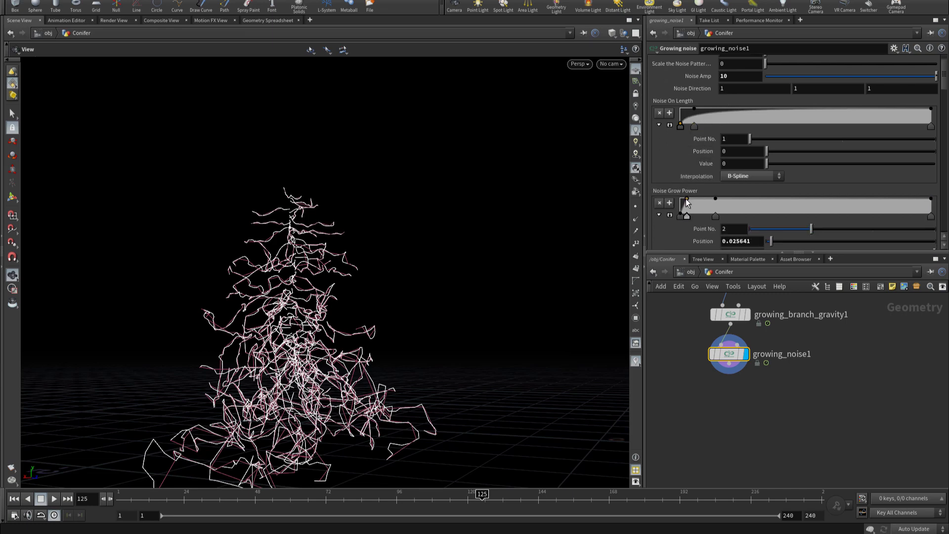
Step: Raise the Scale Effect Ramp's first point to 0.233333
{"action": "scroll", "coordinate": [685, 200], "scroll_direction": "down", "scroll_amount": 3}
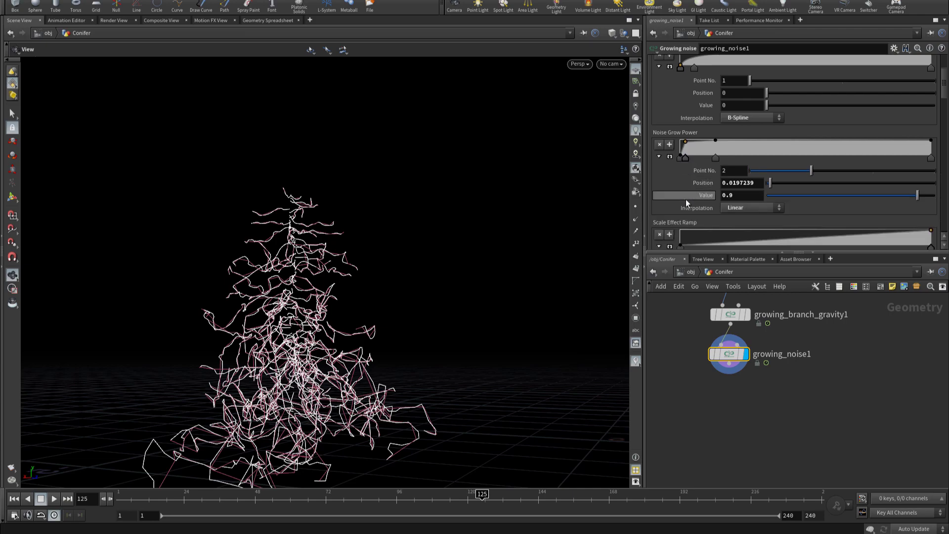
{"action": "scroll", "coordinate": [686, 199], "scroll_direction": "down", "scroll_amount": 2}
{"action": "left_click_drag", "start_coordinate": [682, 189], "coordinate": [671, 182]}
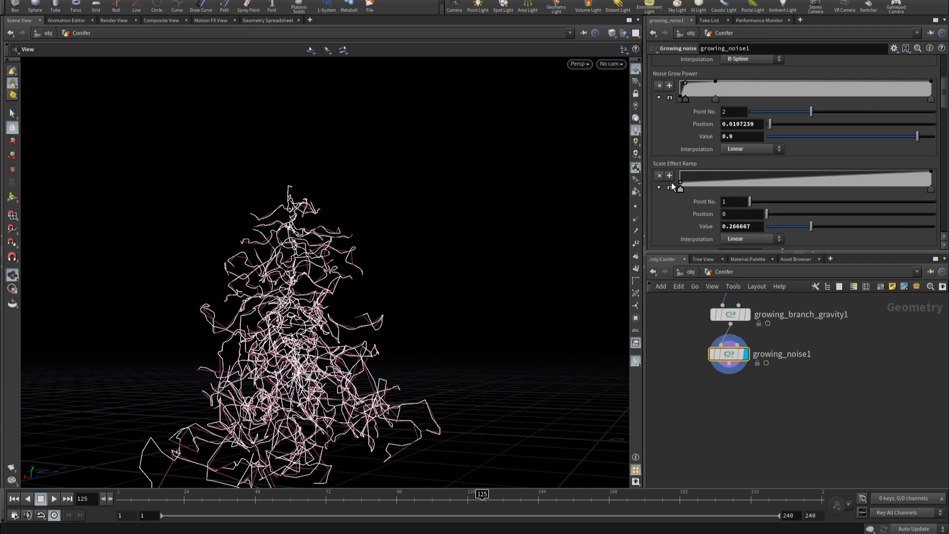
Step: Lower the noise Frequency to 0.6 on all axes
{"action": "scroll", "coordinate": [668, 186], "scroll_direction": "down", "scroll_amount": 2}
{"action": "scroll", "coordinate": [667, 186], "scroll_direction": "down", "scroll_amount": 1}
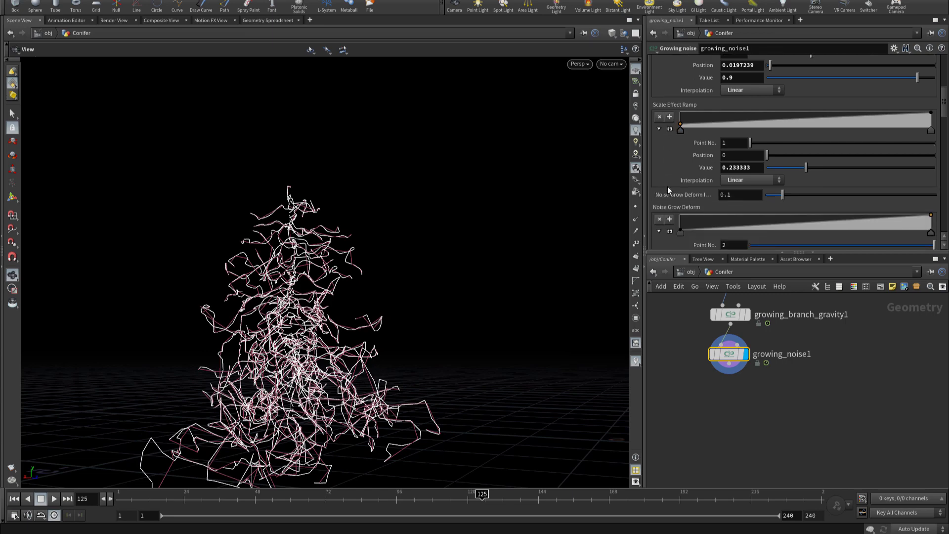
{"action": "scroll", "coordinate": [667, 187], "scroll_direction": "down", "scroll_amount": 1}
{"action": "scroll", "coordinate": [686, 185], "scroll_direction": "down", "scroll_amount": 1}
{"action": "scroll", "coordinate": [686, 185], "scroll_direction": "down", "scroll_amount": 1}
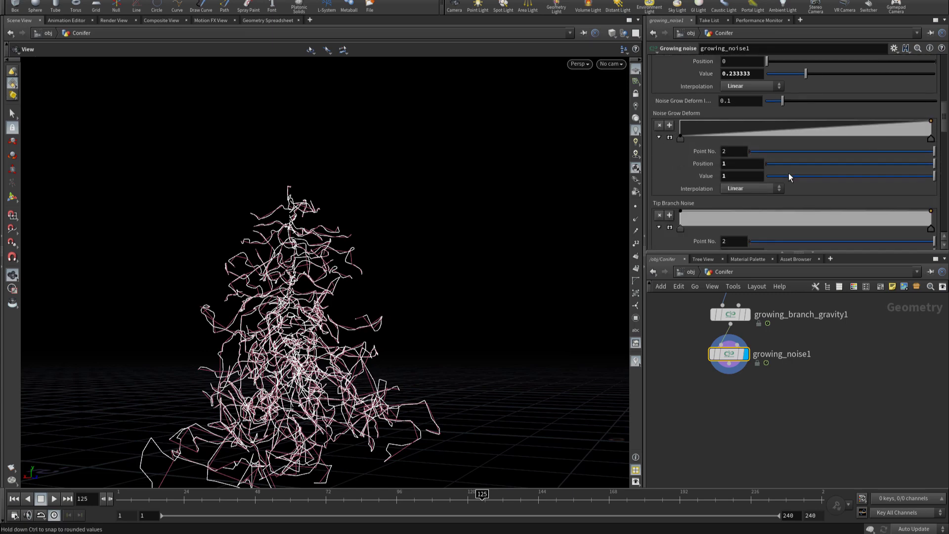
{"action": "scroll", "coordinate": [682, 190], "scroll_direction": "down", "scroll_amount": 2}
{"action": "scroll", "coordinate": [675, 196], "scroll_direction": "down", "scroll_amount": 1}
{"action": "middle_click_drag", "start_coordinate": [689, 190], "coordinate": [651, 194]}
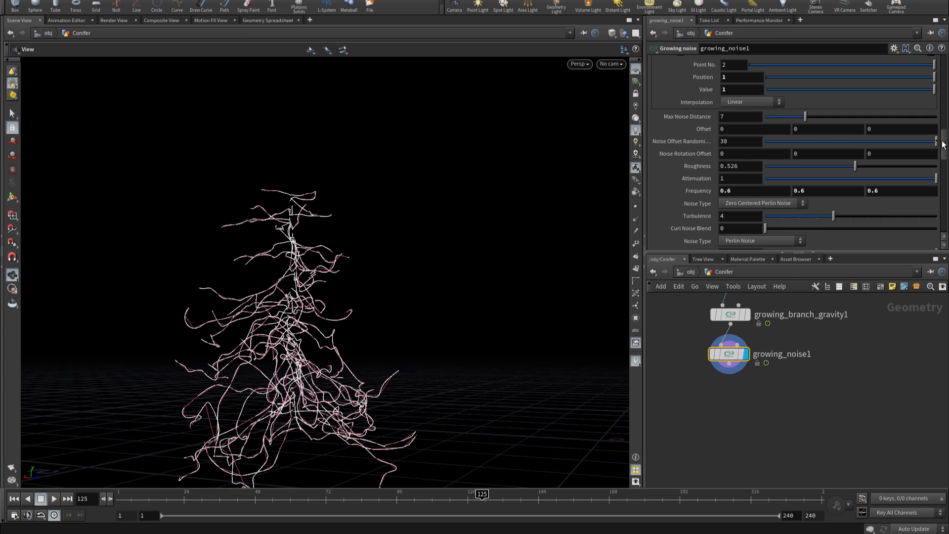
Step: Bring Noise Amp down to 3 with the value ladder
{"action": "left_click_drag", "start_coordinate": [943, 145], "coordinate": [903, 88]}
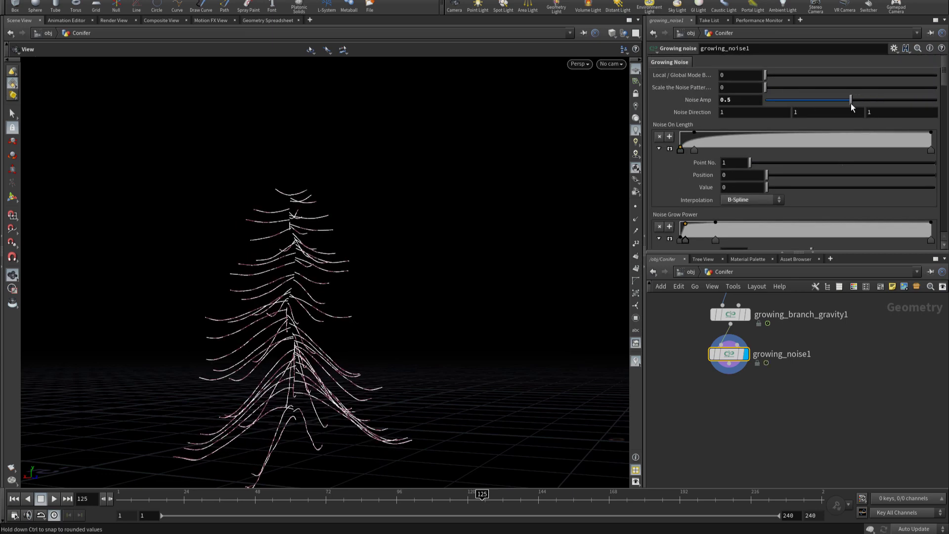
{"action": "middle_click_drag", "start_coordinate": [733, 98], "coordinate": [759, 89]}
{"action": "type", "text": "3"}
{"action": "mouse_move", "coordinate": [318, 322]}
{"action": "left_mouse_down"}
{"action": "mouse_move", "coordinate": [193, 331]}
{"action": "mouse_move", "coordinate": [337, 309]}
{"action": "mouse_move", "coordinate": [383, 326]}
{"action": "mouse_move", "coordinate": [216, 311]}
{"action": "mouse_move", "coordinate": [274, 297]}
{"action": "mouse_move", "coordinate": [218, 322]}
{"action": "mouse_move", "coordinate": [254, 306]}
{"action": "left_mouse_up"}
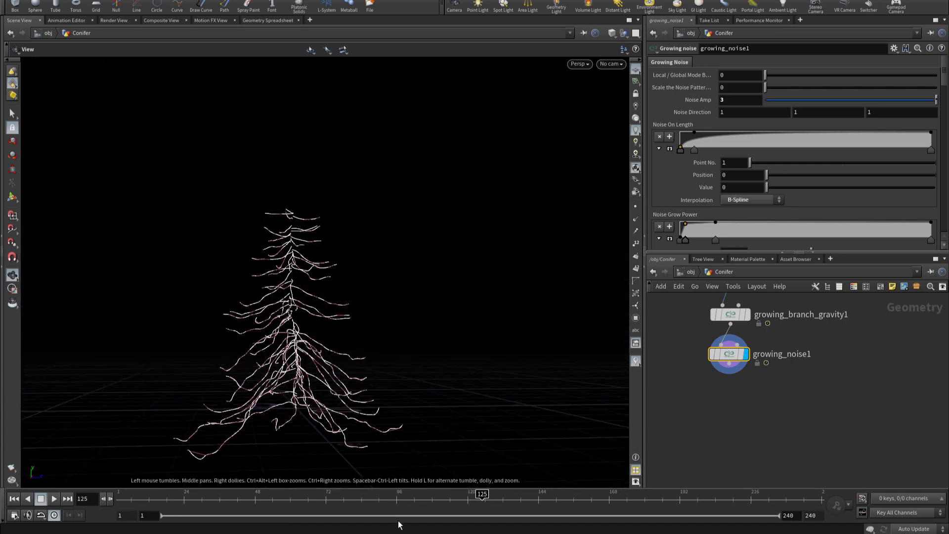
{"action": "left_click_drag", "start_coordinate": [425, 498], "coordinate": [214, 494]}
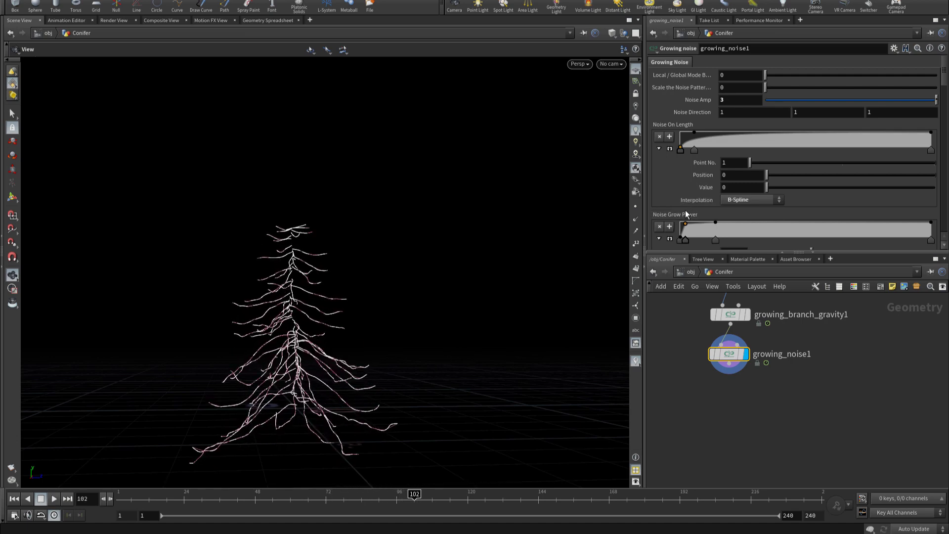
Step: Set Noise Grow Deform Intensity to 1, previewing the growth playback along the way
{"action": "scroll", "coordinate": [689, 209], "scroll_direction": "down", "scroll_amount": 3}
{"action": "scroll", "coordinate": [689, 209], "scroll_direction": "down", "scroll_amount": 3}
{"action": "scroll", "coordinate": [690, 210], "scroll_direction": "down", "scroll_amount": 2}
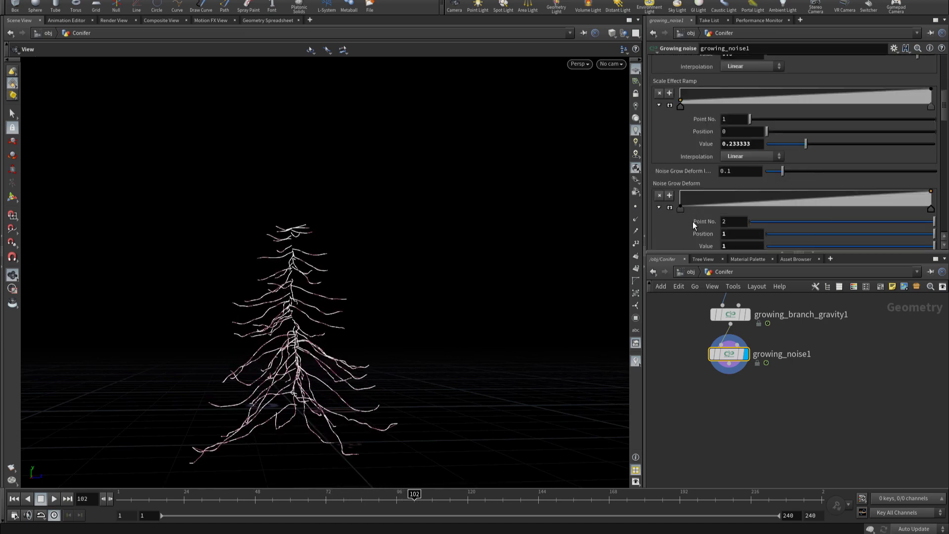
{"action": "mouse_move", "coordinate": [784, 172]}
{"action": "left_mouse_down"}
{"action": "mouse_move", "coordinate": [908, 182]}
{"action": "mouse_move", "coordinate": [860, 180]}
{"action": "mouse_move", "coordinate": [877, 174]}
{"action": "left_mouse_up"}
{"action": "mouse_move", "coordinate": [875, 175]}
{"action": "left_mouse_down"}
{"action": "mouse_move", "coordinate": [828, 168]}
{"action": "mouse_move", "coordinate": [814, 172]}
{"action": "mouse_move", "coordinate": [848, 174]}
{"action": "mouse_move", "coordinate": [799, 180]}
{"action": "mouse_move", "coordinate": [834, 176]}
{"action": "left_mouse_up"}
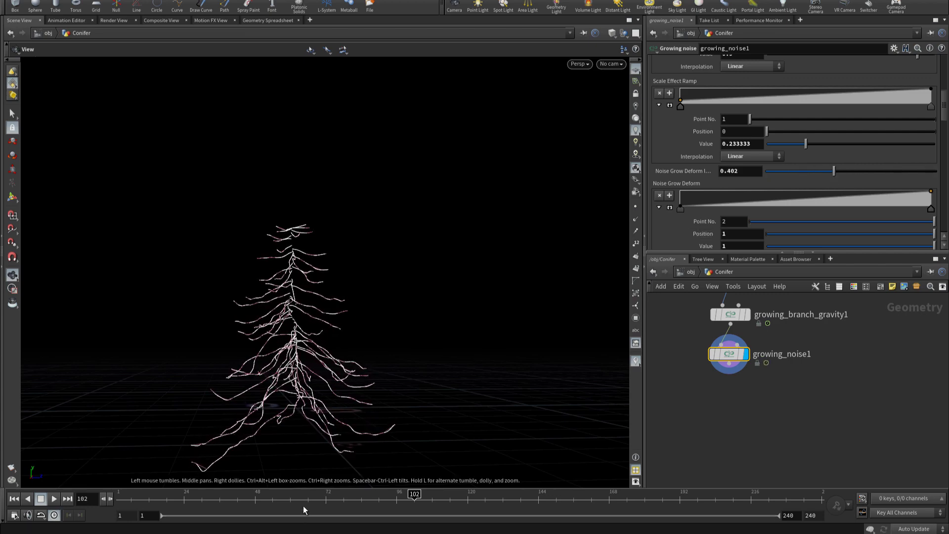
{"action": "left_click_drag", "start_coordinate": [303, 505], "coordinate": [243, 499]}
{"action": "key", "text": "Up"}
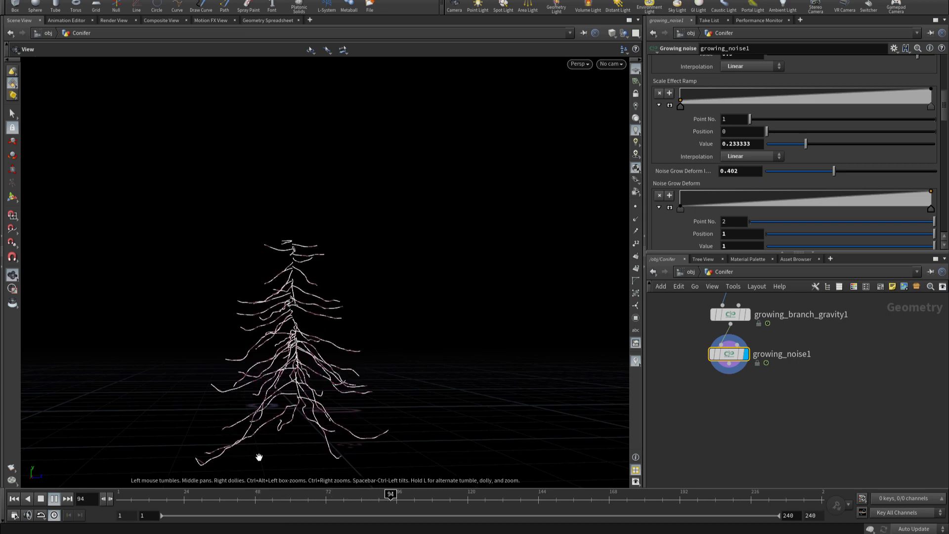
{"action": "key", "text": "Up"}
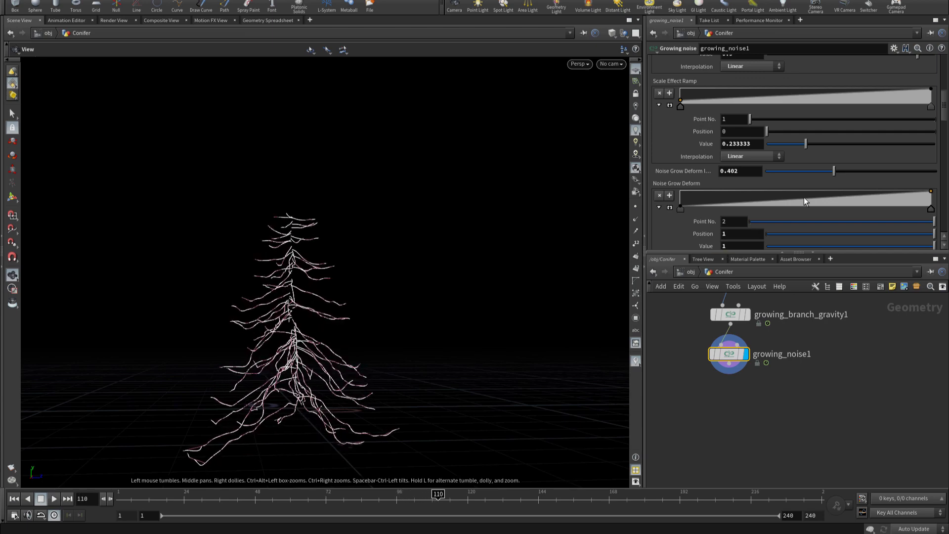
{"action": "left_click_drag", "start_coordinate": [835, 171], "coordinate": [939, 171]}
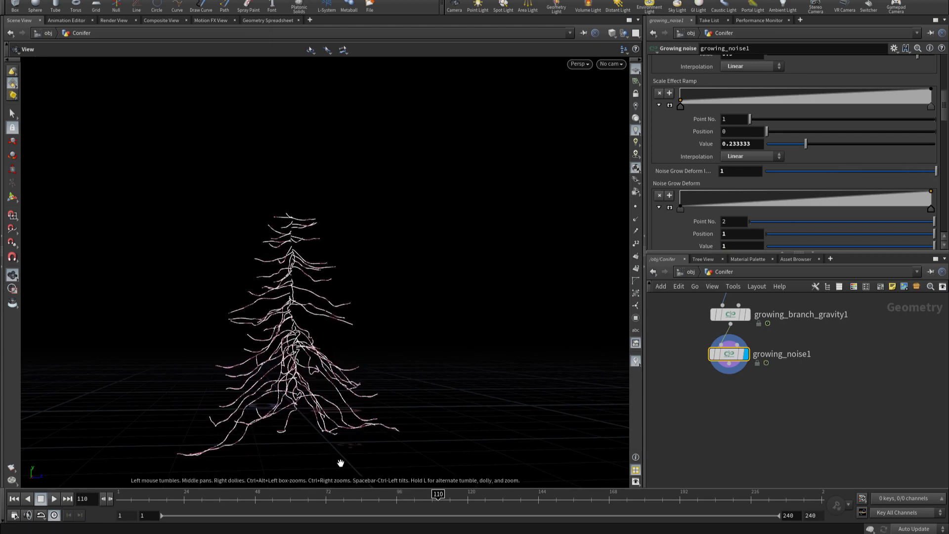
Step: Replay the growth from an early frame and orbit around the finished tree
{"action": "key", "text": "ctrl+Up"}
{"action": "key", "text": "Up"}
{"action": "key", "text": "Up"}
{"action": "left_click_drag", "start_coordinate": [258, 306], "coordinate": [579, 357]}
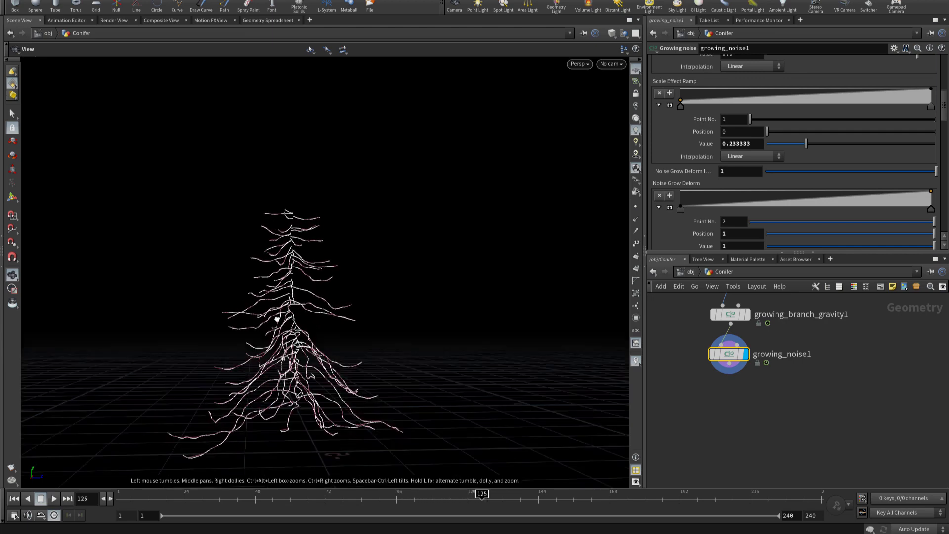
Step: Select growing_branch_gravity1 and adjust a point on its Grow Effect On Gravity ramp
{"action": "scroll", "coordinate": [660, 382], "scroll_direction": "down", "scroll_amount": 2}
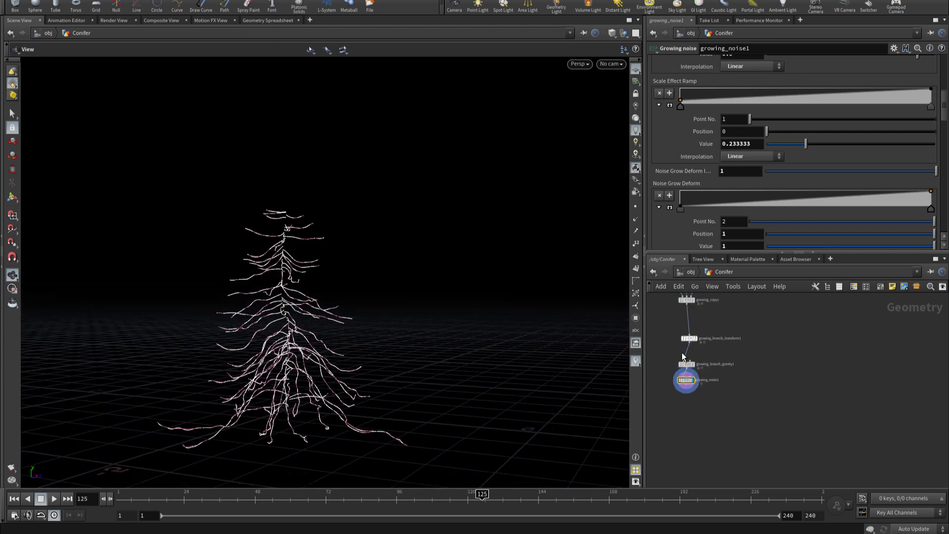
{"action": "scroll", "coordinate": [681, 352], "scroll_direction": "up", "scroll_amount": 2}
{"action": "left_click", "coordinate": [727, 360]}
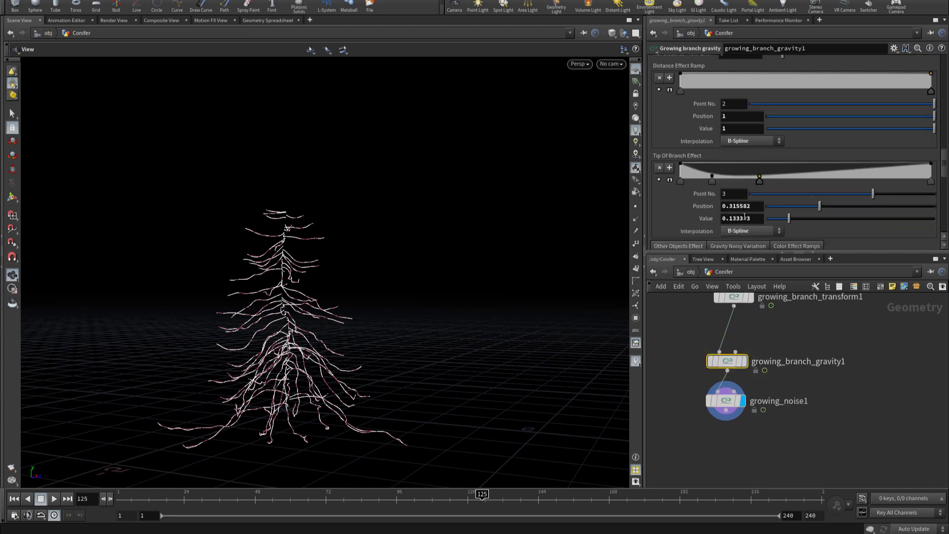
{"action": "scroll", "coordinate": [693, 153], "scroll_direction": "down", "scroll_amount": 2}
{"action": "scroll", "coordinate": [695, 154], "scroll_direction": "down", "scroll_amount": 2}
{"action": "scroll", "coordinate": [695, 153], "scroll_direction": "down", "scroll_amount": 2}
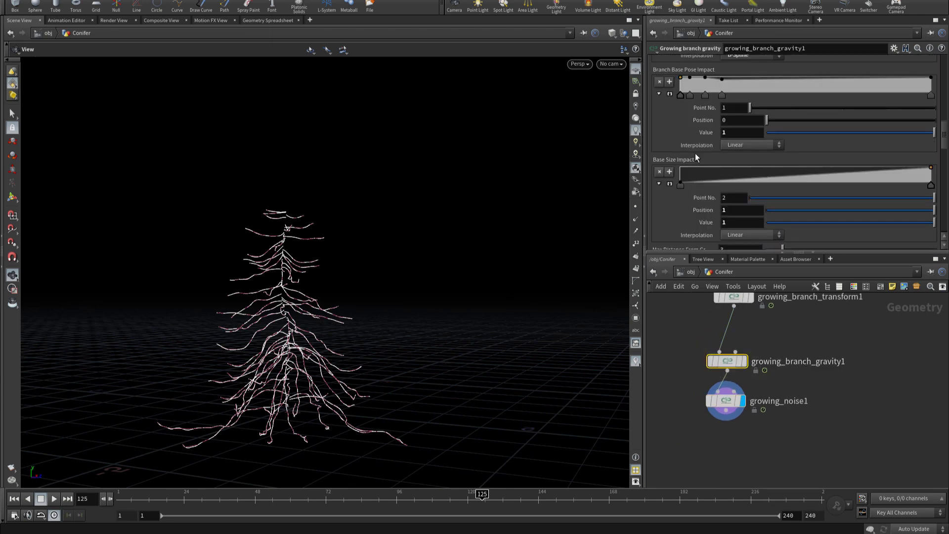
{"action": "scroll", "coordinate": [695, 153], "scroll_direction": "down", "scroll_amount": 2}
{"action": "scroll", "coordinate": [695, 153], "scroll_direction": "down", "scroll_amount": 2}
{"action": "scroll", "coordinate": [695, 153], "scroll_direction": "down", "scroll_amount": 2}
{"action": "scroll", "coordinate": [695, 153], "scroll_direction": "down", "scroll_amount": 2}
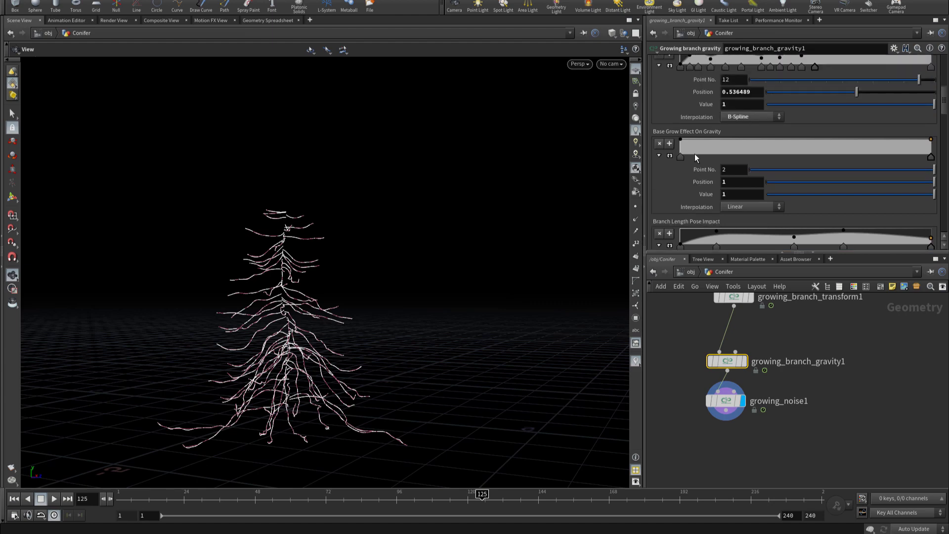
{"action": "scroll", "coordinate": [694, 153], "scroll_direction": "down", "scroll_amount": 2}
{"action": "scroll", "coordinate": [694, 154], "scroll_direction": "up", "scroll_amount": 2}
{"action": "mouse_move", "coordinate": [690, 147]}
{"action": "left_mouse_down"}
{"action": "mouse_move", "coordinate": [676, 143]}
{"action": "mouse_move", "coordinate": [685, 137]}
{"action": "left_mouse_up"}
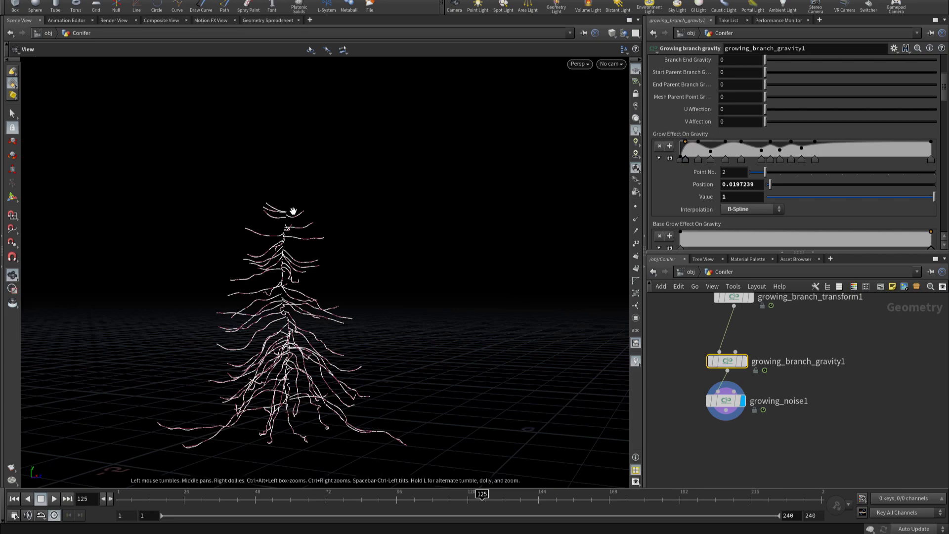
{"action": "mouse_move", "coordinate": [293, 212]}
{"action": "left_mouse_down"}
{"action": "mouse_move", "coordinate": [377, 195]}
{"action": "mouse_move", "coordinate": [286, 206]}
{"action": "left_mouse_up"}
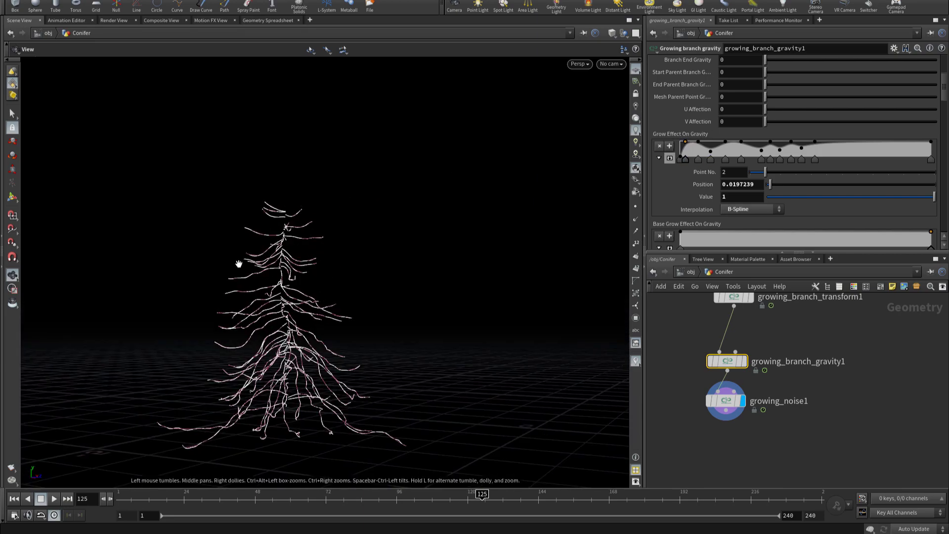
{"action": "mouse_move", "coordinate": [239, 263]}
{"action": "left_mouse_down"}
{"action": "mouse_move", "coordinate": [262, 254]}
{"action": "mouse_move", "coordinate": [192, 267]}
{"action": "left_mouse_up"}
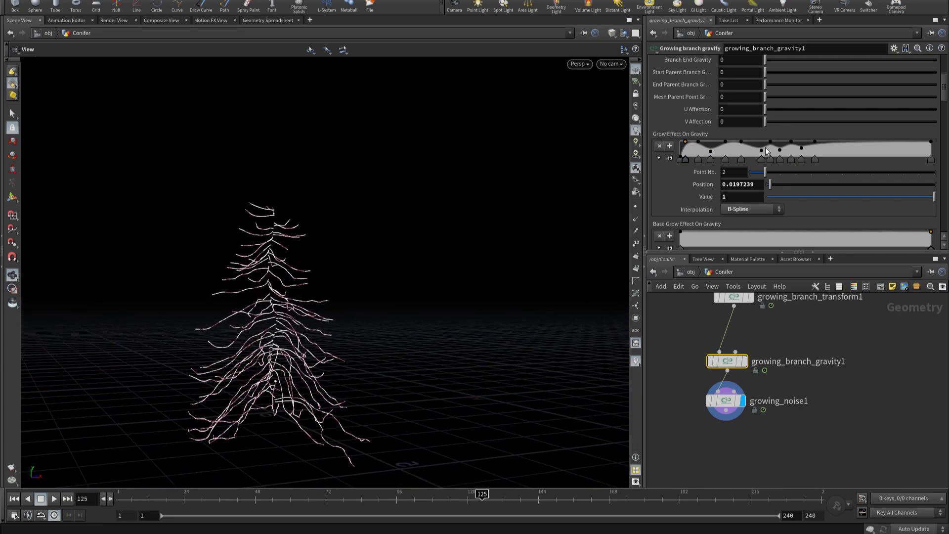
Step: Lower the end of the Grow Effect On Gravity ramp and set Gravity Amount to 0.75
{"action": "scroll", "coordinate": [751, 154], "scroll_direction": "up", "scroll_amount": 5}
{"action": "scroll", "coordinate": [735, 159], "scroll_direction": "down", "scroll_amount": 3}
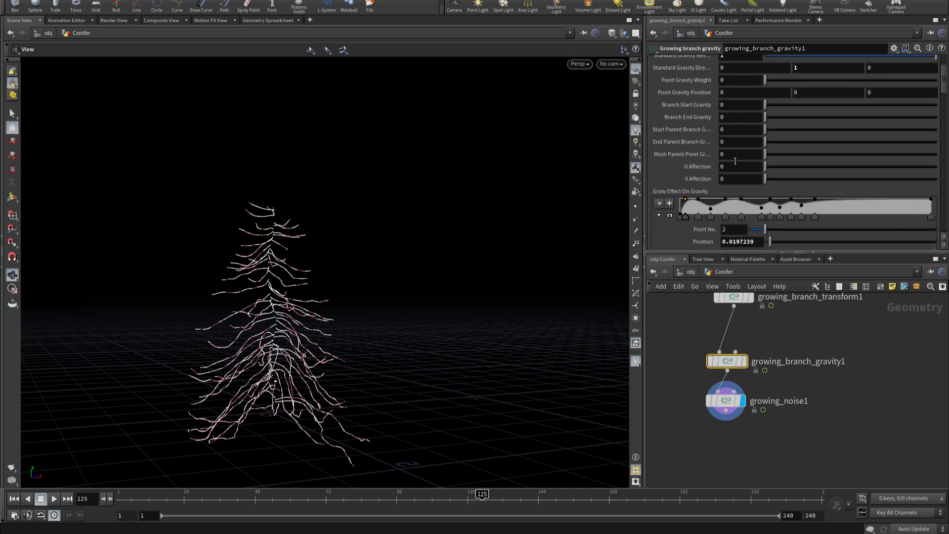
{"action": "scroll", "coordinate": [815, 165], "scroll_direction": "down", "scroll_amount": 2}
{"action": "left_click_drag", "start_coordinate": [931, 155], "coordinate": [932, 161]}
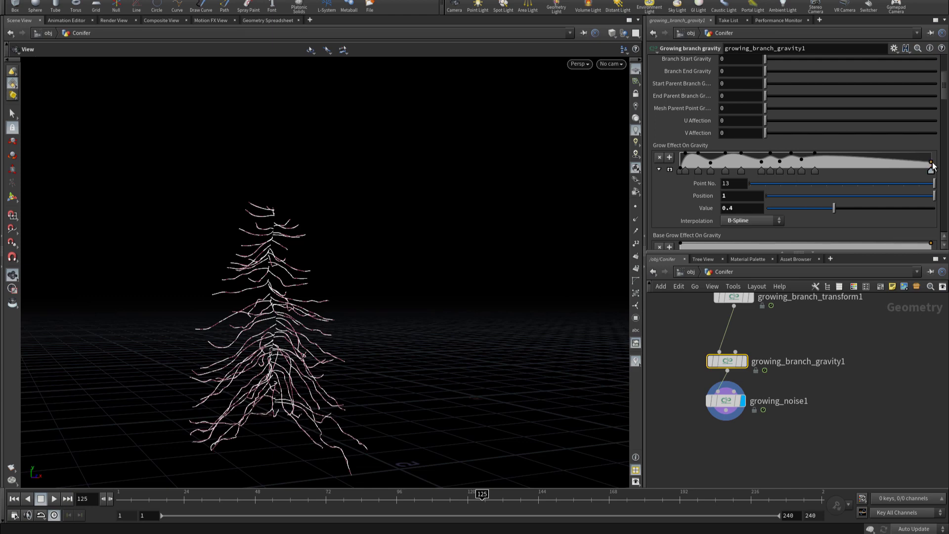
{"action": "scroll", "coordinate": [944, 66], "scroll_direction": "up", "scroll_amount": 5}
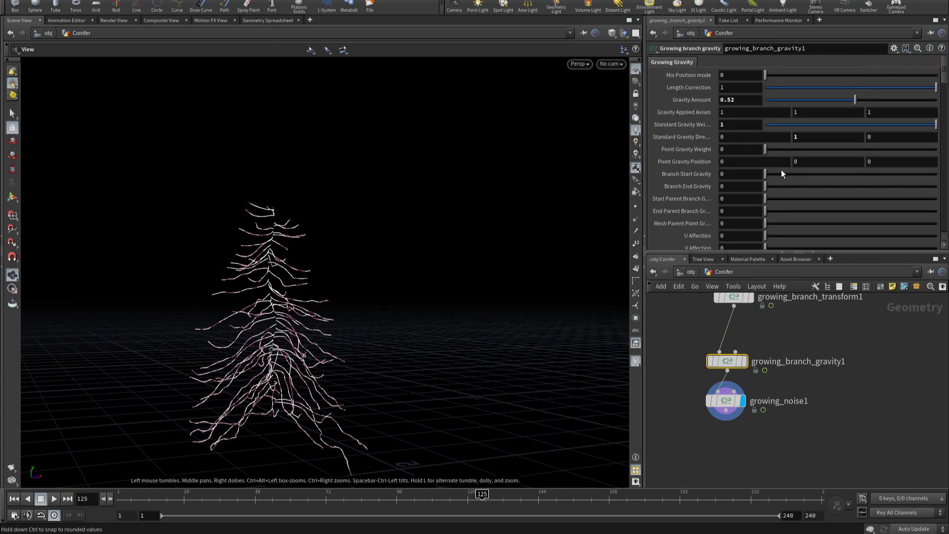
{"action": "left_click_drag", "start_coordinate": [856, 98], "coordinate": [857, 99]}
{"action": "mouse_move", "coordinate": [291, 369]}
{"action": "left_mouse_down"}
{"action": "mouse_move", "coordinate": [240, 374]}
{"action": "mouse_move", "coordinate": [173, 360]}
{"action": "mouse_move", "coordinate": [222, 349]}
{"action": "mouse_move", "coordinate": [491, 340]}
{"action": "mouse_move", "coordinate": [492, 362]}
{"action": "mouse_move", "coordinate": [333, 367]}
{"action": "left_mouse_up"}
Step: Replay the tree growth, stopping at frame 94 to inspect the drooping branches up close
{"action": "left_click_drag", "start_coordinate": [441, 499], "coordinate": [122, 499]}
{"action": "key", "text": "Up"}
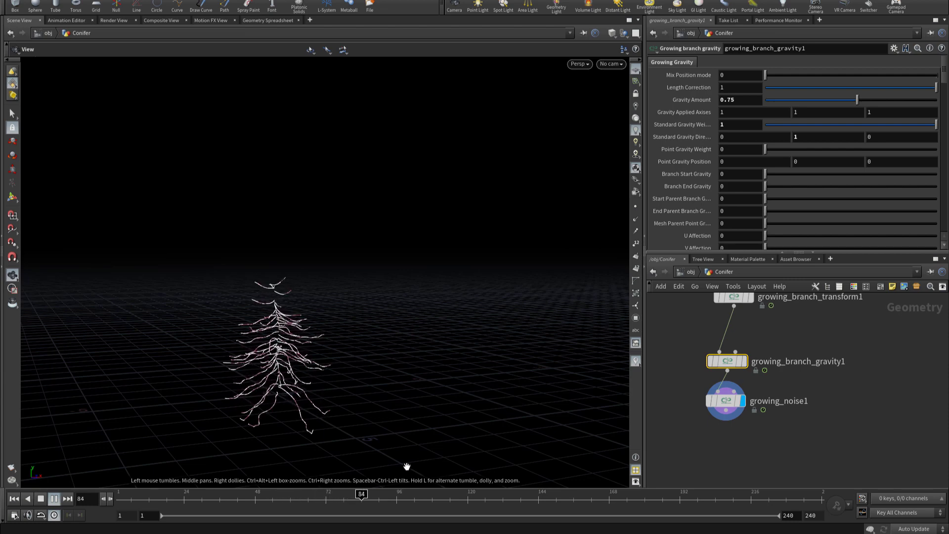
{"action": "key", "text": "Up"}
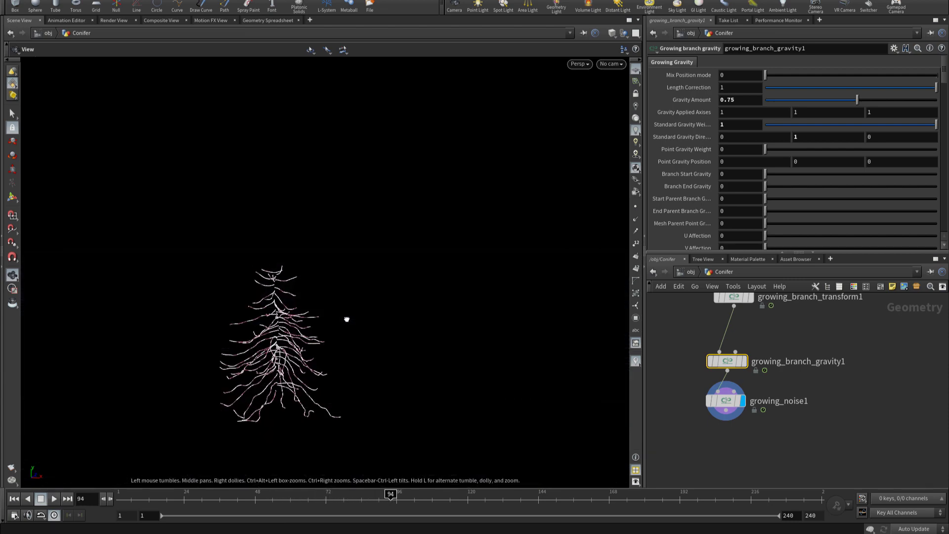
{"action": "right_click_drag", "start_coordinate": [347, 319], "coordinate": [439, 344]}
{"action": "left_click_drag", "start_coordinate": [439, 343], "coordinate": [221, 335]}
{"action": "right_click_drag", "start_coordinate": [221, 335], "coordinate": [287, 259]}
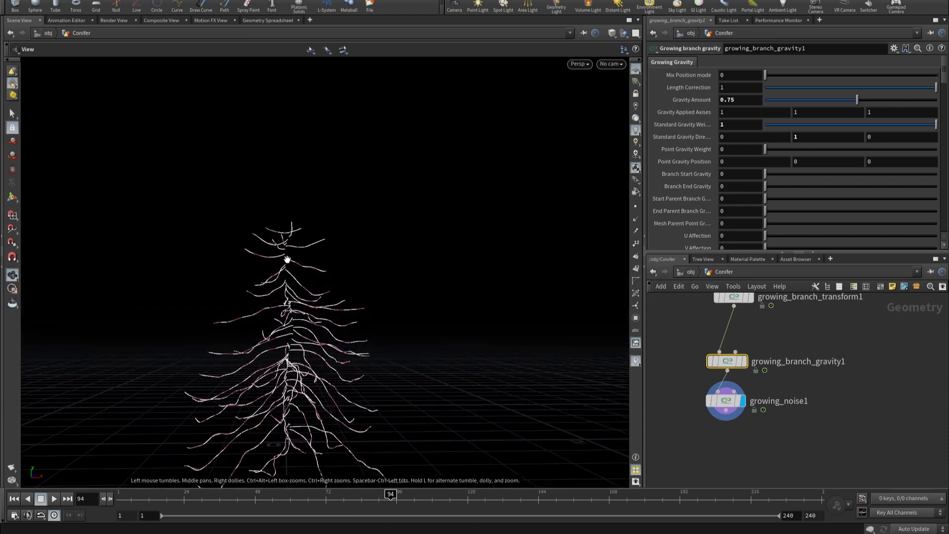
{"action": "scroll", "coordinate": [783, 410], "scroll_direction": "down", "scroll_amount": 2}
{"action": "scroll", "coordinate": [777, 414], "scroll_direction": "down", "scroll_amount": 1}
Step: Set the display flag on growing_noise1 to show the final noisy tree
{"action": "scroll", "coordinate": [750, 413], "scroll_direction": "up", "scroll_amount": 1}
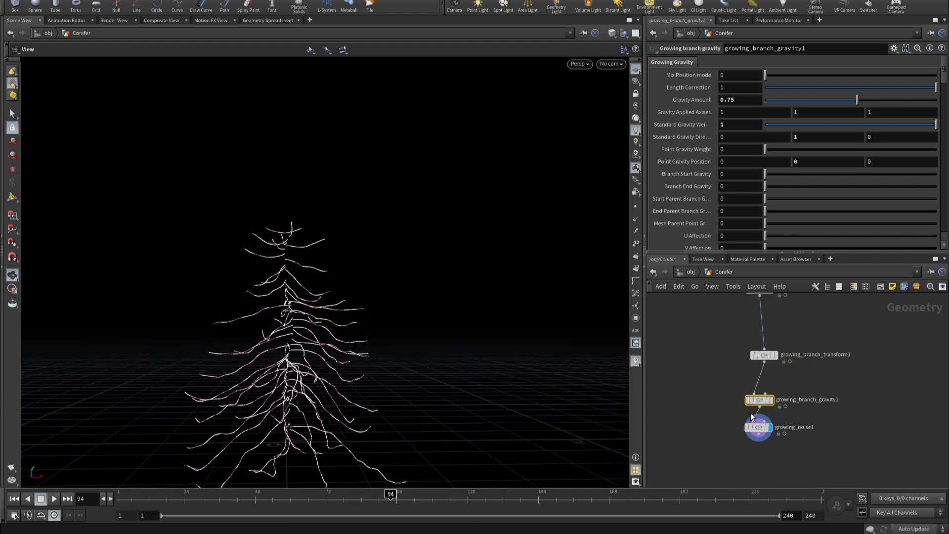
{"action": "scroll", "coordinate": [750, 413], "scroll_direction": "up", "scroll_amount": 1}
{"action": "left_click", "coordinate": [779, 379]}
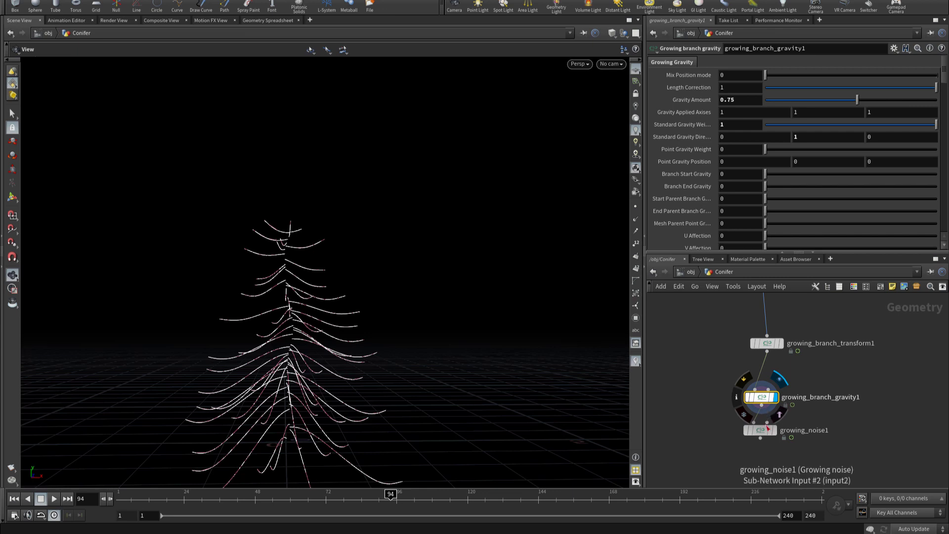
{"action": "left_click", "coordinate": [772, 430]}
{"action": "scroll", "coordinate": [805, 422], "scroll_direction": "down", "scroll_amount": 2}
{"action": "scroll", "coordinate": [791, 395], "scroll_direction": "down", "scroll_amount": 1}
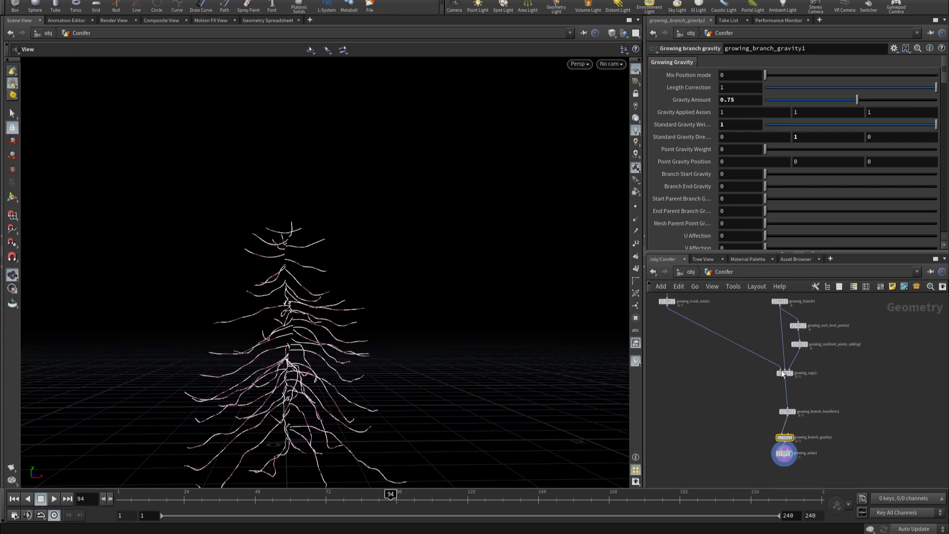
{"action": "scroll", "coordinate": [782, 373], "scroll_direction": "up", "scroll_amount": 1}
Step: On growing_copy1, move the Growth Scale Effect Ramp's first point to position 0, value about 0.15
{"action": "left_click_drag", "start_coordinate": [732, 373], "coordinate": [868, 390]}
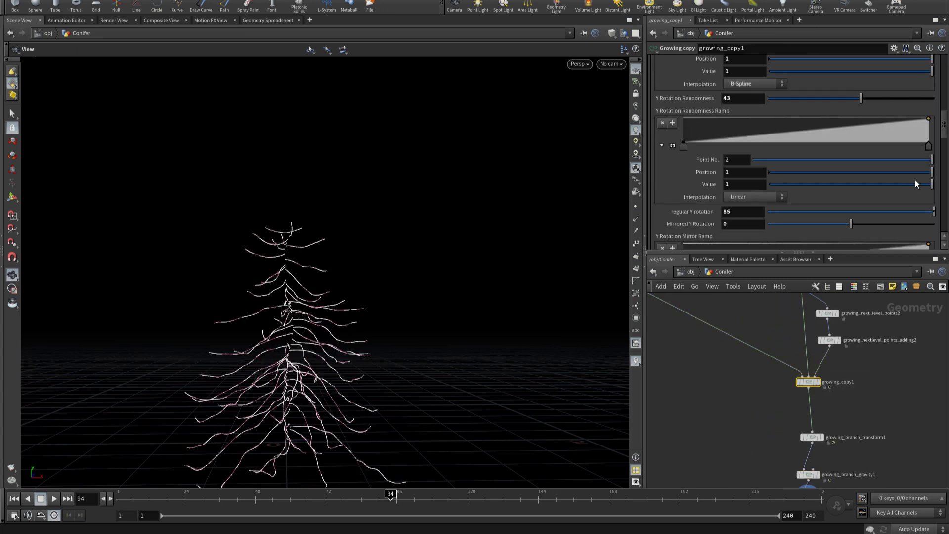
{"action": "scroll", "coordinate": [935, 131], "scroll_direction": "up", "scroll_amount": 5}
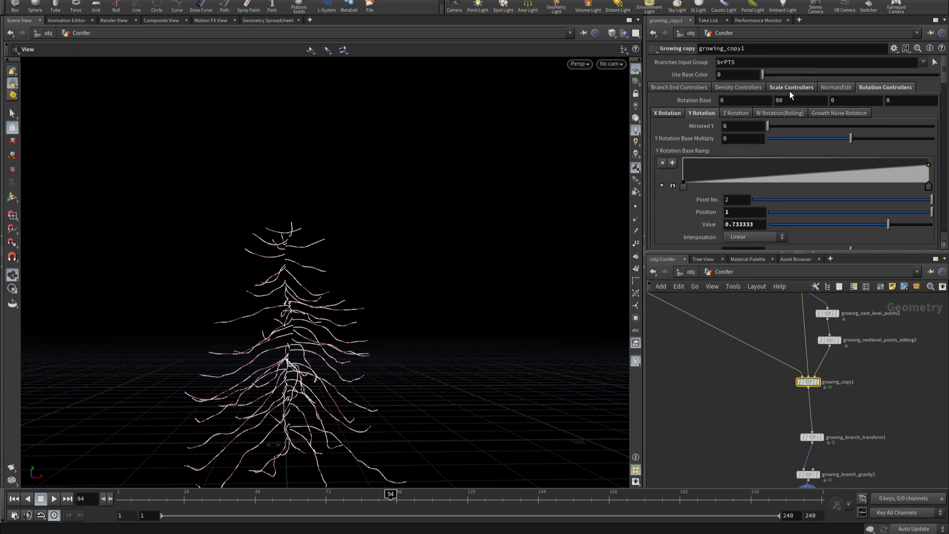
{"action": "left_click", "coordinate": [790, 88]}
{"action": "left_click", "coordinate": [669, 125]}
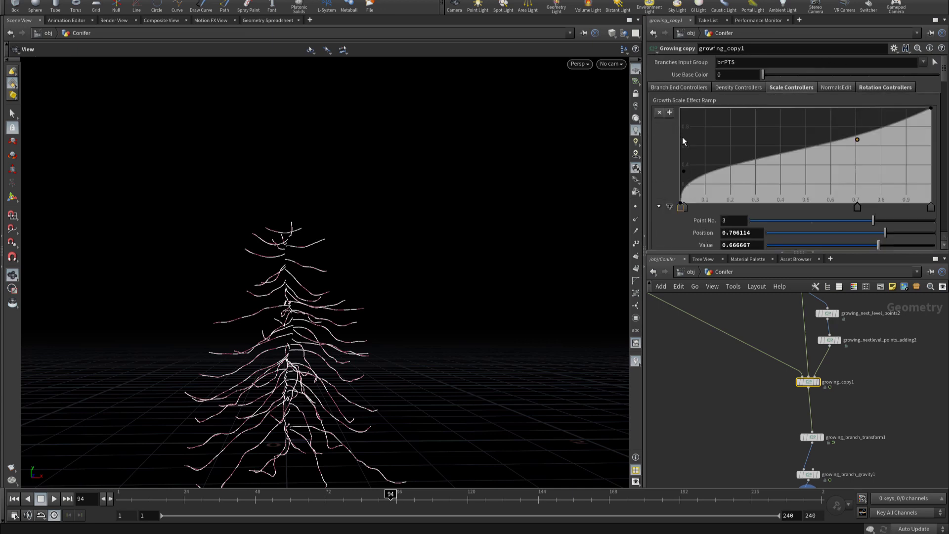
{"action": "scroll", "coordinate": [699, 193], "scroll_direction": "down", "scroll_amount": 1}
{"action": "left_click", "coordinate": [683, 149]}
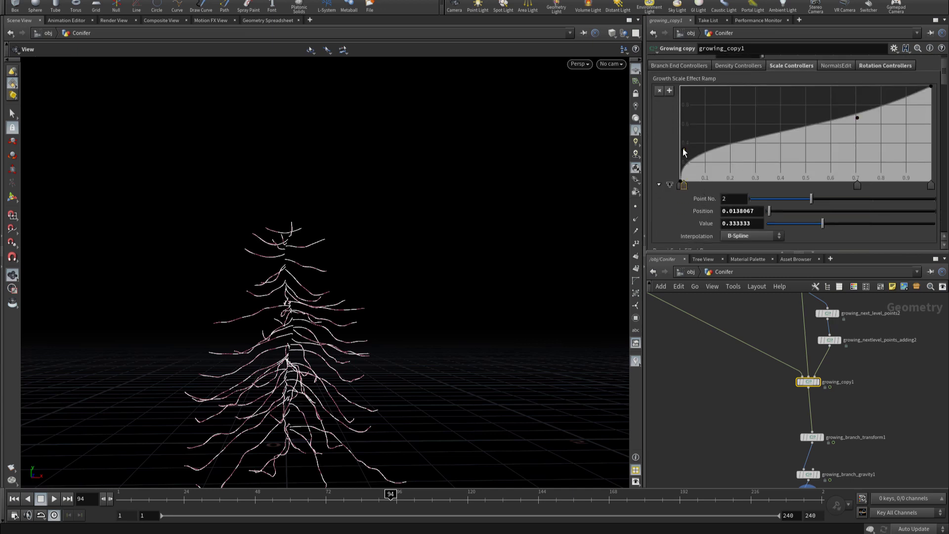
{"action": "left_click_drag", "start_coordinate": [684, 151], "coordinate": [674, 171]}
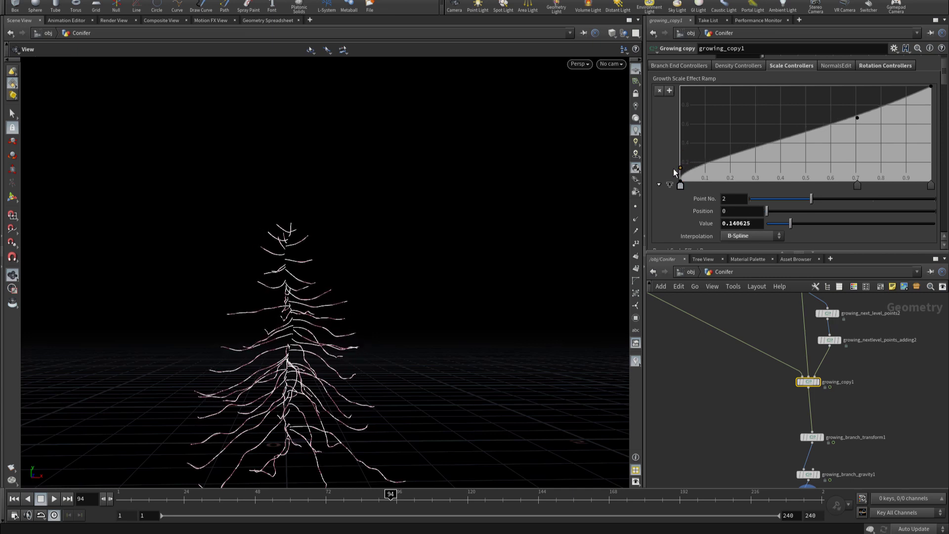
{"action": "left_click_drag", "start_coordinate": [671, 171], "coordinate": [672, 168]}
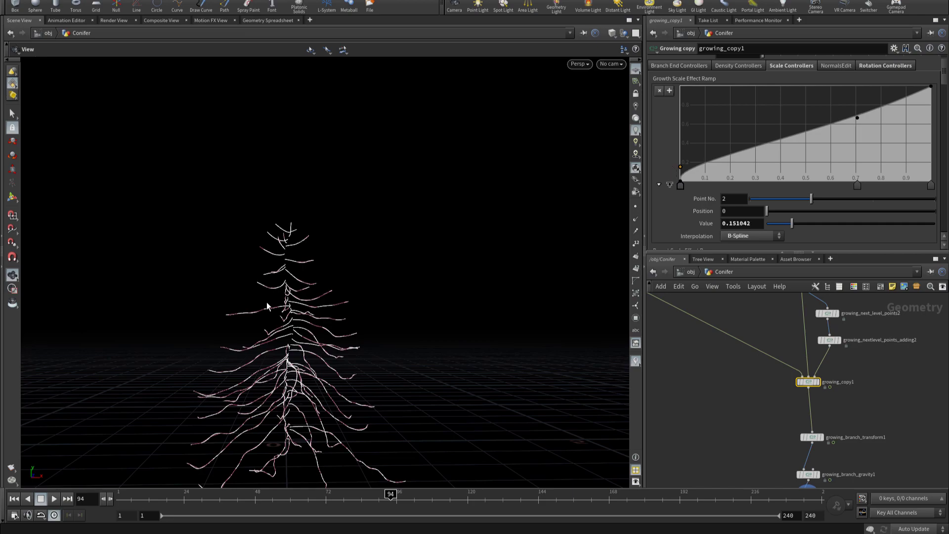
{"action": "mouse_move", "coordinate": [271, 307]}
{"action": "left_mouse_down"}
{"action": "mouse_move", "coordinate": [158, 275]}
{"action": "mouse_move", "coordinate": [460, 297]}
{"action": "mouse_move", "coordinate": [570, 287]}
{"action": "mouse_move", "coordinate": [334, 325]}
{"action": "mouse_move", "coordinate": [99, 265]}
{"action": "mouse_move", "coordinate": [328, 311]}
{"action": "mouse_move", "coordinate": [215, 261]}
{"action": "mouse_move", "coordinate": [199, 277]}
{"action": "mouse_move", "coordinate": [246, 280]}
{"action": "mouse_move", "coordinate": [193, 277]}
{"action": "mouse_move", "coordinate": [199, 263]}
{"action": "left_mouse_up"}
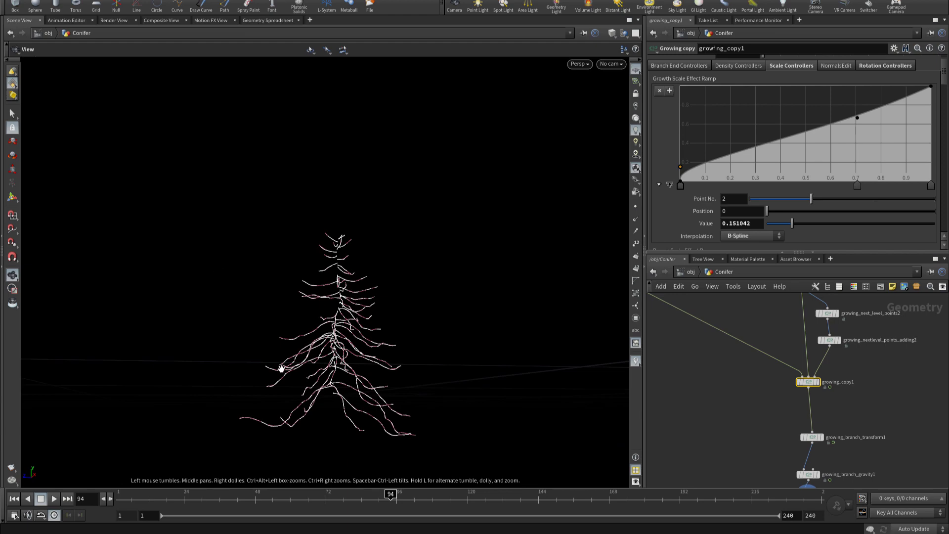
Step: Orbit around the tree from several angles and zoom the network down to growing_noise1
{"action": "mouse_move", "coordinate": [281, 368]}
{"action": "left_mouse_down"}
{"action": "mouse_move", "coordinate": [360, 364]}
{"action": "mouse_move", "coordinate": [364, 392]}
{"action": "mouse_move", "coordinate": [273, 377]}
{"action": "mouse_move", "coordinate": [272, 364]}
{"action": "mouse_move", "coordinate": [248, 377]}
{"action": "mouse_move", "coordinate": [402, 390]}
{"action": "left_mouse_up"}
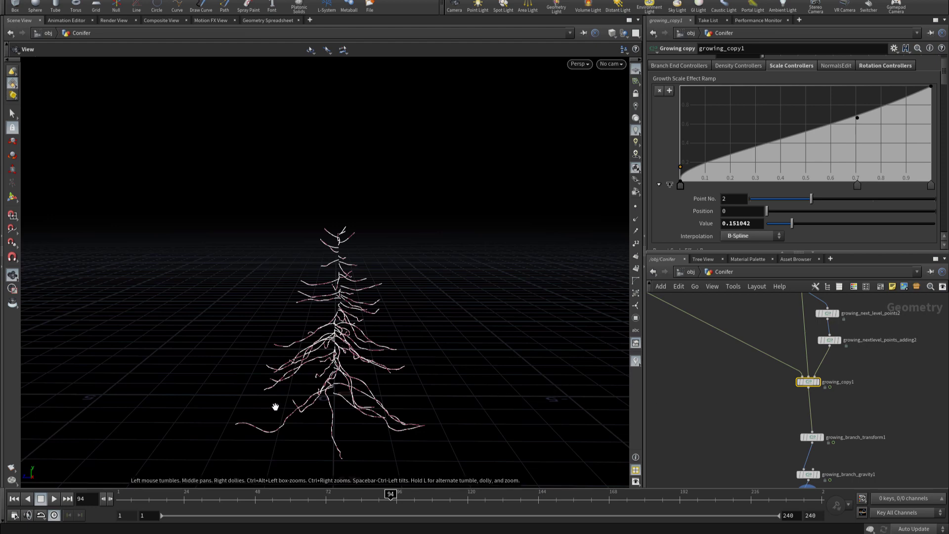
{"action": "mouse_move", "coordinate": [275, 407]}
{"action": "left_mouse_down"}
{"action": "mouse_move", "coordinate": [307, 371]}
{"action": "mouse_move", "coordinate": [259, 384]}
{"action": "mouse_move", "coordinate": [385, 374]}
{"action": "left_mouse_up"}
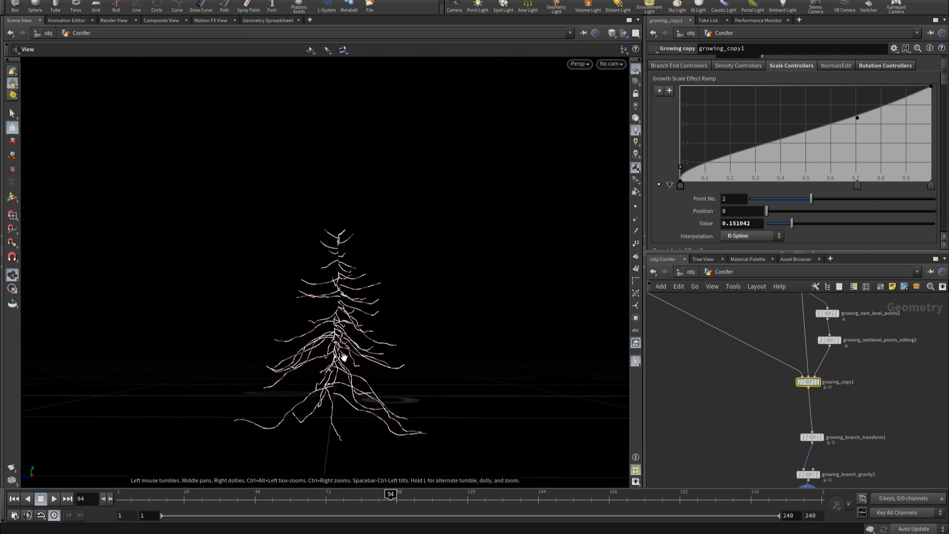
{"action": "scroll", "coordinate": [767, 376], "scroll_direction": "down", "scroll_amount": 2}
{"action": "scroll", "coordinate": [782, 419], "scroll_direction": "down", "scroll_amount": 2}
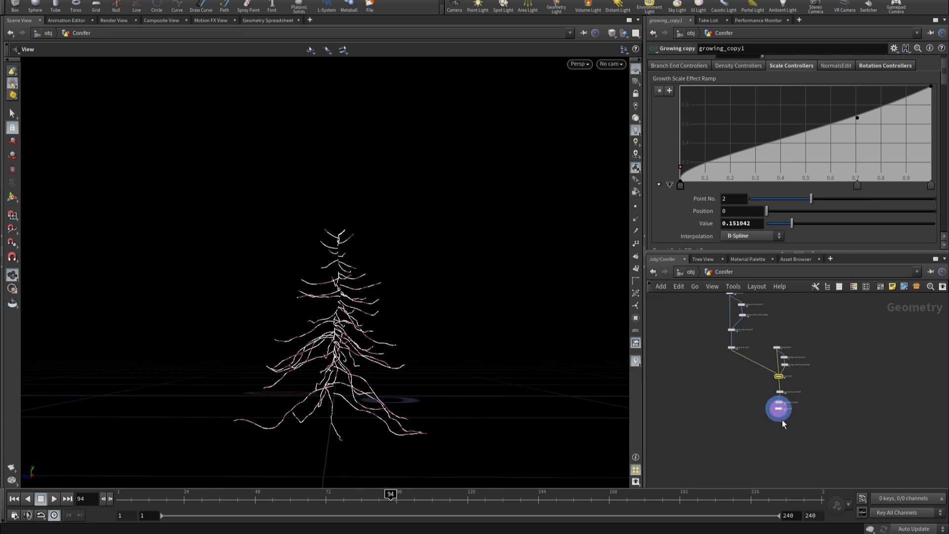
{"action": "scroll", "coordinate": [703, 391], "scroll_direction": "down", "scroll_amount": 2}
{"action": "mouse_move", "coordinate": [275, 396]}
{"action": "left_mouse_down"}
{"action": "mouse_move", "coordinate": [307, 372]}
{"action": "mouse_move", "coordinate": [285, 386]}
{"action": "mouse_move", "coordinate": [435, 381]}
{"action": "left_mouse_up"}
{"action": "scroll", "coordinate": [749, 398], "scroll_direction": "up", "scroll_amount": 3}
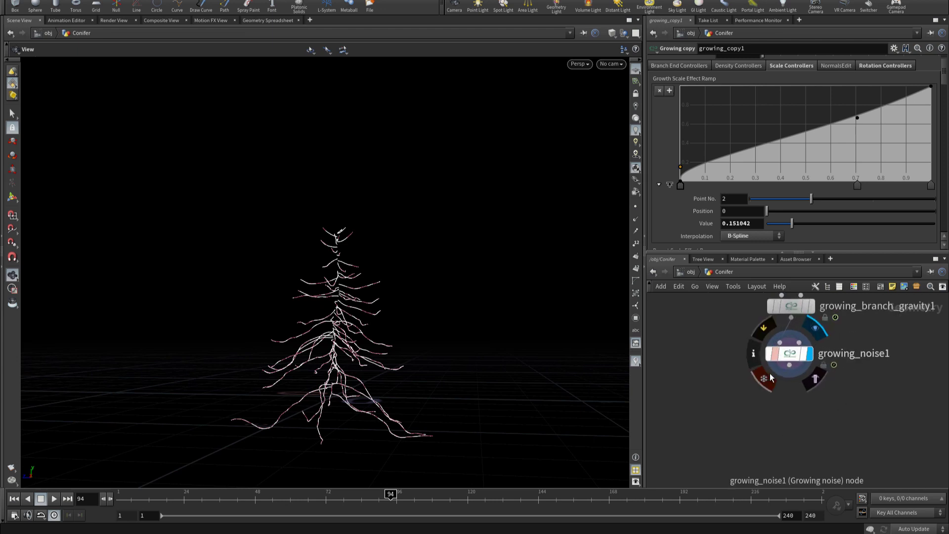
Step: Add a Growing branch gravity node, growing_branch_gravity2, wired from growing_noise1's output
{"action": "left_click", "coordinate": [780, 369]}
{"action": "scroll", "coordinate": [784, 360], "scroll_direction": "down", "scroll_amount": 1}
{"action": "left_click", "coordinate": [784, 359]}
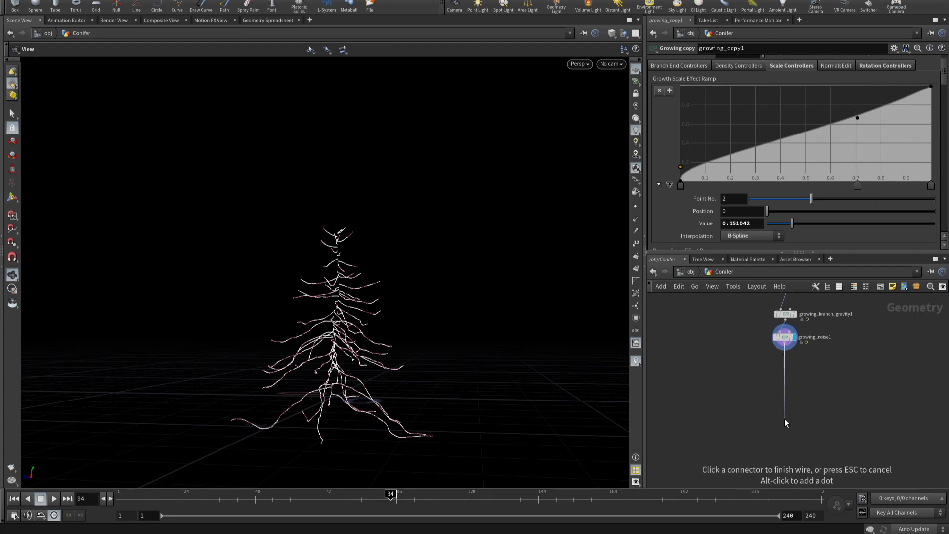
{"action": "key", "text": "Tab"}
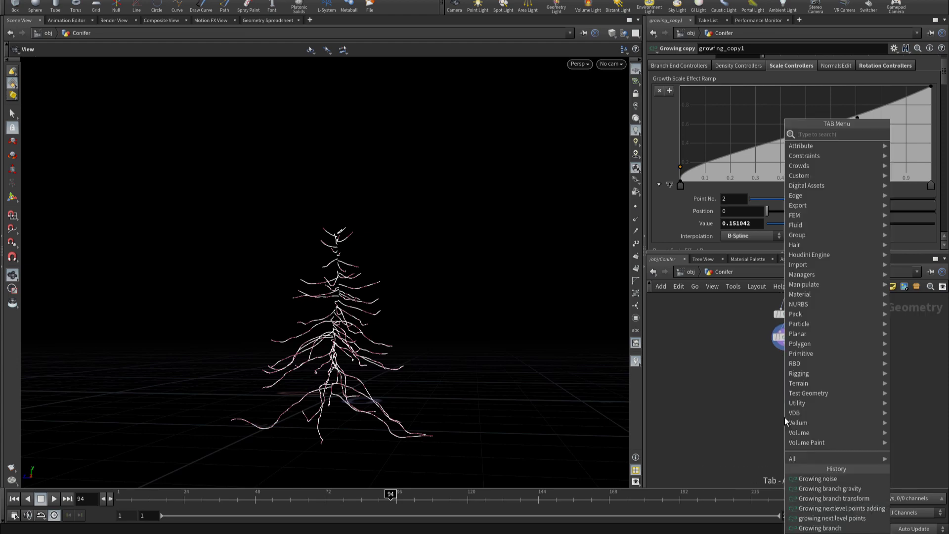
{"action": "type", "text": "gra"}
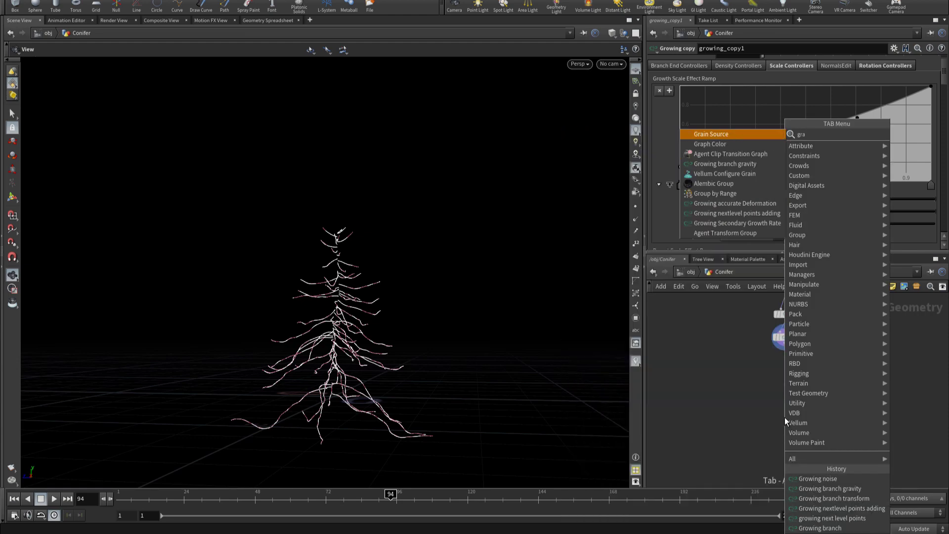
{"action": "type", "text": "v"}
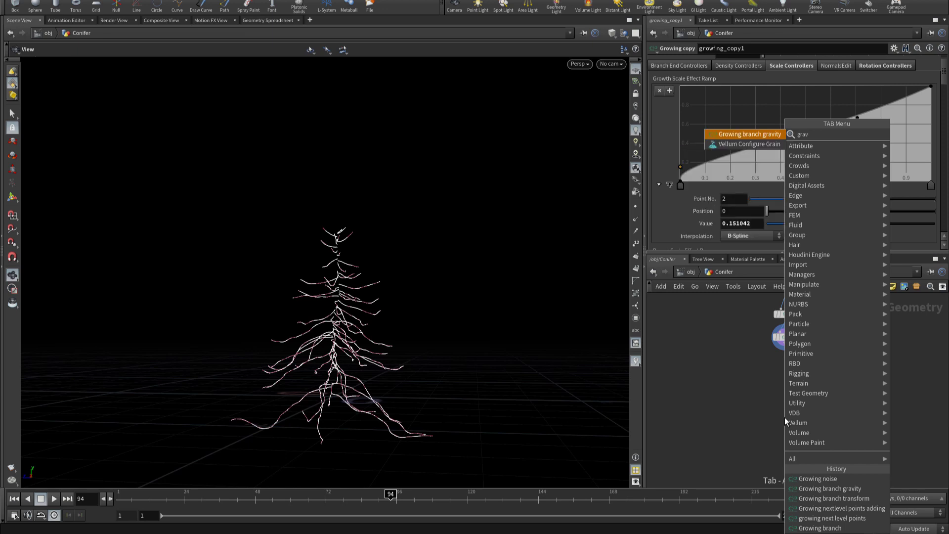
{"action": "key", "text": "Return"}
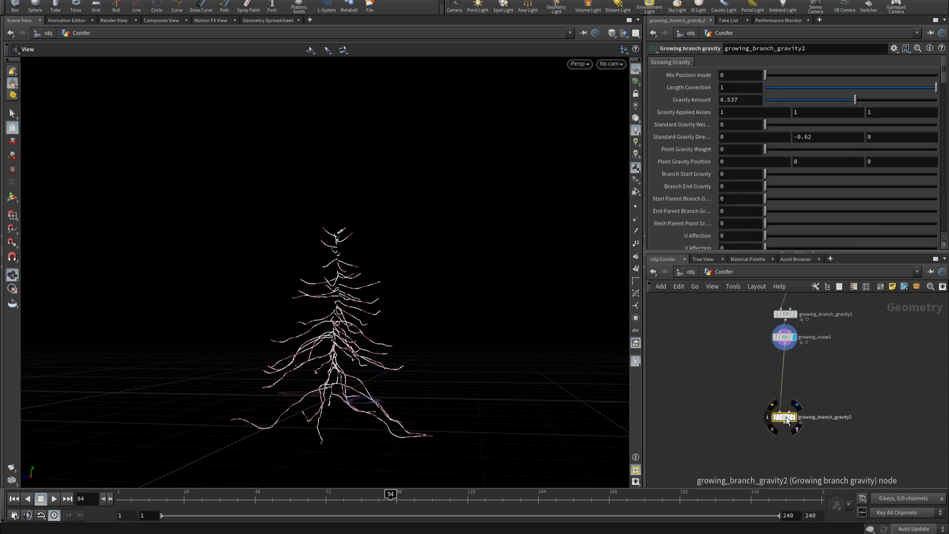
{"action": "left_click", "coordinate": [788, 384]}
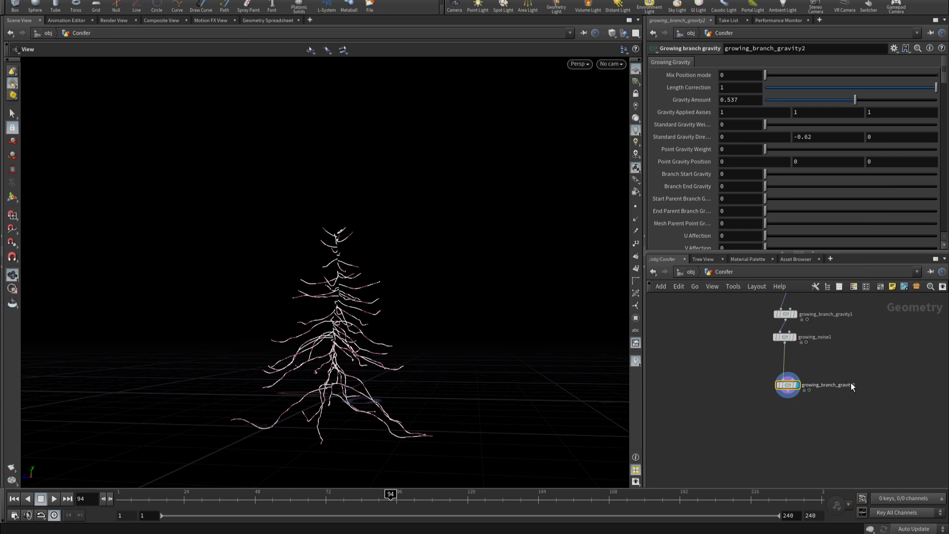
{"action": "scroll", "coordinate": [710, 144], "scroll_direction": "down", "scroll_amount": 3}
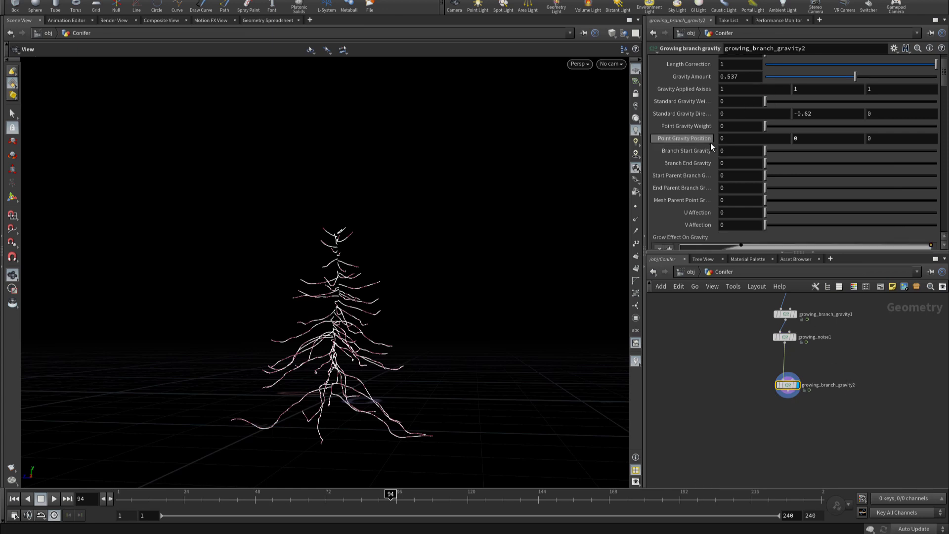
{"action": "scroll", "coordinate": [710, 143], "scroll_direction": "up", "scroll_amount": 3}
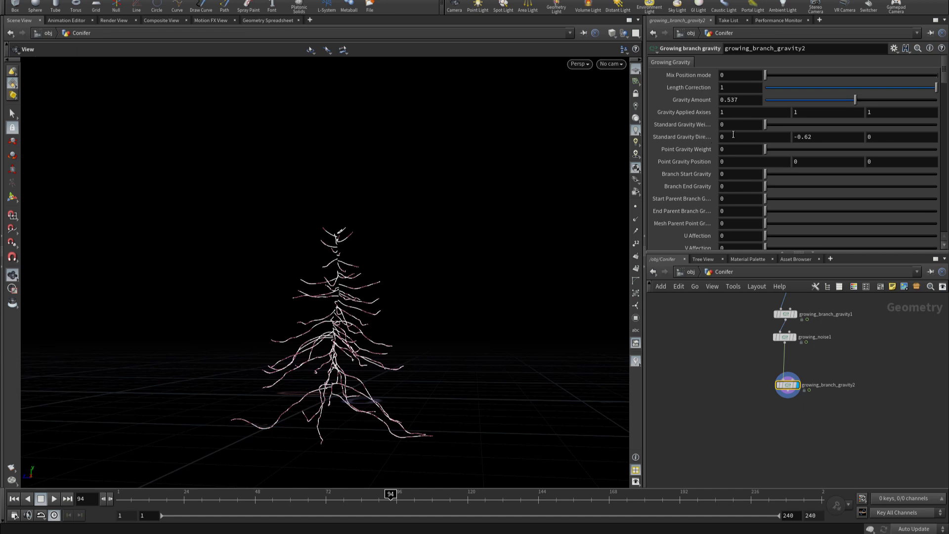
Step: Raise Point Gravity Weight to 1 and set Branch Base Pose Impact points to 1, 1 and 0
{"action": "left_click_drag", "start_coordinate": [769, 150], "coordinate": [908, 143]}
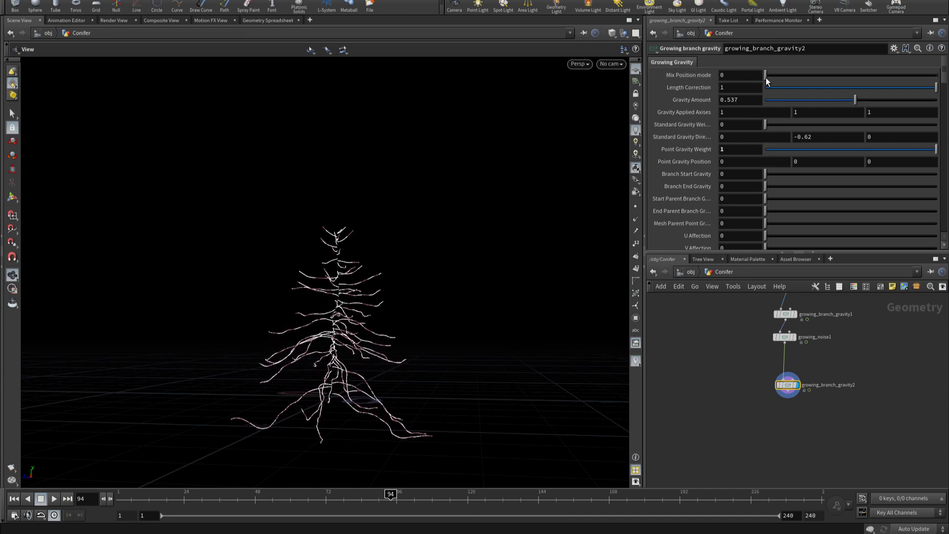
{"action": "scroll", "coordinate": [701, 179], "scroll_direction": "down", "scroll_amount": 5}
{"action": "scroll", "coordinate": [700, 179], "scroll_direction": "down", "scroll_amount": 1}
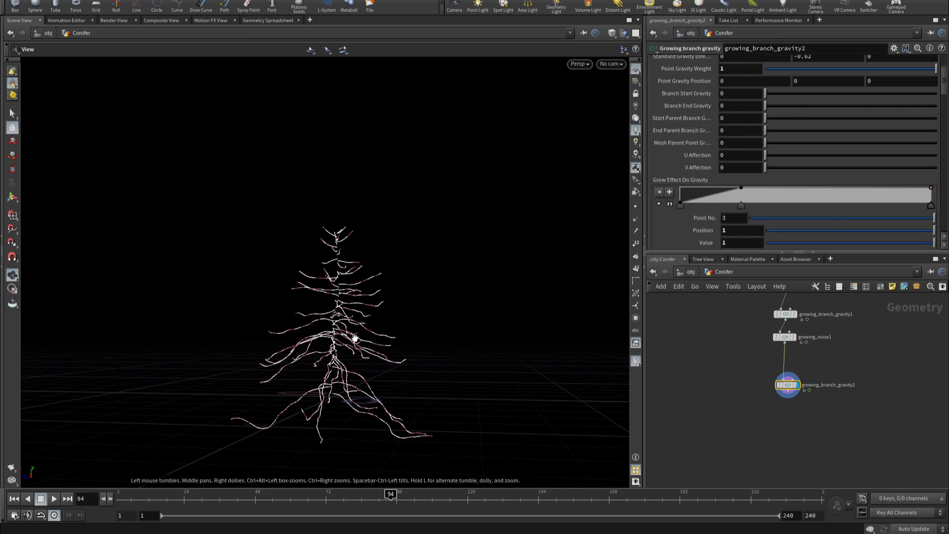
{"action": "scroll", "coordinate": [745, 188], "scroll_direction": "down", "scroll_amount": 2}
{"action": "scroll", "coordinate": [746, 188], "scroll_direction": "down", "scroll_amount": 1}
{"action": "scroll", "coordinate": [746, 188], "scroll_direction": "down", "scroll_amount": 2}
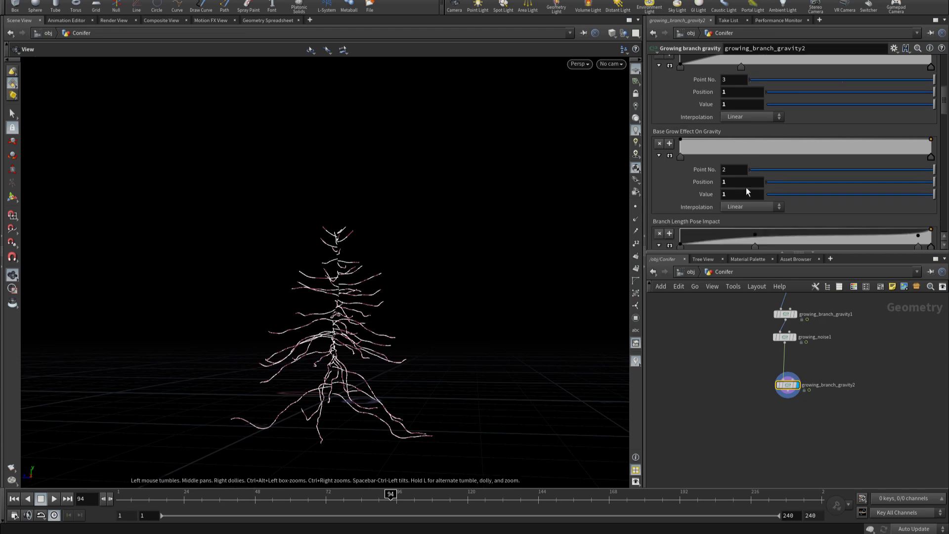
{"action": "scroll", "coordinate": [746, 188], "scroll_direction": "down", "scroll_amount": 1}
{"action": "scroll", "coordinate": [743, 187], "scroll_direction": "down", "scroll_amount": 2}
{"action": "mouse_move", "coordinate": [678, 197]}
{"action": "left_mouse_down"}
{"action": "mouse_move", "coordinate": [675, 176]}
{"action": "mouse_move", "coordinate": [703, 178]}
{"action": "left_mouse_up"}
{"action": "left_click_drag", "start_coordinate": [934, 184], "coordinate": [934, 208]}
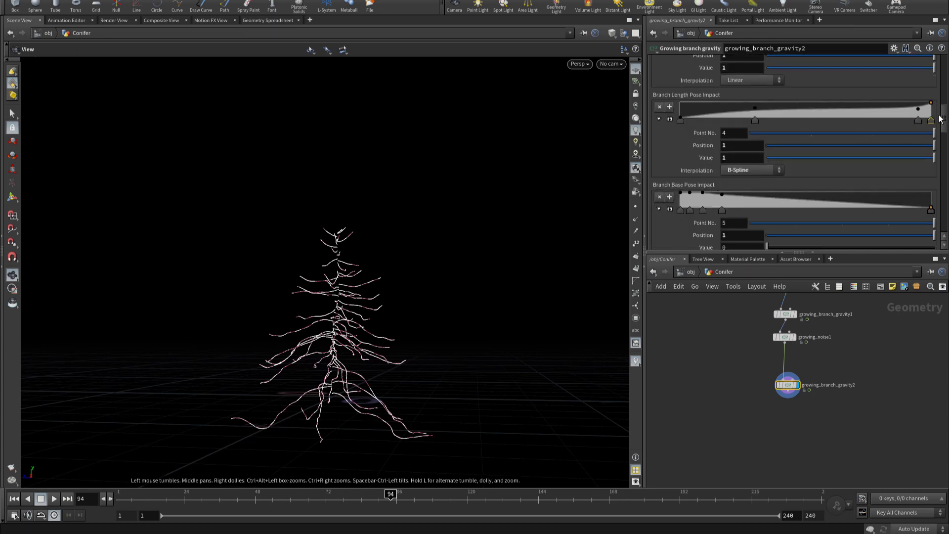
Step: Increase Gravity Amount to 1.33 and add a Grow Effect On Gravity point at 0.7
{"action": "scroll", "coordinate": [930, 118], "scroll_direction": "up", "scroll_amount": 5}
{"action": "scroll", "coordinate": [910, 109], "scroll_direction": "up", "scroll_amount": 5}
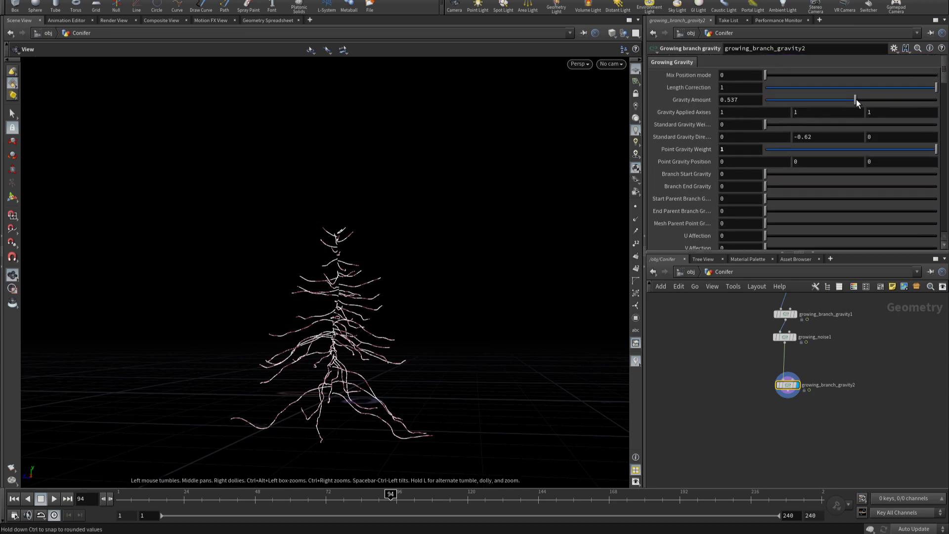
{"action": "left_click_drag", "start_coordinate": [856, 99], "coordinate": [862, 99]}
{"action": "scroll", "coordinate": [733, 178], "scroll_direction": "down", "scroll_amount": 1}
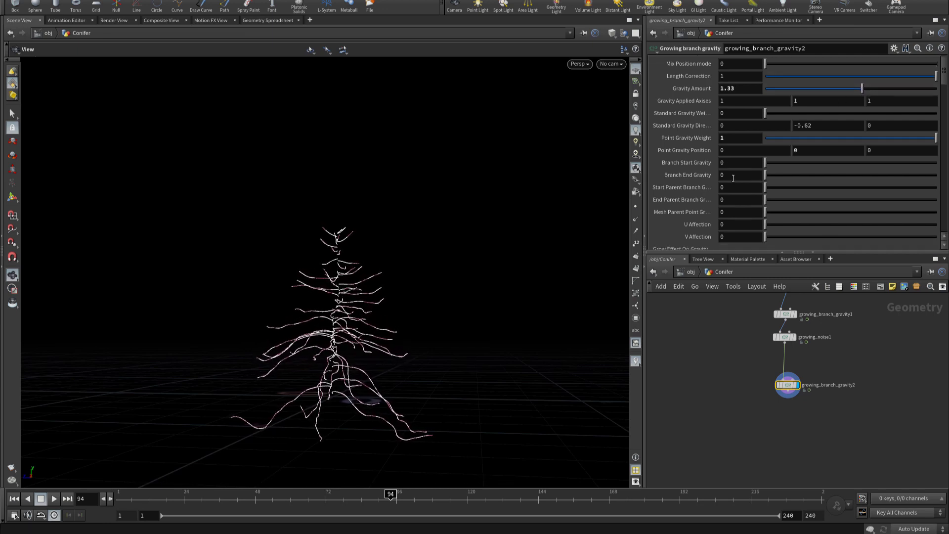
{"action": "scroll", "coordinate": [733, 178], "scroll_direction": "down", "scroll_amount": 4}
{"action": "scroll", "coordinate": [733, 178], "scroll_direction": "down", "scroll_amount": 5}
{"action": "scroll", "coordinate": [733, 178], "scroll_direction": "down", "scroll_amount": 3}
{"action": "scroll", "coordinate": [734, 182], "scroll_direction": "down", "scroll_amount": 1}
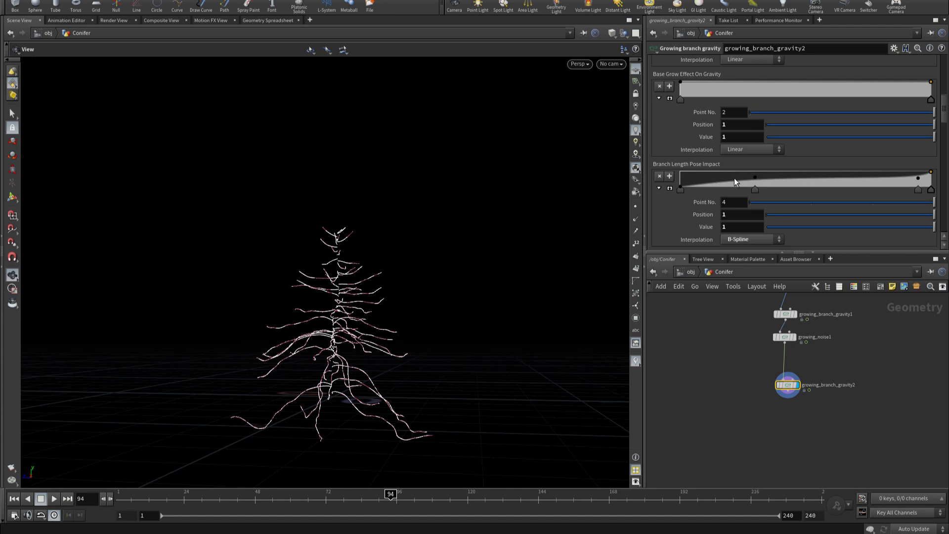
{"action": "scroll", "coordinate": [734, 179], "scroll_direction": "down", "scroll_amount": 1}
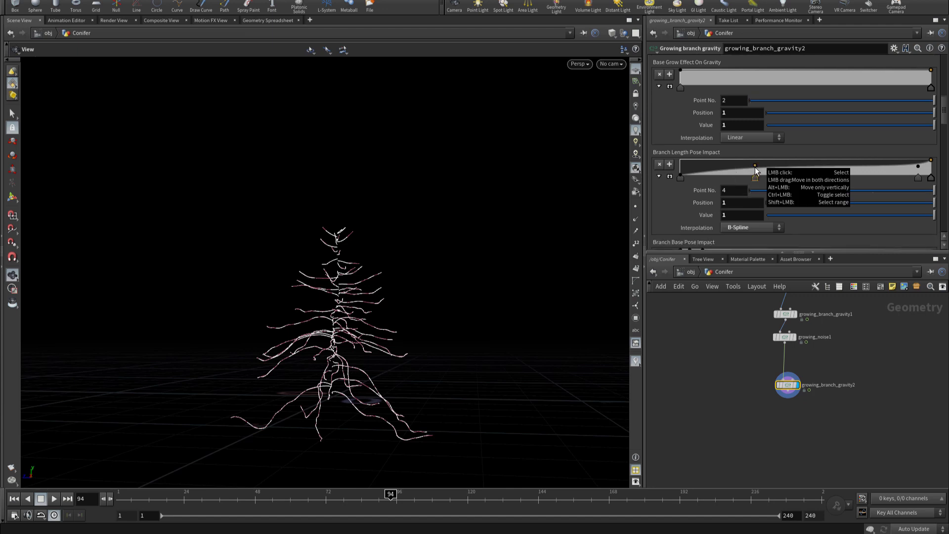
{"action": "scroll", "coordinate": [700, 127], "scroll_direction": "up", "scroll_amount": 8}
{"action": "scroll", "coordinate": [698, 133], "scroll_direction": "up", "scroll_amount": 5}
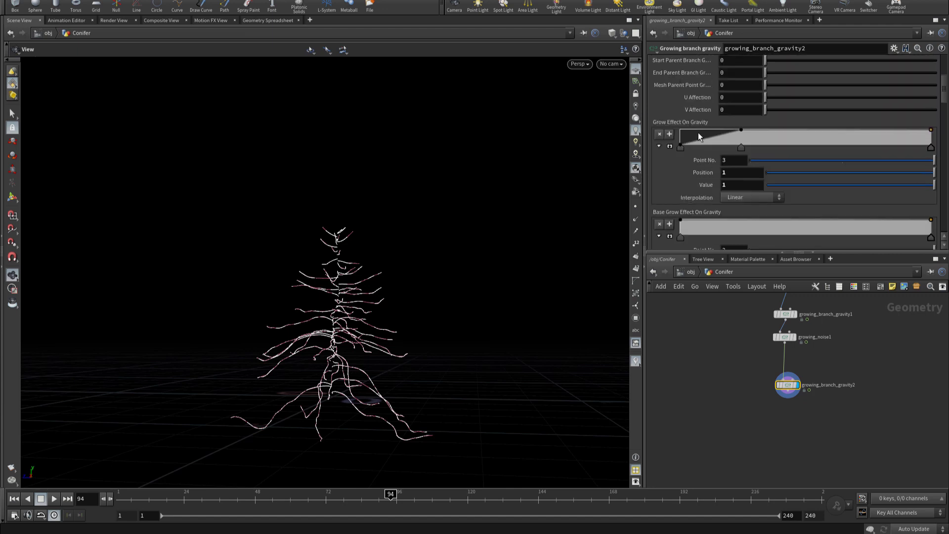
{"action": "left_click_drag", "start_coordinate": [693, 129], "coordinate": [700, 135]}
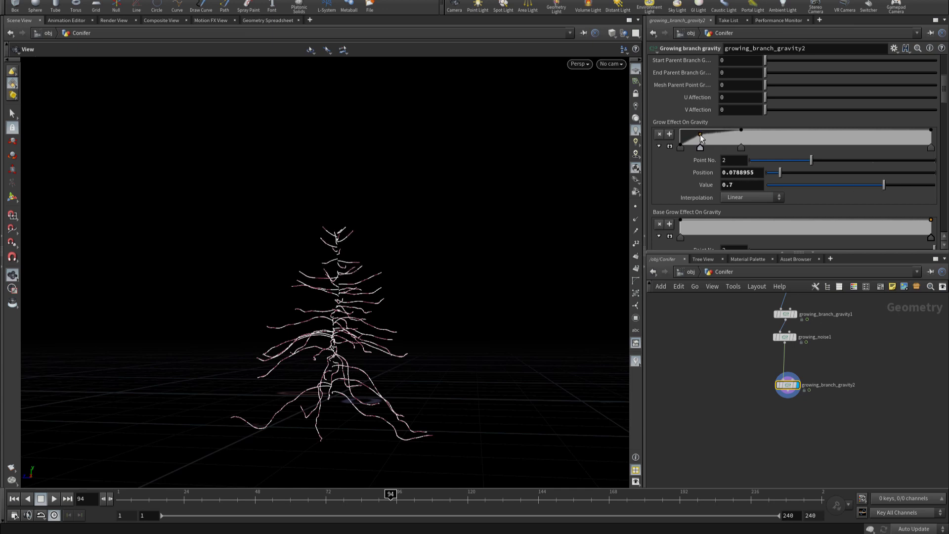
Step: Pull two Branch Base Pose Impact points down near the ramp's start
{"action": "scroll", "coordinate": [696, 138], "scroll_direction": "down", "scroll_amount": 5}
{"action": "scroll", "coordinate": [696, 139], "scroll_direction": "down", "scroll_amount": 5}
{"action": "scroll", "coordinate": [695, 138], "scroll_direction": "down", "scroll_amount": 5}
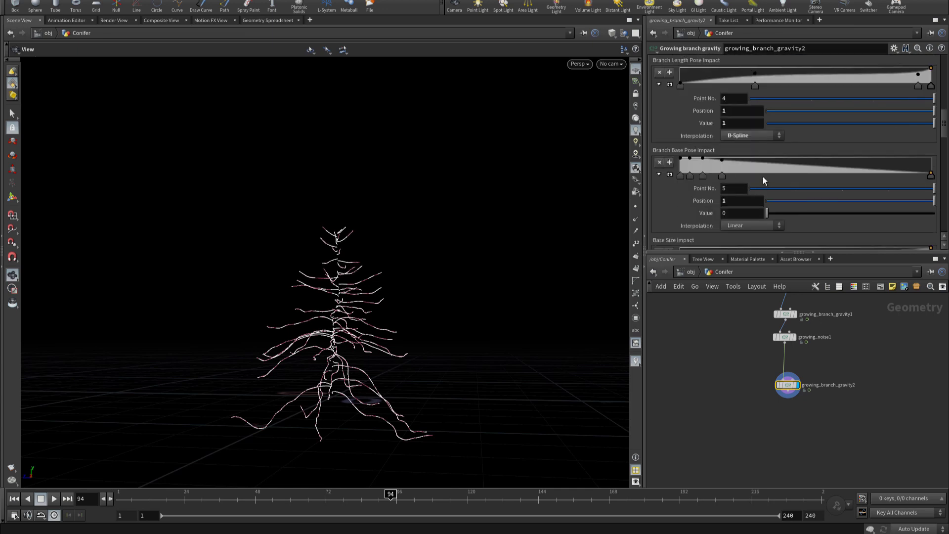
{"action": "left_click_drag", "start_coordinate": [722, 165], "coordinate": [718, 180]}
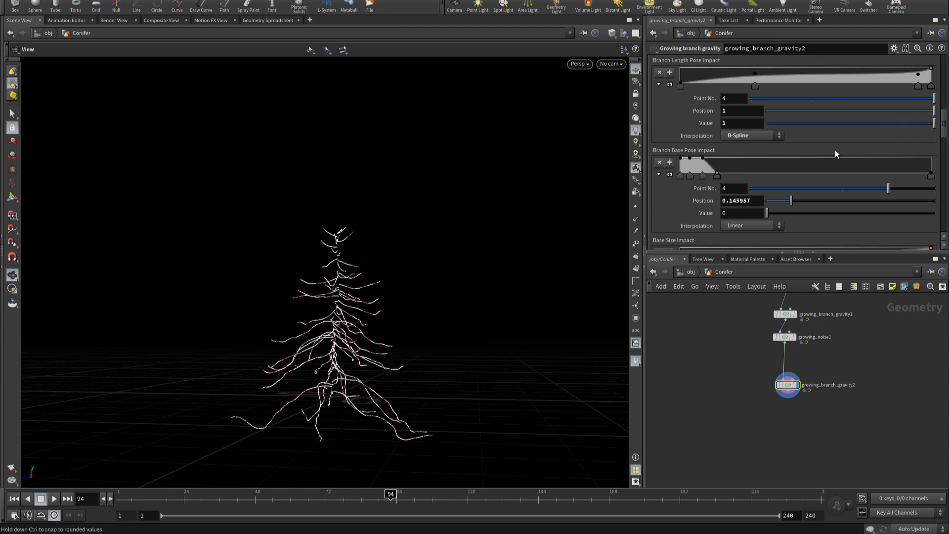
{"action": "mouse_move", "coordinate": [690, 159]}
{"action": "left_mouse_down"}
{"action": "mouse_move", "coordinate": [687, 171]}
{"action": "mouse_move", "coordinate": [691, 158]}
{"action": "left_mouse_up"}
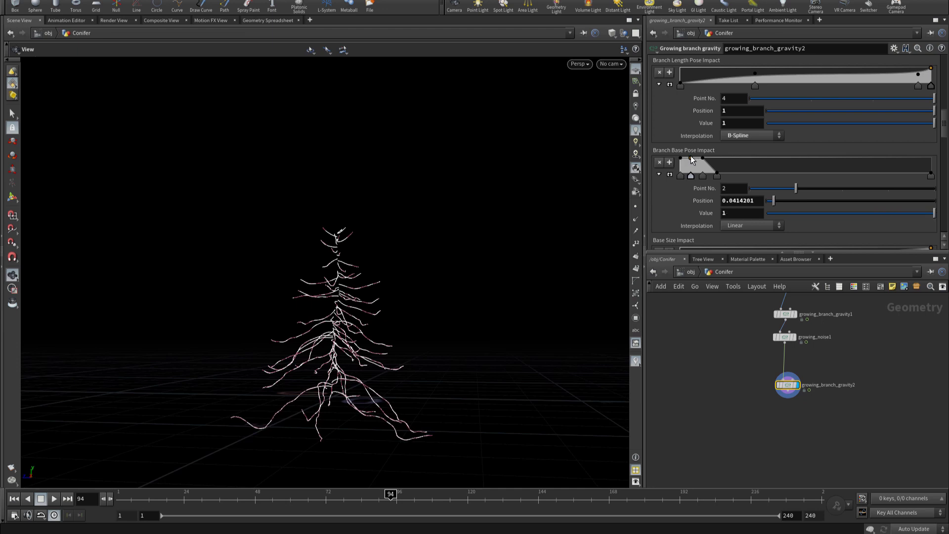
{"action": "left_click_drag", "start_coordinate": [943, 124], "coordinate": [943, 77]}
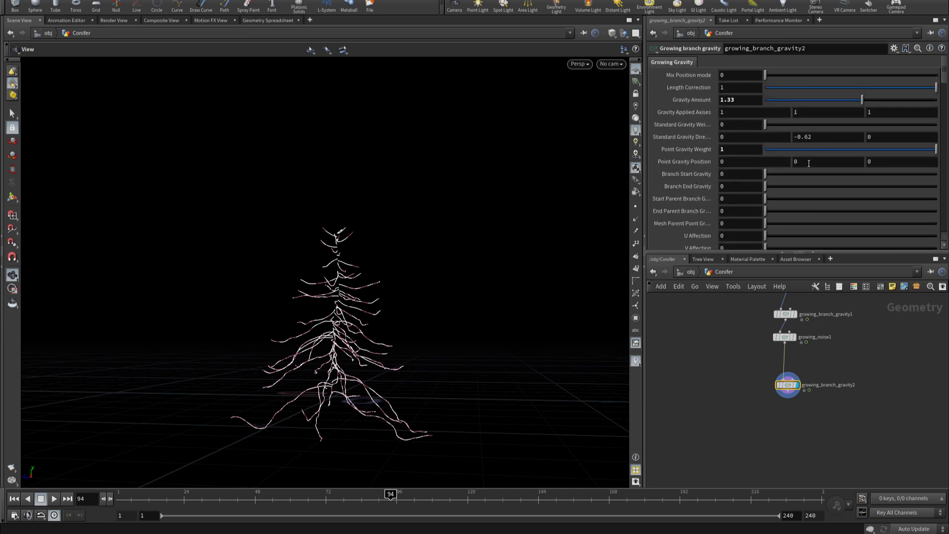
Step: Set Point Gravity Position Y to -3.1 and check the reshaped tree
{"action": "middle_click_drag", "start_coordinate": [814, 163], "coordinate": [785, 162]}
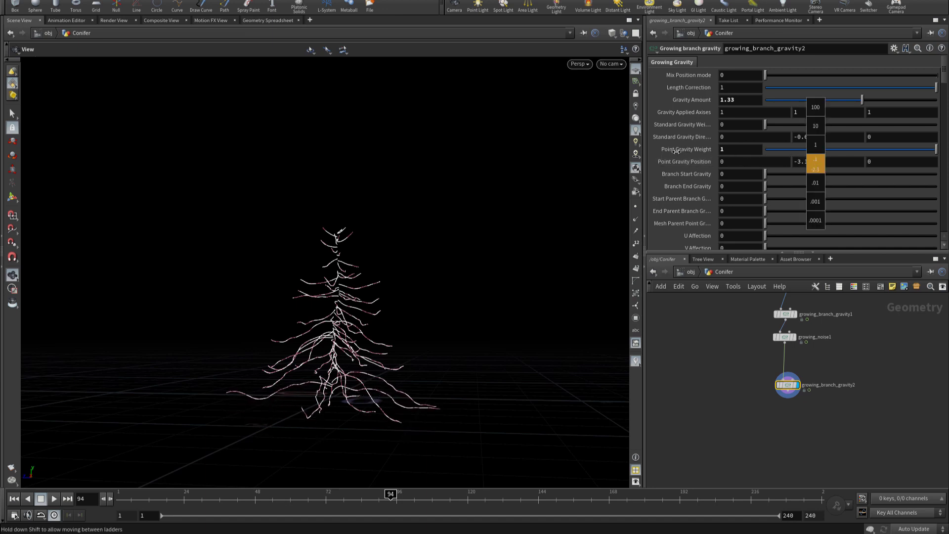
{"action": "middle_click_drag", "start_coordinate": [676, 151], "coordinate": [676, 151]}
{"action": "left_click_drag", "start_coordinate": [346, 401], "coordinate": [360, 307]}
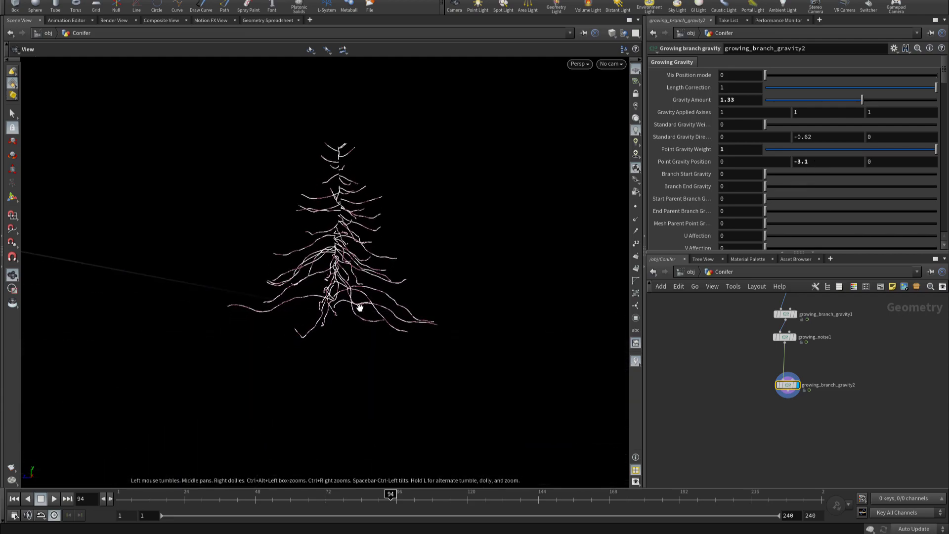
Step: Move a Branch Length Pose Impact key to 0.19
{"action": "mouse_move", "coordinate": [310, 326]}
{"action": "left_mouse_down"}
{"action": "mouse_move", "coordinate": [351, 339]}
{"action": "mouse_move", "coordinate": [494, 333]}
{"action": "mouse_move", "coordinate": [271, 333]}
{"action": "mouse_move", "coordinate": [253, 319]}
{"action": "mouse_move", "coordinate": [269, 349]}
{"action": "left_mouse_up"}
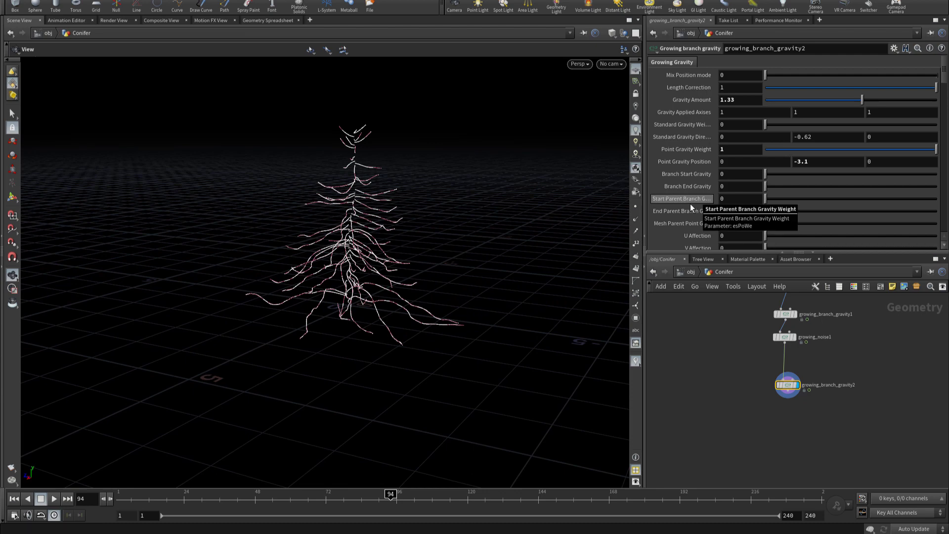
{"action": "scroll", "coordinate": [689, 203], "scroll_direction": "down", "scroll_amount": 2}
{"action": "scroll", "coordinate": [688, 203], "scroll_direction": "up", "scroll_amount": 2}
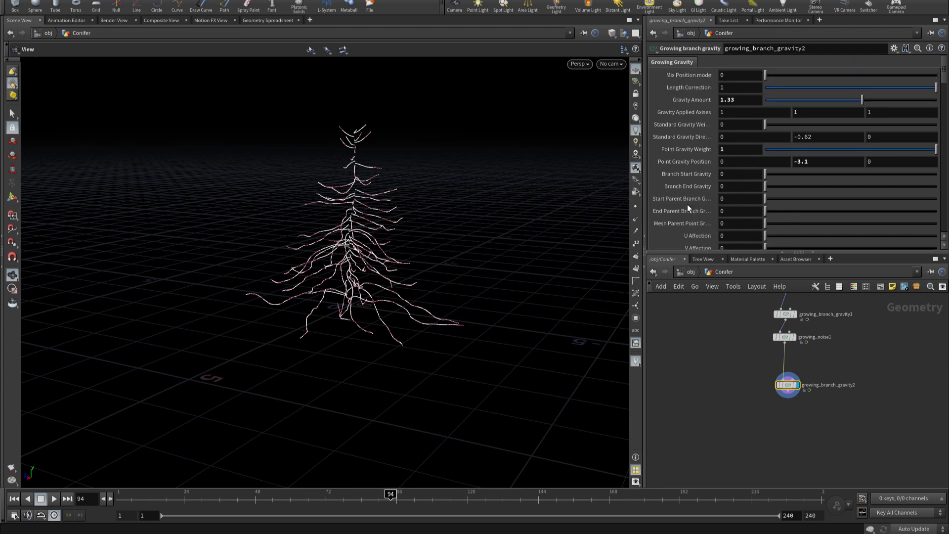
{"action": "scroll", "coordinate": [687, 204], "scroll_direction": "down", "scroll_amount": 2}
{"action": "scroll", "coordinate": [686, 203], "scroll_direction": "down", "scroll_amount": 3}
{"action": "scroll", "coordinate": [686, 203], "scroll_direction": "down", "scroll_amount": 3}
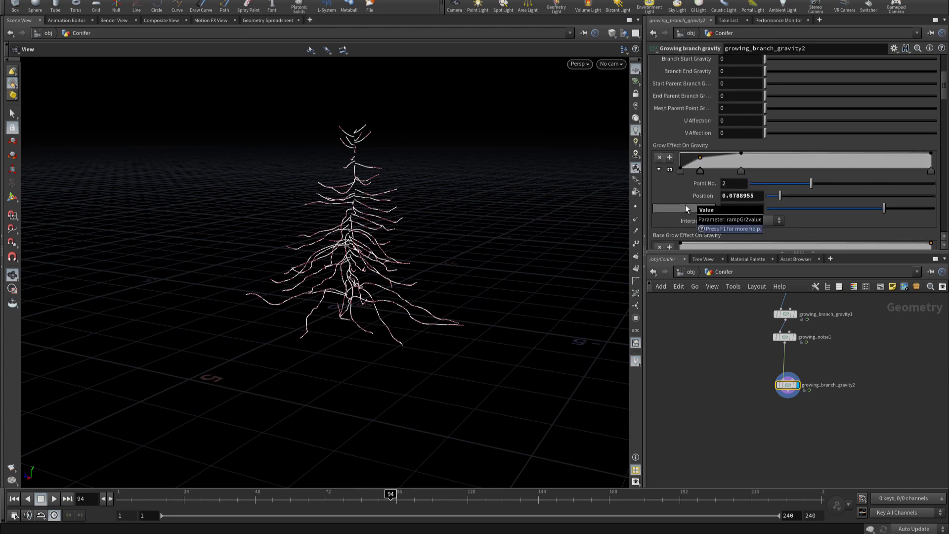
{"action": "scroll", "coordinate": [685, 205], "scroll_direction": "down", "scroll_amount": 5}
{"action": "scroll", "coordinate": [684, 205], "scroll_direction": "down", "scroll_amount": 5}
{"action": "scroll", "coordinate": [684, 205], "scroll_direction": "down", "scroll_amount": 5}
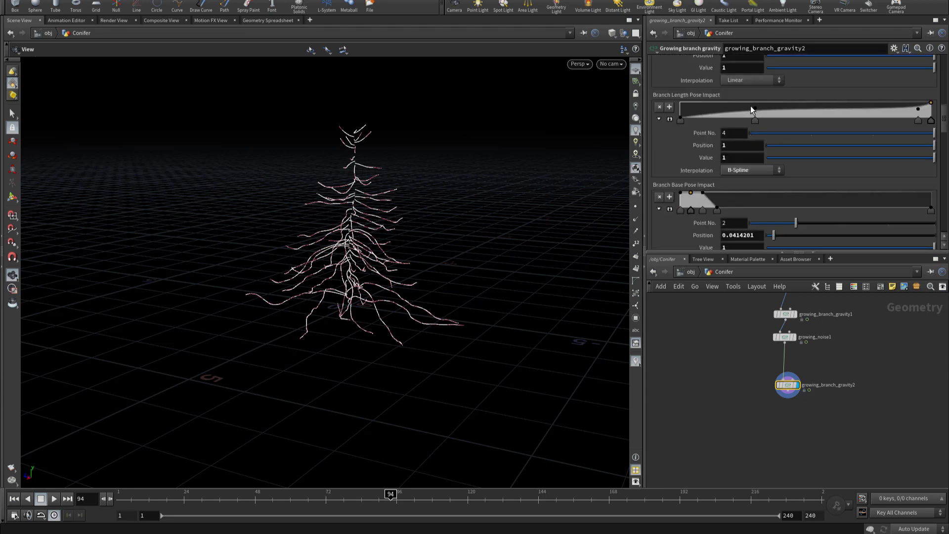
{"action": "left_click_drag", "start_coordinate": [732, 100], "coordinate": [728, 101]}
Step: Shift a Branch Base Pose Impact key further right
{"action": "mouse_move", "coordinate": [449, 243]}
{"action": "left_mouse_down"}
{"action": "mouse_move", "coordinate": [458, 204]}
{"action": "mouse_move", "coordinate": [440, 208]}
{"action": "mouse_move", "coordinate": [447, 216]}
{"action": "left_mouse_up"}
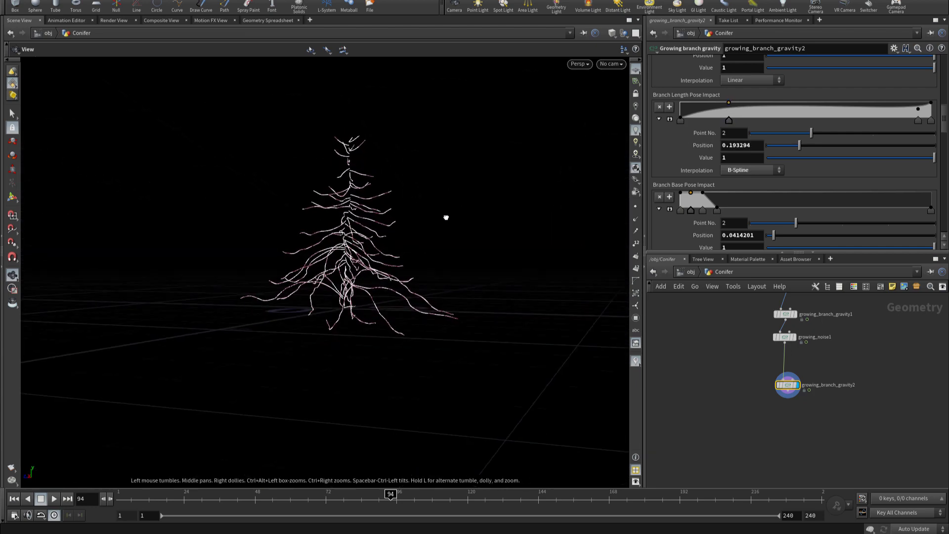
{"action": "mouse_move", "coordinate": [717, 211]}
{"action": "left_mouse_down"}
{"action": "mouse_move", "coordinate": [778, 210]}
{"action": "mouse_move", "coordinate": [752, 212]}
{"action": "left_mouse_up"}
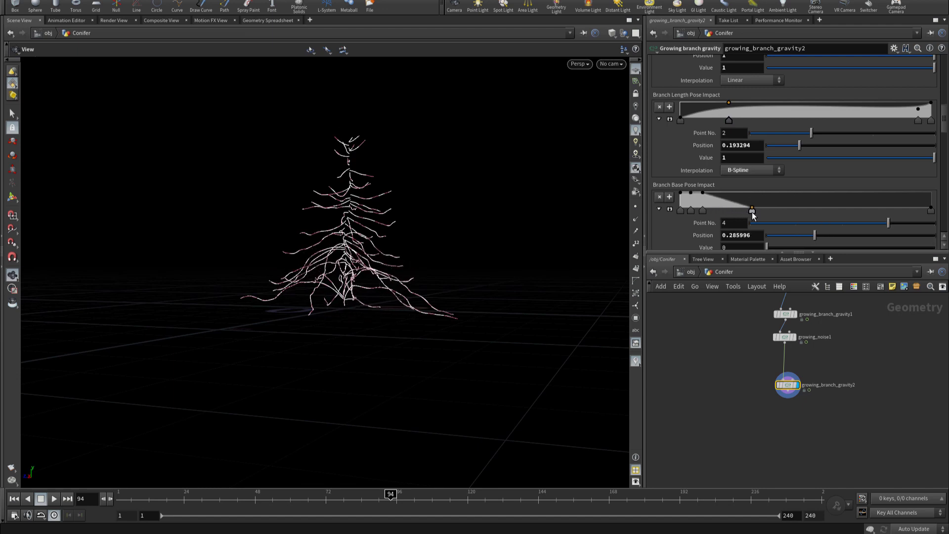
{"action": "mouse_move", "coordinate": [366, 254]}
{"action": "left_mouse_down"}
{"action": "mouse_move", "coordinate": [423, 225]}
{"action": "mouse_move", "coordinate": [335, 252]}
{"action": "mouse_move", "coordinate": [468, 243]}
{"action": "left_mouse_up"}
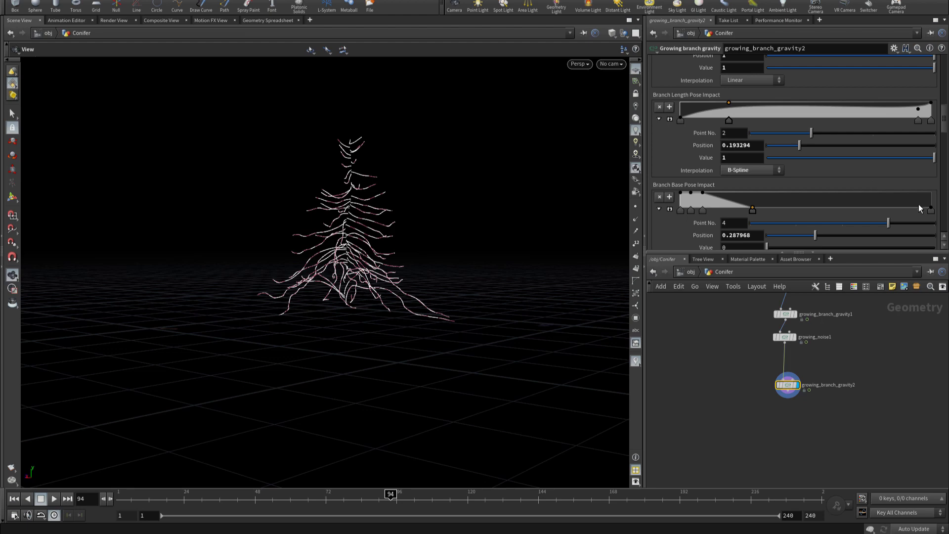
Step: Set the first Branch Base Pose Impact key's interpolation to B-Spline
{"action": "left_click", "coordinate": [931, 210]}
{"action": "left_click", "coordinate": [679, 211]}
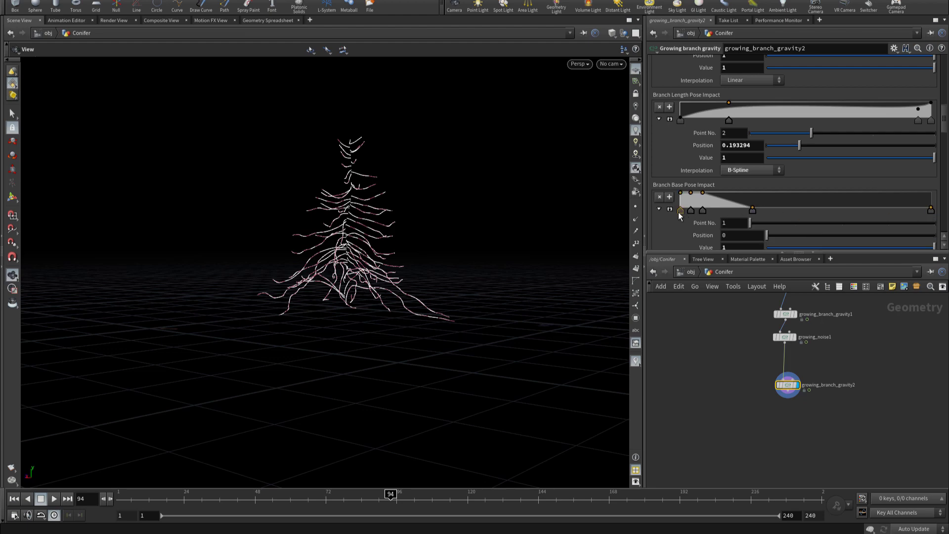
{"action": "scroll", "coordinate": [692, 222], "scroll_direction": "down", "scroll_amount": 2}
{"action": "left_click", "coordinate": [750, 202]}
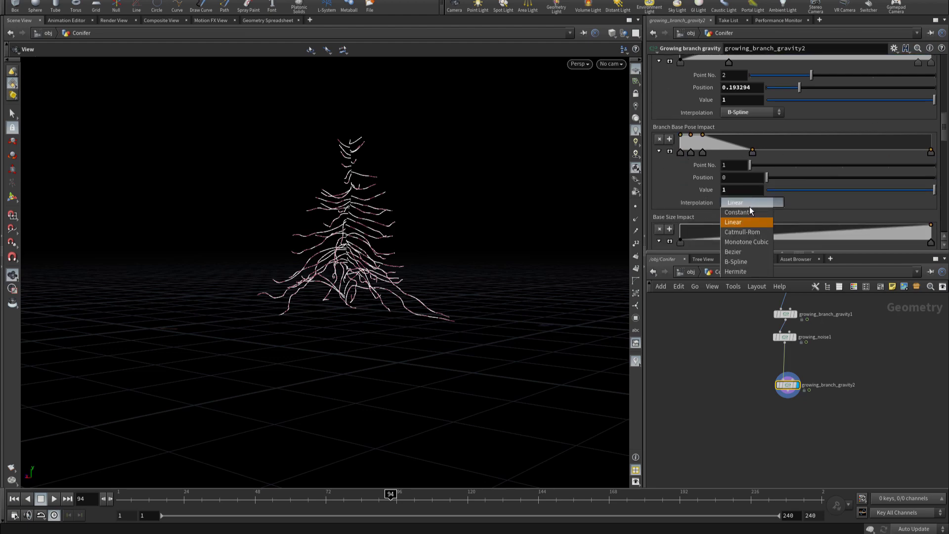
{"action": "left_click", "coordinate": [734, 264]}
{"action": "mouse_move", "coordinate": [374, 295]}
{"action": "left_mouse_down"}
{"action": "mouse_move", "coordinate": [426, 243]}
{"action": "mouse_move", "coordinate": [563, 245]}
{"action": "mouse_move", "coordinate": [455, 267]}
{"action": "left_mouse_up"}
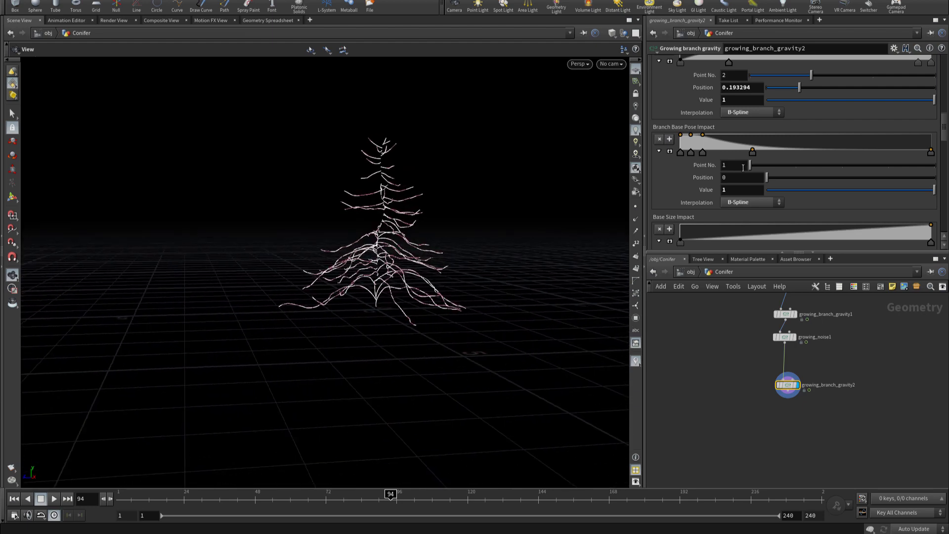
{"action": "scroll", "coordinate": [817, 347], "scroll_direction": "up", "scroll_amount": 3}
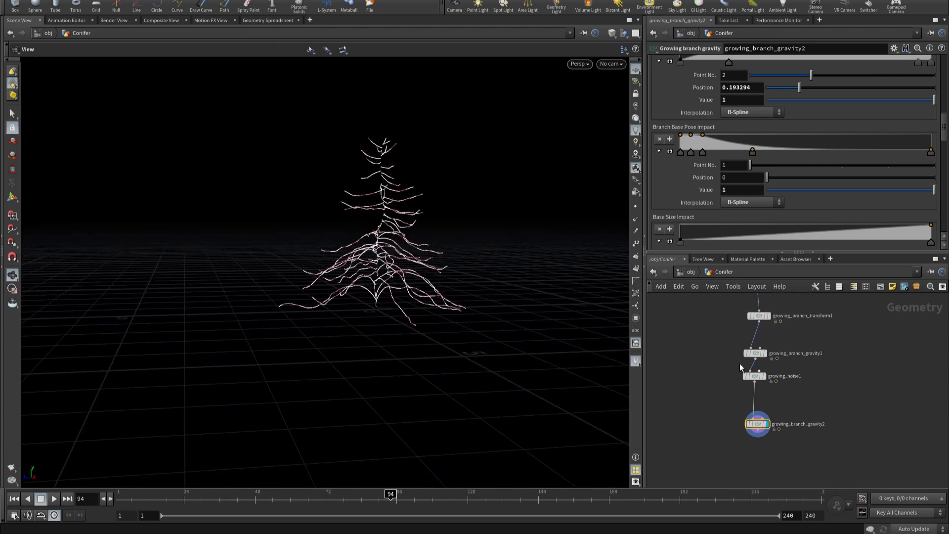
Step: On growing_branch_gravity1, pull the first Branch Base Pose Impact key to 0 and add a key near the start
{"action": "left_click", "coordinate": [798, 357]}
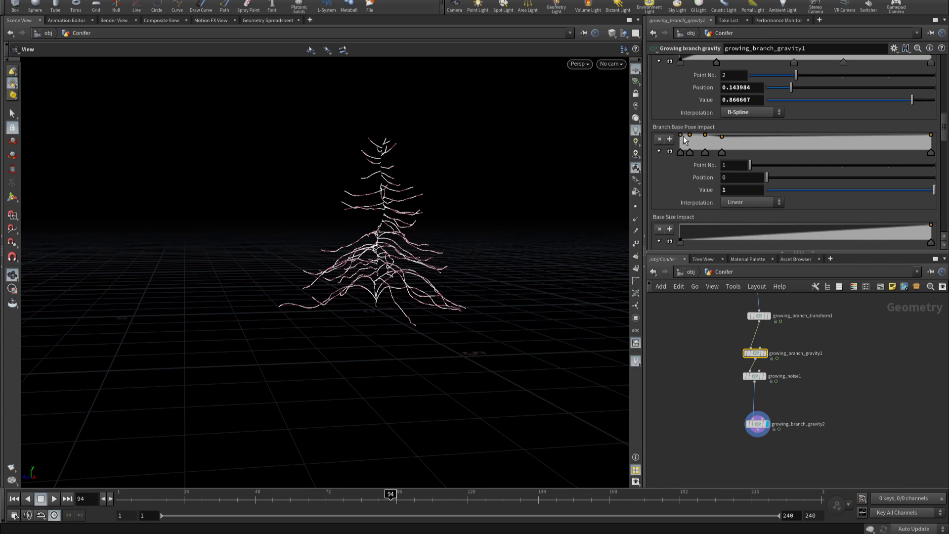
{"action": "left_click_drag", "start_coordinate": [681, 139], "coordinate": [675, 146]}
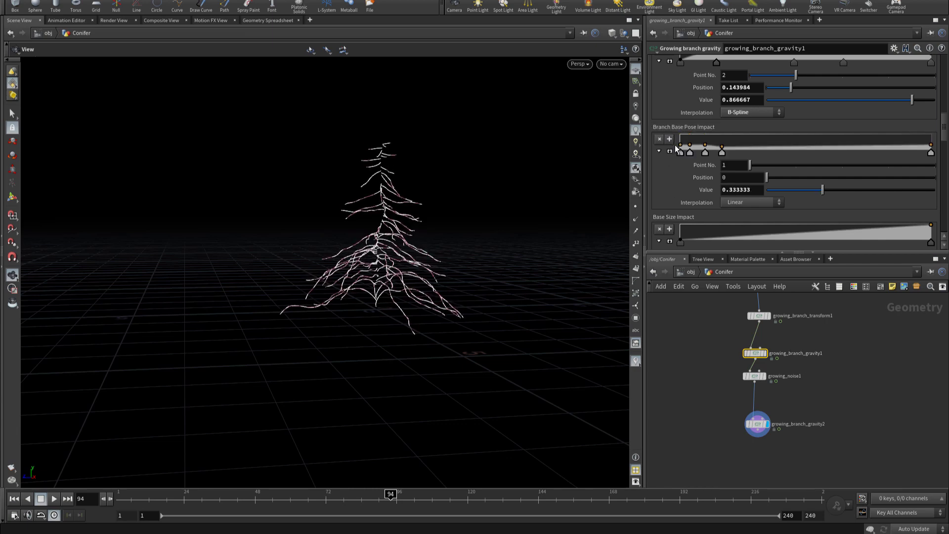
{"action": "key", "text": "ctrl+z"}
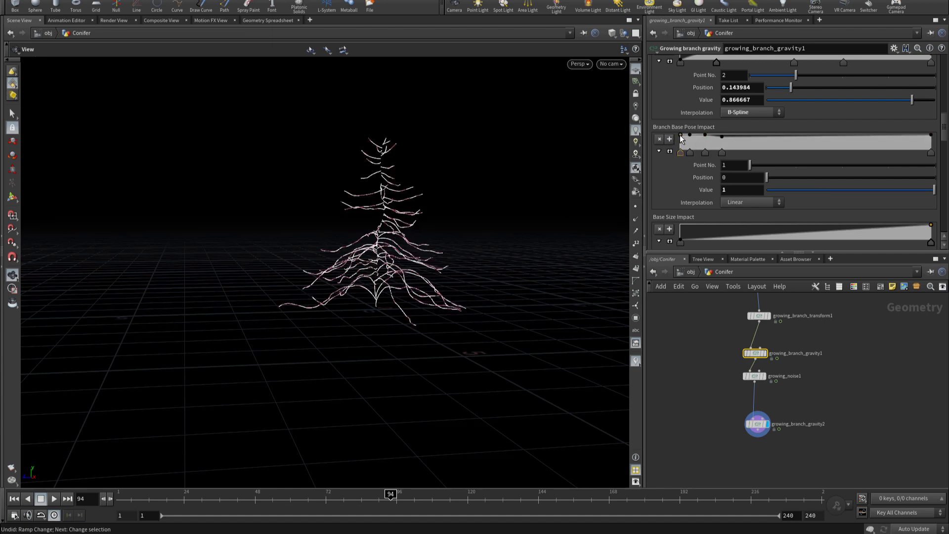
{"action": "left_click_drag", "start_coordinate": [680, 138], "coordinate": [675, 152]}
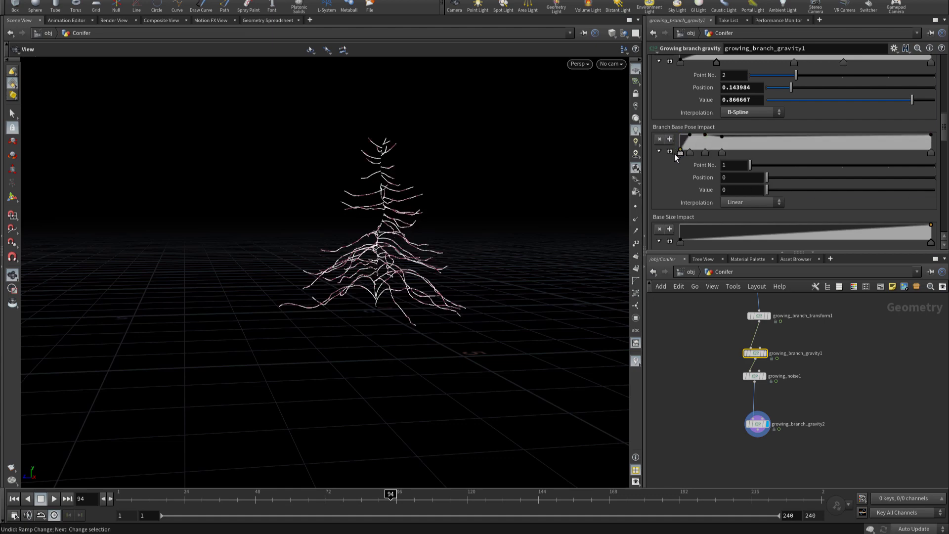
{"action": "left_click_drag", "start_coordinate": [689, 145], "coordinate": [691, 155]}
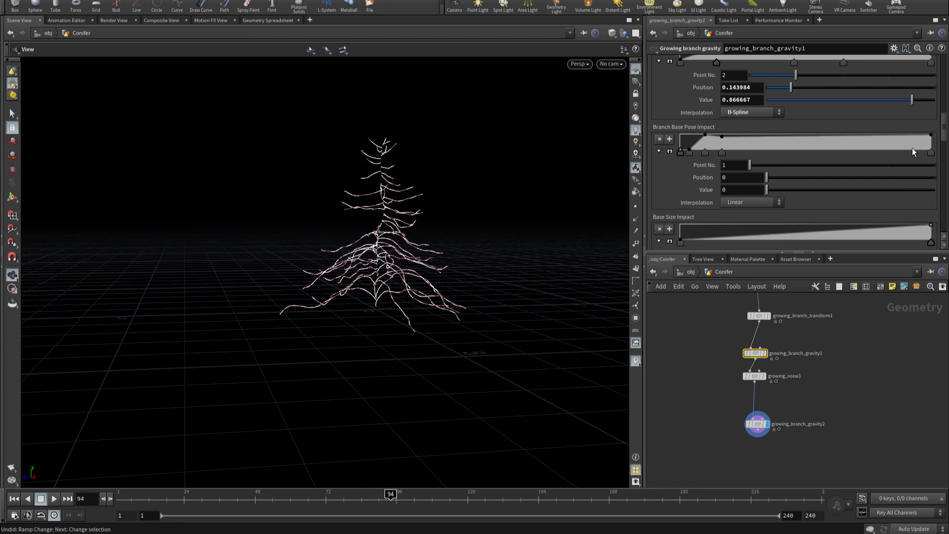
Step: Set the last key's interpolation to B-Spline and raise the third key to value 1
{"action": "left_click", "coordinate": [931, 154]}
{"action": "left_click", "coordinate": [751, 203]}
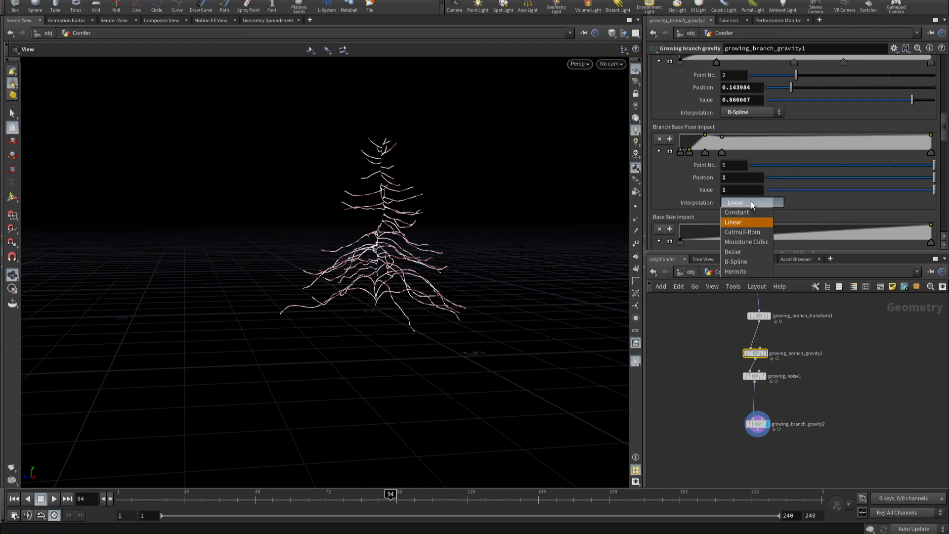
{"action": "left_click", "coordinate": [743, 265]}
{"action": "mouse_move", "coordinate": [402, 247]}
{"action": "left_mouse_down"}
{"action": "mouse_move", "coordinate": [494, 233]}
{"action": "mouse_move", "coordinate": [586, 234]}
{"action": "mouse_move", "coordinate": [491, 233]}
{"action": "mouse_move", "coordinate": [447, 286]}
{"action": "mouse_move", "coordinate": [523, 292]}
{"action": "mouse_move", "coordinate": [214, 296]}
{"action": "mouse_move", "coordinate": [307, 277]}
{"action": "mouse_move", "coordinate": [316, 262]}
{"action": "left_mouse_up"}
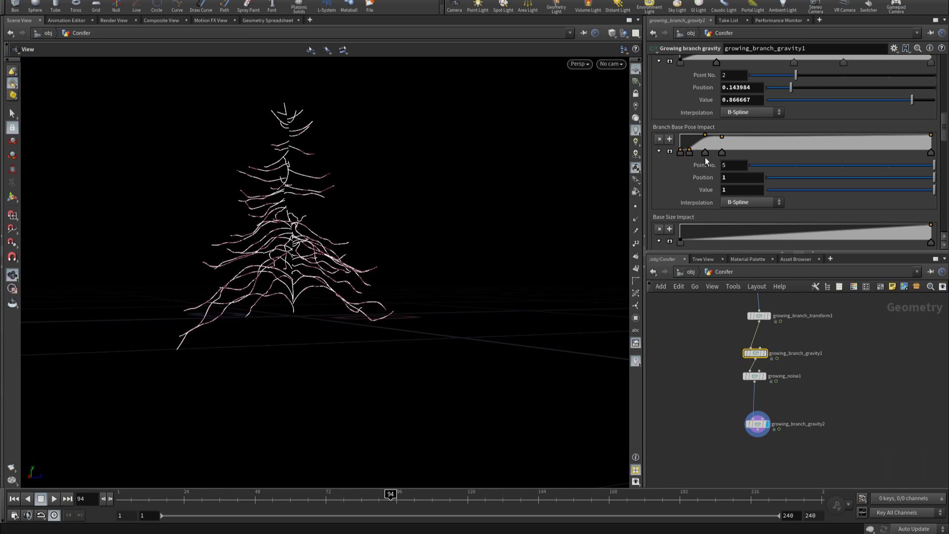
{"action": "left_click", "coordinate": [705, 152]}
{"action": "left_click_drag", "start_coordinate": [704, 143], "coordinate": [703, 135]}
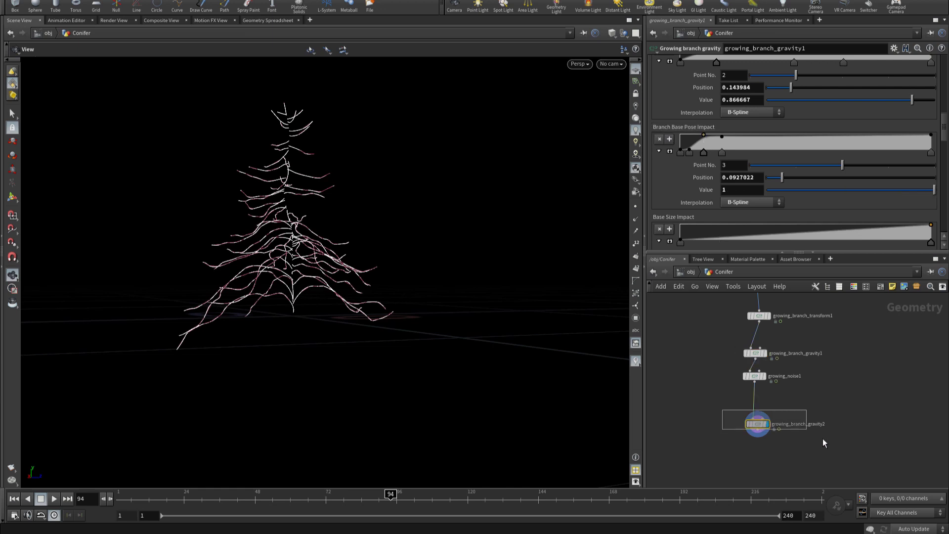
Step: Raise growing_branch_gravity2's Gravity Amount from 1.33 to about 2.49 and inspect the droop
{"action": "left_click", "coordinate": [756, 423]}
{"action": "scroll", "coordinate": [737, 182], "scroll_direction": "up", "scroll_amount": 2}
{"action": "scroll", "coordinate": [737, 183], "scroll_direction": "up", "scroll_amount": 3}
{"action": "scroll", "coordinate": [738, 183], "scroll_direction": "up", "scroll_amount": 3}
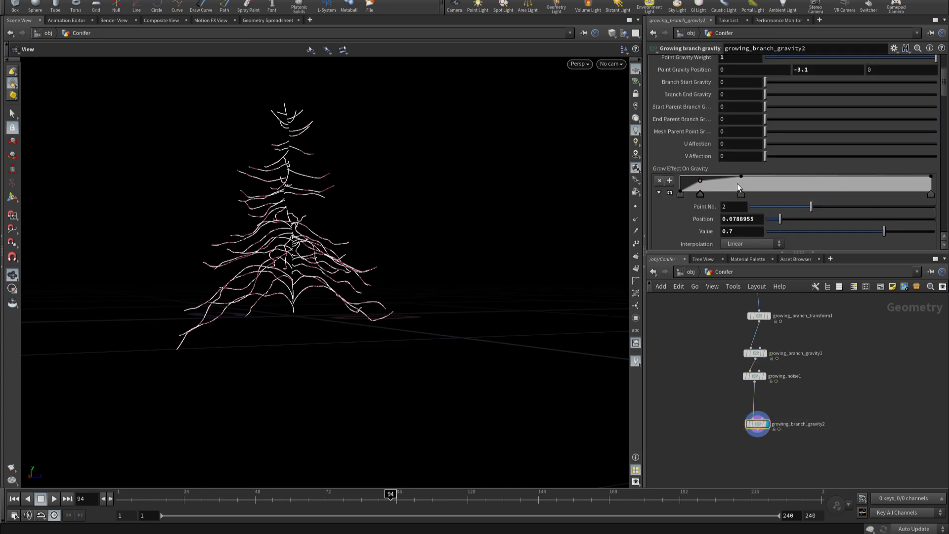
{"action": "scroll", "coordinate": [737, 183], "scroll_direction": "up", "scroll_amount": 3}
{"action": "left_click_drag", "start_coordinate": [864, 91], "coordinate": [873, 99]}
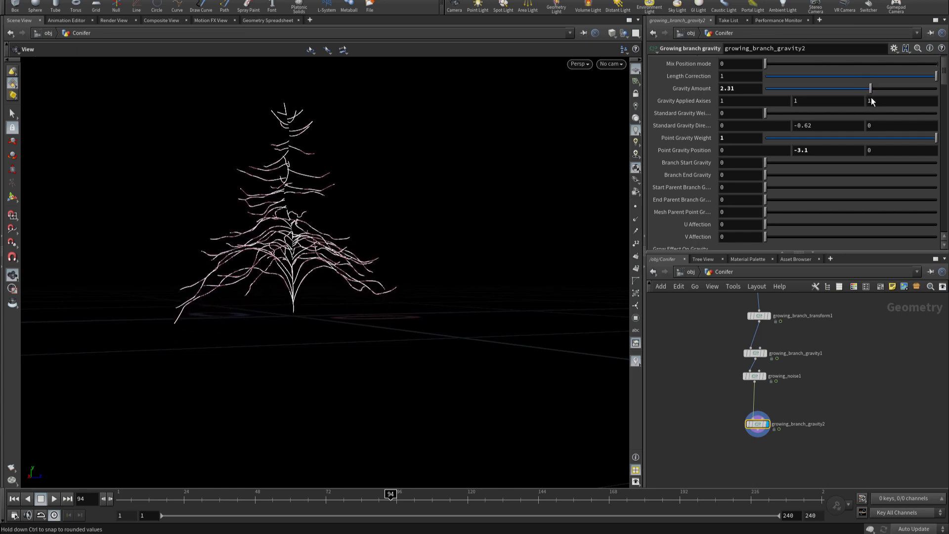
{"action": "left_click_drag", "start_coordinate": [250, 324], "coordinate": [170, 311]}
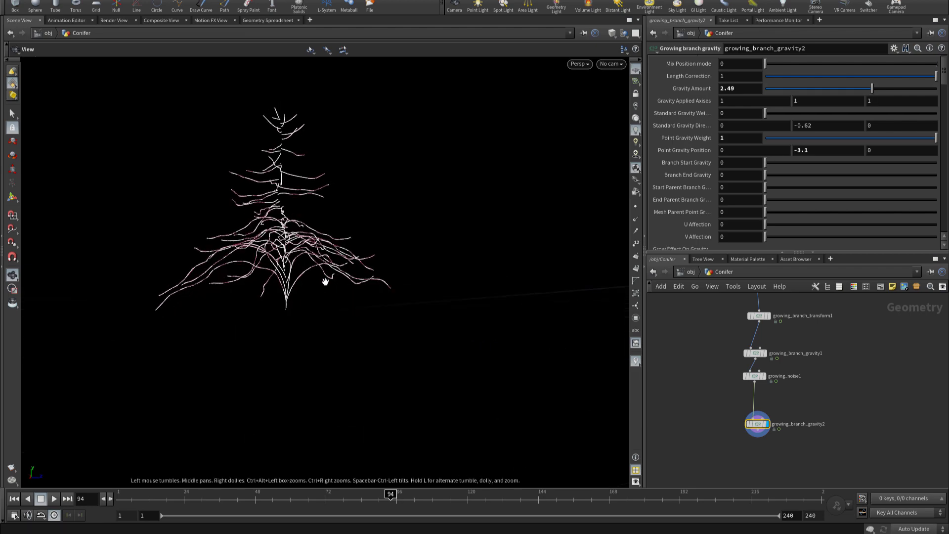
{"action": "left_click_drag", "start_coordinate": [326, 282], "coordinate": [313, 297]}
{"action": "scroll", "coordinate": [746, 197], "scroll_direction": "down", "scroll_amount": 5}
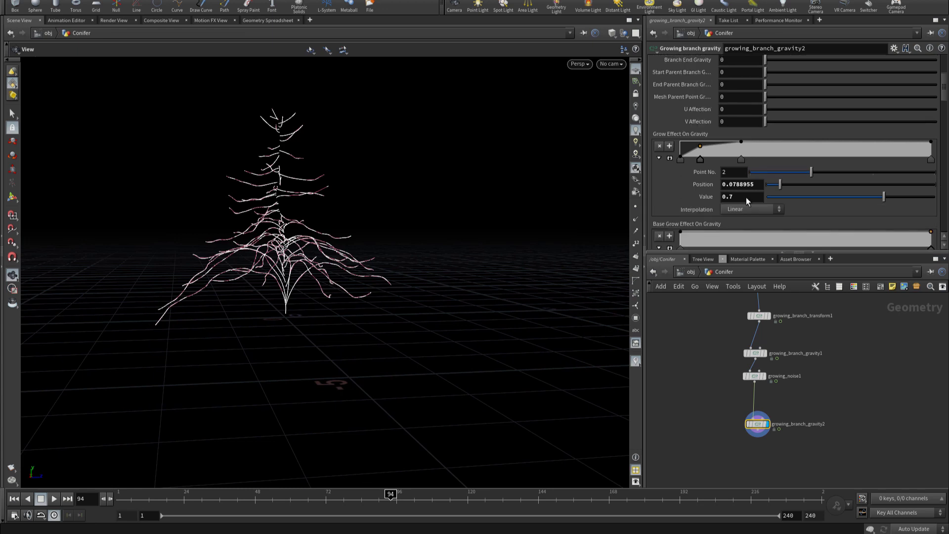
{"action": "scroll", "coordinate": [746, 198], "scroll_direction": "down", "scroll_amount": 2}
{"action": "scroll", "coordinate": [745, 198], "scroll_direction": "down", "scroll_amount": 2}
{"action": "scroll", "coordinate": [745, 197], "scroll_direction": "down", "scroll_amount": 2}
{"action": "scroll", "coordinate": [745, 195], "scroll_direction": "down", "scroll_amount": 2}
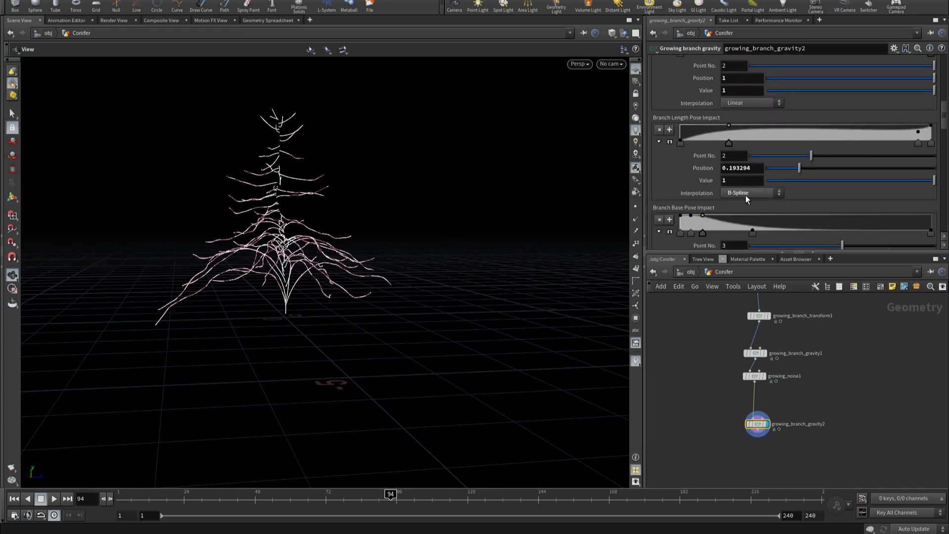
{"action": "scroll", "coordinate": [745, 195], "scroll_direction": "down", "scroll_amount": 2}
{"action": "scroll", "coordinate": [744, 195], "scroll_direction": "down", "scroll_amount": 2}
{"action": "scroll", "coordinate": [734, 196], "scroll_direction": "down", "scroll_amount": 1}
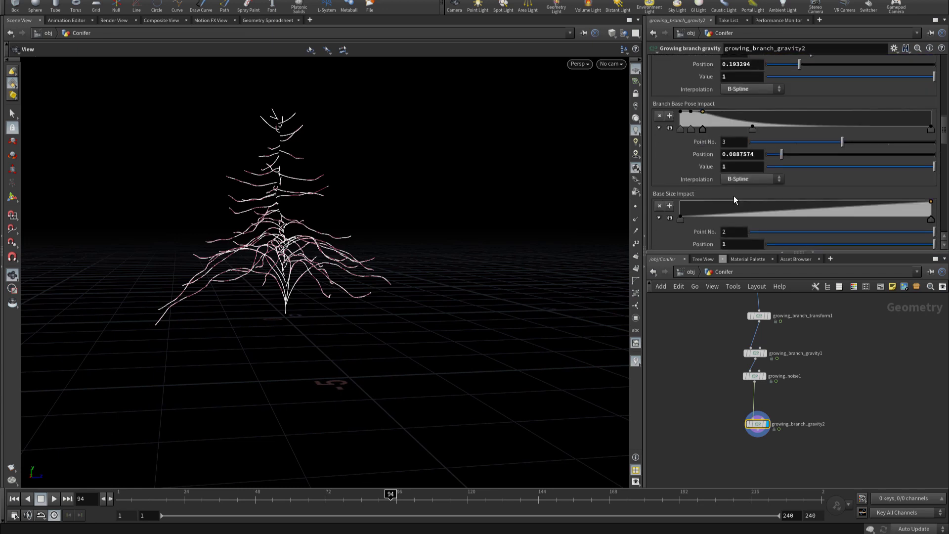
{"action": "scroll", "coordinate": [733, 196], "scroll_direction": "down", "scroll_amount": 2}
{"action": "scroll", "coordinate": [731, 196], "scroll_direction": "down", "scroll_amount": 2}
{"action": "scroll", "coordinate": [728, 196], "scroll_direction": "down", "scroll_amount": 2}
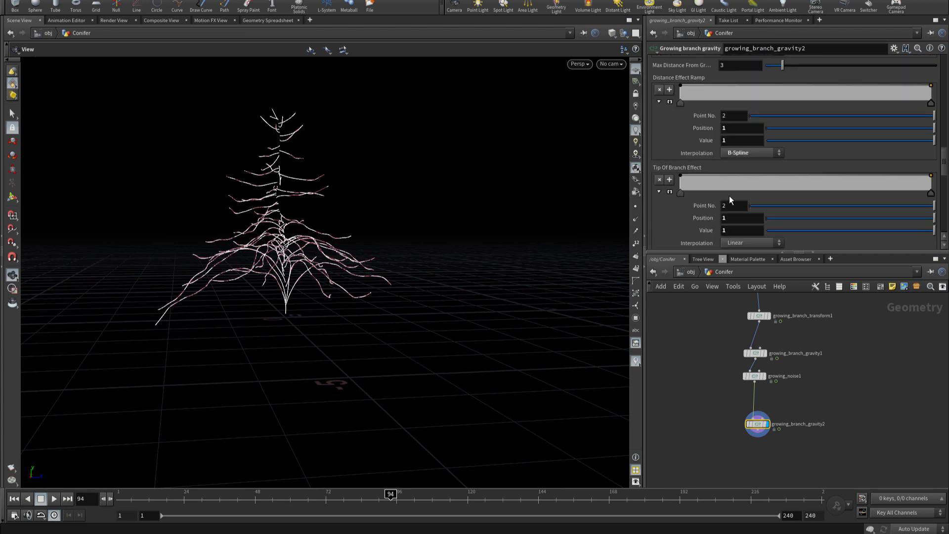
Step: Lower the Tip Of Branch Effect start, drop its end to 0, and add a key near the start
{"action": "mouse_move", "coordinate": [680, 176]}
{"action": "left_mouse_down"}
{"action": "mouse_move", "coordinate": [676, 194]}
{"action": "mouse_move", "coordinate": [675, 173]}
{"action": "left_mouse_up"}
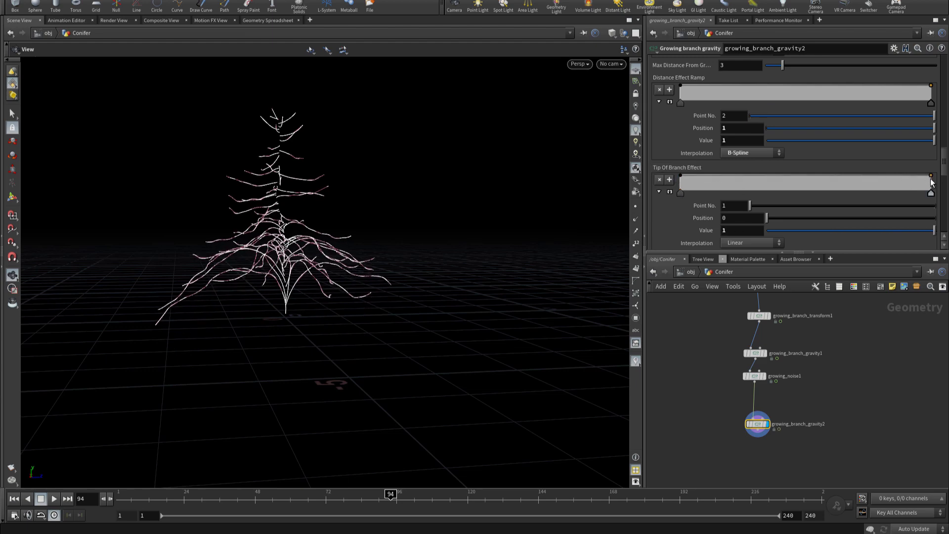
{"action": "left_click_drag", "start_coordinate": [931, 179], "coordinate": [933, 199]}
{"action": "left_click_drag", "start_coordinate": [210, 325], "coordinate": [214, 303]}
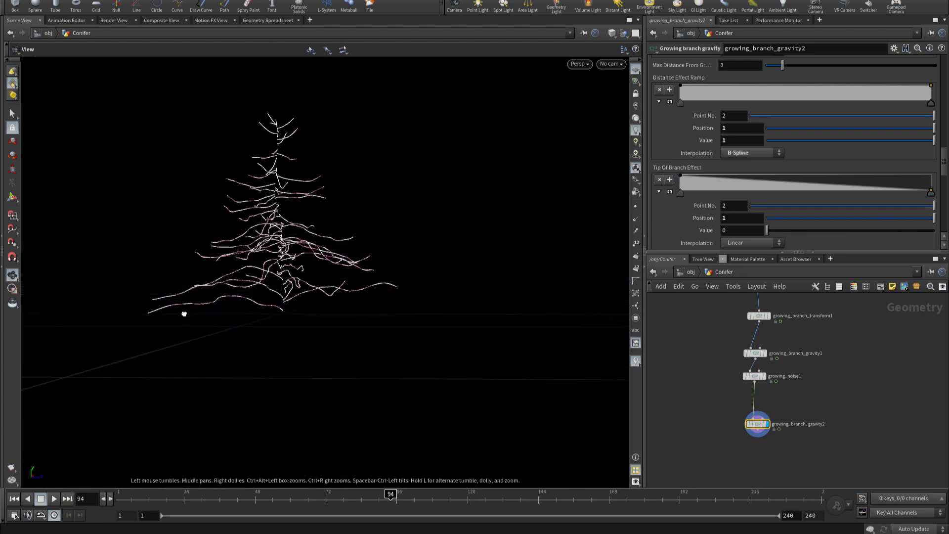
{"action": "left_click_drag", "start_coordinate": [698, 185], "coordinate": [697, 182]}
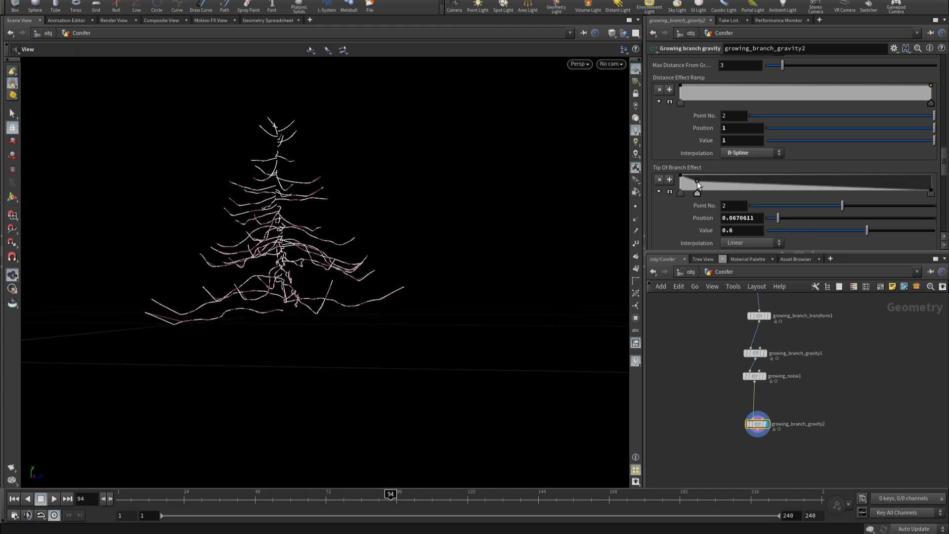
Step: Set the Tip Of Branch Effect ramp interpolation to B-Spline
{"action": "left_click", "coordinate": [681, 195]}
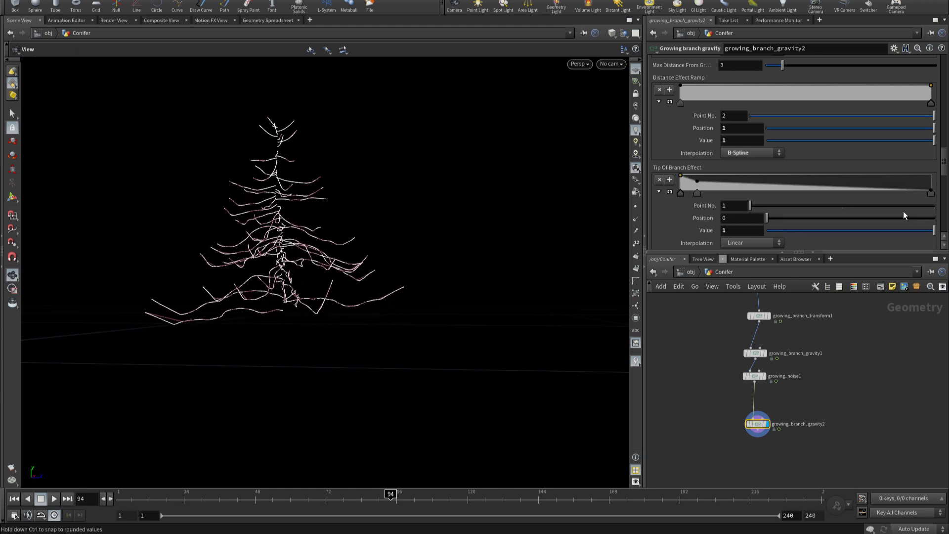
{"action": "left_click", "coordinate": [932, 193]}
{"action": "left_click", "coordinate": [740, 241]}
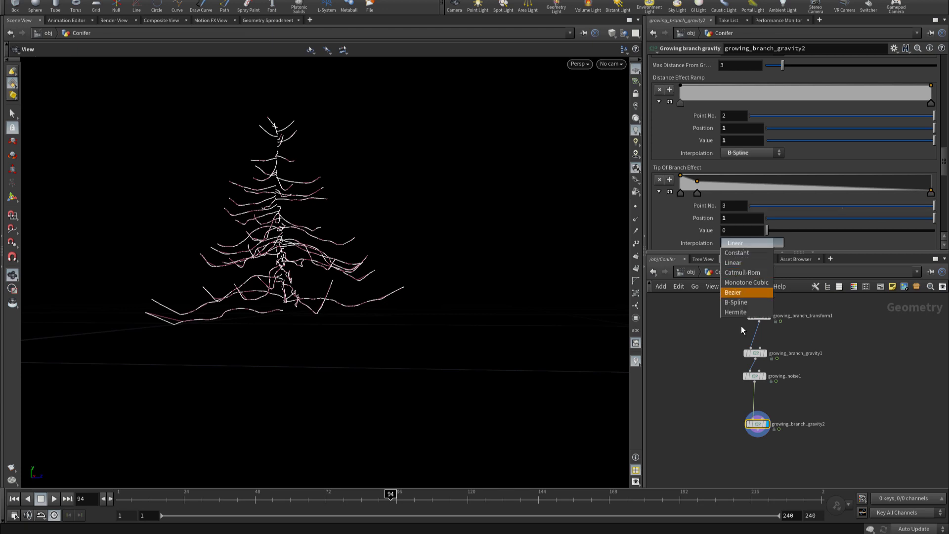
{"action": "left_click", "coordinate": [741, 312]}
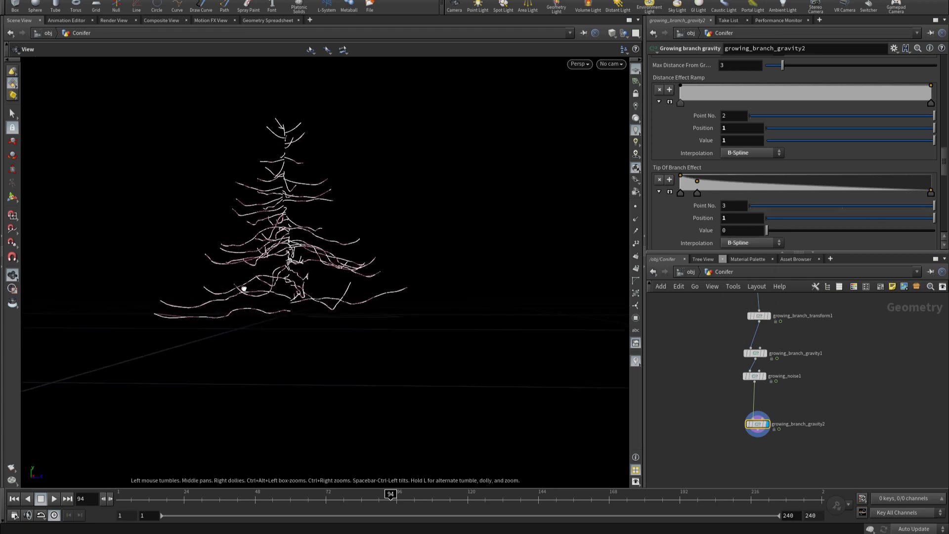
Step: Add a Tip Of Branch Effect key at about position 0.124, value 0.5
{"action": "left_click_drag", "start_coordinate": [233, 286], "coordinate": [252, 283]}
{"action": "left_click", "coordinate": [707, 191]}
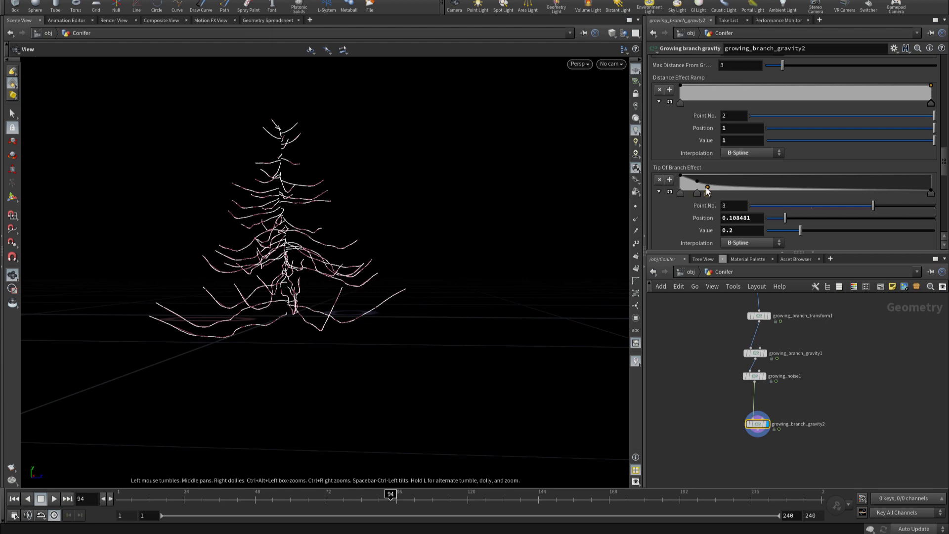
{"action": "left_click_drag", "start_coordinate": [707, 190], "coordinate": [711, 182]}
{"action": "mouse_move", "coordinate": [189, 327]}
{"action": "left_mouse_down"}
{"action": "mouse_move", "coordinate": [222, 315]}
{"action": "mouse_move", "coordinate": [214, 331]}
{"action": "left_mouse_up"}
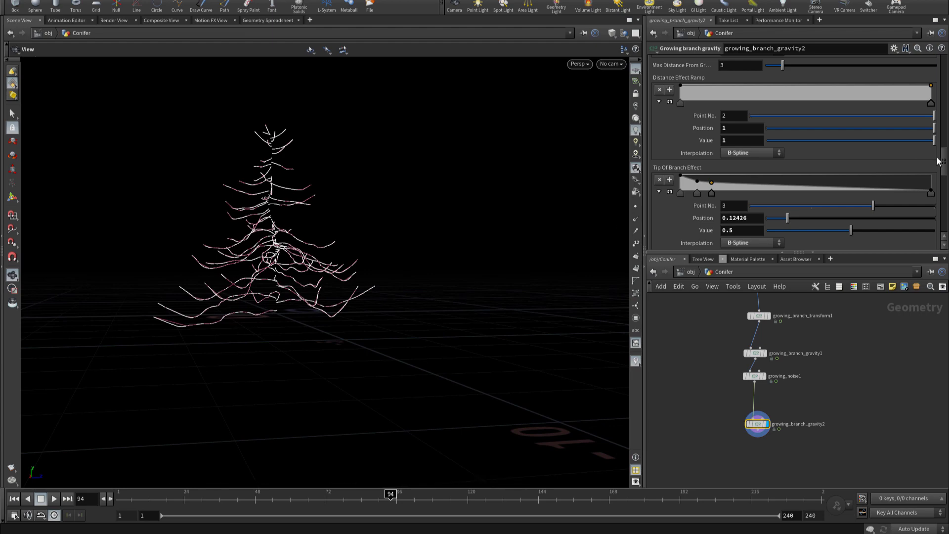
{"action": "left_click_drag", "start_coordinate": [942, 163], "coordinate": [943, 74]}
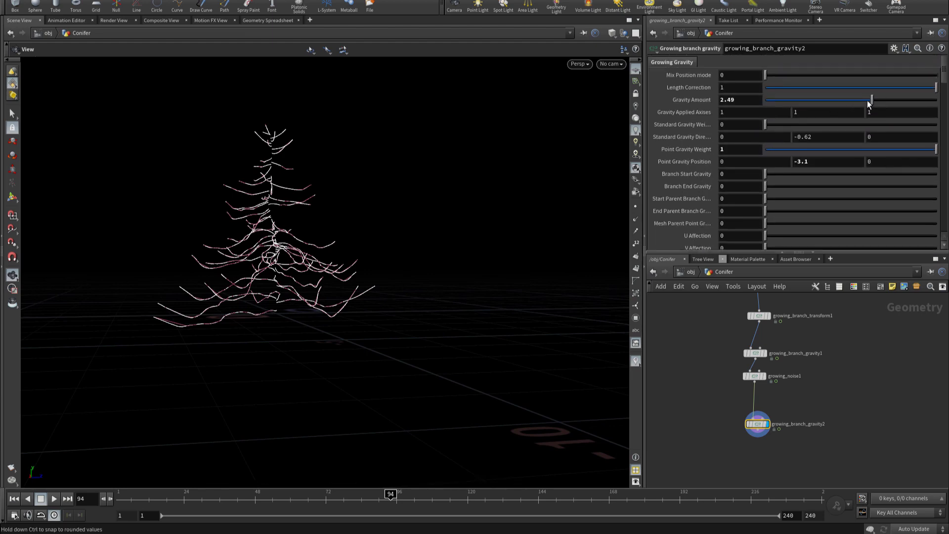
Step: Raise Gravity Amount to 3.41 and move growing_branch_gravity2 onto the wire above growing_noise1
{"action": "left_click_drag", "start_coordinate": [870, 103], "coordinate": [878, 100]}
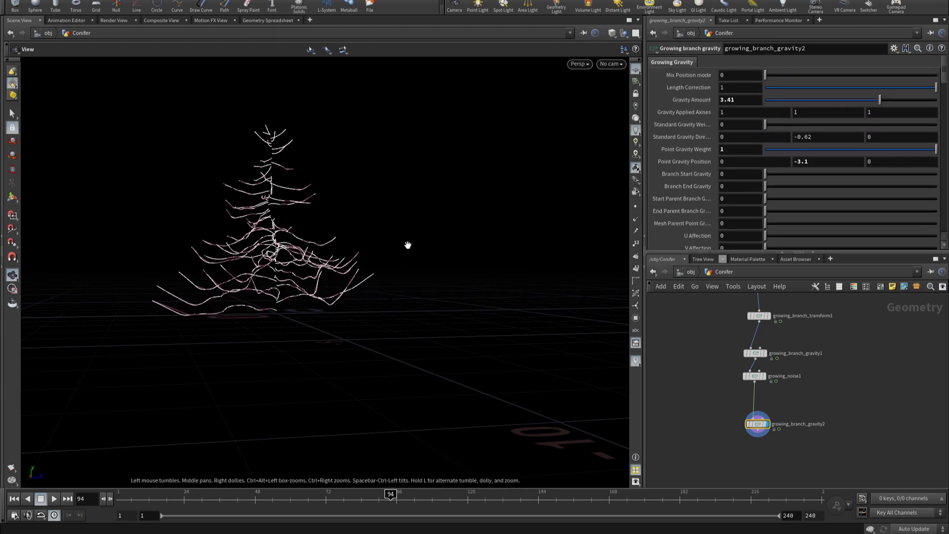
{"action": "mouse_move", "coordinate": [408, 245]}
{"action": "left_mouse_down"}
{"action": "mouse_move", "coordinate": [309, 236]}
{"action": "mouse_move", "coordinate": [383, 227]}
{"action": "mouse_move", "coordinate": [430, 237]}
{"action": "mouse_move", "coordinate": [415, 251]}
{"action": "mouse_move", "coordinate": [329, 258]}
{"action": "left_mouse_up"}
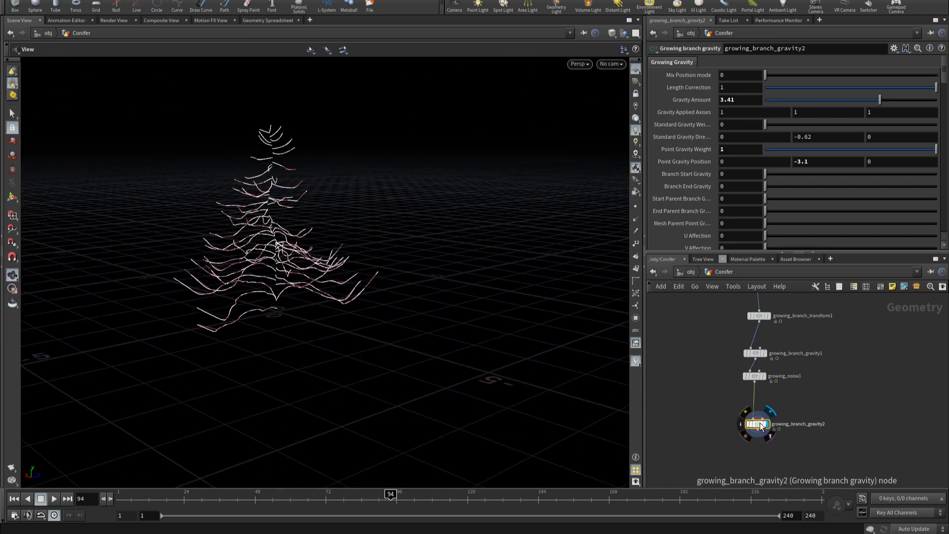
{"action": "left_click_drag", "start_coordinate": [761, 427], "coordinate": [755, 375]}
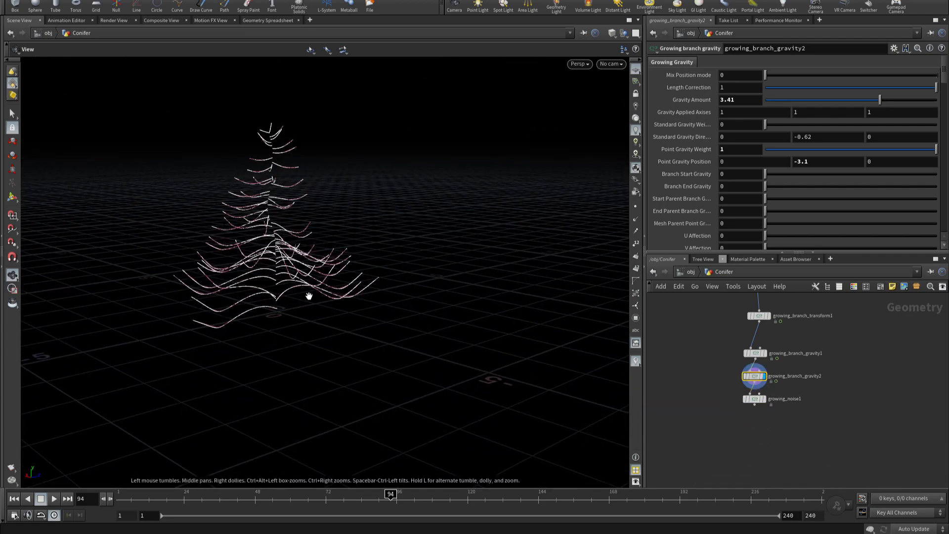
{"action": "left_click_drag", "start_coordinate": [309, 295], "coordinate": [316, 257]}
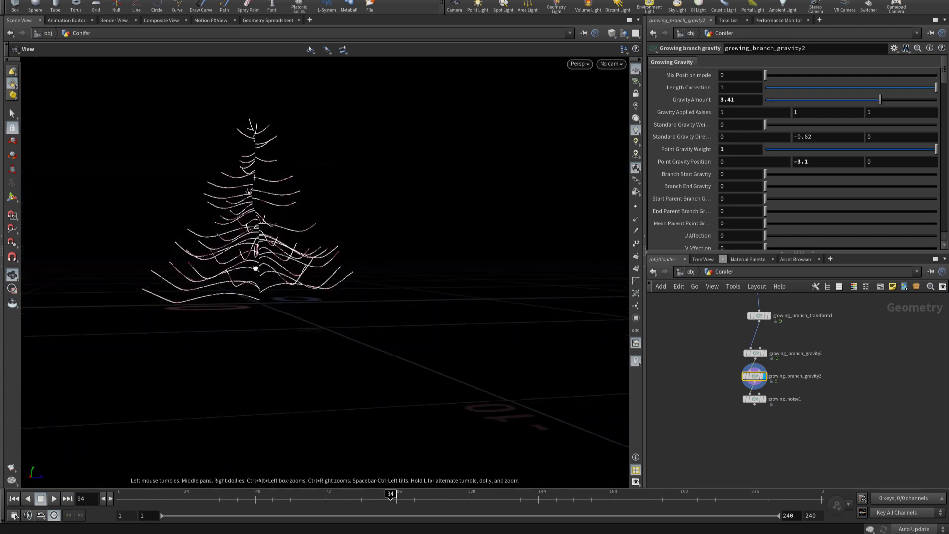
Step: Display the noise node's output and add a Branch Length Pose Impact key at 0.72, value 0.37
{"action": "left_click", "coordinate": [764, 398]}
{"action": "mouse_move", "coordinate": [225, 278]}
{"action": "left_mouse_down"}
{"action": "mouse_move", "coordinate": [169, 271]}
{"action": "mouse_move", "coordinate": [413, 321]}
{"action": "left_mouse_up"}
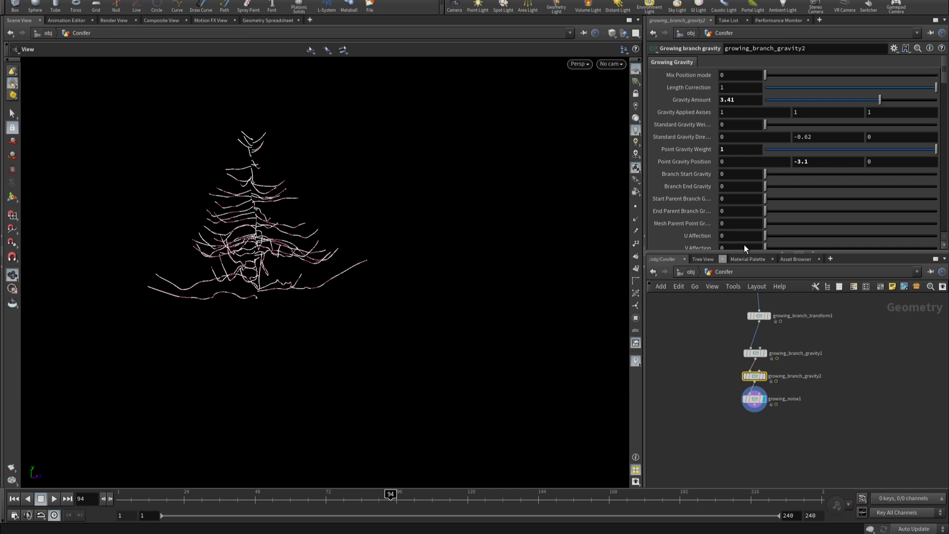
{"action": "scroll", "coordinate": [729, 172], "scroll_direction": "down", "scroll_amount": 5}
{"action": "scroll", "coordinate": [729, 169], "scroll_direction": "down", "scroll_amount": 3}
{"action": "scroll", "coordinate": [729, 167], "scroll_direction": "down", "scroll_amount": 3}
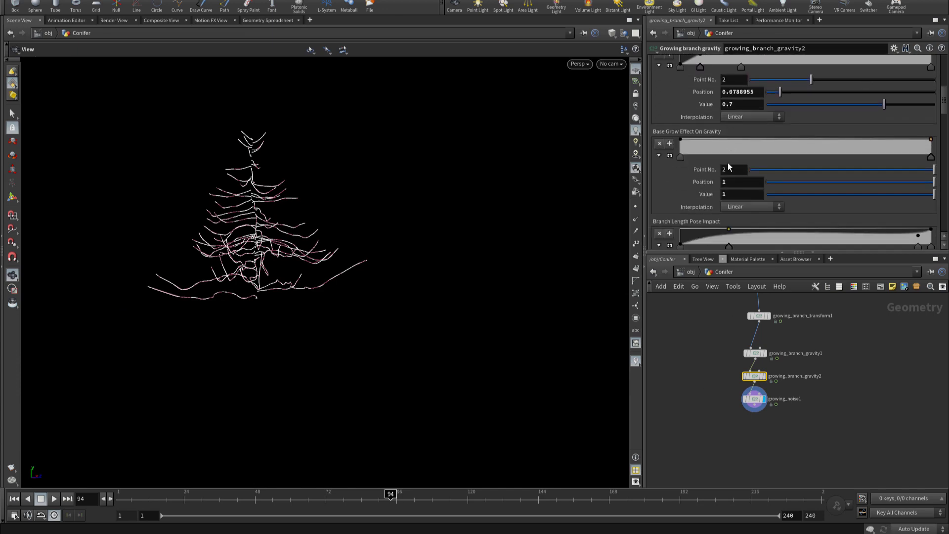
{"action": "scroll", "coordinate": [719, 166], "scroll_direction": "down", "scroll_amount": 2}
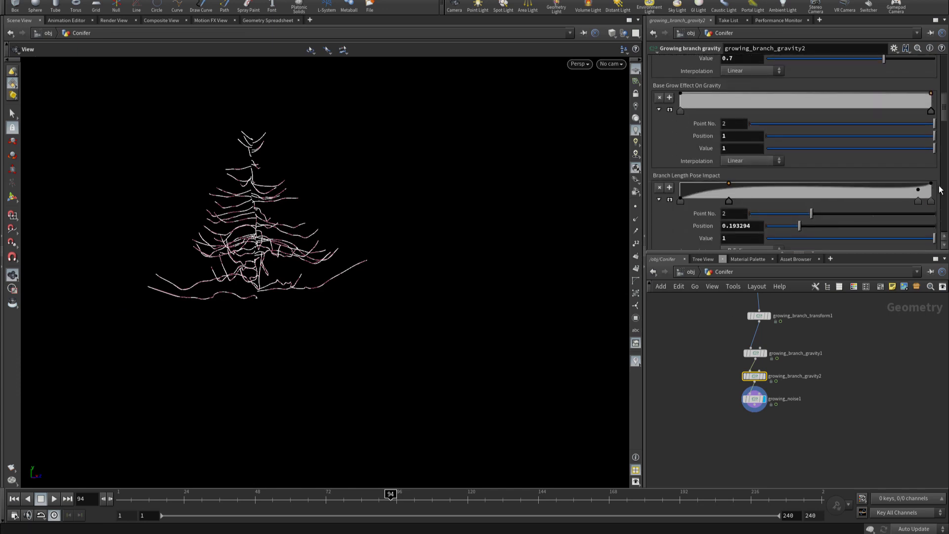
{"action": "left_click_drag", "start_coordinate": [919, 190], "coordinate": [861, 193]}
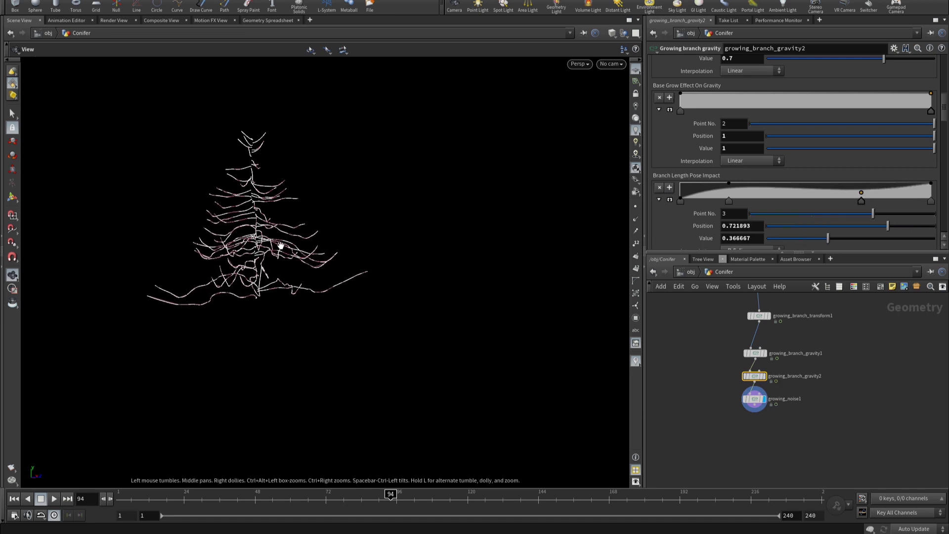
{"action": "mouse_move", "coordinate": [373, 212]}
{"action": "left_mouse_down"}
{"action": "mouse_move", "coordinate": [373, 229]}
{"action": "mouse_move", "coordinate": [521, 237]}
{"action": "mouse_move", "coordinate": [445, 252]}
{"action": "mouse_move", "coordinate": [569, 321]}
{"action": "left_mouse_up"}
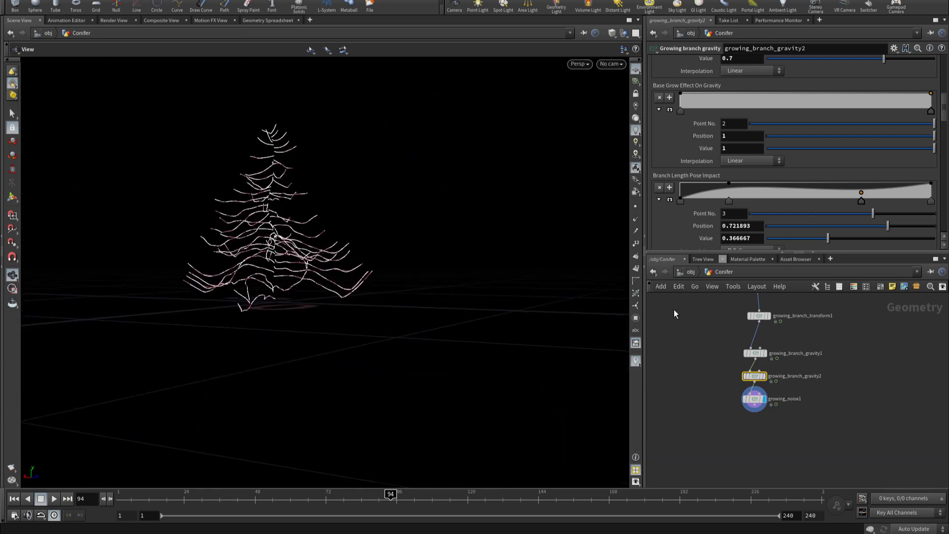
Step: Shorten growing_branch1's Length from 3.22 to 2.41 and review the compact tree
{"action": "scroll", "coordinate": [665, 412], "scroll_direction": "down", "scroll_amount": 3}
{"action": "scroll", "coordinate": [669, 335], "scroll_direction": "up", "scroll_amount": 3}
{"action": "left_click_drag", "start_coordinate": [725, 390], "coordinate": [725, 391]}
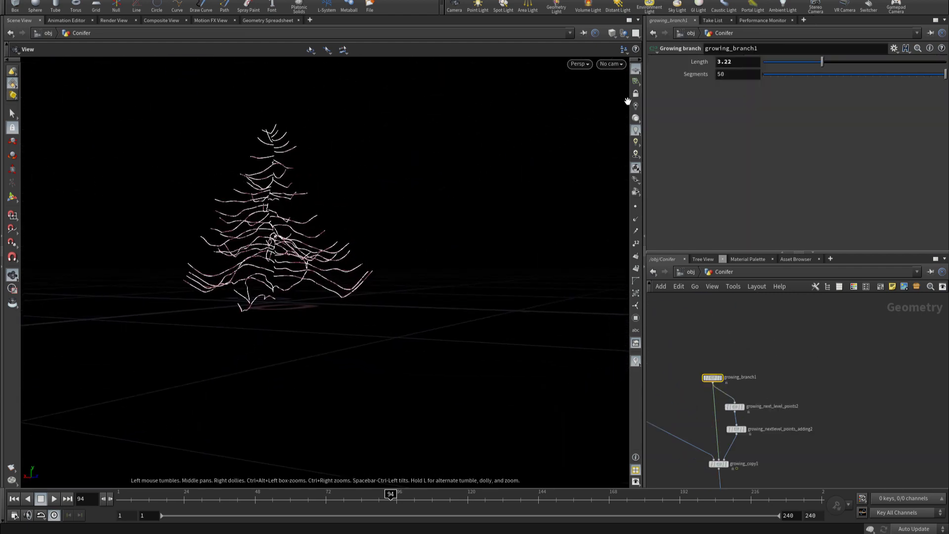
{"action": "left_click_drag", "start_coordinate": [813, 61], "coordinate": [808, 61]}
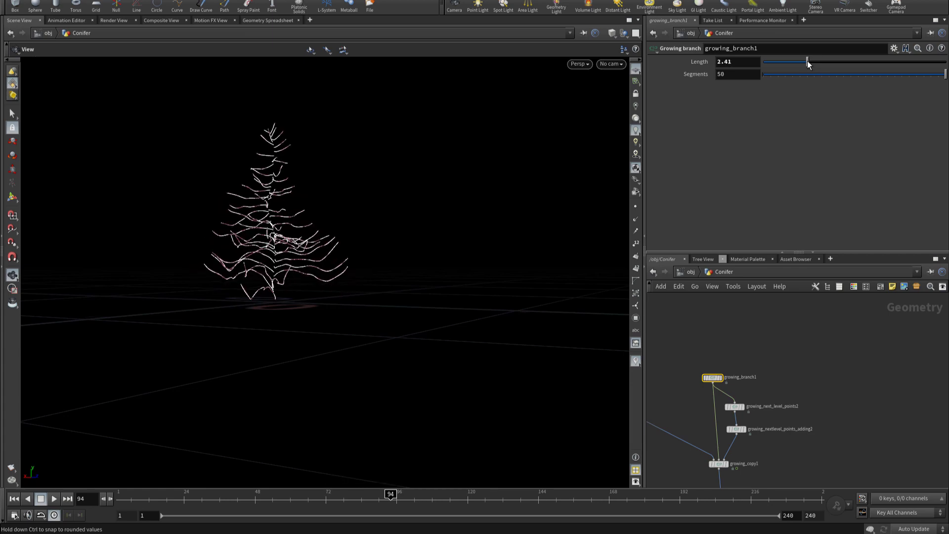
{"action": "mouse_move", "coordinate": [270, 259]}
{"action": "left_mouse_down"}
{"action": "mouse_move", "coordinate": [153, 245]}
{"action": "mouse_move", "coordinate": [176, 250]}
{"action": "left_mouse_up"}
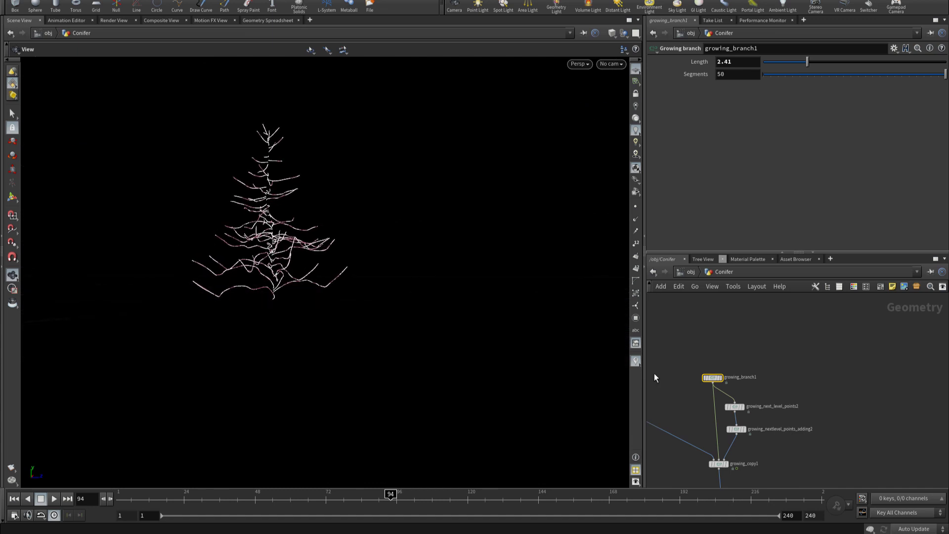
{"action": "scroll", "coordinate": [743, 375], "scroll_direction": "down", "scroll_amount": 1}
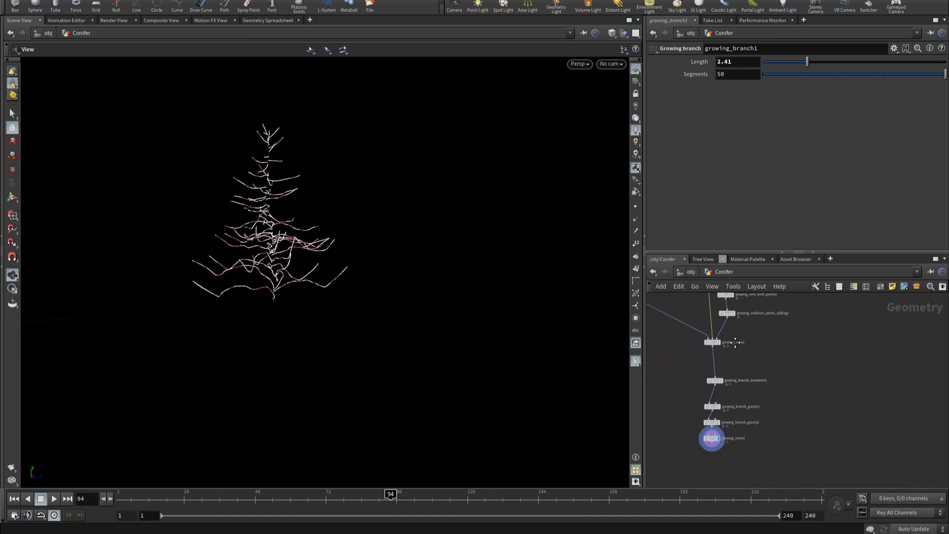
{"action": "scroll", "coordinate": [674, 402], "scroll_direction": "up", "scroll_amount": 3}
{"action": "left_click_drag", "start_coordinate": [679, 401], "coordinate": [739, 426]}
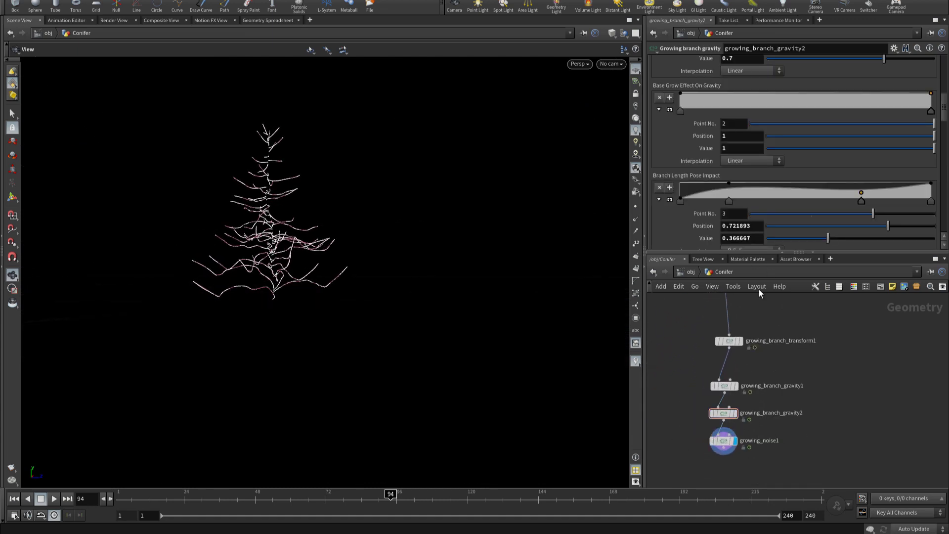
Step: Lower the Branch Length Pose Impact key to value 0.2
{"action": "mouse_move", "coordinate": [860, 193]}
{"action": "left_mouse_down"}
{"action": "mouse_move", "coordinate": [860, 180]}
{"action": "mouse_move", "coordinate": [867, 199]}
{"action": "left_mouse_up"}
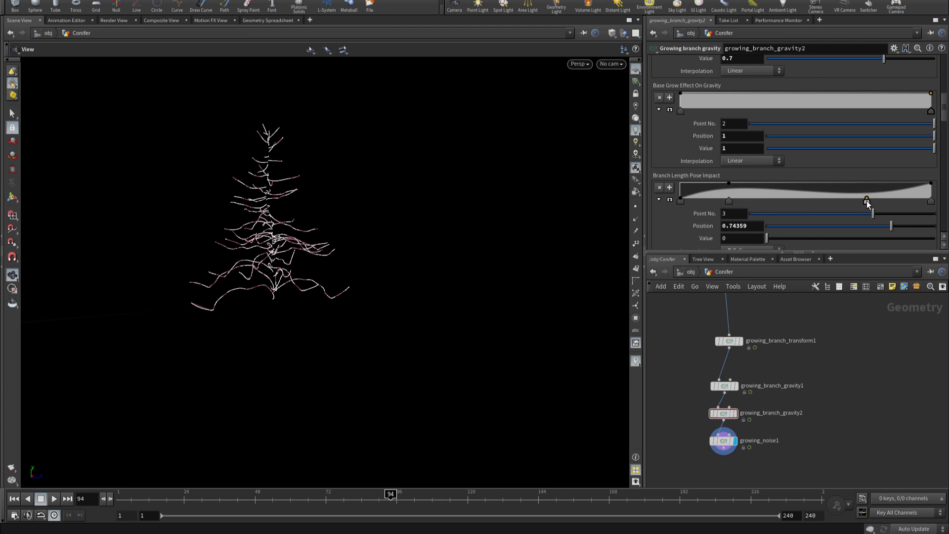
{"action": "left_click_drag", "start_coordinate": [866, 198], "coordinate": [867, 195]}
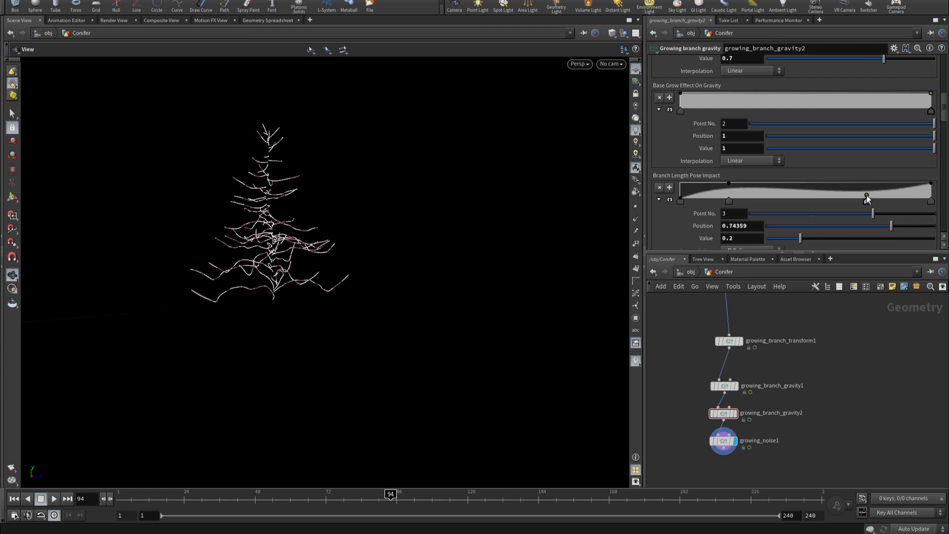
{"action": "scroll", "coordinate": [784, 206], "scroll_direction": "down", "scroll_amount": 4}
{"action": "scroll", "coordinate": [784, 204], "scroll_direction": "down", "scroll_amount": 3}
{"action": "scroll", "coordinate": [775, 202], "scroll_direction": "down", "scroll_amount": 3}
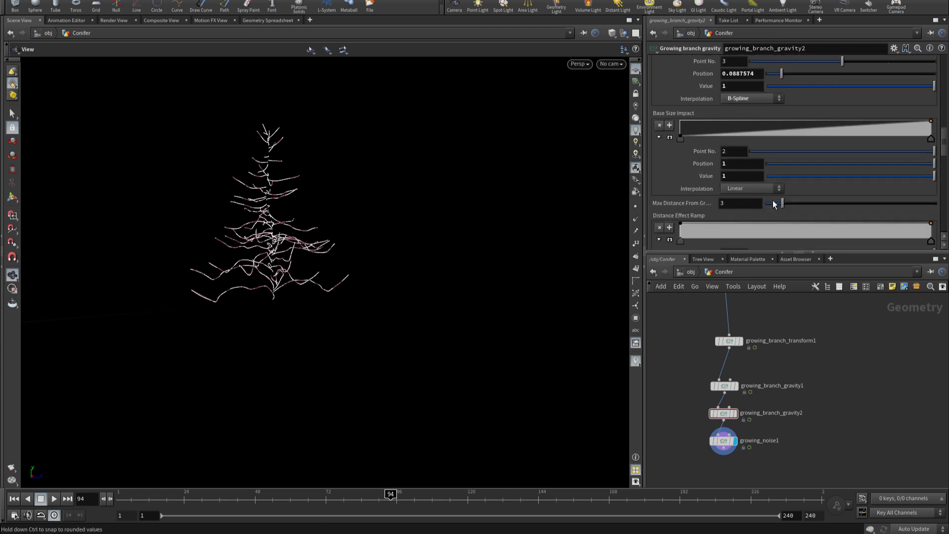
{"action": "scroll", "coordinate": [772, 200], "scroll_direction": "down", "scroll_amount": 3}
{"action": "scroll", "coordinate": [770, 203], "scroll_direction": "down", "scroll_amount": 1}
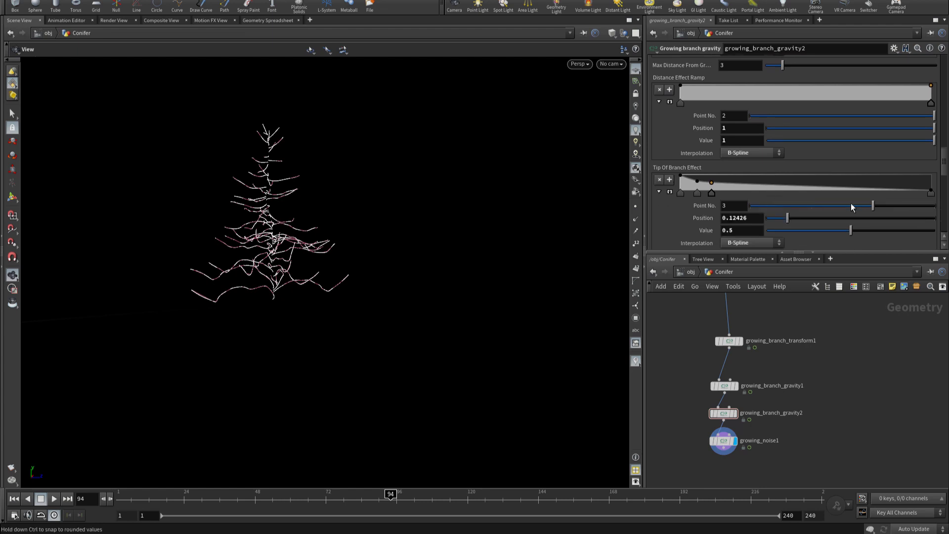
Step: Move the middle Tip Of Branch Effect key to position 0.138, value 0.3125
{"action": "left_click", "coordinate": [930, 195]}
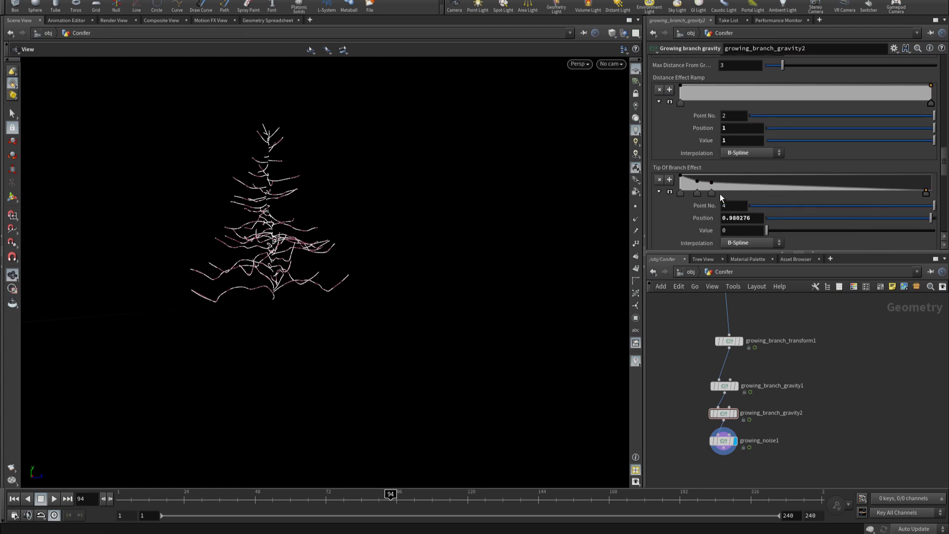
{"action": "left_click", "coordinate": [670, 191]}
{"action": "left_click", "coordinate": [681, 223]}
{"action": "scroll", "coordinate": [687, 222], "scroll_direction": "down", "scroll_amount": 1}
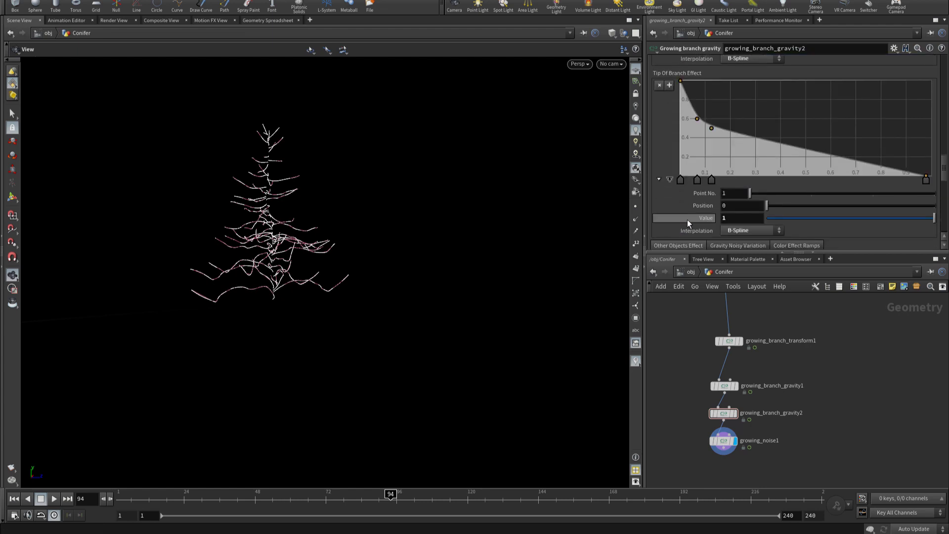
{"action": "left_click", "coordinate": [741, 230]}
{"action": "left_click", "coordinate": [750, 284]}
{"action": "left_click", "coordinate": [710, 183]}
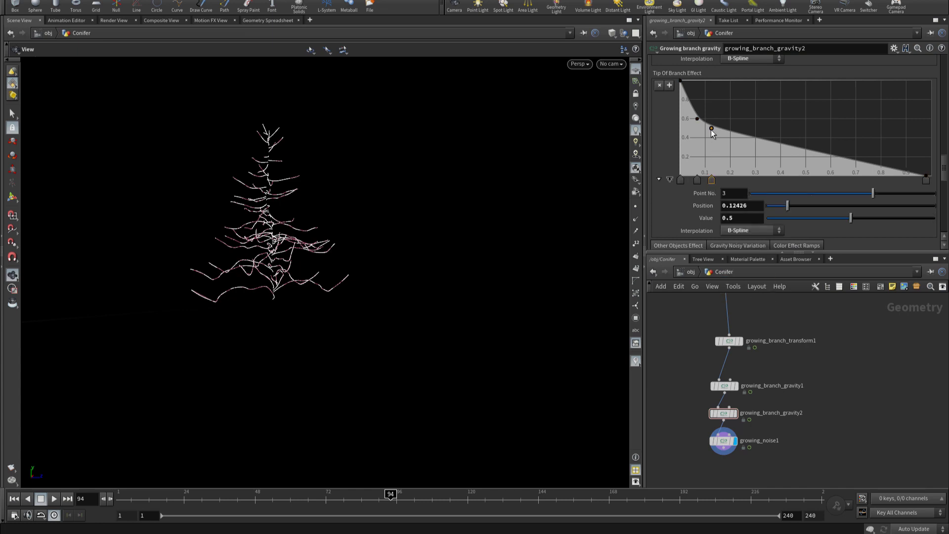
{"action": "left_click_drag", "start_coordinate": [711, 129], "coordinate": [713, 140]}
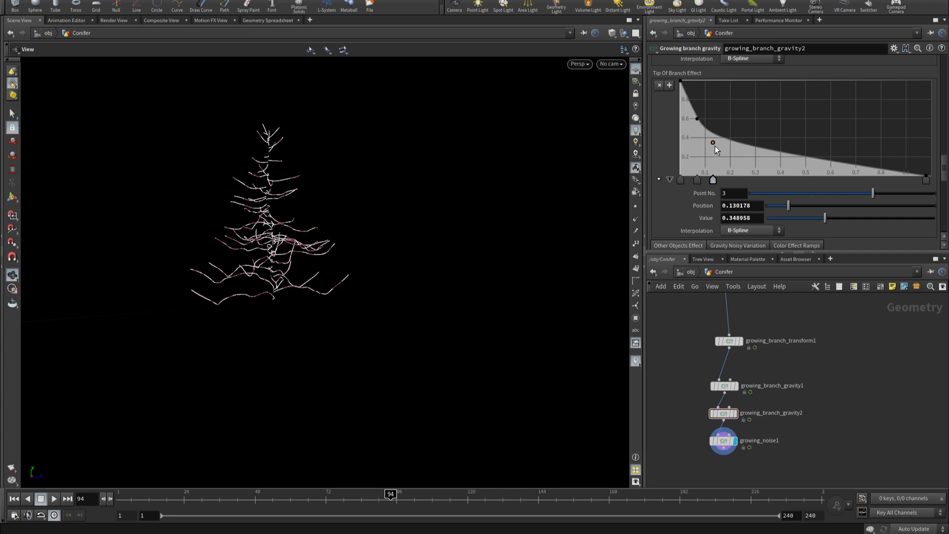
{"action": "left_click_drag", "start_coordinate": [715, 148], "coordinate": [715, 146]}
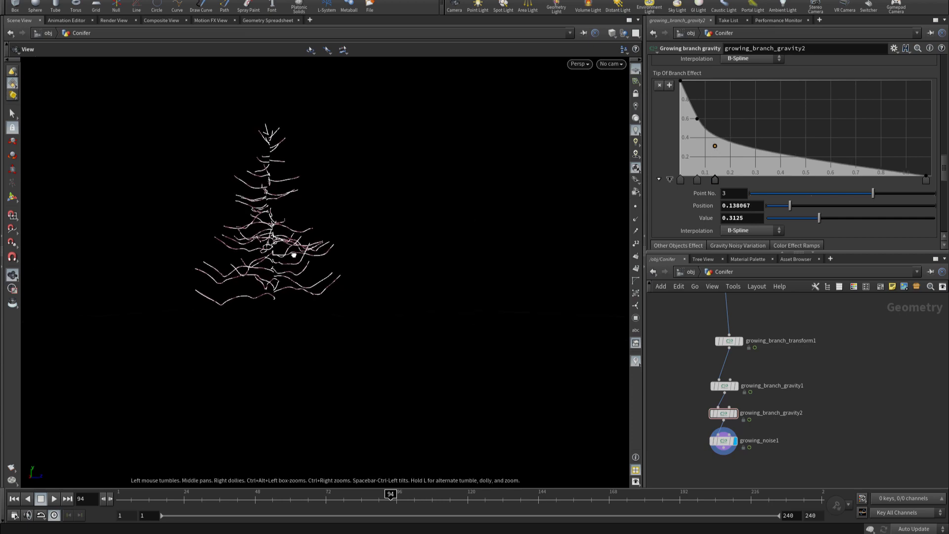
{"action": "mouse_move", "coordinate": [406, 248]}
{"action": "left_mouse_down"}
{"action": "mouse_move", "coordinate": [466, 318]}
{"action": "mouse_move", "coordinate": [452, 398]}
{"action": "mouse_move", "coordinate": [420, 288]}
{"action": "mouse_move", "coordinate": [414, 402]}
{"action": "mouse_move", "coordinate": [424, 424]}
{"action": "mouse_move", "coordinate": [496, 358]}
{"action": "mouse_move", "coordinate": [481, 409]}
{"action": "mouse_move", "coordinate": [474, 375]}
{"action": "mouse_move", "coordinate": [354, 241]}
{"action": "mouse_move", "coordinate": [255, 247]}
{"action": "mouse_move", "coordinate": [222, 298]}
{"action": "mouse_move", "coordinate": [301, 281]}
{"action": "mouse_move", "coordinate": [306, 377]}
{"action": "mouse_move", "coordinate": [292, 417]}
{"action": "mouse_move", "coordinate": [208, 335]}
{"action": "mouse_move", "coordinate": [210, 299]}
{"action": "mouse_move", "coordinate": [244, 258]}
{"action": "mouse_move", "coordinate": [414, 235]}
{"action": "mouse_move", "coordinate": [303, 226]}
{"action": "mouse_move", "coordinate": [262, 258]}
{"action": "mouse_move", "coordinate": [317, 249]}
{"action": "mouse_move", "coordinate": [254, 244]}
{"action": "mouse_move", "coordinate": [277, 248]}
{"action": "mouse_move", "coordinate": [303, 278]}
{"action": "left_mouse_up"}
Step: Toggle bypass on growing_branch_gravity2 off and back on to compare the tree
{"action": "scroll", "coordinate": [716, 411], "scroll_direction": "up", "scroll_amount": 3}
{"action": "scroll", "coordinate": [702, 401], "scroll_direction": "up", "scroll_amount": 2}
{"action": "left_click", "coordinate": [669, 368]}
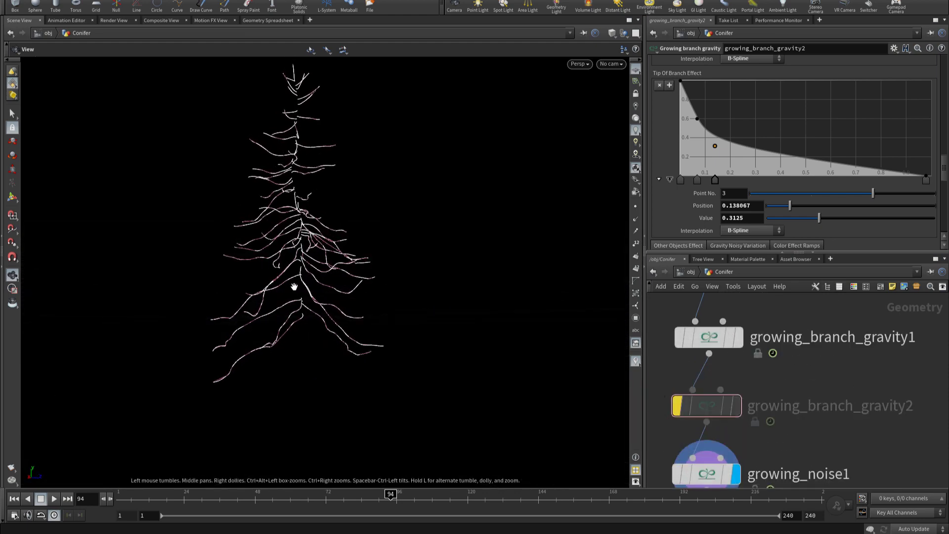
{"action": "left_click", "coordinate": [668, 372]}
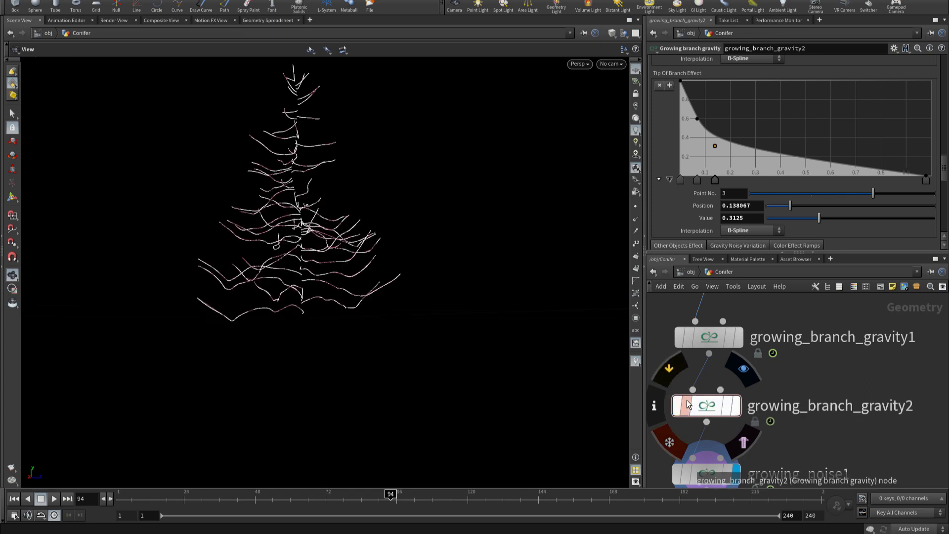
Step: Move the fourth Branch Base Pose Impact key to position 0.128, value 0.267, and rewind the growth
{"action": "scroll", "coordinate": [705, 168], "scroll_direction": "down", "scroll_amount": 3}
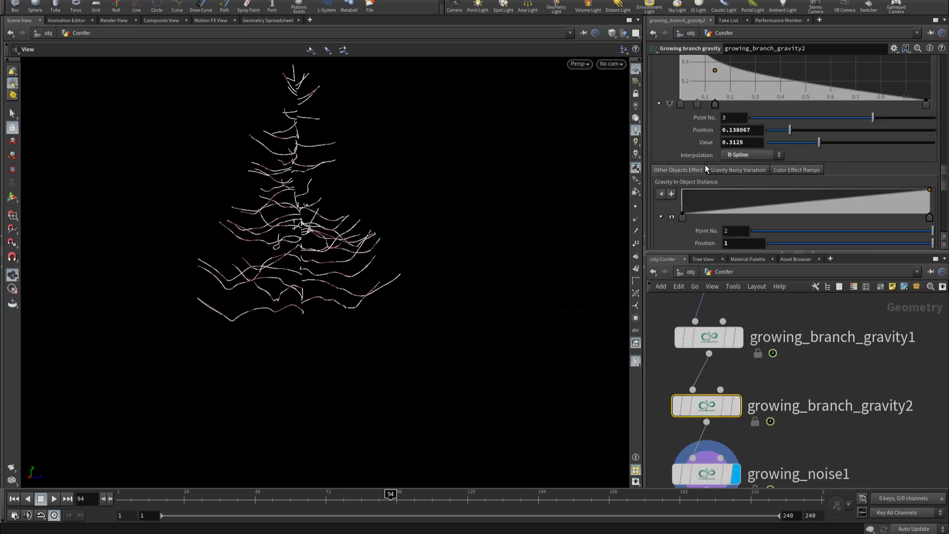
{"action": "scroll", "coordinate": [706, 164], "scroll_direction": "down", "scroll_amount": 2}
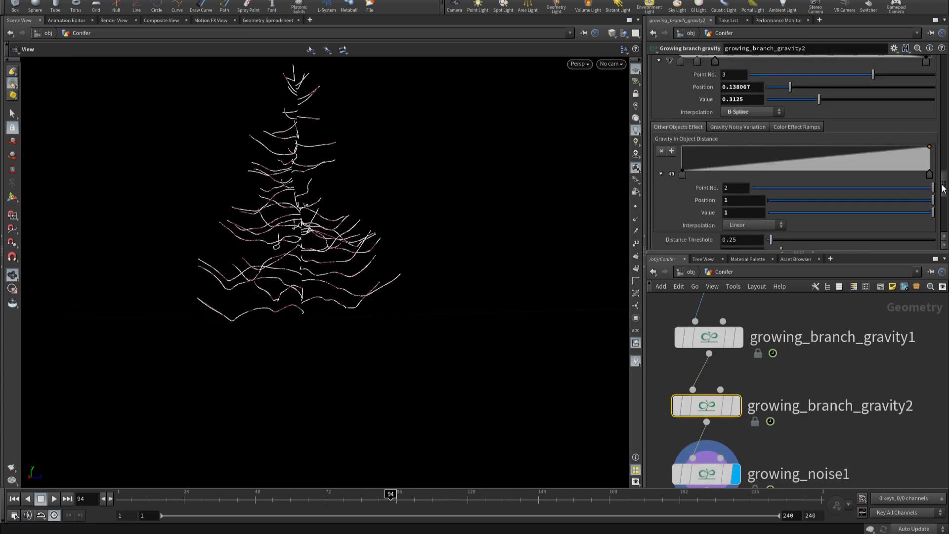
{"action": "left_click_drag", "start_coordinate": [942, 188], "coordinate": [920, 131]}
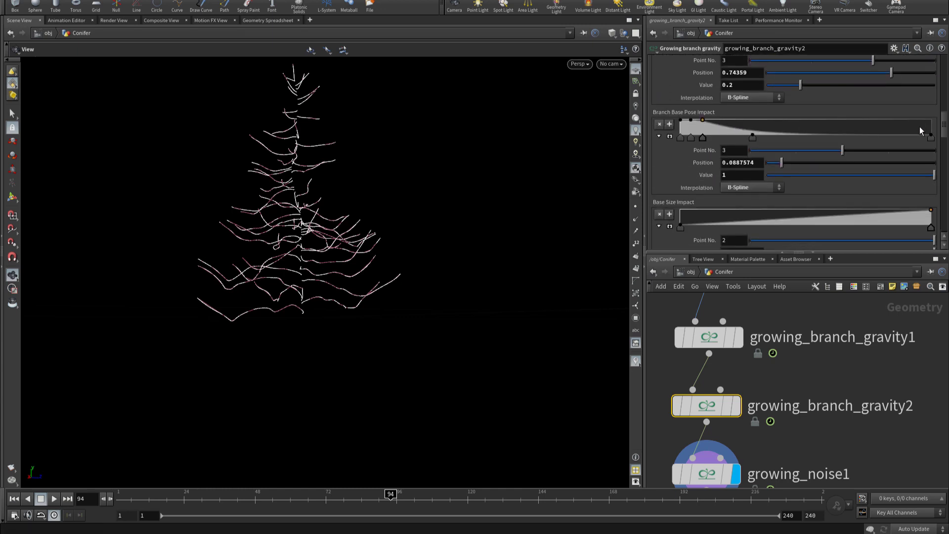
{"action": "left_click", "coordinate": [712, 132]}
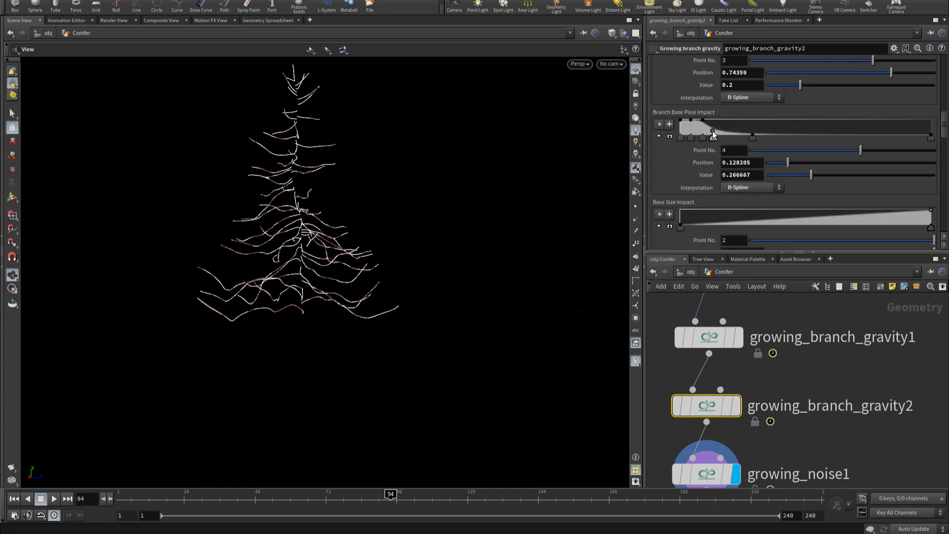
{"action": "mouse_move", "coordinate": [263, 197]}
{"action": "left_mouse_down"}
{"action": "mouse_move", "coordinate": [320, 189]}
{"action": "mouse_move", "coordinate": [250, 202]}
{"action": "mouse_move", "coordinate": [210, 230]}
{"action": "mouse_move", "coordinate": [259, 214]}
{"action": "mouse_move", "coordinate": [254, 203]}
{"action": "mouse_move", "coordinate": [275, 194]}
{"action": "mouse_move", "coordinate": [318, 222]}
{"action": "left_mouse_up"}
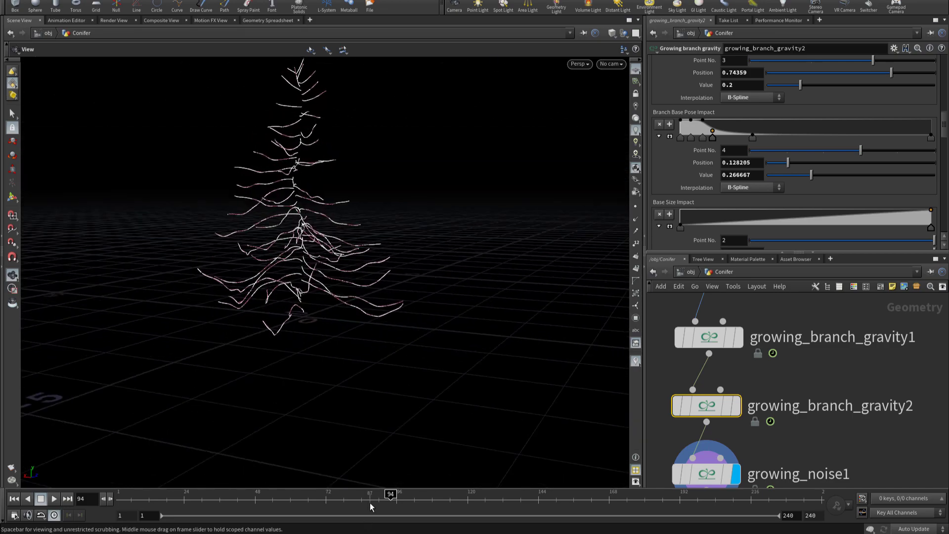
{"action": "left_click_drag", "start_coordinate": [371, 499], "coordinate": [266, 498]}
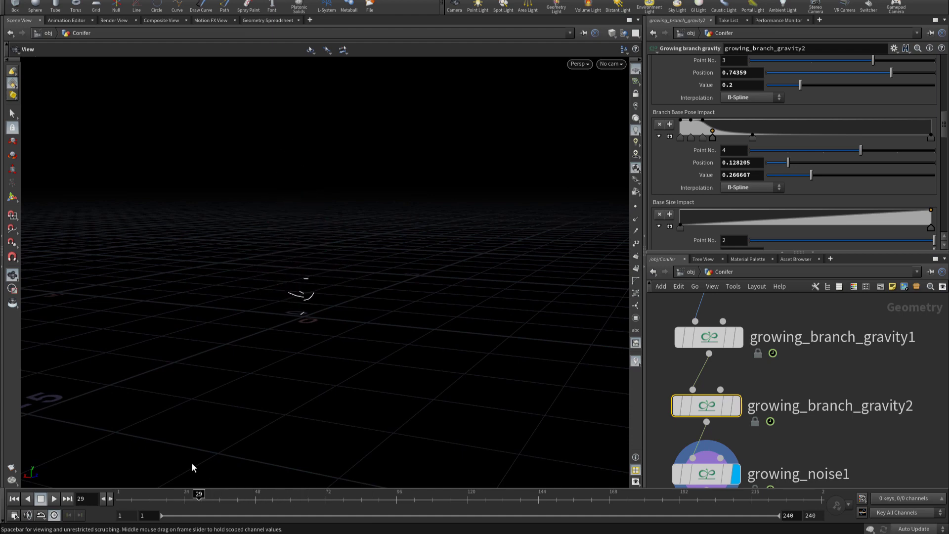
Step: Play the growth and stop at frame 134, orbiting around the fully grown drooping tree
{"action": "key", "text": "Up"}
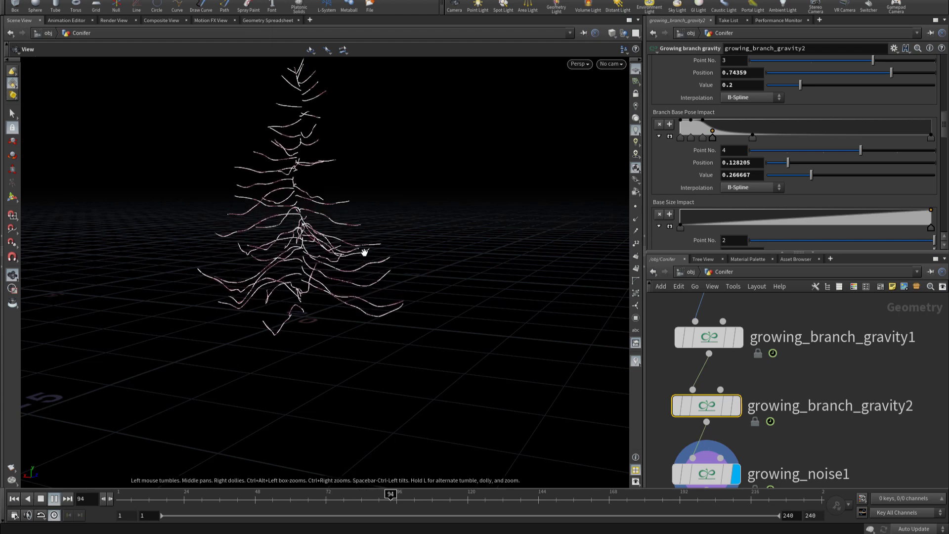
{"action": "mouse_move", "coordinate": [331, 250]}
{"action": "left_mouse_down"}
{"action": "mouse_move", "coordinate": [296, 250]}
{"action": "mouse_move", "coordinate": [294, 312]}
{"action": "mouse_move", "coordinate": [205, 307]}
{"action": "left_mouse_up"}
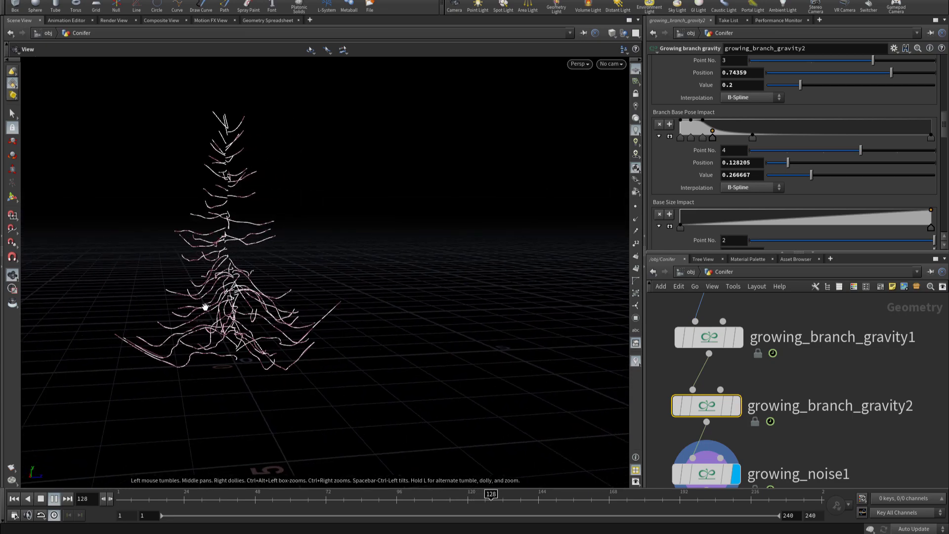
{"action": "key", "text": "Up"}
{"action": "mouse_move", "coordinate": [285, 333]}
{"action": "left_mouse_down"}
{"action": "mouse_move", "coordinate": [308, 329]}
{"action": "mouse_move", "coordinate": [314, 306]}
{"action": "left_mouse_up"}
Step: Slide a Tip Of Branch Effect ramp point further along the curve
{"action": "scroll", "coordinate": [741, 332], "scroll_direction": "down", "scroll_amount": 5}
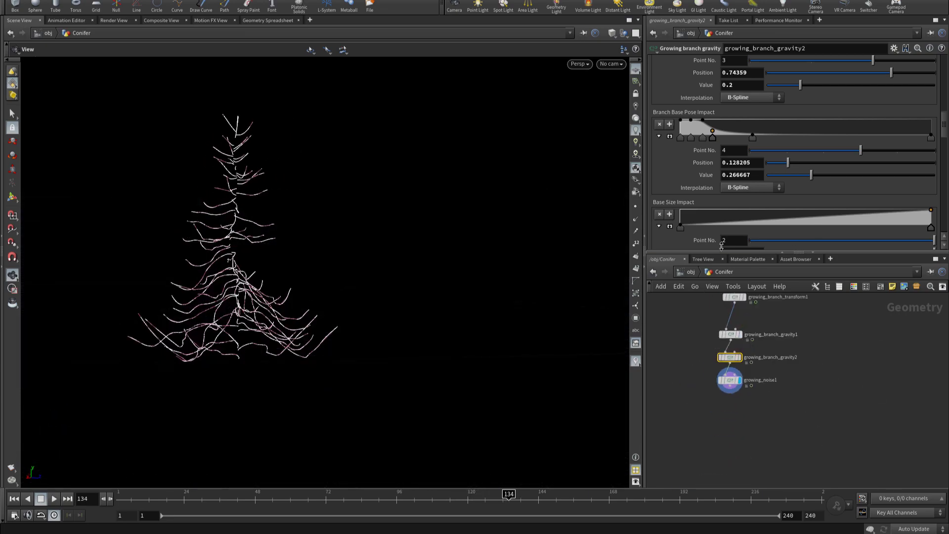
{"action": "scroll", "coordinate": [685, 168], "scroll_direction": "up", "scroll_amount": 2}
{"action": "scroll", "coordinate": [685, 168], "scroll_direction": "down", "scroll_amount": 3}
{"action": "scroll", "coordinate": [684, 168], "scroll_direction": "down", "scroll_amount": 3}
{"action": "scroll", "coordinate": [683, 170], "scroll_direction": "down", "scroll_amount": 3}
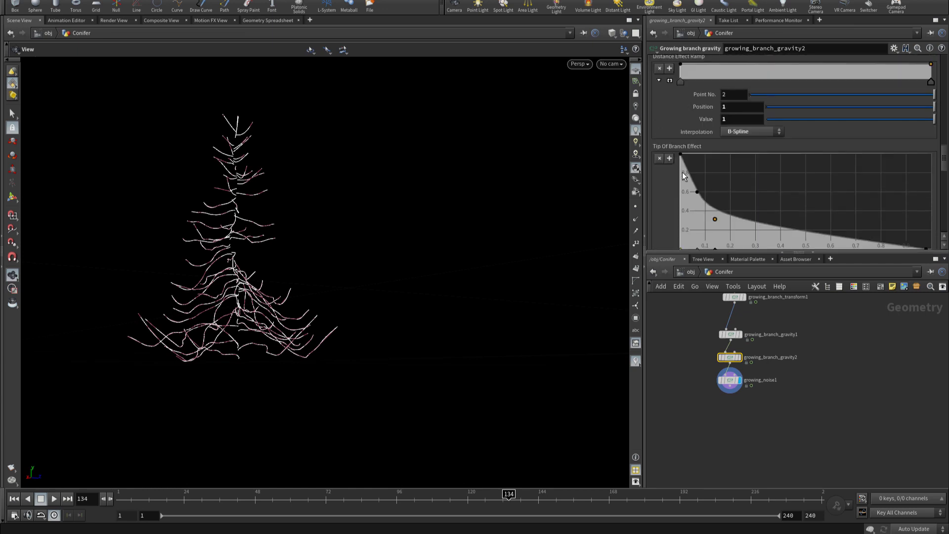
{"action": "scroll", "coordinate": [682, 172], "scroll_direction": "down", "scroll_amount": 2}
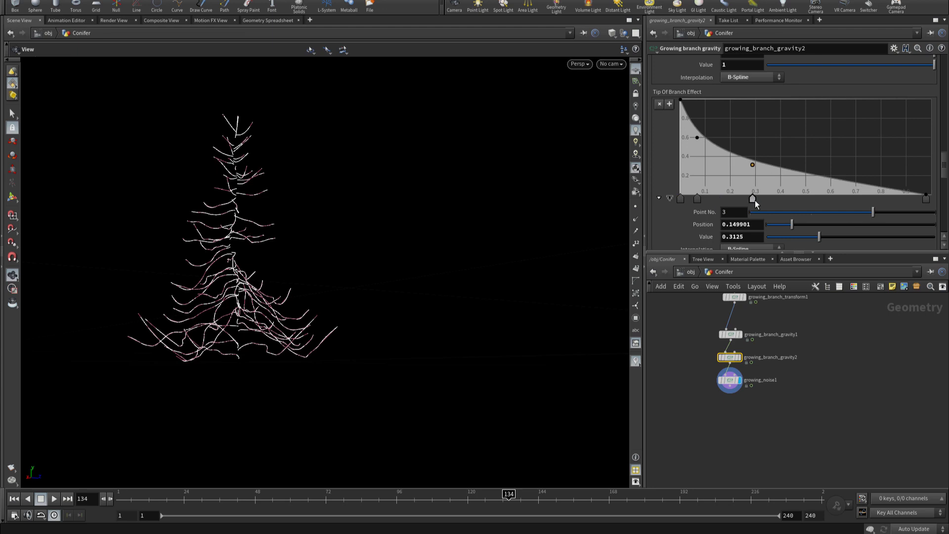
{"action": "mouse_move", "coordinate": [754, 200]}
{"action": "left_mouse_down"}
{"action": "mouse_move", "coordinate": [781, 206]}
{"action": "mouse_move", "coordinate": [764, 206]}
{"action": "mouse_move", "coordinate": [753, 170]}
{"action": "mouse_move", "coordinate": [780, 195]}
{"action": "left_mouse_up"}
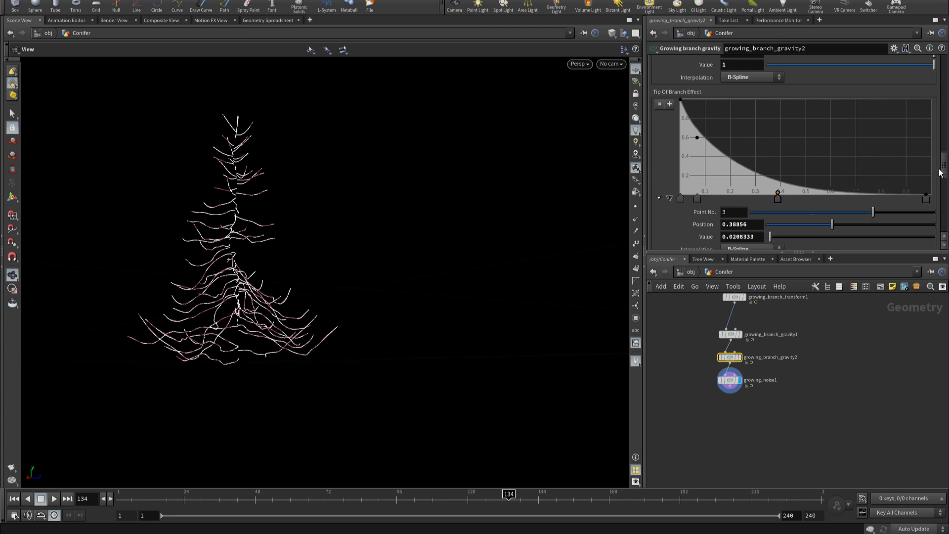
Step: Lower growing_branch_gravity2's Gravity Amount to 1.62
{"action": "left_click_drag", "start_coordinate": [940, 172], "coordinate": [934, 51]}
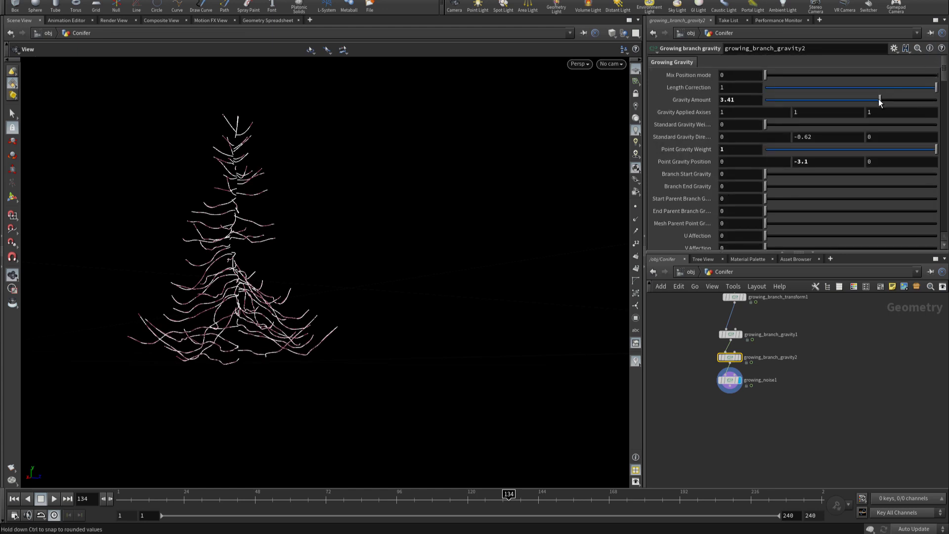
{"action": "left_click_drag", "start_coordinate": [879, 101], "coordinate": [870, 102]}
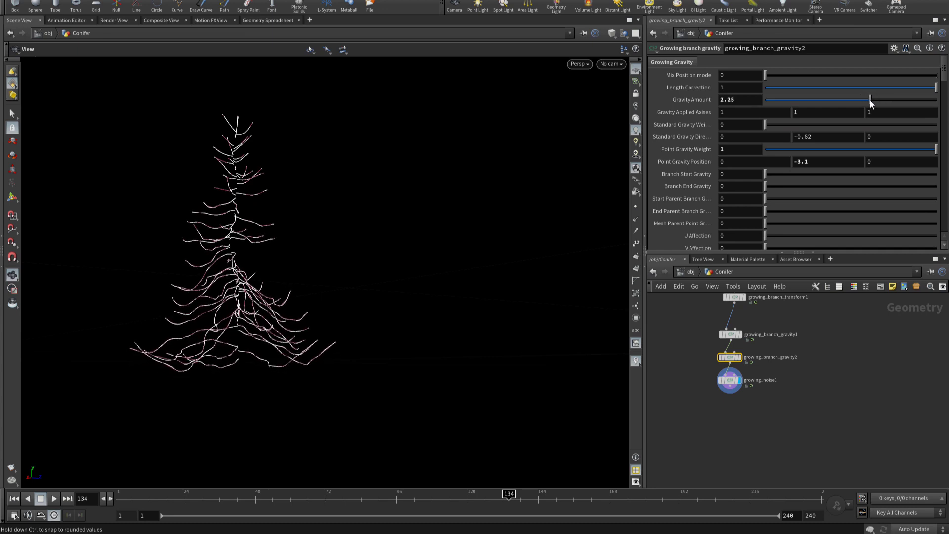
{"action": "left_click_drag", "start_coordinate": [280, 318], "coordinate": [269, 316]}
Step: Reshape the Tip Of Branch Effect curve by raising its point
{"action": "scroll", "coordinate": [811, 228], "scroll_direction": "down", "scroll_amount": 5}
{"action": "scroll", "coordinate": [811, 228], "scroll_direction": "down", "scroll_amount": 5}
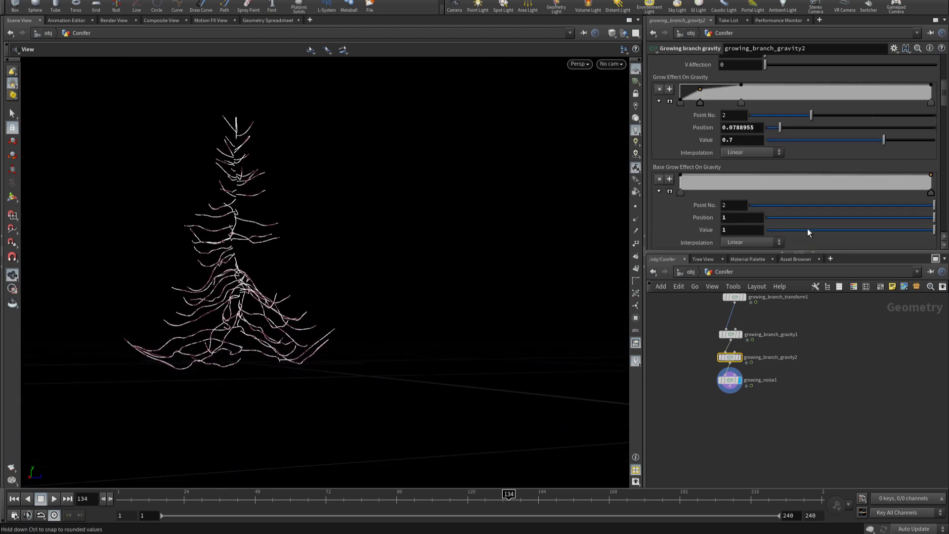
{"action": "scroll", "coordinate": [808, 228], "scroll_direction": "down", "scroll_amount": 2}
{"action": "scroll", "coordinate": [771, 227], "scroll_direction": "down", "scroll_amount": 2}
{"action": "scroll", "coordinate": [742, 227], "scroll_direction": "down", "scroll_amount": 2}
{"action": "scroll", "coordinate": [741, 228], "scroll_direction": "down", "scroll_amount": 2}
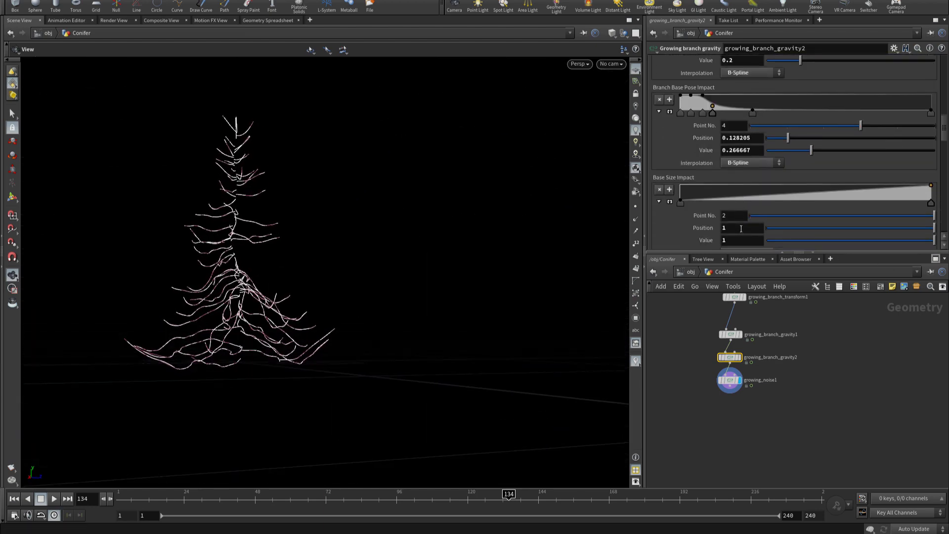
{"action": "scroll", "coordinate": [741, 229], "scroll_direction": "down", "scroll_amount": 2}
{"action": "scroll", "coordinate": [739, 229], "scroll_direction": "down", "scroll_amount": 2}
{"action": "scroll", "coordinate": [737, 231], "scroll_direction": "down", "scroll_amount": 1}
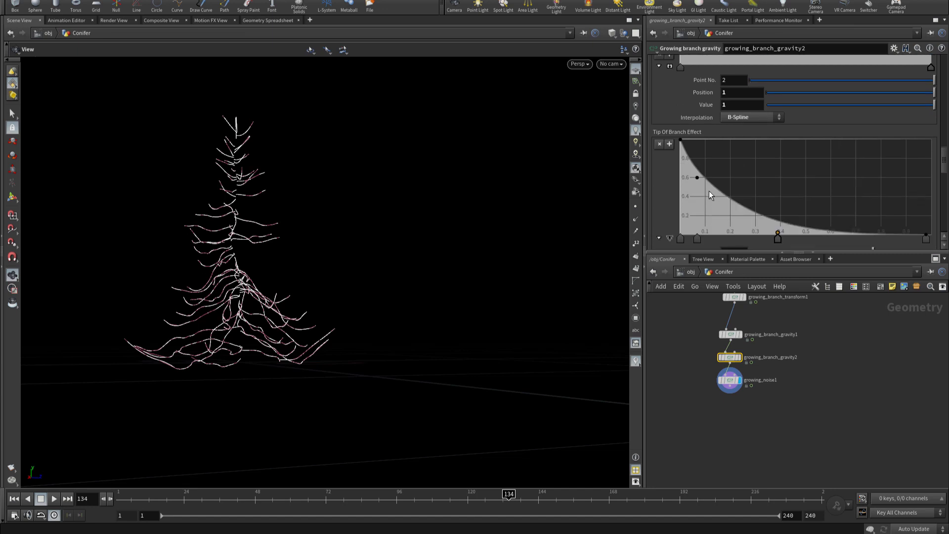
{"action": "left_click_drag", "start_coordinate": [707, 177], "coordinate": [739, 156]}
{"action": "mouse_move", "coordinate": [407, 227]}
{"action": "left_mouse_down"}
{"action": "mouse_move", "coordinate": [244, 281]}
{"action": "mouse_move", "coordinate": [392, 267]}
{"action": "mouse_move", "coordinate": [451, 271]}
{"action": "mouse_move", "coordinate": [466, 295]}
{"action": "mouse_move", "coordinate": [573, 292]}
{"action": "mouse_move", "coordinate": [627, 306]}
{"action": "left_mouse_up"}
Step: Tilt the view over the ground grid and scrub the growth back to frame 85
{"action": "mouse_move", "coordinate": [704, 290]}
{"action": "left_mouse_down"}
{"action": "mouse_move", "coordinate": [826, 359]}
{"action": "mouse_move", "coordinate": [807, 430]}
{"action": "mouse_move", "coordinate": [815, 427]}
{"action": "mouse_move", "coordinate": [803, 442]}
{"action": "mouse_move", "coordinate": [716, 294]}
{"action": "mouse_move", "coordinate": [354, 293]}
{"action": "mouse_move", "coordinate": [296, 281]}
{"action": "mouse_move", "coordinate": [493, 343]}
{"action": "mouse_move", "coordinate": [309, 328]}
{"action": "mouse_move", "coordinate": [601, 334]}
{"action": "mouse_move", "coordinate": [601, 390]}
{"action": "mouse_move", "coordinate": [571, 410]}
{"action": "mouse_move", "coordinate": [394, 352]}
{"action": "mouse_move", "coordinate": [428, 333]}
{"action": "mouse_move", "coordinate": [311, 342]}
{"action": "left_mouse_up"}
{"action": "left_click_drag", "start_coordinate": [449, 495], "coordinate": [365, 495]}
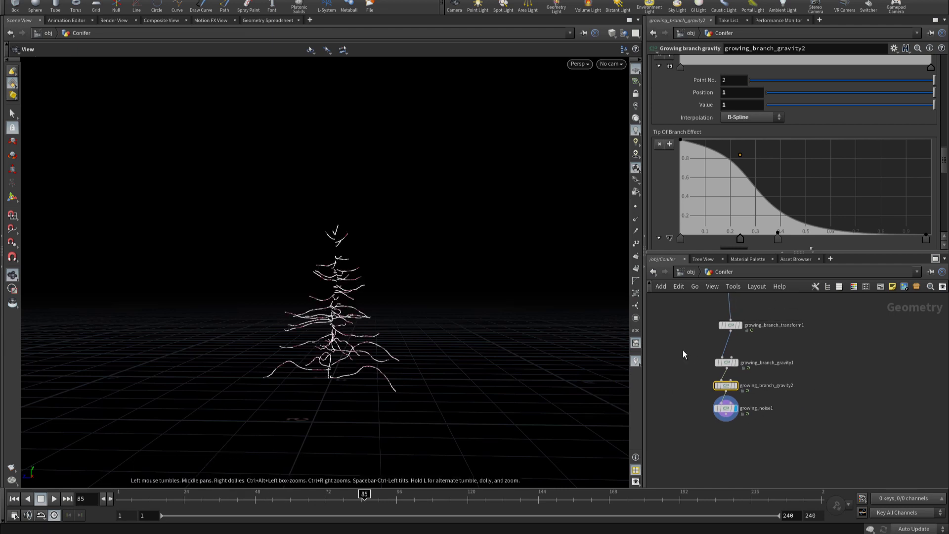
{"action": "scroll", "coordinate": [690, 390], "scroll_direction": "up", "scroll_amount": 2}
Step: Raise growing_noise1's Turbulence and rewind to an earlier growth frame
{"action": "left_click_drag", "start_coordinate": [803, 455], "coordinate": [802, 455]}
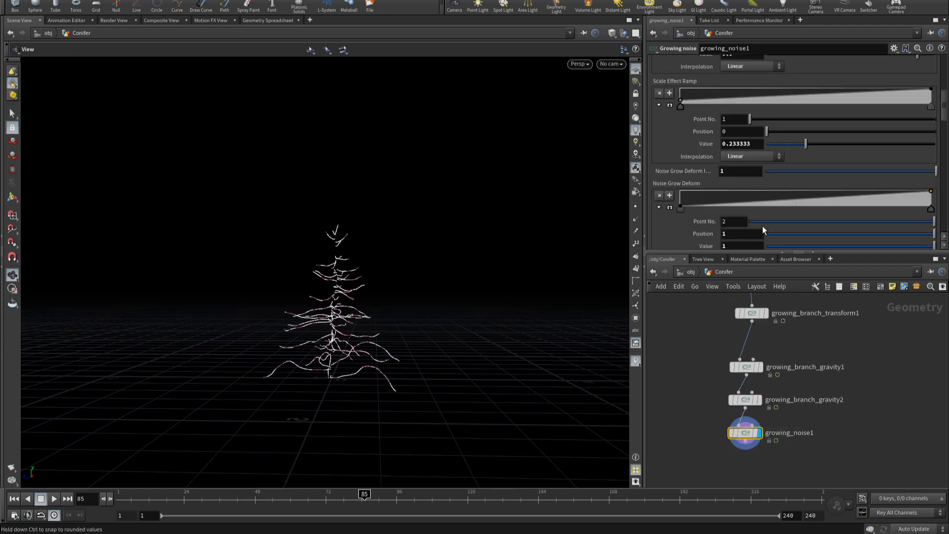
{"action": "scroll", "coordinate": [751, 225], "scroll_direction": "down", "scroll_amount": 2}
{"action": "scroll", "coordinate": [740, 222], "scroll_direction": "down", "scroll_amount": 2}
{"action": "scroll", "coordinate": [741, 226], "scroll_direction": "down", "scroll_amount": 2}
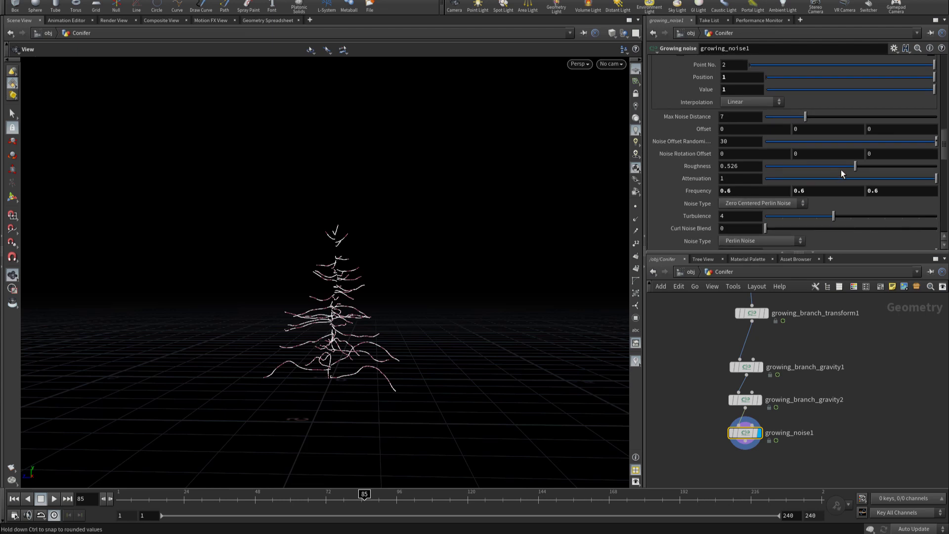
{"action": "scroll", "coordinate": [787, 208], "scroll_direction": "down", "scroll_amount": 3}
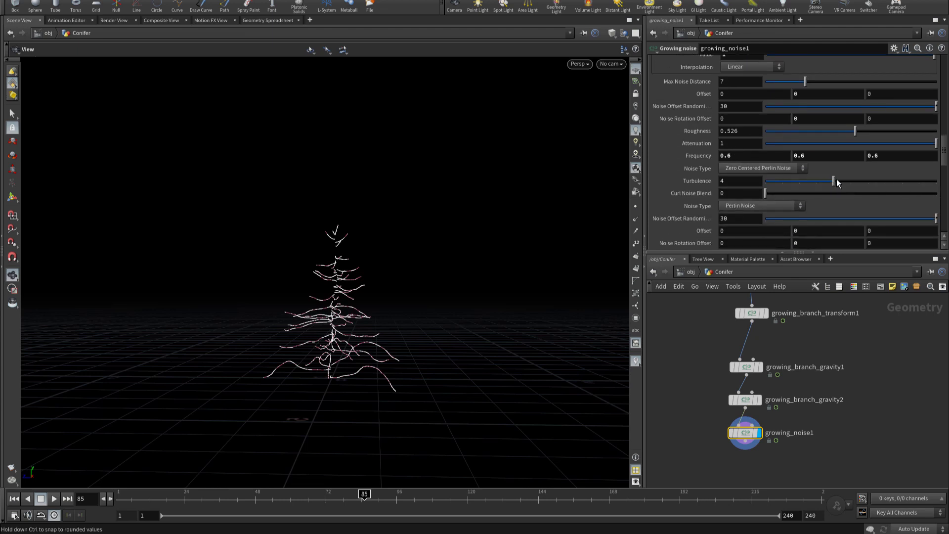
{"action": "left_click_drag", "start_coordinate": [834, 180], "coordinate": [876, 186]}
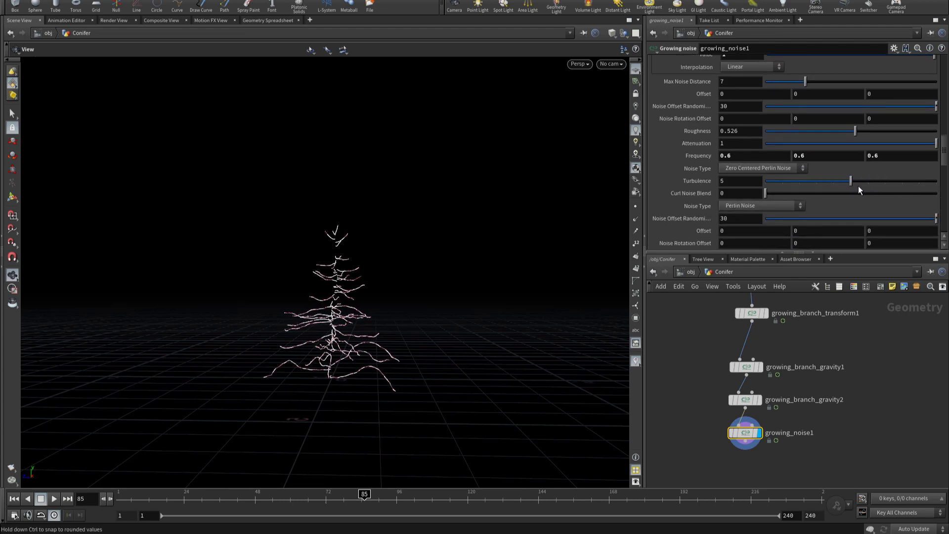
{"action": "scroll", "coordinate": [408, 283], "scroll_direction": "up", "scroll_amount": 3}
{"action": "scroll", "coordinate": [497, 275], "scroll_direction": "up", "scroll_amount": 2}
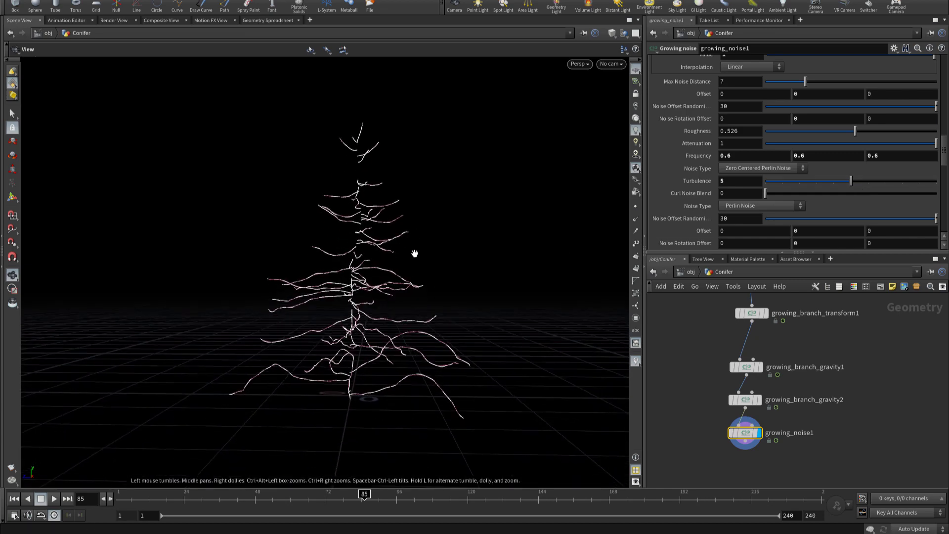
{"action": "left_click_drag", "start_coordinate": [321, 498], "coordinate": [257, 499]}
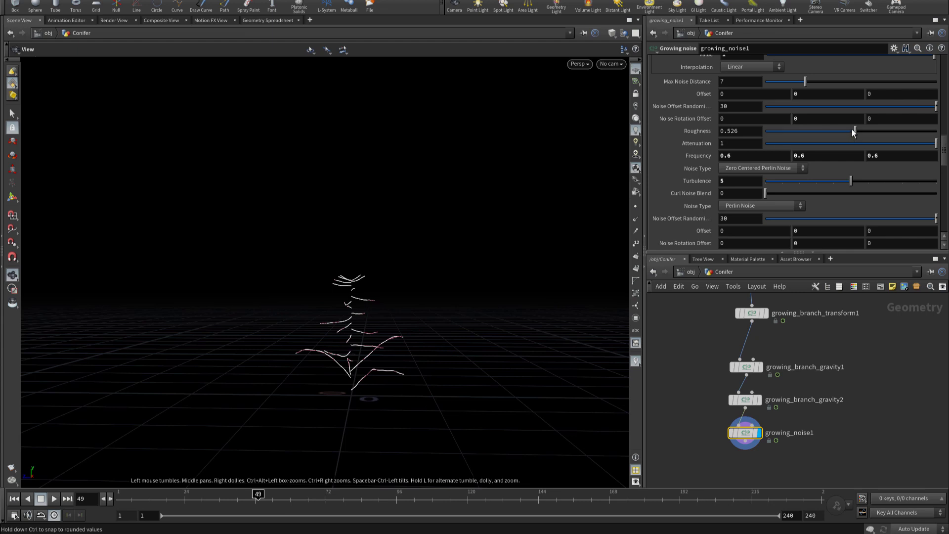
Step: Settle Roughness at 0.514 and Turbulence at 7, replaying growth and scrubbing back to frame 61
{"action": "left_click_drag", "start_coordinate": [852, 129], "coordinate": [874, 128]}
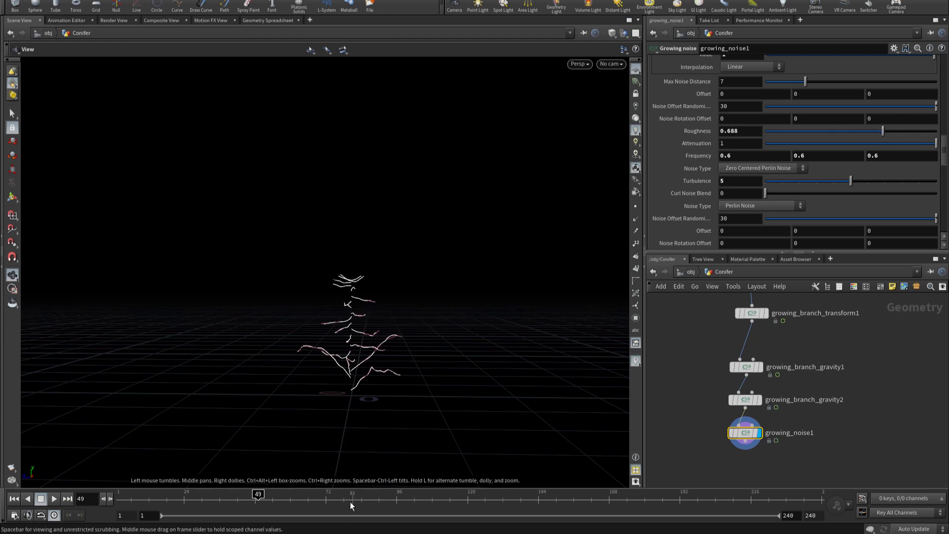
{"action": "left_click_drag", "start_coordinate": [230, 500], "coordinate": [167, 500]}
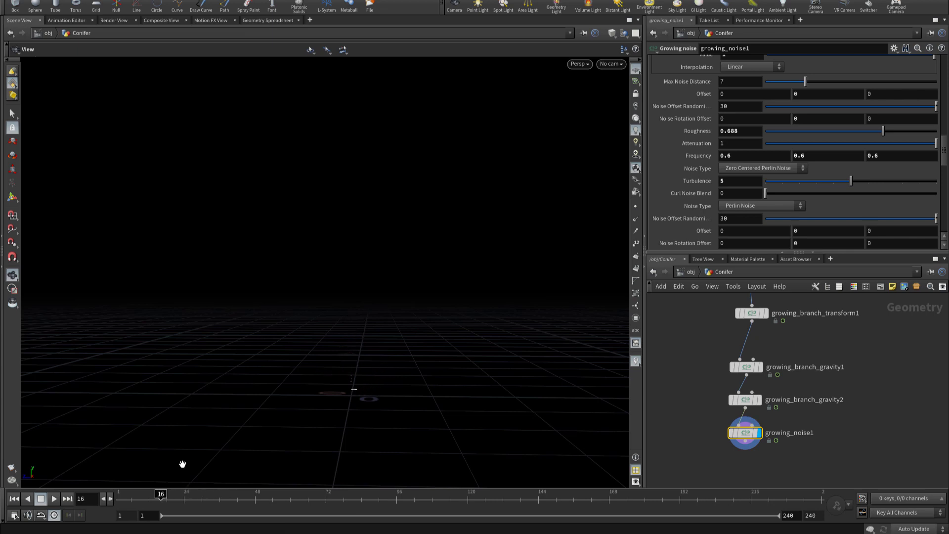
{"action": "key", "text": "Up"}
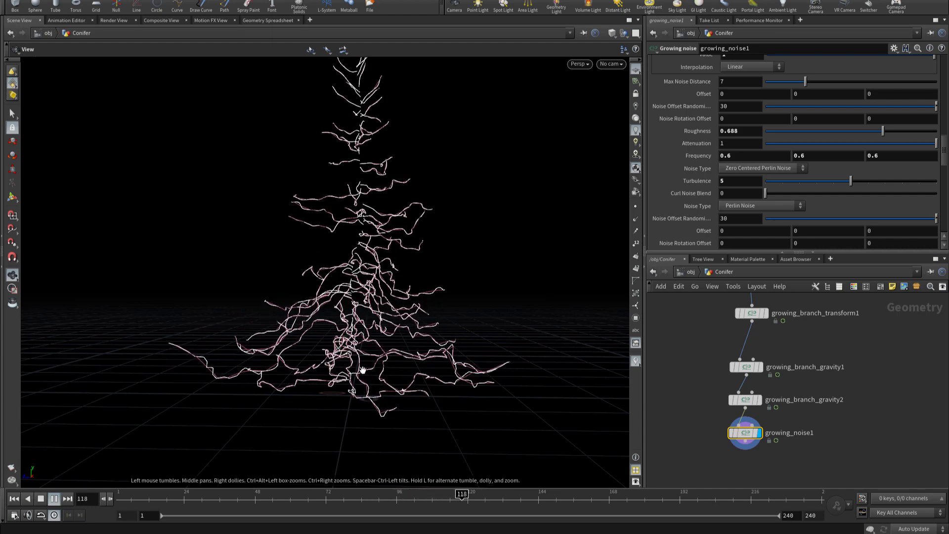
{"action": "key", "text": "Up"}
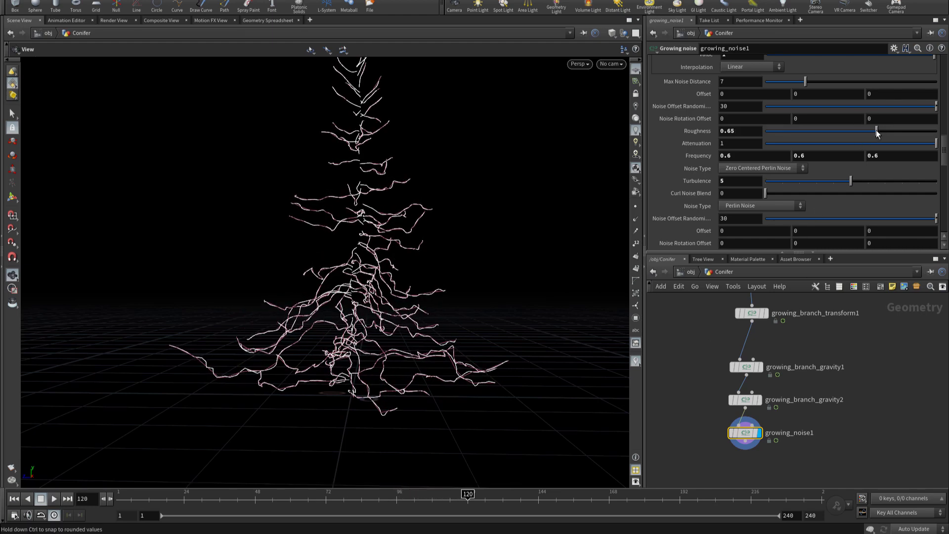
{"action": "mouse_move", "coordinate": [882, 131]}
{"action": "left_mouse_down"}
{"action": "mouse_move", "coordinate": [856, 131]}
{"action": "mouse_move", "coordinate": [859, 138]}
{"action": "left_mouse_up"}
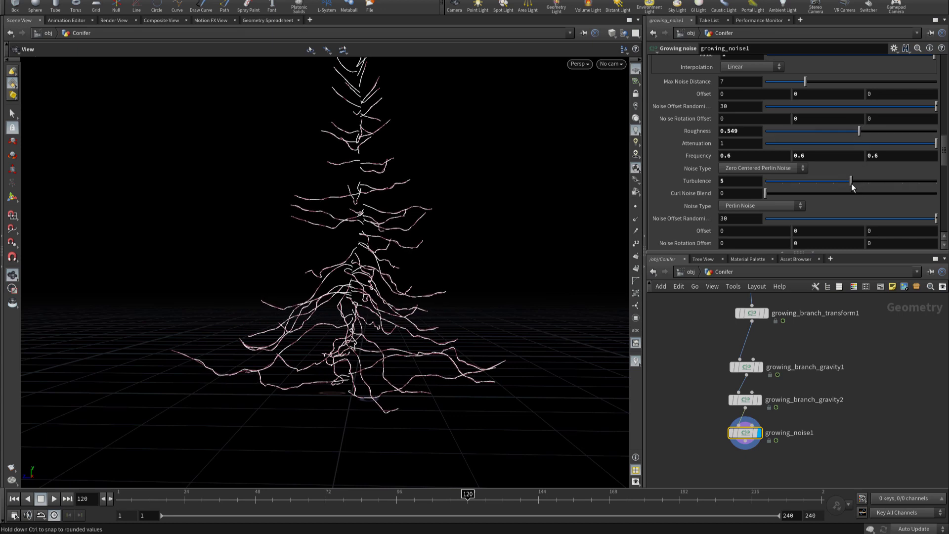
{"action": "left_click_drag", "start_coordinate": [852, 184], "coordinate": [902, 181]}
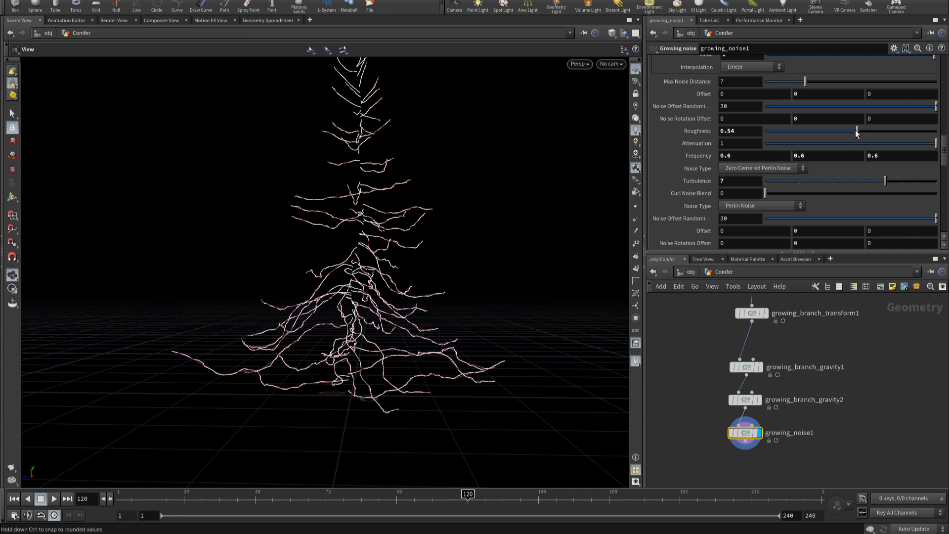
{"action": "left_click_drag", "start_coordinate": [855, 129], "coordinate": [853, 135]}
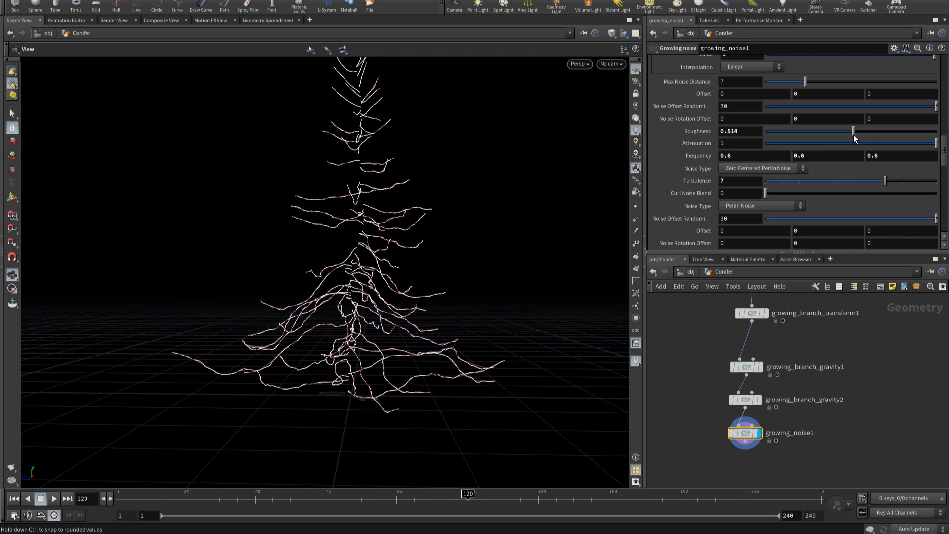
{"action": "left_click_drag", "start_coordinate": [369, 494], "coordinate": [310, 494]}
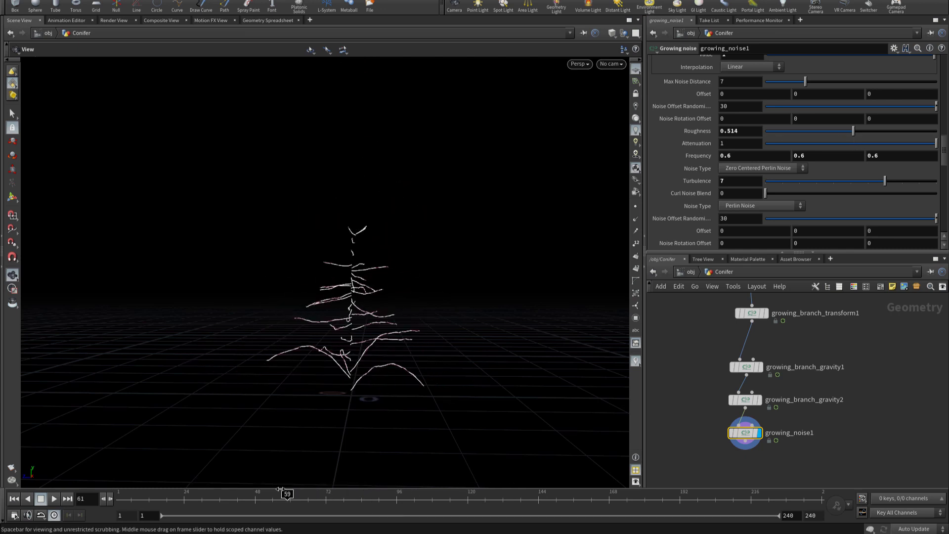
{"action": "key", "text": "Up"}
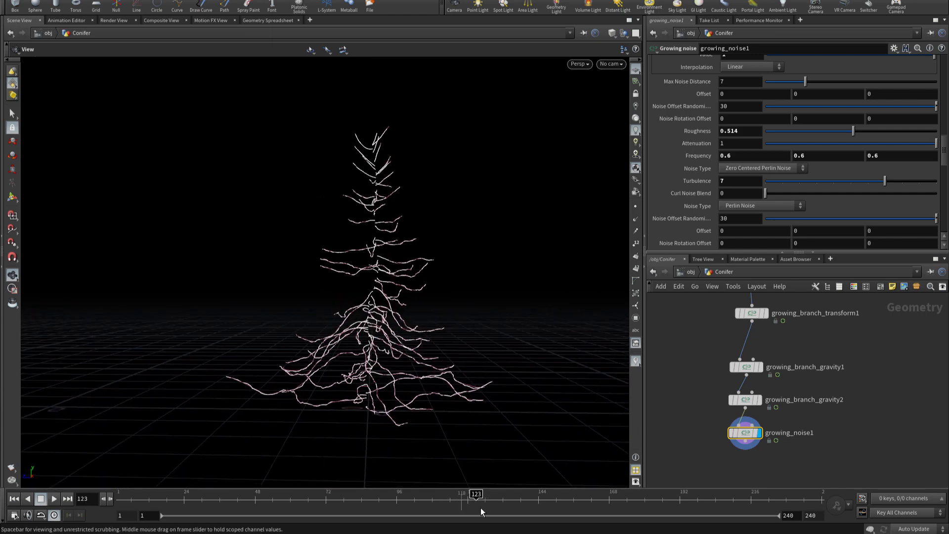
{"action": "left_click_drag", "start_coordinate": [465, 496], "coordinate": [338, 497]}
{"action": "mouse_move", "coordinate": [342, 452]}
{"action": "left_mouse_down"}
{"action": "mouse_move", "coordinate": [415, 372]}
{"action": "mouse_move", "coordinate": [313, 377]}
{"action": "left_mouse_up"}
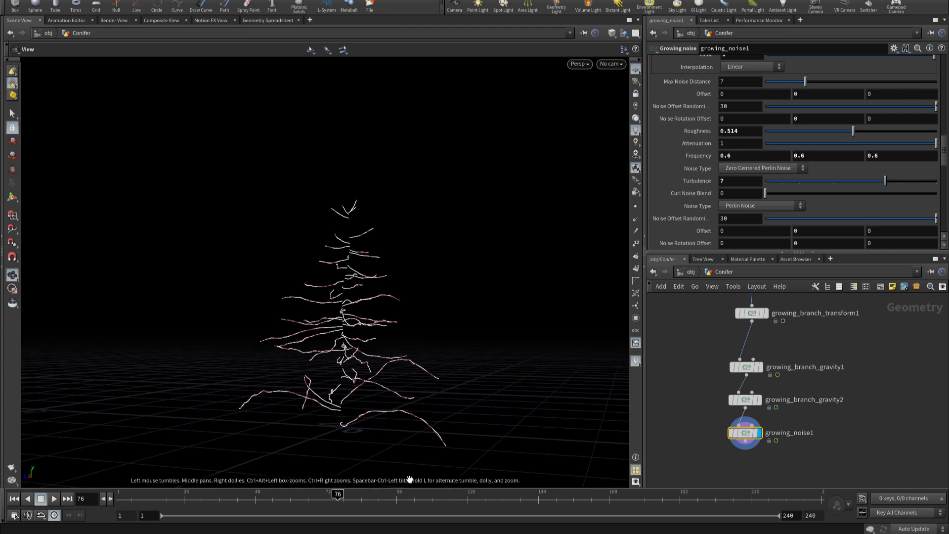
{"action": "left_click", "coordinate": [226, 490]}
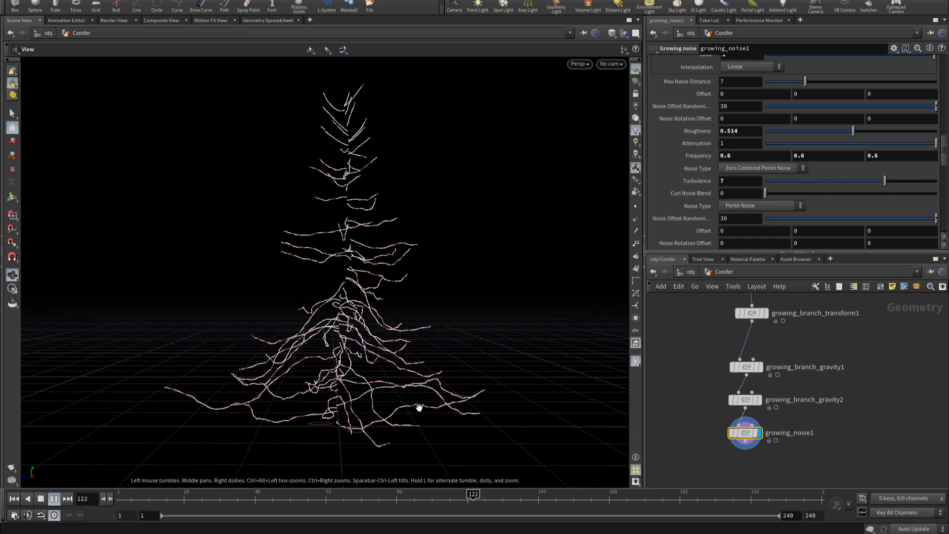
{"action": "left_click_drag", "start_coordinate": [449, 495], "coordinate": [298, 492]}
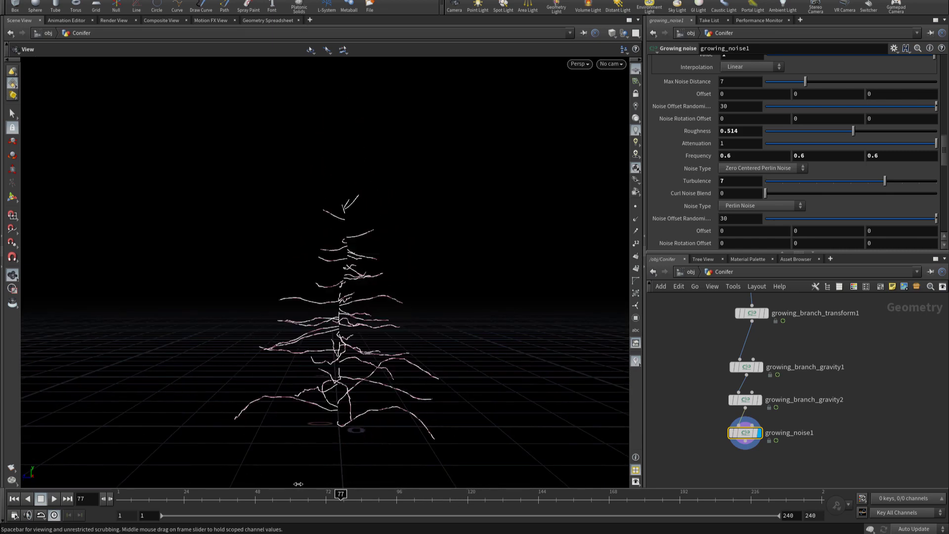
{"action": "left_click_drag", "start_coordinate": [238, 481], "coordinate": [237, 481]}
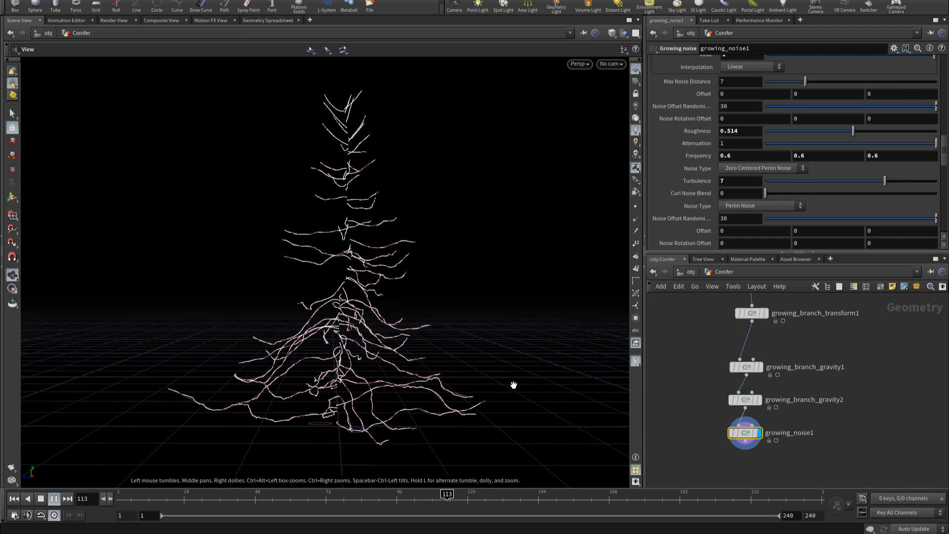
{"action": "key", "text": "Up"}
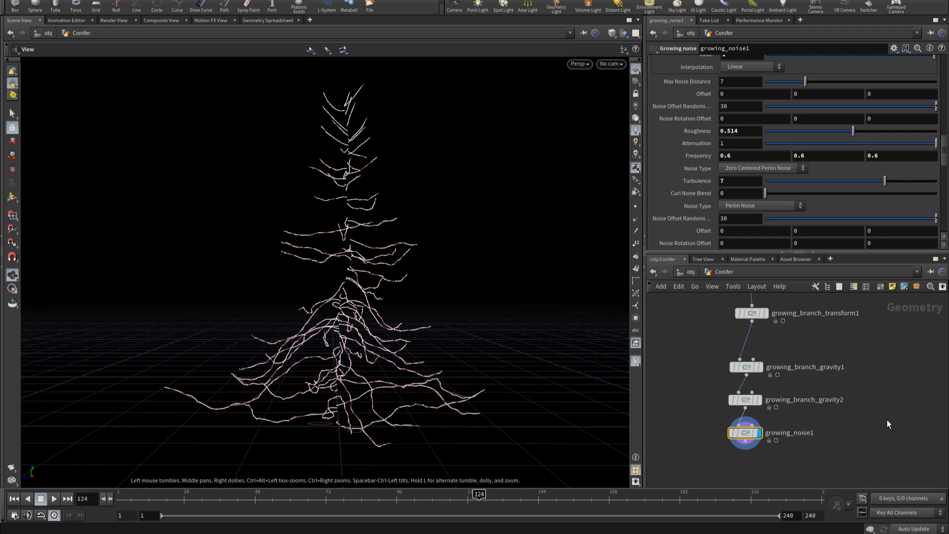
Step: Try raising the Noise On Length start point, then undo the change
{"action": "scroll", "coordinate": [791, 148], "scroll_direction": "up", "scroll_amount": 5}
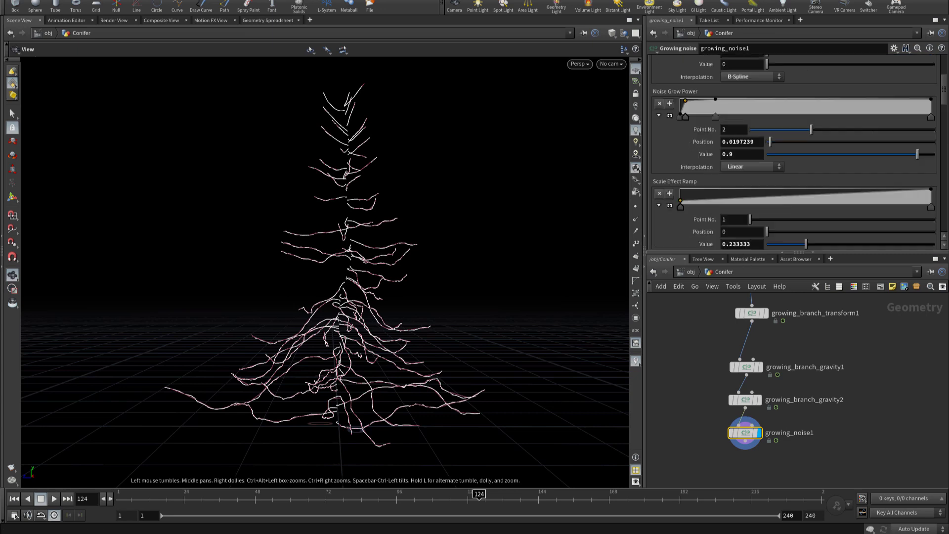
{"action": "scroll", "coordinate": [791, 149], "scroll_direction": "up", "scroll_amount": 5}
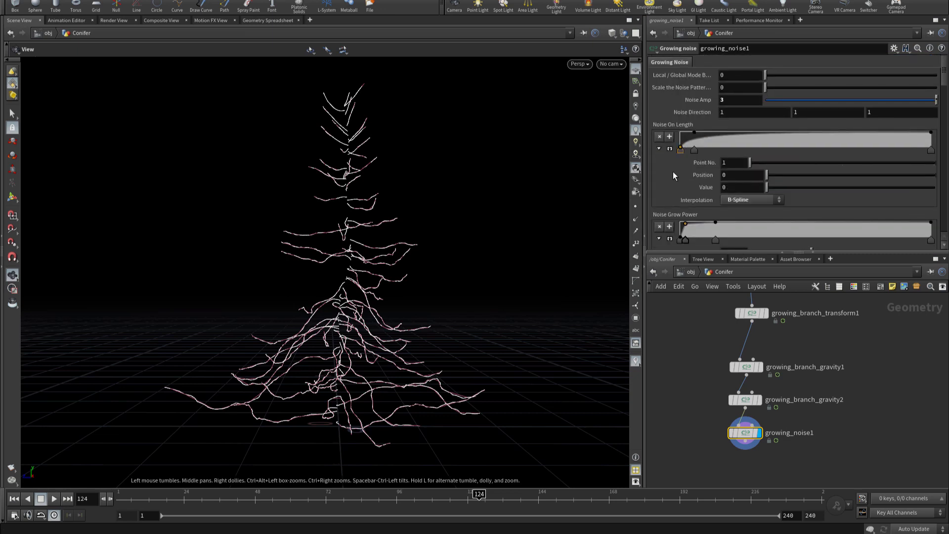
{"action": "scroll", "coordinate": [674, 172], "scroll_direction": "down", "scroll_amount": 4}
{"action": "left_click_drag", "start_coordinate": [687, 76], "coordinate": [681, 74]}
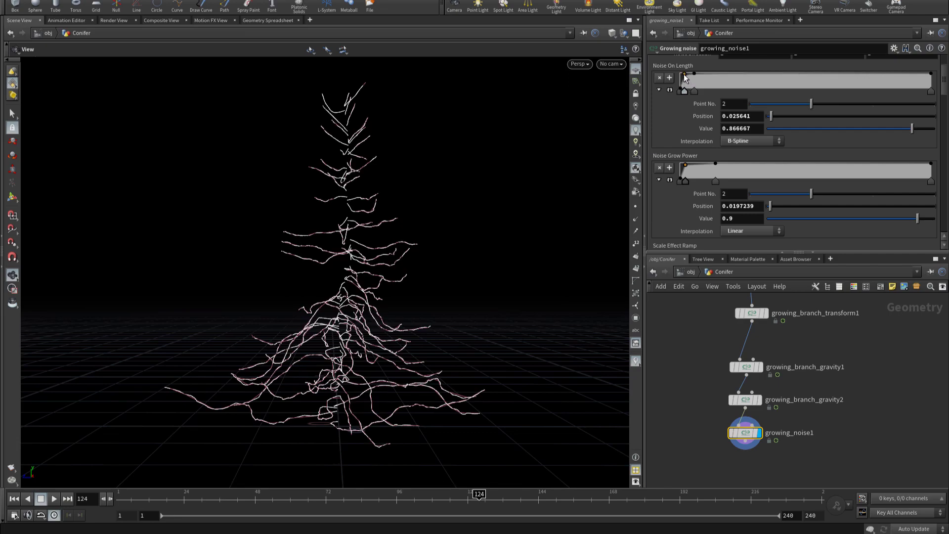
{"action": "key", "text": "ctrl+z"}
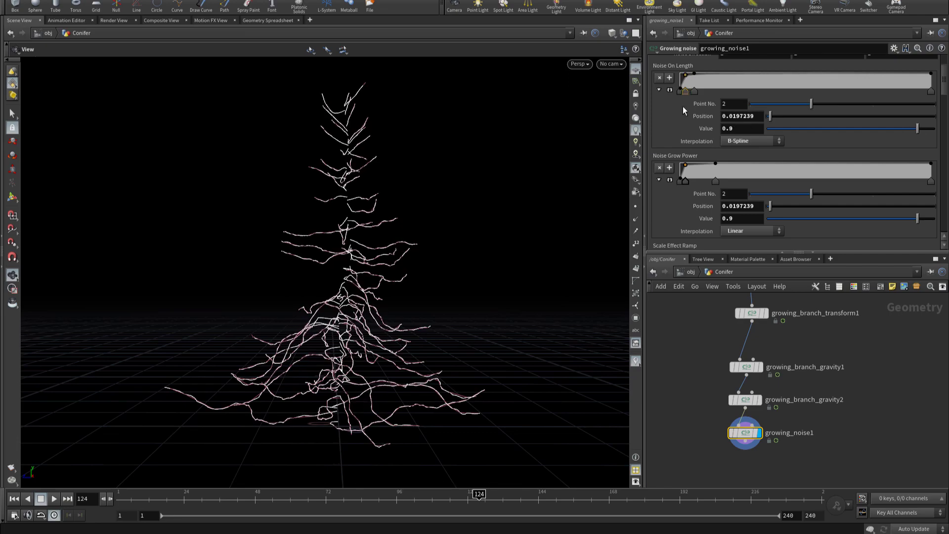
{"action": "mouse_move", "coordinate": [343, 172]}
{"action": "left_mouse_down"}
{"action": "mouse_move", "coordinate": [441, 160]}
{"action": "mouse_move", "coordinate": [466, 180]}
{"action": "mouse_move", "coordinate": [415, 179]}
{"action": "left_mouse_up"}
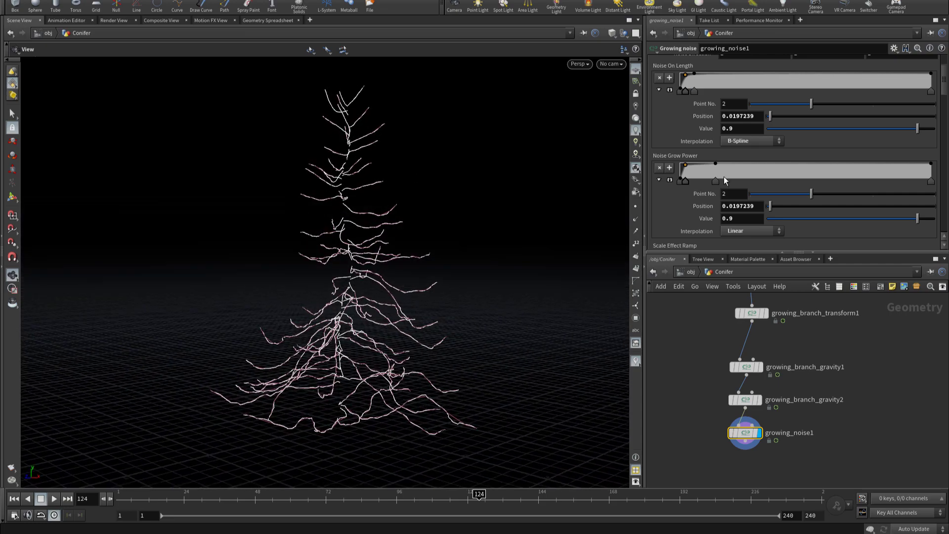
Step: Push the early Noise Grow Power point to 1 and lower the Scale Effect ramp's start
{"action": "left_click_drag", "start_coordinate": [685, 165], "coordinate": [677, 161]}
{"action": "scroll", "coordinate": [674, 197], "scroll_direction": "down", "scroll_amount": 3}
{"action": "left_click_drag", "start_coordinate": [680, 204], "coordinate": [674, 189]}
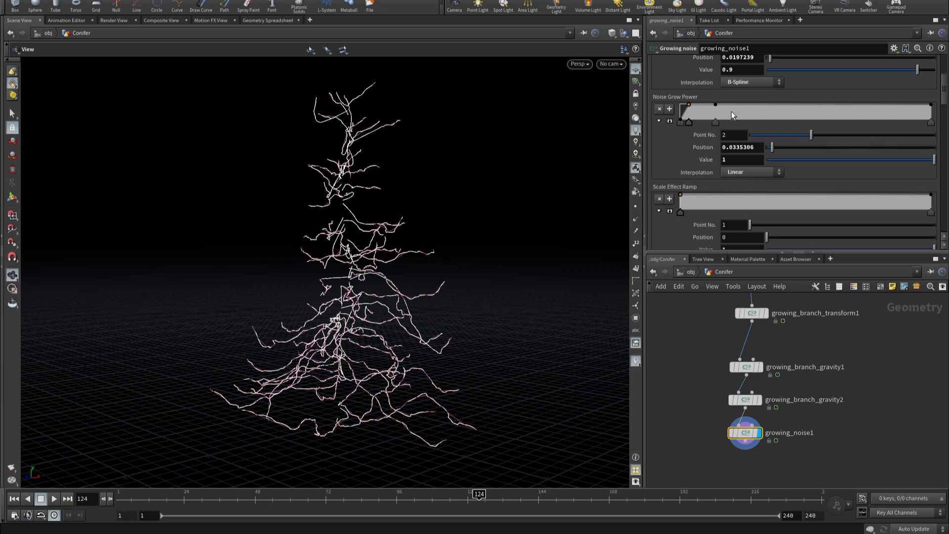
Step: Set the Noise On Length start point to 0.567 and add a point at full value
{"action": "scroll", "coordinate": [731, 111], "scroll_direction": "up", "scroll_amount": 2}
{"action": "scroll", "coordinate": [700, 129], "scroll_direction": "up", "scroll_amount": 2}
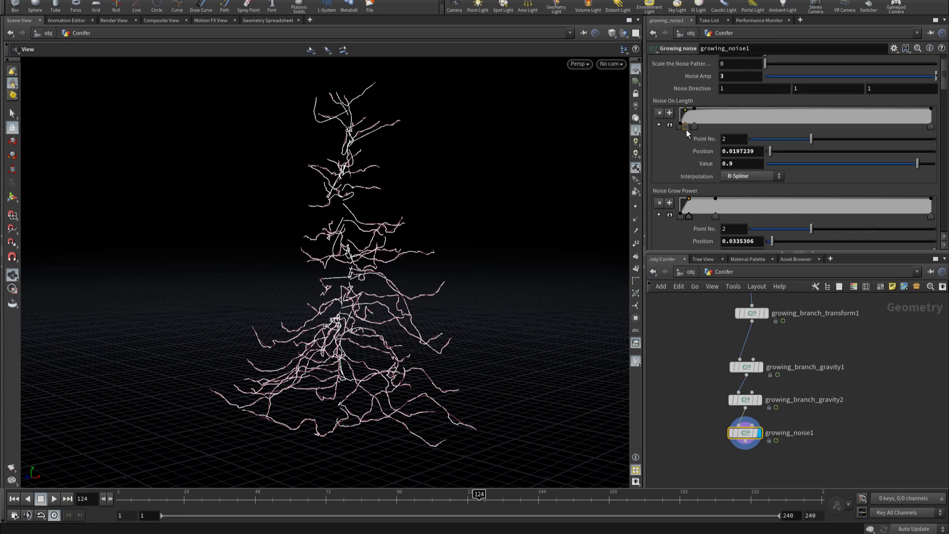
{"action": "mouse_move", "coordinate": [686, 130]}
{"action": "left_mouse_down"}
{"action": "mouse_move", "coordinate": [931, 141]}
{"action": "mouse_move", "coordinate": [842, 134]}
{"action": "left_mouse_up"}
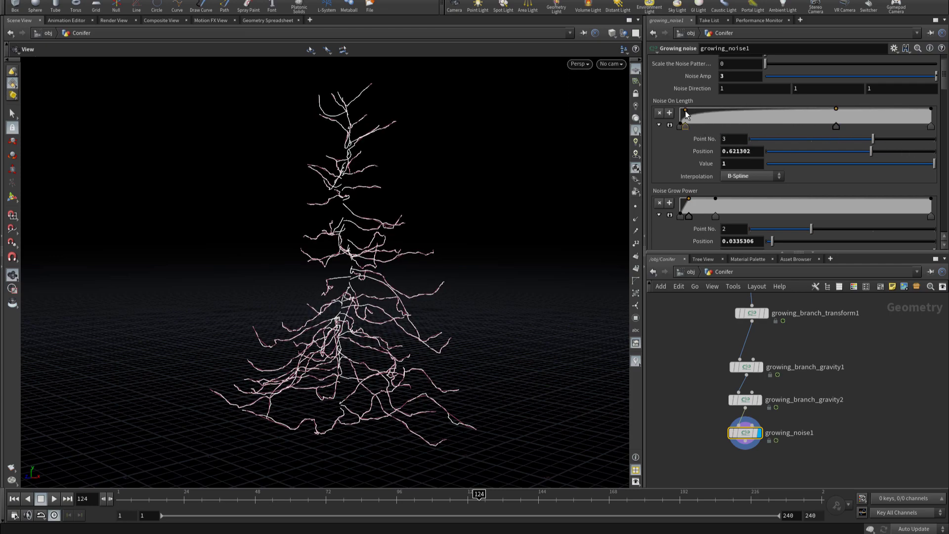
{"action": "left_click_drag", "start_coordinate": [685, 110], "coordinate": [680, 115]}
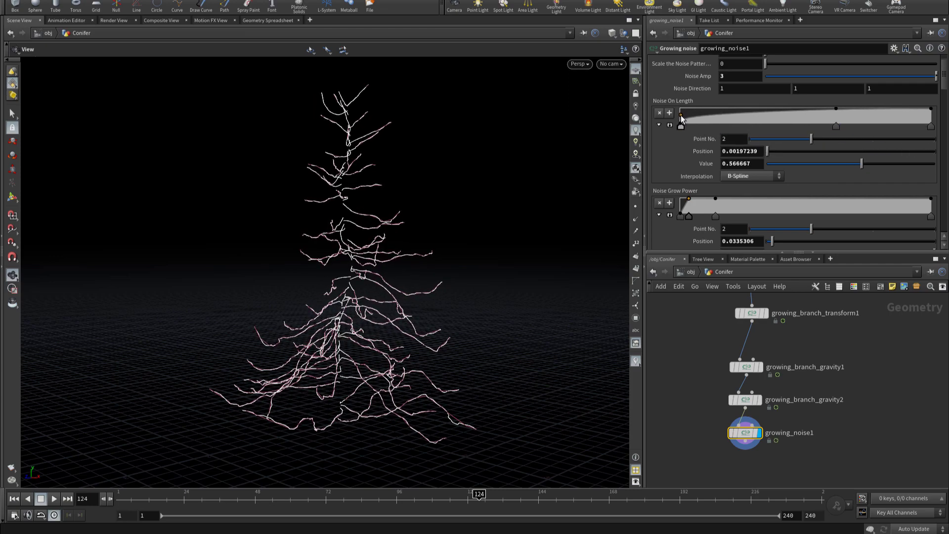
{"action": "left_click", "coordinate": [711, 108]}
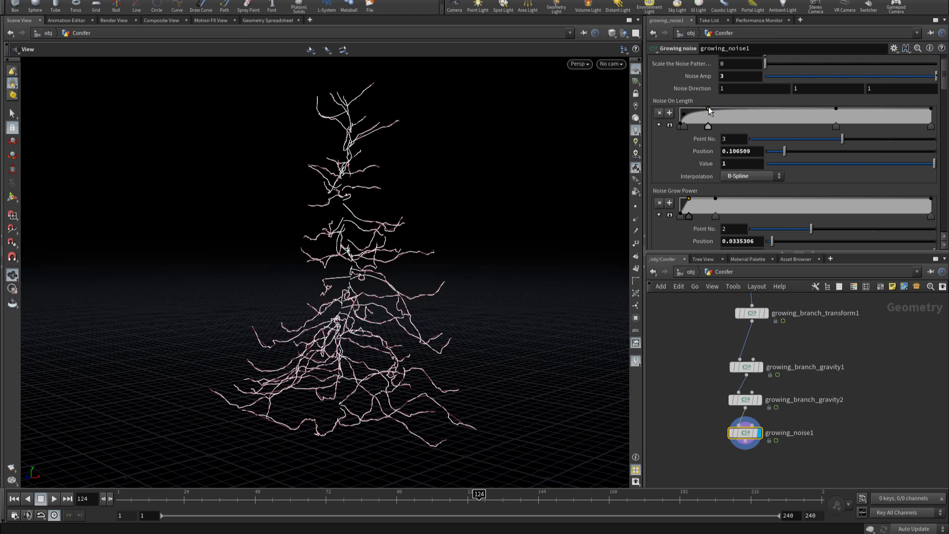
Step: Make the Scale Effect Ramp start at 0.333 and rise to 1 at a new key at 0.308
{"action": "scroll", "coordinate": [685, 189], "scroll_direction": "down", "scroll_amount": 3}
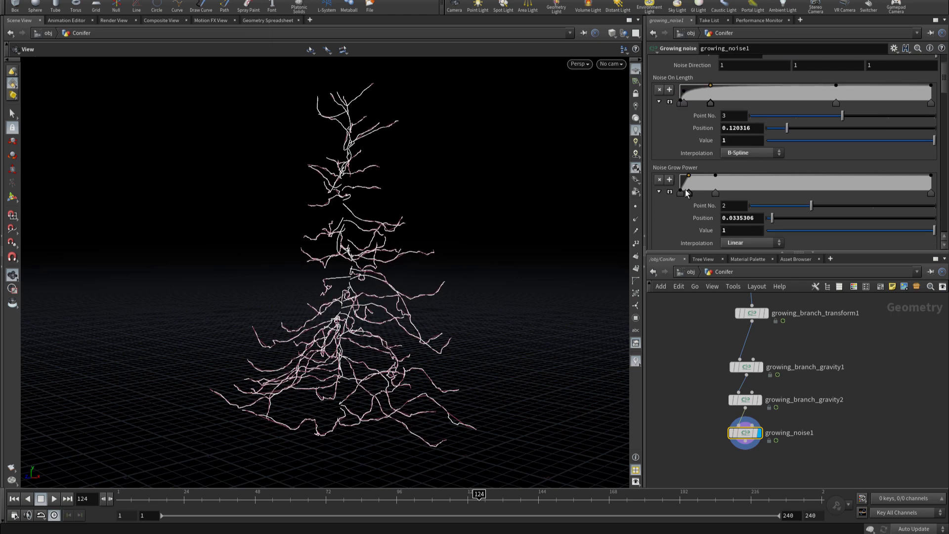
{"action": "scroll", "coordinate": [686, 189], "scroll_direction": "down", "scroll_amount": 2}
{"action": "left_click_drag", "start_coordinate": [680, 174], "coordinate": [675, 183]}
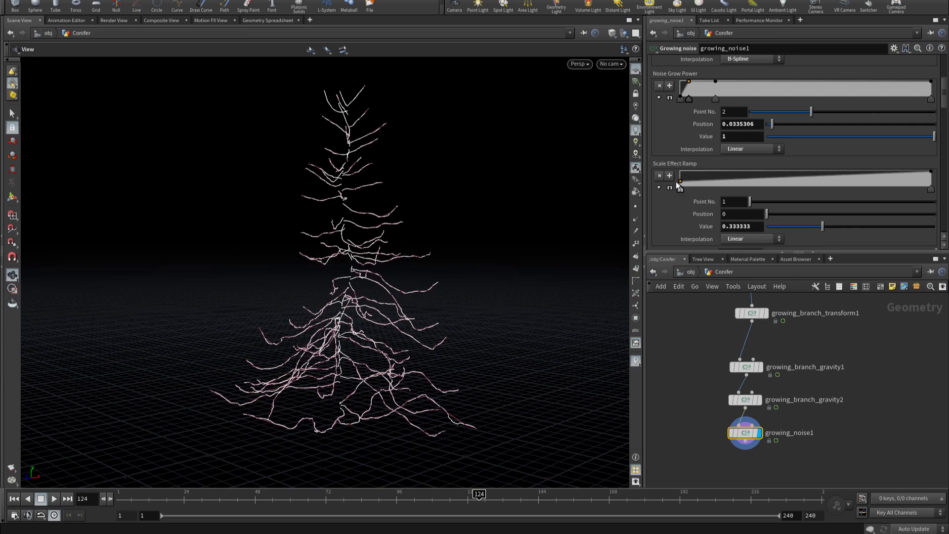
{"action": "mouse_move", "coordinate": [698, 176]}
{"action": "left_mouse_down"}
{"action": "mouse_move", "coordinate": [704, 165]}
{"action": "mouse_move", "coordinate": [757, 170]}
{"action": "left_mouse_up"}
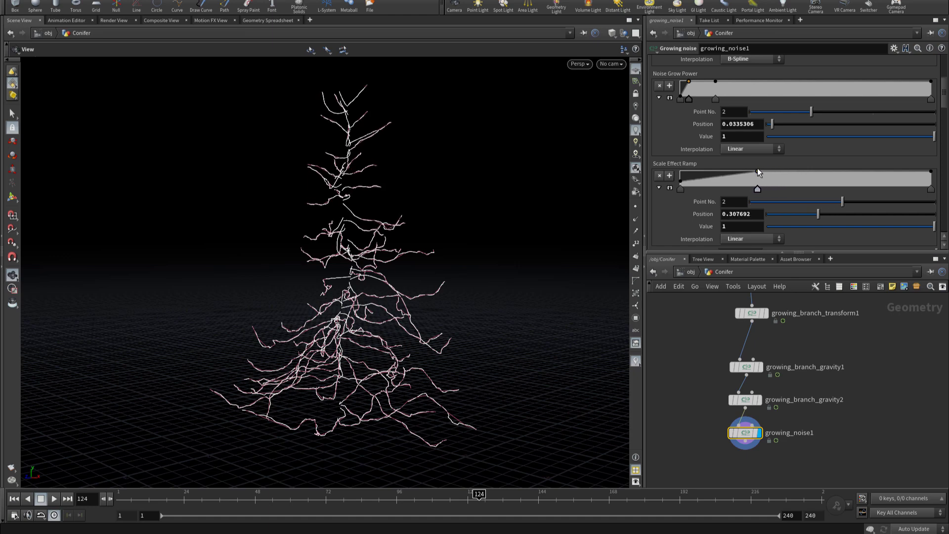
{"action": "left_click", "coordinate": [929, 191]}
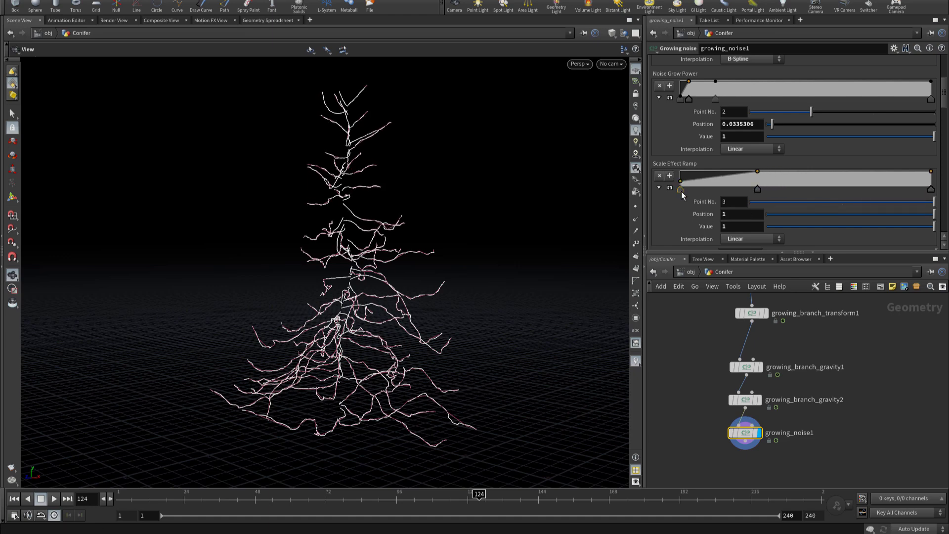
{"action": "left_click", "coordinate": [681, 190]}
{"action": "left_click", "coordinate": [732, 239]}
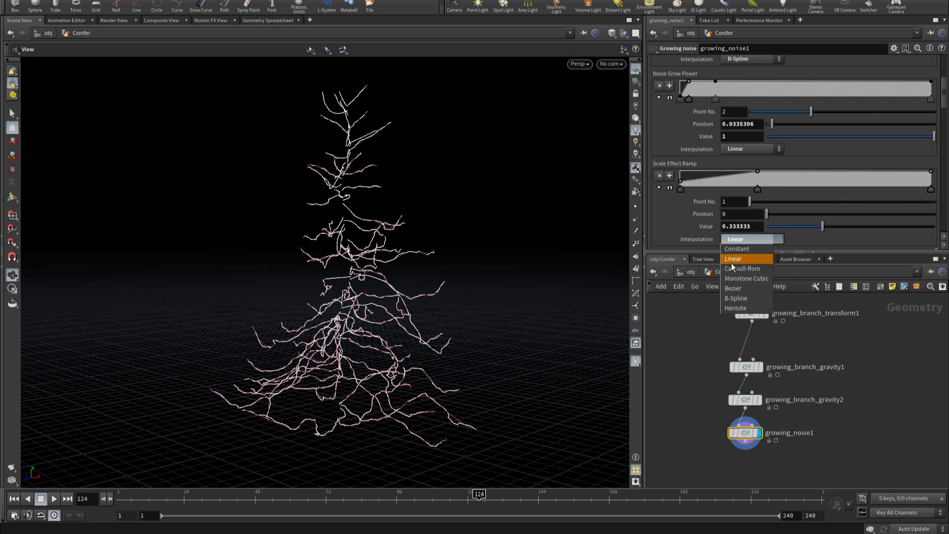
Step: Set the Scale Effect ramp's first point to B-Spline interpolation
{"action": "left_click", "coordinate": [739, 298]}
{"action": "left_click_drag", "start_coordinate": [508, 239], "coordinate": [428, 260]}
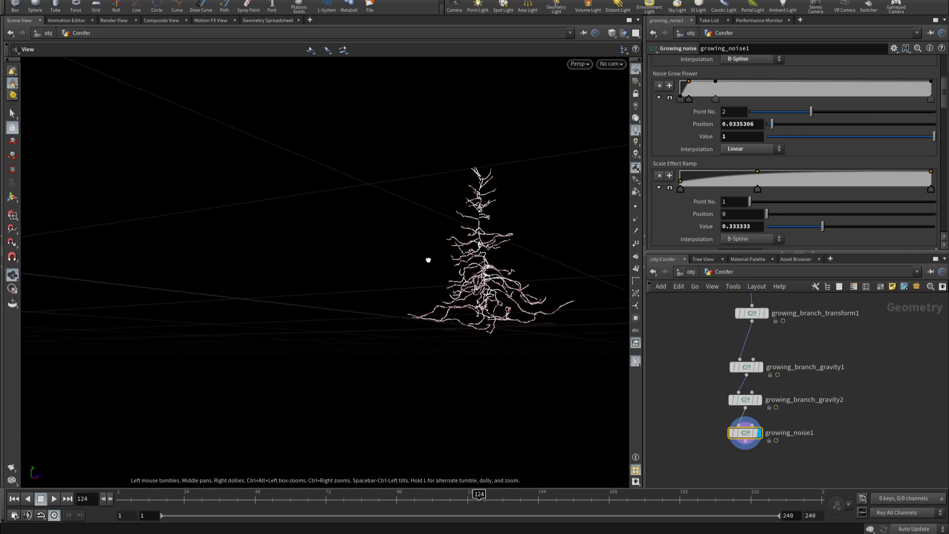
{"action": "mouse_move", "coordinate": [313, 265]}
{"action": "left_mouse_down"}
{"action": "mouse_move", "coordinate": [368, 275]}
{"action": "mouse_move", "coordinate": [392, 303]}
{"action": "mouse_move", "coordinate": [329, 298]}
{"action": "mouse_move", "coordinate": [332, 277]}
{"action": "mouse_move", "coordinate": [325, 286]}
{"action": "mouse_move", "coordinate": [345, 277]}
{"action": "left_mouse_up"}
{"action": "left_click_drag", "start_coordinate": [467, 494], "coordinate": [316, 473]}
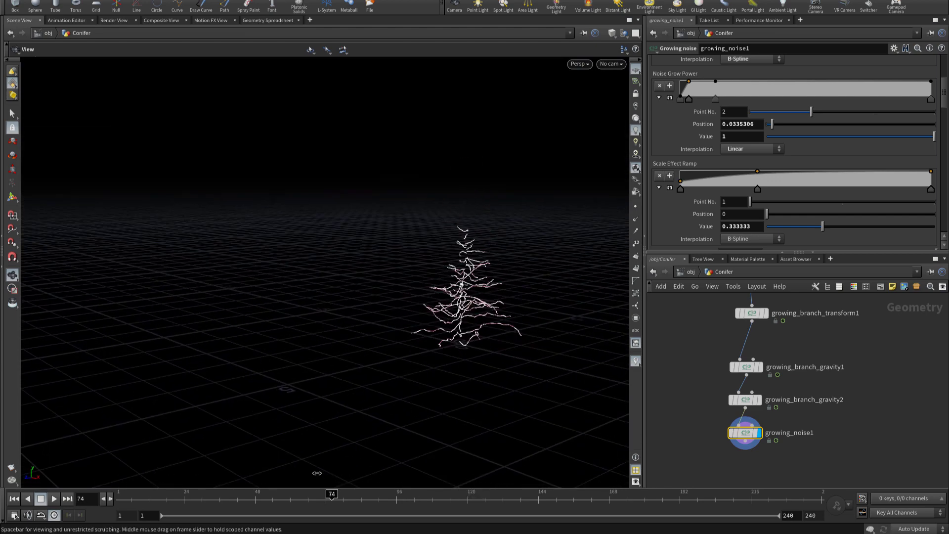
Step: Replay the growth animation several times, stopping at frame 121 to review the branches
{"action": "key", "text": "Up"}
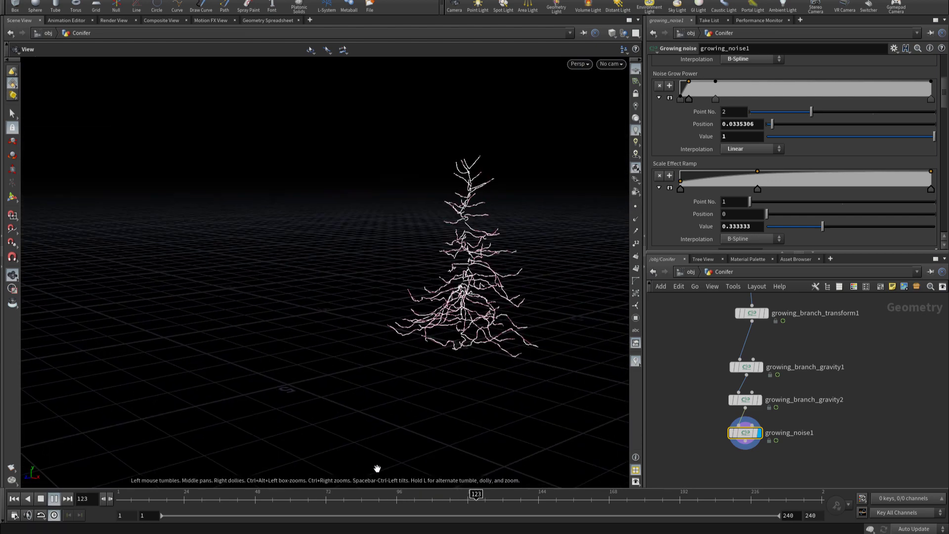
{"action": "key", "text": "Down"}
{"action": "mouse_move", "coordinate": [447, 387]}
{"action": "left_mouse_down"}
{"action": "mouse_move", "coordinate": [509, 299]}
{"action": "mouse_move", "coordinate": [497, 317]}
{"action": "left_mouse_up"}
{"action": "left_click", "coordinate": [253, 496]}
{"action": "key", "text": "Up"}
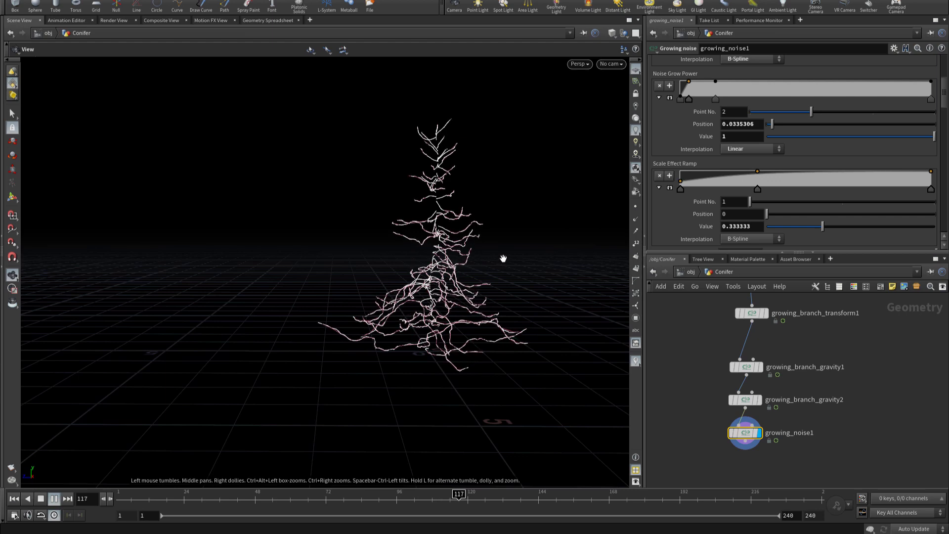
{"action": "key", "text": "Up"}
{"action": "left_click_drag", "start_coordinate": [480, 494], "coordinate": [262, 460]}
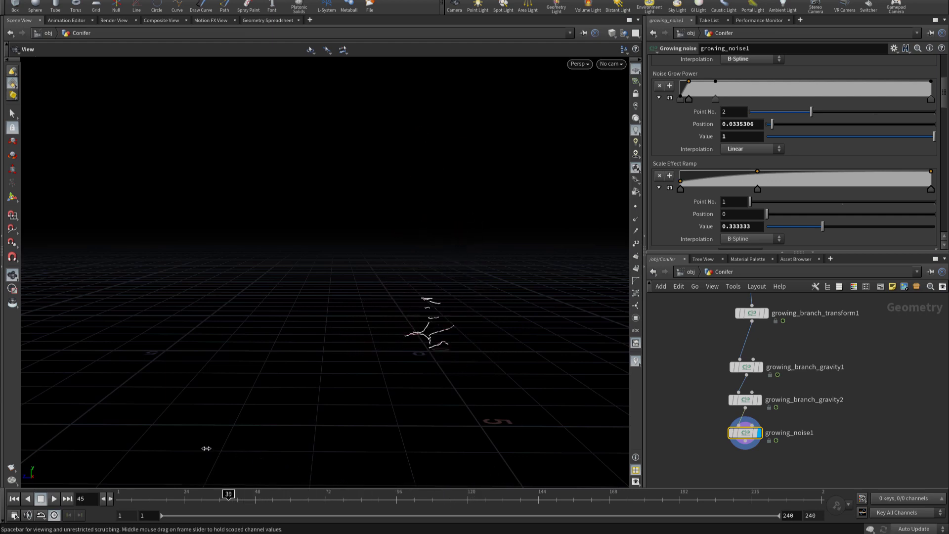
{"action": "key", "text": "Up"}
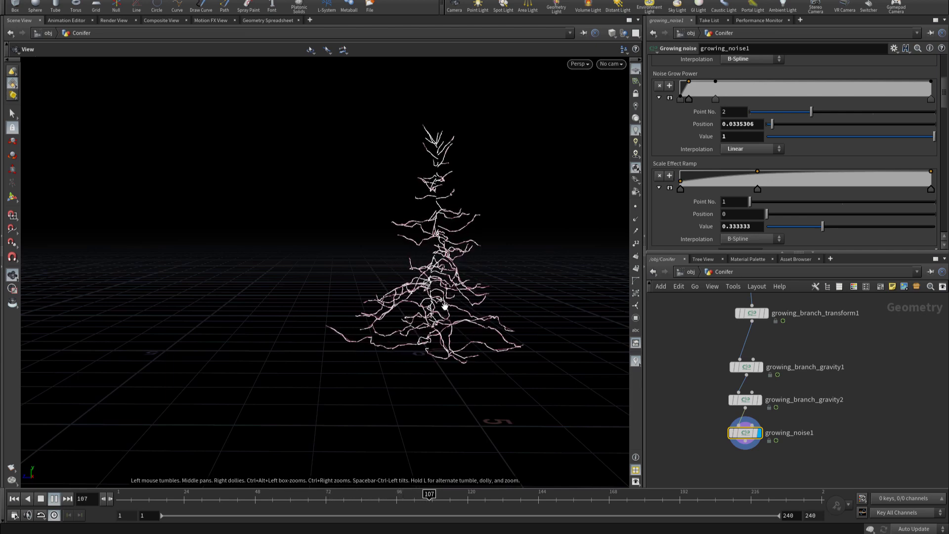
{"action": "key", "text": "Up"}
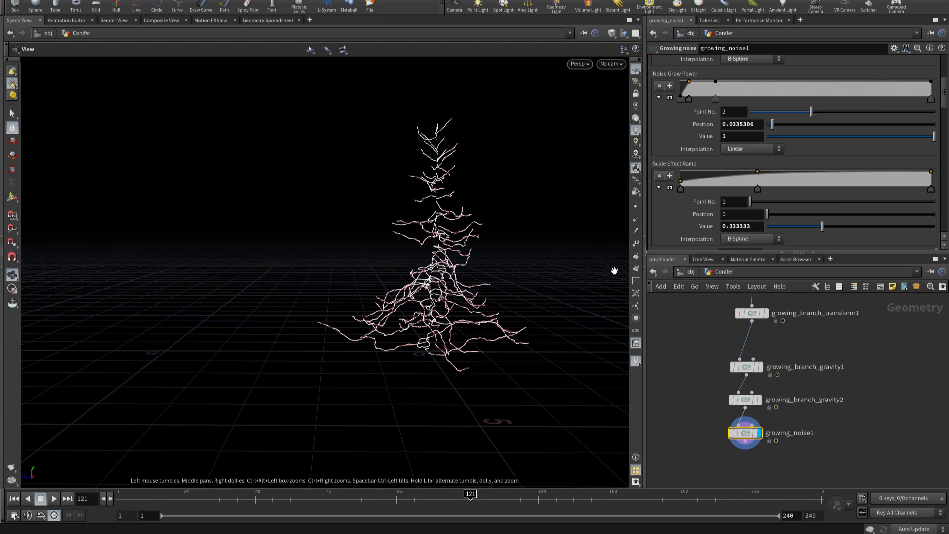
{"action": "scroll", "coordinate": [717, 168], "scroll_direction": "up", "scroll_amount": 2}
{"action": "scroll", "coordinate": [717, 167], "scroll_direction": "up", "scroll_amount": 8}
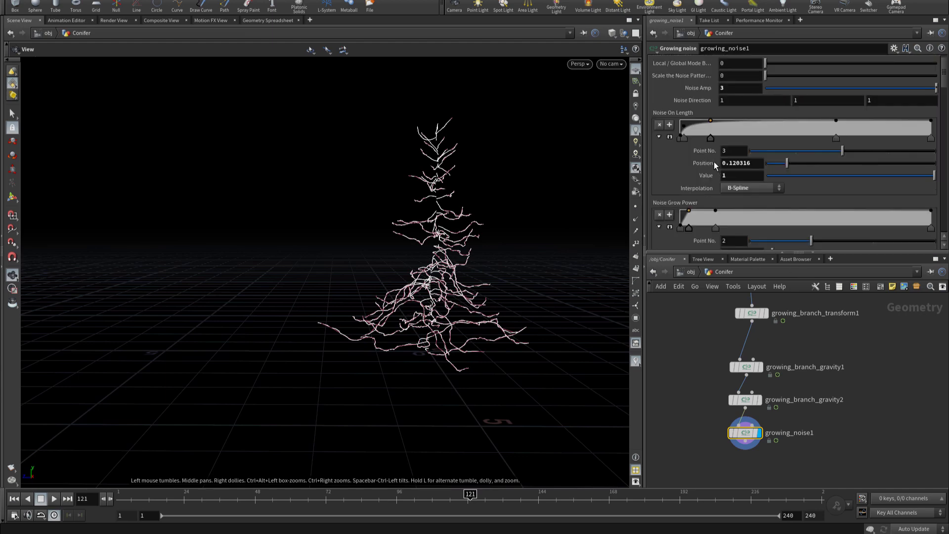
Step: Delete the extra Noise Grow Power ramp point, then undo to restore it
{"action": "left_click", "coordinate": [690, 229], "text": "ctrl"}
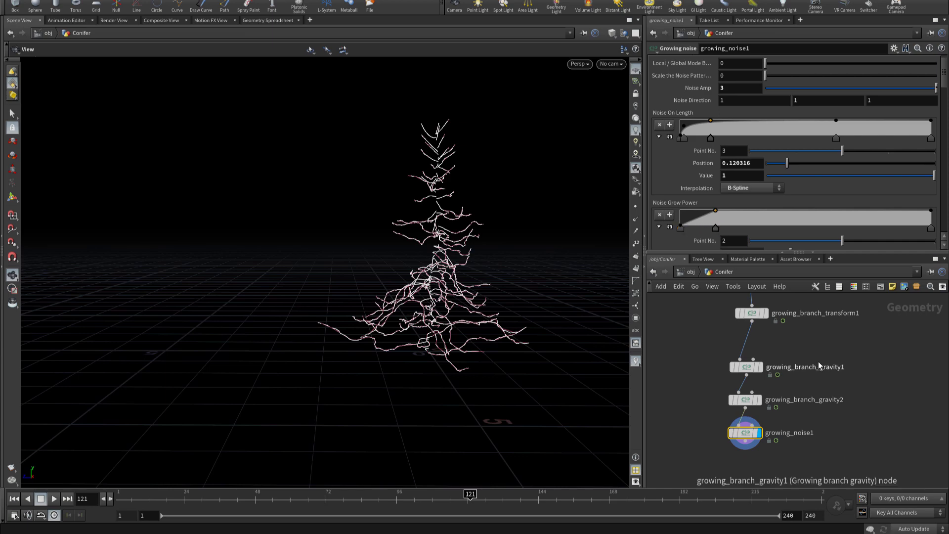
{"action": "key", "text": "ctrl+z"}
{"action": "scroll", "coordinate": [821, 391], "scroll_direction": "down", "scroll_amount": 1}
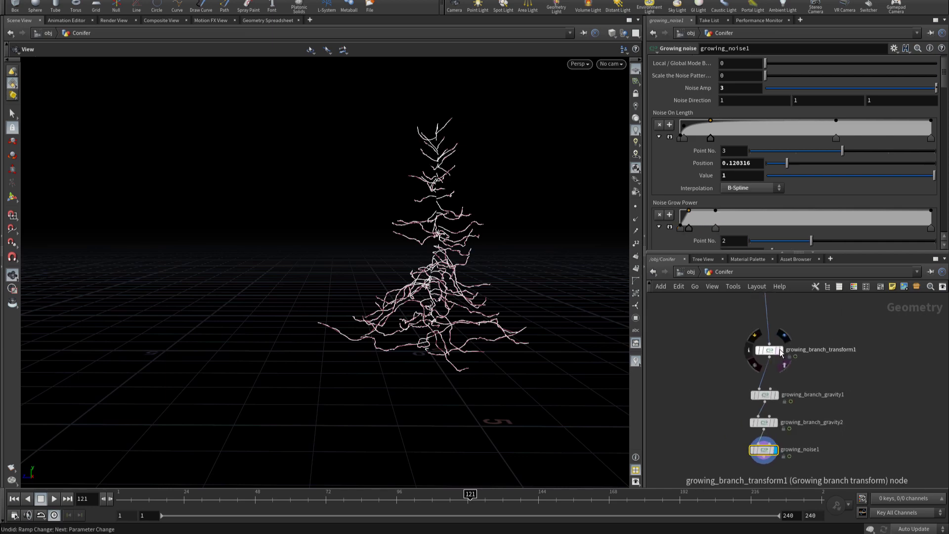
Step: Compare the tree at the transform1, gravity2 and noise1 stages, ending on noise1's output
{"action": "left_click", "coordinate": [784, 340]}
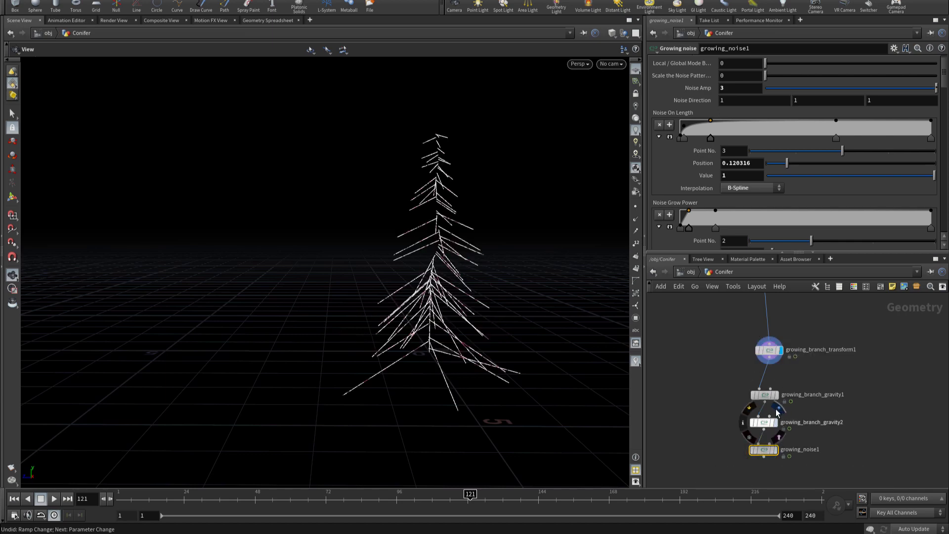
{"action": "left_click", "coordinate": [779, 410]}
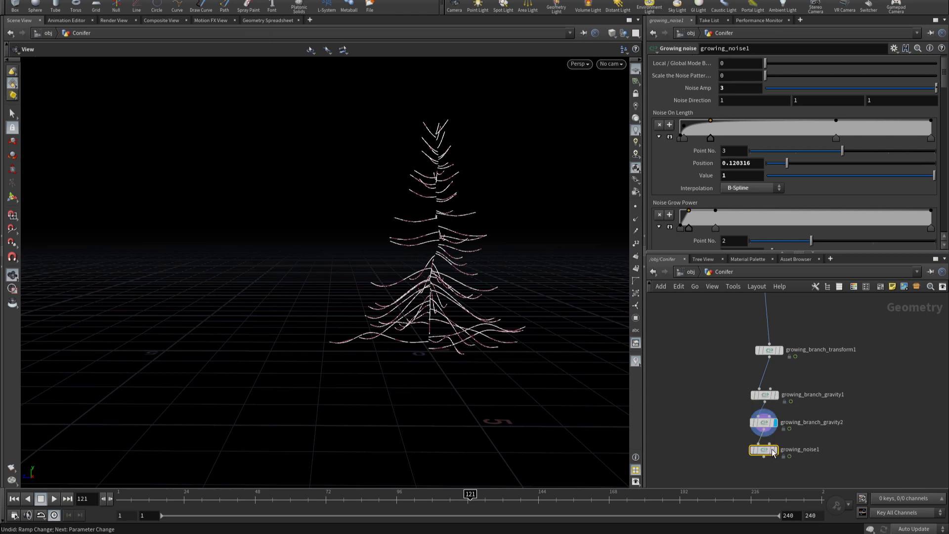
{"action": "left_click", "coordinate": [781, 437]}
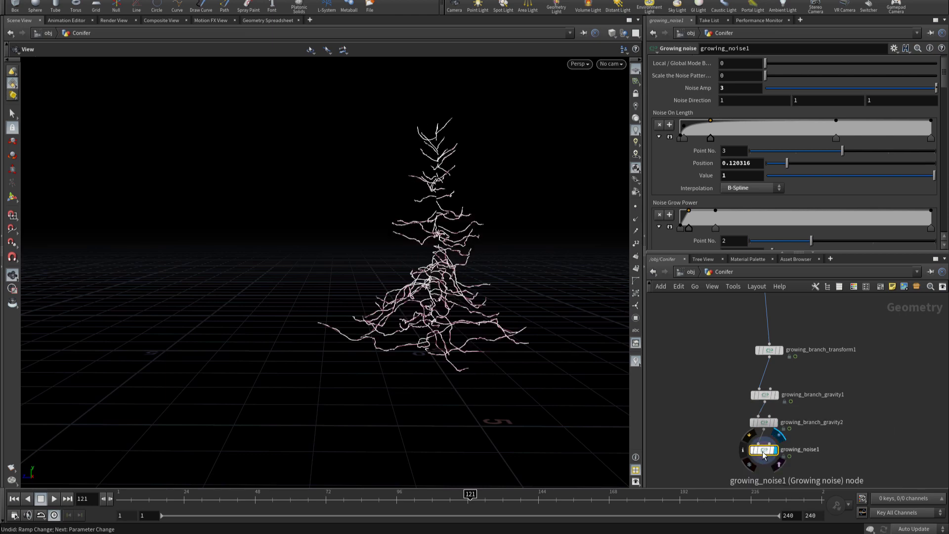
{"action": "scroll", "coordinate": [712, 180], "scroll_direction": "down", "scroll_amount": 3}
{"action": "scroll", "coordinate": [711, 181], "scroll_direction": "down", "scroll_amount": 3}
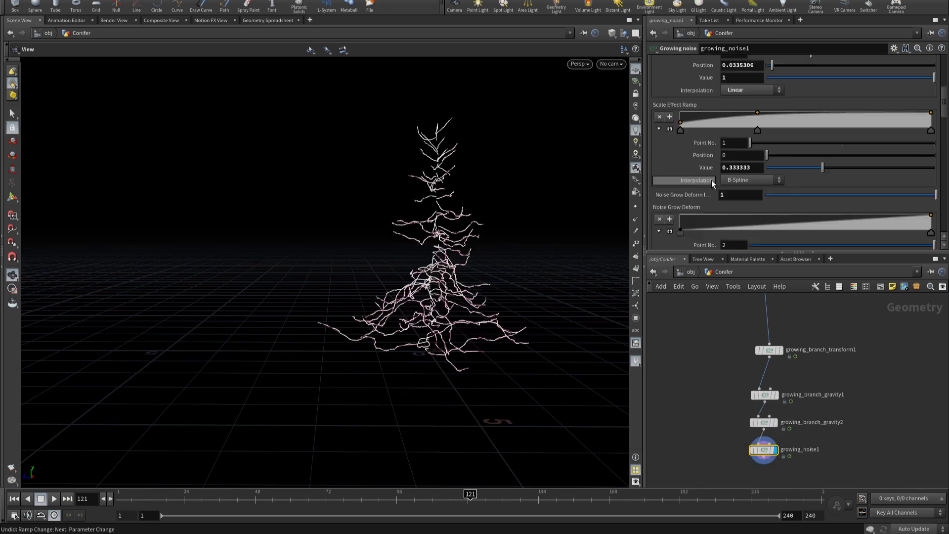
{"action": "scroll", "coordinate": [710, 180], "scroll_direction": "down", "scroll_amount": 3}
{"action": "scroll", "coordinate": [709, 180], "scroll_direction": "down", "scroll_amount": 3}
{"action": "scroll", "coordinate": [707, 179], "scroll_direction": "down", "scroll_amount": 2}
{"action": "scroll", "coordinate": [704, 182], "scroll_direction": "down", "scroll_amount": 2}
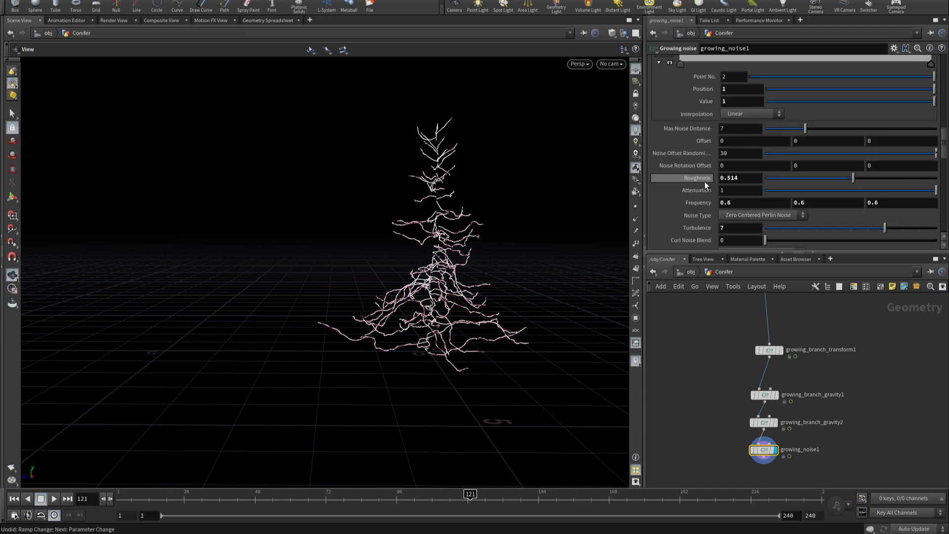
Step: Set growing_noise1's Offset to 11 on all three axes, comparing before and after
{"action": "middle_click_drag", "start_coordinate": [689, 143], "coordinate": [748, 130]}
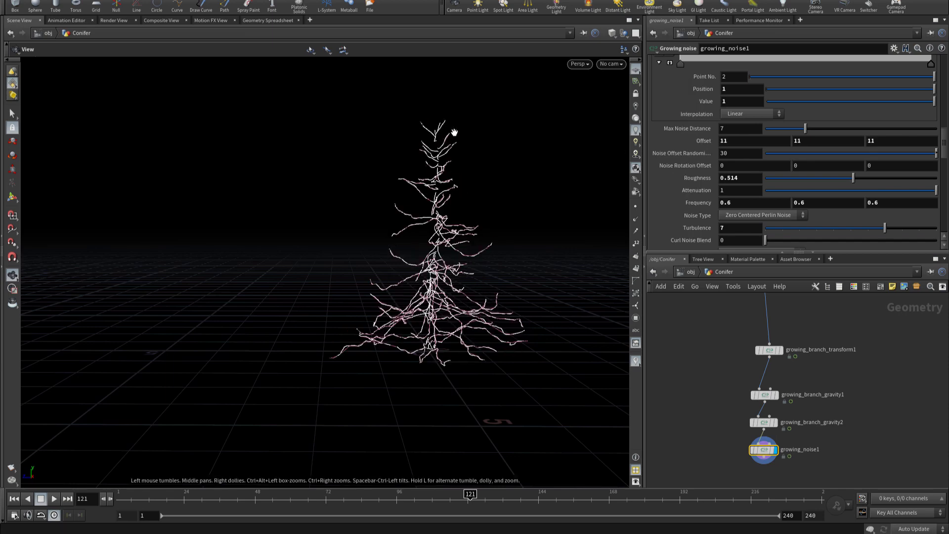
{"action": "key", "text": "ctrl+z"}
{"action": "key", "text": "ctrl+y"}
{"action": "left_click_drag", "start_coordinate": [437, 252], "coordinate": [514, 257]}
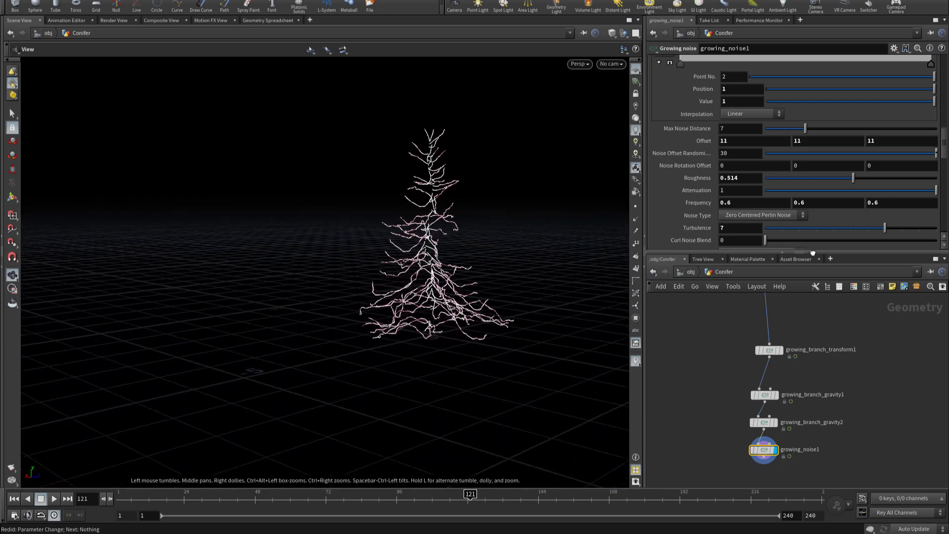
{"action": "left_click_drag", "start_coordinate": [812, 253], "coordinate": [371, 250]}
Step: Scrub through the noisy tree's growth, ending at frame 45
{"action": "left_click", "coordinate": [437, 496]}
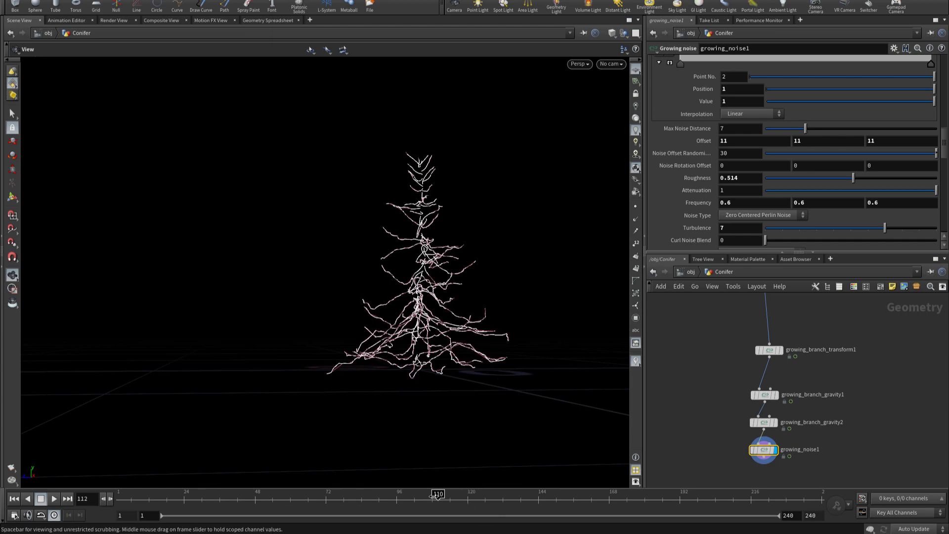
{"action": "left_click_drag", "start_coordinate": [434, 496], "coordinate": [293, 457]}
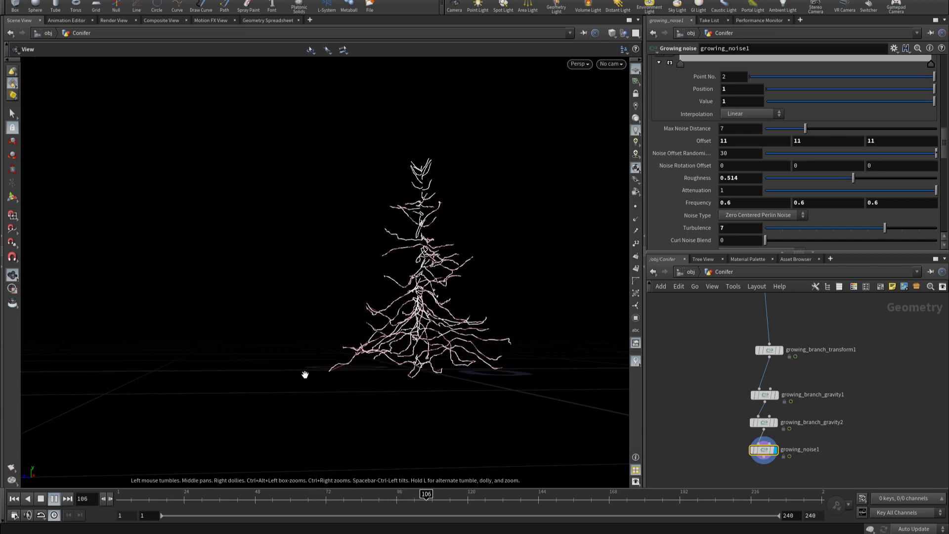
{"action": "left_click_drag", "start_coordinate": [424, 496], "coordinate": [240, 496]}
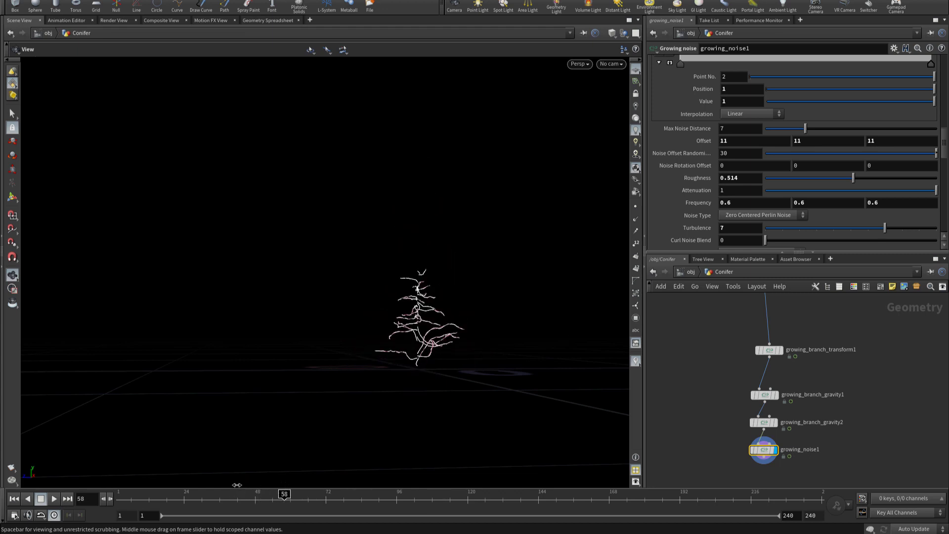
{"action": "left_click_drag", "start_coordinate": [237, 485], "coordinate": [199, 478]}
{"action": "mouse_move", "coordinate": [273, 484]}
{"action": "left_mouse_down"}
{"action": "mouse_move", "coordinate": [312, 492]}
{"action": "mouse_move", "coordinate": [265, 490]}
{"action": "mouse_move", "coordinate": [359, 489]}
{"action": "mouse_move", "coordinate": [226, 489]}
{"action": "mouse_move", "coordinate": [297, 479]}
{"action": "mouse_move", "coordinate": [322, 489]}
{"action": "left_mouse_up"}
{"action": "mouse_move", "coordinate": [444, 395]}
{"action": "left_mouse_down"}
{"action": "mouse_move", "coordinate": [622, 406]}
{"action": "mouse_move", "coordinate": [530, 333]}
{"action": "mouse_move", "coordinate": [388, 353]}
{"action": "left_mouse_up"}
{"action": "right_click_drag", "start_coordinate": [387, 352], "coordinate": [509, 364]}
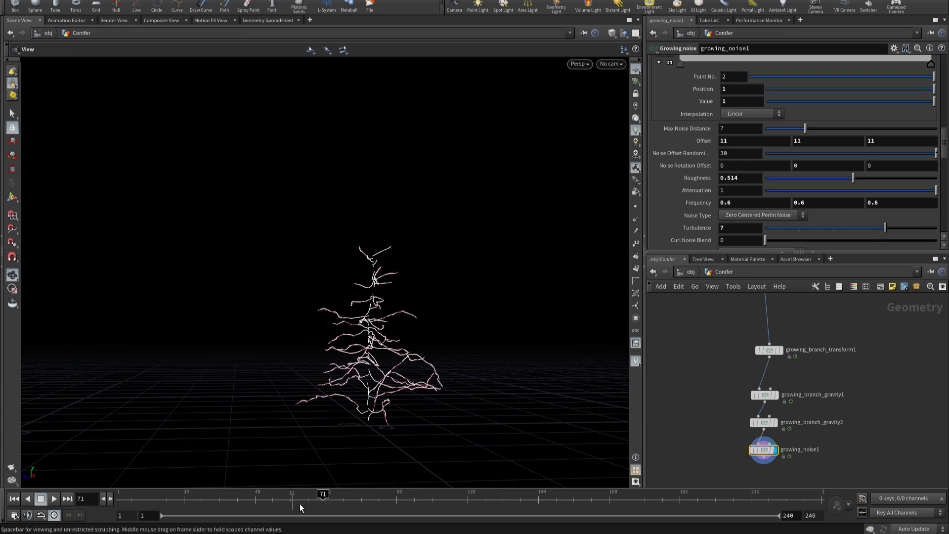
{"action": "left_click_drag", "start_coordinate": [226, 499], "coordinate": [246, 499]}
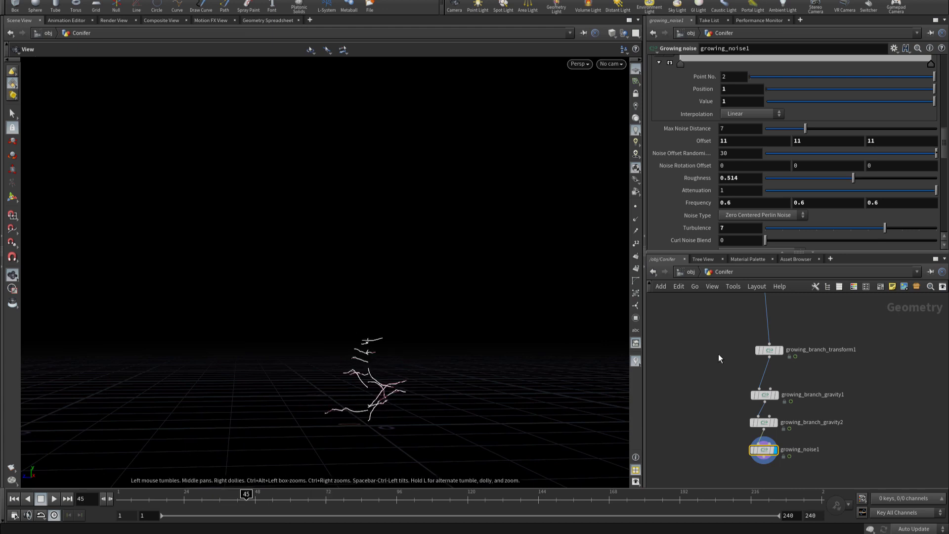
{"action": "scroll", "coordinate": [721, 346], "scroll_direction": "down", "scroll_amount": 2}
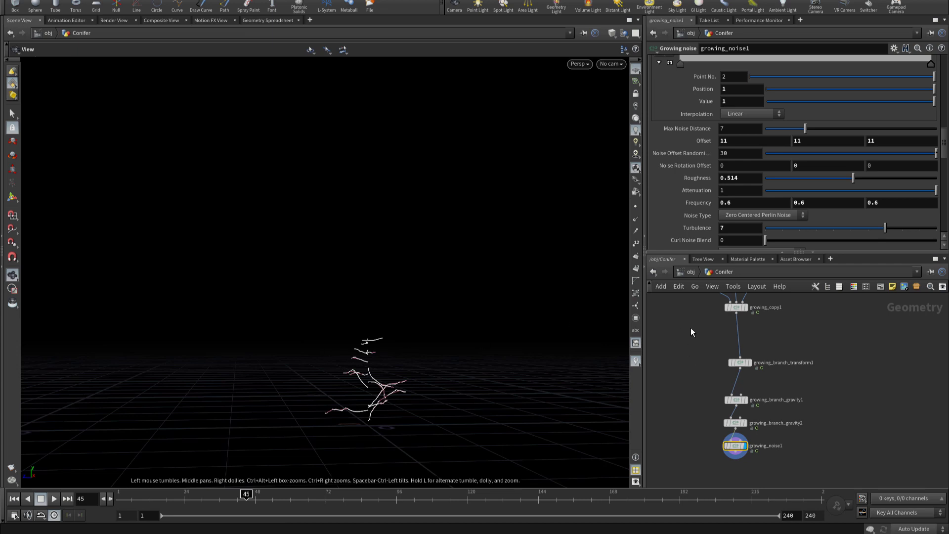
Step: Reset growing_copy1's Parent Size to X Rotation Effect Ramp to a plain two-point line
{"action": "middle_click_drag", "start_coordinate": [691, 332], "coordinate": [693, 407]}
{"action": "left_click", "coordinate": [738, 381]}
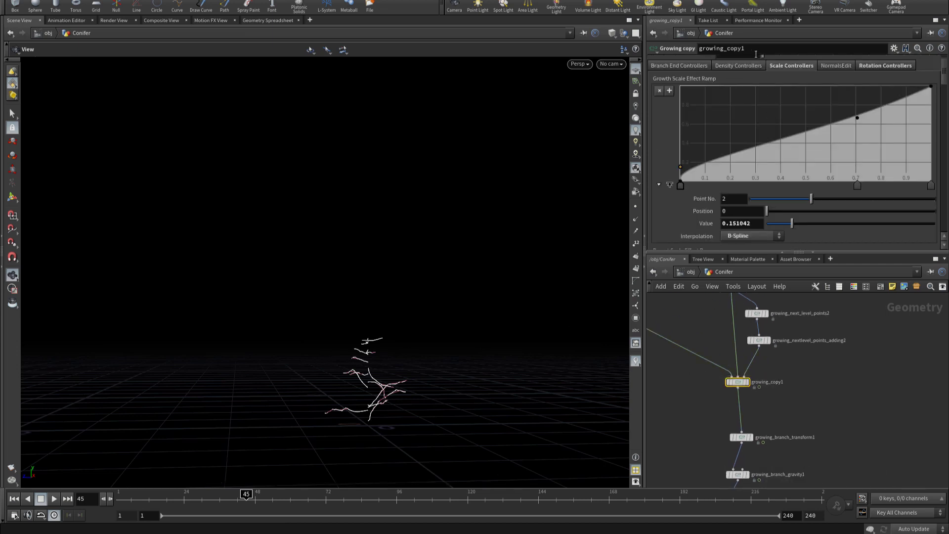
{"action": "left_click", "coordinate": [860, 66]}
{"action": "left_click", "coordinate": [662, 92]}
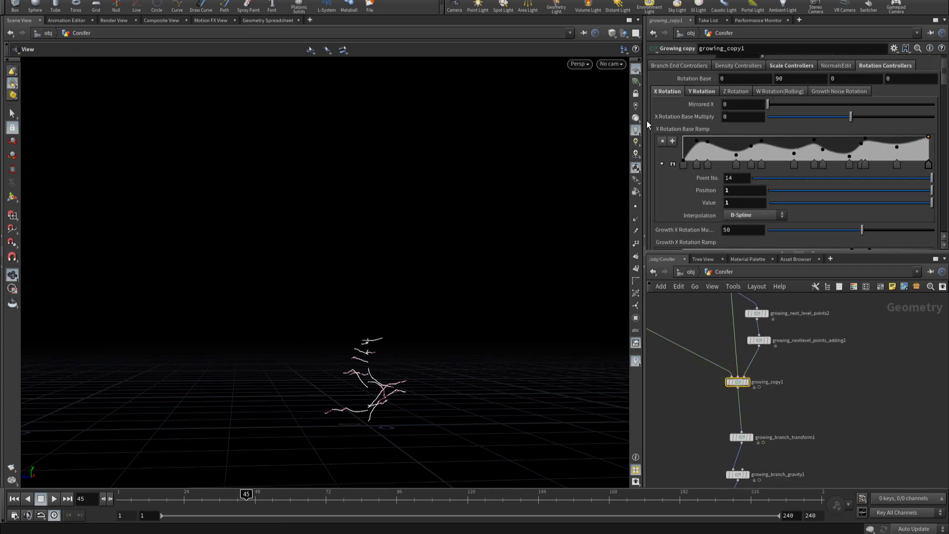
{"action": "scroll", "coordinate": [672, 173], "scroll_direction": "down", "scroll_amount": 3}
{"action": "scroll", "coordinate": [672, 173], "scroll_direction": "down", "scroll_amount": 3}
{"action": "scroll", "coordinate": [672, 173], "scroll_direction": "down", "scroll_amount": 2}
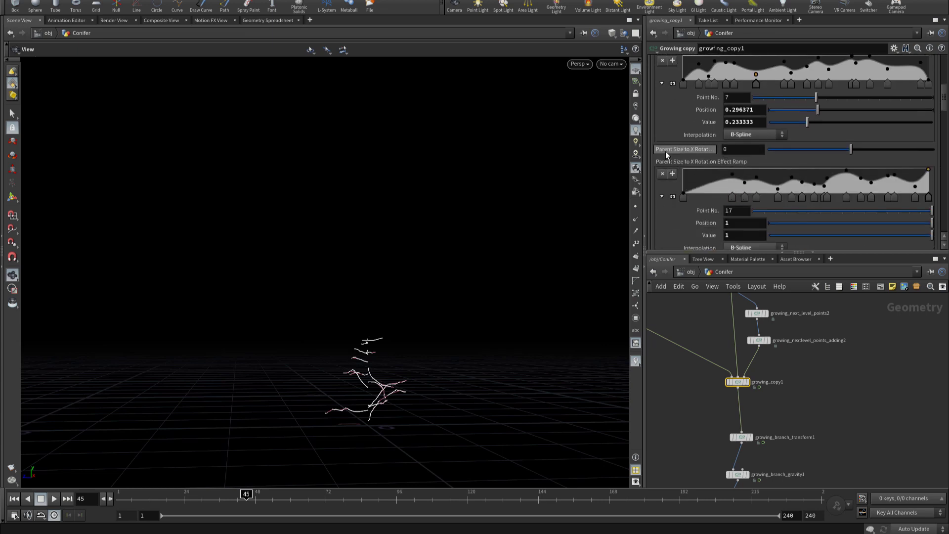
{"action": "left_click", "coordinate": [733, 200]}
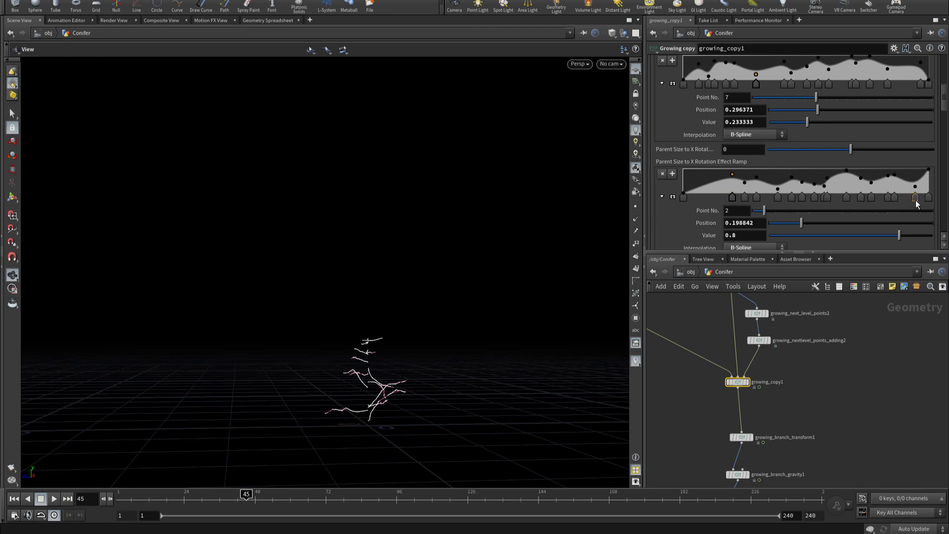
{"action": "left_click", "coordinate": [918, 197]}
{"action": "middle_click", "coordinate": [912, 192], "text": "ctrl"}
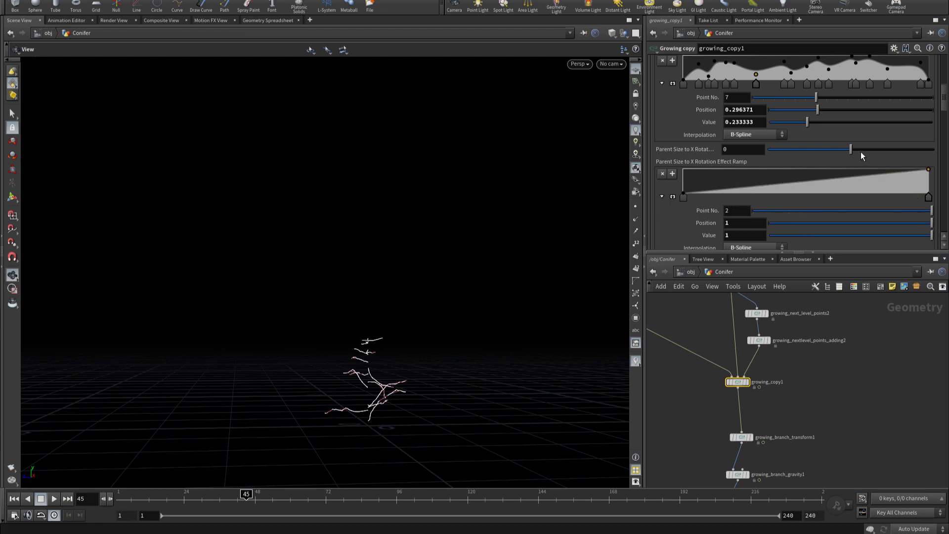
Step: Set the ramp's first key to value 1 and its last key to 0
{"action": "left_click", "coordinate": [683, 197]}
{"action": "scroll", "coordinate": [759, 175], "scroll_direction": "down", "scroll_amount": 3}
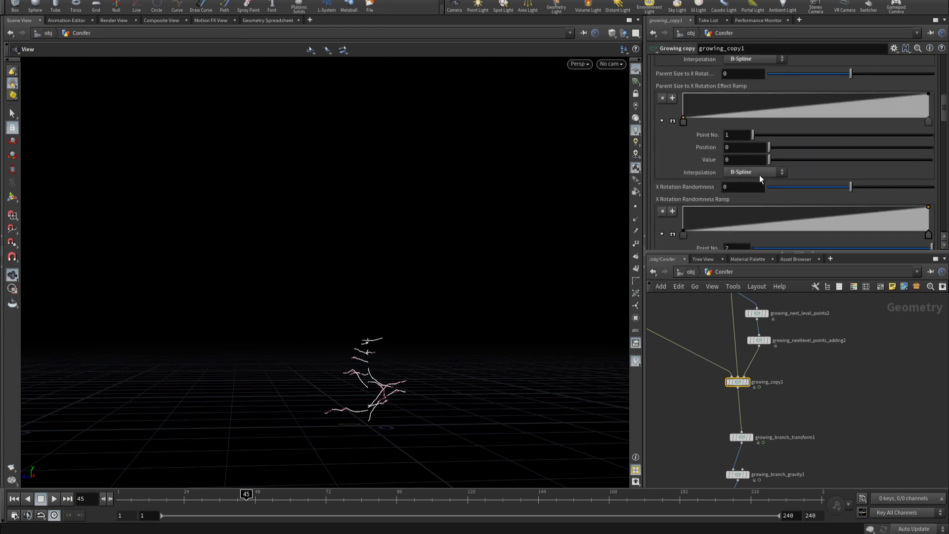
{"action": "type", "text": "1"}
{"action": "key", "text": "Return"}
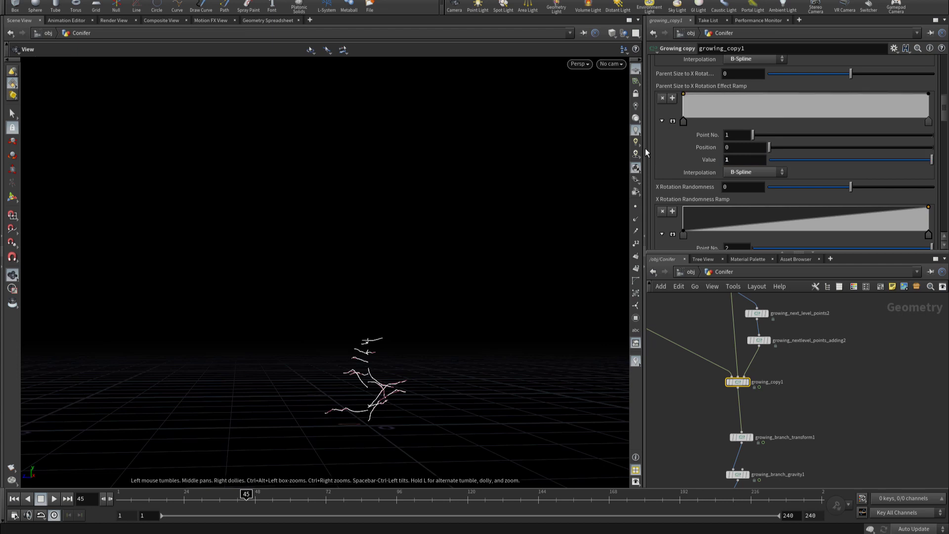
{"action": "left_click", "coordinate": [929, 121]}
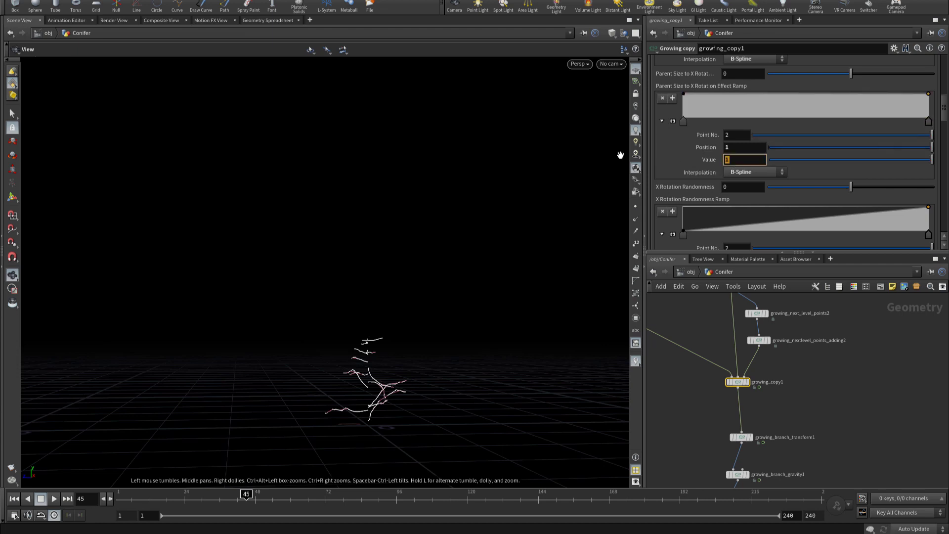
{"action": "type", "text": "0"}
{"action": "key", "text": "Return"}
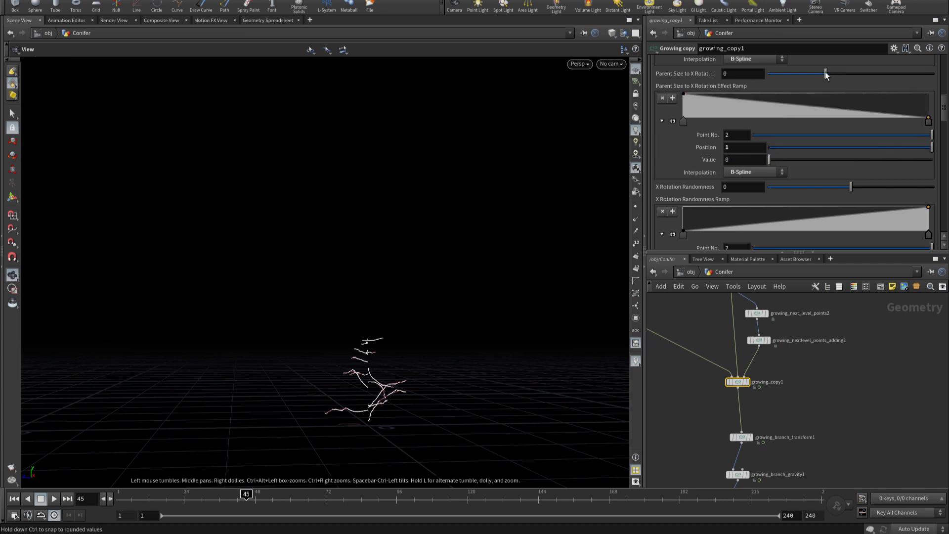
Step: Set Parent Size to X Rotation to -79 and advance the growth to frame 78
{"action": "left_click", "coordinate": [826, 72]}
{"action": "mouse_move", "coordinate": [828, 71]}
{"action": "left_mouse_down"}
{"action": "mouse_move", "coordinate": [841, 71]}
{"action": "mouse_move", "coordinate": [832, 73]}
{"action": "left_mouse_up"}
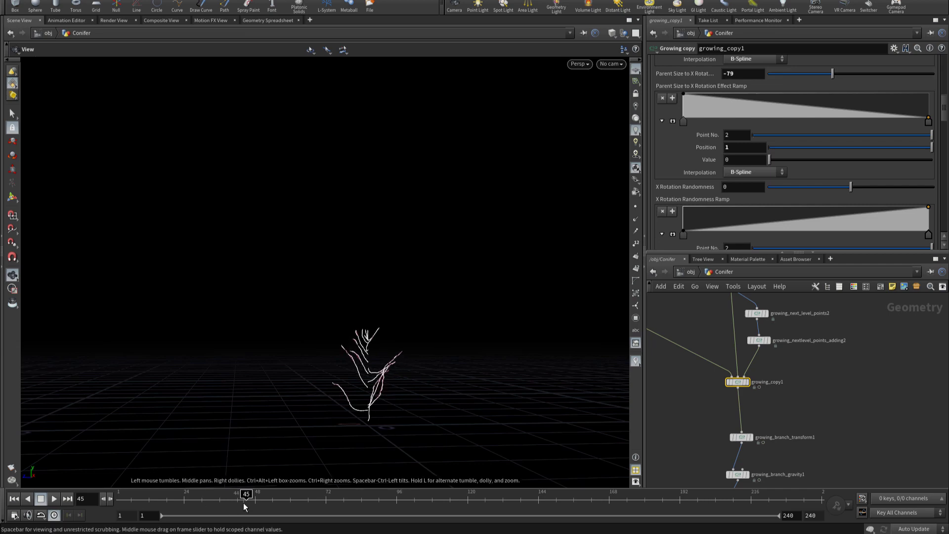
{"action": "key", "text": "Right"}
{"action": "mouse_move", "coordinate": [268, 502]}
{"action": "left_mouse_down"}
{"action": "mouse_move", "coordinate": [420, 491]}
{"action": "mouse_move", "coordinate": [302, 474]}
{"action": "mouse_move", "coordinate": [337, 477]}
{"action": "mouse_move", "coordinate": [320, 477]}
{"action": "left_mouse_up"}
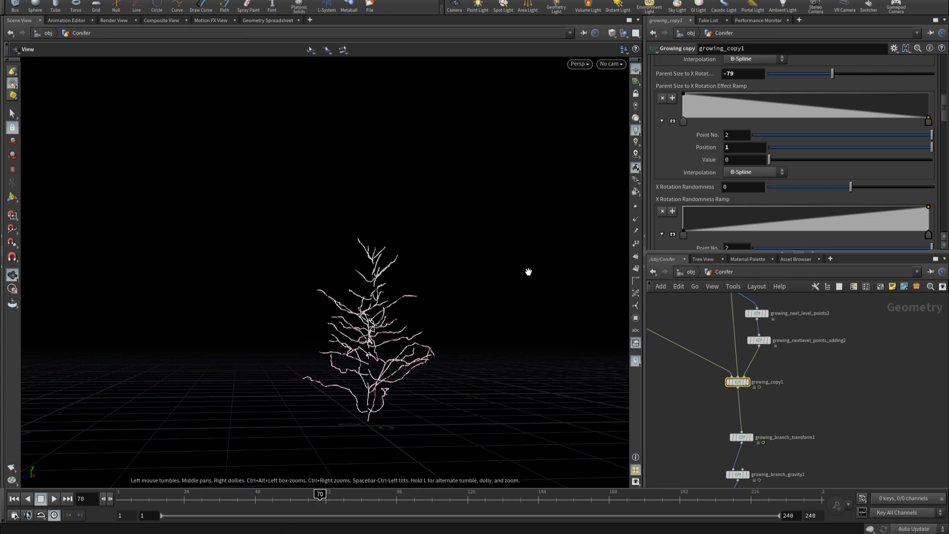
Step: Add extra points to the X Rotation ramp, replay the growth to frame 128, and orbit the tree
{"action": "left_click", "coordinate": [725, 106]}
{"action": "left_click", "coordinate": [823, 109]}
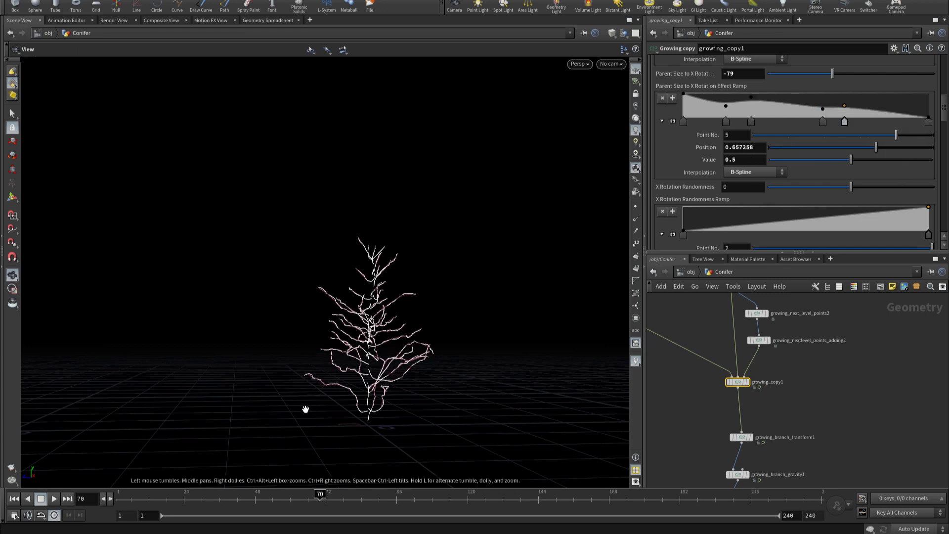
{"action": "key", "text": "ctrl+Up"}
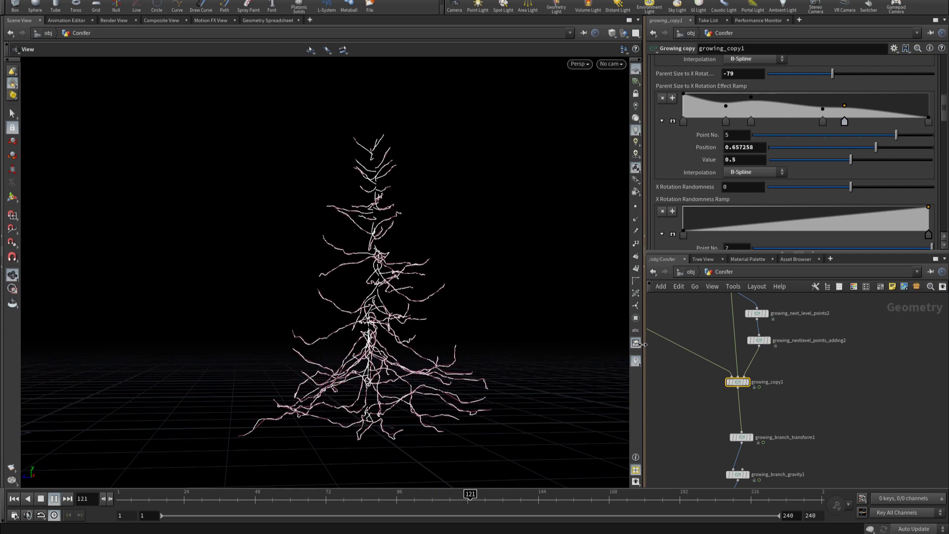
{"action": "key", "text": "Up"}
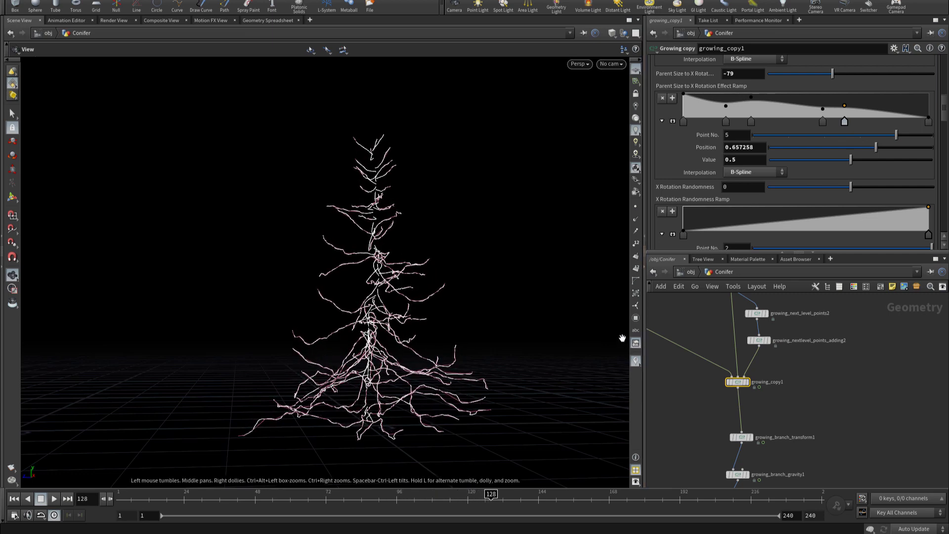
{"action": "mouse_move", "coordinate": [459, 317]}
{"action": "left_mouse_down"}
{"action": "mouse_move", "coordinate": [438, 474]}
{"action": "mouse_move", "coordinate": [240, 316]}
{"action": "mouse_move", "coordinate": [413, 325]}
{"action": "mouse_move", "coordinate": [446, 297]}
{"action": "mouse_move", "coordinate": [442, 324]}
{"action": "left_mouse_up"}
Step: Lower growing_noise1's Noise Direction Y component to -0.8, checking the reshaped branches
{"action": "scroll", "coordinate": [748, 402], "scroll_direction": "down", "scroll_amount": 3}
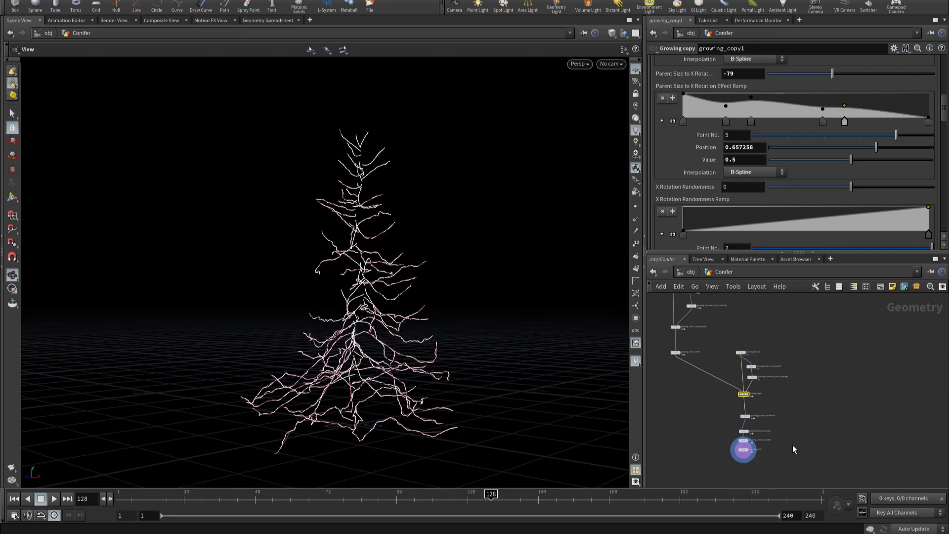
{"action": "left_click_drag", "start_coordinate": [710, 424], "coordinate": [794, 472]}
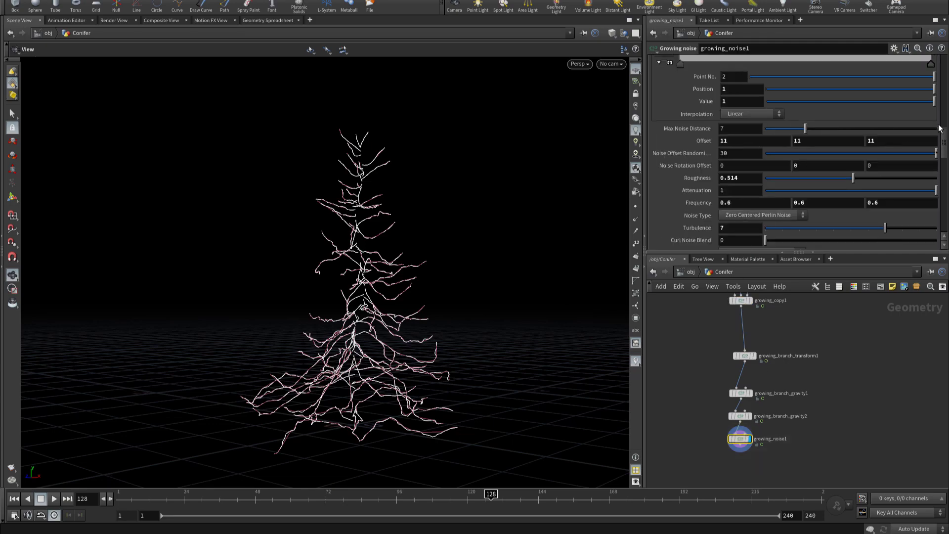
{"action": "scroll", "coordinate": [938, 129], "scroll_direction": "up", "scroll_amount": 5}
{"action": "scroll", "coordinate": [938, 129], "scroll_direction": "up", "scroll_amount": 5}
{"action": "mouse_move", "coordinate": [394, 272]}
{"action": "left_mouse_down"}
{"action": "mouse_move", "coordinate": [383, 324]}
{"action": "mouse_move", "coordinate": [402, 309]}
{"action": "left_mouse_up"}
{"action": "scroll", "coordinate": [725, 188], "scroll_direction": "down", "scroll_amount": 3}
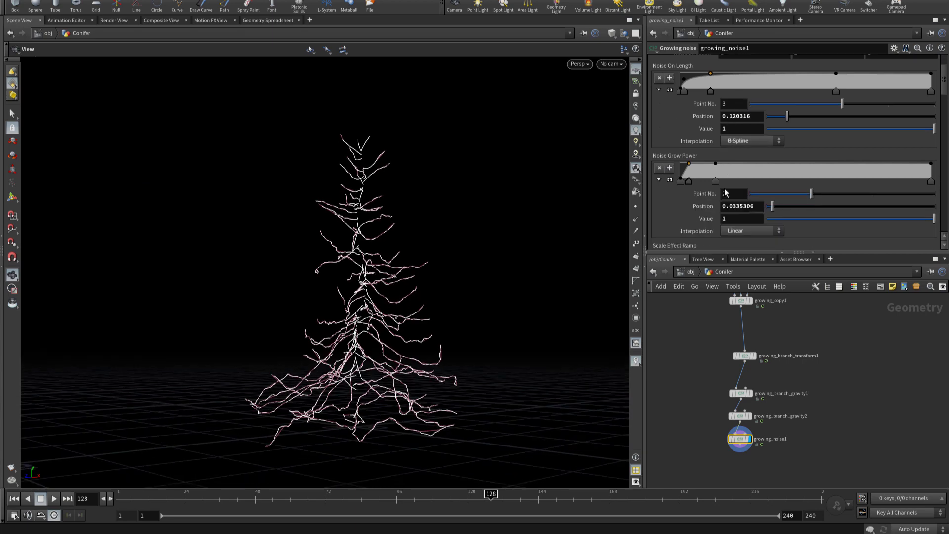
{"action": "scroll", "coordinate": [724, 188], "scroll_direction": "down", "scroll_amount": 3}
{"action": "scroll", "coordinate": [723, 188], "scroll_direction": "down", "scroll_amount": 3}
{"action": "scroll", "coordinate": [719, 188], "scroll_direction": "down", "scroll_amount": 3}
{"action": "scroll", "coordinate": [715, 188], "scroll_direction": "down", "scroll_amount": 3}
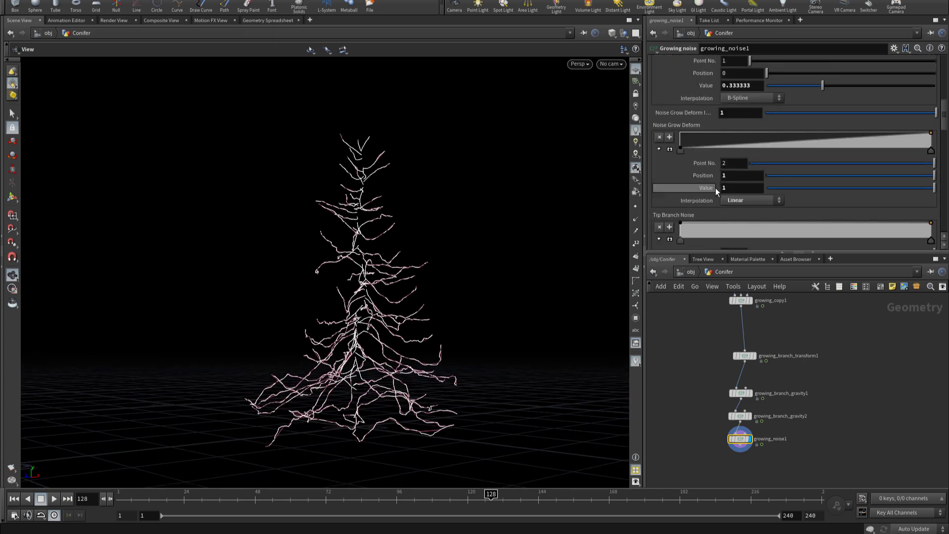
{"action": "scroll", "coordinate": [716, 187], "scroll_direction": "down", "scroll_amount": 3}
{"action": "scroll", "coordinate": [716, 187], "scroll_direction": "down", "scroll_amount": 3}
{"action": "scroll", "coordinate": [714, 188], "scroll_direction": "down", "scroll_amount": 3}
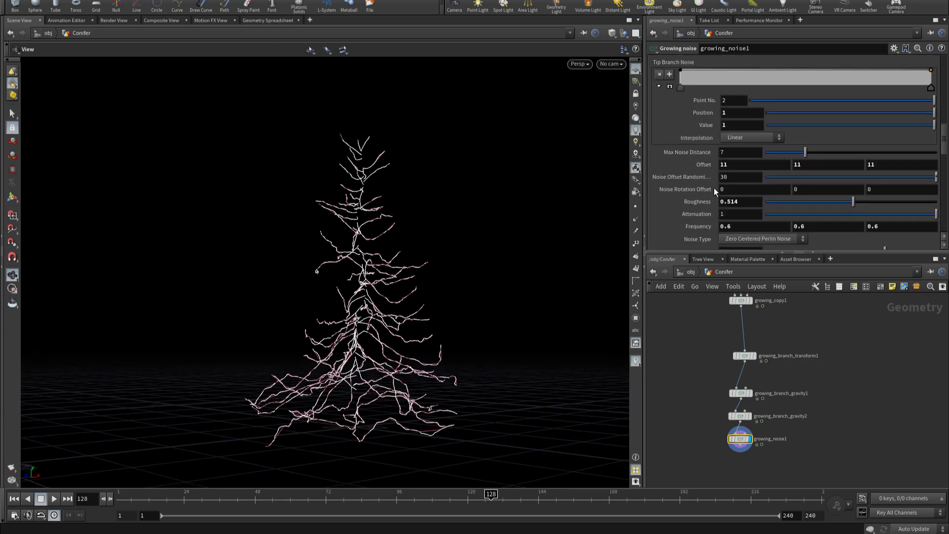
{"action": "scroll", "coordinate": [714, 187], "scroll_direction": "down", "scroll_amount": 3}
{"action": "scroll", "coordinate": [702, 185], "scroll_direction": "down", "scroll_amount": 3}
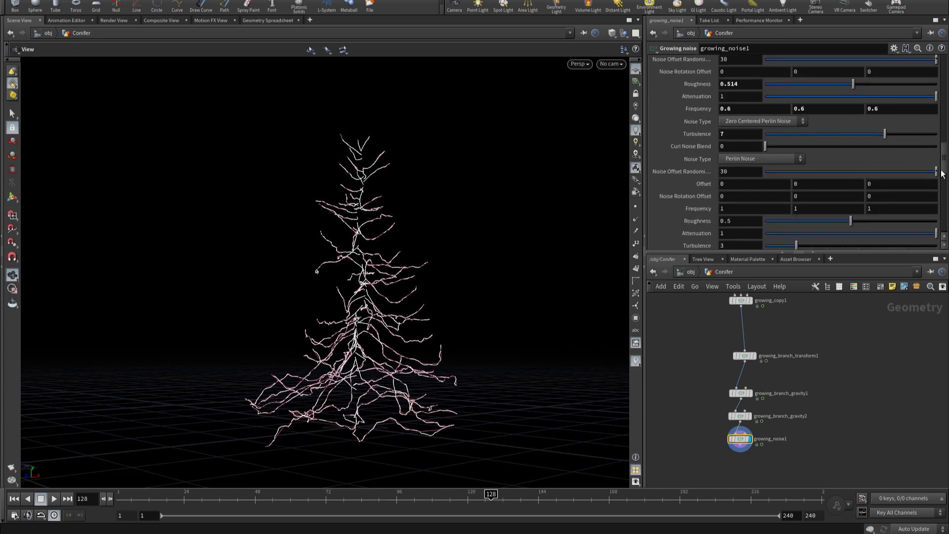
{"action": "left_click_drag", "start_coordinate": [943, 173], "coordinate": [927, 73]}
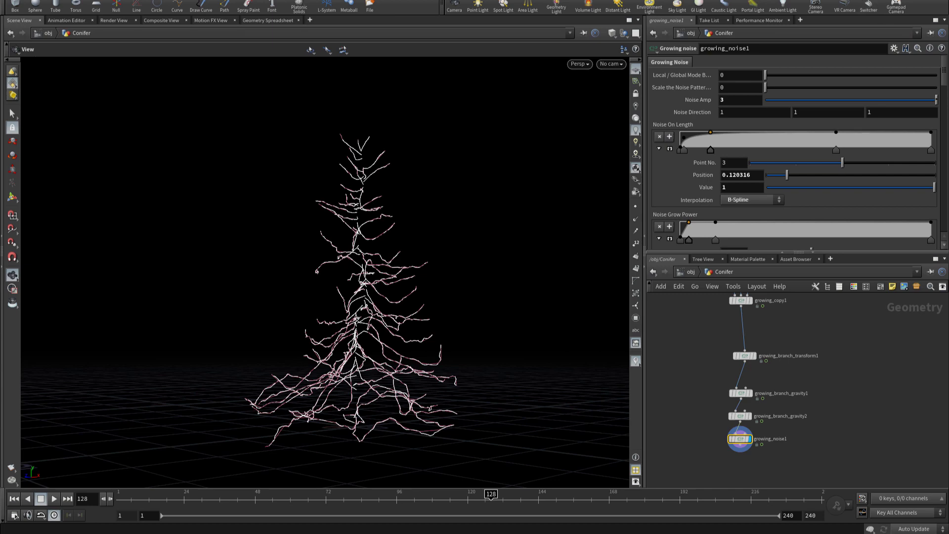
{"action": "left_click_drag", "start_coordinate": [542, 297], "coordinate": [449, 312]}
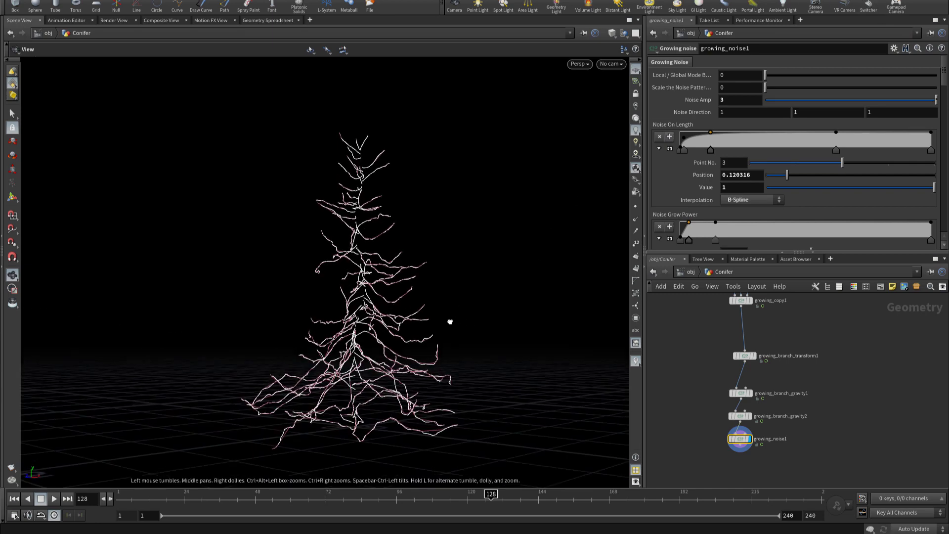
{"action": "middle_click", "coordinate": [818, 116]}
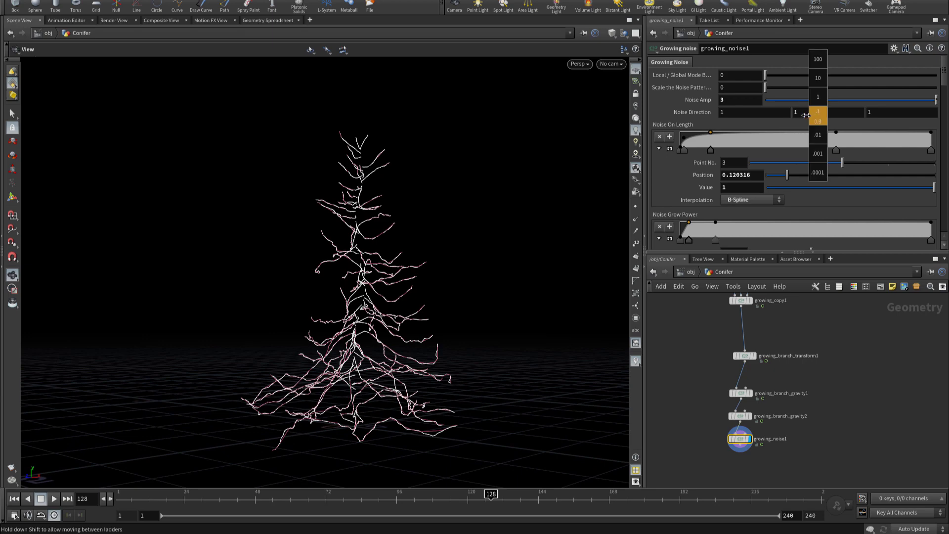
{"action": "middle_click_drag", "start_coordinate": [806, 115], "coordinate": [797, 112]}
{"action": "mouse_move", "coordinate": [287, 371]}
{"action": "left_mouse_down"}
{"action": "mouse_move", "coordinate": [344, 365]}
{"action": "mouse_move", "coordinate": [242, 375]}
{"action": "left_mouse_up"}
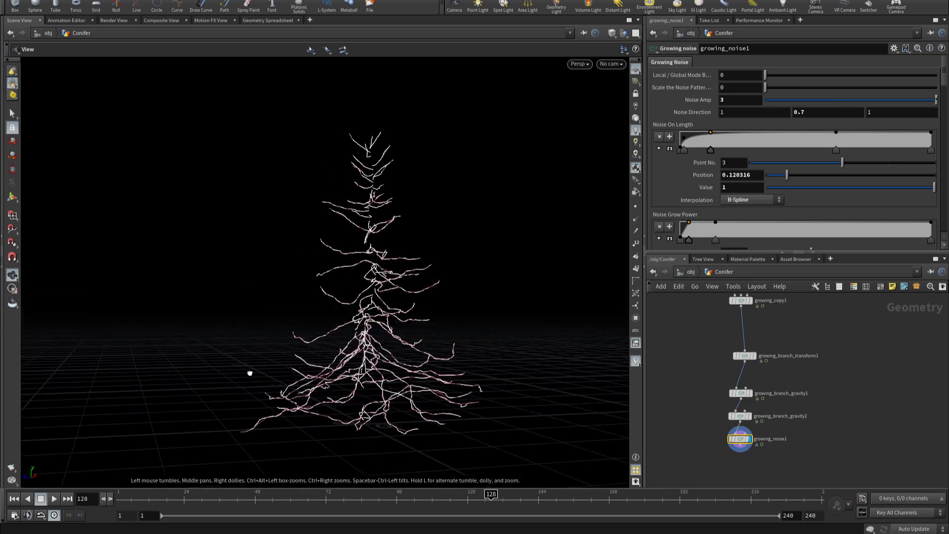
{"action": "middle_click_drag", "start_coordinate": [815, 112], "coordinate": [754, 114]}
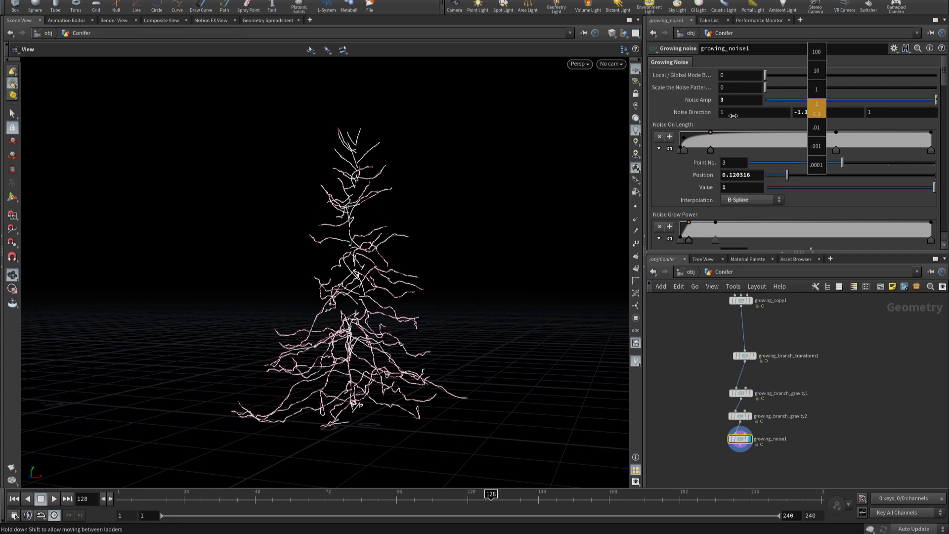
{"action": "middle_click_drag", "start_coordinate": [751, 114], "coordinate": [744, 114]}
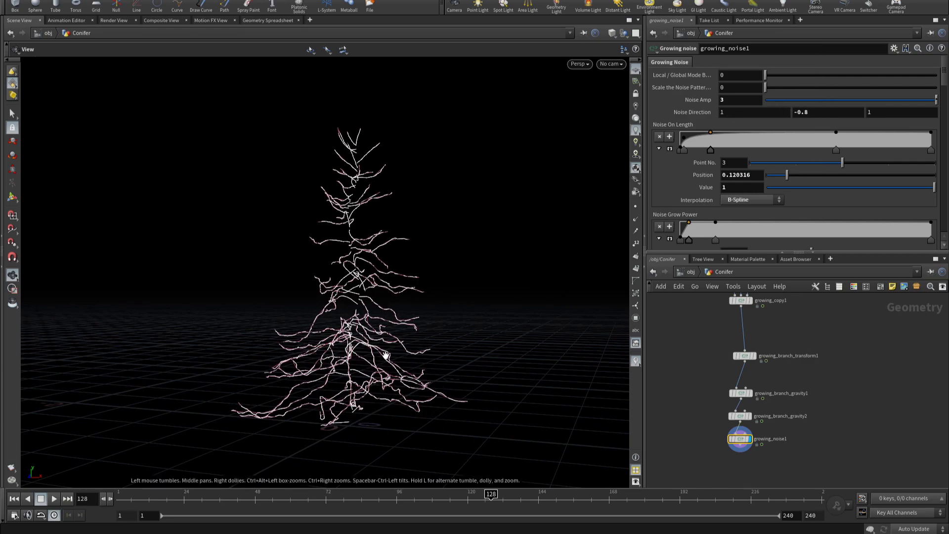
{"action": "mouse_move", "coordinate": [574, 262]}
{"action": "left_mouse_down"}
{"action": "mouse_move", "coordinate": [464, 326]}
{"action": "mouse_move", "coordinate": [533, 320]}
{"action": "mouse_move", "coordinate": [535, 333]}
{"action": "mouse_move", "coordinate": [419, 339]}
{"action": "mouse_move", "coordinate": [462, 410]}
{"action": "mouse_move", "coordinate": [254, 354]}
{"action": "mouse_move", "coordinate": [310, 369]}
{"action": "mouse_move", "coordinate": [272, 356]}
{"action": "mouse_move", "coordinate": [278, 364]}
{"action": "mouse_move", "coordinate": [255, 377]}
{"action": "left_mouse_up"}
{"action": "mouse_move", "coordinate": [358, 361]}
{"action": "left_mouse_down"}
{"action": "mouse_move", "coordinate": [177, 310]}
{"action": "mouse_move", "coordinate": [233, 303]}
{"action": "left_mouse_up"}
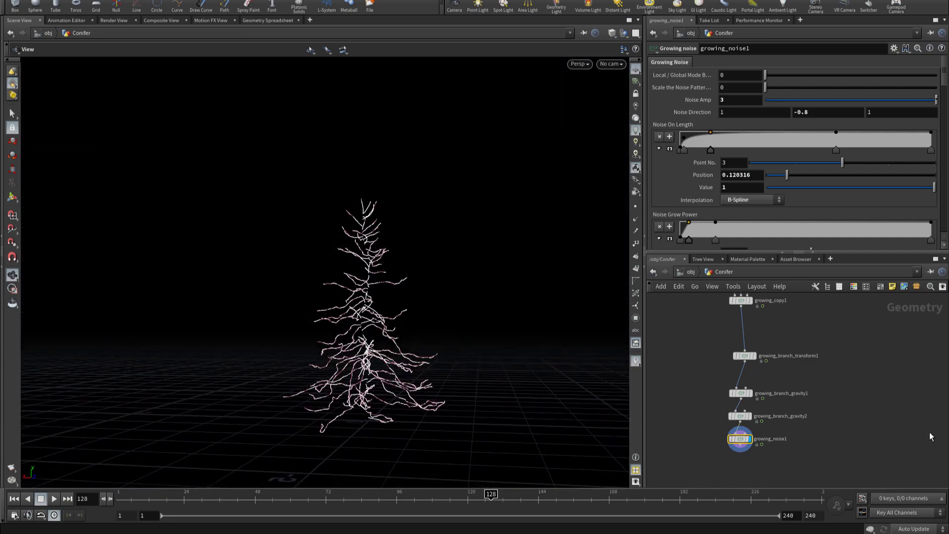
Step: Reduce the noise Frequency to 0.59 and pan the network to growing_noise1's output
{"action": "scroll", "coordinate": [680, 182], "scroll_direction": "down", "scroll_amount": 2}
{"action": "scroll", "coordinate": [682, 183], "scroll_direction": "down", "scroll_amount": 3}
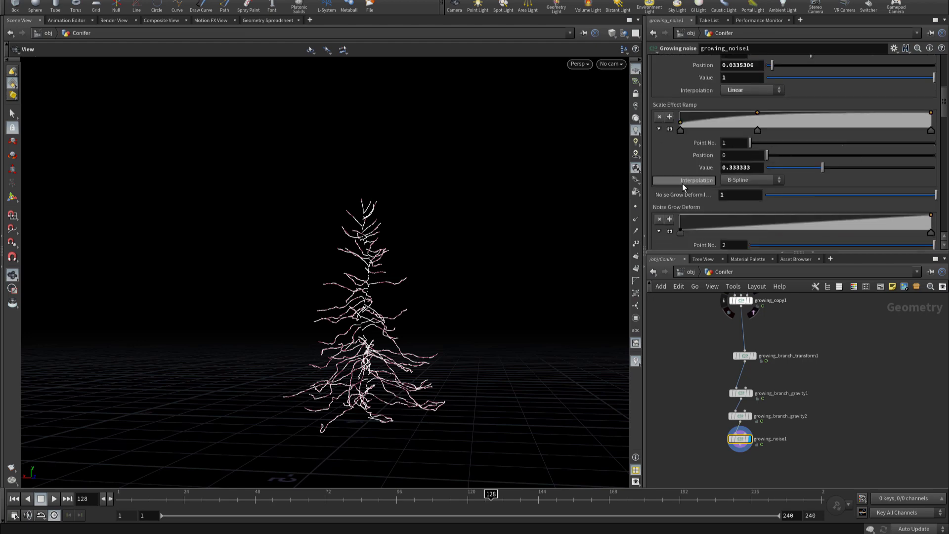
{"action": "scroll", "coordinate": [681, 183], "scroll_direction": "down", "scroll_amount": 3}
{"action": "scroll", "coordinate": [681, 183], "scroll_direction": "down", "scroll_amount": 3}
{"action": "scroll", "coordinate": [681, 183], "scroll_direction": "down", "scroll_amount": 3}
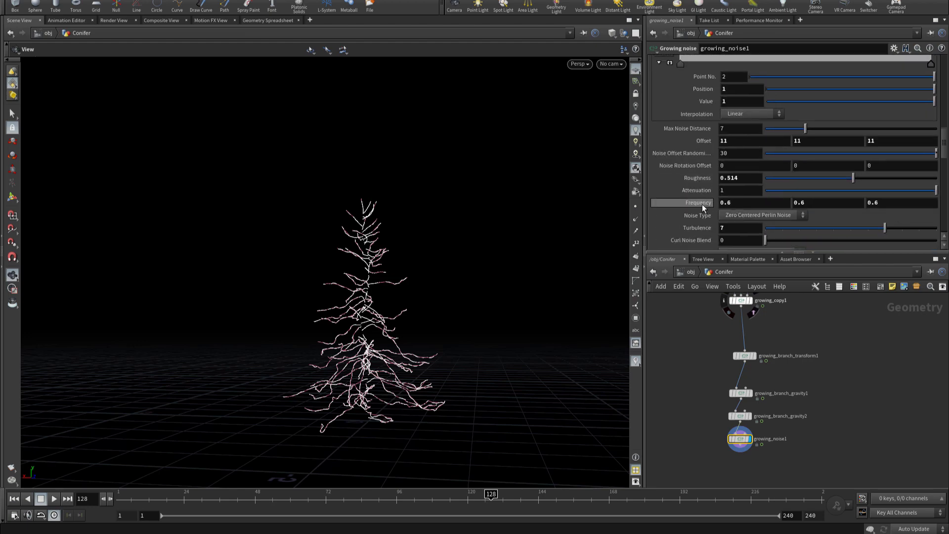
{"action": "mouse_move", "coordinate": [702, 204]}
{"action": "middle_mouse_down"}
{"action": "mouse_move", "coordinate": [700, 227]}
{"action": "mouse_move", "coordinate": [687, 226]}
{"action": "middle_mouse_up"}
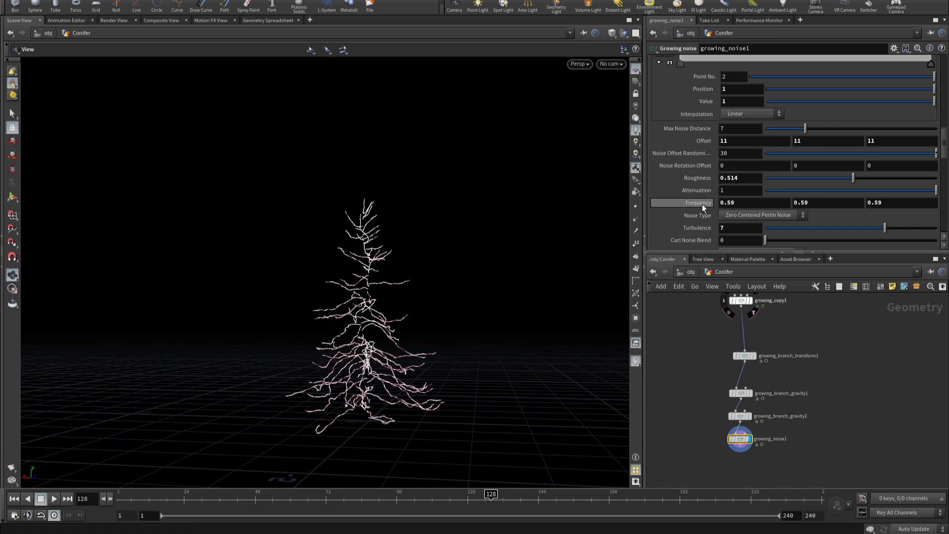
{"action": "scroll", "coordinate": [702, 153], "scroll_direction": "up", "scroll_amount": 4}
{"action": "mouse_move", "coordinate": [435, 352]}
{"action": "left_mouse_down"}
{"action": "mouse_move", "coordinate": [406, 322]}
{"action": "mouse_move", "coordinate": [825, 410]}
{"action": "left_mouse_up"}
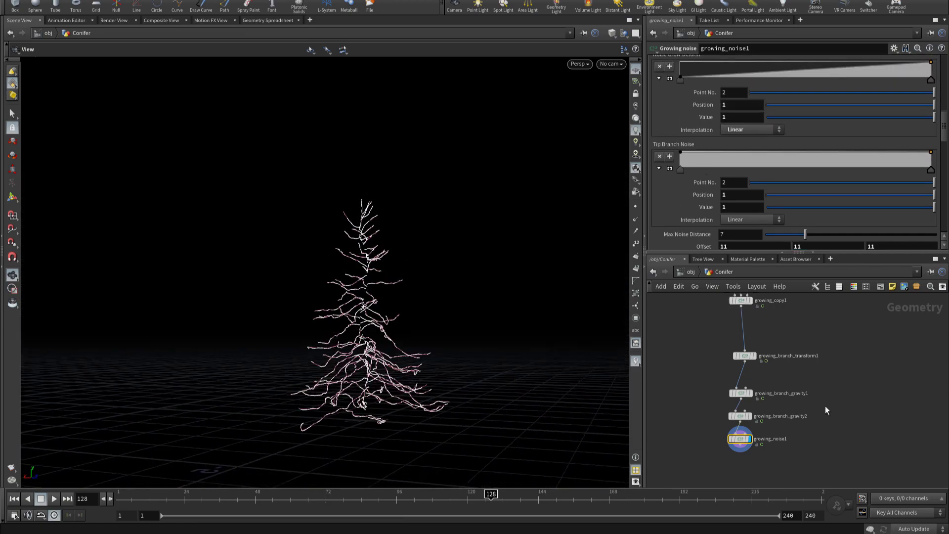
{"action": "middle_click_drag", "start_coordinate": [826, 405], "coordinate": [689, 395]}
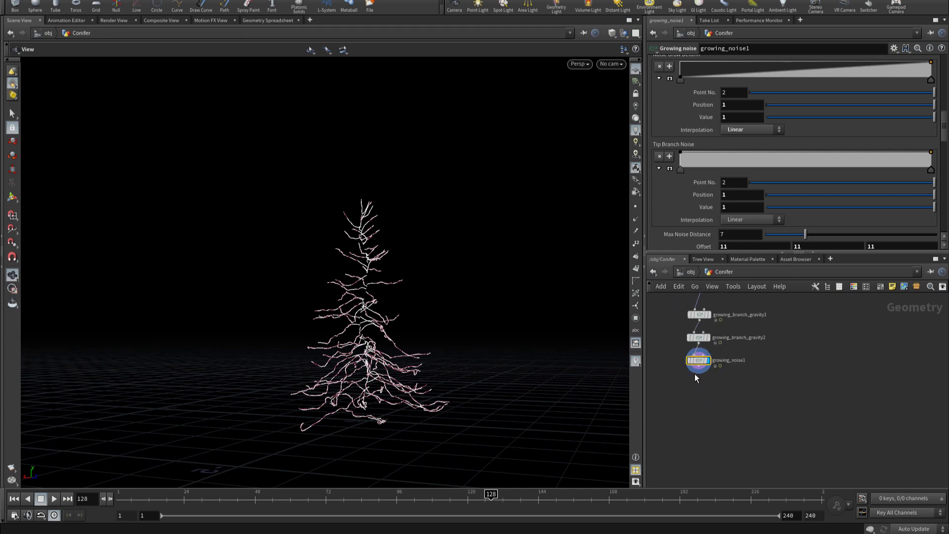
{"action": "scroll", "coordinate": [760, 397], "scroll_direction": "down", "scroll_amount": 5}
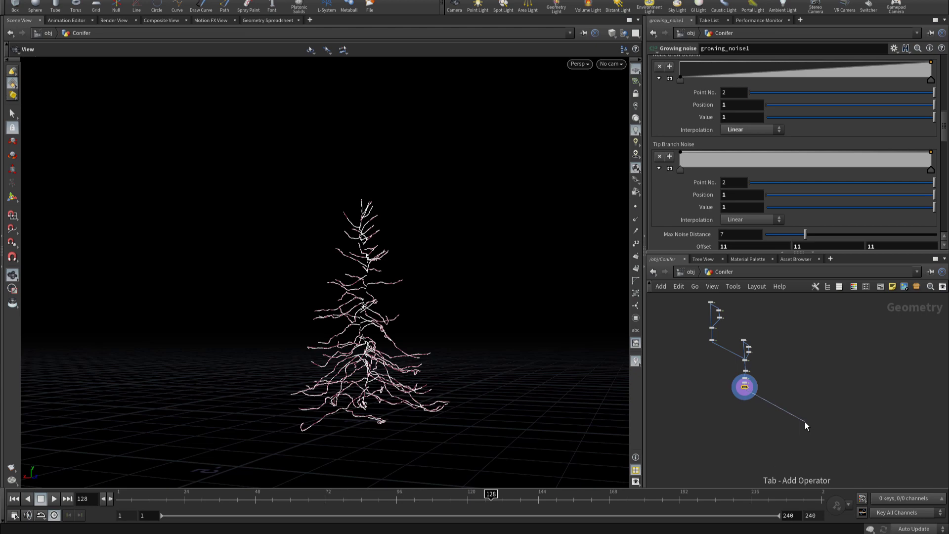
Step: Add a growing_copy2 node after the noise node
{"action": "key", "text": "Tab"}
{"action": "type", "text": "gr"}
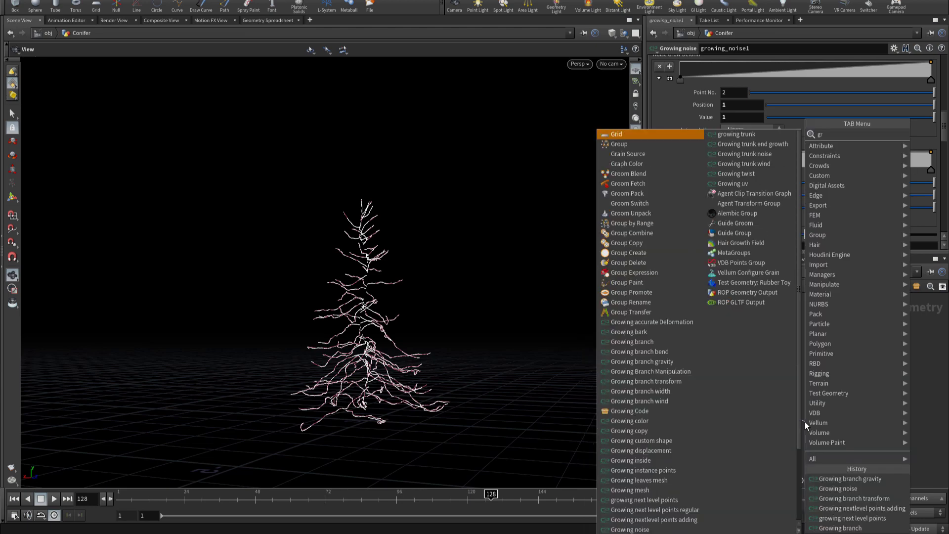
{"action": "type", "text": " cop"}
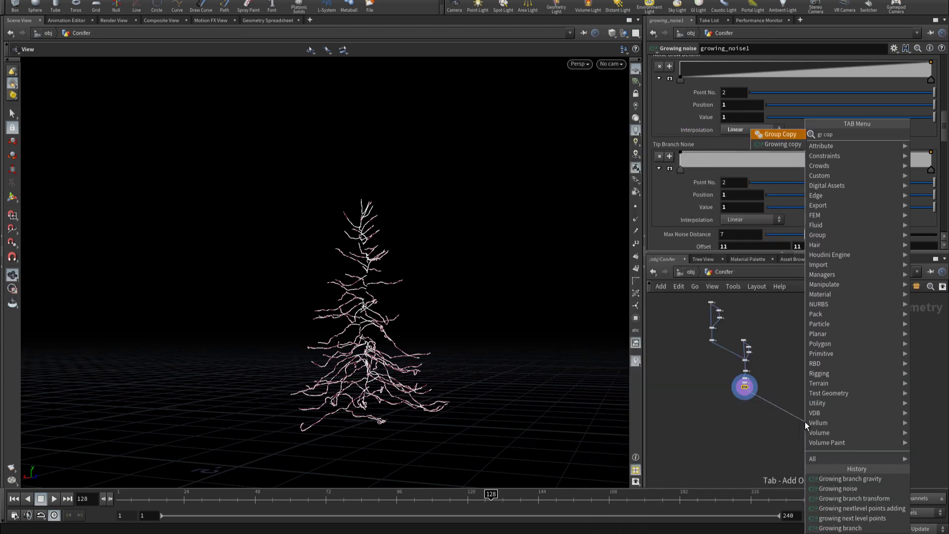
{"action": "key", "text": "Down"}
{"action": "key", "text": "Return"}
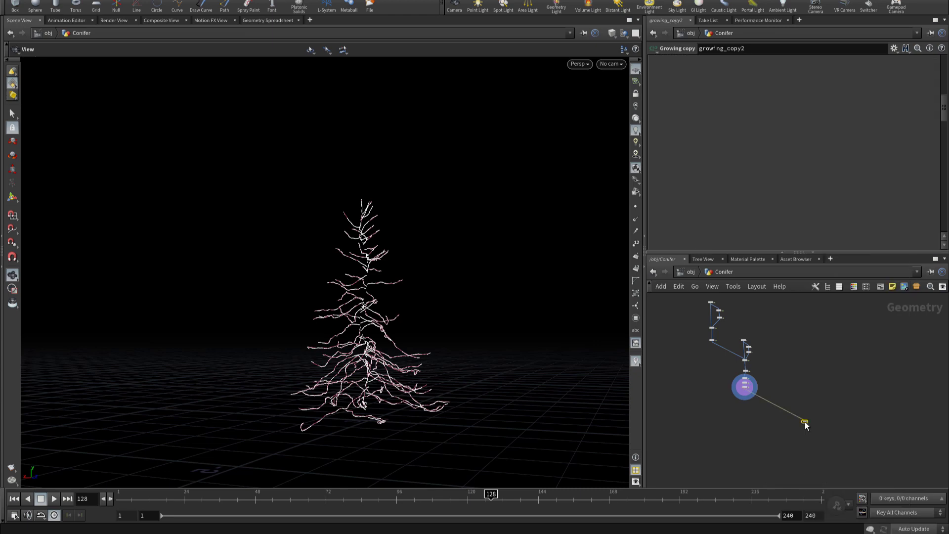
{"action": "scroll", "coordinate": [809, 411], "scroll_direction": "up", "scroll_amount": 5}
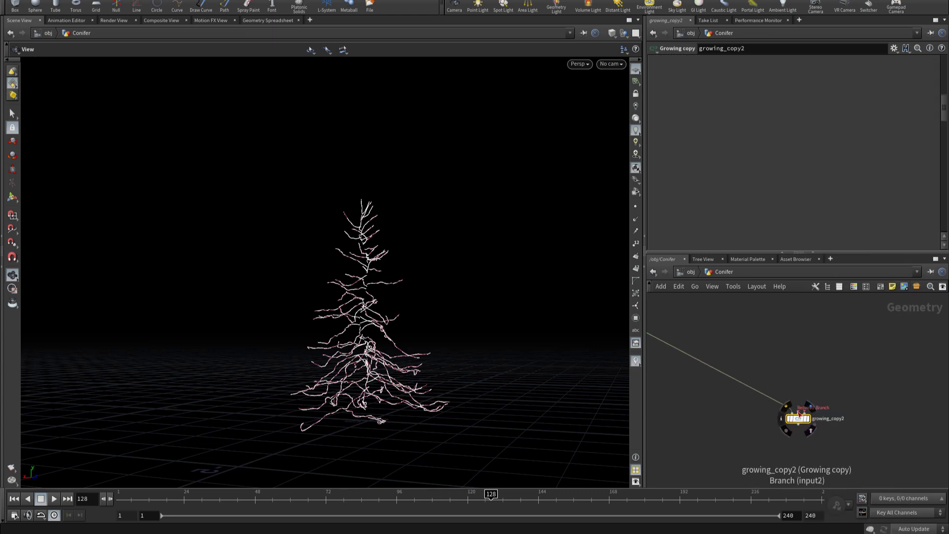
Step: Add a growing_branch2 node feeding growing_copy2's branch input
{"action": "left_click", "coordinate": [798, 411]}
{"action": "key", "text": "Tab"}
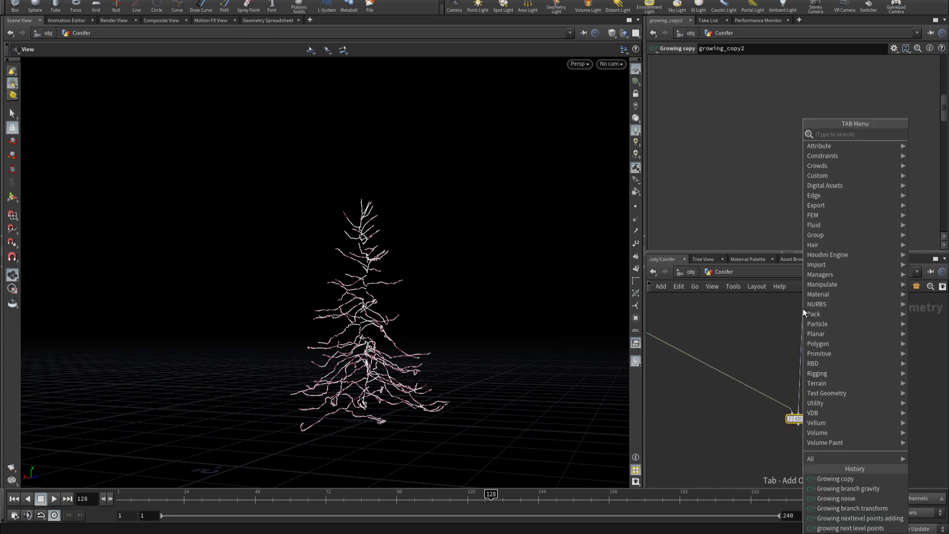
{"action": "type", "text": "gr br"}
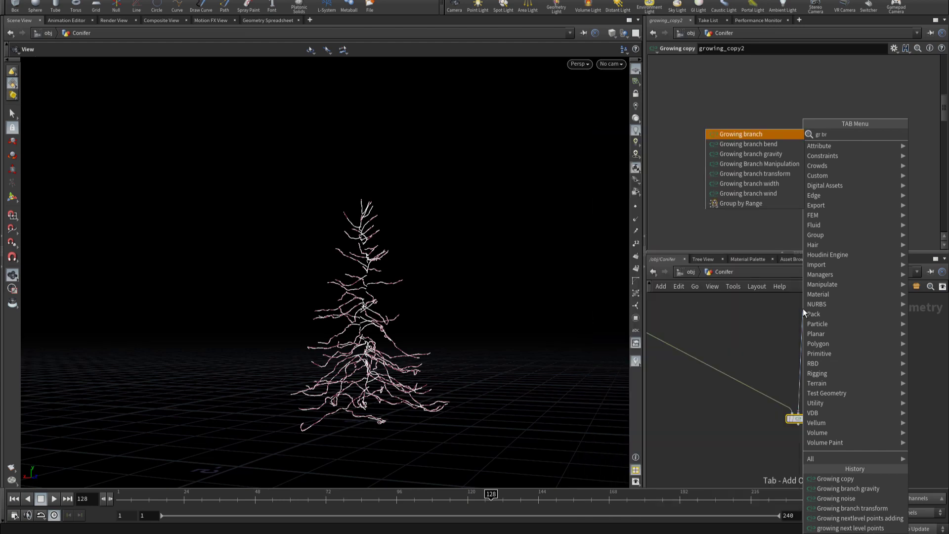
{"action": "key", "text": "Return"}
{"action": "left_click", "coordinate": [791, 307]}
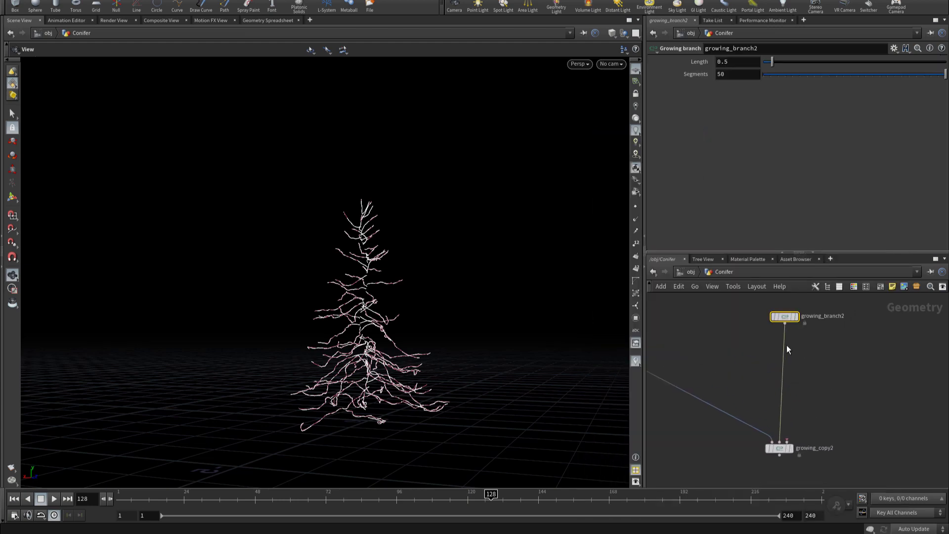
Step: Chain growing_next_level_points3 and growing_nextlevel_points_adding3 below growing_branch2, wired into growing_copy2
{"action": "left_click", "coordinate": [787, 333]}
{"action": "key", "text": "Tab"}
{"action": "type", "text": "n"}
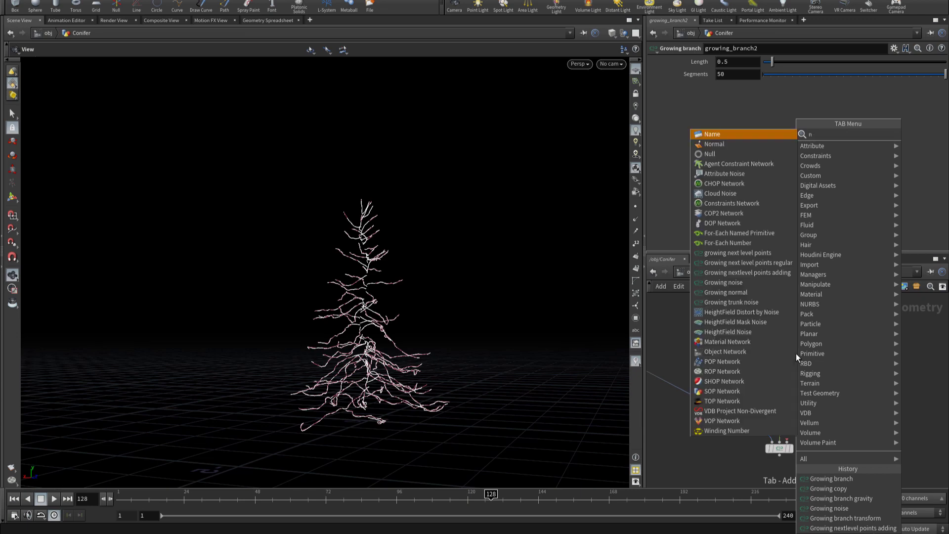
{"action": "type", "text": "ex po"}
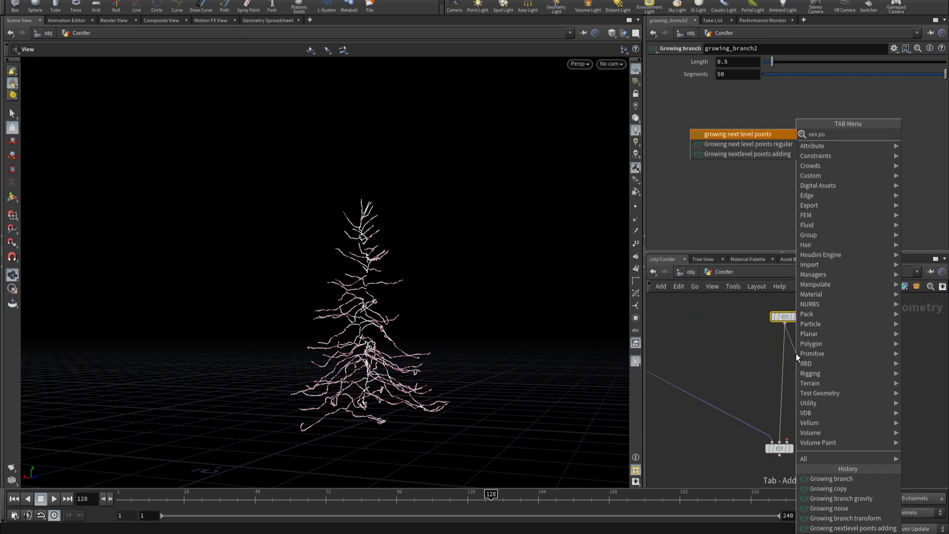
{"action": "key", "text": "Return"}
{"action": "left_click", "coordinate": [796, 360]}
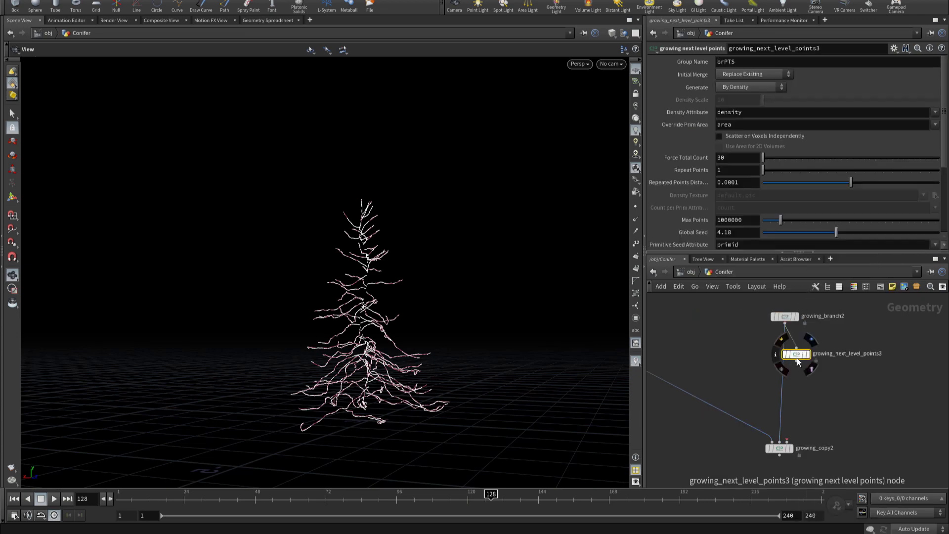
{"action": "key", "text": "Tab"}
{"action": "type", "text": "add"}
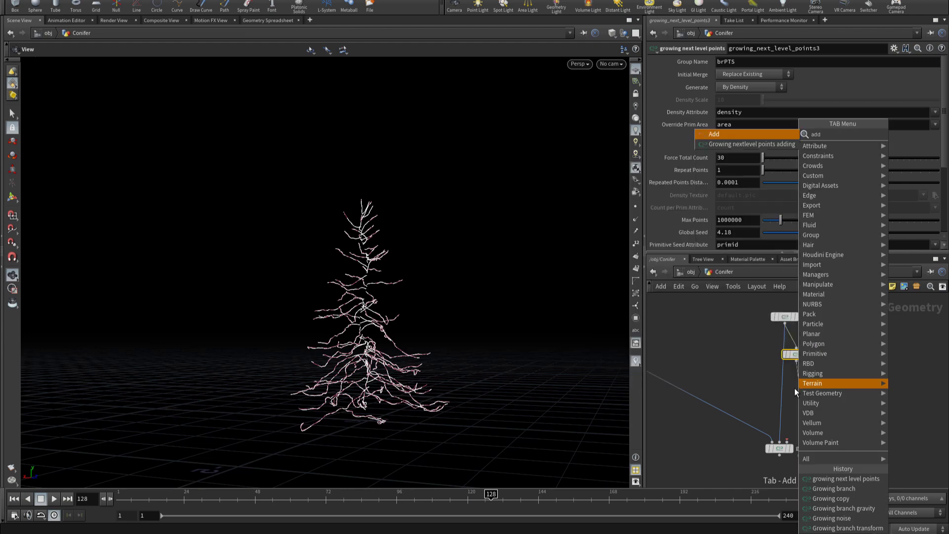
{"action": "key", "text": "Down"}
{"action": "key", "text": "Return"}
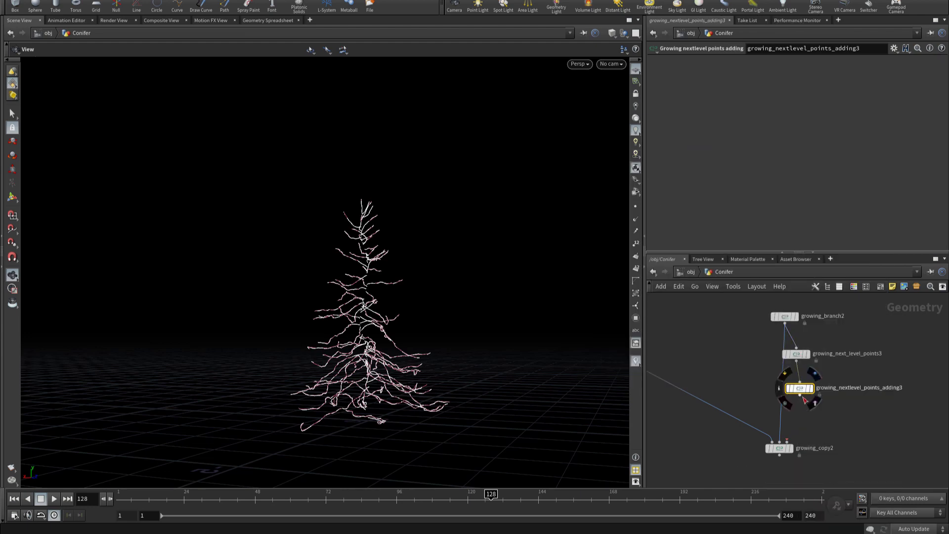
{"action": "left_click_drag", "start_coordinate": [804, 397], "coordinate": [794, 431]}
Step: Add a Growing branch transform node wired below growing_copy2's output
{"action": "middle_click_drag", "start_coordinate": [820, 452], "coordinate": [832, 368]}
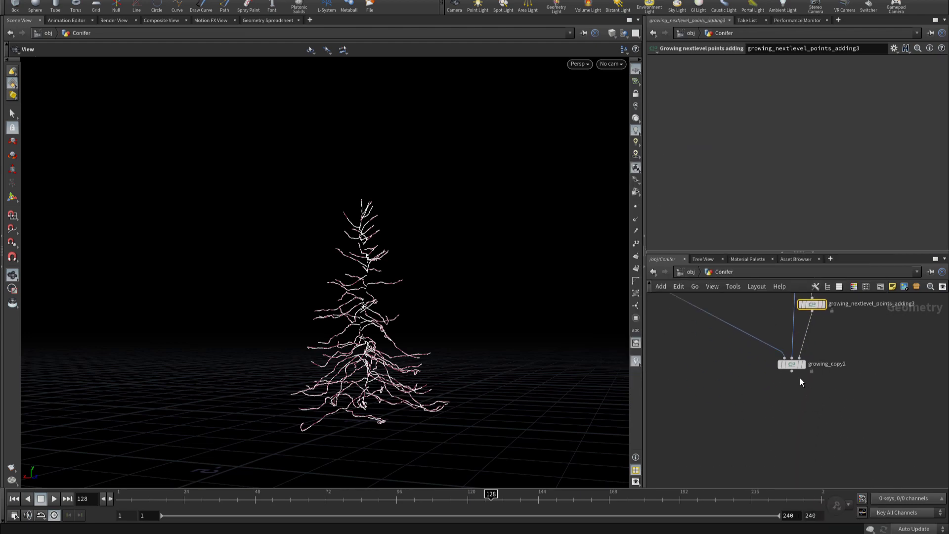
{"action": "left_click_drag", "start_coordinate": [791, 372], "coordinate": [772, 439]}
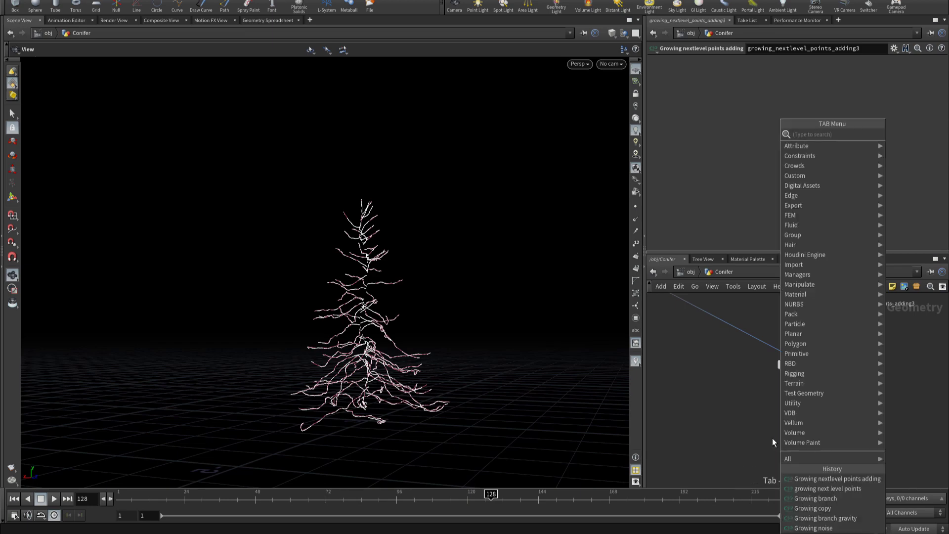
{"action": "type", "text": "br"}
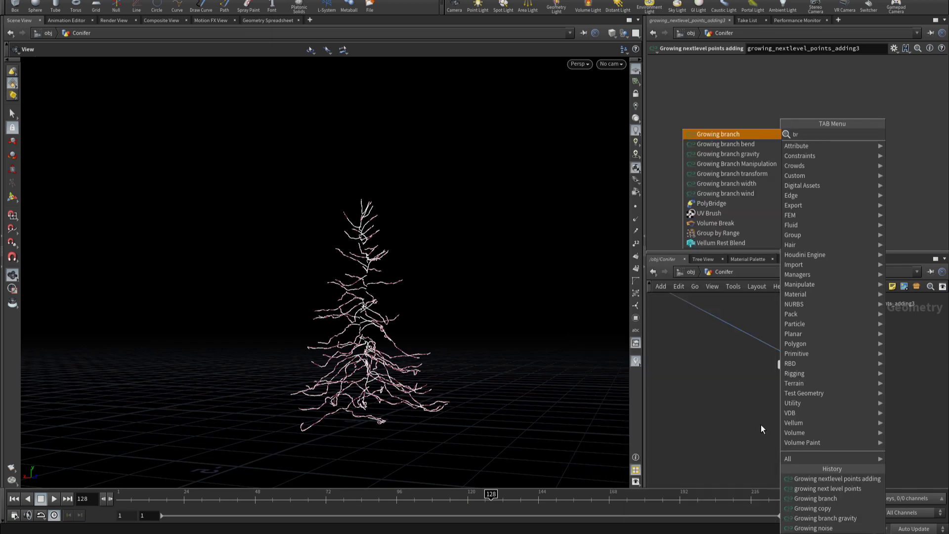
{"action": "type", "text": " tra"}
{"action": "key", "text": "Return"}
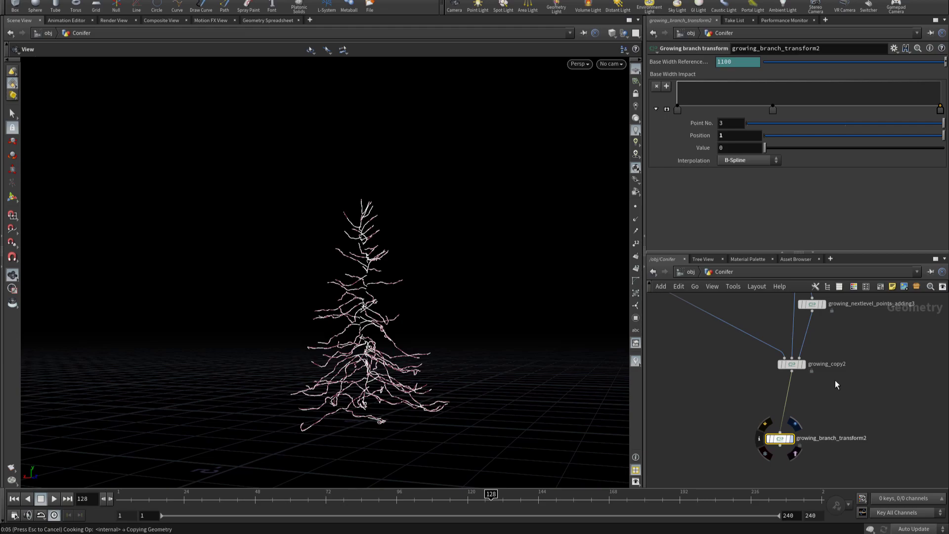
Step: Orbit the viewport to inspect the scattered short branches from above and around
{"action": "mouse_move", "coordinate": [573, 387]}
{"action": "left_mouse_down"}
{"action": "mouse_move", "coordinate": [461, 405]}
{"action": "mouse_move", "coordinate": [451, 470]}
{"action": "mouse_move", "coordinate": [218, 363]}
{"action": "mouse_move", "coordinate": [263, 340]}
{"action": "left_mouse_up"}
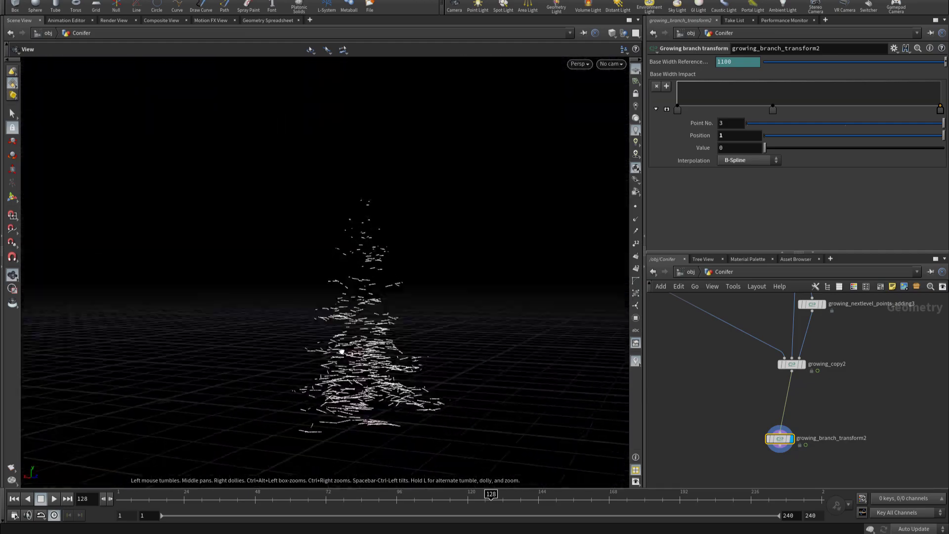
{"action": "mouse_move", "coordinate": [391, 348]}
{"action": "left_mouse_down"}
{"action": "mouse_move", "coordinate": [430, 369]}
{"action": "mouse_move", "coordinate": [369, 457]}
{"action": "mouse_move", "coordinate": [388, 496]}
{"action": "mouse_move", "coordinate": [478, 399]}
{"action": "mouse_move", "coordinate": [535, 372]}
{"action": "mouse_move", "coordinate": [449, 370]}
{"action": "mouse_move", "coordinate": [248, 323]}
{"action": "mouse_move", "coordinate": [282, 337]}
{"action": "mouse_move", "coordinate": [250, 359]}
{"action": "left_mouse_up"}
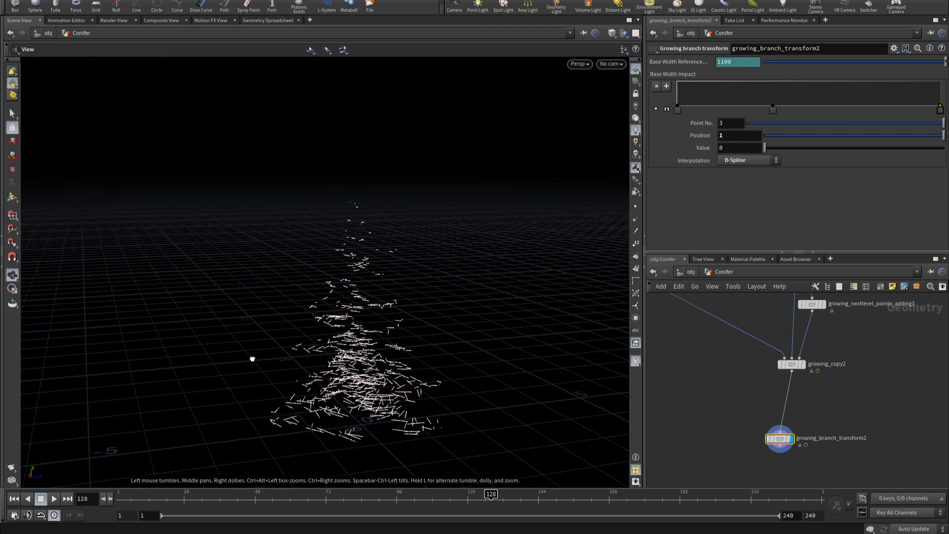
{"action": "left_click_drag", "start_coordinate": [326, 360], "coordinate": [489, 358]}
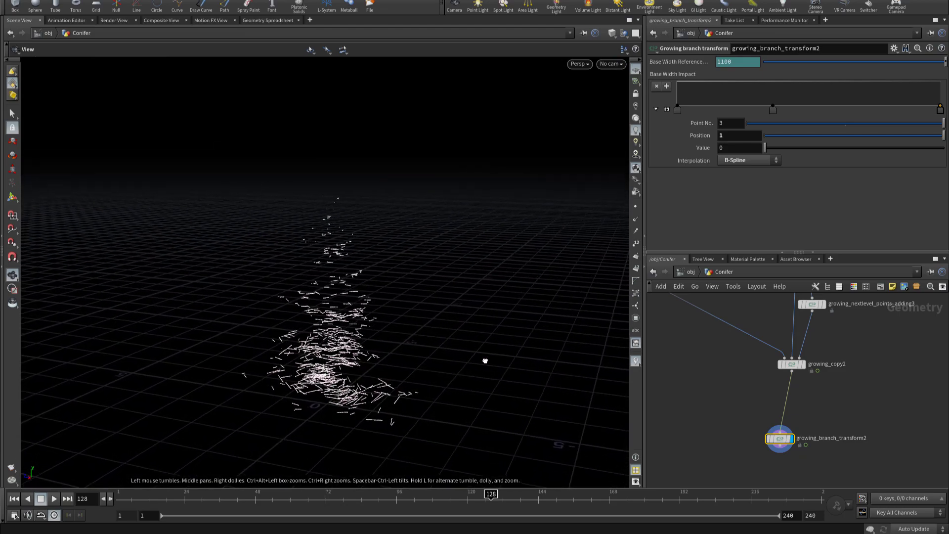
{"action": "mouse_move", "coordinate": [485, 361]}
{"action": "left_mouse_down"}
{"action": "mouse_move", "coordinate": [275, 353]}
{"action": "mouse_move", "coordinate": [336, 334]}
{"action": "mouse_move", "coordinate": [309, 321]}
{"action": "mouse_move", "coordinate": [326, 311]}
{"action": "mouse_move", "coordinate": [350, 413]}
{"action": "left_mouse_up"}
Step: Zoom the network out and select growing_copy2 to show its parameters
{"action": "scroll", "coordinate": [752, 419], "scroll_direction": "down", "scroll_amount": 2}
{"action": "scroll", "coordinate": [751, 419], "scroll_direction": "down", "scroll_amount": 2}
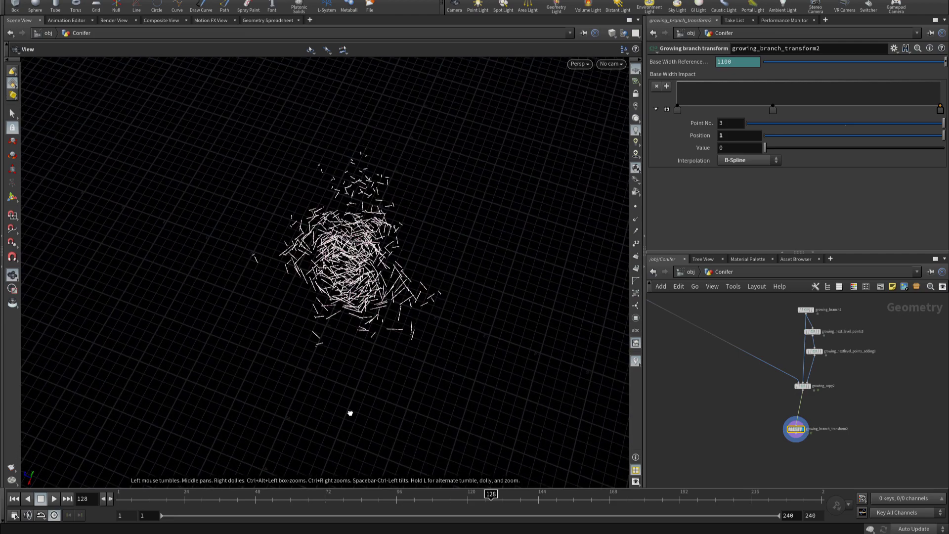
{"action": "scroll", "coordinate": [732, 403], "scroll_direction": "down", "scroll_amount": 3}
{"action": "scroll", "coordinate": [791, 385], "scroll_direction": "up", "scroll_amount": 3}
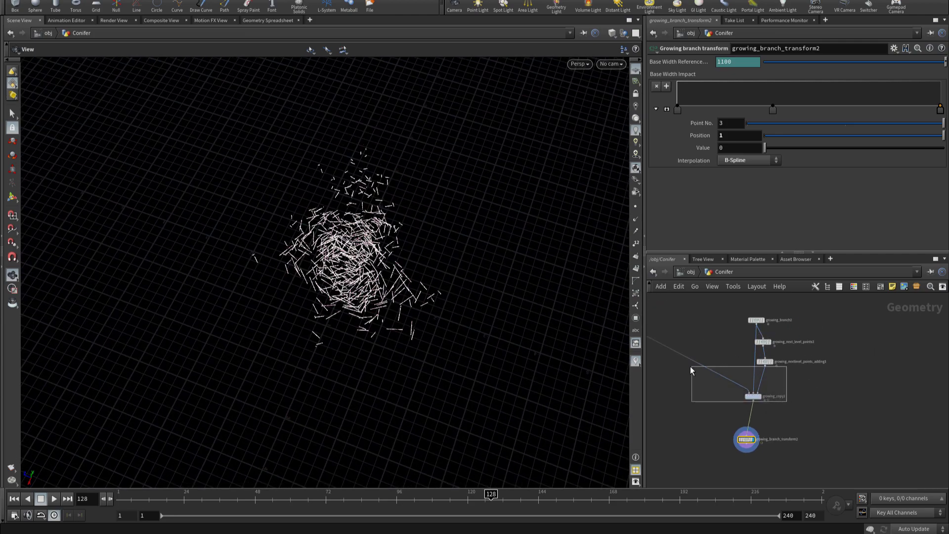
{"action": "left_click_drag", "start_coordinate": [690, 370], "coordinate": [695, 367]}
{"action": "left_click_drag", "start_coordinate": [940, 109], "coordinate": [940, 44]}
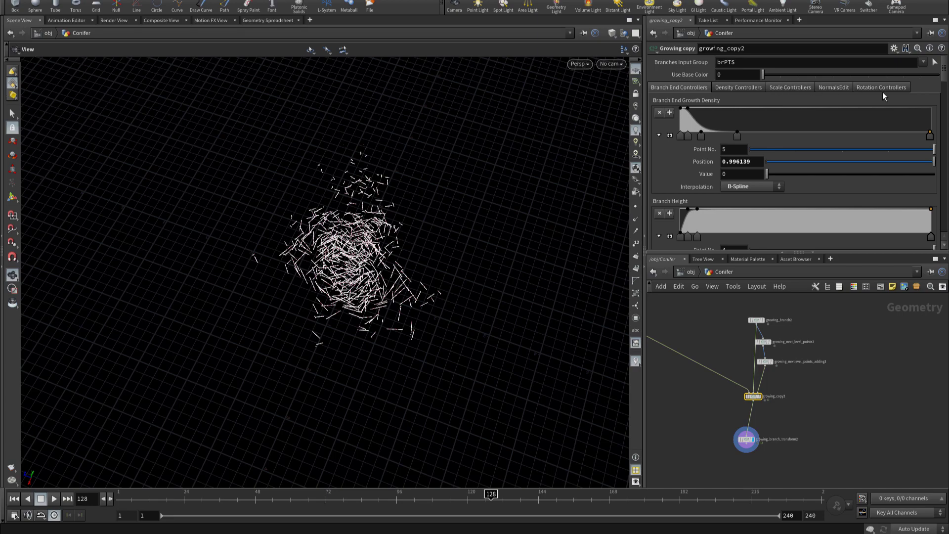
Step: Set growing_copy2's Mirrored Y Rotation to 90 under Y Rotation
{"action": "left_click", "coordinate": [869, 88]}
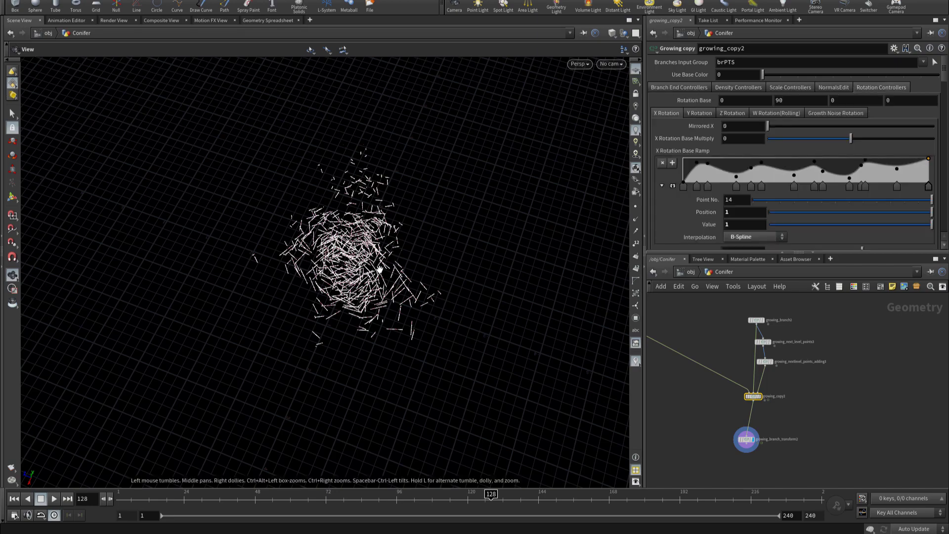
{"action": "mouse_move", "coordinate": [376, 272]}
{"action": "left_mouse_down"}
{"action": "mouse_move", "coordinate": [308, 210]}
{"action": "mouse_move", "coordinate": [326, 217]}
{"action": "left_mouse_up"}
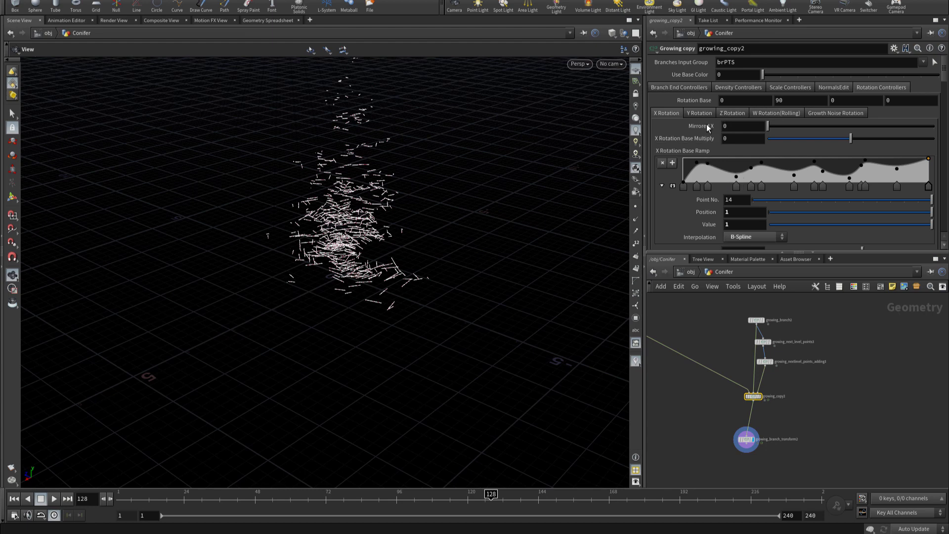
{"action": "scroll", "coordinate": [693, 123], "scroll_direction": "down", "scroll_amount": 1}
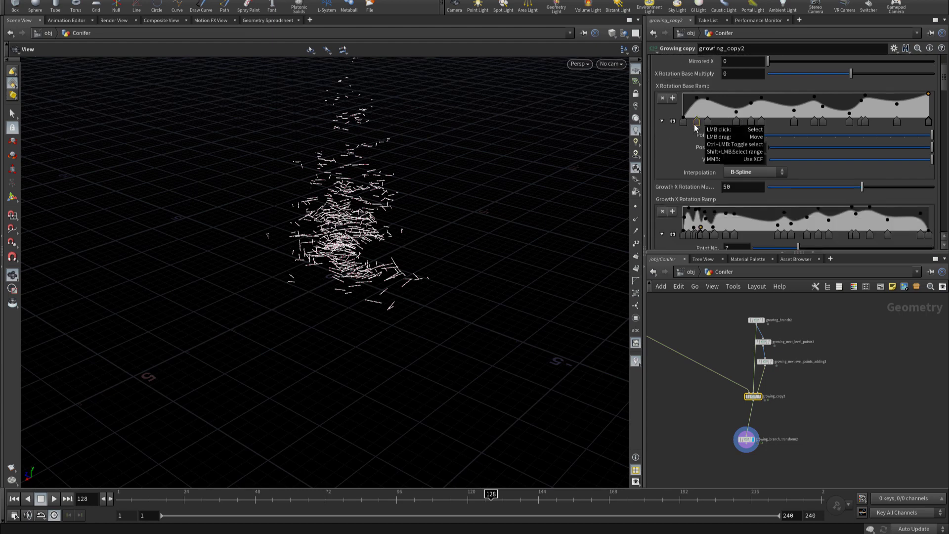
{"action": "left_click", "coordinate": [690, 102]}
{"action": "scroll", "coordinate": [694, 150], "scroll_direction": "down", "scroll_amount": 3}
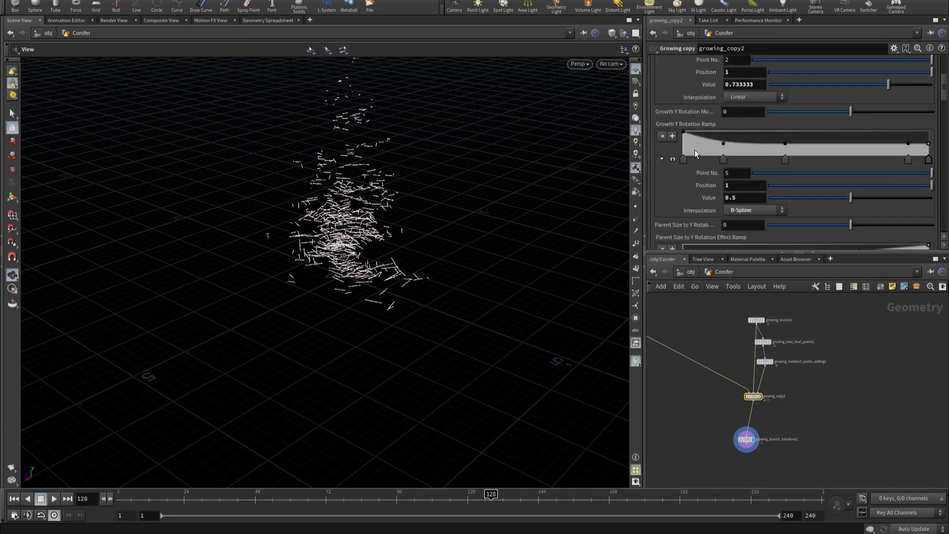
{"action": "scroll", "coordinate": [695, 149], "scroll_direction": "down", "scroll_amount": 3}
{"action": "scroll", "coordinate": [695, 150], "scroll_direction": "down", "scroll_amount": 3}
{"action": "scroll", "coordinate": [693, 150], "scroll_direction": "down", "scroll_amount": 7}
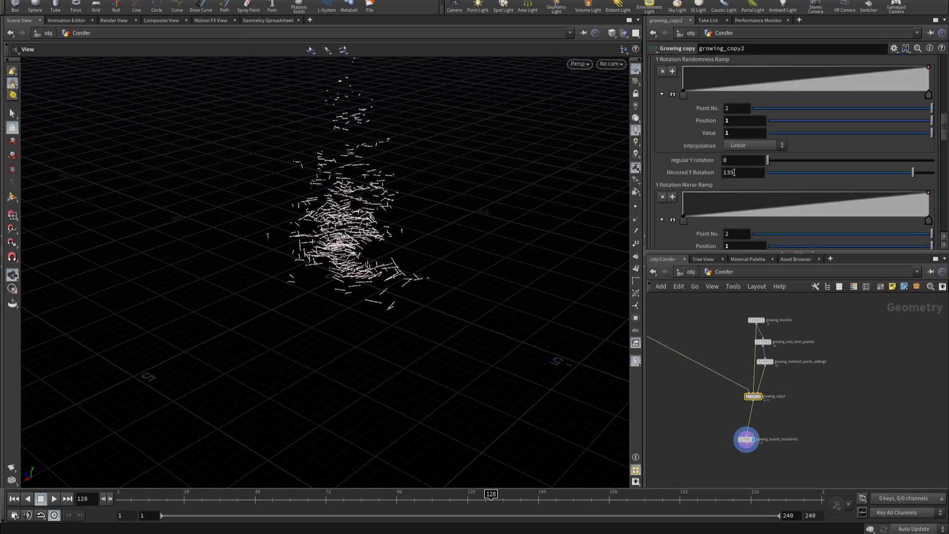
{"action": "right_click_drag", "start_coordinate": [389, 262], "coordinate": [555, 292]}
{"action": "mouse_move", "coordinate": [554, 292]}
{"action": "left_mouse_down"}
{"action": "mouse_move", "coordinate": [374, 267]}
{"action": "mouse_move", "coordinate": [469, 239]}
{"action": "mouse_move", "coordinate": [496, 242]}
{"action": "mouse_move", "coordinate": [493, 261]}
{"action": "left_mouse_up"}
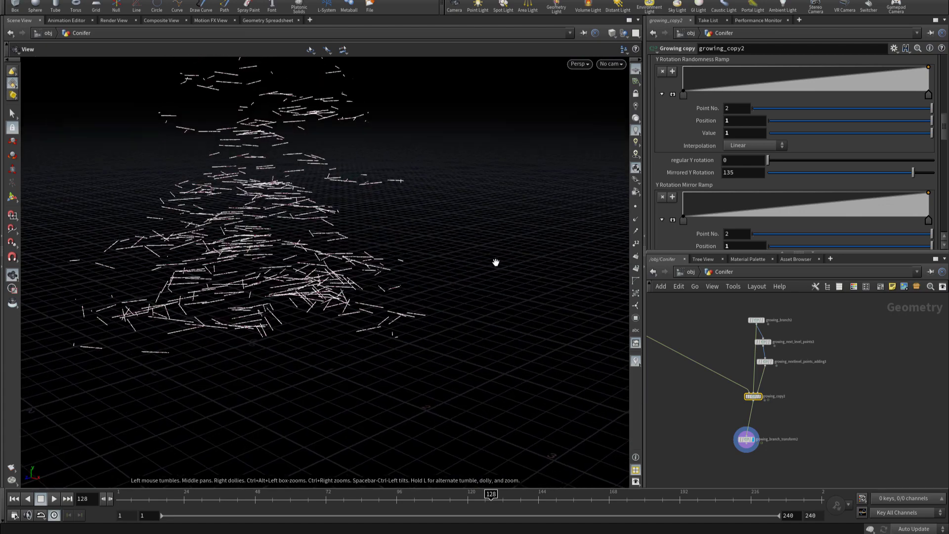
{"action": "type", "text": "90"}
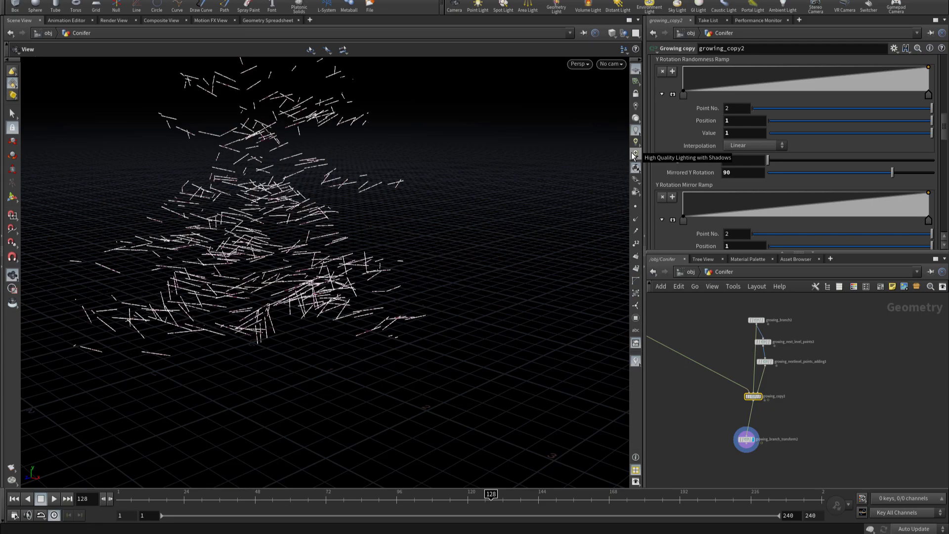
Step: Orbit the viewport to check the newly angled short branches
{"action": "mouse_move", "coordinate": [215, 172]}
{"action": "left_mouse_down"}
{"action": "mouse_move", "coordinate": [244, 158]}
{"action": "mouse_move", "coordinate": [212, 163]}
{"action": "mouse_move", "coordinate": [269, 175]}
{"action": "mouse_move", "coordinate": [303, 169]}
{"action": "mouse_move", "coordinate": [309, 257]}
{"action": "mouse_move", "coordinate": [142, 252]}
{"action": "mouse_move", "coordinate": [136, 303]}
{"action": "mouse_move", "coordinate": [290, 301]}
{"action": "mouse_move", "coordinate": [286, 283]}
{"action": "left_mouse_up"}
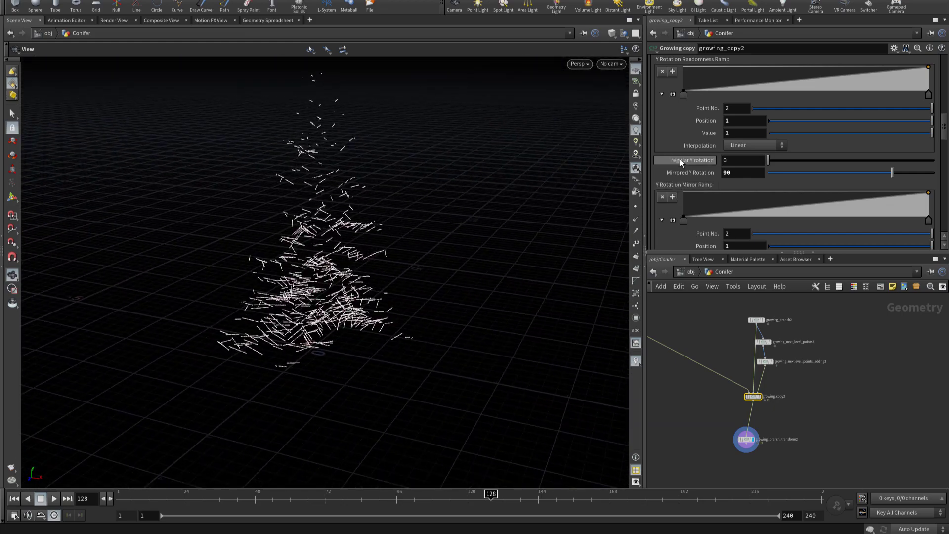
{"action": "left_click_drag", "start_coordinate": [943, 131], "coordinate": [942, 74]}
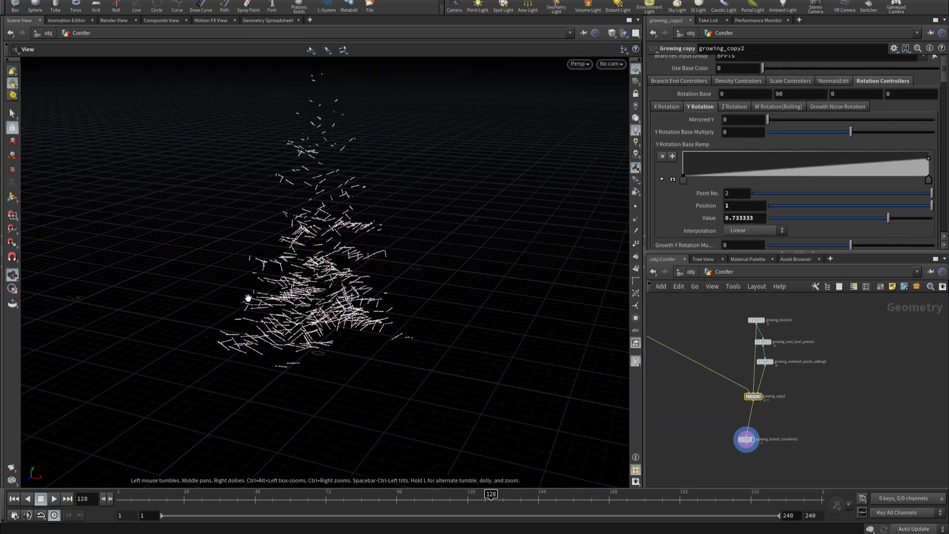
{"action": "mouse_move", "coordinate": [246, 299]}
{"action": "left_mouse_down"}
{"action": "mouse_move", "coordinate": [286, 385]}
{"action": "mouse_move", "coordinate": [276, 326]}
{"action": "mouse_move", "coordinate": [254, 292]}
{"action": "mouse_move", "coordinate": [232, 269]}
{"action": "mouse_move", "coordinate": [194, 262]}
{"action": "left_mouse_up"}
{"action": "mouse_move", "coordinate": [154, 250]}
{"action": "left_mouse_down"}
{"action": "mouse_move", "coordinate": [108, 243]}
{"action": "mouse_move", "coordinate": [231, 311]}
{"action": "mouse_move", "coordinate": [188, 375]}
{"action": "mouse_move", "coordinate": [203, 317]}
{"action": "mouse_move", "coordinate": [222, 301]}
{"action": "left_mouse_up"}
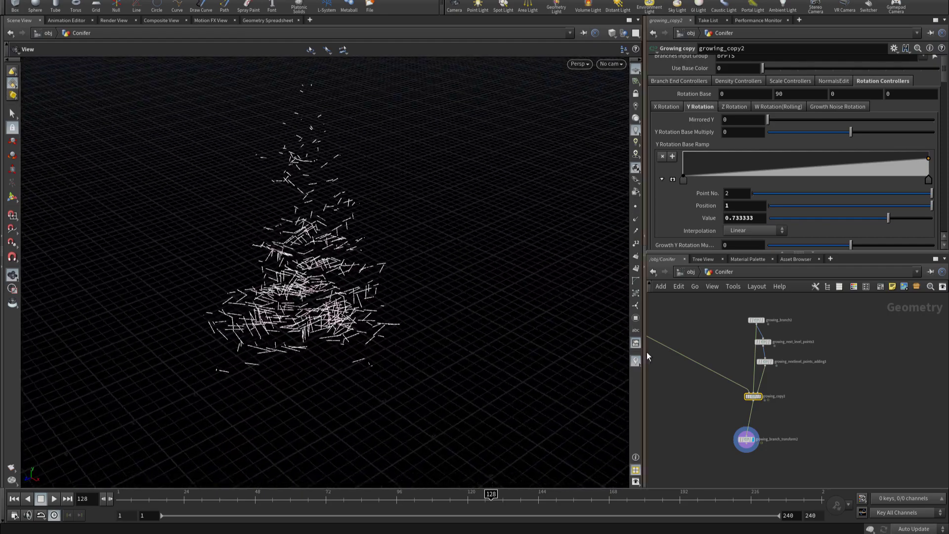
{"action": "scroll", "coordinate": [689, 392], "scroll_direction": "down", "scroll_amount": 5}
{"action": "scroll", "coordinate": [704, 405], "scroll_direction": "up", "scroll_amount": 3}
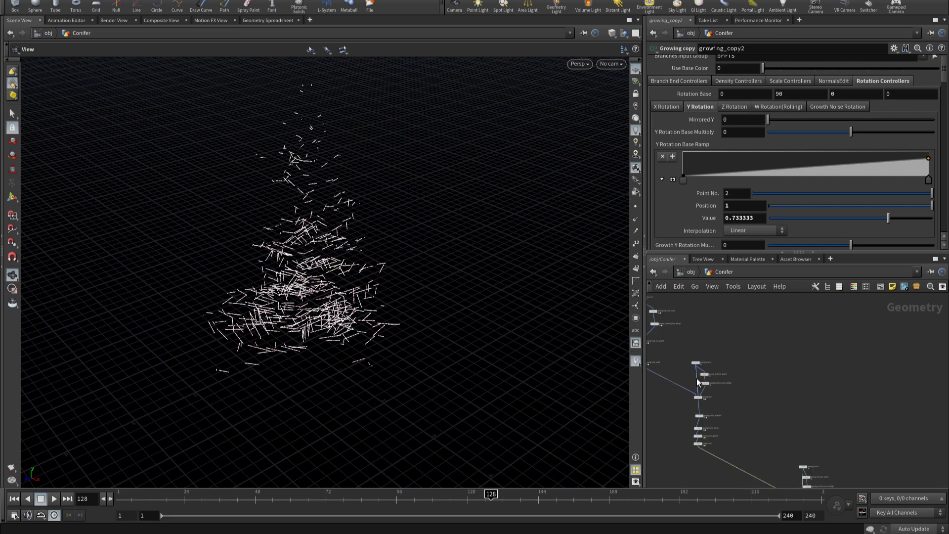
{"action": "scroll", "coordinate": [705, 405], "scroll_direction": "up", "scroll_amount": 3}
Step: Set growing_next_level_points2's Force Total Count to 100
{"action": "left_click", "coordinate": [711, 373]}
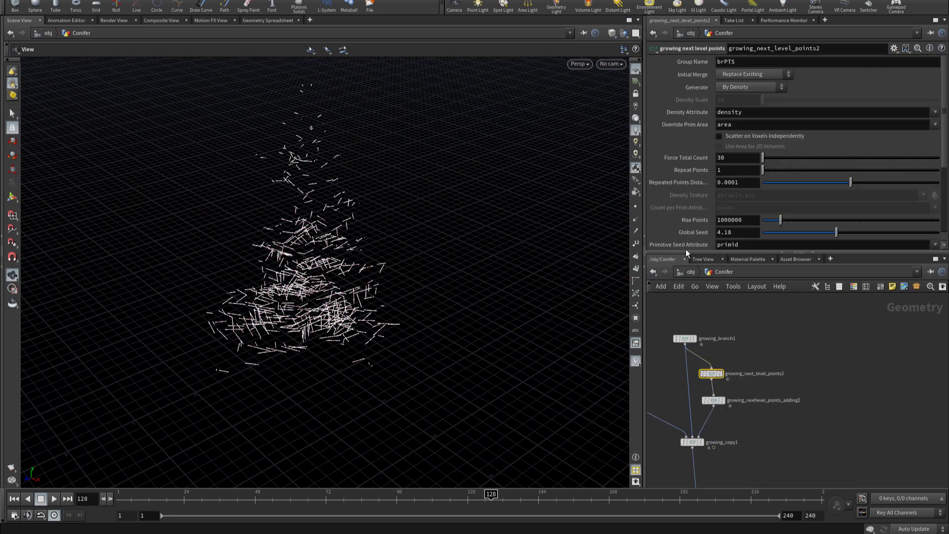
{"action": "double_click", "coordinate": [730, 159]}
{"action": "type", "text": "100"}
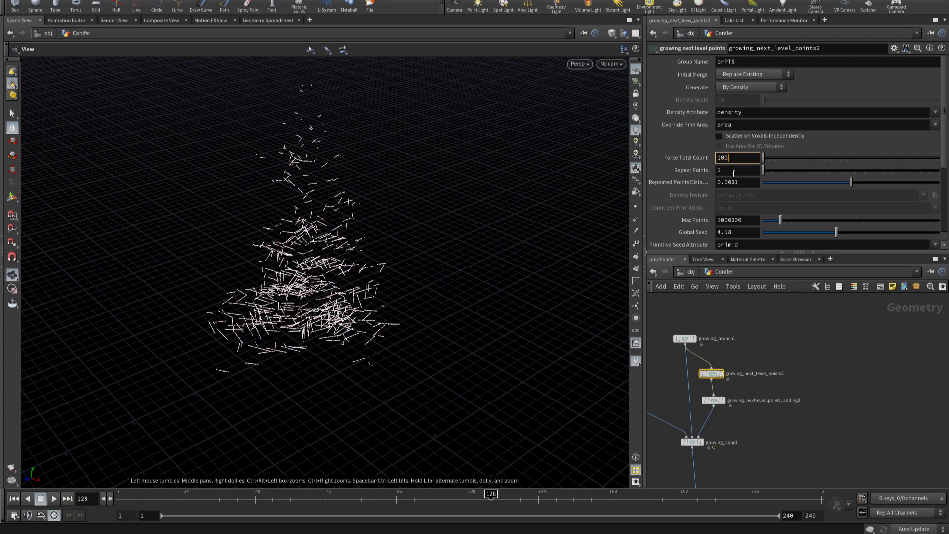
{"action": "key", "text": "Return"}
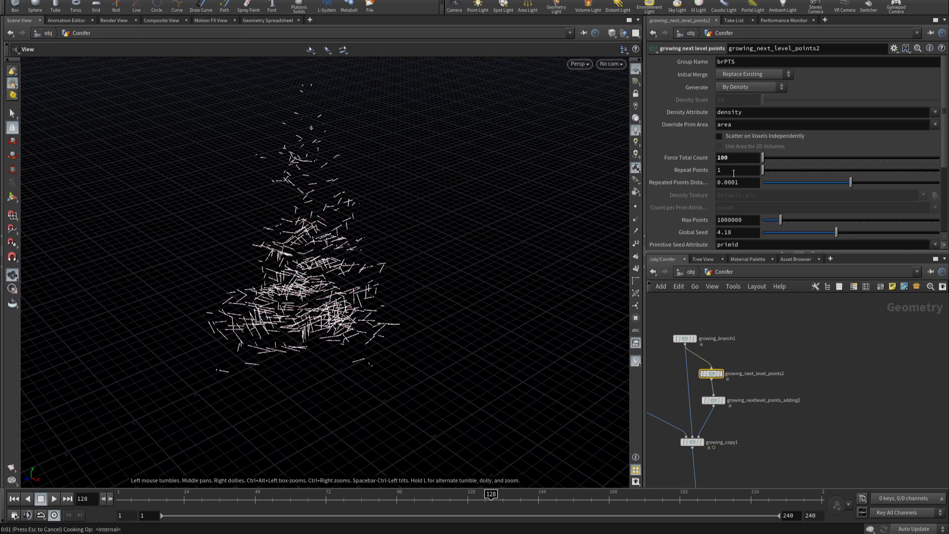
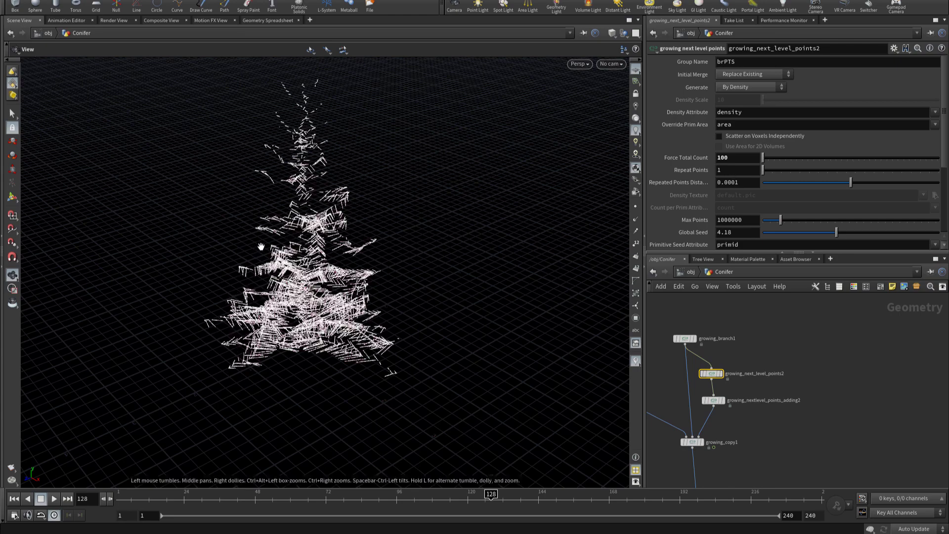
Step: Select growing_copy2 and review its Scale Controllers settings
{"action": "mouse_move", "coordinate": [261, 246]}
{"action": "left_mouse_down"}
{"action": "mouse_move", "coordinate": [447, 195]}
{"action": "mouse_move", "coordinate": [625, 201]}
{"action": "mouse_move", "coordinate": [589, 328]}
{"action": "mouse_move", "coordinate": [381, 220]}
{"action": "mouse_move", "coordinate": [345, 277]}
{"action": "mouse_move", "coordinate": [74, 395]}
{"action": "mouse_move", "coordinate": [409, 360]}
{"action": "mouse_move", "coordinate": [389, 357]}
{"action": "mouse_move", "coordinate": [425, 365]}
{"action": "left_mouse_up"}
{"action": "scroll", "coordinate": [345, 277], "scroll_direction": "up", "scroll_amount": 5}
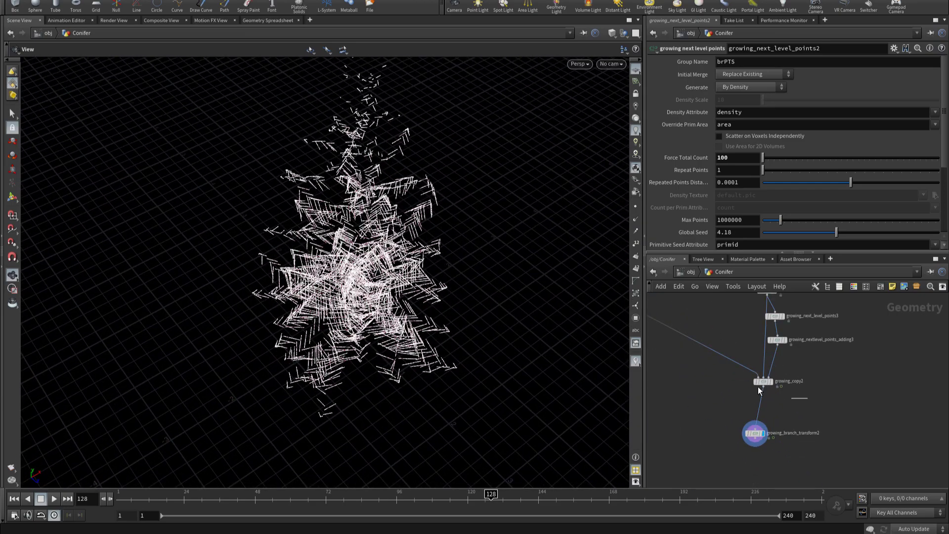
{"action": "left_click", "coordinate": [759, 384]}
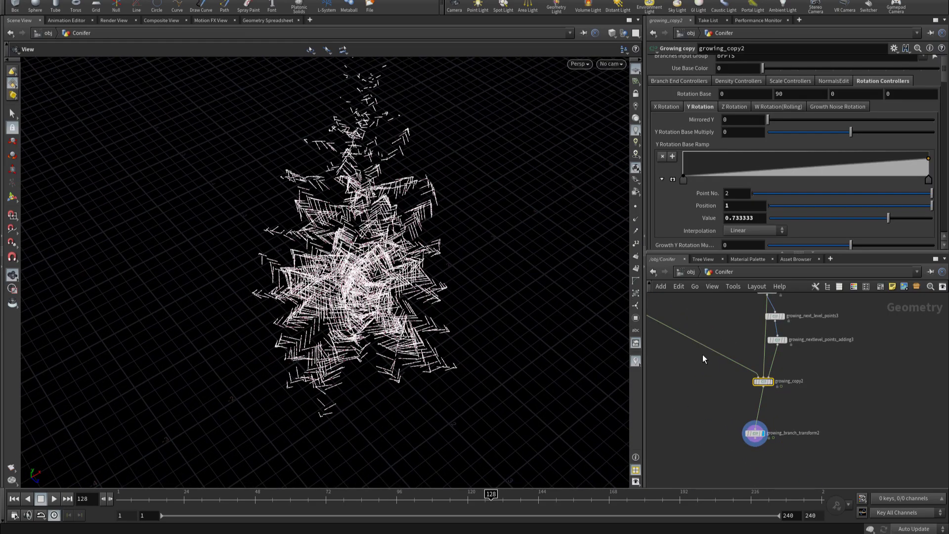
{"action": "left_click", "coordinate": [792, 81]}
{"action": "scroll", "coordinate": [489, 206], "scroll_direction": "down", "scroll_amount": 2}
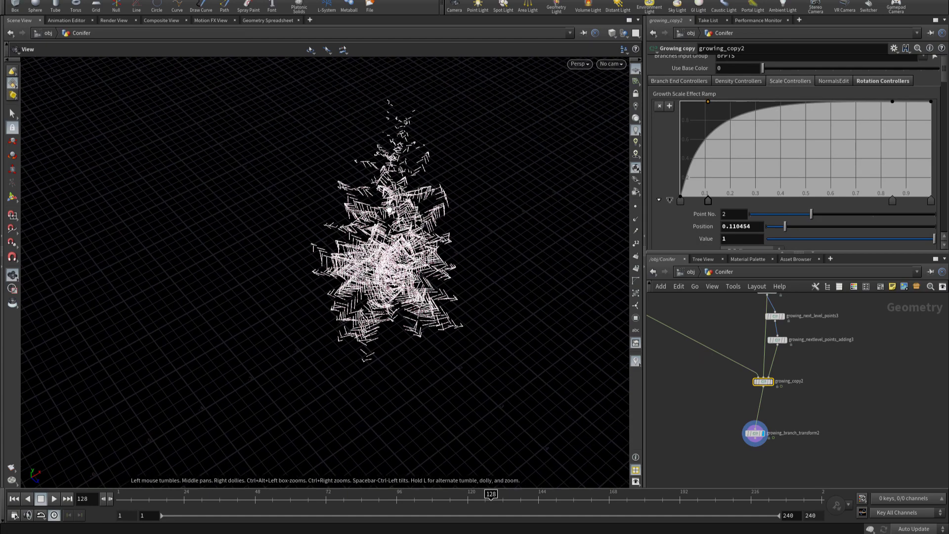
{"action": "scroll", "coordinate": [834, 363], "scroll_direction": "down", "scroll_amount": 2}
Step: Select the growing_branch2 node, showing Length 0.5 and 50 segments
{"action": "mouse_move", "coordinate": [307, 448]}
{"action": "left_mouse_down"}
{"action": "mouse_move", "coordinate": [361, 262]}
{"action": "mouse_move", "coordinate": [297, 278]}
{"action": "left_mouse_up"}
{"action": "scroll", "coordinate": [778, 364], "scroll_direction": "down", "scroll_amount": 2}
{"action": "left_click_drag", "start_coordinate": [772, 360], "coordinate": [811, 395]}
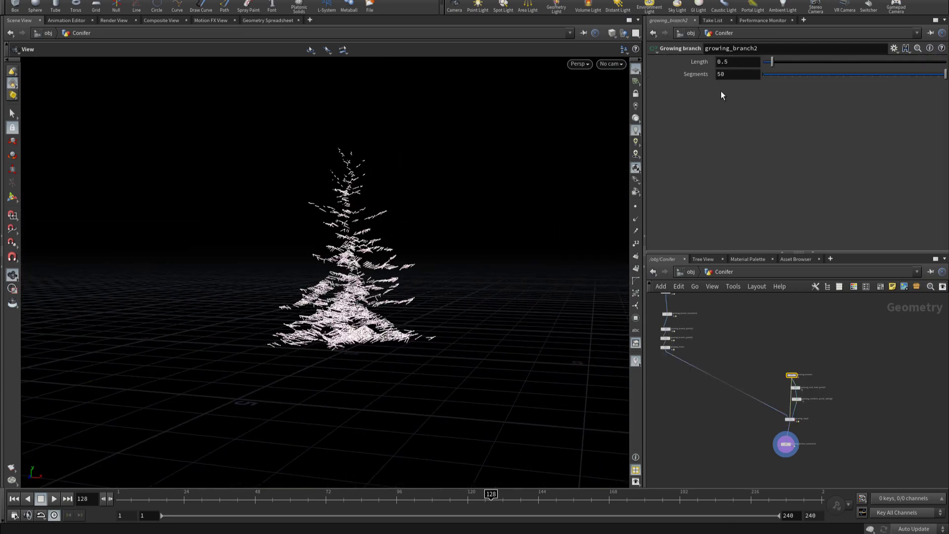
Step: Set growing_branch2's Length to 1 and inspect the longer branches from above
{"action": "left_click", "coordinate": [740, 67]}
{"action": "type", "text": "1"}
{"action": "key", "text": "Return"}
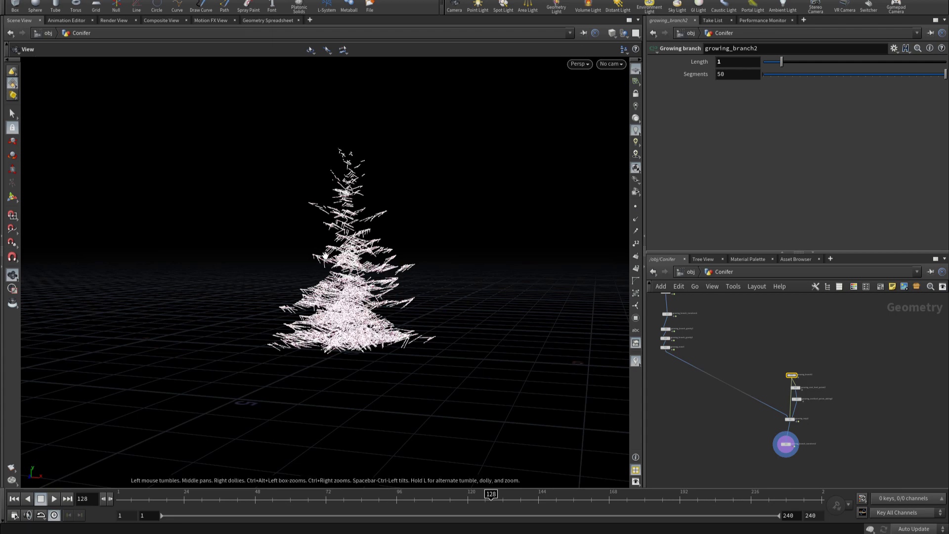
{"action": "mouse_move", "coordinate": [408, 265]}
{"action": "left_mouse_down"}
{"action": "mouse_move", "coordinate": [455, 360]}
{"action": "mouse_move", "coordinate": [426, 263]}
{"action": "left_mouse_up"}
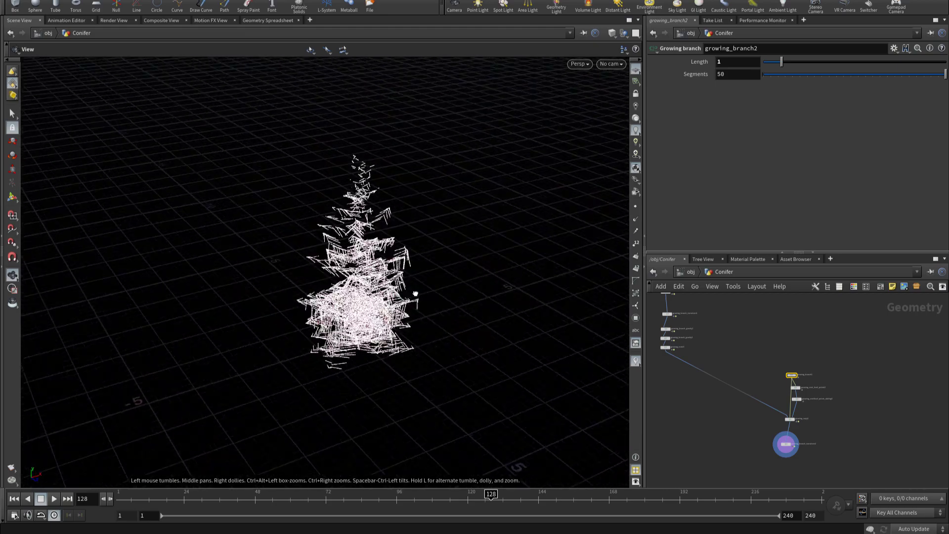
Step: On growing_copy2, set the X Rotation Base value to 90 and inspect the tree
{"action": "scroll", "coordinate": [770, 437], "scroll_direction": "up", "scroll_amount": 5}
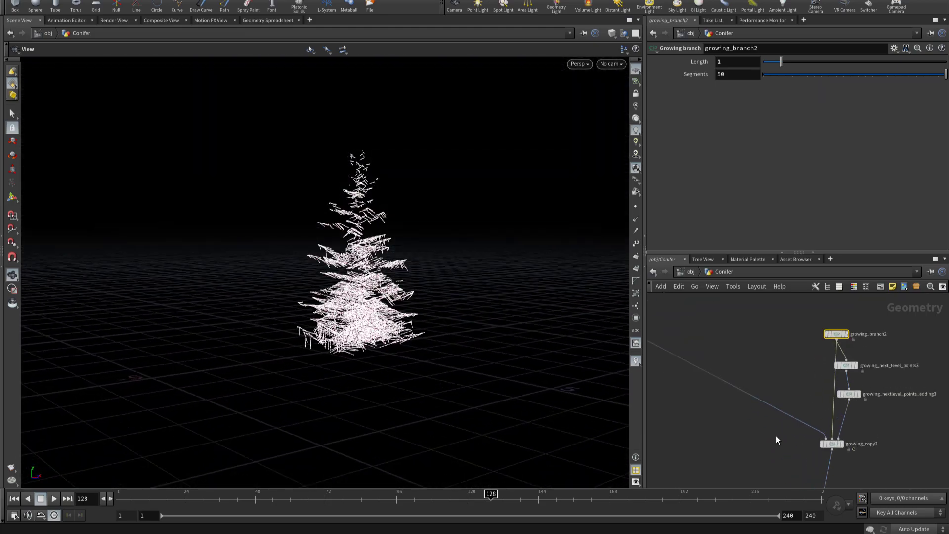
{"action": "left_click", "coordinate": [831, 443]}
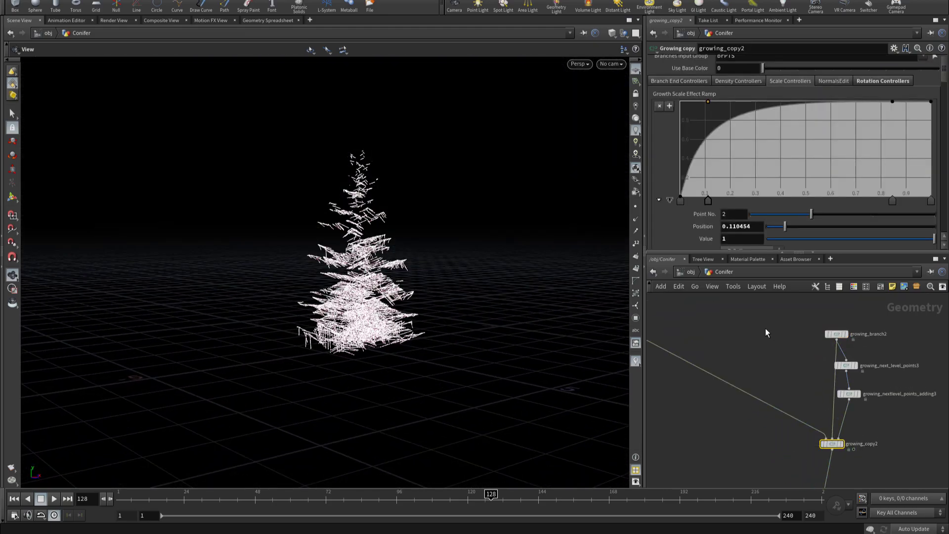
{"action": "left_click", "coordinate": [893, 80]}
{"action": "left_click", "coordinate": [664, 107]}
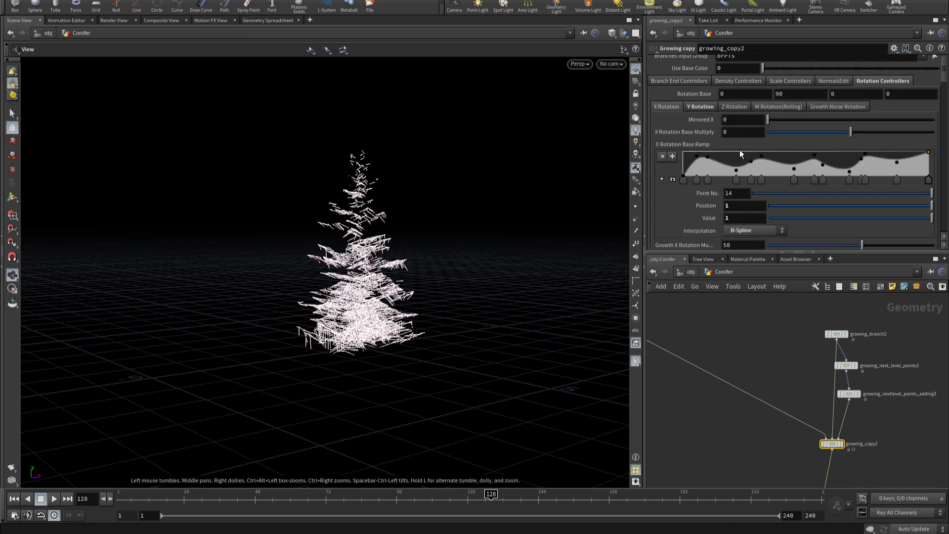
{"action": "left_click", "coordinate": [731, 94]}
{"action": "type", "text": "0"}
{"action": "key", "text": "Return"}
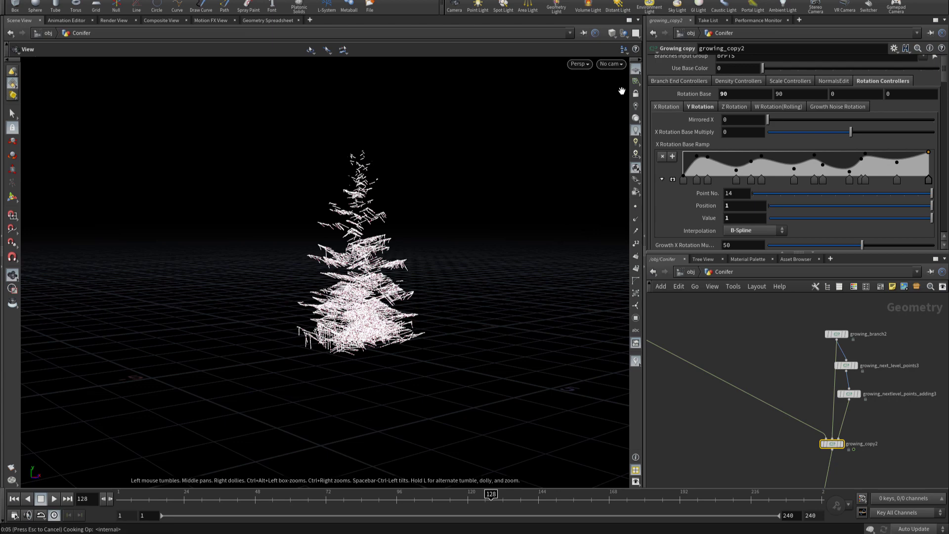
{"action": "mouse_move", "coordinate": [341, 281]}
{"action": "left_mouse_down"}
{"action": "mouse_move", "coordinate": [420, 261]}
{"action": "mouse_move", "coordinate": [508, 254]}
{"action": "mouse_move", "coordinate": [440, 339]}
{"action": "left_mouse_up"}
{"action": "scroll", "coordinate": [441, 307], "scroll_direction": "up", "scroll_amount": 5}
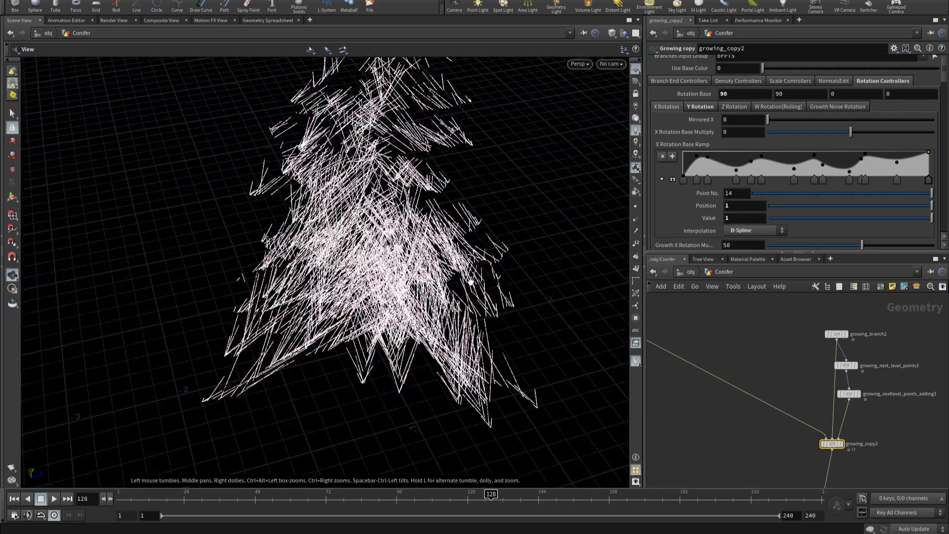
{"action": "mouse_move", "coordinate": [440, 265]}
{"action": "left_mouse_down"}
{"action": "mouse_move", "coordinate": [483, 250]}
{"action": "mouse_move", "coordinate": [481, 242]}
{"action": "left_mouse_up"}
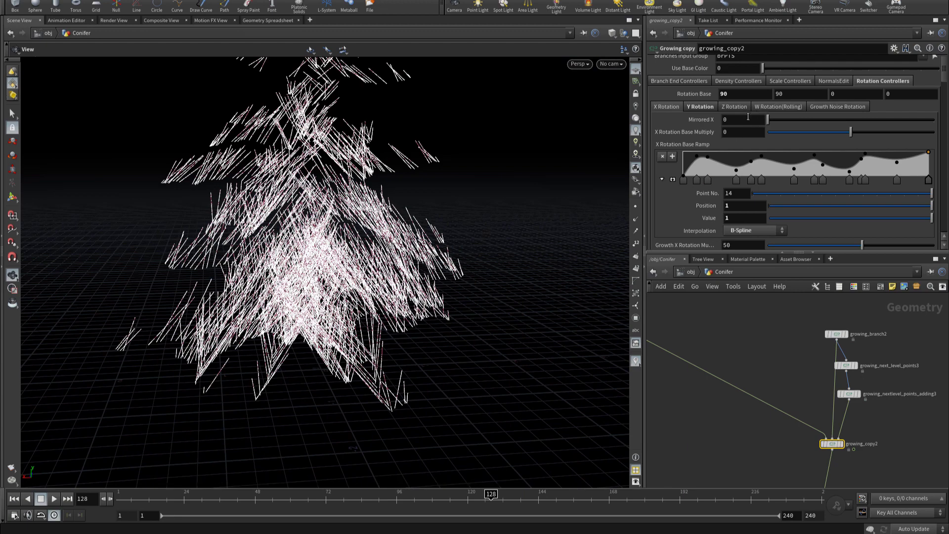
Step: Try an X Rotation Base of 20, then settle on 180
{"action": "double_click", "coordinate": [731, 94]}
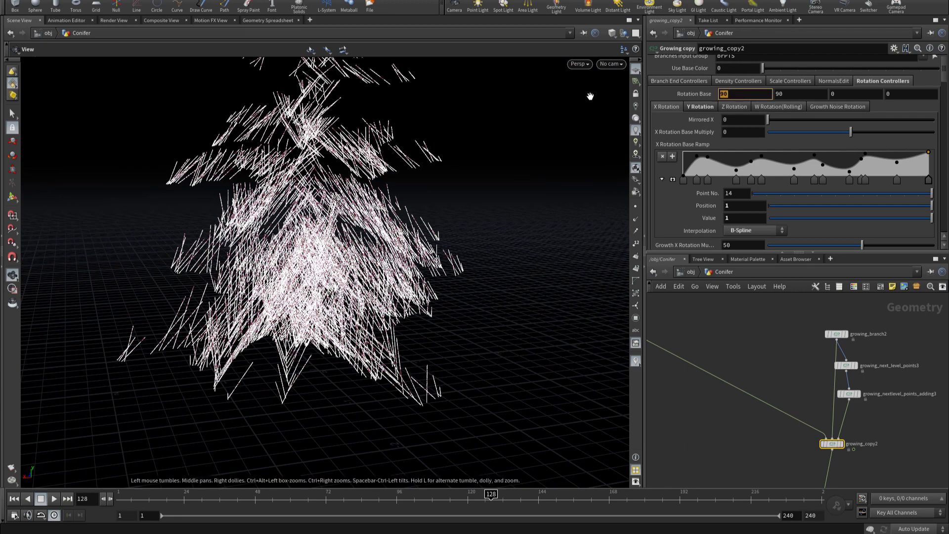
{"action": "type", "text": "20"}
{"action": "key", "text": "Return"}
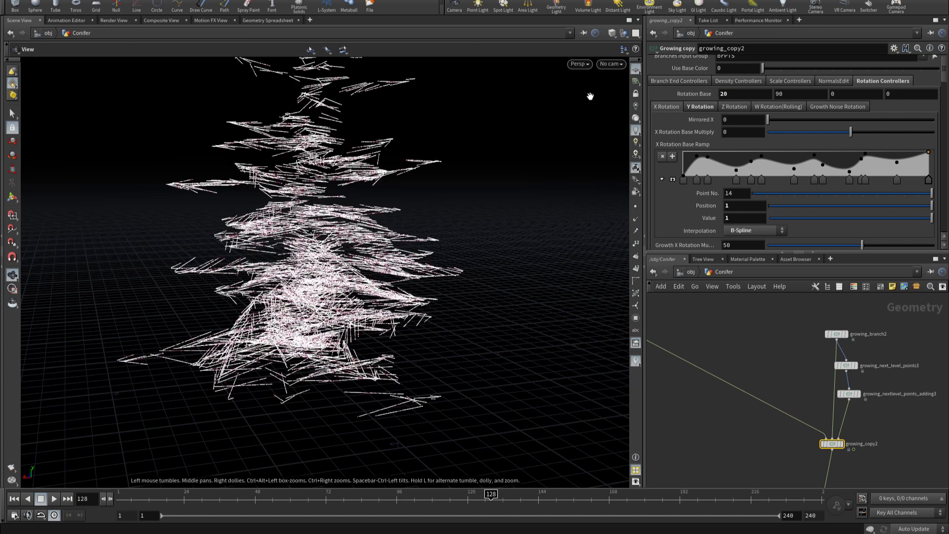
{"action": "left_click", "coordinate": [723, 94]}
{"action": "type", "text": "18"}
{"action": "type", "text": "0"}
{"action": "key", "text": "Return"}
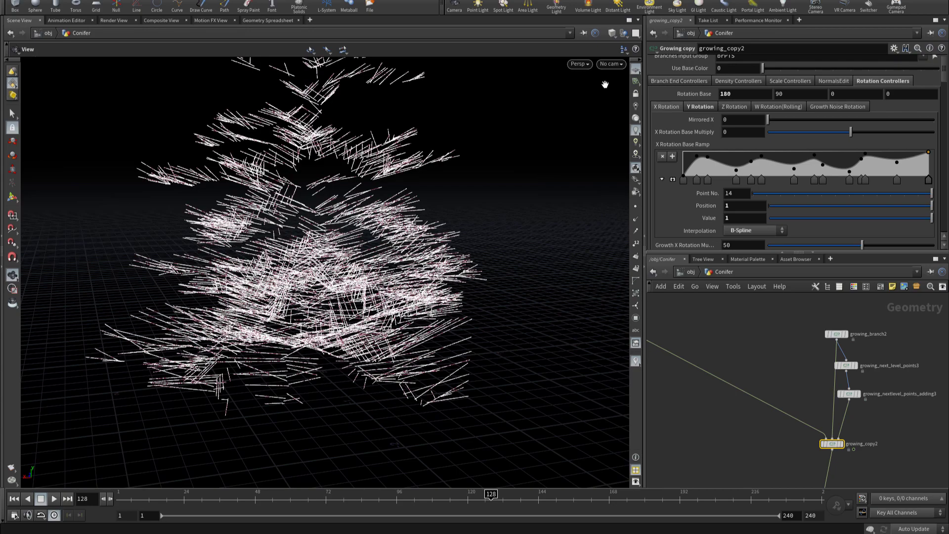
{"action": "scroll", "coordinate": [443, 223], "scroll_direction": "down", "scroll_amount": 5}
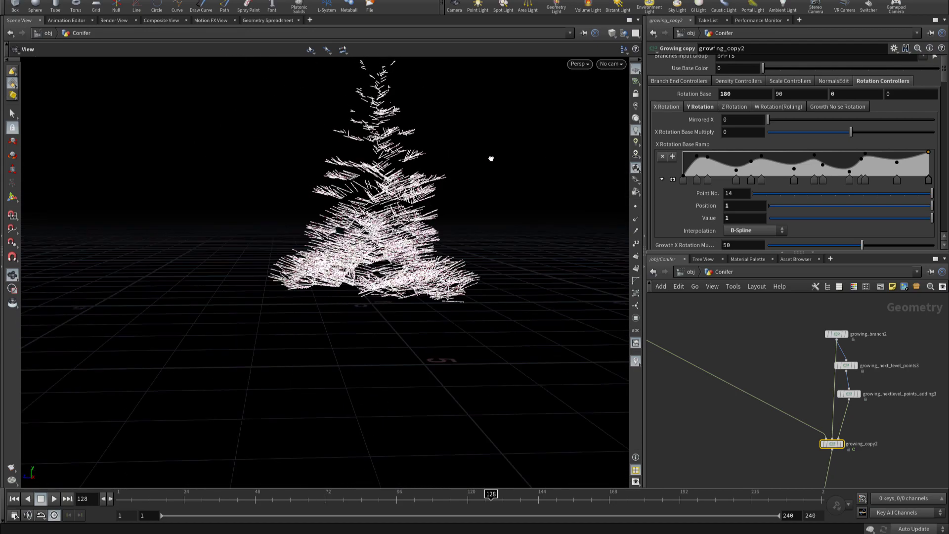
Step: Try a first Rotation Base value of 230 and check the tree from above
{"action": "mouse_move", "coordinate": [490, 158]}
{"action": "left_mouse_down"}
{"action": "mouse_move", "coordinate": [577, 231]}
{"action": "mouse_move", "coordinate": [246, 152]}
{"action": "mouse_move", "coordinate": [397, 148]}
{"action": "left_mouse_up"}
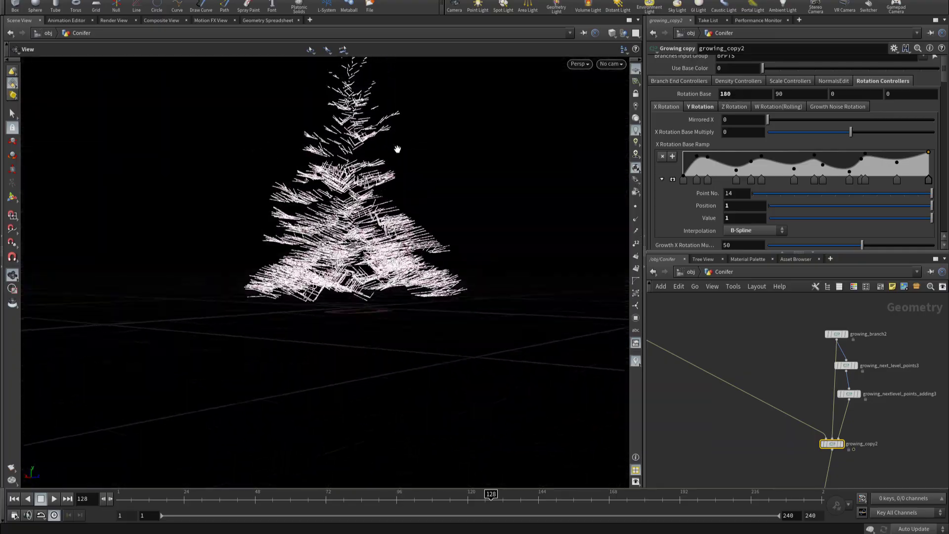
{"action": "double_click", "coordinate": [735, 94]}
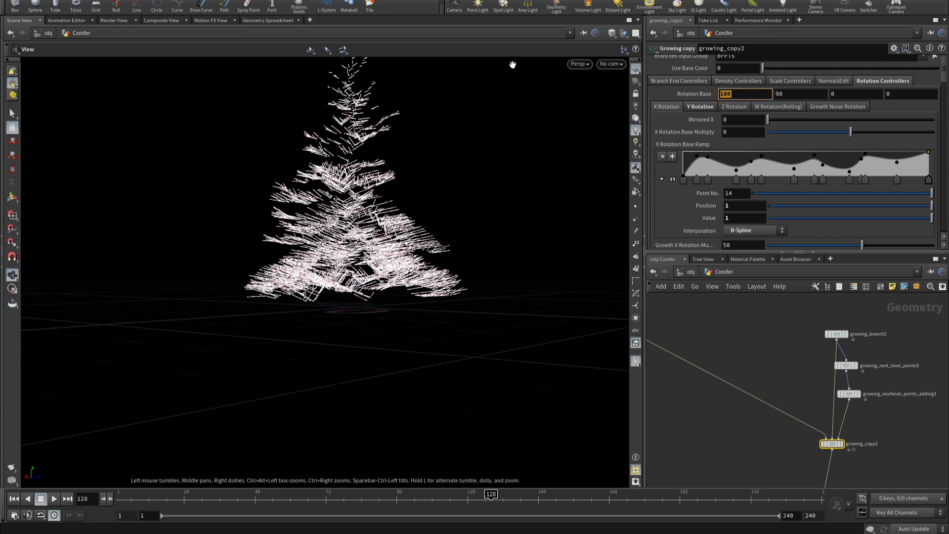
{"action": "type", "text": "230"}
{"action": "key", "text": "Return"}
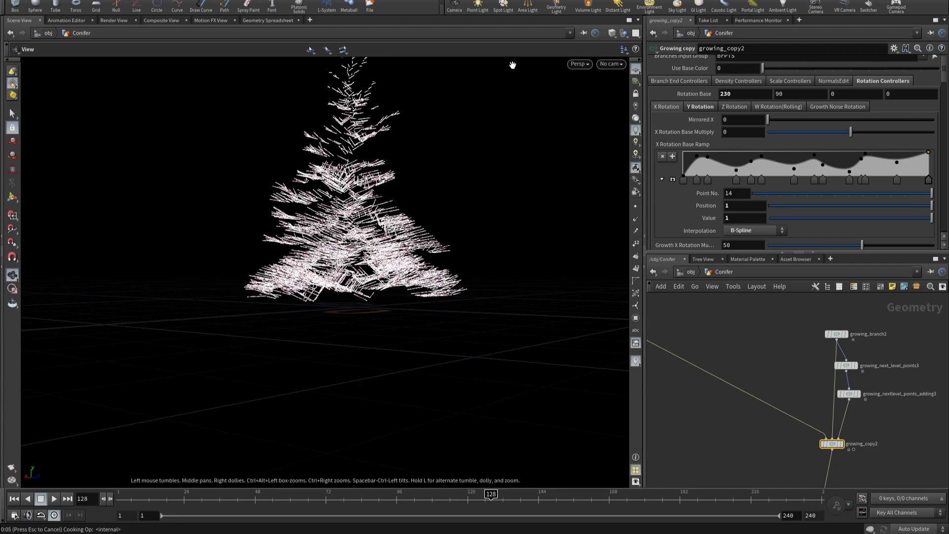
{"action": "mouse_move", "coordinate": [335, 227]}
{"action": "left_mouse_down"}
{"action": "mouse_move", "coordinate": [457, 218]}
{"action": "mouse_move", "coordinate": [461, 313]}
{"action": "mouse_move", "coordinate": [417, 445]}
{"action": "mouse_move", "coordinate": [425, 475]}
{"action": "left_mouse_up"}
{"action": "scroll", "coordinate": [417, 445], "scroll_direction": "up", "scroll_amount": 5}
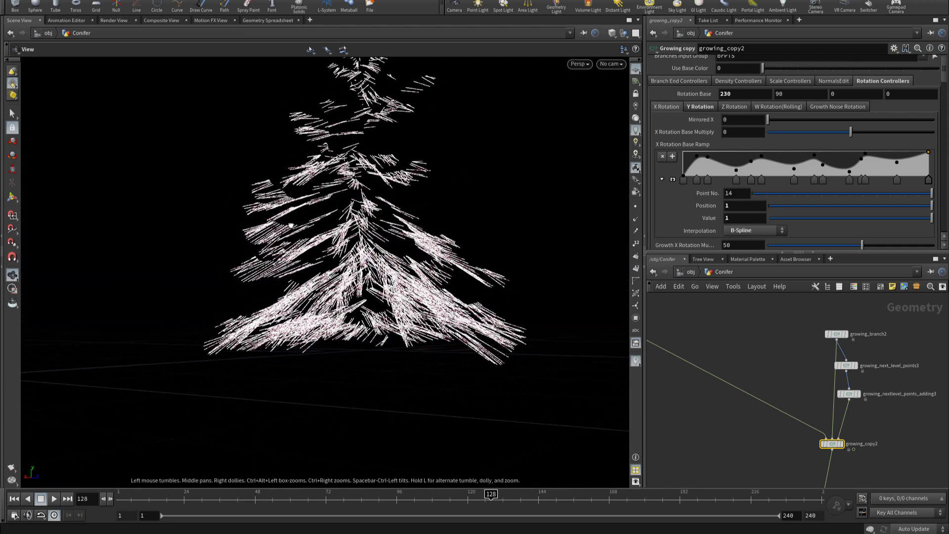
Step: Change the first Rotation Base value to 200 and inspect the conifer closely
{"action": "left_click_drag", "start_coordinate": [745, 94], "coordinate": [684, 93]}
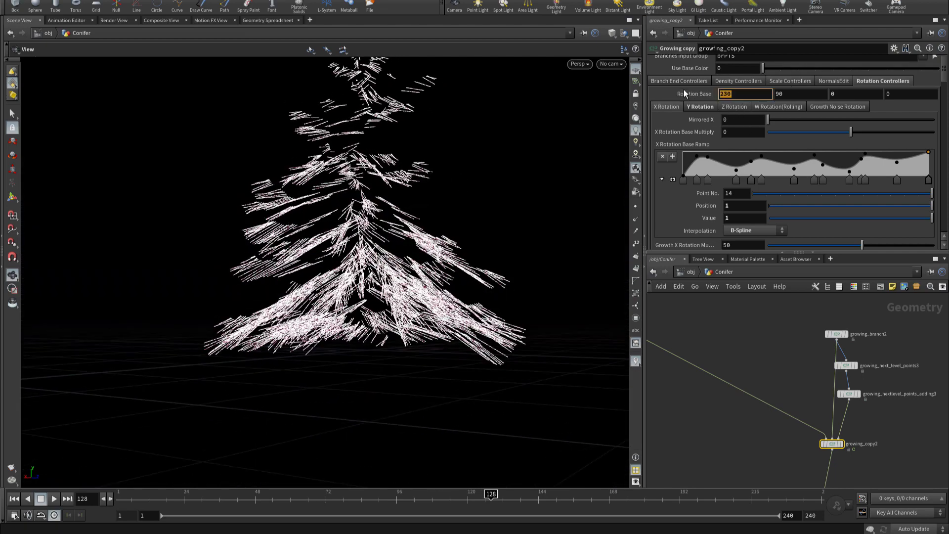
{"action": "type", "text": "200"}
{"action": "key", "text": "Return"}
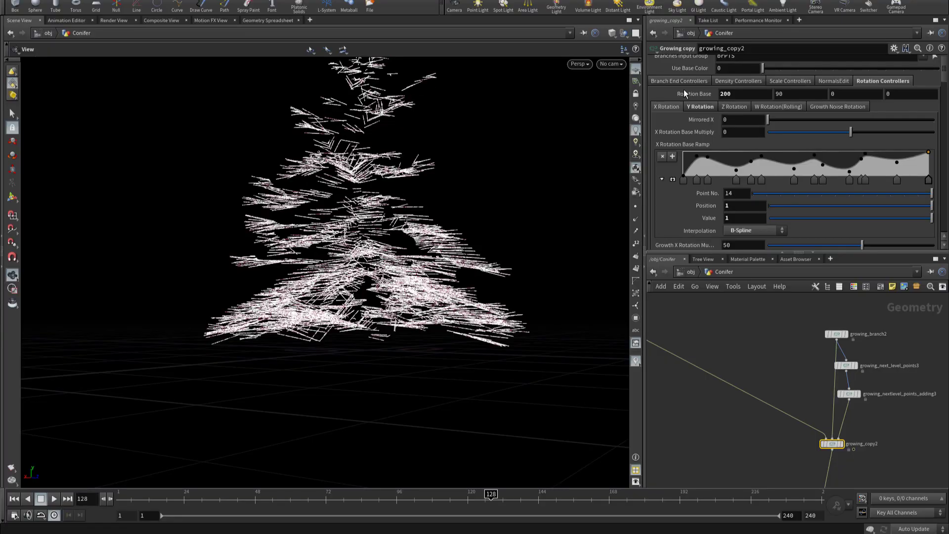
{"action": "mouse_move", "coordinate": [519, 135]}
{"action": "left_mouse_down"}
{"action": "mouse_move", "coordinate": [552, 229]}
{"action": "mouse_move", "coordinate": [546, 299]}
{"action": "mouse_move", "coordinate": [554, 332]}
{"action": "mouse_move", "coordinate": [667, 285]}
{"action": "mouse_move", "coordinate": [676, 328]}
{"action": "mouse_move", "coordinate": [615, 296]}
{"action": "mouse_move", "coordinate": [651, 247]}
{"action": "left_mouse_up"}
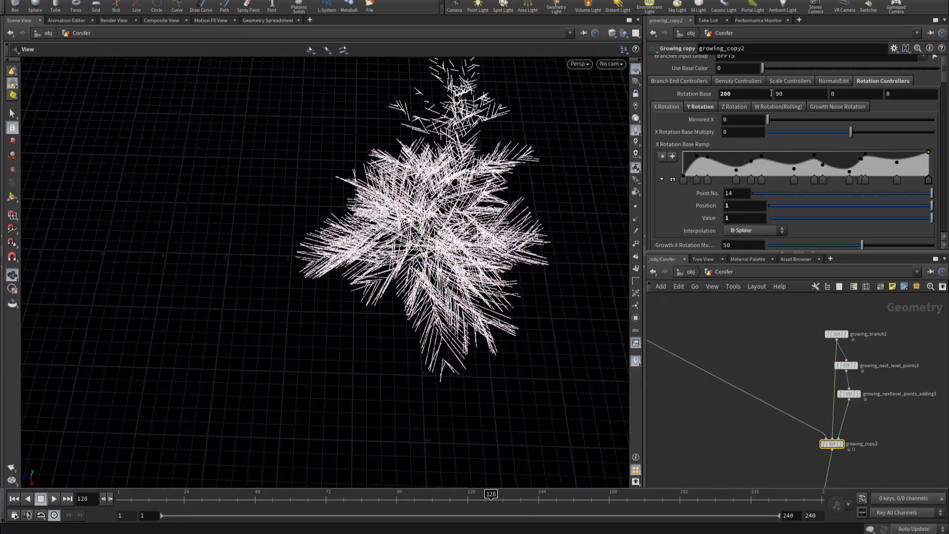
Step: Set the Parent Scale Effect Ramp's first point Value to 0.5
{"action": "scroll", "coordinate": [799, 94], "scroll_direction": "down", "scroll_amount": 5}
{"action": "scroll", "coordinate": [692, 166], "scroll_direction": "down", "scroll_amount": 2}
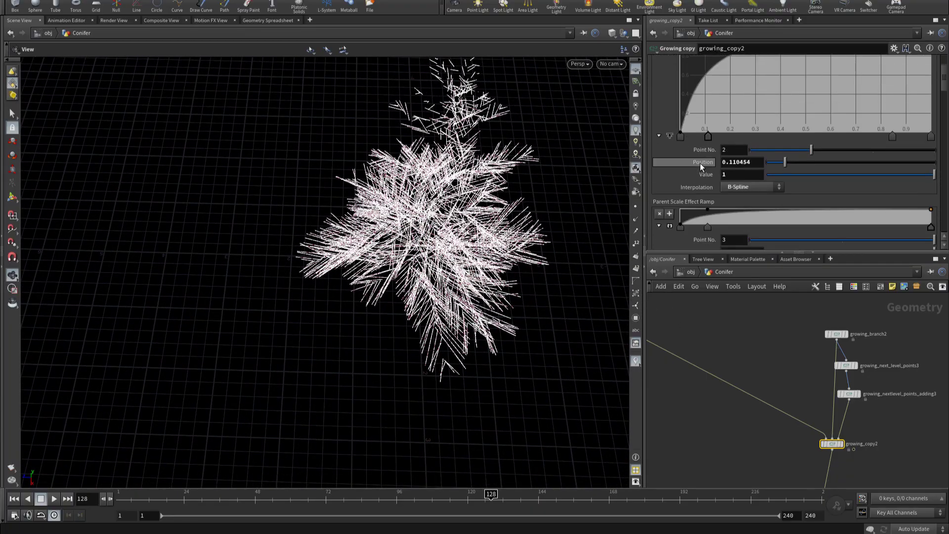
{"action": "scroll", "coordinate": [701, 165], "scroll_direction": "up", "scroll_amount": 2}
{"action": "scroll", "coordinate": [702, 165], "scroll_direction": "down", "scroll_amount": 4}
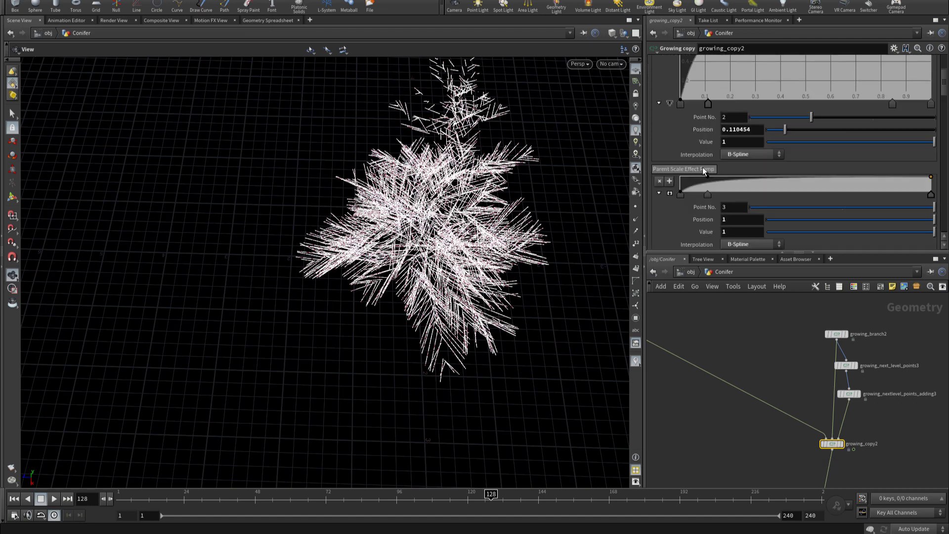
{"action": "left_click", "coordinate": [681, 193]}
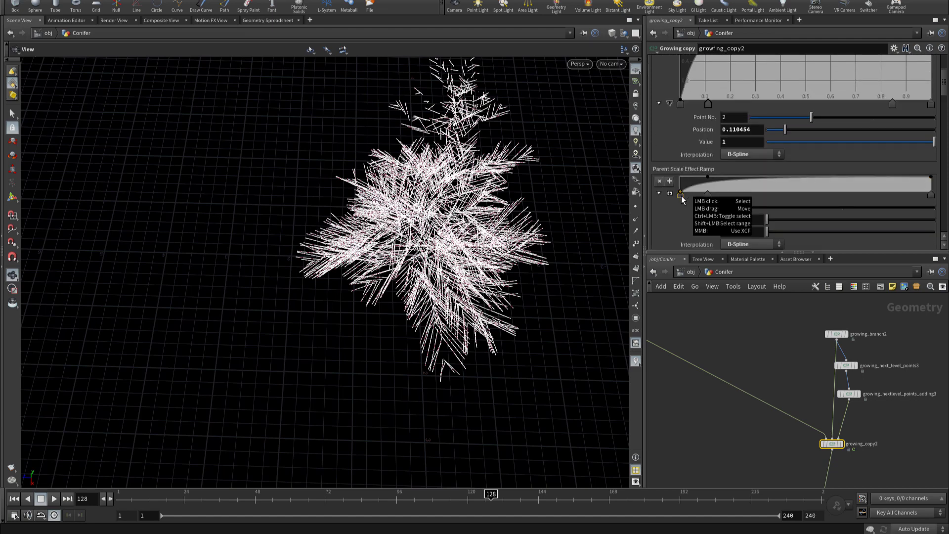
{"action": "left_click", "coordinate": [741, 232]}
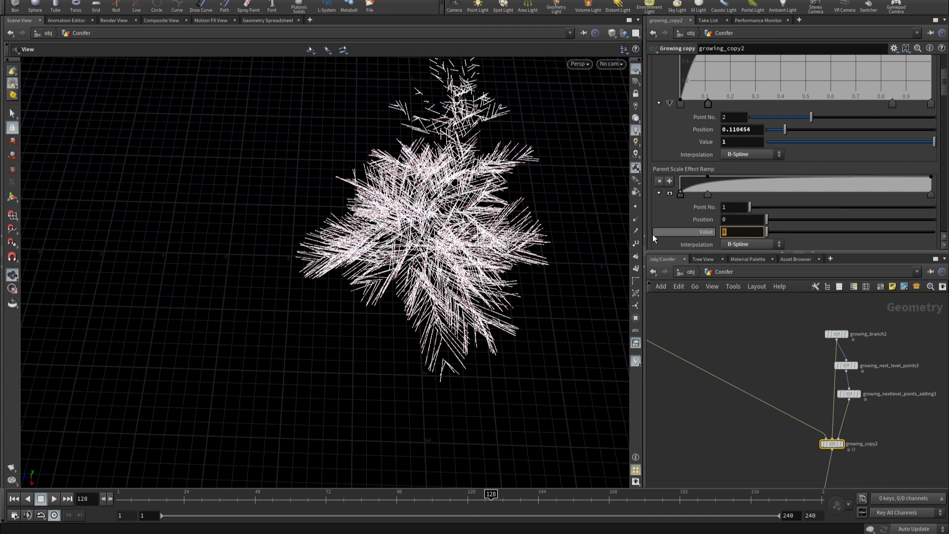
{"action": "type", "text": ".5"}
{"action": "key", "text": "Return"}
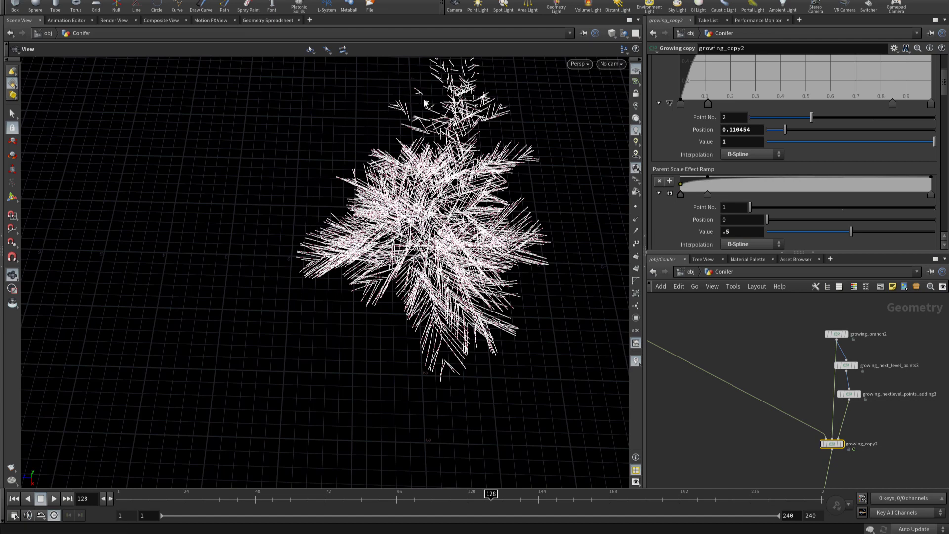
Step: Move a Growth Scale Effect Ramp key to position 0.8
{"action": "left_click_drag", "start_coordinate": [437, 156], "coordinate": [347, 203]}
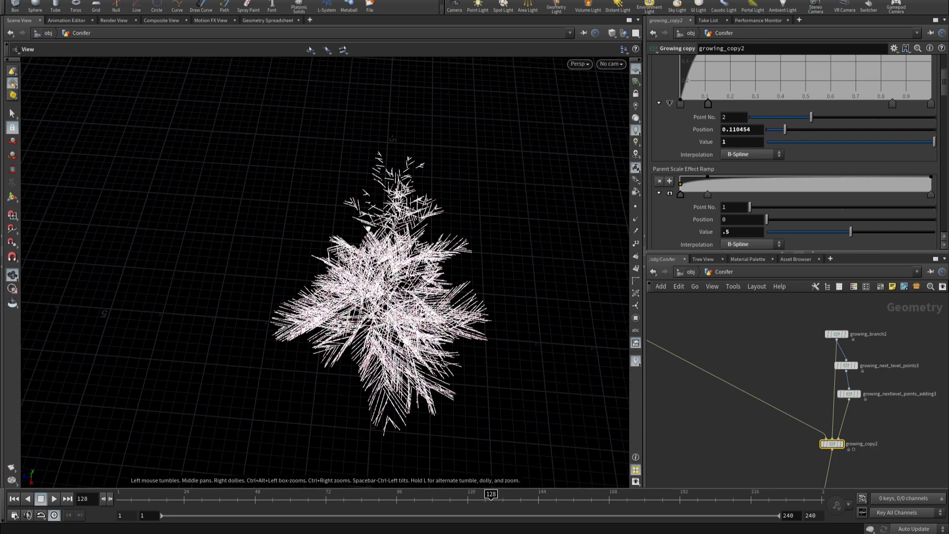
{"action": "scroll", "coordinate": [732, 168], "scroll_direction": "up", "scroll_amount": 3}
{"action": "scroll", "coordinate": [732, 168], "scroll_direction": "up", "scroll_amount": 2}
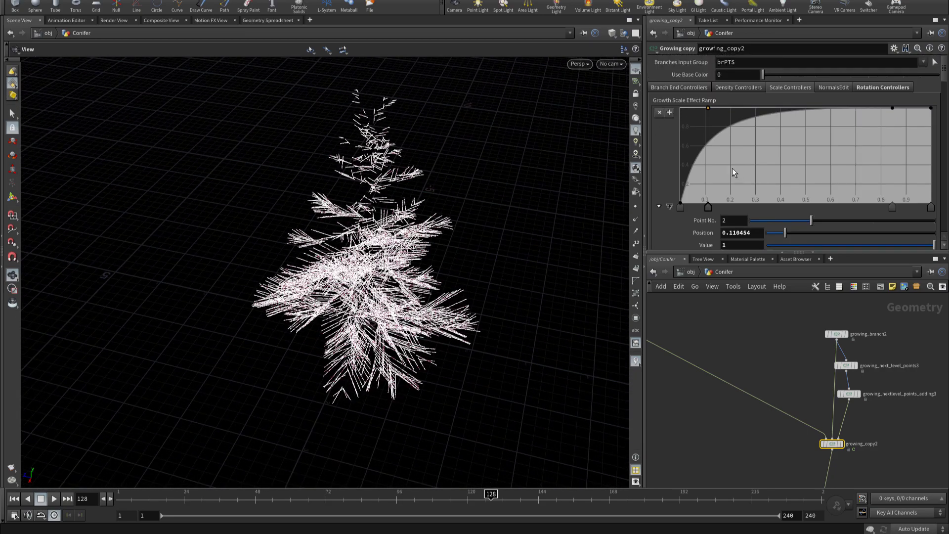
{"action": "scroll", "coordinate": [715, 198], "scroll_direction": "down", "scroll_amount": 2}
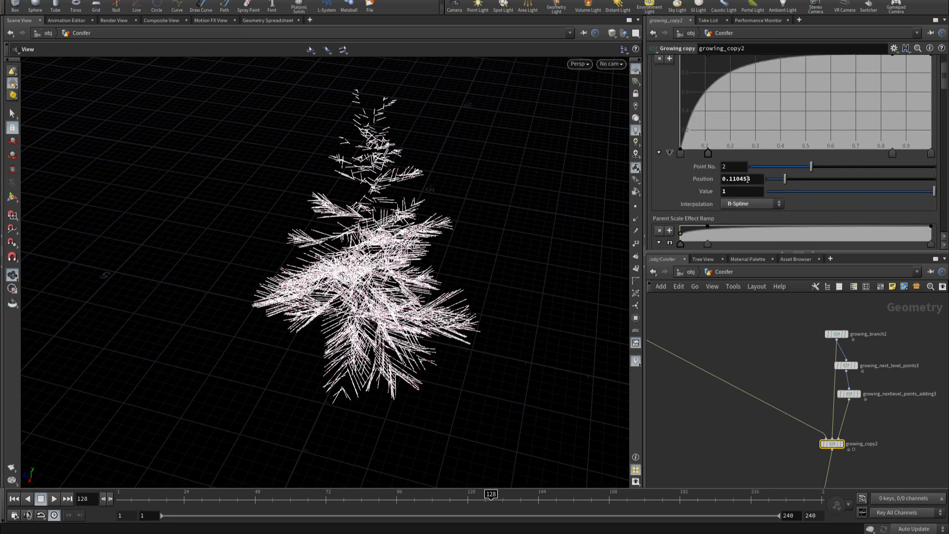
{"action": "left_click", "coordinate": [723, 177]}
{"action": "type", "text": "0"}
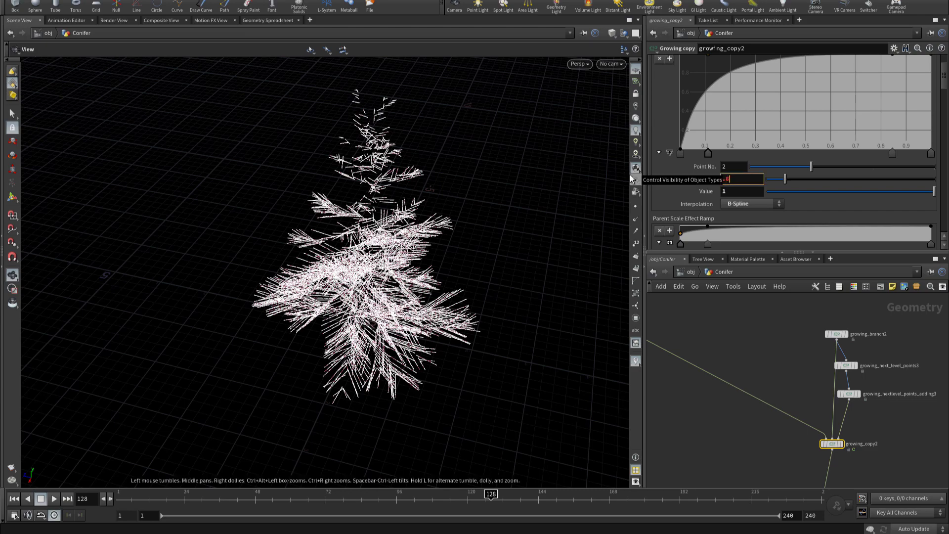
{"action": "key", "text": "Return"}
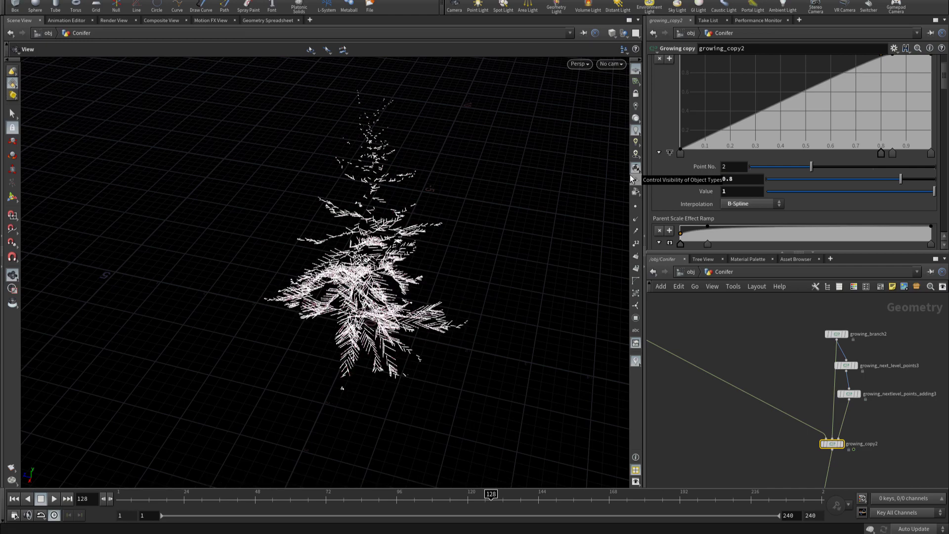
Step: Add a Growth Scale Effect Ramp key near 0.07 with value 0.354
{"action": "mouse_move", "coordinate": [258, 283]}
{"action": "left_mouse_down"}
{"action": "mouse_move", "coordinate": [405, 336]}
{"action": "mouse_move", "coordinate": [385, 328]}
{"action": "mouse_move", "coordinate": [354, 463]}
{"action": "mouse_move", "coordinate": [365, 457]}
{"action": "left_mouse_up"}
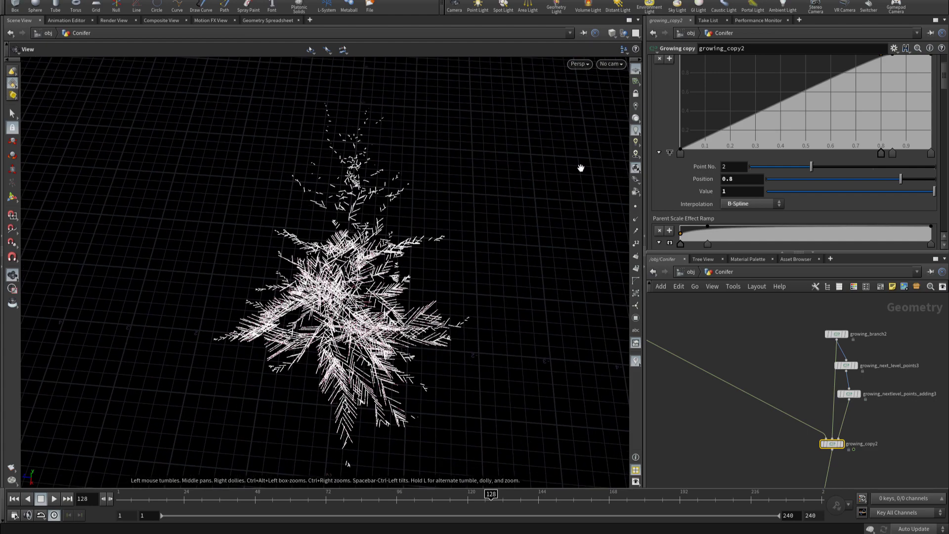
{"action": "left_click", "coordinate": [697, 117]}
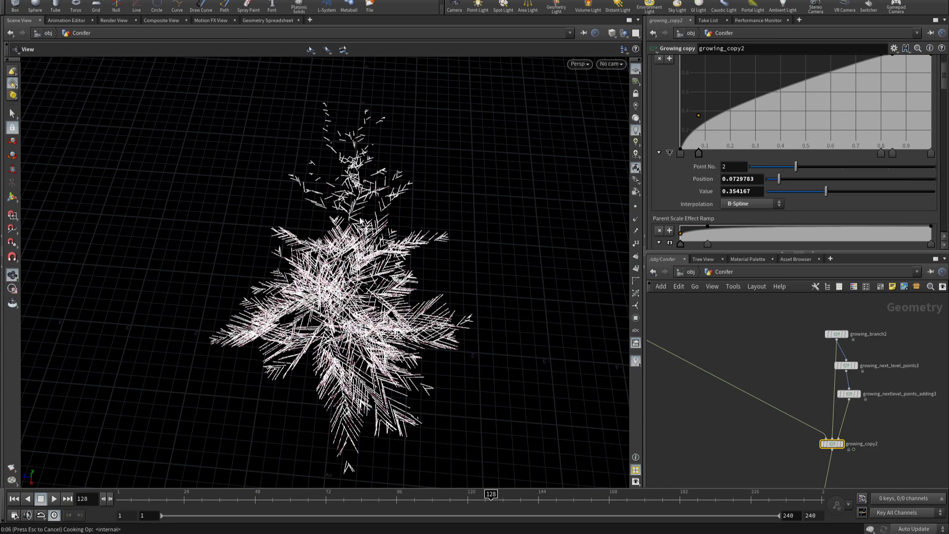
{"action": "mouse_move", "coordinate": [360, 221]}
{"action": "left_mouse_down"}
{"action": "mouse_move", "coordinate": [470, 158]}
{"action": "mouse_move", "coordinate": [519, 185]}
{"action": "mouse_move", "coordinate": [491, 342]}
{"action": "mouse_move", "coordinate": [316, 184]}
{"action": "mouse_move", "coordinate": [210, 154]}
{"action": "left_mouse_up"}
{"action": "mouse_move", "coordinate": [280, 190]}
{"action": "left_mouse_down"}
{"action": "mouse_move", "coordinate": [225, 188]}
{"action": "mouse_move", "coordinate": [222, 227]}
{"action": "left_mouse_up"}
{"action": "scroll", "coordinate": [772, 230], "scroll_direction": "down", "scroll_amount": 2}
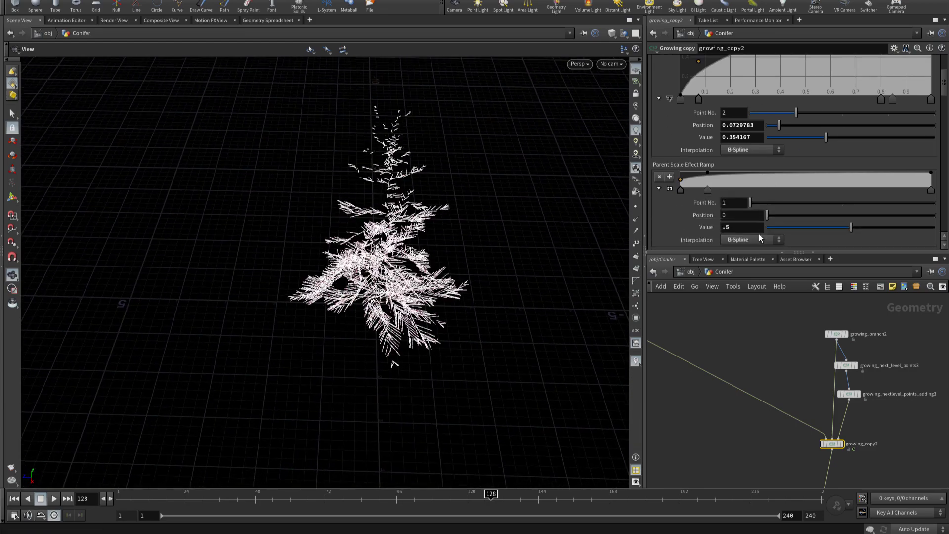
{"action": "scroll", "coordinate": [758, 233], "scroll_direction": "down", "scroll_amount": 2}
{"action": "scroll", "coordinate": [758, 234], "scroll_direction": "down", "scroll_amount": 2}
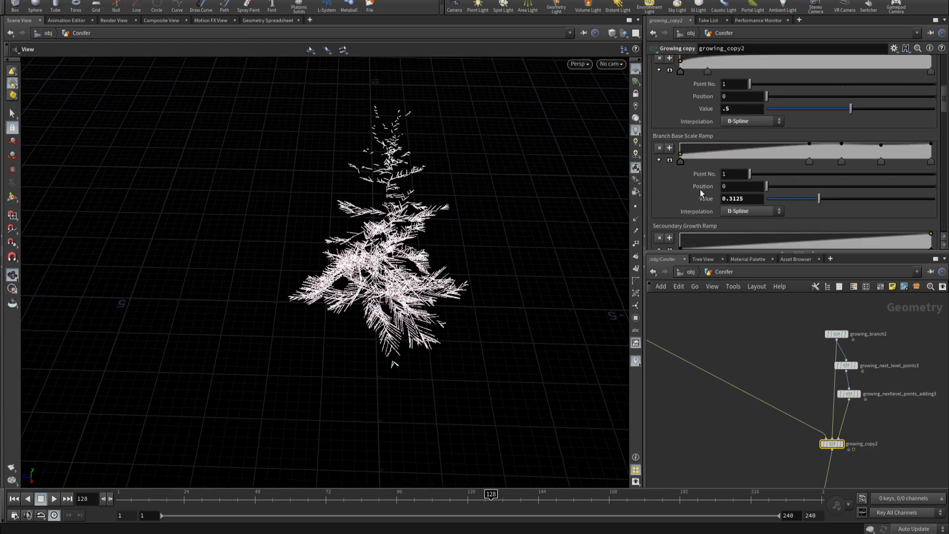
Step: Delete the Branch Base Scale Ramp's first key, then return to the Rotation Controllers
{"action": "left_click", "coordinate": [680, 162], "text": "ctrl"}
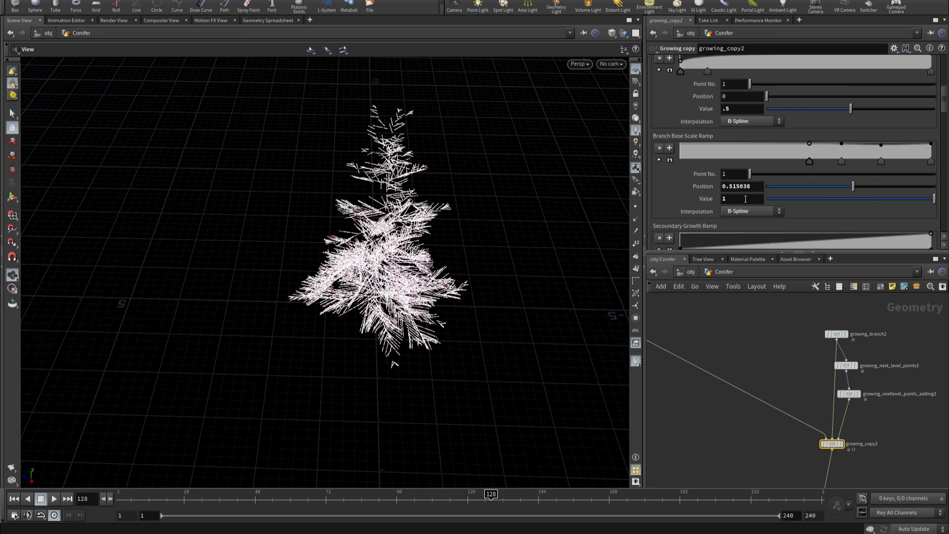
{"action": "mouse_move", "coordinate": [458, 200]}
{"action": "left_mouse_down"}
{"action": "mouse_move", "coordinate": [582, 144]}
{"action": "mouse_move", "coordinate": [562, 271]}
{"action": "mouse_move", "coordinate": [499, 223]}
{"action": "mouse_move", "coordinate": [455, 159]}
{"action": "mouse_move", "coordinate": [435, 152]}
{"action": "left_mouse_up"}
{"action": "scroll", "coordinate": [828, 373], "scroll_direction": "down", "scroll_amount": 4}
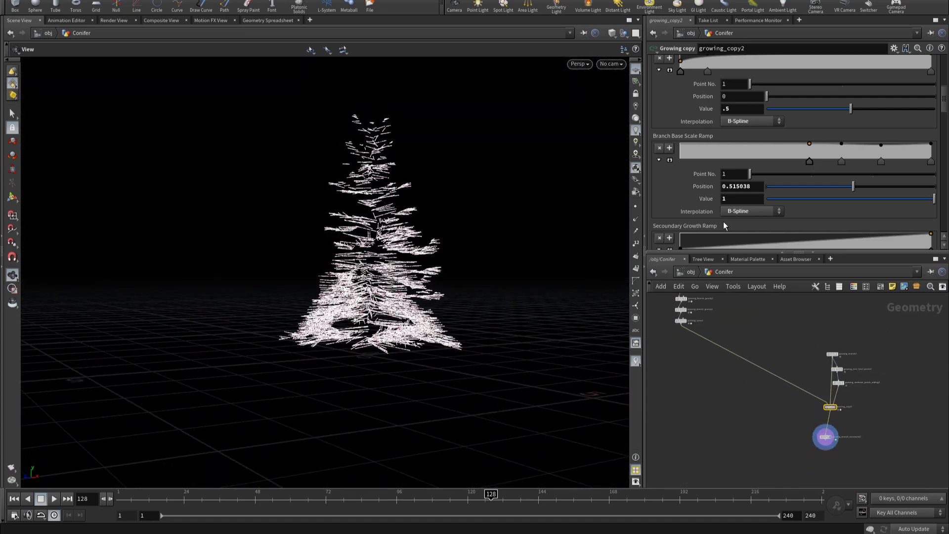
{"action": "scroll", "coordinate": [701, 206], "scroll_direction": "up", "scroll_amount": 3}
{"action": "scroll", "coordinate": [701, 205], "scroll_direction": "up", "scroll_amount": 3}
{"action": "scroll", "coordinate": [701, 205], "scroll_direction": "up", "scroll_amount": 1}
{"action": "scroll", "coordinate": [700, 205], "scroll_direction": "up", "scroll_amount": 1}
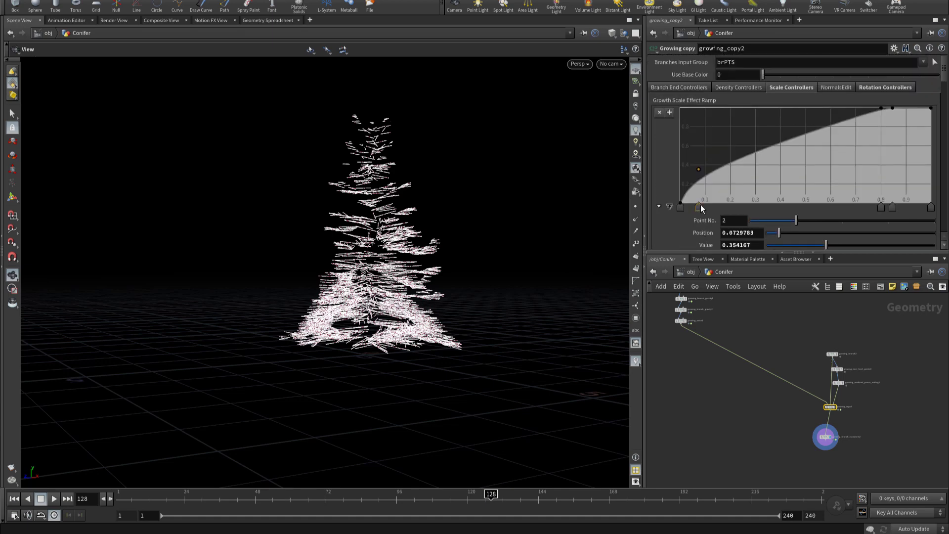
{"action": "left_click", "coordinate": [871, 84]}
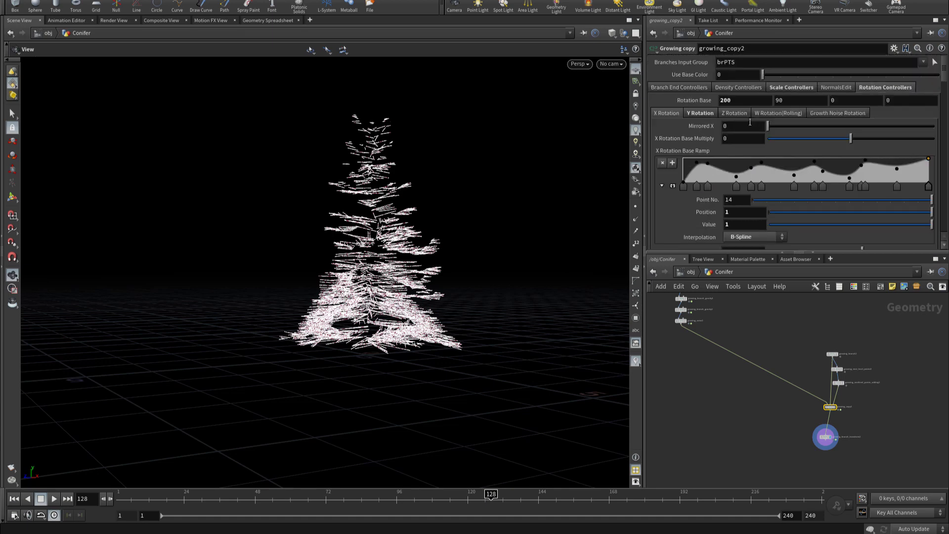
{"action": "left_click", "coordinate": [846, 99]}
{"action": "type", "text": "40"}
{"action": "key", "text": "Return"}
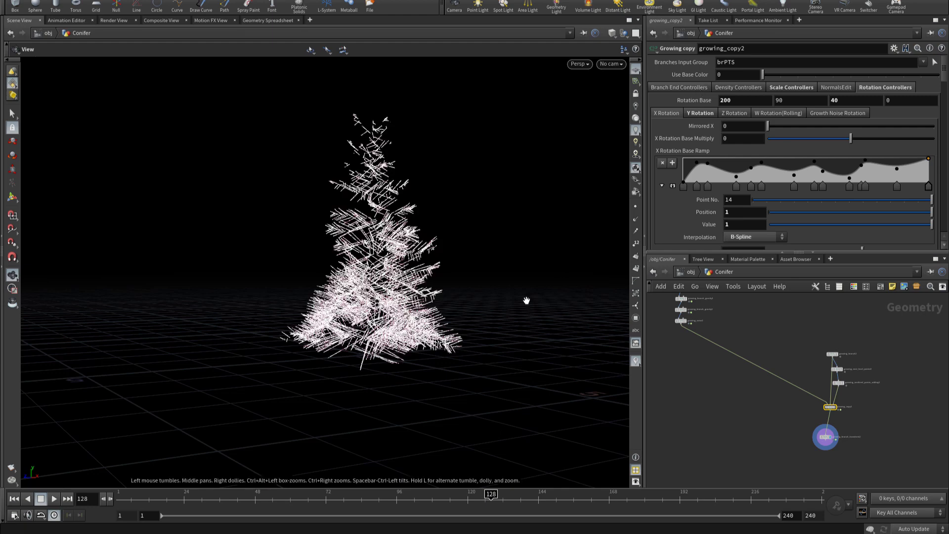
{"action": "mouse_move", "coordinate": [359, 247]}
{"action": "left_mouse_down"}
{"action": "mouse_move", "coordinate": [453, 229]}
{"action": "mouse_move", "coordinate": [622, 237]}
{"action": "left_mouse_up"}
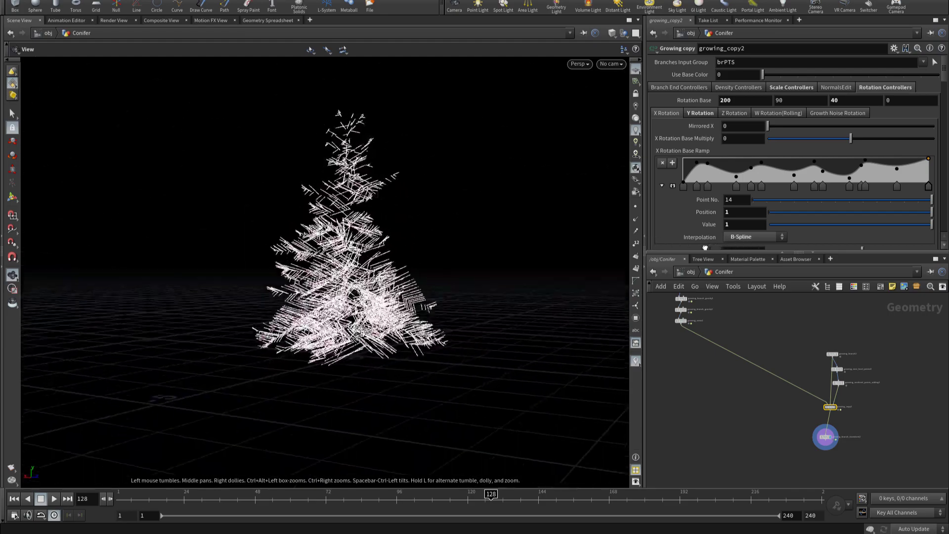
{"action": "middle_click", "coordinate": [844, 100], "text": "ctrl"}
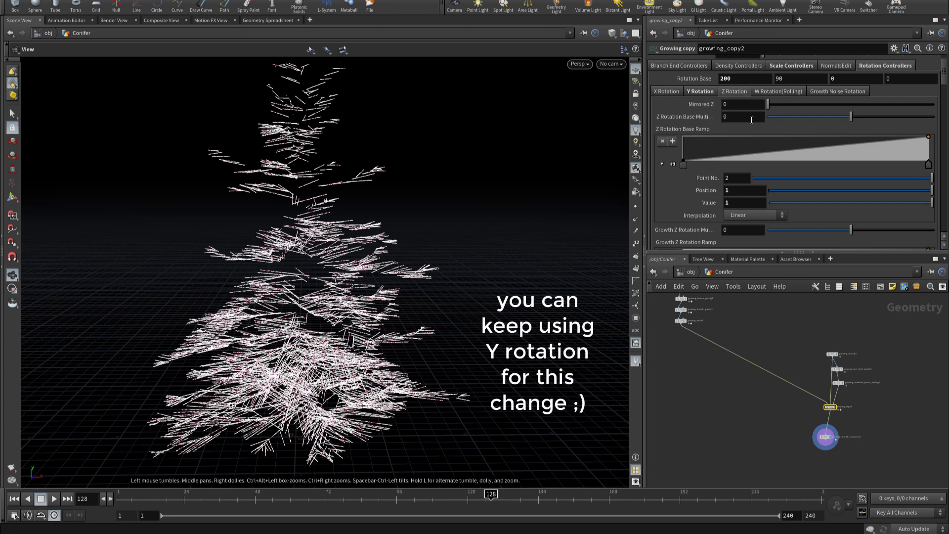
Step: Set the Z Rotation Base Ramp's first key to value 1, making it flat
{"action": "double_click", "coordinate": [740, 117]}
{"action": "left_click", "coordinate": [684, 165]}
{"action": "type", "text": "1"}
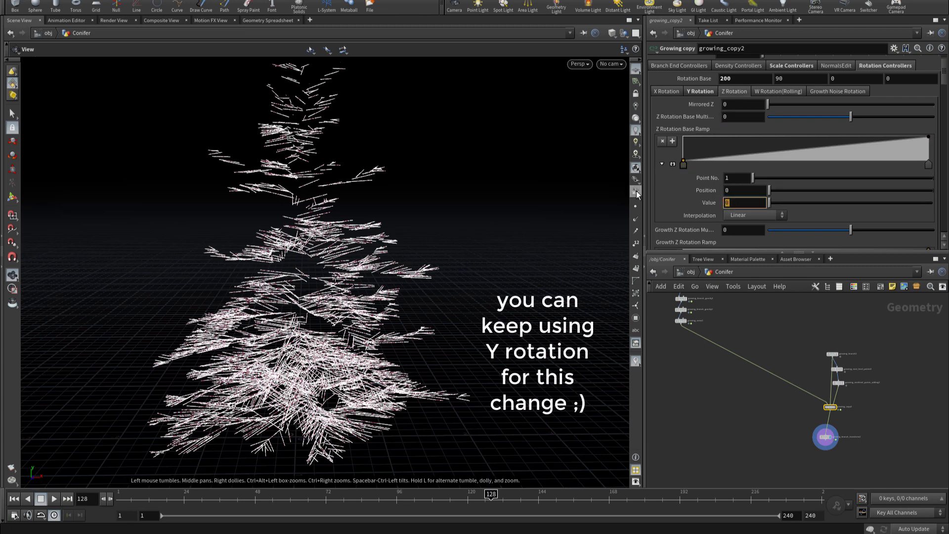
{"action": "key", "text": "Return"}
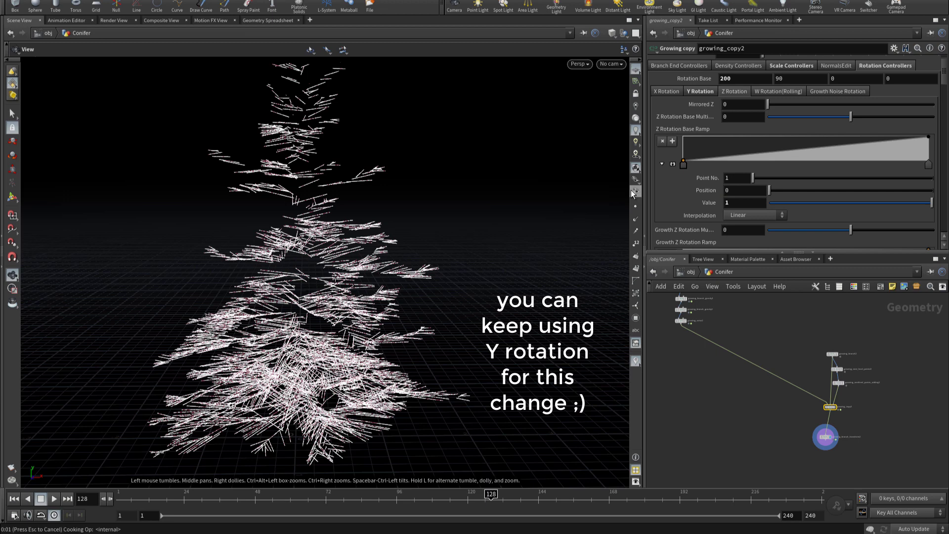
Step: Set Z Rotation Base Multi to 40 and check the tilted branches
{"action": "left_click", "coordinate": [739, 117]}
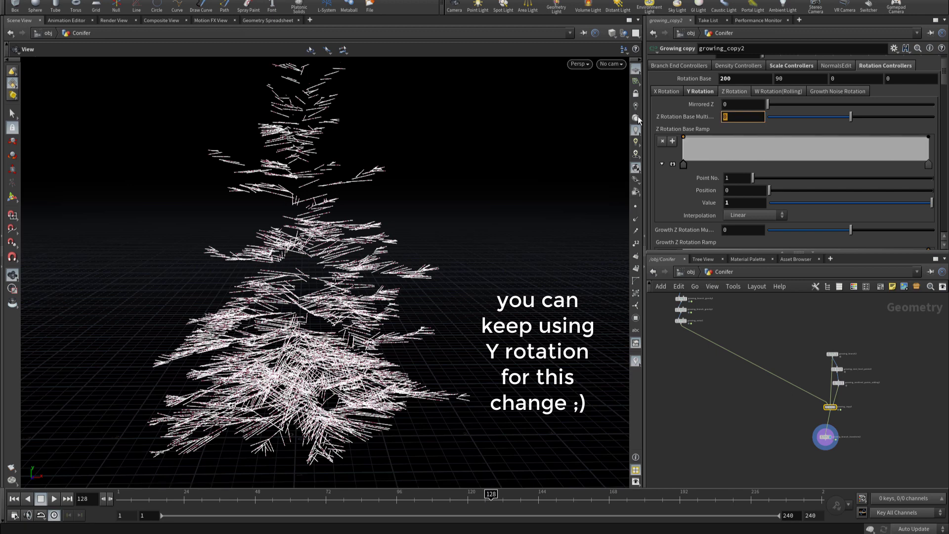
{"action": "type", "text": "40"}
{"action": "key", "text": "Return"}
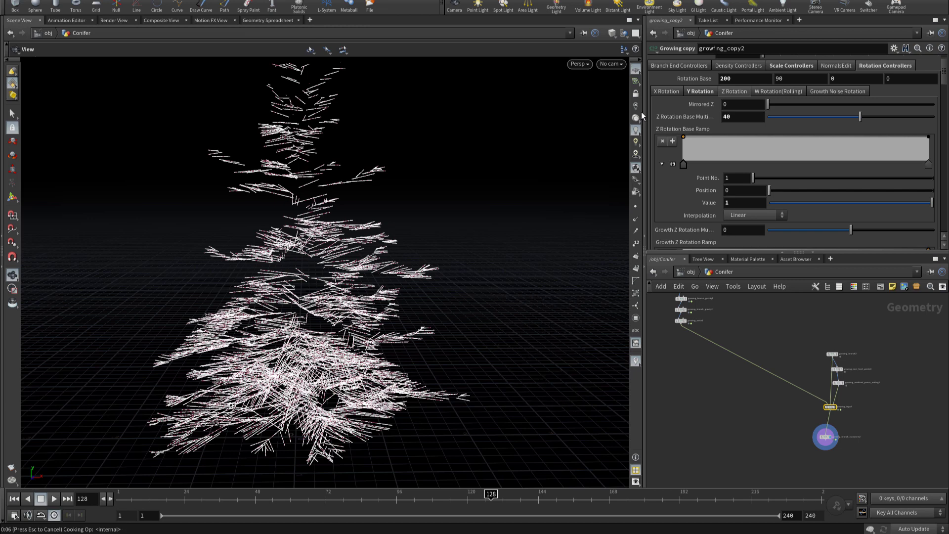
{"action": "mouse_move", "coordinate": [424, 258]}
{"action": "left_mouse_down"}
{"action": "mouse_move", "coordinate": [195, 248]}
{"action": "mouse_move", "coordinate": [766, 71]}
{"action": "left_mouse_up"}
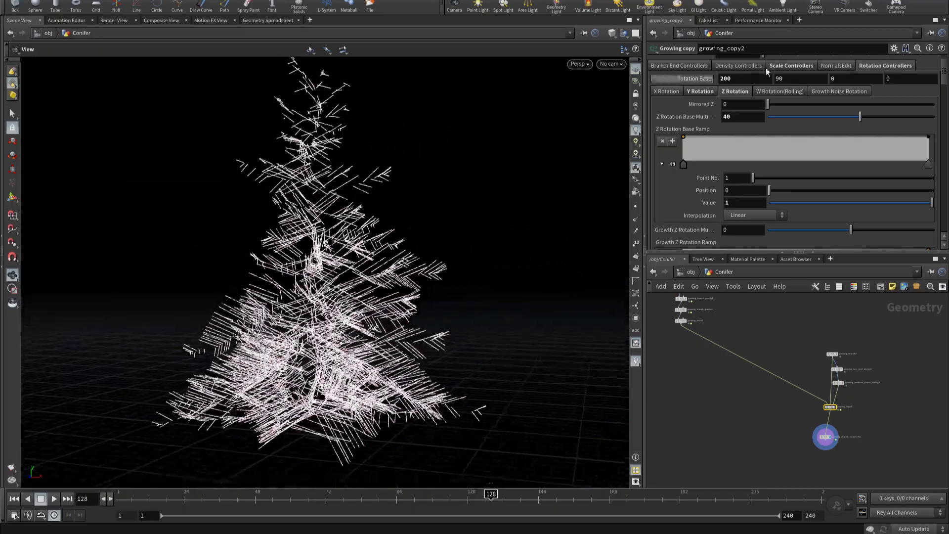
Step: Turn Mirrored Z on (1) and view the mirrored branches
{"action": "left_click", "coordinate": [744, 104]}
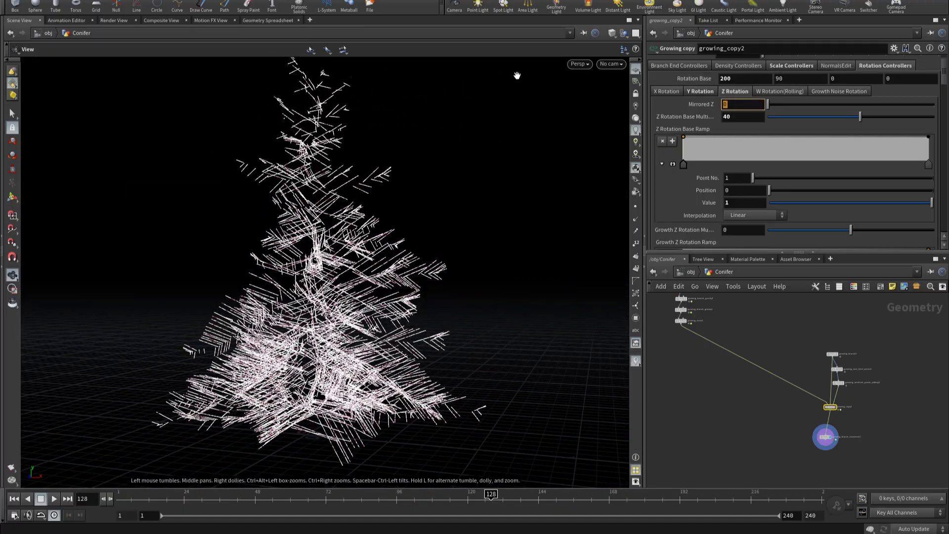
{"action": "type", "text": "1"}
{"action": "key", "text": "Return"}
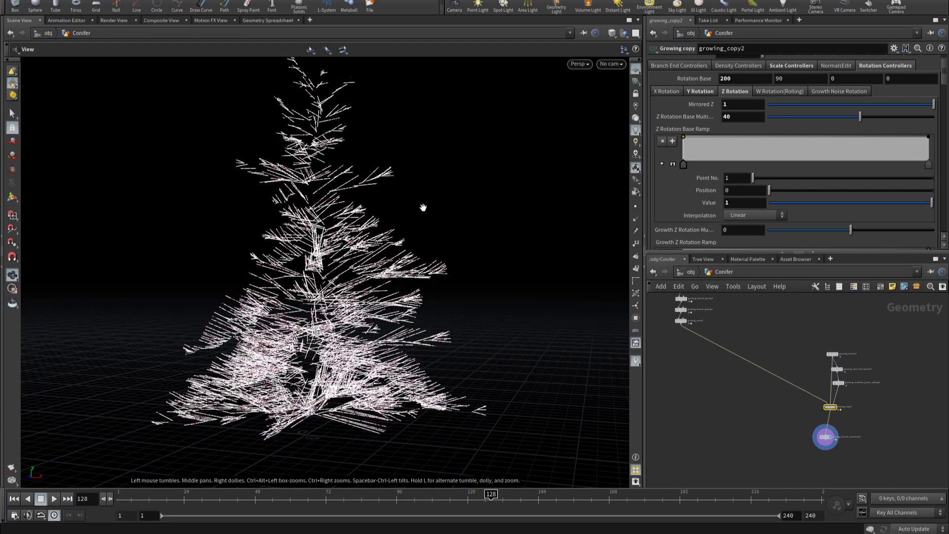
{"action": "mouse_move", "coordinate": [423, 208]}
{"action": "left_mouse_down"}
{"action": "mouse_move", "coordinate": [252, 206]}
{"action": "mouse_move", "coordinate": [216, 226]}
{"action": "mouse_move", "coordinate": [263, 257]}
{"action": "mouse_move", "coordinate": [350, 209]}
{"action": "mouse_move", "coordinate": [426, 229]}
{"action": "mouse_move", "coordinate": [453, 212]}
{"action": "mouse_move", "coordinate": [414, 216]}
{"action": "mouse_move", "coordinate": [434, 235]}
{"action": "mouse_move", "coordinate": [483, 216]}
{"action": "mouse_move", "coordinate": [512, 217]}
{"action": "mouse_move", "coordinate": [529, 195]}
{"action": "mouse_move", "coordinate": [576, 183]}
{"action": "mouse_move", "coordinate": [655, 201]}
{"action": "mouse_move", "coordinate": [799, 125]}
{"action": "left_mouse_up"}
Step: Try a Z Rotation Base Multi of -20, then settle on -40
{"action": "left_click", "coordinate": [743, 117]}
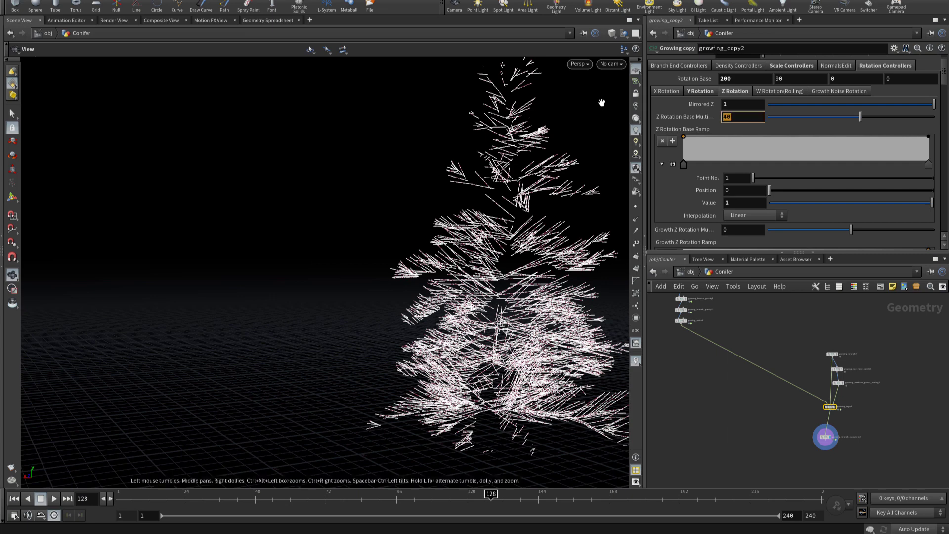
{"action": "type", "text": "-20"}
{"action": "key", "text": "Return"}
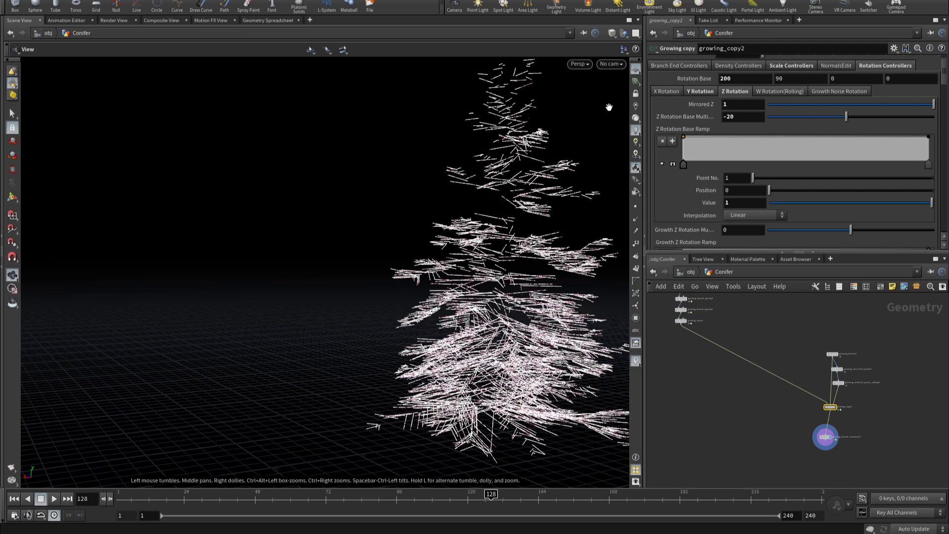
{"action": "left_click_drag", "start_coordinate": [444, 255], "coordinate": [445, 270]}
{"action": "mouse_move", "coordinate": [489, 247]}
{"action": "left_mouse_down"}
{"action": "mouse_move", "coordinate": [526, 206]}
{"action": "mouse_move", "coordinate": [485, 251]}
{"action": "left_mouse_up"}
{"action": "right_click_drag", "start_coordinate": [486, 250], "coordinate": [572, 213]}
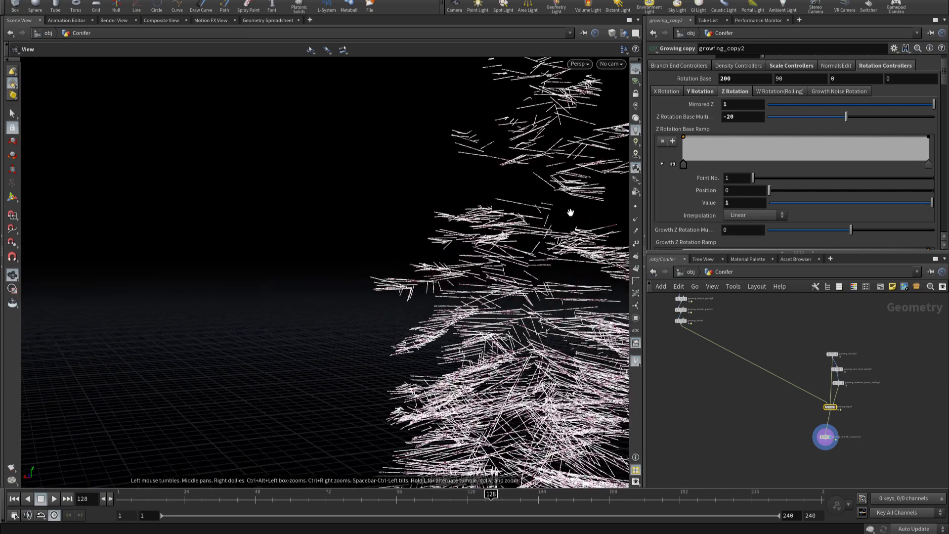
{"action": "type", "text": "-"}
{"action": "key", "text": "Return"}
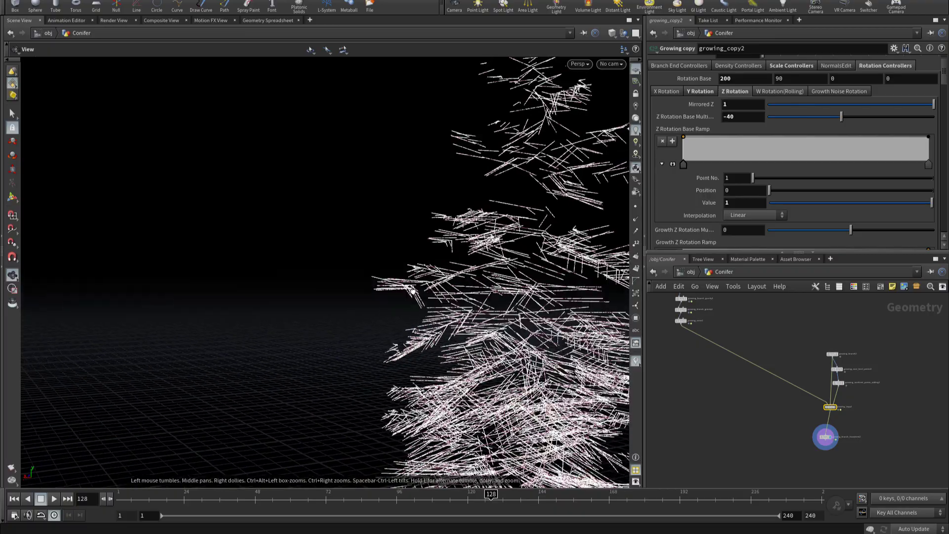
{"action": "left_click_drag", "start_coordinate": [585, 110], "coordinate": [446, 268]}
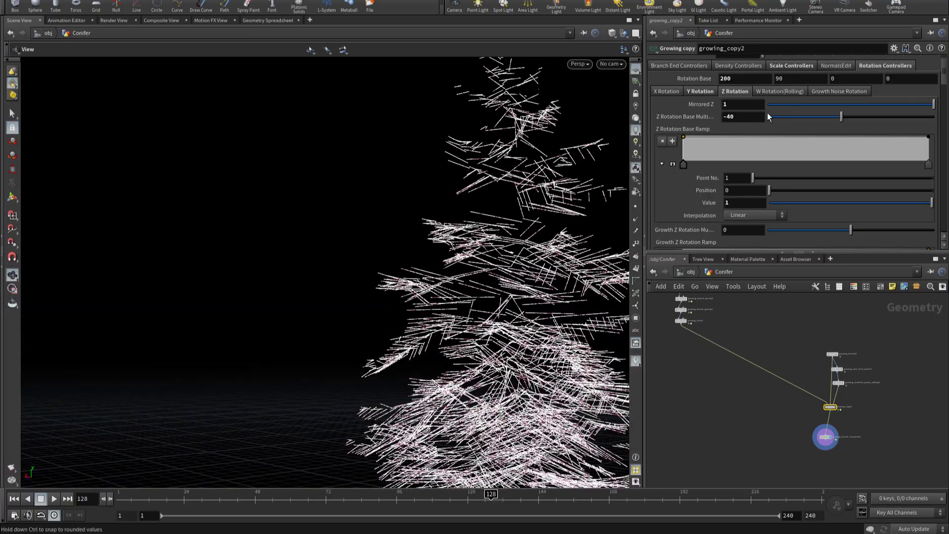
Step: Set the third Rotation Base to 20 and Z Rotation Base Multi to -80
{"action": "left_click", "coordinate": [843, 79]}
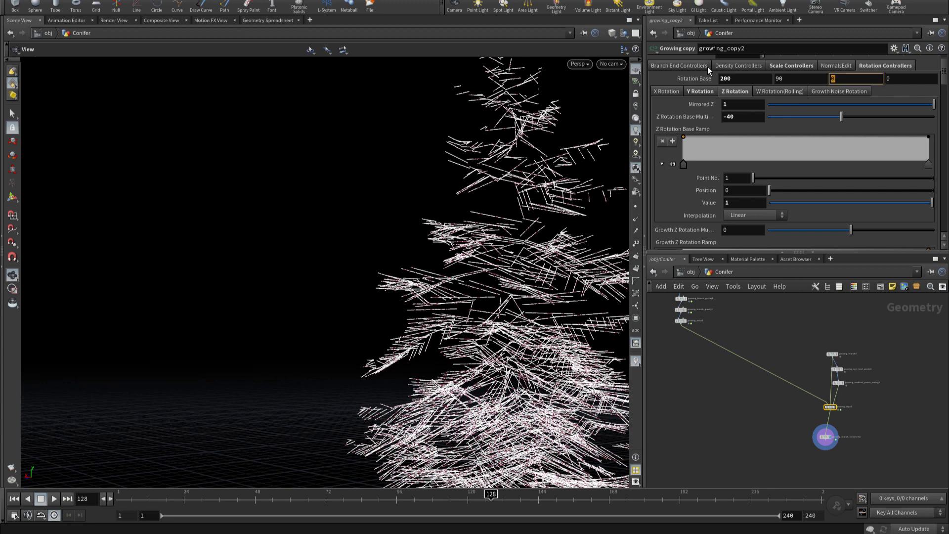
{"action": "type", "text": "20"}
{"action": "key", "text": "Return"}
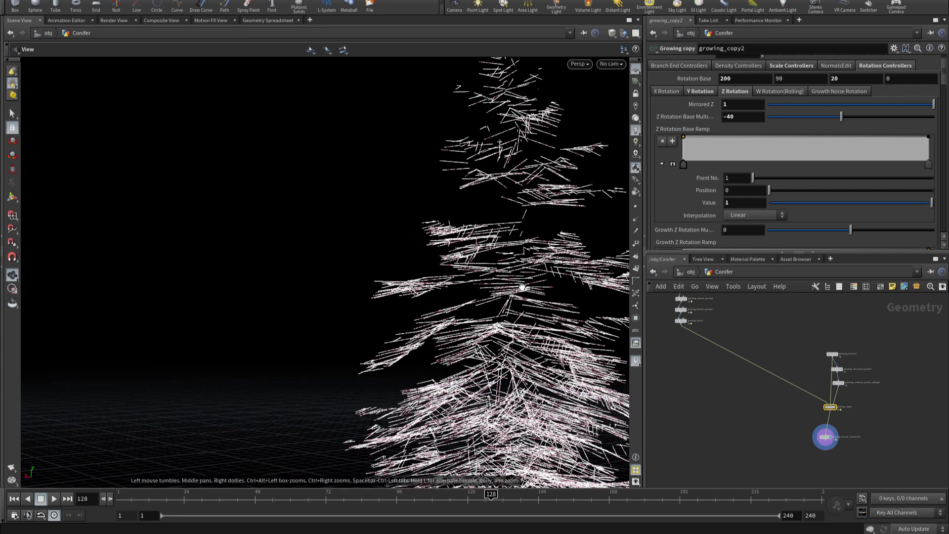
{"action": "left_click_drag", "start_coordinate": [516, 271], "coordinate": [544, 230]}
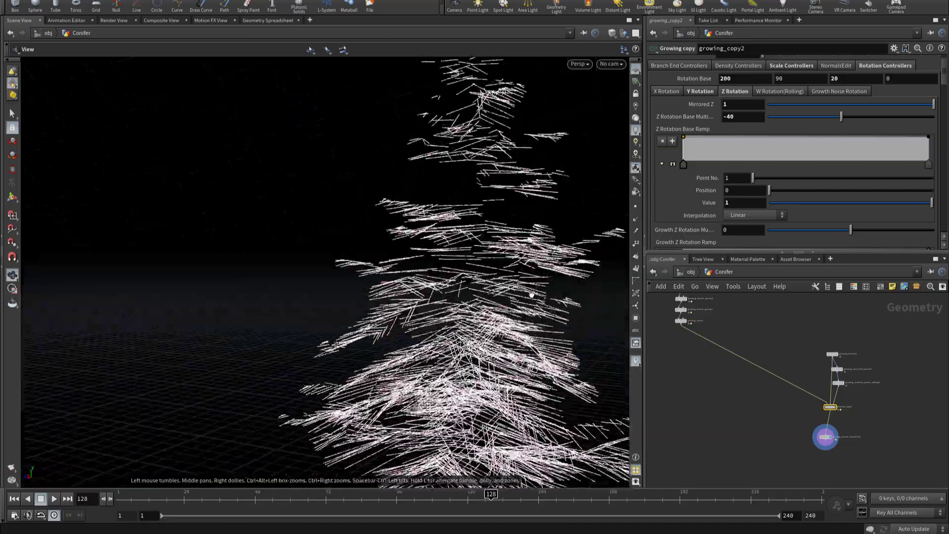
{"action": "scroll", "coordinate": [544, 231], "scroll_direction": "up", "scroll_amount": 5}
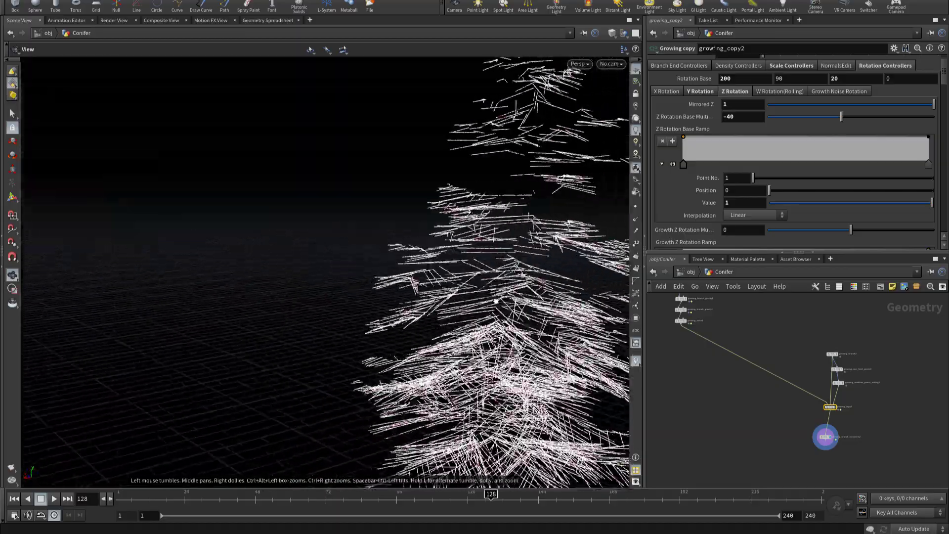
{"action": "left_click_drag", "start_coordinate": [381, 324], "coordinate": [450, 282]}
{"action": "left_click", "coordinate": [742, 117]}
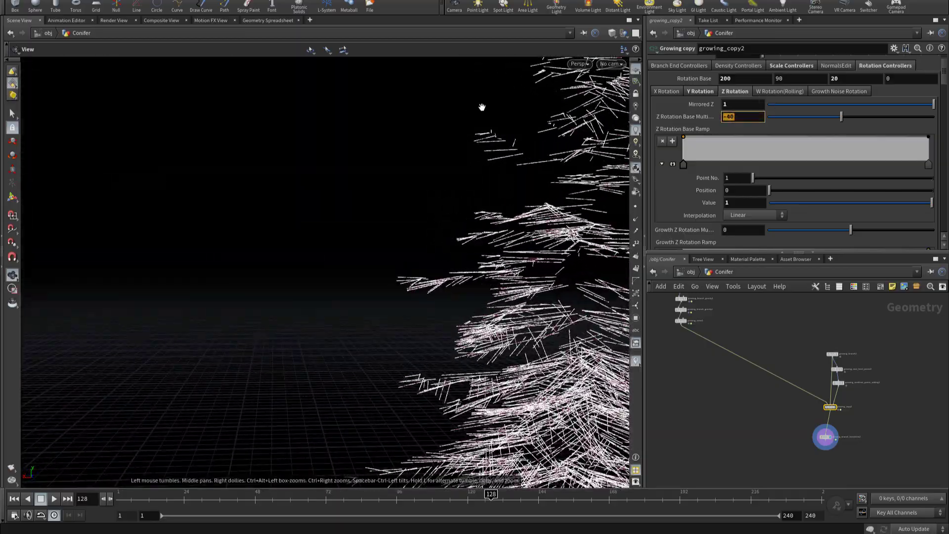
{"action": "type", "text": "-80"}
{"action": "key", "text": "Return"}
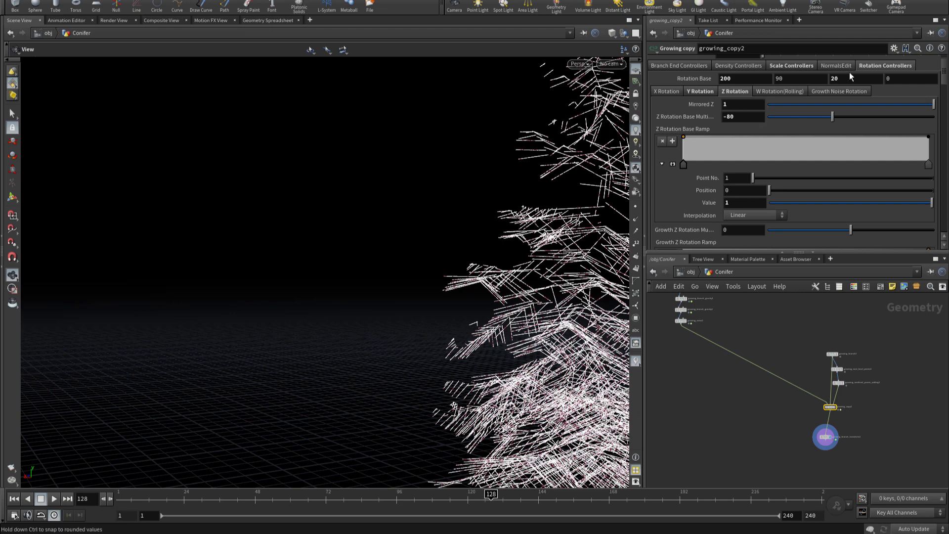
Step: Raise the third Rotation Base to 40 and orbit around the conifer to inspect
{"action": "left_click", "coordinate": [847, 79]}
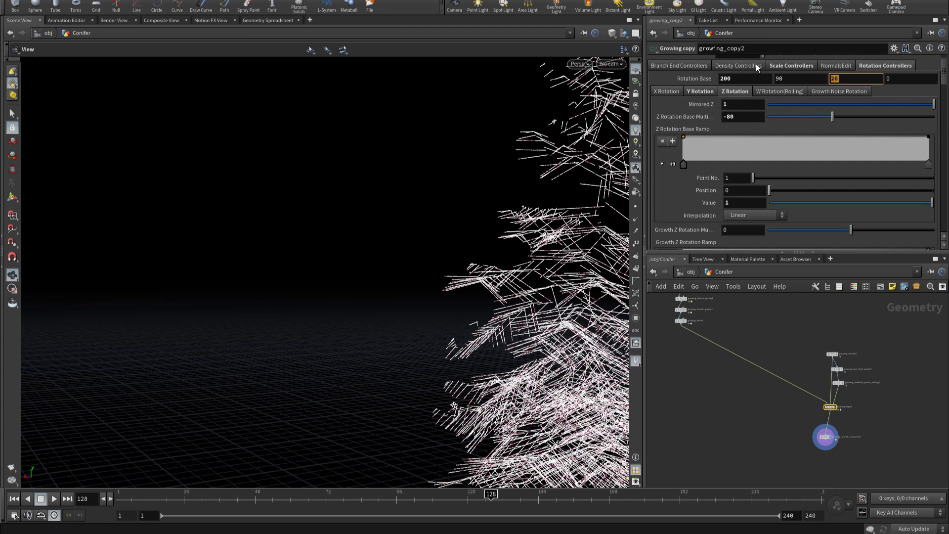
{"action": "type", "text": "40"}
{"action": "key", "text": "Return"}
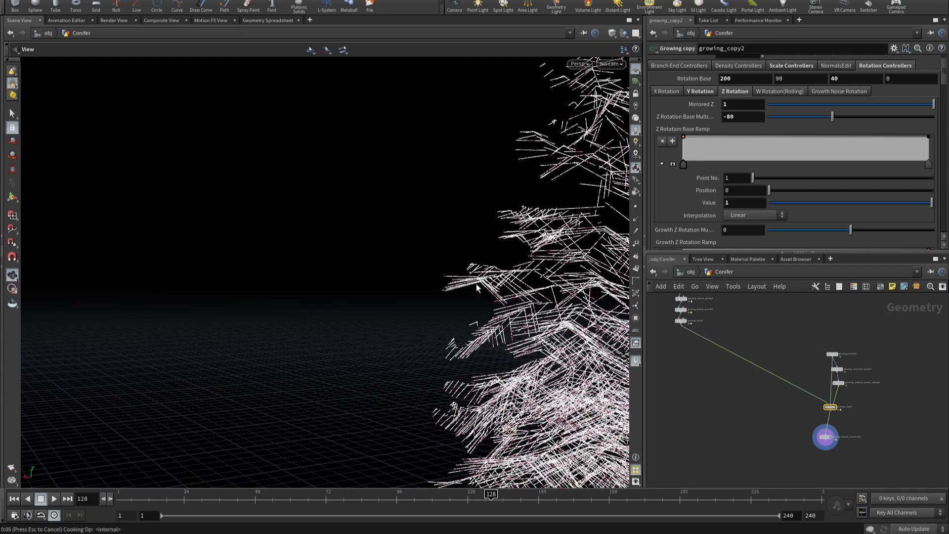
{"action": "left_click_drag", "start_coordinate": [476, 283], "coordinate": [445, 232]}
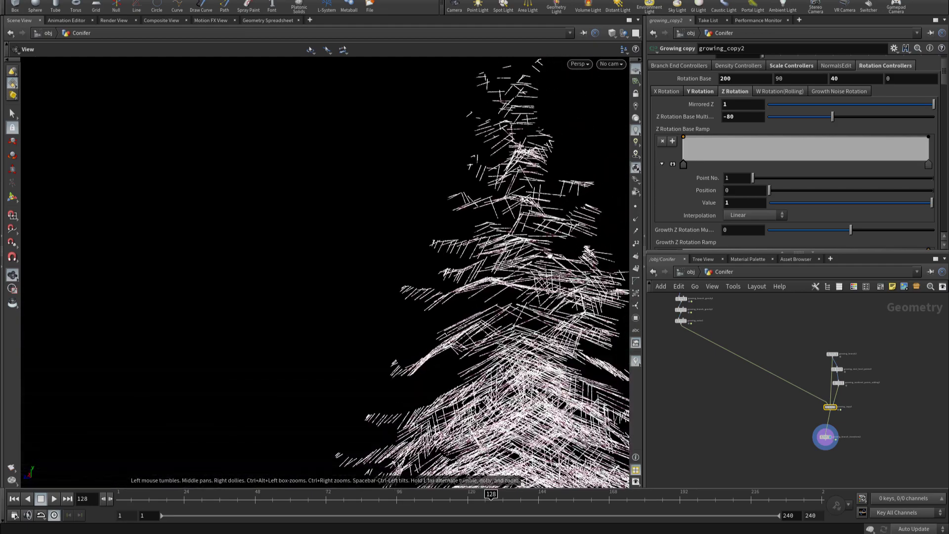
{"action": "left_click_drag", "start_coordinate": [549, 256], "coordinate": [728, 272]}
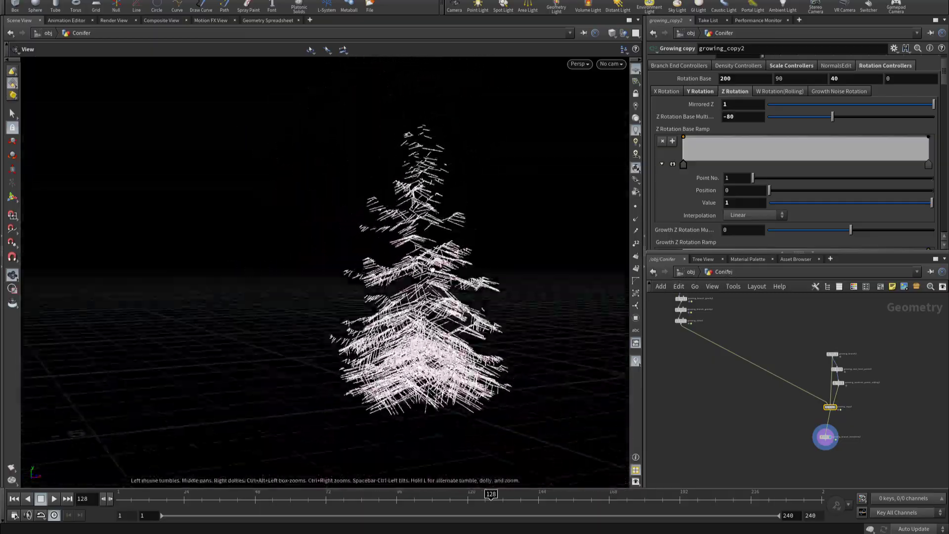
{"action": "mouse_move", "coordinate": [433, 270]}
{"action": "left_mouse_down"}
{"action": "mouse_move", "coordinate": [439, 283]}
{"action": "mouse_move", "coordinate": [440, 262]}
{"action": "left_mouse_up"}
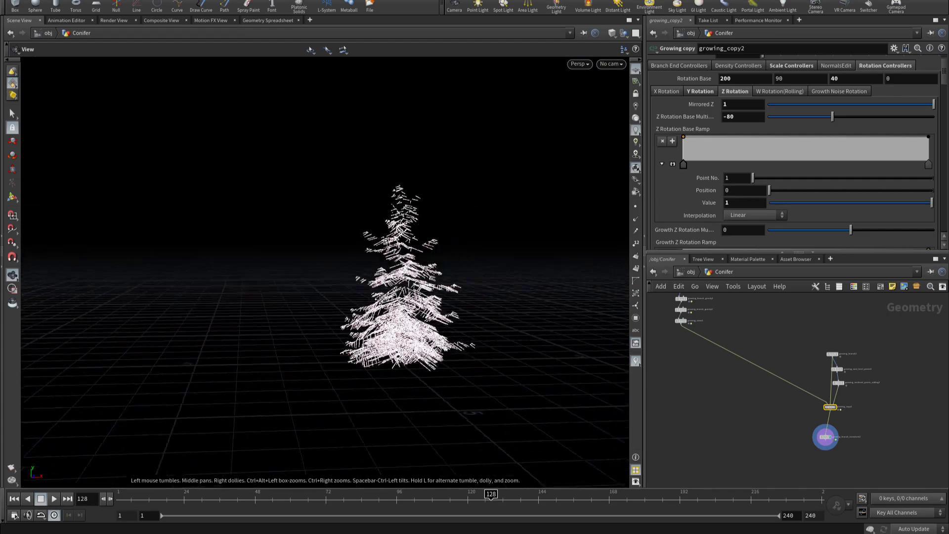
{"action": "mouse_move", "coordinate": [311, 307]}
{"action": "left_mouse_down"}
{"action": "mouse_move", "coordinate": [349, 377]}
{"action": "mouse_move", "coordinate": [474, 275]}
{"action": "mouse_move", "coordinate": [318, 296]}
{"action": "mouse_move", "coordinate": [348, 290]}
{"action": "mouse_move", "coordinate": [283, 314]}
{"action": "mouse_move", "coordinate": [334, 404]}
{"action": "mouse_move", "coordinate": [222, 328]}
{"action": "mouse_move", "coordinate": [267, 331]}
{"action": "mouse_move", "coordinate": [247, 343]}
{"action": "mouse_move", "coordinate": [197, 334]}
{"action": "mouse_move", "coordinate": [336, 324]}
{"action": "left_mouse_up"}
{"action": "mouse_move", "coordinate": [819, 449]}
{"action": "middle_mouse_down"}
{"action": "mouse_move", "coordinate": [783, 440]}
{"action": "mouse_move", "coordinate": [721, 388]}
{"action": "middle_mouse_up"}
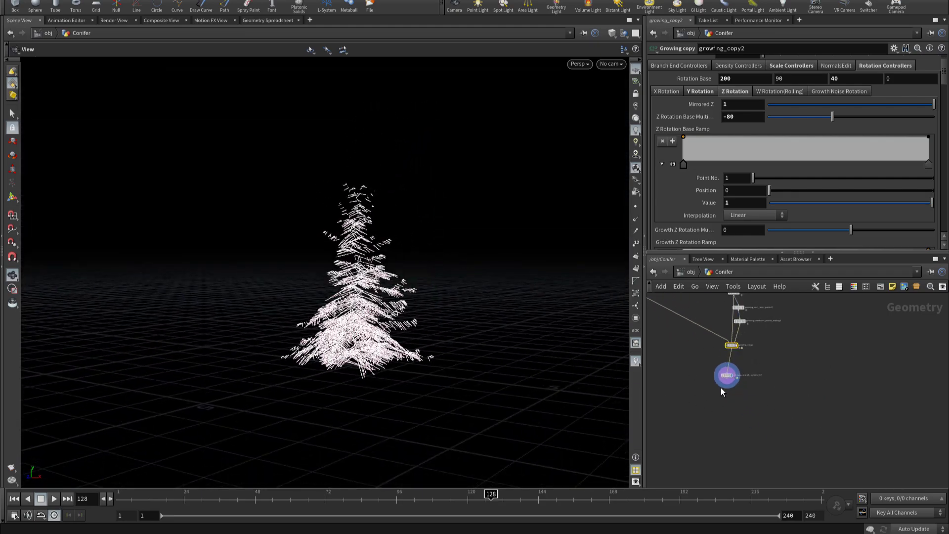
Step: Show growing_copy2's Scale Controllers and select the third point of the Branch Base Scale Ramp
{"action": "scroll", "coordinate": [721, 388], "scroll_direction": "up", "scroll_amount": 2}
{"action": "scroll", "coordinate": [726, 378], "scroll_direction": "up", "scroll_amount": 1}
{"action": "scroll", "coordinate": [725, 378], "scroll_direction": "up", "scroll_amount": 2}
{"action": "scroll", "coordinate": [740, 369], "scroll_direction": "down", "scroll_amount": 1}
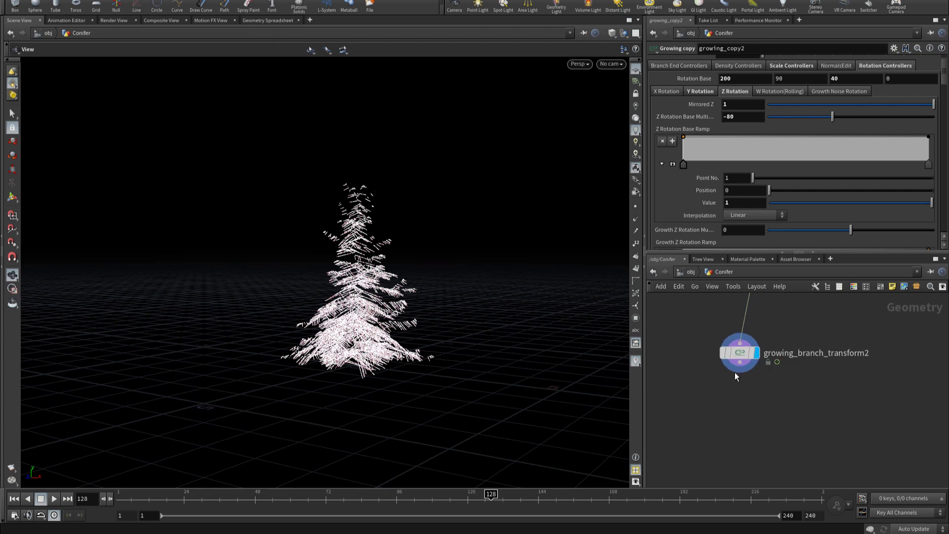
{"action": "scroll", "coordinate": [733, 372], "scroll_direction": "down", "scroll_amount": 2}
{"action": "scroll", "coordinate": [732, 373], "scroll_direction": "down", "scroll_amount": 1}
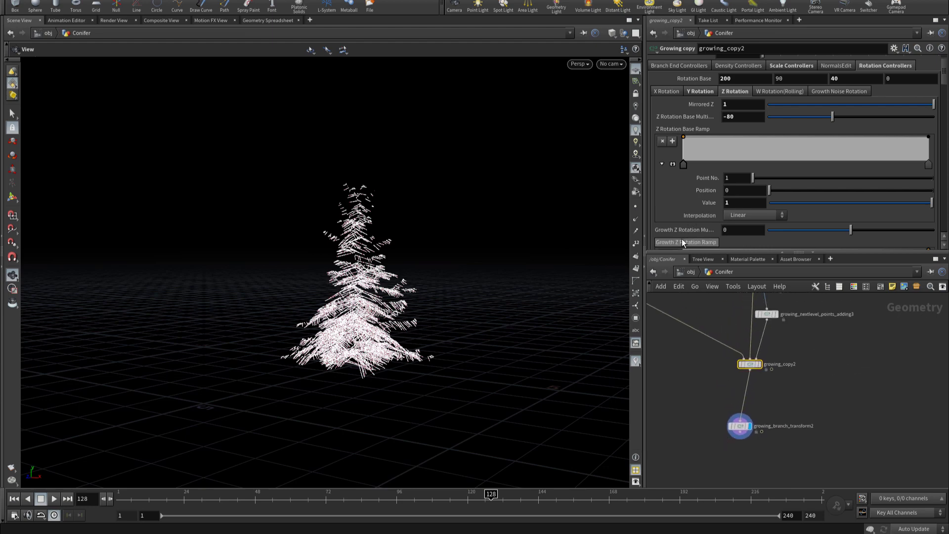
{"action": "left_click", "coordinate": [800, 66]}
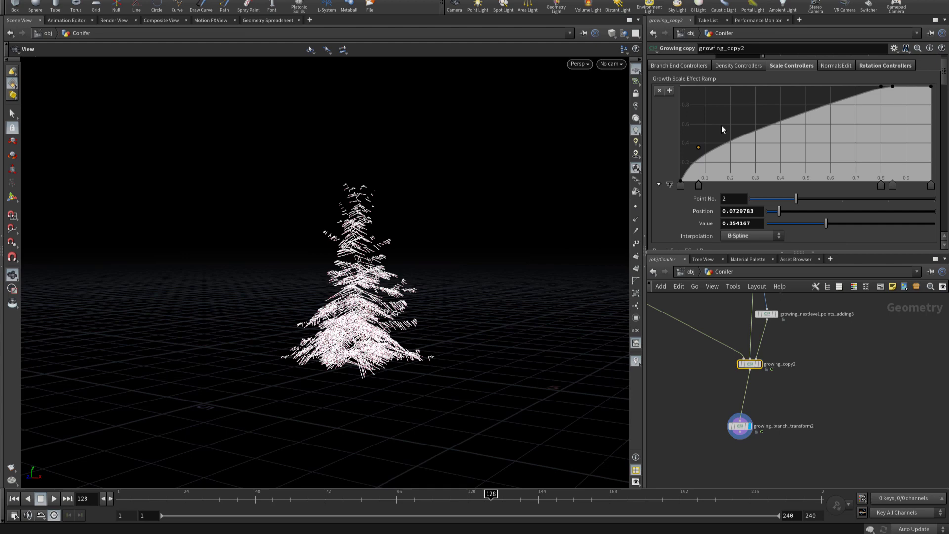
{"action": "scroll", "coordinate": [721, 125], "scroll_direction": "down", "scroll_amount": 1}
{"action": "scroll", "coordinate": [726, 125], "scroll_direction": "down", "scroll_amount": 3}
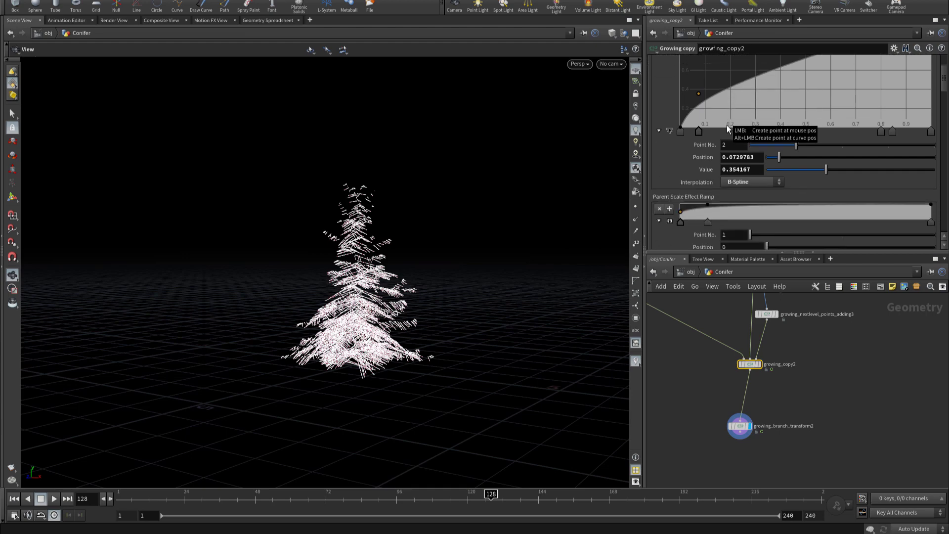
{"action": "scroll", "coordinate": [727, 126], "scroll_direction": "down", "scroll_amount": 3}
{"action": "scroll", "coordinate": [727, 125], "scroll_direction": "down", "scroll_amount": 3}
{"action": "scroll", "coordinate": [727, 127], "scroll_direction": "down", "scroll_amount": 3}
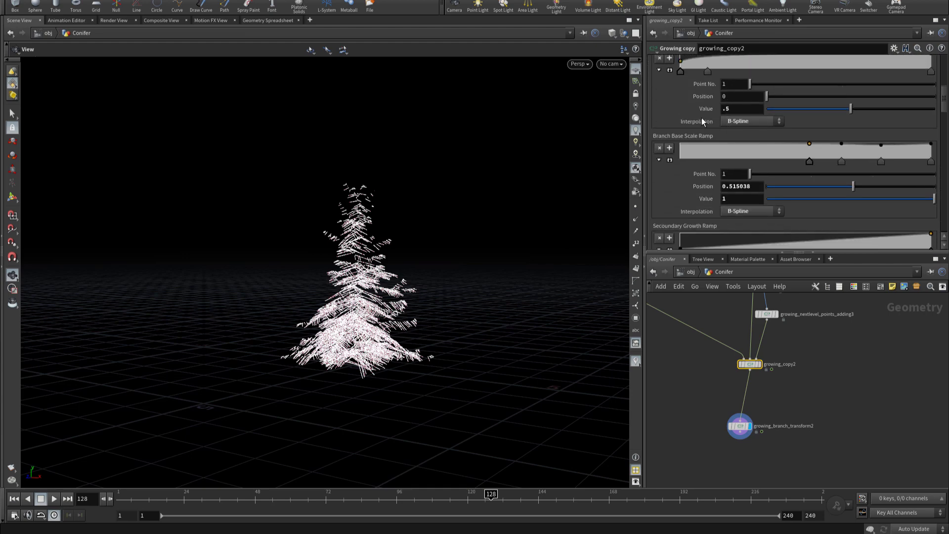
{"action": "scroll", "coordinate": [678, 133], "scroll_direction": "down", "scroll_amount": 2}
{"action": "scroll", "coordinate": [678, 132], "scroll_direction": "down", "scroll_amount": 2}
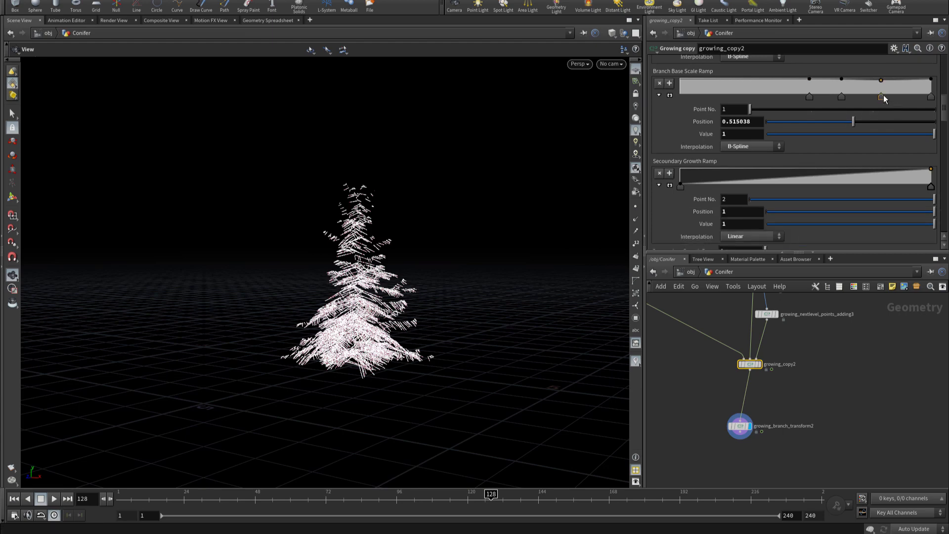
{"action": "left_click", "coordinate": [883, 96]}
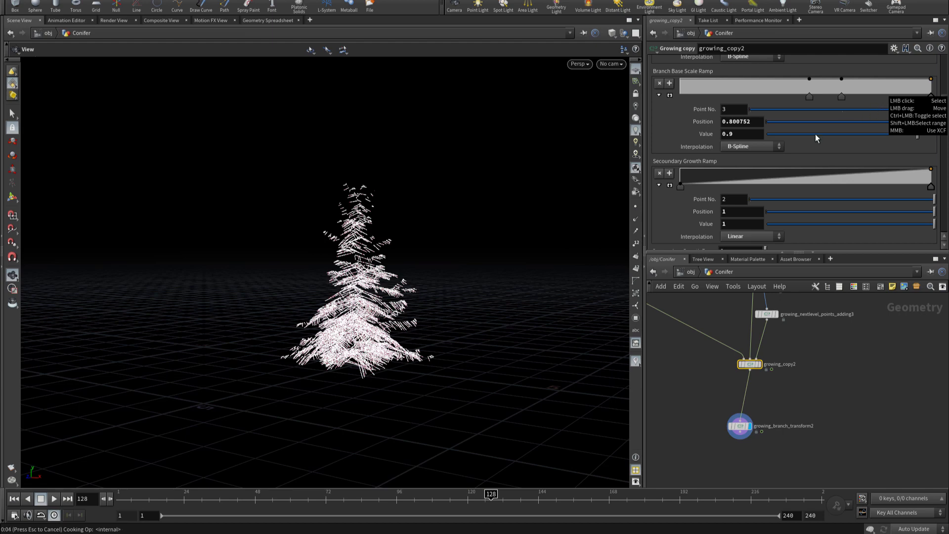
Step: Scroll through the remaining scale ramps and orbit to view the tree from above
{"action": "scroll", "coordinate": [810, 135], "scroll_direction": "down", "scroll_amount": 2}
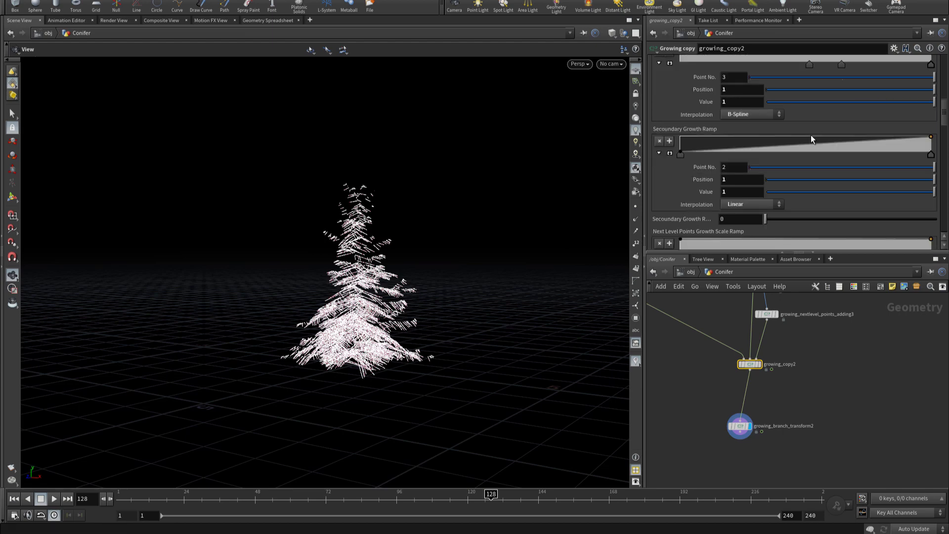
{"action": "scroll", "coordinate": [810, 135], "scroll_direction": "down", "scroll_amount": 2}
{"action": "scroll", "coordinate": [811, 135], "scroll_direction": "down", "scroll_amount": 2}
{"action": "scroll", "coordinate": [811, 135], "scroll_direction": "down", "scroll_amount": 3}
{"action": "scroll", "coordinate": [811, 135], "scroll_direction": "down", "scroll_amount": 2}
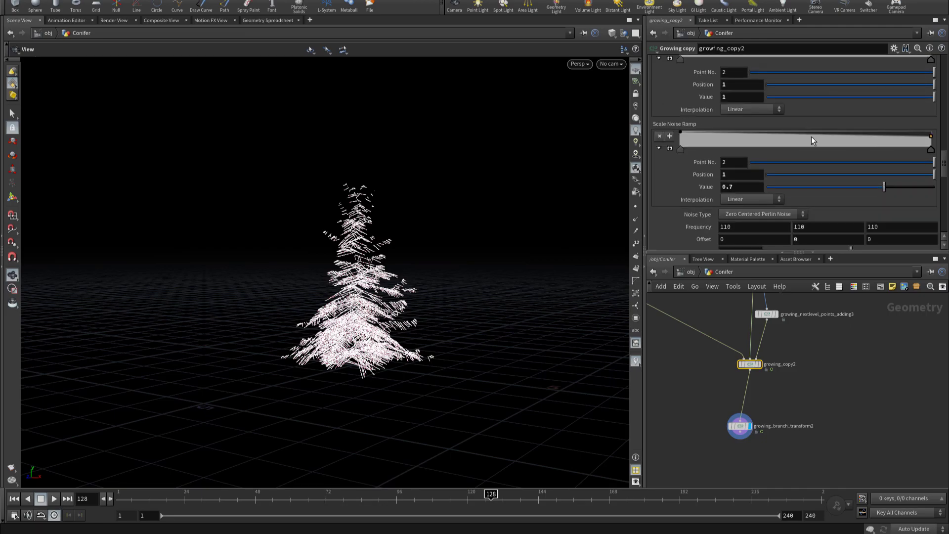
{"action": "scroll", "coordinate": [811, 136], "scroll_direction": "down", "scroll_amount": 3}
{"action": "scroll", "coordinate": [811, 137], "scroll_direction": "down", "scroll_amount": 2}
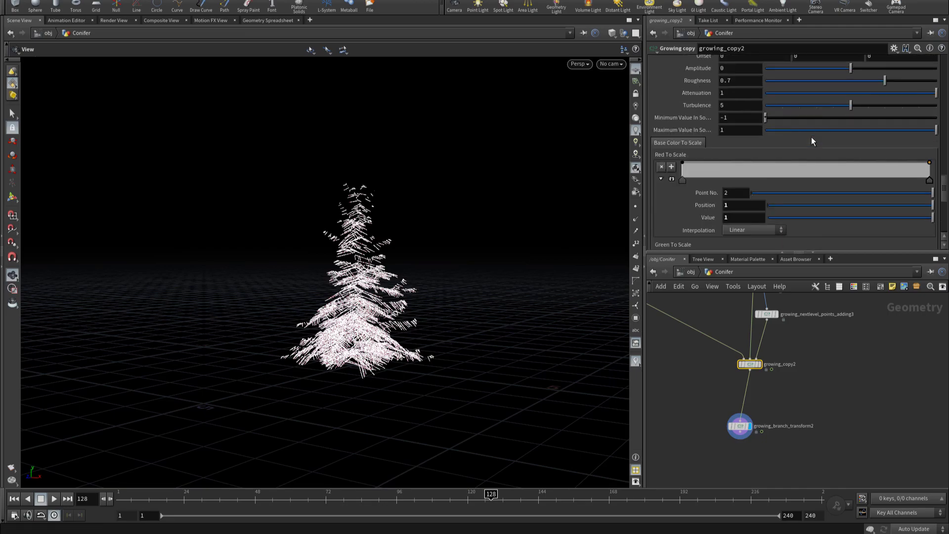
{"action": "mouse_move", "coordinate": [296, 267]}
{"action": "left_mouse_down"}
{"action": "mouse_move", "coordinate": [452, 393]}
{"action": "mouse_move", "coordinate": [445, 297]}
{"action": "left_mouse_up"}
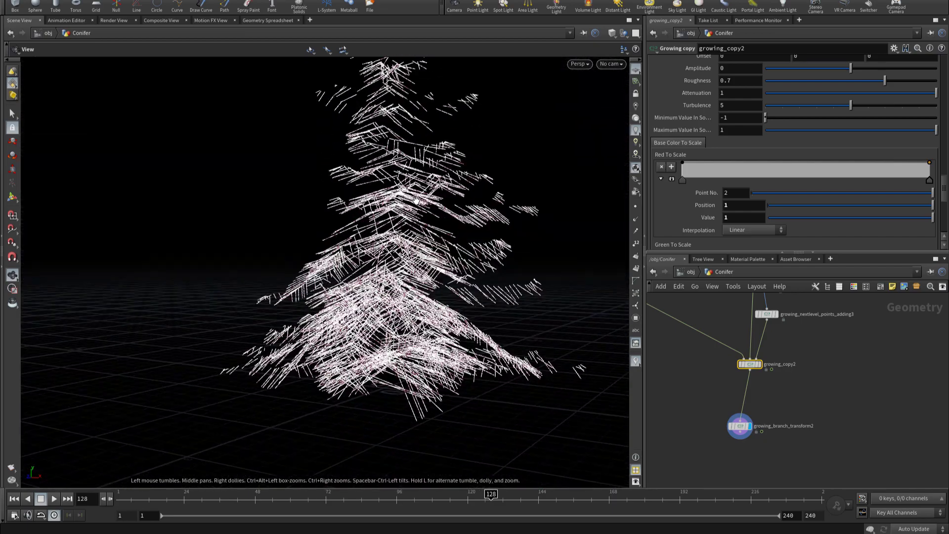
{"action": "scroll", "coordinate": [782, 434], "scroll_direction": "down", "scroll_amount": 1}
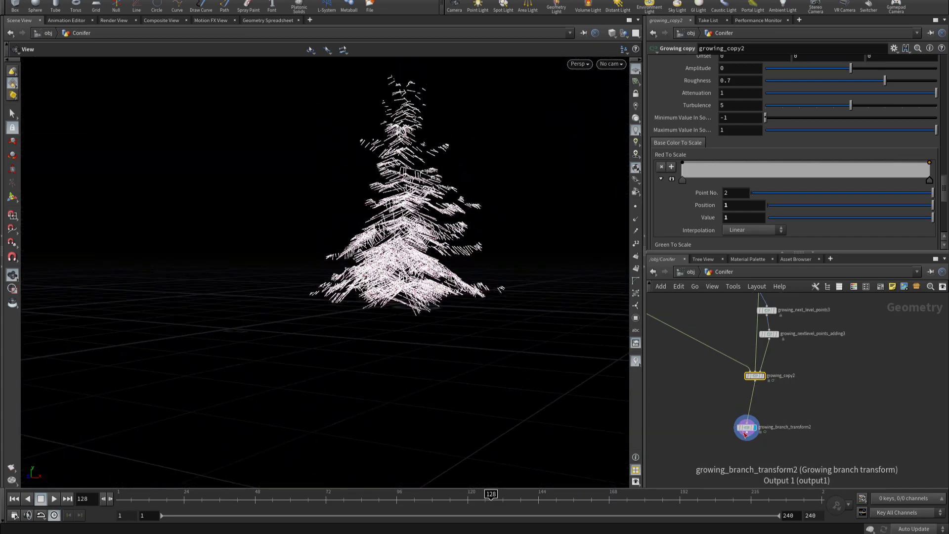
Step: Move growing_branch_transform2 up and right, then edit the Parent Scale ramp's 0.5 value
{"action": "left_click_drag", "start_coordinate": [747, 433], "coordinate": [756, 416]}
{"action": "mouse_move", "coordinate": [212, 271]}
{"action": "left_mouse_down"}
{"action": "mouse_move", "coordinate": [302, 240]}
{"action": "mouse_move", "coordinate": [329, 244]}
{"action": "mouse_move", "coordinate": [265, 263]}
{"action": "mouse_move", "coordinate": [288, 349]}
{"action": "mouse_move", "coordinate": [565, 360]}
{"action": "left_mouse_up"}
{"action": "scroll", "coordinate": [734, 381], "scroll_direction": "down", "scroll_amount": 1}
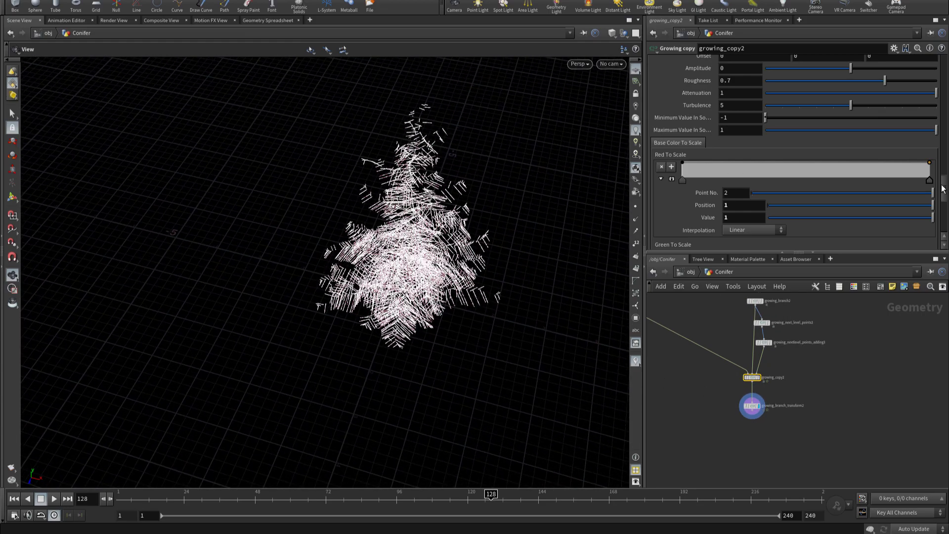
{"action": "left_click_drag", "start_coordinate": [943, 188], "coordinate": [946, 57]}
{"action": "scroll", "coordinate": [829, 108], "scroll_direction": "down", "scroll_amount": 2}
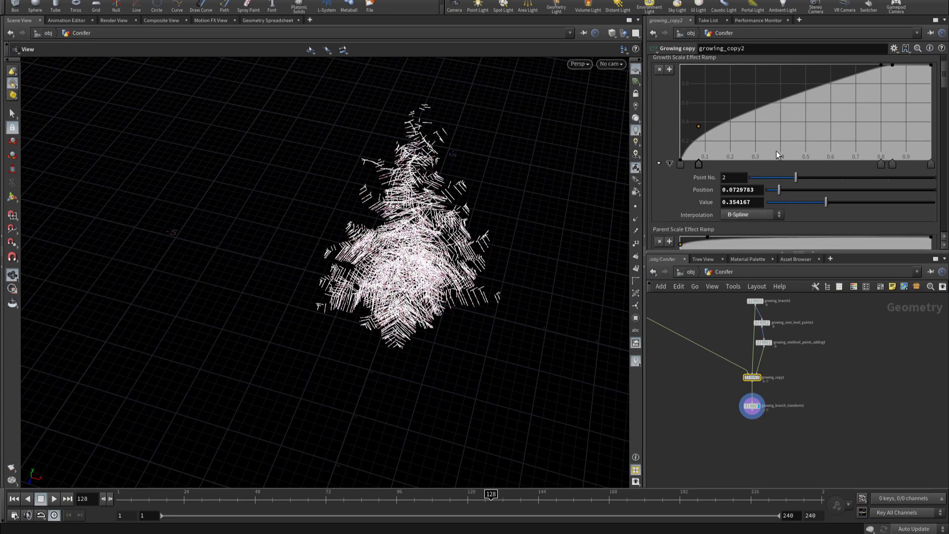
{"action": "scroll", "coordinate": [751, 163], "scroll_direction": "down", "scroll_amount": 2}
{"action": "left_click", "coordinate": [726, 238]}
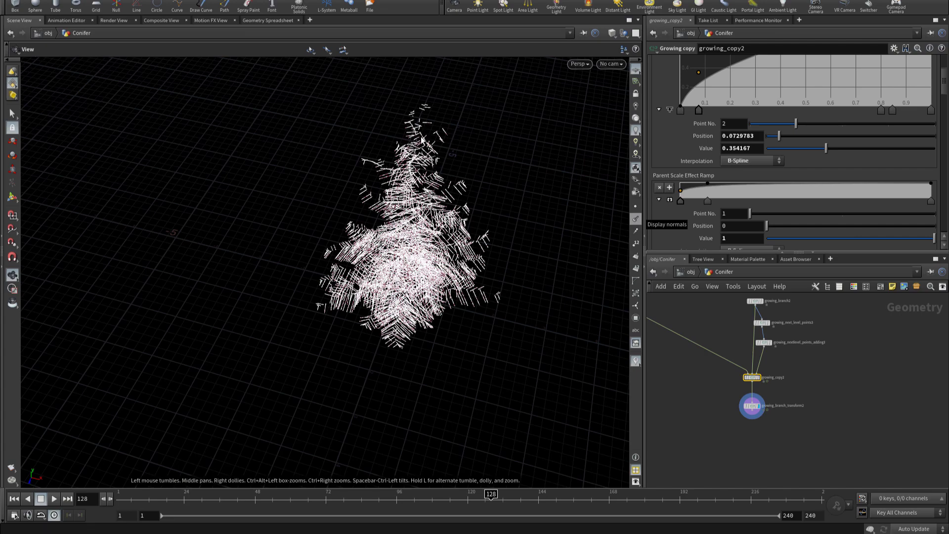
Step: Orbit low around the tree, then pull a new wire from growing_branch_transform2's output
{"action": "mouse_move", "coordinate": [406, 170]}
{"action": "left_mouse_down"}
{"action": "mouse_move", "coordinate": [354, 189]}
{"action": "mouse_move", "coordinate": [430, 184]}
{"action": "mouse_move", "coordinate": [356, 191]}
{"action": "mouse_move", "coordinate": [166, 166]}
{"action": "mouse_move", "coordinate": [345, 202]}
{"action": "mouse_move", "coordinate": [489, 210]}
{"action": "mouse_move", "coordinate": [334, 184]}
{"action": "mouse_move", "coordinate": [243, 186]}
{"action": "mouse_move", "coordinate": [267, 206]}
{"action": "left_mouse_up"}
{"action": "right_click_drag", "start_coordinate": [267, 205], "coordinate": [424, 249]}
{"action": "mouse_move", "coordinate": [423, 250]}
{"action": "left_mouse_down"}
{"action": "mouse_move", "coordinate": [257, 233]}
{"action": "mouse_move", "coordinate": [233, 199]}
{"action": "mouse_move", "coordinate": [371, 176]}
{"action": "mouse_move", "coordinate": [263, 208]}
{"action": "mouse_move", "coordinate": [169, 211]}
{"action": "mouse_move", "coordinate": [540, 260]}
{"action": "mouse_move", "coordinate": [533, 352]}
{"action": "mouse_move", "coordinate": [466, 253]}
{"action": "left_mouse_up"}
{"action": "scroll", "coordinate": [866, 419], "scroll_direction": "down", "scroll_amount": 3}
{"action": "scroll", "coordinate": [855, 432], "scroll_direction": "up", "scroll_amount": 3}
{"action": "scroll", "coordinate": [790, 410], "scroll_direction": "up", "scroll_amount": 2}
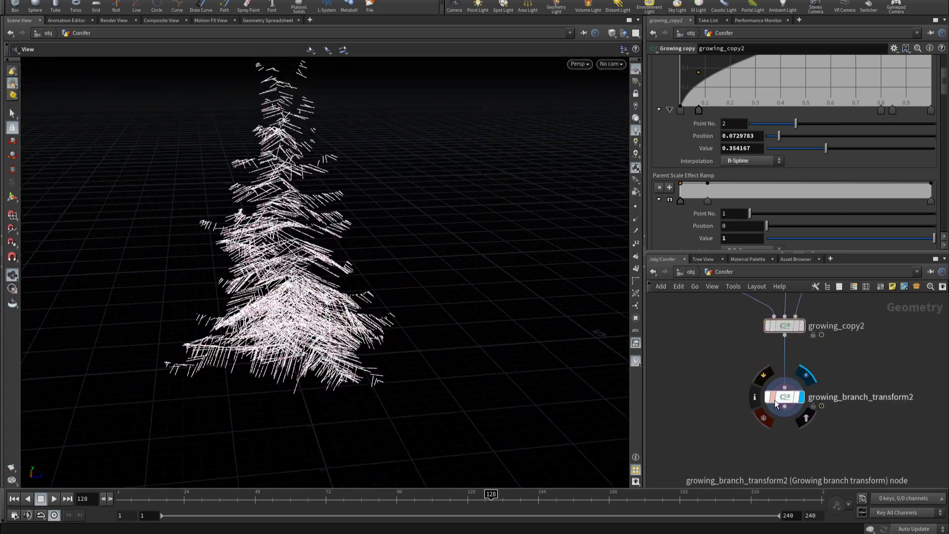
{"action": "left_click_drag", "start_coordinate": [776, 383], "coordinate": [774, 403]}
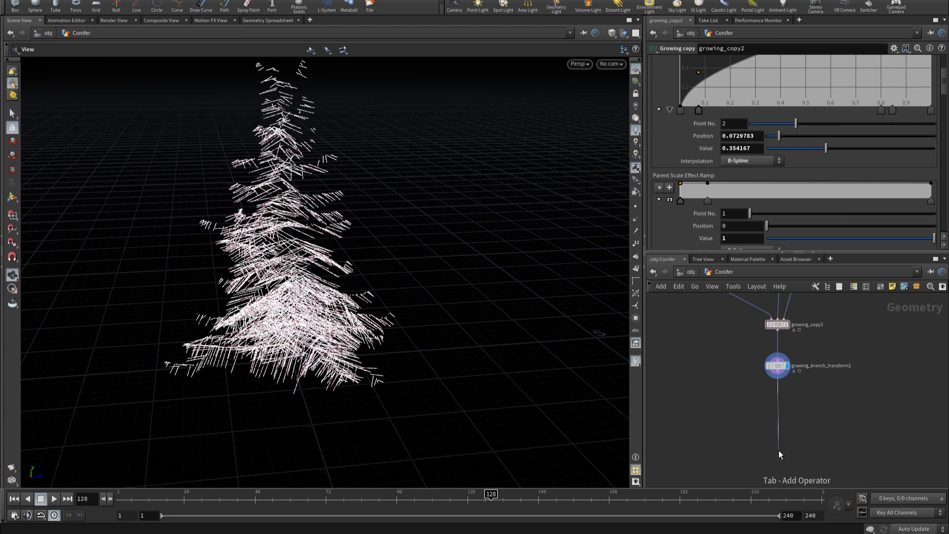
Step: Create a Growing branch gravity node (growing_branch_gravity3) under growing_branch_transform2
{"action": "key", "text": "Tab"}
{"action": "type", "text": "g"}
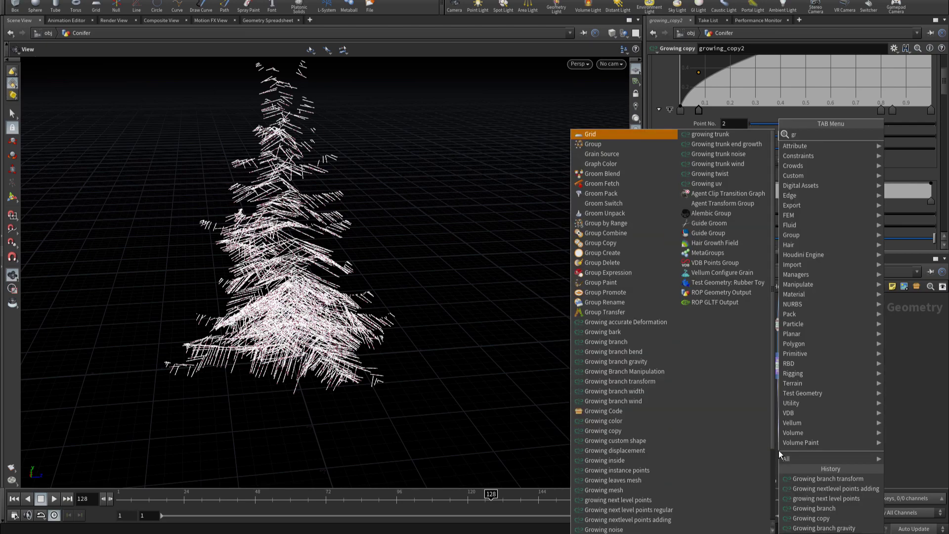
{"action": "type", "text": "ravity"}
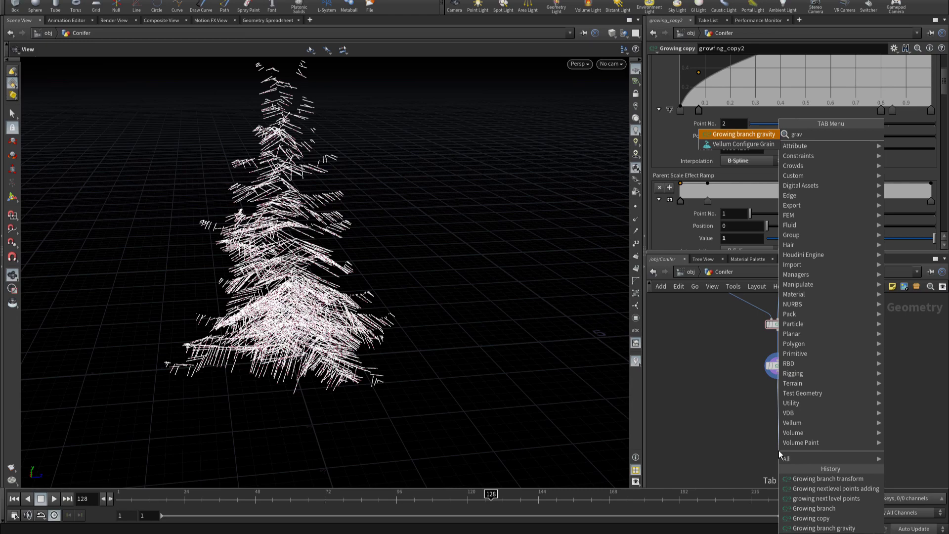
{"action": "key", "text": "Return"}
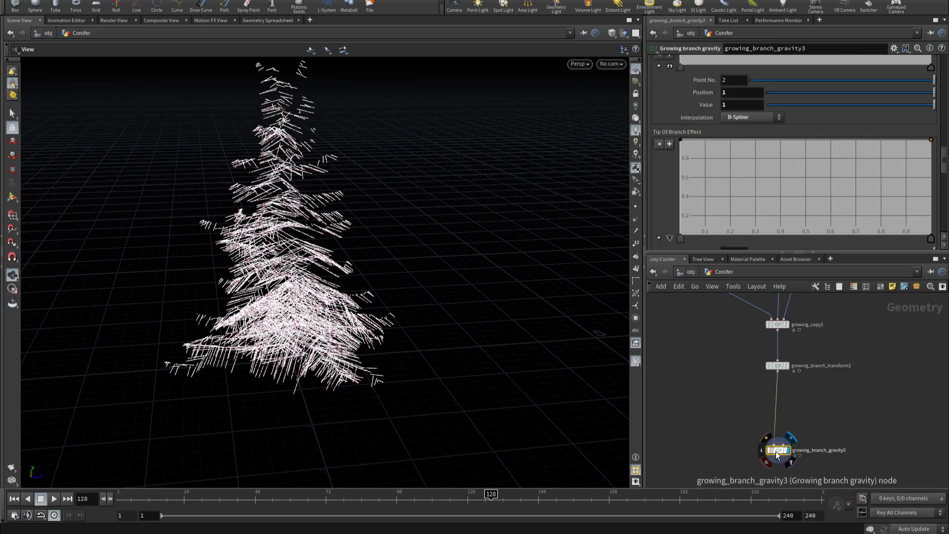
{"action": "left_click_drag", "start_coordinate": [777, 451], "coordinate": [774, 407]}
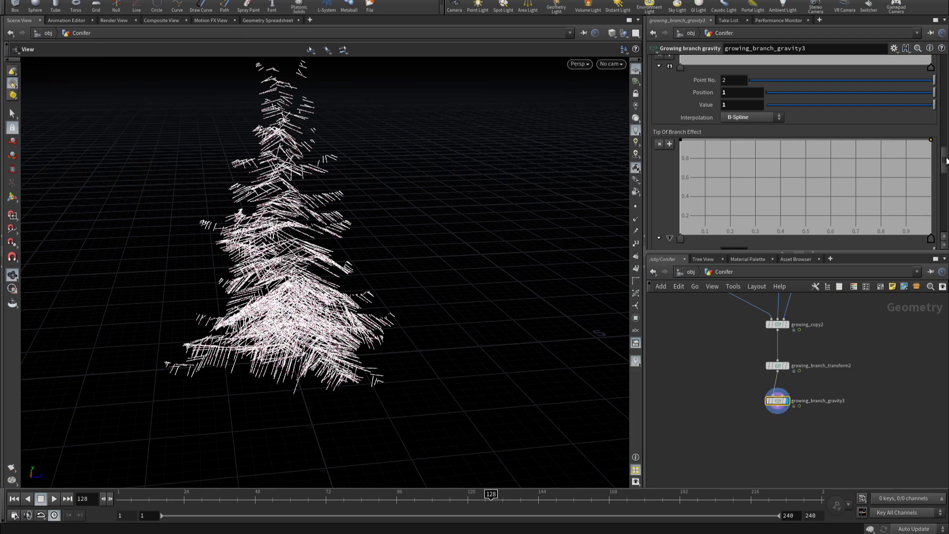
Step: Delete the extra Branch Base Pose Impact ramp points and raise the remaining point's value to 1
{"action": "left_click_drag", "start_coordinate": [945, 160], "coordinate": [945, 50]}
{"action": "scroll", "coordinate": [747, 176], "scroll_direction": "down", "scroll_amount": 5}
{"action": "scroll", "coordinate": [746, 177], "scroll_direction": "down", "scroll_amount": 5}
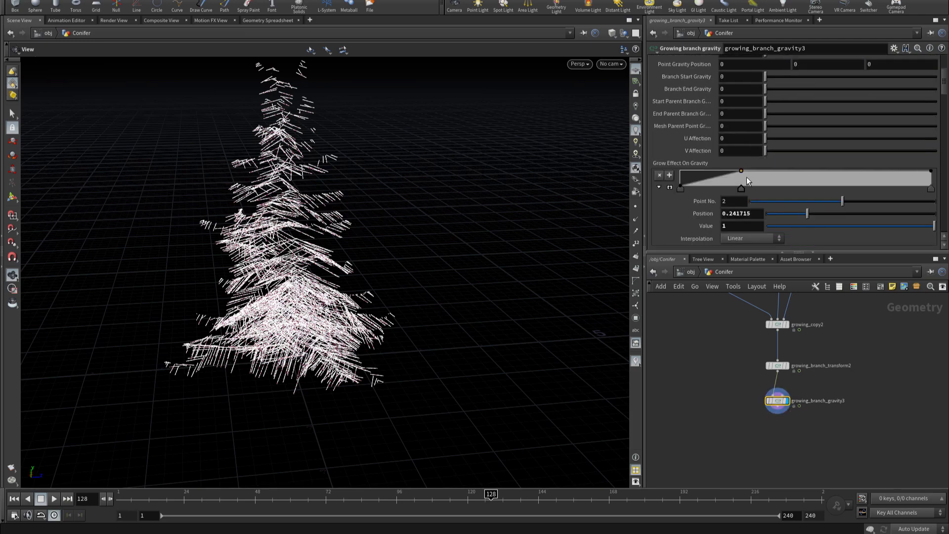
{"action": "scroll", "coordinate": [746, 177], "scroll_direction": "down", "scroll_amount": 5}
{"action": "scroll", "coordinate": [734, 177], "scroll_direction": "down", "scroll_amount": 5}
{"action": "scroll", "coordinate": [734, 177], "scroll_direction": "down", "scroll_amount": 2}
{"action": "scroll", "coordinate": [716, 191], "scroll_direction": "down", "scroll_amount": 3}
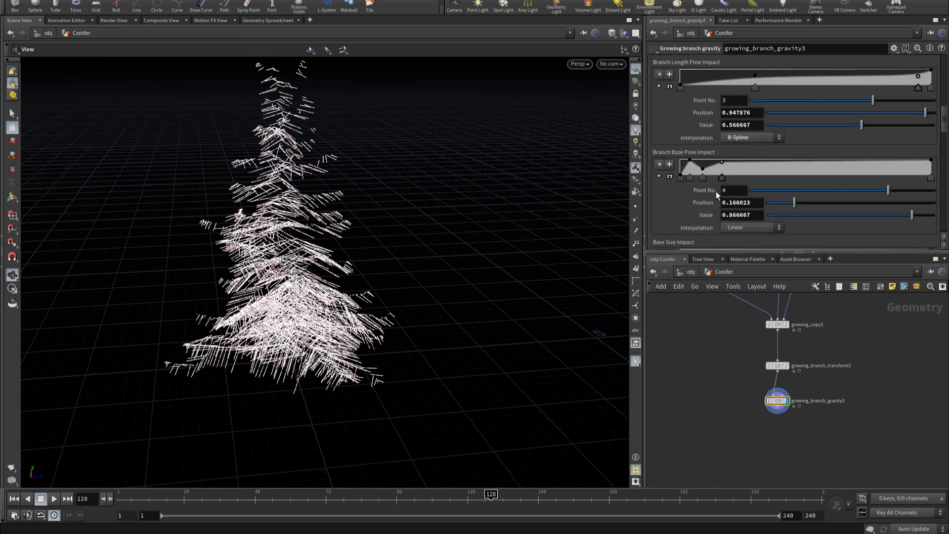
{"action": "left_click", "coordinate": [704, 178]}
{"action": "left_click", "coordinate": [678, 177]}
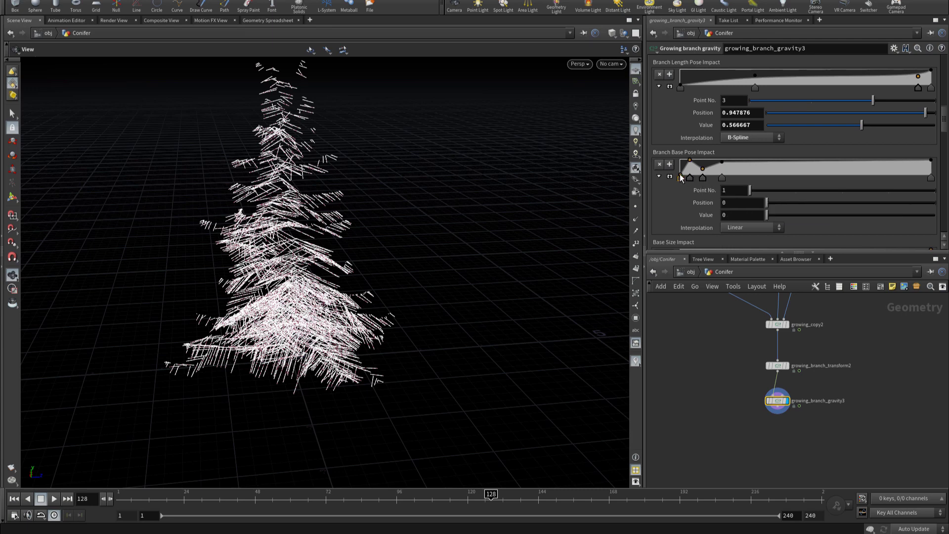
{"action": "key", "text": "Delete"}
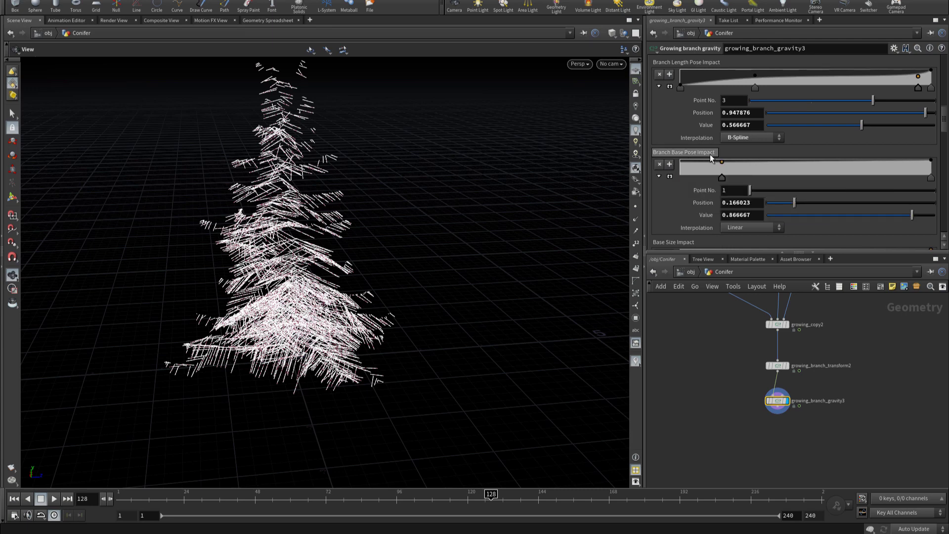
{"action": "left_click_drag", "start_coordinate": [721, 161], "coordinate": [722, 156]}
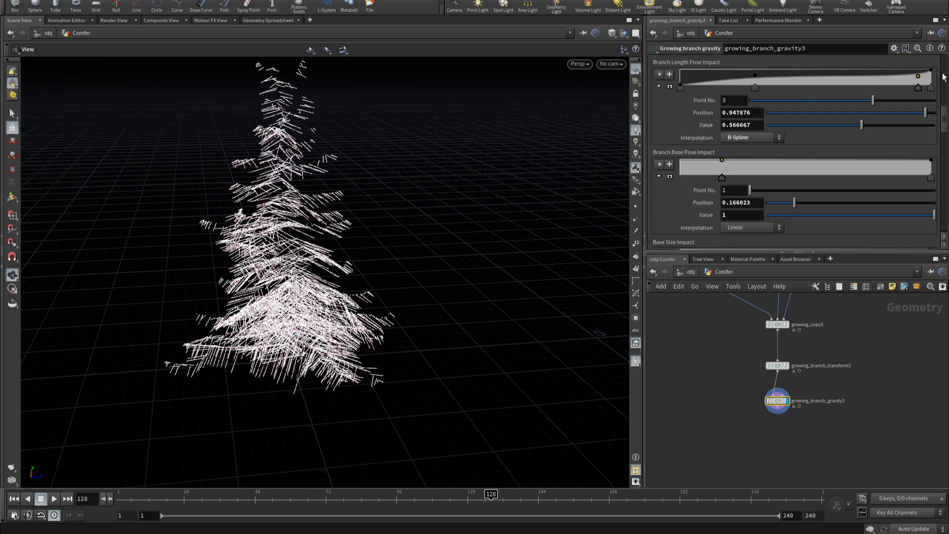
{"action": "left_click_drag", "start_coordinate": [942, 112], "coordinate": [946, 44]}
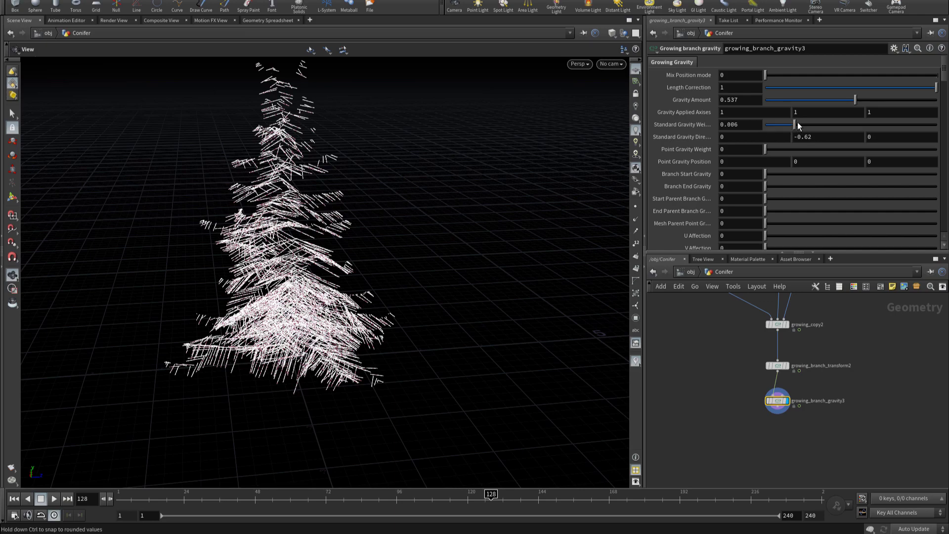
Step: Set Standard Gravity Weight to 1 so the branches droop
{"action": "left_click_drag", "start_coordinate": [797, 122], "coordinate": [919, 125]}
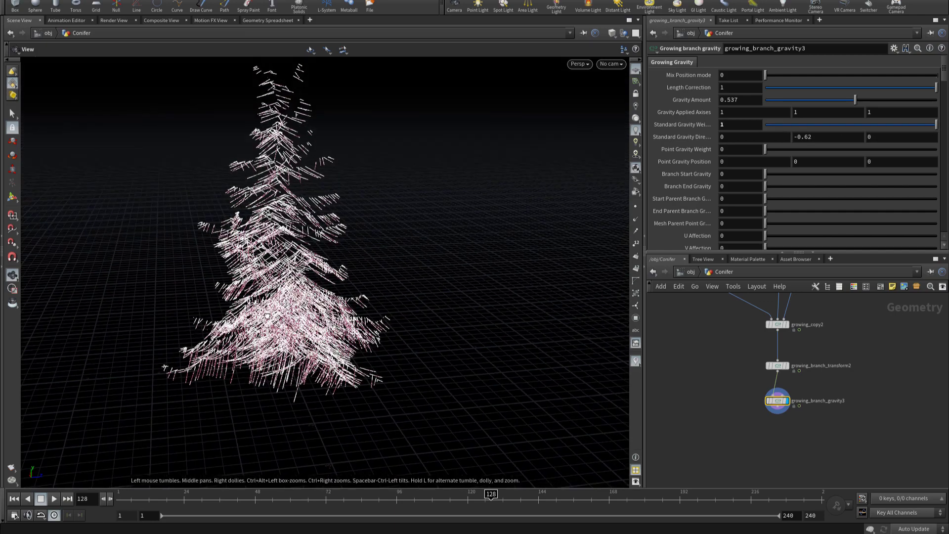
{"action": "mouse_move", "coordinate": [321, 257]}
{"action": "left_mouse_down"}
{"action": "mouse_move", "coordinate": [348, 290]}
{"action": "mouse_move", "coordinate": [159, 307]}
{"action": "mouse_move", "coordinate": [142, 297]}
{"action": "mouse_move", "coordinate": [237, 296]}
{"action": "left_mouse_up"}
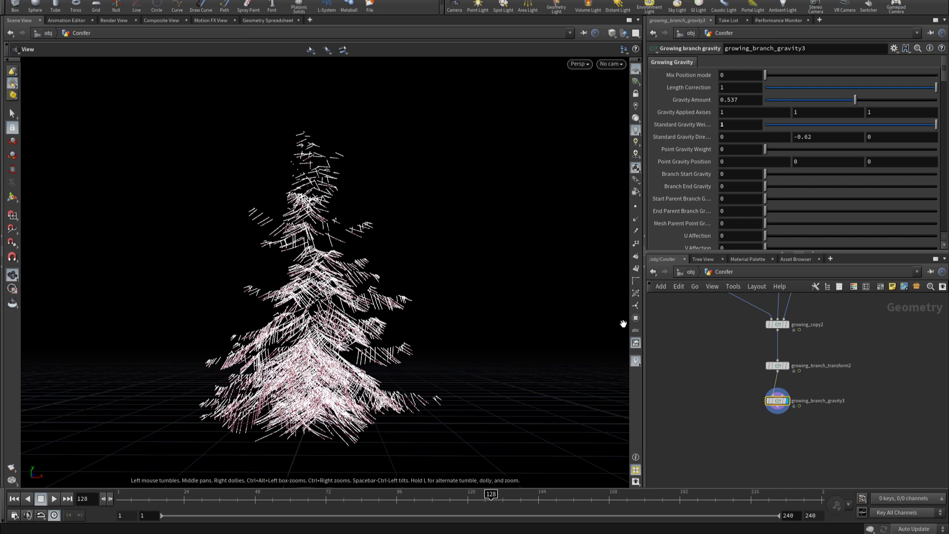
{"action": "left_click_drag", "start_coordinate": [945, 69], "coordinate": [946, 90]}
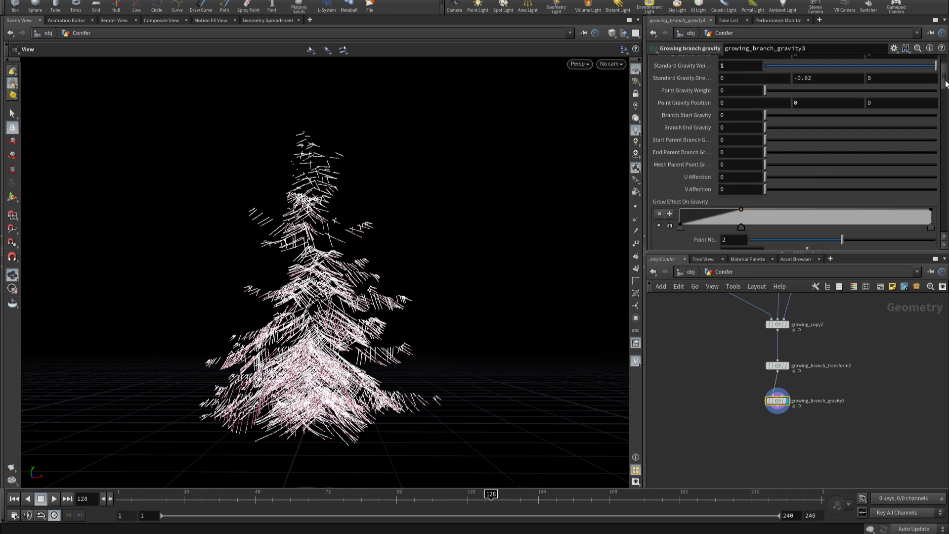
Step: Add points near the start of the Grow Effect On Gravity ramp and give its end point B-Spline interpolation
{"action": "left_click", "coordinate": [690, 111]}
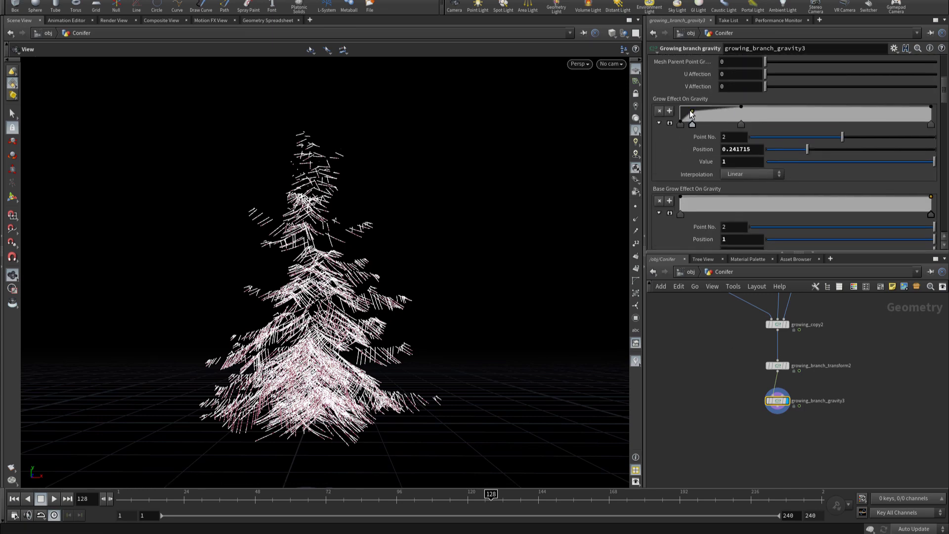
{"action": "left_click_drag", "start_coordinate": [689, 111], "coordinate": [689, 109]}
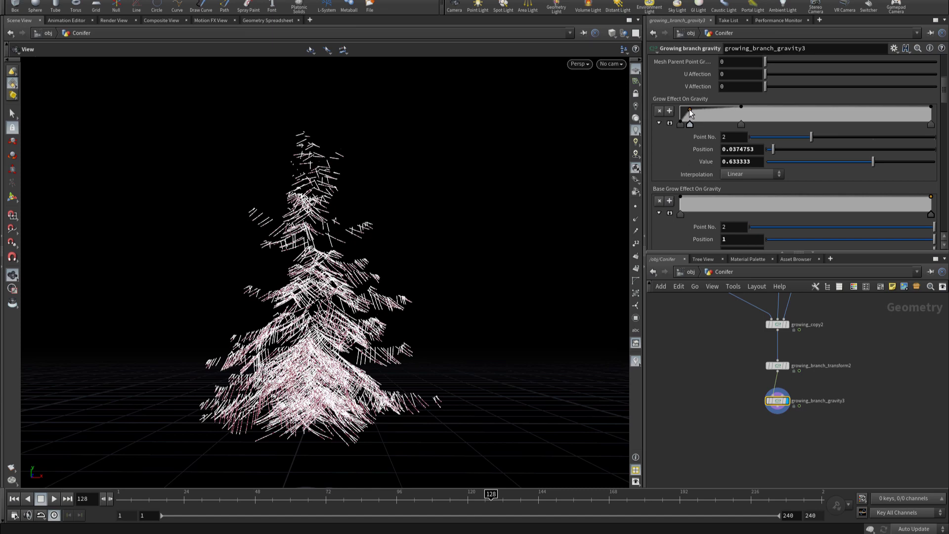
{"action": "left_click", "coordinate": [681, 124]}
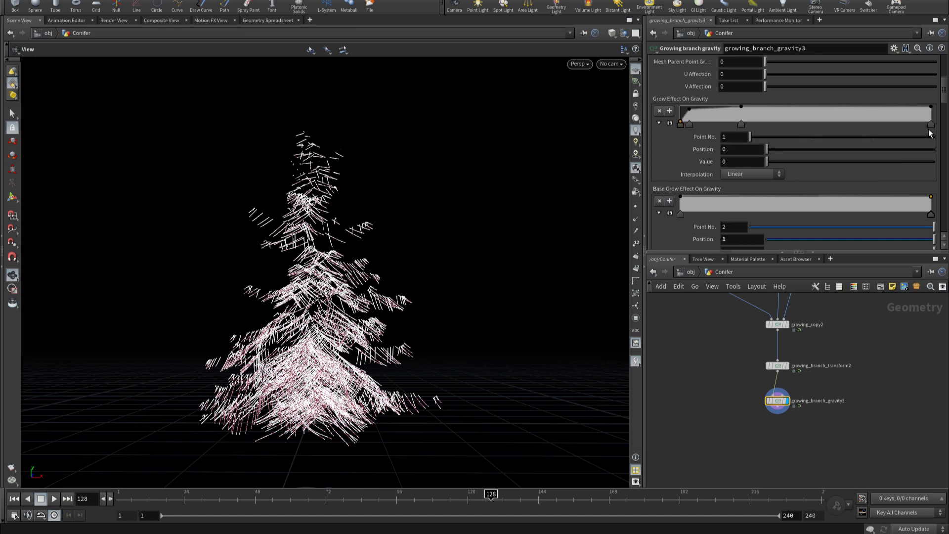
{"action": "left_click", "coordinate": [930, 125]}
{"action": "left_click", "coordinate": [746, 173]}
{"action": "left_click", "coordinate": [738, 226]}
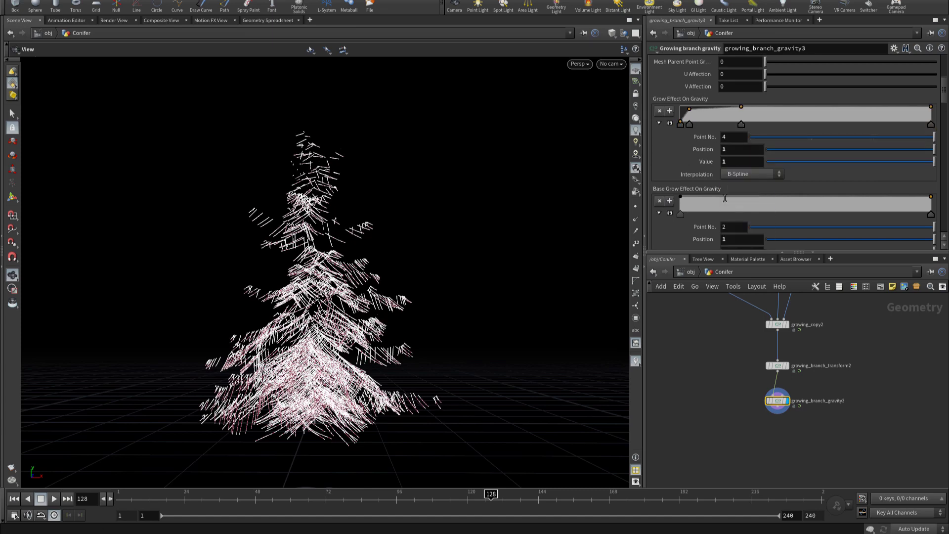
{"action": "left_click_drag", "start_coordinate": [705, 112], "coordinate": [713, 107]}
Step: Shift the Branch Length Pose Impact point toward the base and add a zero-value point at the start
{"action": "scroll", "coordinate": [665, 194], "scroll_direction": "down", "scroll_amount": 2}
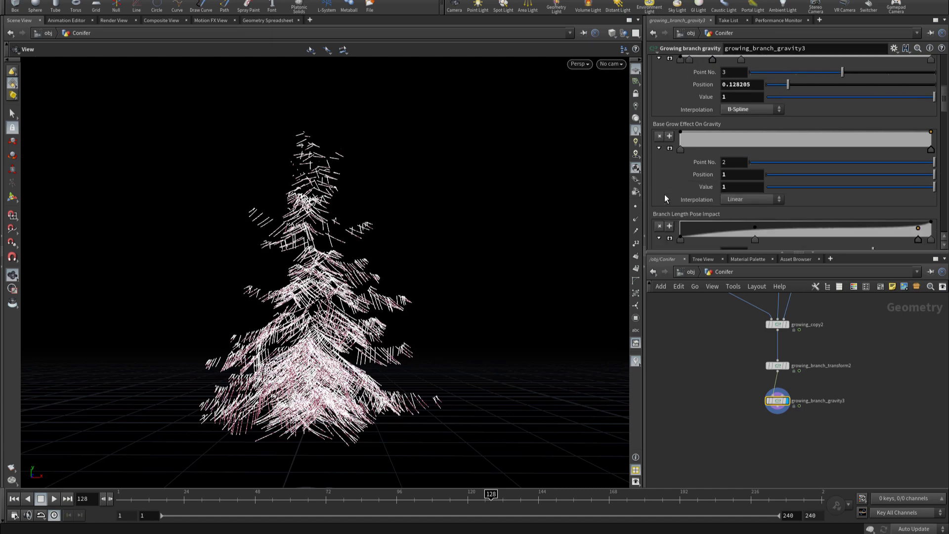
{"action": "scroll", "coordinate": [751, 182], "scroll_direction": "down", "scroll_amount": 2}
{"action": "left_click_drag", "start_coordinate": [755, 173], "coordinate": [728, 171]}
{"action": "mouse_move", "coordinate": [180, 286]}
{"action": "left_mouse_down"}
{"action": "mouse_move", "coordinate": [536, 284]}
{"action": "mouse_move", "coordinate": [602, 294]}
{"action": "mouse_move", "coordinate": [599, 309]}
{"action": "mouse_move", "coordinate": [221, 301]}
{"action": "mouse_move", "coordinate": [227, 327]}
{"action": "left_mouse_up"}
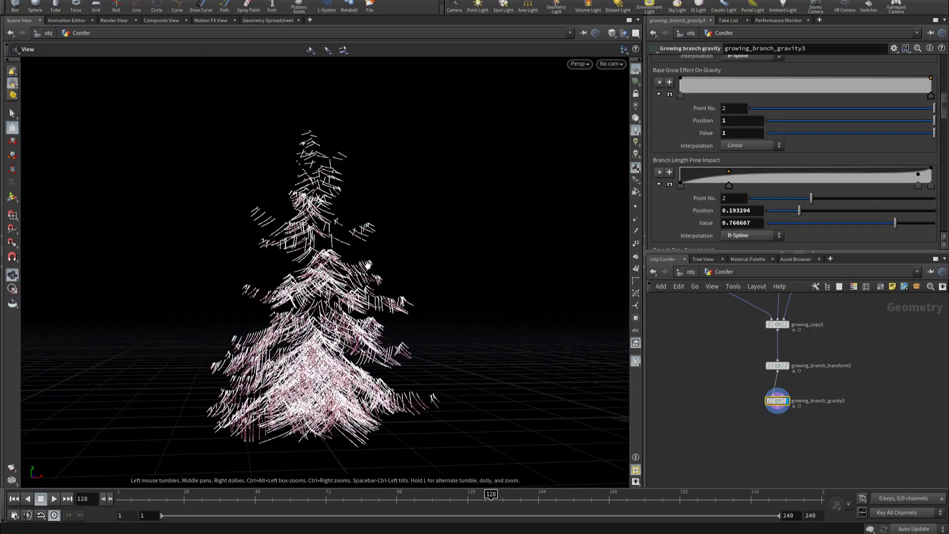
{"action": "left_click", "coordinate": [683, 178]}
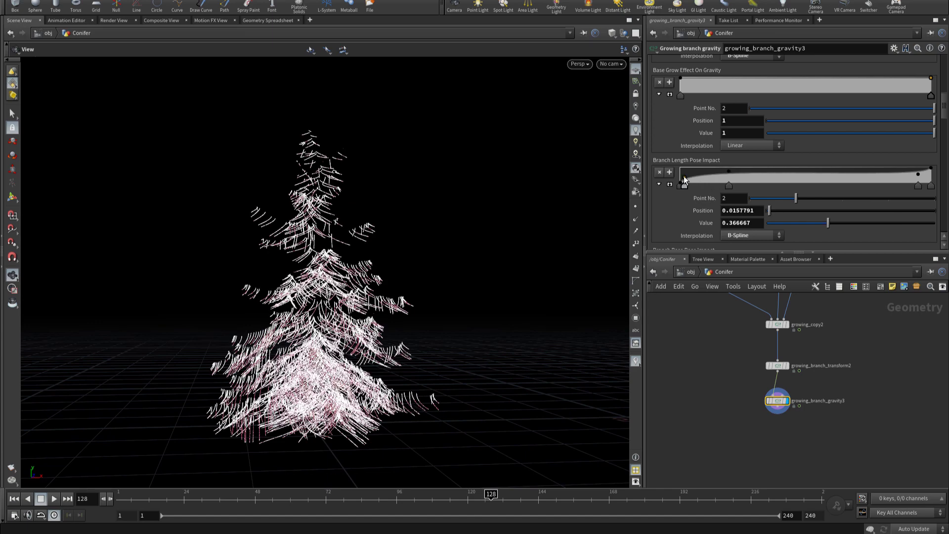
{"action": "left_click_drag", "start_coordinate": [680, 176], "coordinate": [688, 190]}
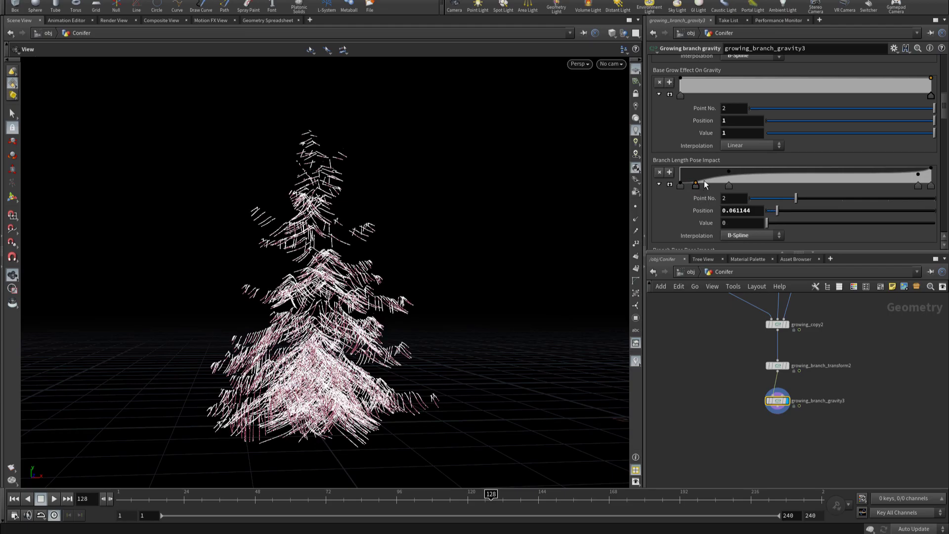
Step: Orbit and dolly around the conifer to inspect how the branches spread
{"action": "scroll", "coordinate": [507, 323], "scroll_direction": "up", "scroll_amount": 5}
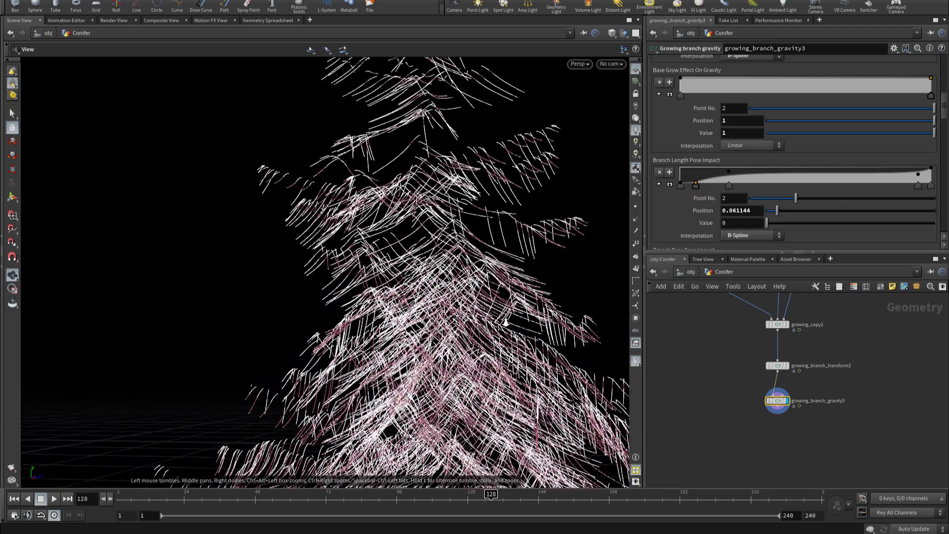
{"action": "mouse_move", "coordinate": [506, 324]}
{"action": "left_mouse_down"}
{"action": "mouse_move", "coordinate": [177, 350]}
{"action": "mouse_move", "coordinate": [280, 342]}
{"action": "left_mouse_up"}
{"action": "mouse_move", "coordinate": [417, 308]}
{"action": "left_mouse_down"}
{"action": "mouse_move", "coordinate": [349, 324]}
{"action": "mouse_move", "coordinate": [334, 342]}
{"action": "mouse_move", "coordinate": [546, 350]}
{"action": "mouse_move", "coordinate": [477, 356]}
{"action": "left_mouse_up"}
{"action": "mouse_move", "coordinate": [477, 356]}
{"action": "right_mouse_down"}
{"action": "mouse_move", "coordinate": [335, 335]}
{"action": "mouse_move", "coordinate": [335, 318]}
{"action": "mouse_move", "coordinate": [193, 328]}
{"action": "right_mouse_up"}
{"action": "left_click_drag", "start_coordinate": [193, 328], "coordinate": [178, 349]}
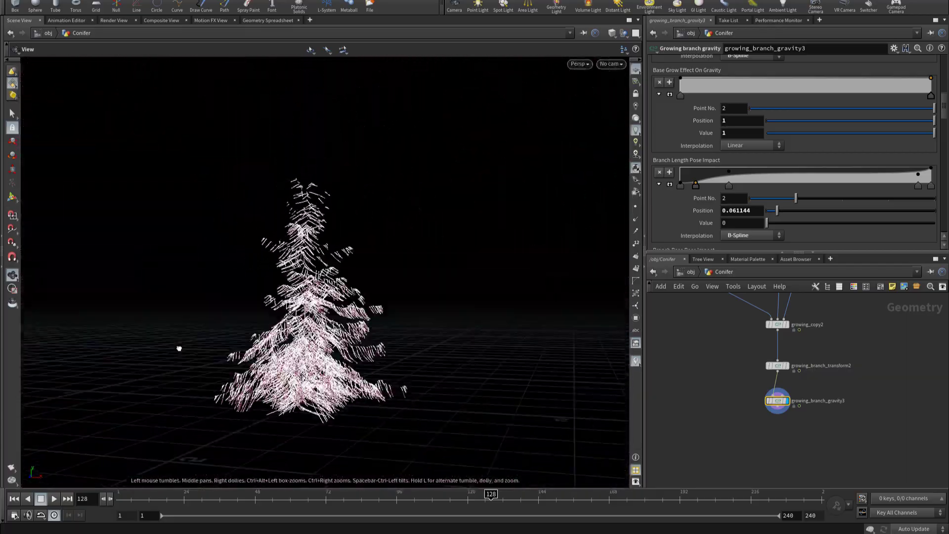
{"action": "scroll", "coordinate": [729, 384], "scroll_direction": "down", "scroll_amount": 2}
{"action": "left_click_drag", "start_coordinate": [242, 298], "coordinate": [421, 266]}
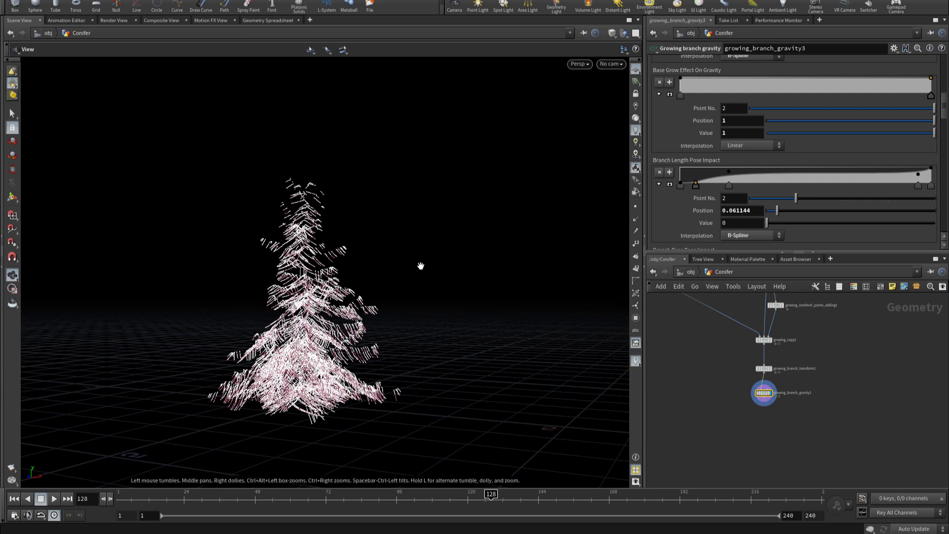
{"action": "scroll", "coordinate": [719, 420], "scroll_direction": "up", "scroll_amount": 3}
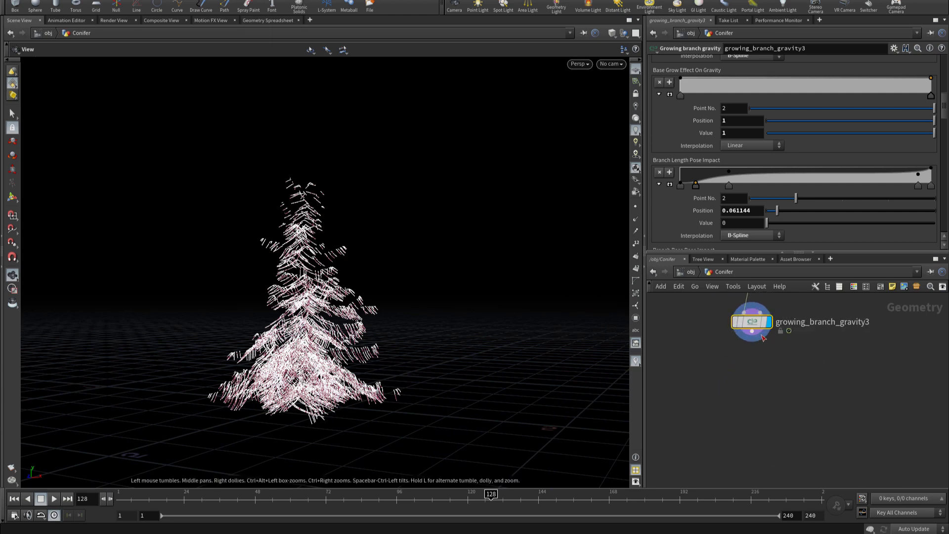
Step: Add a Growing noise node (growing_noise2) after growing_branch_gravity3
{"action": "key", "text": "Tab"}
{"action": "type", "text": "n"}
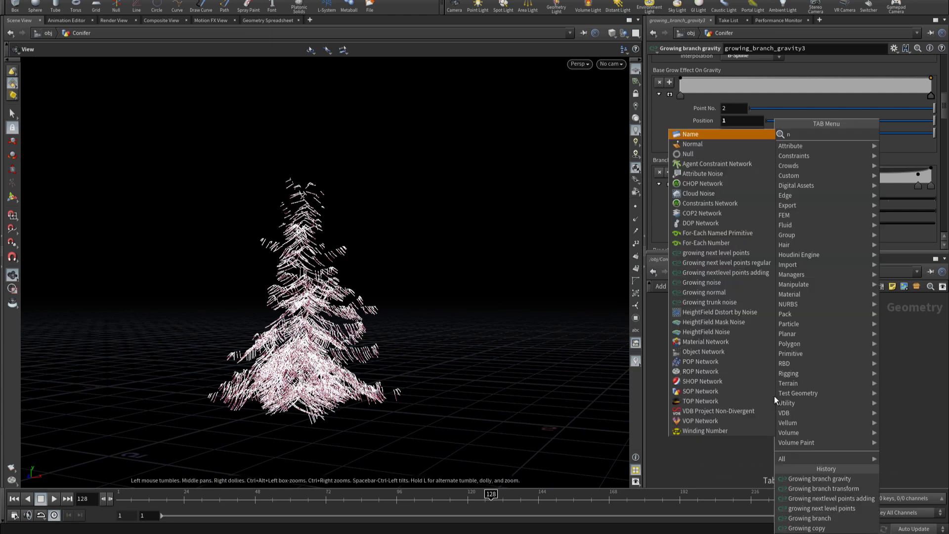
{"action": "type", "text": "oi"}
{"action": "key", "text": "Down"}
{"action": "key", "text": "Down"}
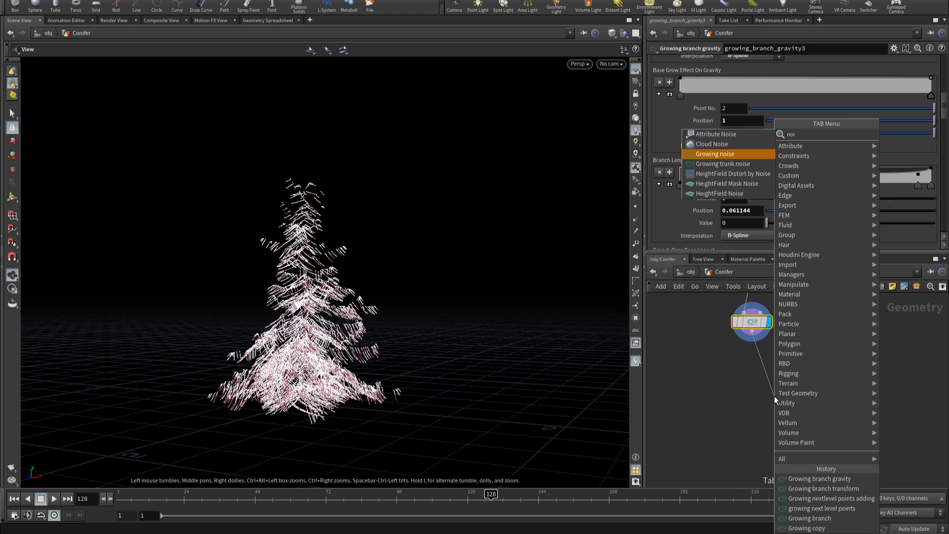
{"action": "key", "text": "Return"}
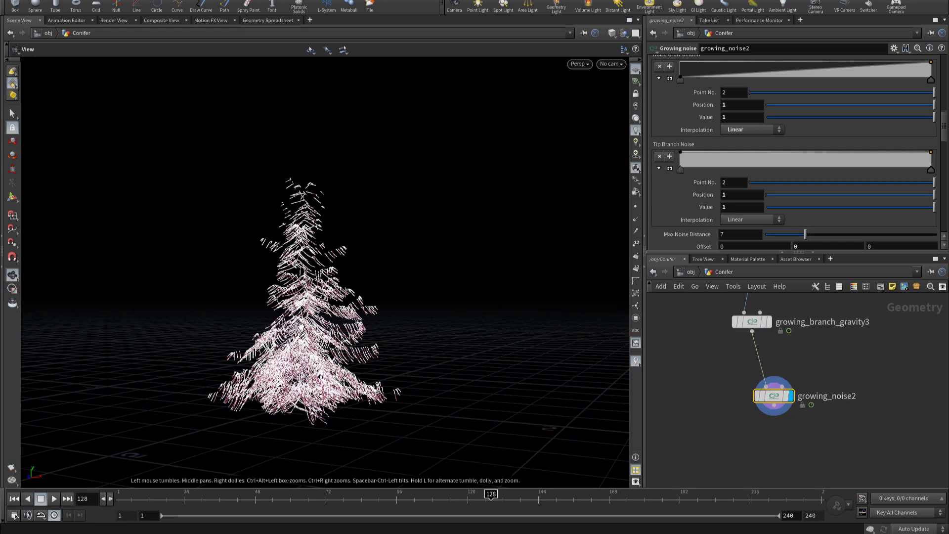
{"action": "right_click_drag", "start_coordinate": [301, 326], "coordinate": [494, 325]}
{"action": "scroll", "coordinate": [768, 153], "scroll_direction": "up", "scroll_amount": 3}
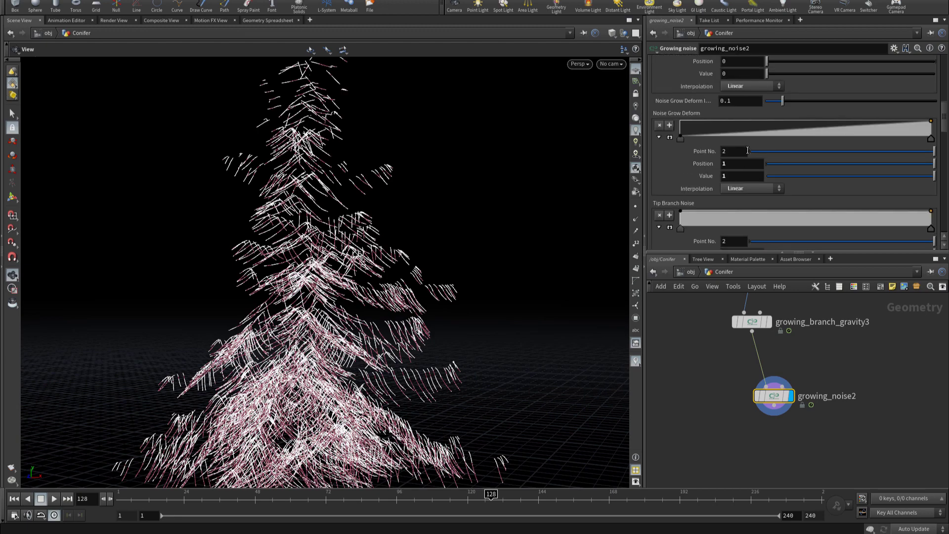
{"action": "scroll", "coordinate": [746, 152], "scroll_direction": "up", "scroll_amount": 3}
{"action": "scroll", "coordinate": [745, 152], "scroll_direction": "up", "scroll_amount": 2}
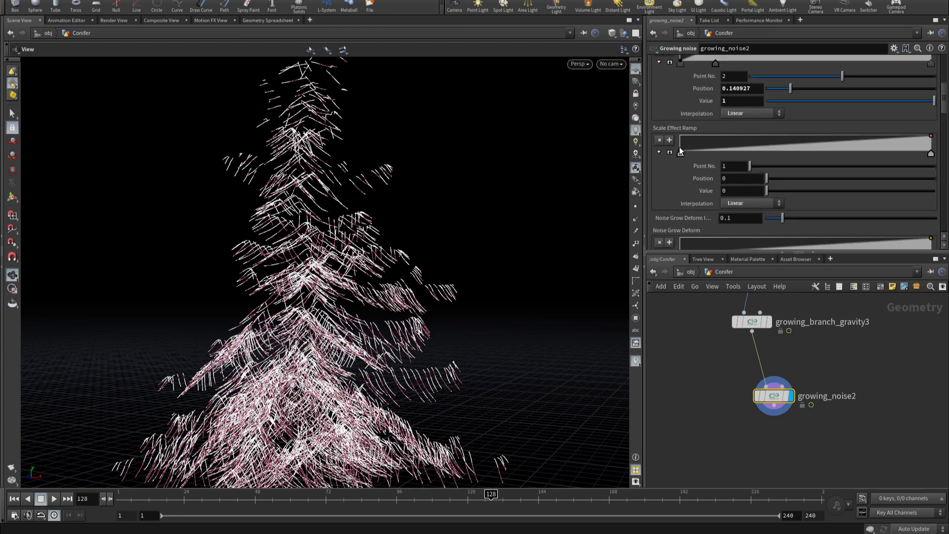
Step: Raise the Scale Effect Ramp's first key to 1 and smooth the Noise Grow Power ramp with B-Spline
{"action": "left_click_drag", "start_coordinate": [681, 152], "coordinate": [678, 136]}
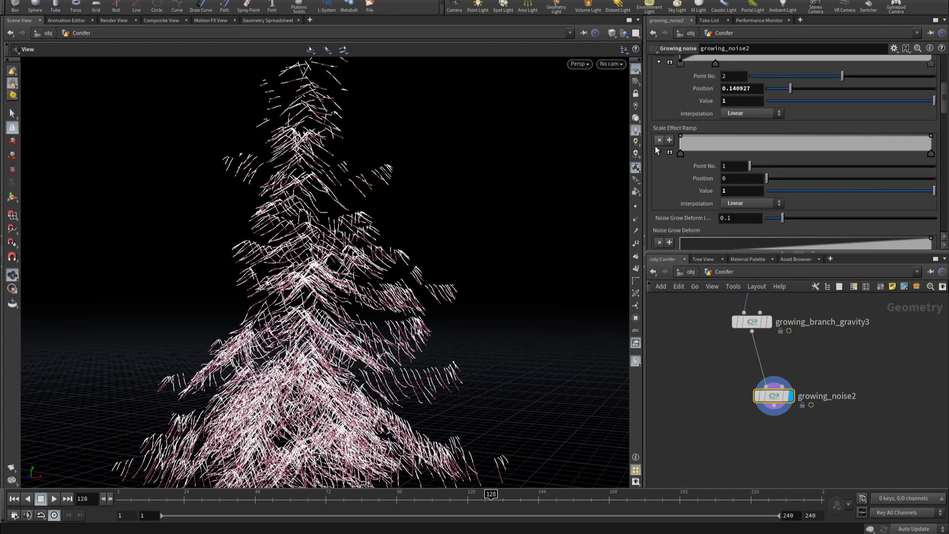
{"action": "scroll", "coordinate": [651, 126], "scroll_direction": "up", "scroll_amount": 3}
{"action": "scroll", "coordinate": [707, 112], "scroll_direction": "up", "scroll_amount": 2}
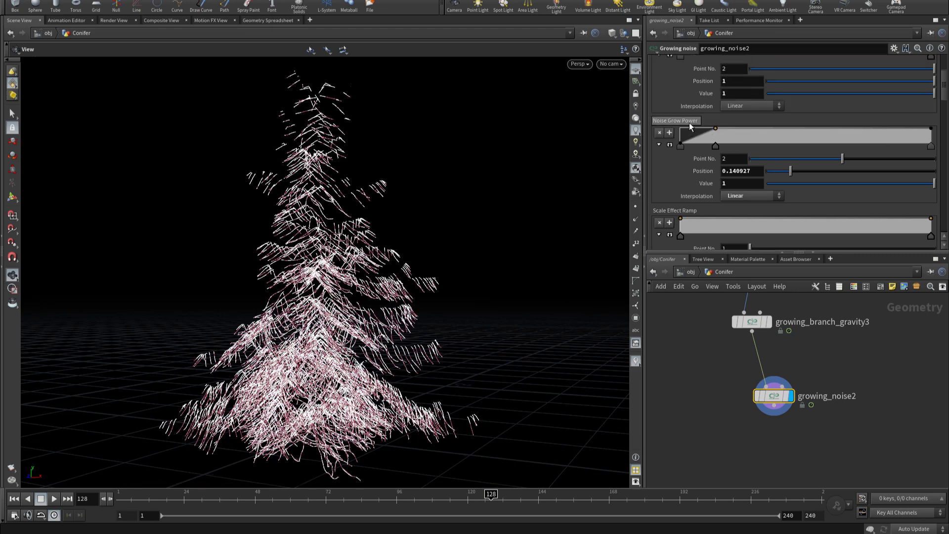
{"action": "left_click", "coordinate": [686, 130]}
{"action": "left_click", "coordinate": [679, 144]}
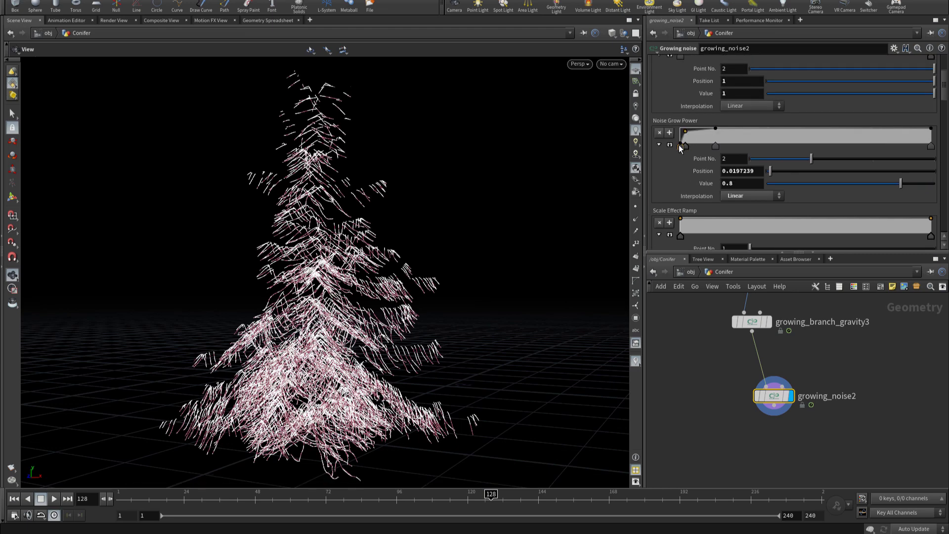
{"action": "left_click", "coordinate": [931, 148]}
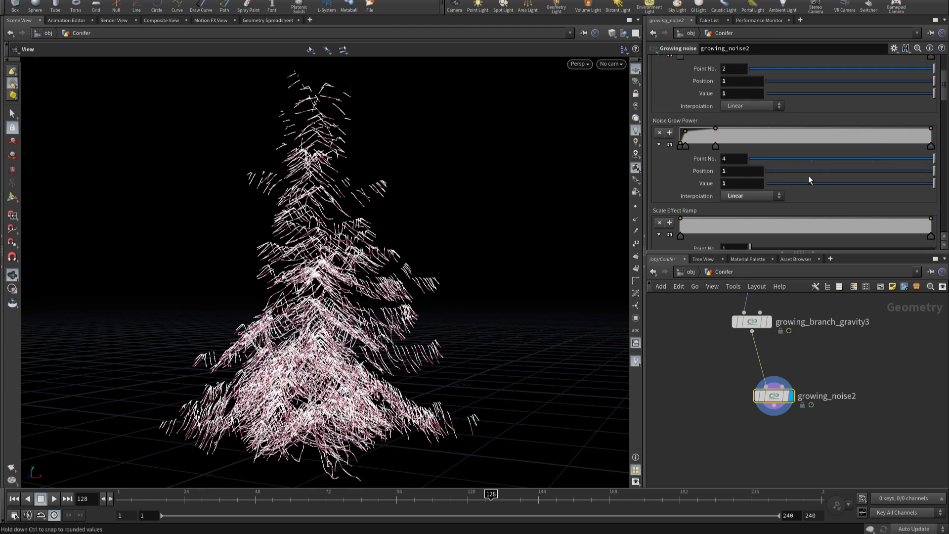
{"action": "left_click", "coordinate": [770, 196]}
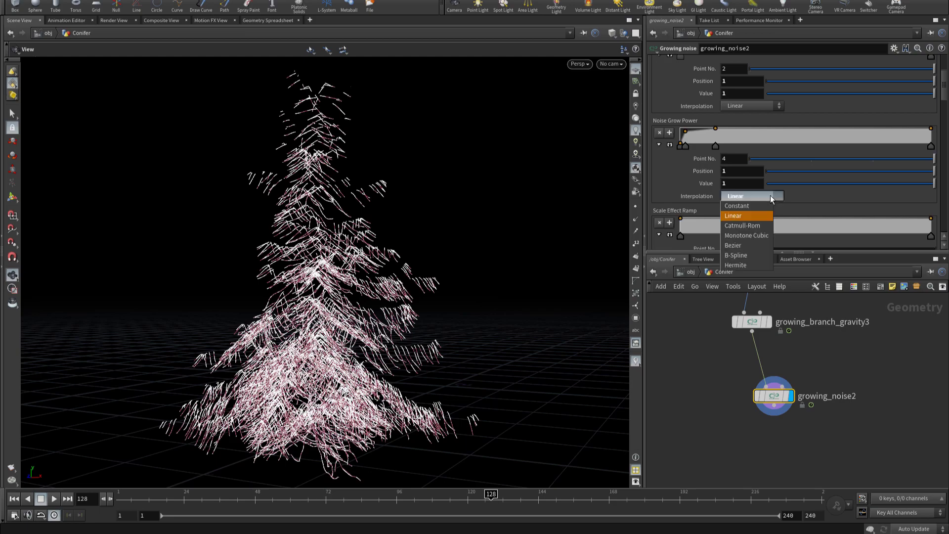
{"action": "left_click", "coordinate": [746, 256]}
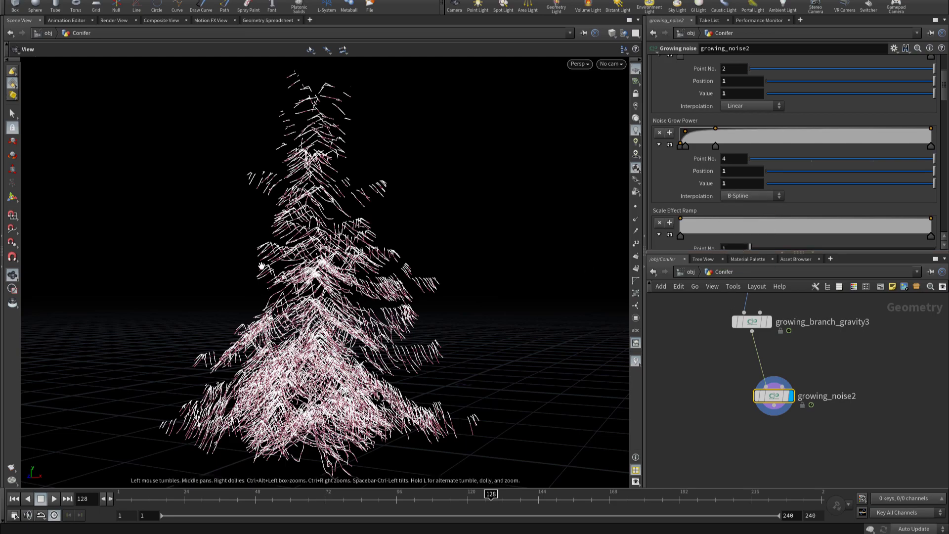
Step: Add a point near the Noise On Length ramp's start and set its last point to B-Spline
{"action": "left_click_drag", "start_coordinate": [261, 265], "coordinate": [509, 218]}
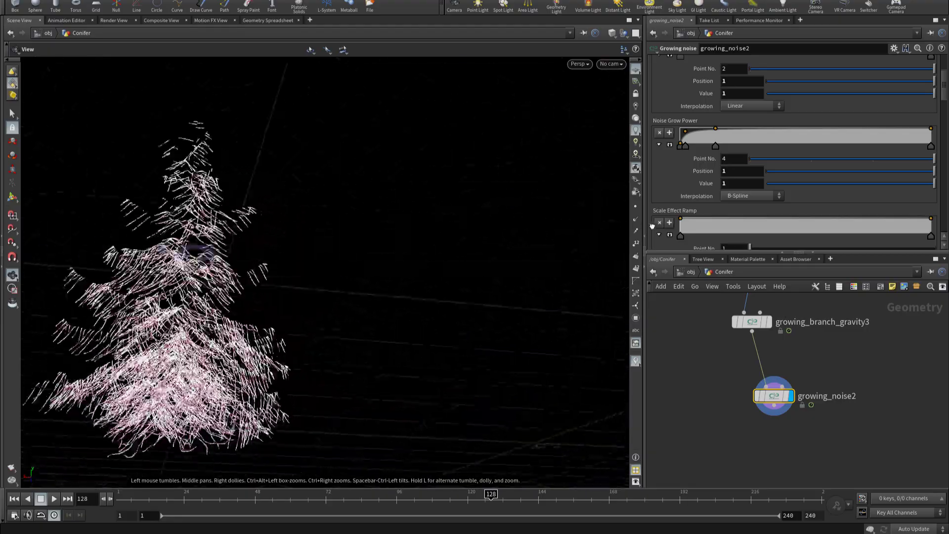
{"action": "mouse_move", "coordinate": [652, 225]}
{"action": "left_mouse_down"}
{"action": "mouse_move", "coordinate": [800, 267]}
{"action": "mouse_move", "coordinate": [873, 247]}
{"action": "mouse_move", "coordinate": [494, 395]}
{"action": "left_mouse_up"}
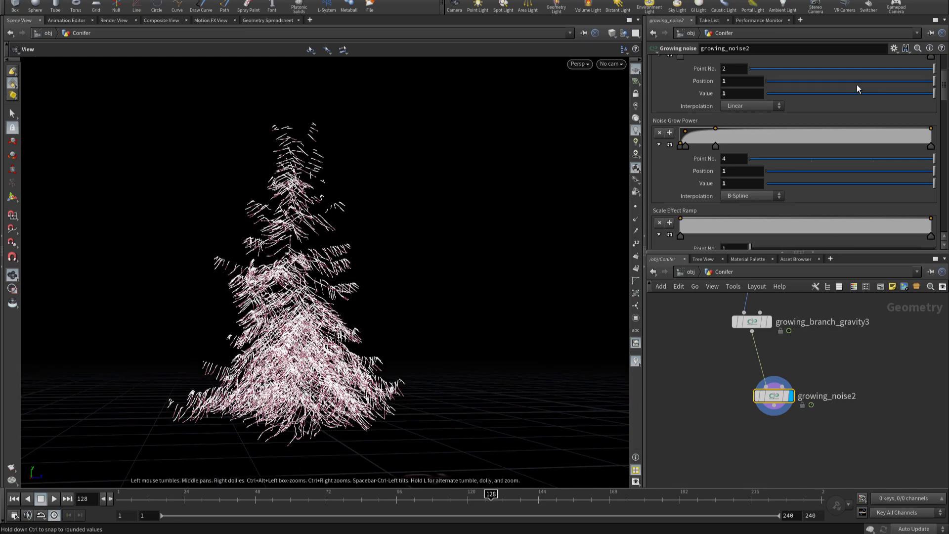
{"action": "left_click_drag", "start_coordinate": [945, 88], "coordinate": [942, 59]}
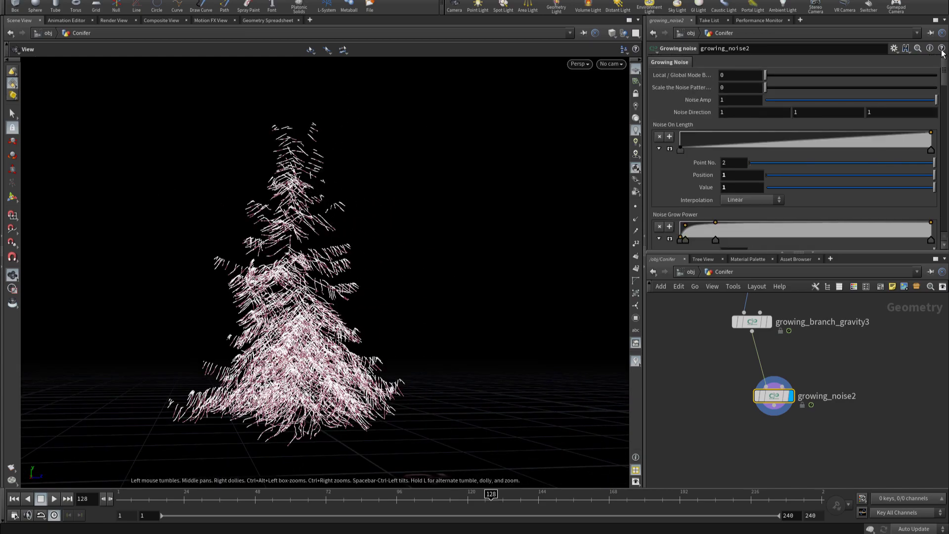
{"action": "left_click_drag", "start_coordinate": [695, 137], "coordinate": [697, 129]}
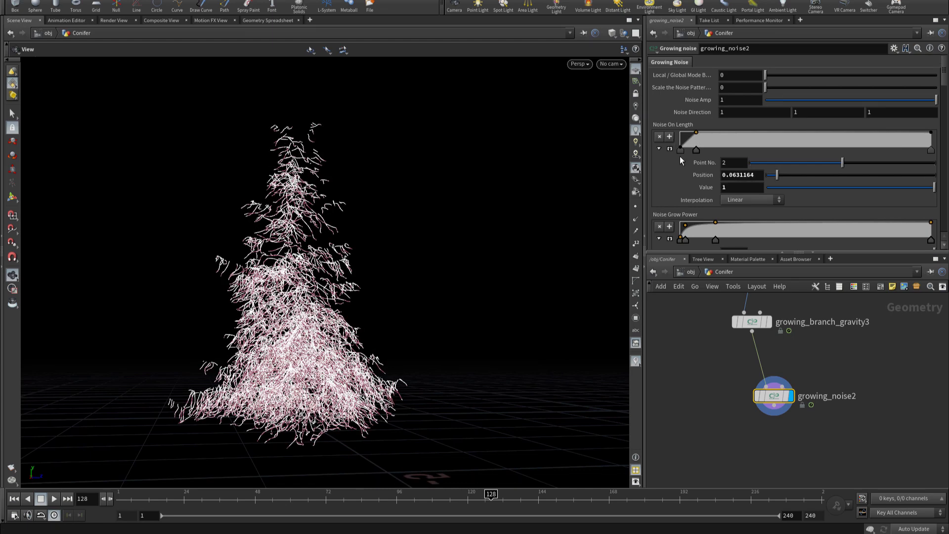
{"action": "left_click", "coordinate": [680, 149]}
{"action": "left_click", "coordinate": [931, 149]}
{"action": "left_click", "coordinate": [752, 199]}
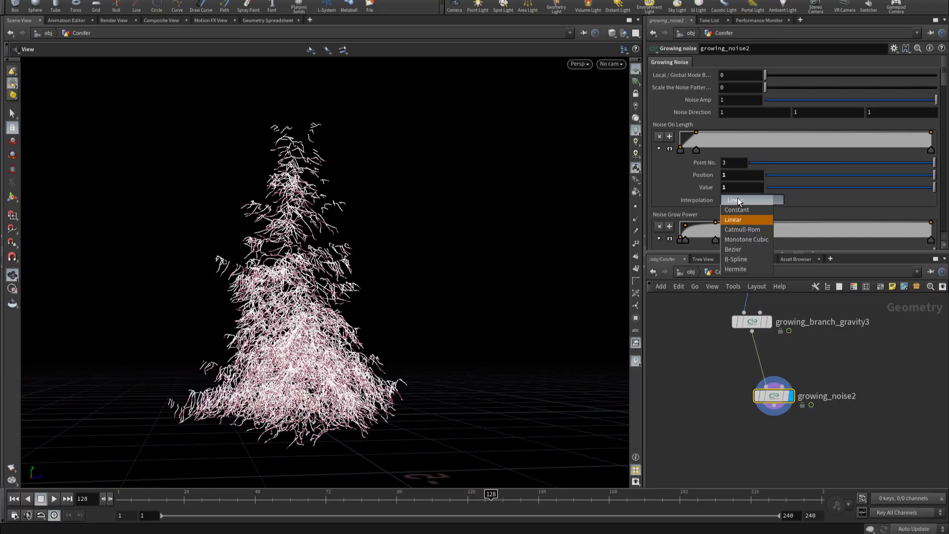
{"action": "left_click", "coordinate": [738, 259]}
{"action": "mouse_move", "coordinate": [368, 271]}
{"action": "left_mouse_down"}
{"action": "mouse_move", "coordinate": [439, 243]}
{"action": "mouse_move", "coordinate": [394, 248]}
{"action": "mouse_move", "coordinate": [641, 250]}
{"action": "mouse_move", "coordinate": [396, 269]}
{"action": "mouse_move", "coordinate": [152, 262]}
{"action": "mouse_move", "coordinate": [183, 356]}
{"action": "mouse_move", "coordinate": [218, 309]}
{"action": "mouse_move", "coordinate": [442, 281]}
{"action": "mouse_move", "coordinate": [154, 258]}
{"action": "mouse_move", "coordinate": [490, 297]}
{"action": "mouse_move", "coordinate": [416, 284]}
{"action": "left_mouse_up"}
{"action": "mouse_move", "coordinate": [64, 303]}
{"action": "left_mouse_down"}
{"action": "mouse_move", "coordinate": [74, 292]}
{"action": "mouse_move", "coordinate": [84, 303]}
{"action": "left_mouse_up"}
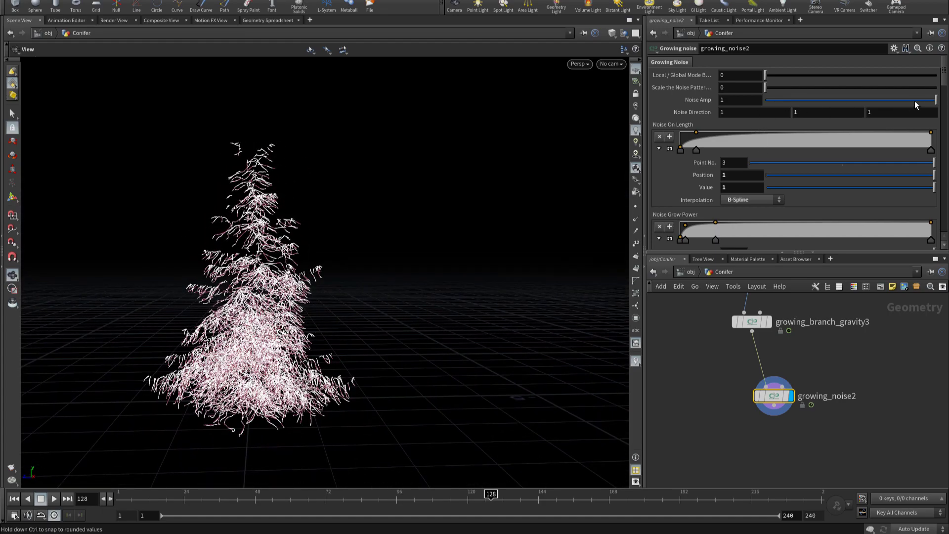
Step: Lower Noise Amp below 1 and set the noise Frequency to 3.8
{"action": "mouse_move", "coordinate": [915, 101]}
{"action": "left_mouse_down"}
{"action": "mouse_move", "coordinate": [868, 102]}
{"action": "mouse_move", "coordinate": [880, 105]}
{"action": "left_mouse_up"}
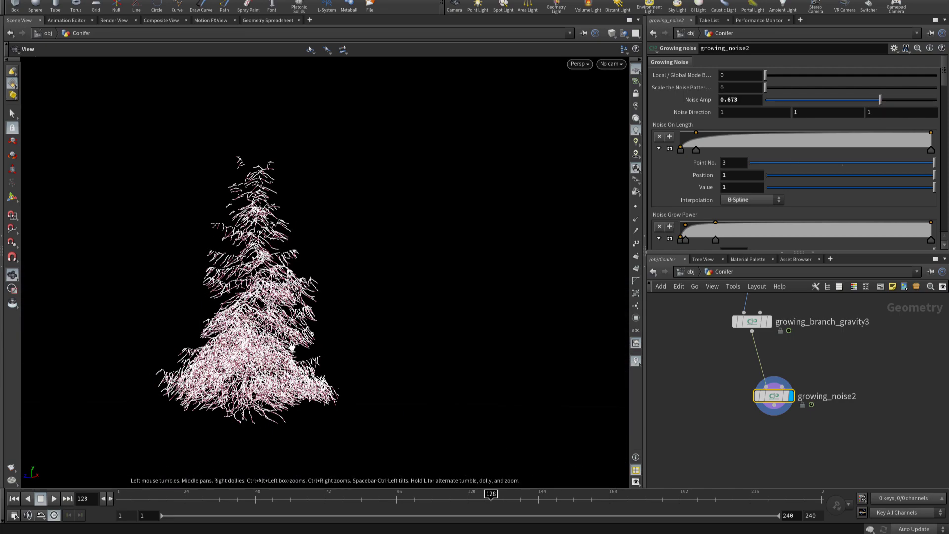
{"action": "scroll", "coordinate": [737, 295], "scroll_direction": "down", "scroll_amount": 8}
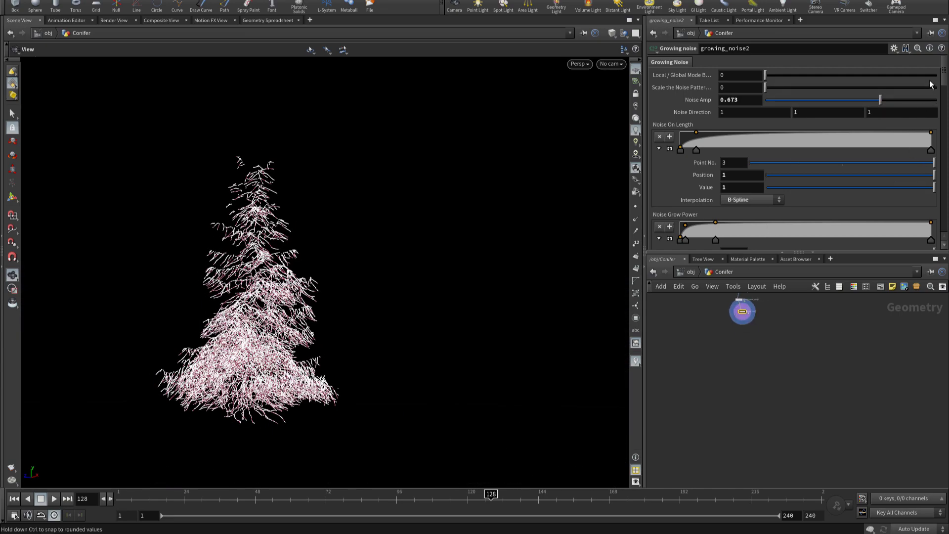
{"action": "scroll", "coordinate": [914, 148], "scroll_direction": "down", "scroll_amount": 3}
{"action": "scroll", "coordinate": [924, 159], "scroll_direction": "down", "scroll_amount": 5}
{"action": "scroll", "coordinate": [930, 165], "scroll_direction": "down", "scroll_amount": 4}
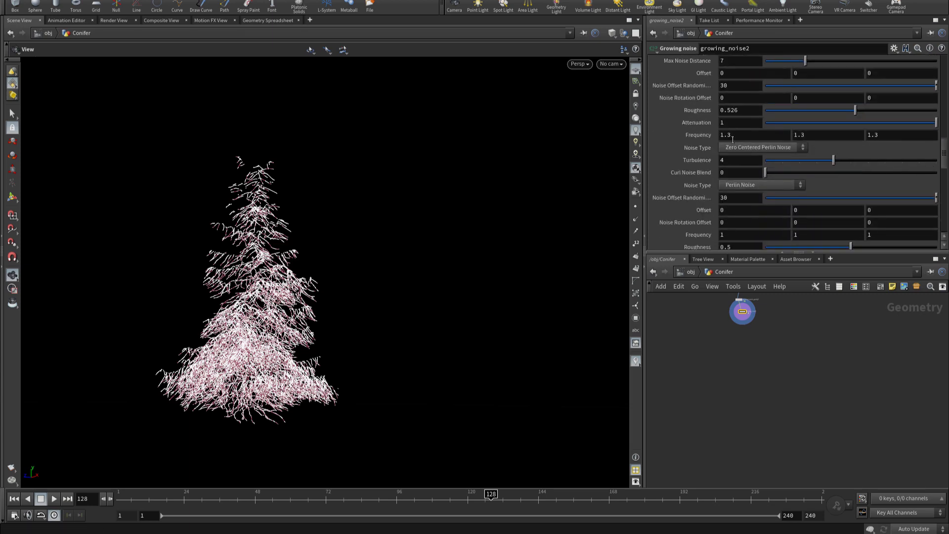
{"action": "mouse_move", "coordinate": [702, 135]}
{"action": "middle_mouse_down"}
{"action": "mouse_move", "coordinate": [826, 155]}
{"action": "mouse_move", "coordinate": [817, 156]}
{"action": "middle_mouse_up"}
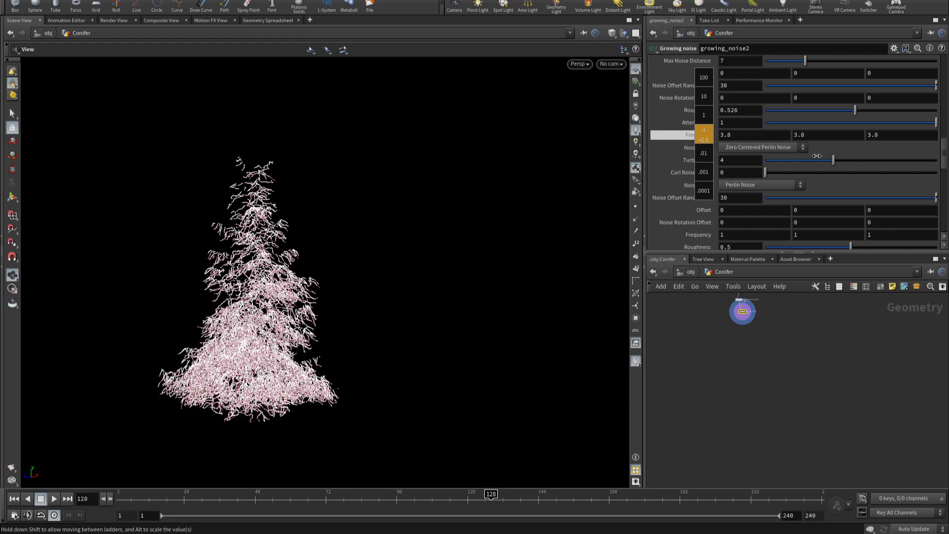
{"action": "right_click_drag", "start_coordinate": [300, 218], "coordinate": [587, 229]}
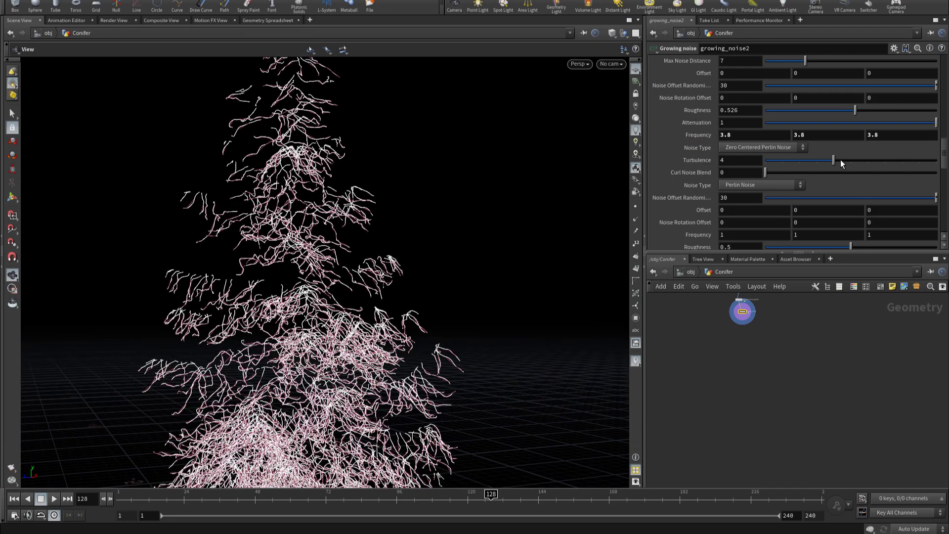
Step: Reduce Noise Amp further to 0.329 and orbit to review the subtler branch jitter
{"action": "left_click_drag", "start_coordinate": [945, 152], "coordinate": [944, 79]}
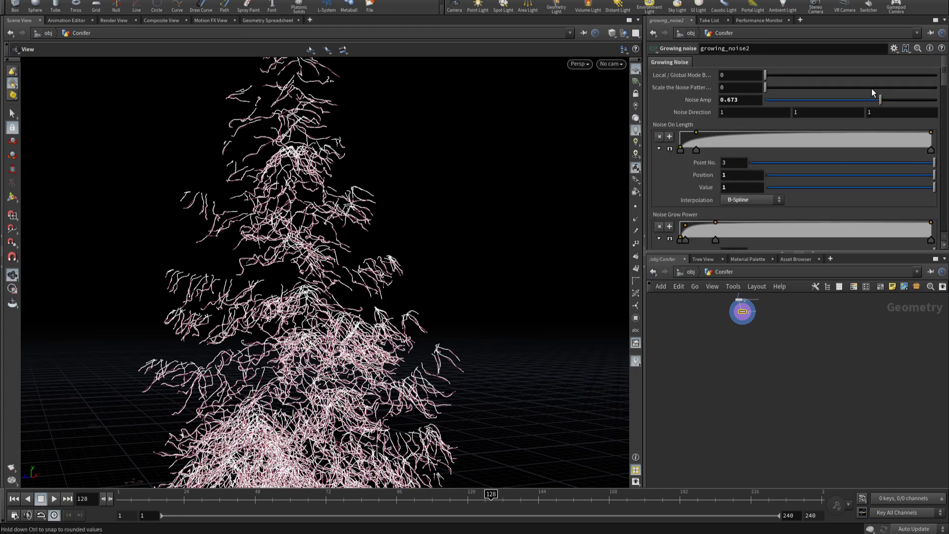
{"action": "left_click_drag", "start_coordinate": [881, 103], "coordinate": [822, 109]}
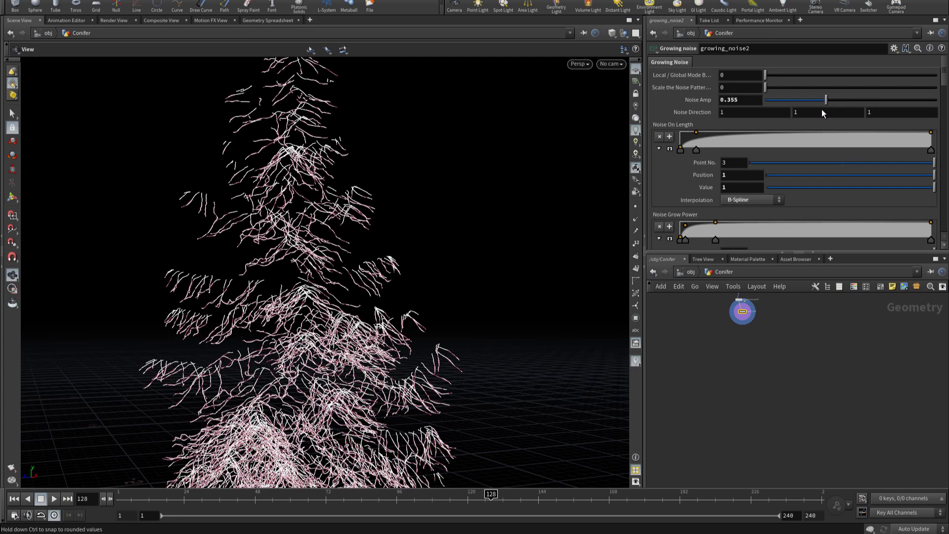
{"action": "scroll", "coordinate": [231, 237], "scroll_direction": "down", "scroll_amount": 2}
{"action": "scroll", "coordinate": [230, 247], "scroll_direction": "down", "scroll_amount": 4}
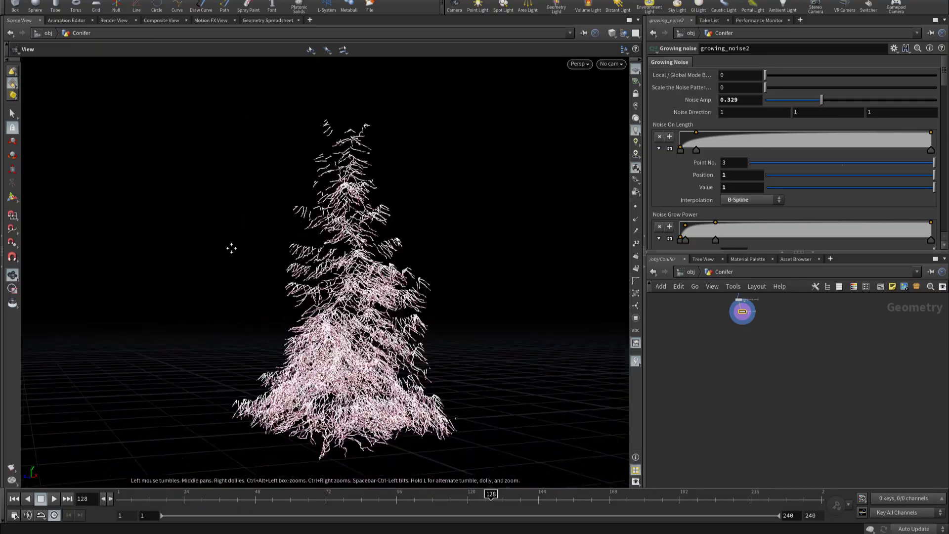
{"action": "scroll", "coordinate": [225, 210], "scroll_direction": "down", "scroll_amount": 2}
{"action": "mouse_move", "coordinate": [225, 210]}
{"action": "left_mouse_down"}
{"action": "mouse_move", "coordinate": [578, 216]}
{"action": "mouse_move", "coordinate": [593, 242]}
{"action": "left_mouse_up"}
{"action": "scroll", "coordinate": [611, 269], "scroll_direction": "up", "scroll_amount": 3}
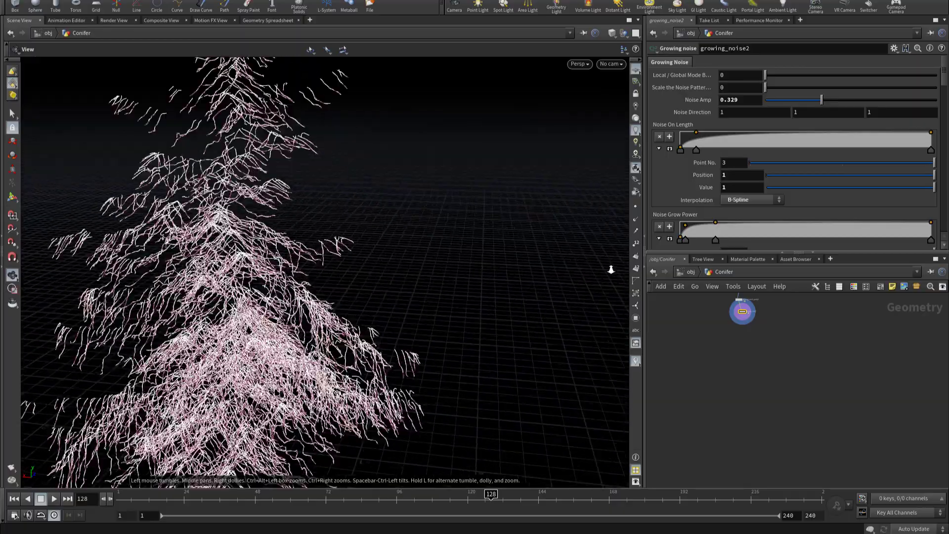
{"action": "scroll", "coordinate": [612, 268], "scroll_direction": "up", "scroll_amount": 3}
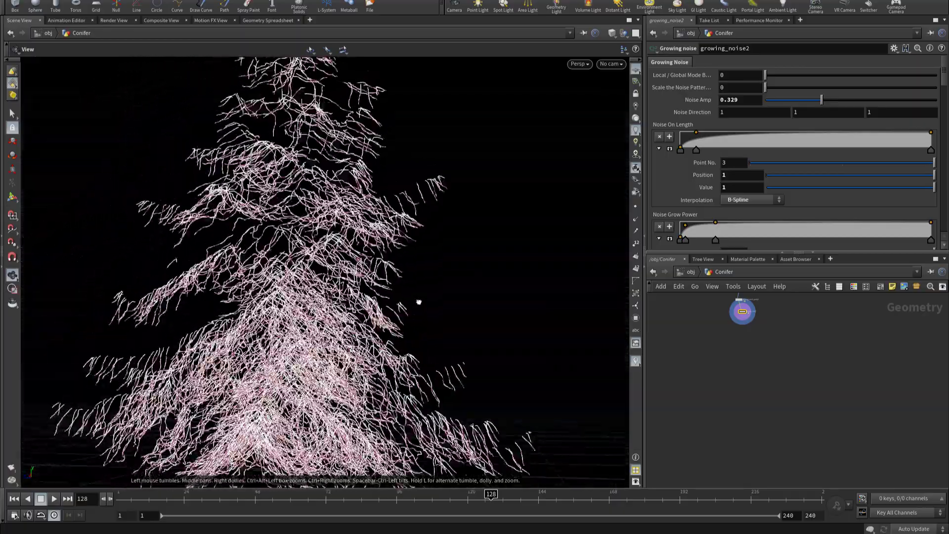
{"action": "left_click_drag", "start_coordinate": [419, 301], "coordinate": [431, 301]}
{"action": "scroll", "coordinate": [250, 313], "scroll_direction": "down", "scroll_amount": 5}
{"action": "scroll", "coordinate": [250, 314], "scroll_direction": "down", "scroll_amount": 2}
{"action": "mouse_move", "coordinate": [250, 313]}
{"action": "left_mouse_down"}
{"action": "mouse_move", "coordinate": [158, 332]}
{"action": "mouse_move", "coordinate": [244, 345]}
{"action": "mouse_move", "coordinate": [238, 356]}
{"action": "mouse_move", "coordinate": [188, 323]}
{"action": "mouse_move", "coordinate": [106, 318]}
{"action": "mouse_move", "coordinate": [229, 354]}
{"action": "mouse_move", "coordinate": [370, 333]}
{"action": "mouse_move", "coordinate": [186, 354]}
{"action": "mouse_move", "coordinate": [333, 346]}
{"action": "mouse_move", "coordinate": [328, 303]}
{"action": "mouse_move", "coordinate": [346, 316]}
{"action": "left_mouse_up"}
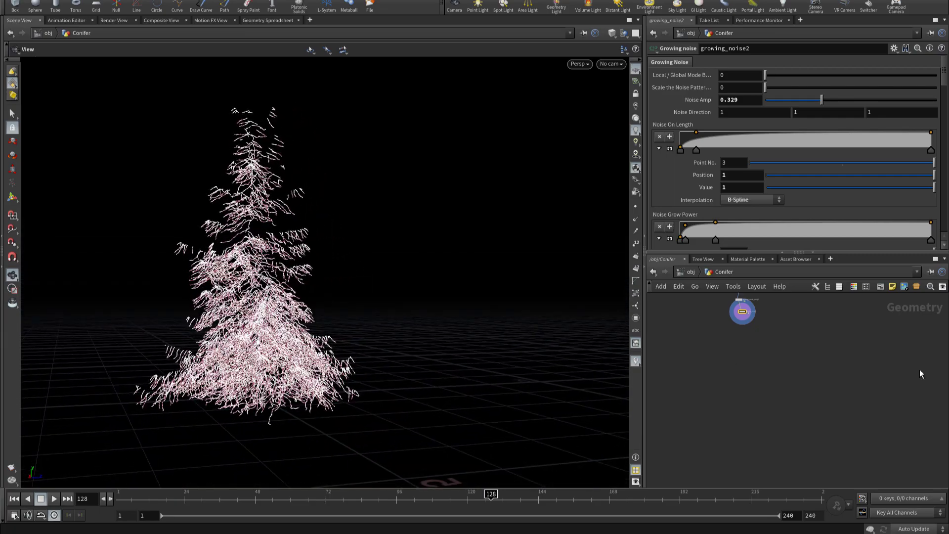
Step: Set the display flag on growing_noise1 to show the bare first-level branches
{"action": "left_click_drag", "start_coordinate": [494, 242], "coordinate": [313, 258]}
{"action": "middle_click_drag", "start_coordinate": [749, 378], "coordinate": [736, 361]}
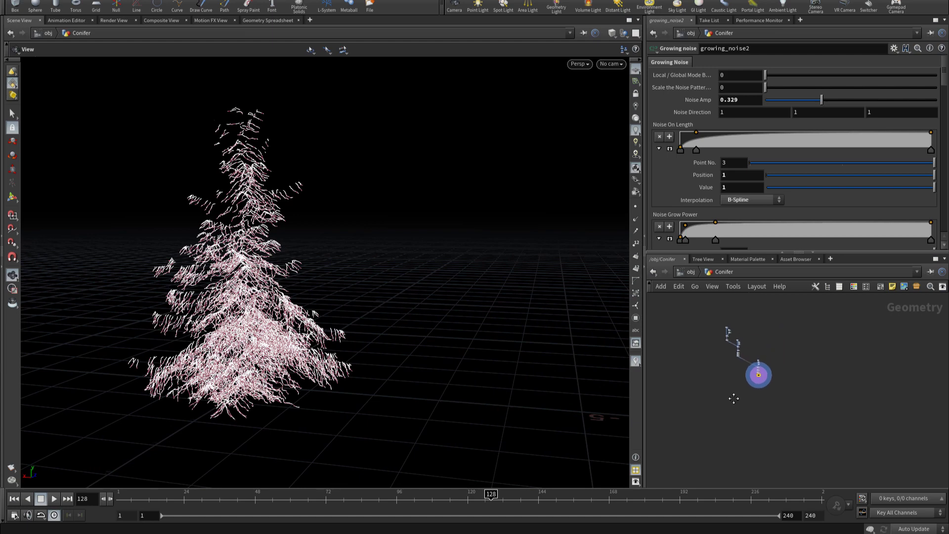
{"action": "scroll", "coordinate": [737, 365], "scroll_direction": "up", "scroll_amount": 5}
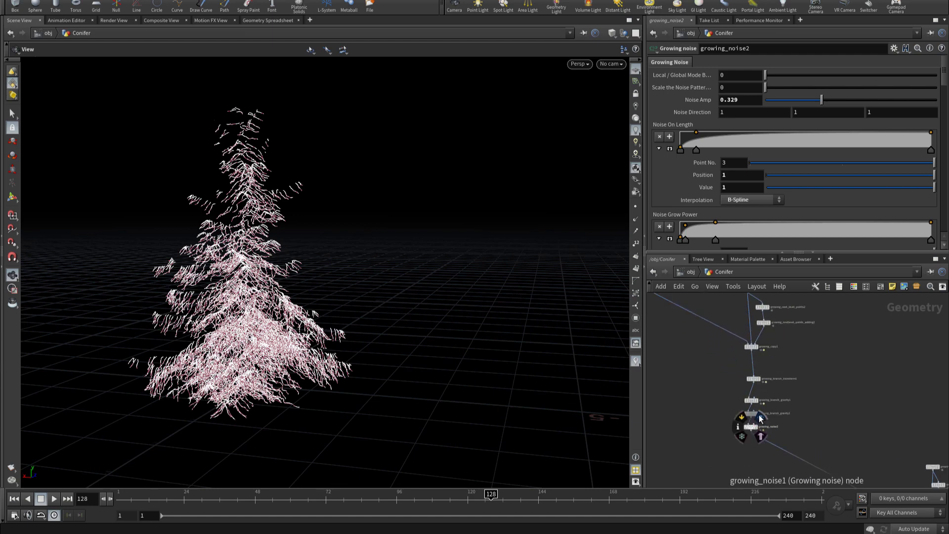
{"action": "left_click", "coordinate": [756, 426]}
{"action": "left_click_drag", "start_coordinate": [230, 275], "coordinate": [336, 298]}
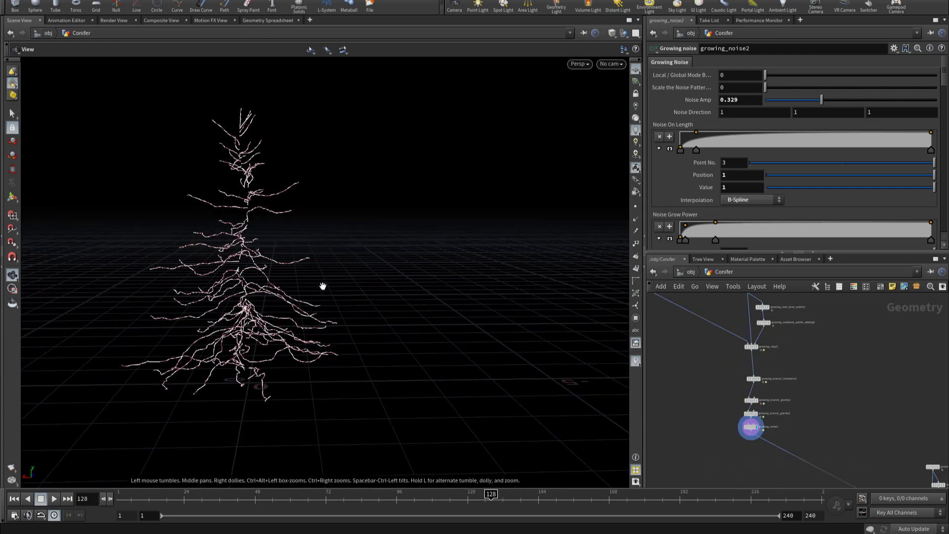
{"action": "scroll", "coordinate": [808, 389], "scroll_direction": "down", "scroll_amount": 3}
{"action": "scroll", "coordinate": [806, 391], "scroll_direction": "up", "scroll_amount": 3}
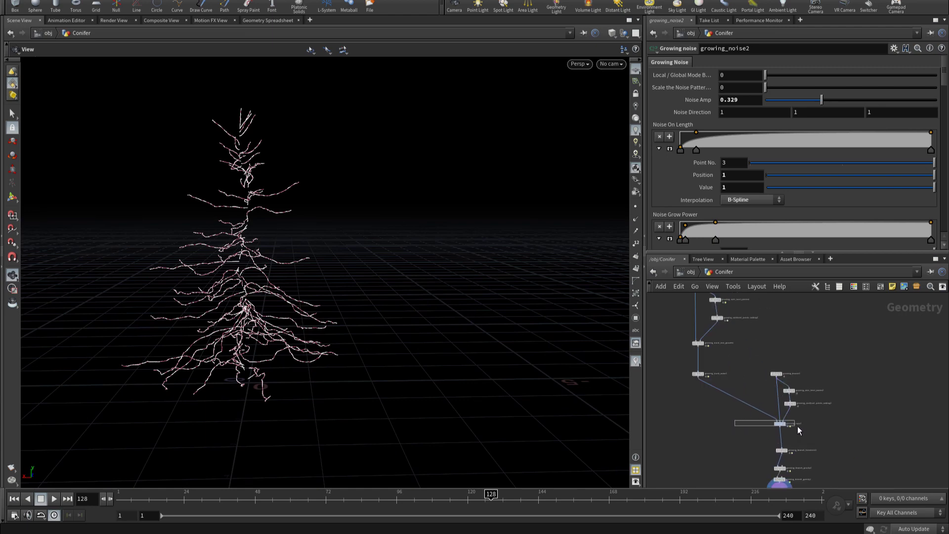
Step: Select the growing_copy1 node to bring up its density controller settings
{"action": "left_click_drag", "start_coordinate": [797, 426], "coordinate": [798, 425]}
{"action": "scroll", "coordinate": [684, 91], "scroll_direction": "up", "scroll_amount": 4}
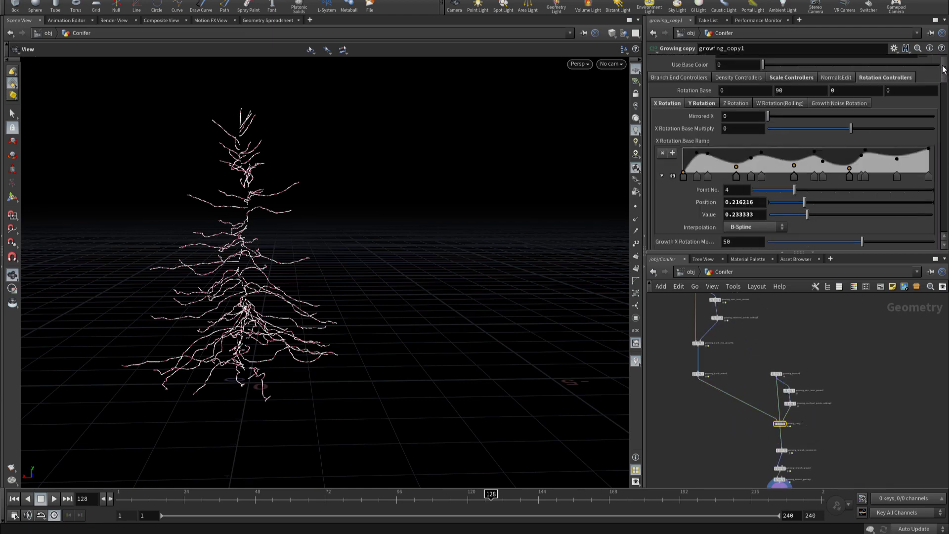
{"action": "scroll", "coordinate": [684, 91], "scroll_direction": "up", "scroll_amount": 1}
Step: In growing_copy1's Density Controllers, delete the extra Density Ramp keys
{"action": "left_click", "coordinate": [680, 87]}
{"action": "left_click", "coordinate": [740, 87]}
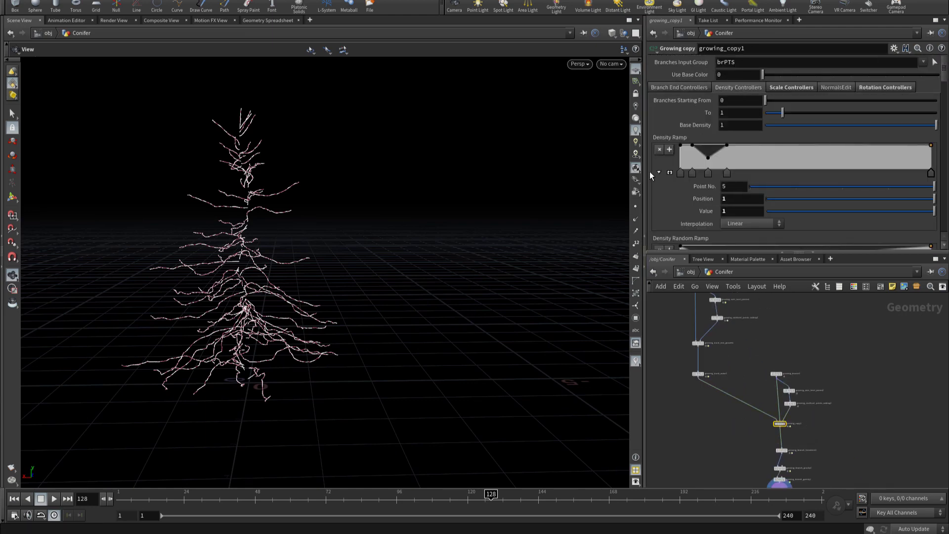
{"action": "left_click", "coordinate": [693, 176]}
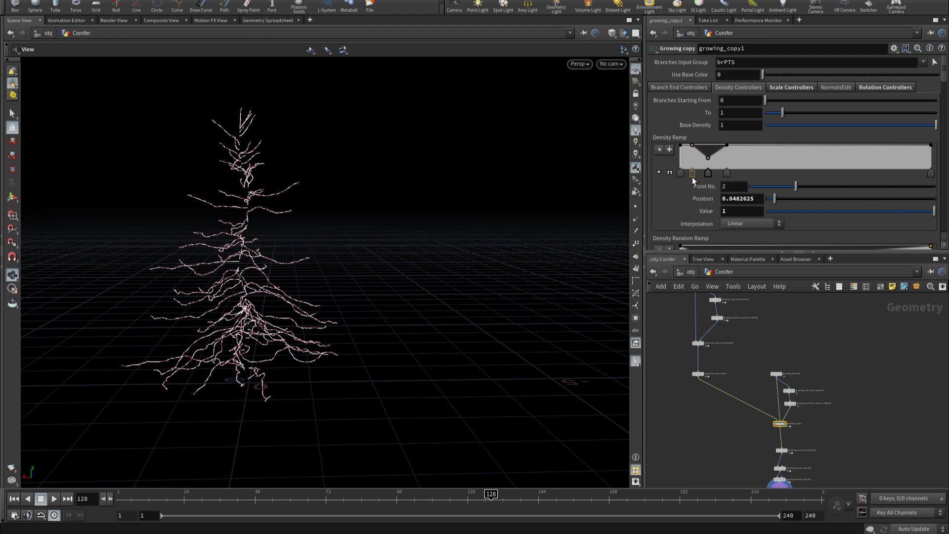
{"action": "key", "text": "Delete"}
{"action": "key", "text": "Delete"}
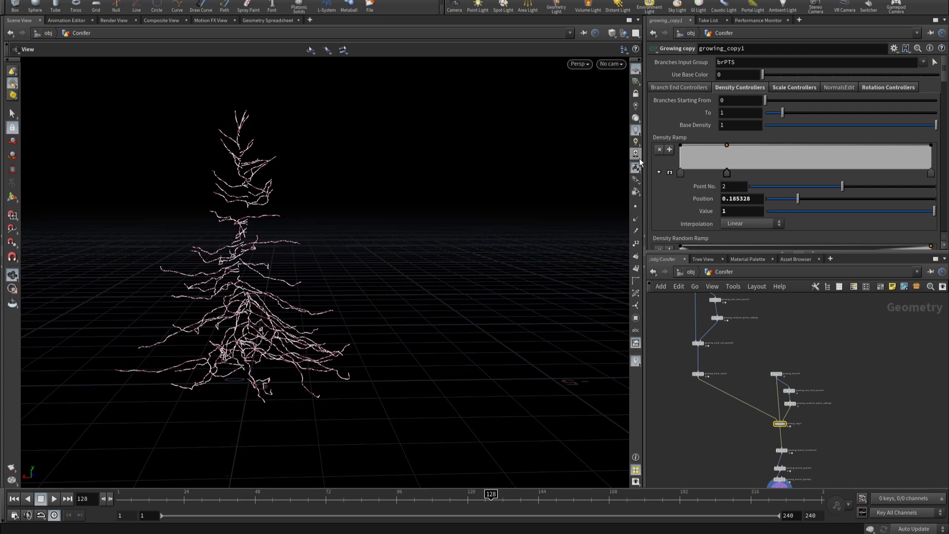
Step: Set the first Density Ramp key to about 0.229 and move the middle key to position 0.6
{"action": "left_click", "coordinate": [681, 173]}
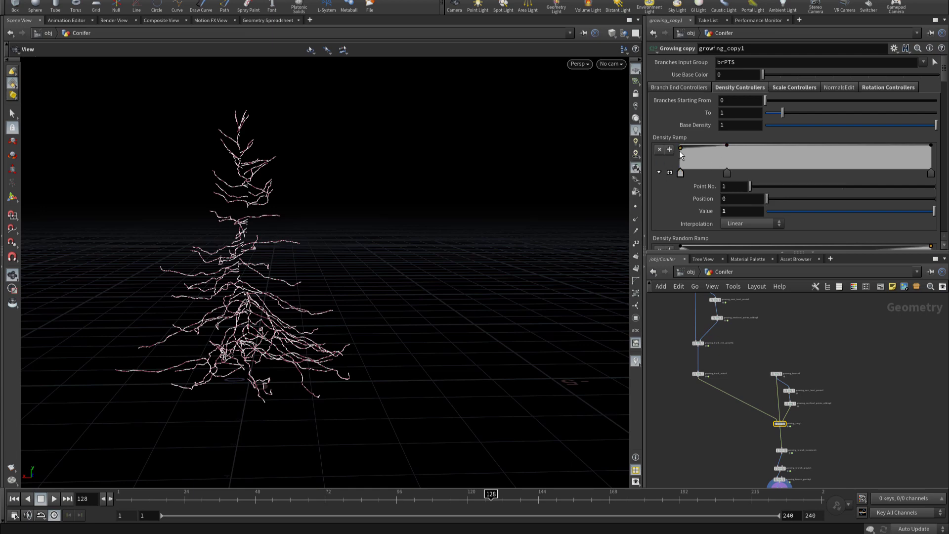
{"action": "left_click_drag", "start_coordinate": [679, 150], "coordinate": [669, 175]}
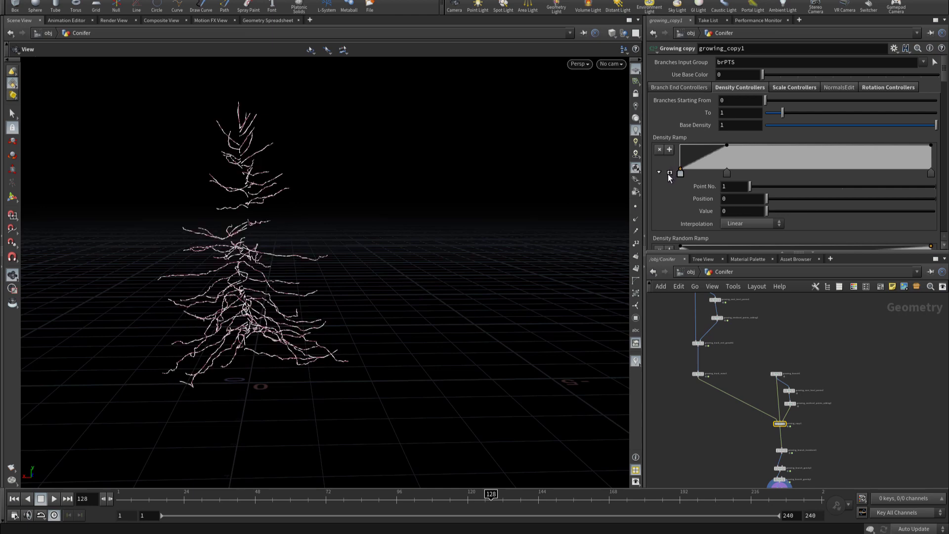
{"action": "mouse_move", "coordinate": [168, 352]}
{"action": "left_mouse_down"}
{"action": "mouse_move", "coordinate": [221, 310]}
{"action": "mouse_move", "coordinate": [290, 296]}
{"action": "mouse_move", "coordinate": [263, 336]}
{"action": "mouse_move", "coordinate": [147, 344]}
{"action": "mouse_move", "coordinate": [163, 342]}
{"action": "left_mouse_up"}
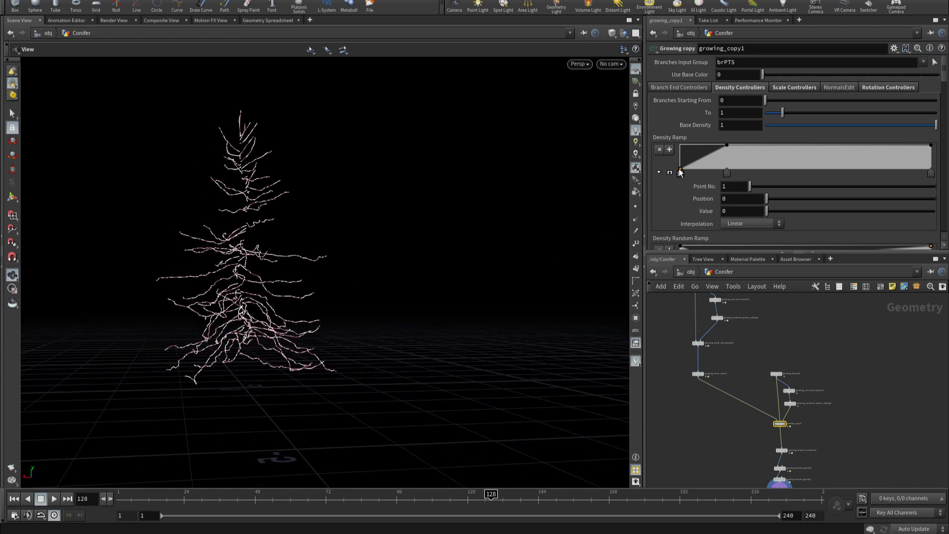
{"action": "left_click_drag", "start_coordinate": [680, 172], "coordinate": [677, 164]}
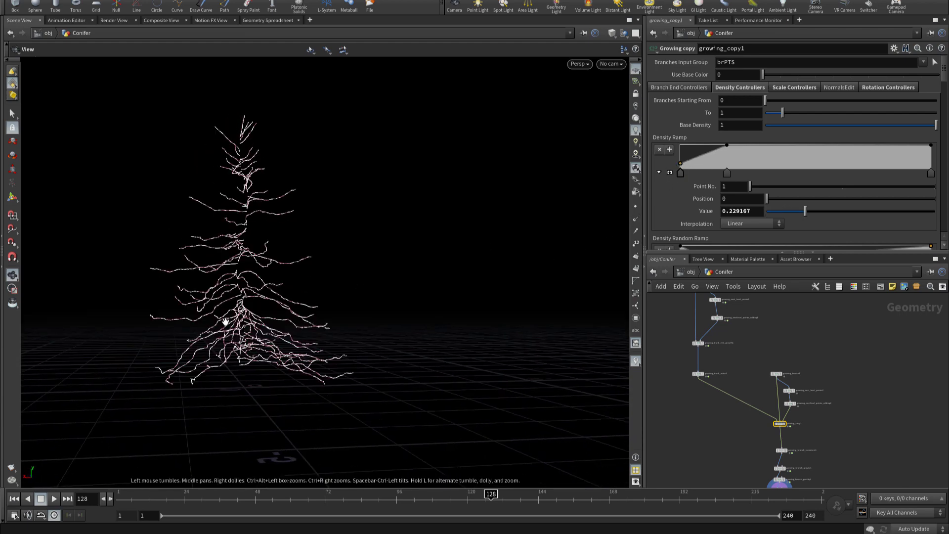
{"action": "right_click_drag", "start_coordinate": [225, 323], "coordinate": [161, 320]}
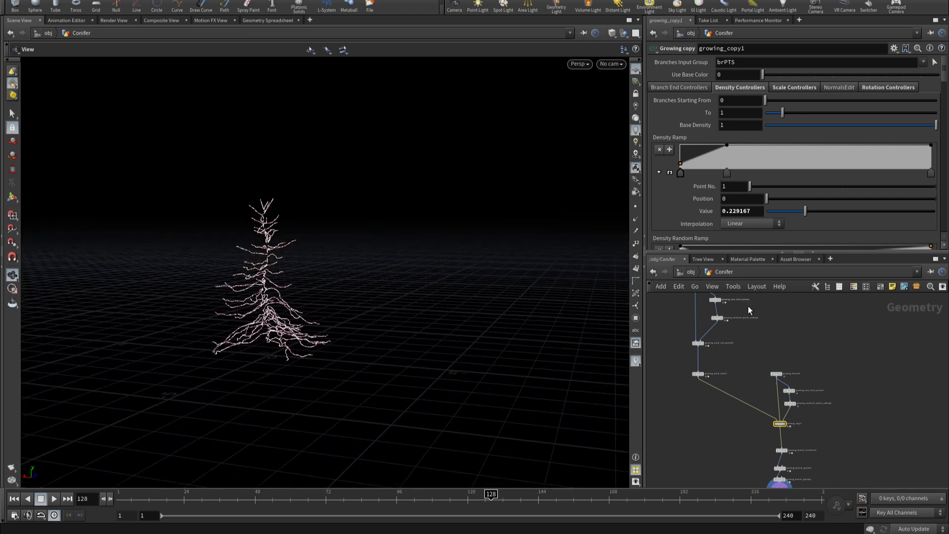
{"action": "scroll", "coordinate": [786, 326], "scroll_direction": "up", "scroll_amount": 3}
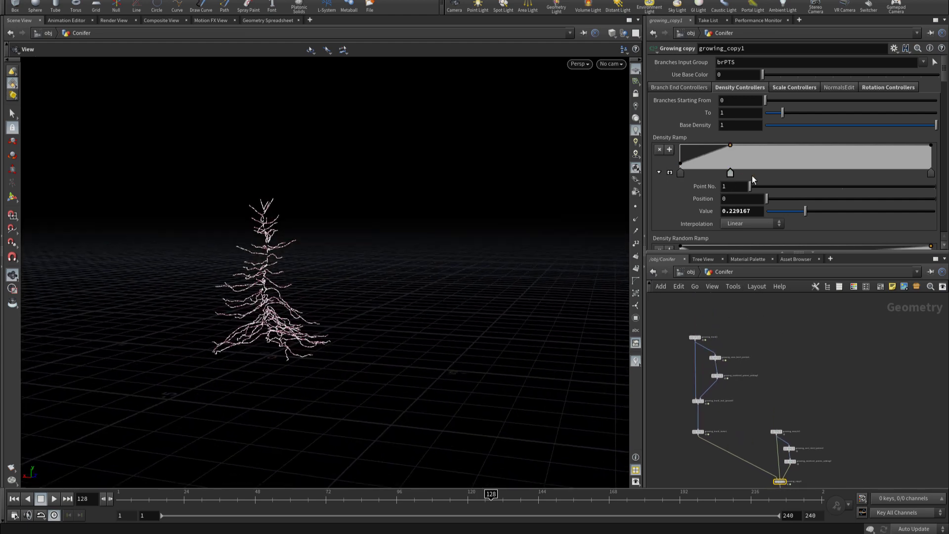
{"action": "left_click_drag", "start_coordinate": [752, 176], "coordinate": [830, 171]}
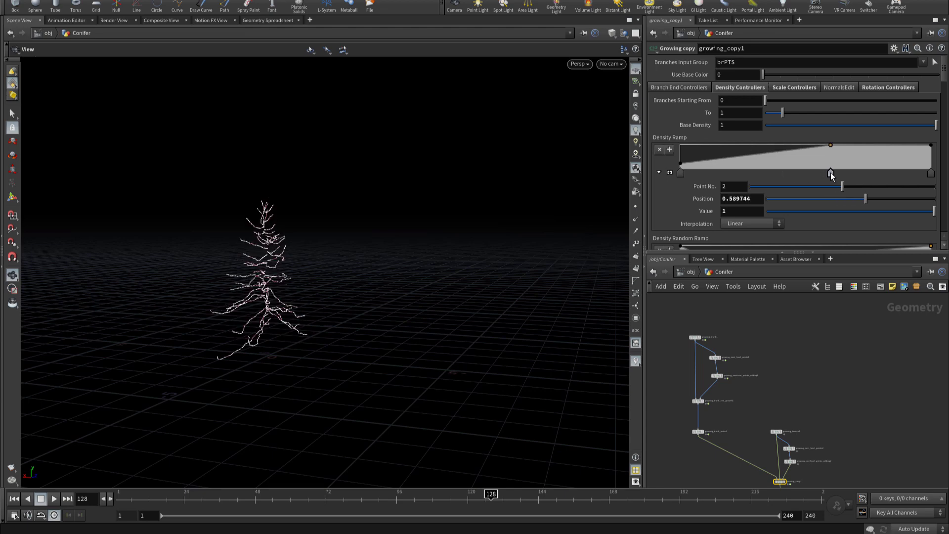
{"action": "left_click_drag", "start_coordinate": [248, 350], "coordinate": [394, 321]}
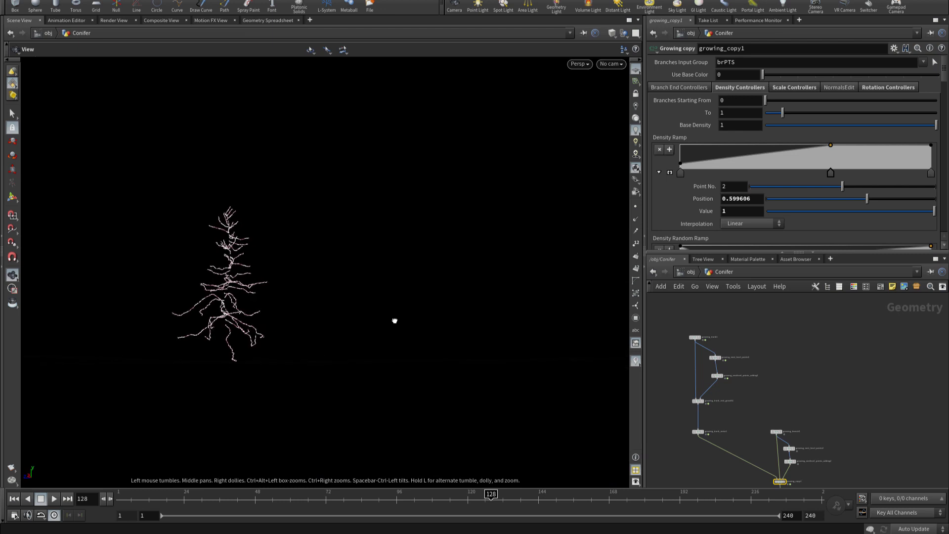
{"action": "scroll", "coordinate": [801, 392], "scroll_direction": "up", "scroll_amount": 2}
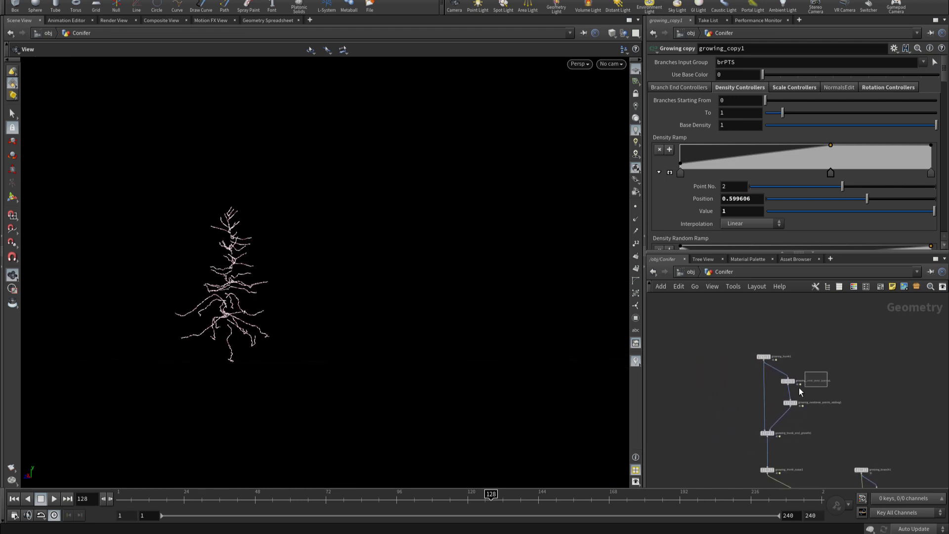
{"action": "left_click", "coordinate": [788, 381]}
{"action": "left_click", "coordinate": [737, 157]}
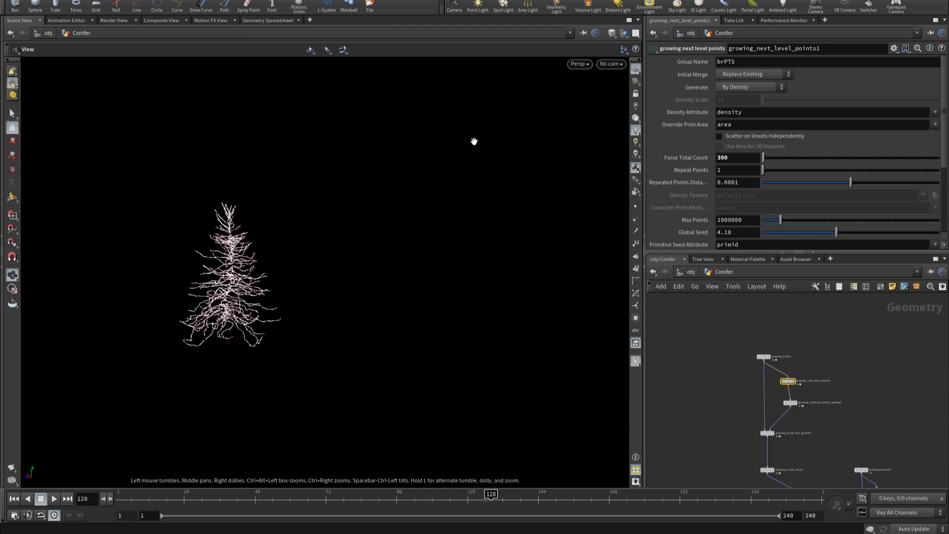
{"action": "mouse_move", "coordinate": [388, 220]}
{"action": "left_mouse_down"}
{"action": "mouse_move", "coordinate": [351, 268]}
{"action": "mouse_move", "coordinate": [428, 259]}
{"action": "mouse_move", "coordinate": [304, 295]}
{"action": "mouse_move", "coordinate": [336, 306]}
{"action": "left_mouse_up"}
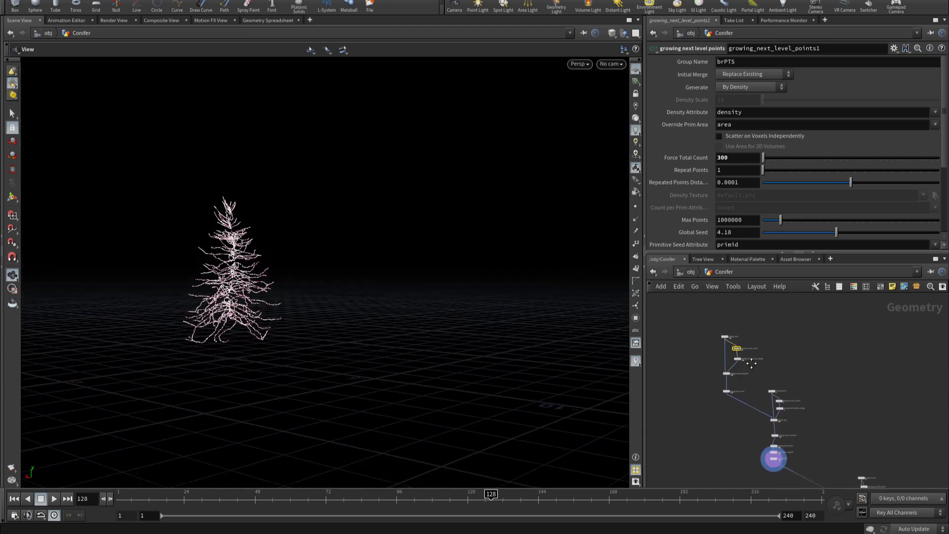
{"action": "left_click", "coordinate": [752, 383]}
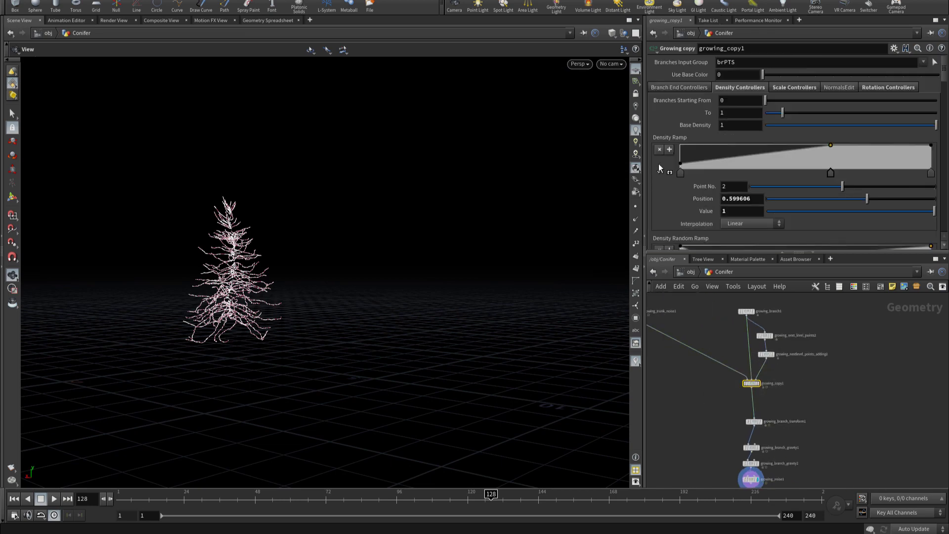
Step: Add a Density Ramp key near 0.06 and raise it to 0.6875, checking the growth playback
{"action": "left_click", "coordinate": [695, 157]}
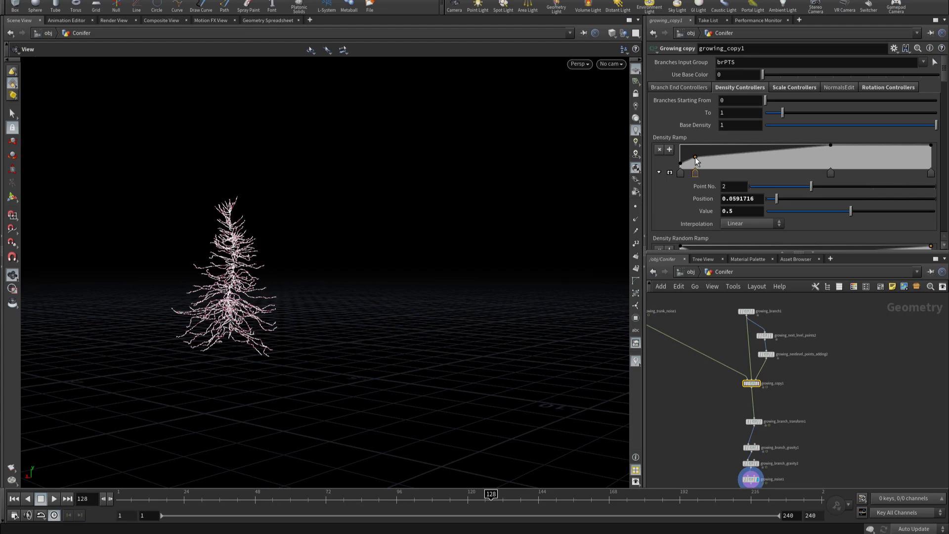
{"action": "mouse_move", "coordinate": [271, 265]}
{"action": "left_mouse_down"}
{"action": "mouse_move", "coordinate": [442, 261]}
{"action": "mouse_move", "coordinate": [271, 272]}
{"action": "mouse_move", "coordinate": [171, 264]}
{"action": "mouse_move", "coordinate": [375, 292]}
{"action": "mouse_move", "coordinate": [273, 304]}
{"action": "mouse_move", "coordinate": [423, 279]}
{"action": "mouse_move", "coordinate": [468, 297]}
{"action": "mouse_move", "coordinate": [415, 310]}
{"action": "mouse_move", "coordinate": [496, 303]}
{"action": "mouse_move", "coordinate": [343, 375]}
{"action": "left_mouse_up"}
{"action": "left_click", "coordinate": [216, 496]}
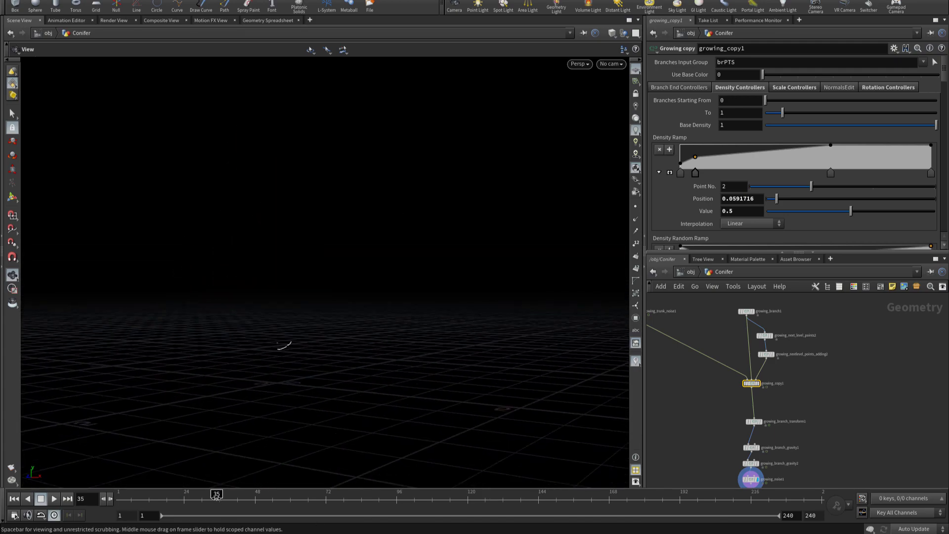
{"action": "mouse_move", "coordinate": [249, 497]}
{"action": "left_mouse_down"}
{"action": "mouse_move", "coordinate": [473, 491]}
{"action": "mouse_move", "coordinate": [611, 504]}
{"action": "left_mouse_up"}
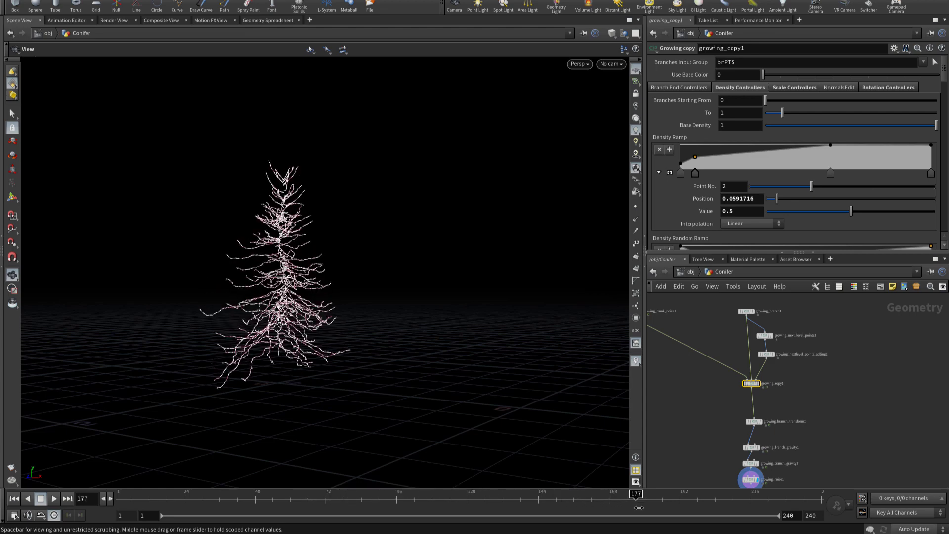
{"action": "mouse_move", "coordinate": [350, 506]}
{"action": "left_mouse_down"}
{"action": "mouse_move", "coordinate": [270, 498]}
{"action": "mouse_move", "coordinate": [322, 498]}
{"action": "left_mouse_up"}
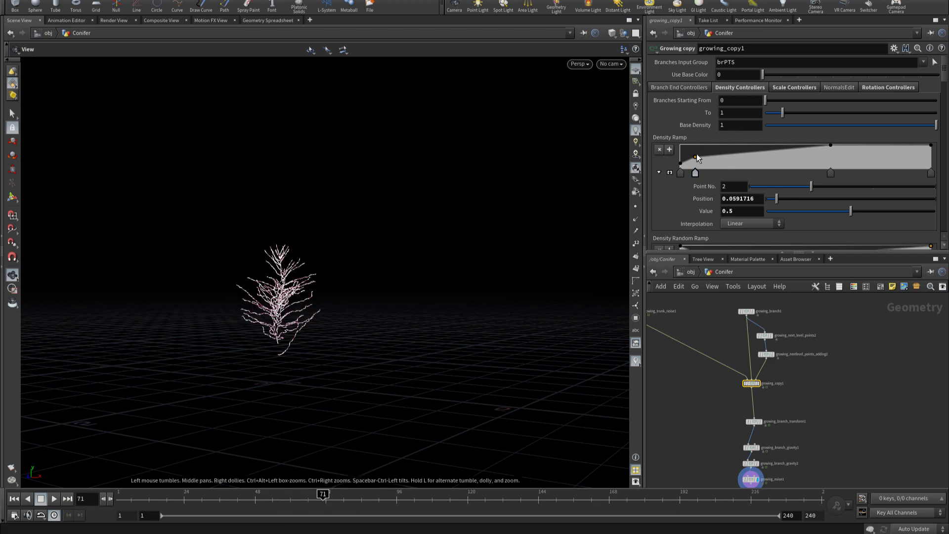
{"action": "left_click_drag", "start_coordinate": [696, 155], "coordinate": [696, 153]}
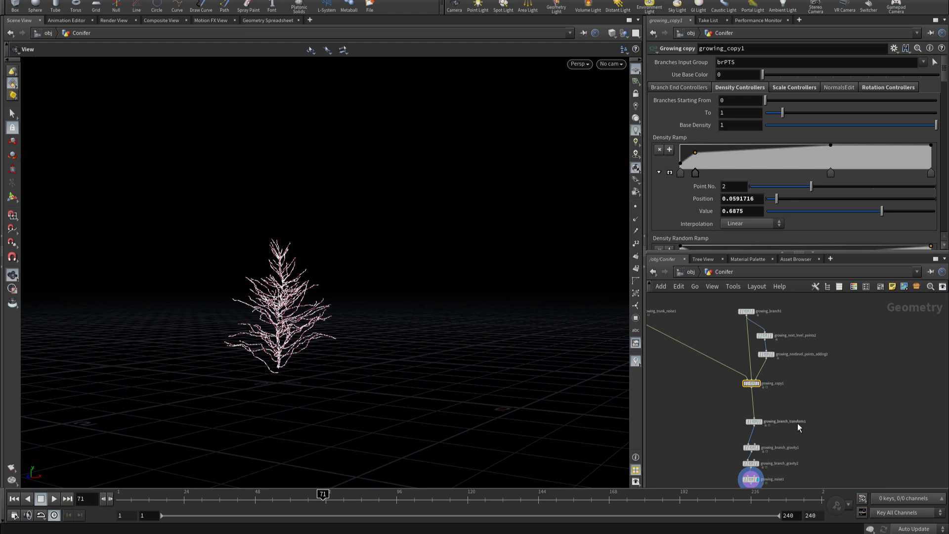
Step: Lower growing_next_level_points1's Force Total Count to 200 and replay the growth
{"action": "left_click_drag", "start_coordinate": [688, 403], "coordinate": [784, 470]}
{"action": "left_click_drag", "start_coordinate": [812, 396], "coordinate": [785, 430]}
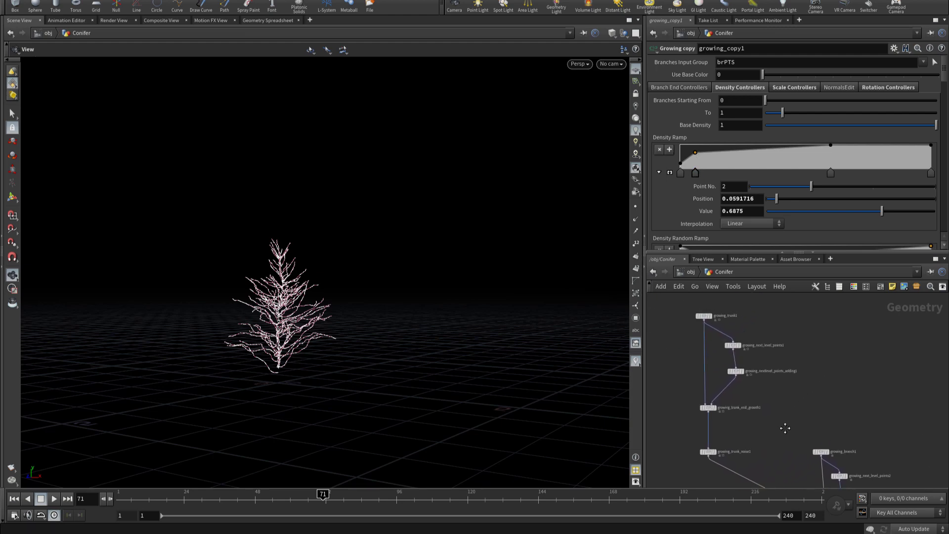
{"action": "left_click_drag", "start_coordinate": [724, 363], "coordinate": [725, 363]}
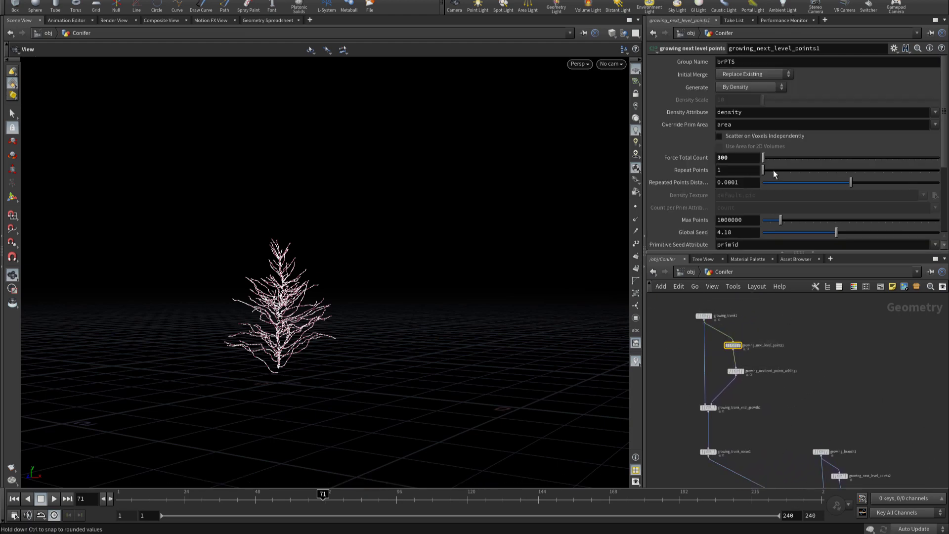
{"action": "left_click", "coordinate": [743, 159]}
{"action": "type", "text": "200"}
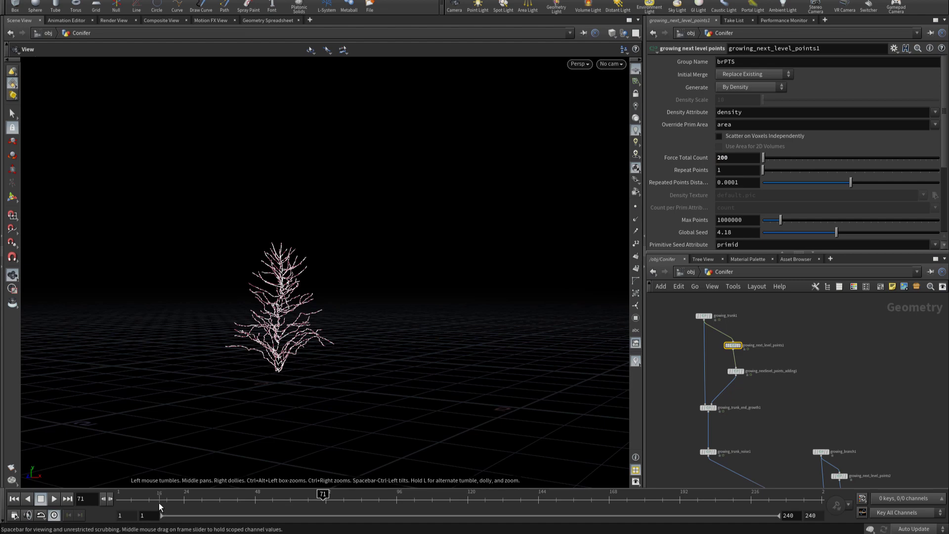
{"action": "left_click", "coordinate": [154, 500]}
{"action": "mouse_move", "coordinate": [164, 506]}
{"action": "left_mouse_down"}
{"action": "mouse_move", "coordinate": [421, 473]}
{"action": "mouse_move", "coordinate": [651, 475]}
{"action": "left_mouse_up"}
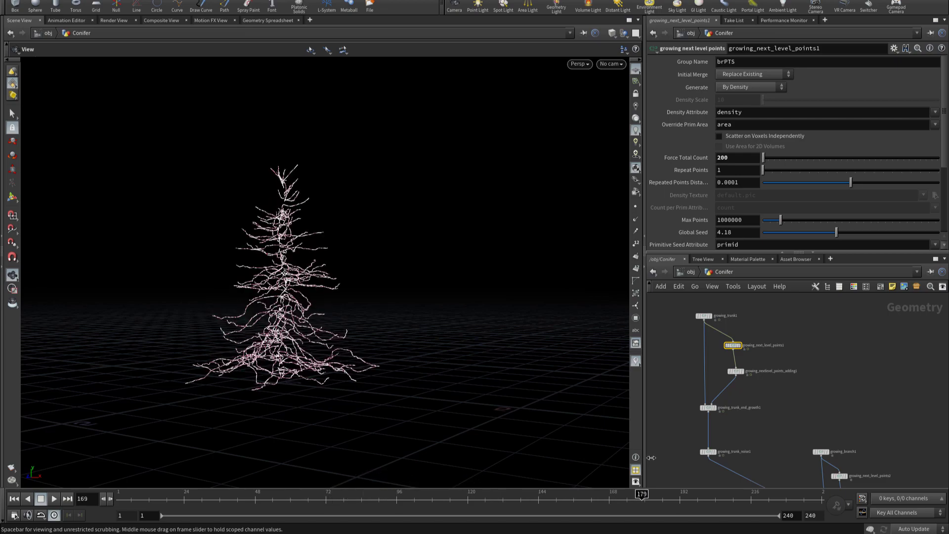
{"action": "mouse_move", "coordinate": [310, 332]}
{"action": "left_mouse_down"}
{"action": "mouse_move", "coordinate": [246, 318]}
{"action": "mouse_move", "coordinate": [261, 328]}
{"action": "mouse_move", "coordinate": [100, 343]}
{"action": "mouse_move", "coordinate": [279, 342]}
{"action": "mouse_move", "coordinate": [417, 318]}
{"action": "left_mouse_up"}
Step: Save the scene as Conifer-002.hip
{"action": "scroll", "coordinate": [734, 402], "scroll_direction": "down", "scroll_amount": 3}
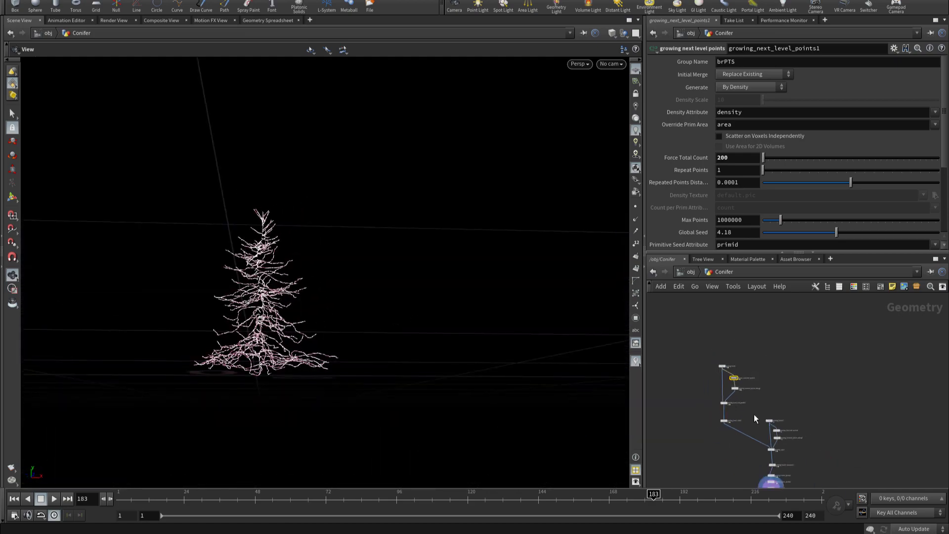
{"action": "scroll", "coordinate": [754, 414], "scroll_direction": "down", "scroll_amount": 3}
{"action": "scroll", "coordinate": [741, 388], "scroll_direction": "up", "scroll_amount": 3}
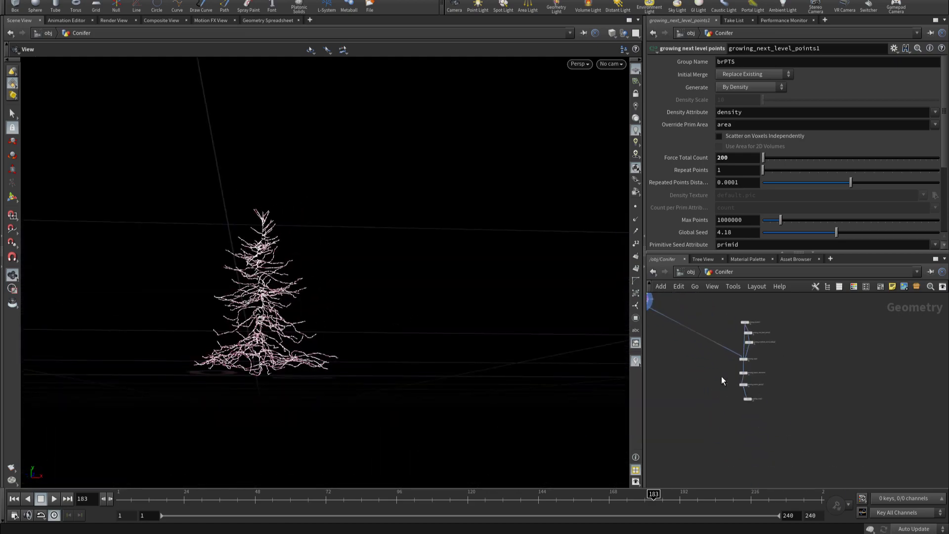
{"action": "key", "text": "ctrl+s"}
{"action": "scroll", "coordinate": [724, 417], "scroll_direction": "up", "scroll_amount": 2}
{"action": "scroll", "coordinate": [732, 410], "scroll_direction": "up", "scroll_amount": 2}
{"action": "scroll", "coordinate": [744, 403], "scroll_direction": "up", "scroll_amount": 2}
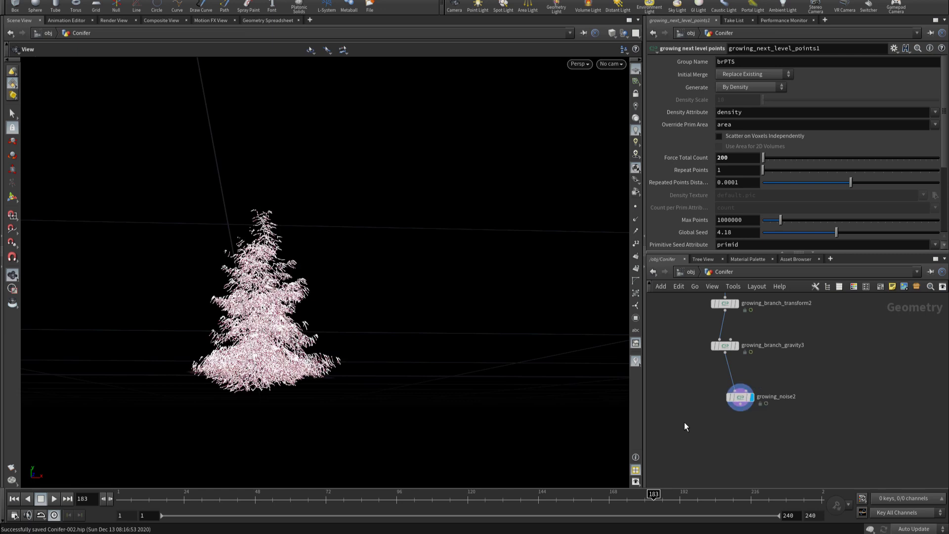
Step: Orbit and zoom the viewport to inspect the conifer over the ground grid
{"action": "mouse_move", "coordinate": [138, 446]}
{"action": "left_mouse_down"}
{"action": "mouse_move", "coordinate": [324, 324]}
{"action": "mouse_move", "coordinate": [482, 335]}
{"action": "mouse_move", "coordinate": [561, 361]}
{"action": "mouse_move", "coordinate": [542, 455]}
{"action": "mouse_move", "coordinate": [455, 455]}
{"action": "mouse_move", "coordinate": [565, 420]}
{"action": "mouse_move", "coordinate": [525, 381]}
{"action": "mouse_move", "coordinate": [369, 373]}
{"action": "mouse_move", "coordinate": [401, 434]}
{"action": "mouse_move", "coordinate": [544, 420]}
{"action": "mouse_move", "coordinate": [290, 276]}
{"action": "mouse_move", "coordinate": [84, 254]}
{"action": "mouse_move", "coordinate": [4, 228]}
{"action": "mouse_move", "coordinate": [170, 263]}
{"action": "mouse_move", "coordinate": [143, 244]}
{"action": "mouse_move", "coordinate": [625, 392]}
{"action": "left_mouse_up"}
{"action": "scroll", "coordinate": [144, 243], "scroll_direction": "up", "scroll_amount": 5}
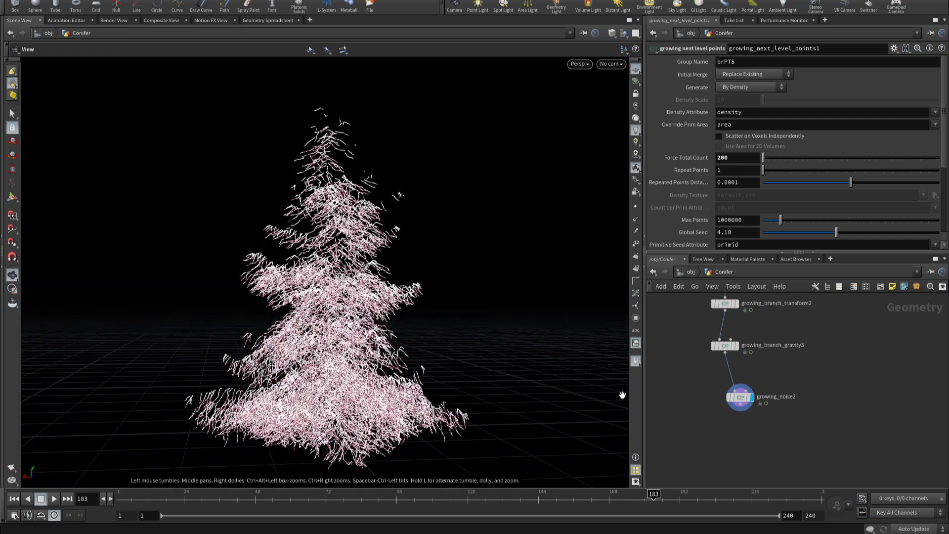
{"action": "scroll", "coordinate": [665, 416], "scroll_direction": "down", "scroll_amount": 5}
{"action": "middle_click_drag", "start_coordinate": [665, 417], "coordinate": [769, 450]}
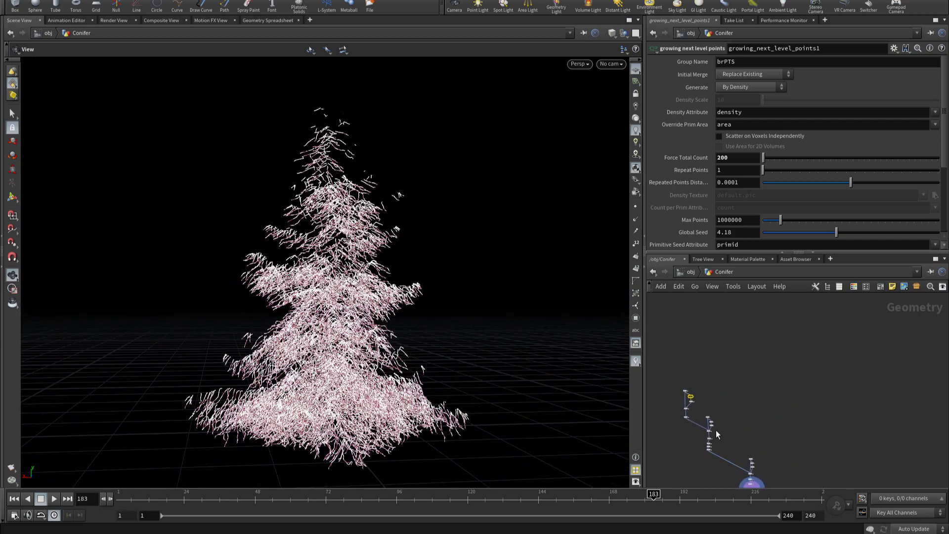
{"action": "scroll", "coordinate": [716, 430], "scroll_direction": "up", "scroll_amount": 5}
Step: Set growing_next_level_points2's Force Total Count to 130
{"action": "left_click", "coordinate": [662, 429]}
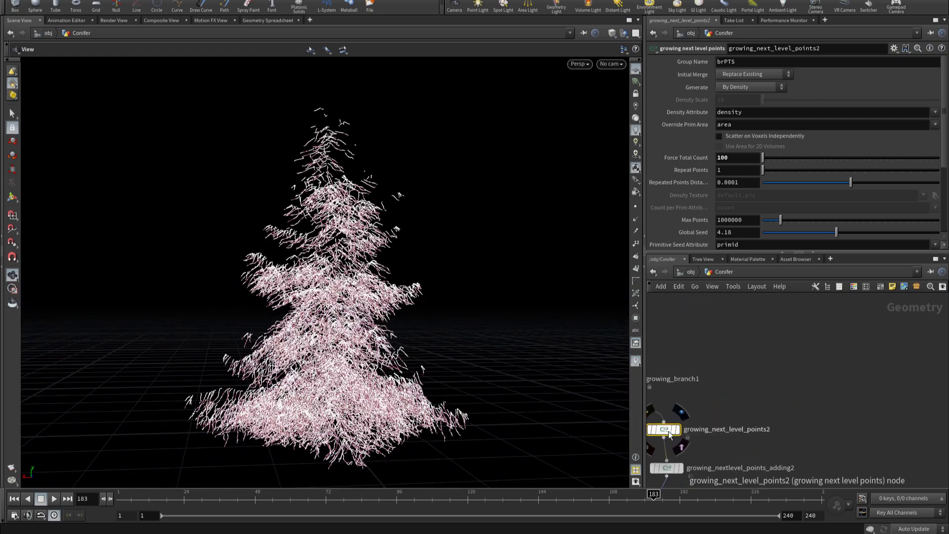
{"action": "left_click", "coordinate": [736, 158]}
{"action": "type", "text": "1"}
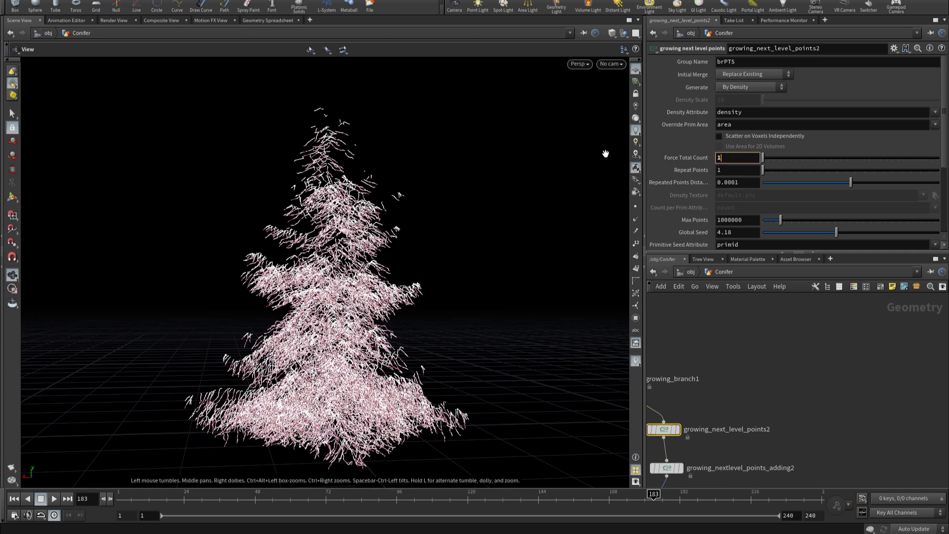
{"action": "type", "text": "30"}
{"action": "key", "text": "Return"}
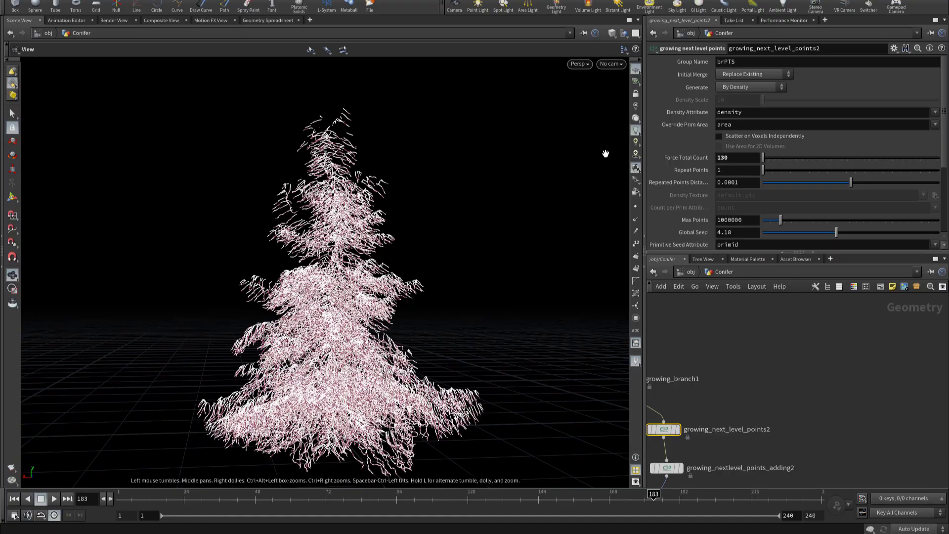
Step: Orbit and zoom around the denser conifer and the node chain to review the result
{"action": "mouse_move", "coordinate": [592, 157]}
{"action": "left_mouse_down"}
{"action": "mouse_move", "coordinate": [453, 253]}
{"action": "mouse_move", "coordinate": [557, 214]}
{"action": "mouse_move", "coordinate": [419, 346]}
{"action": "left_mouse_up"}
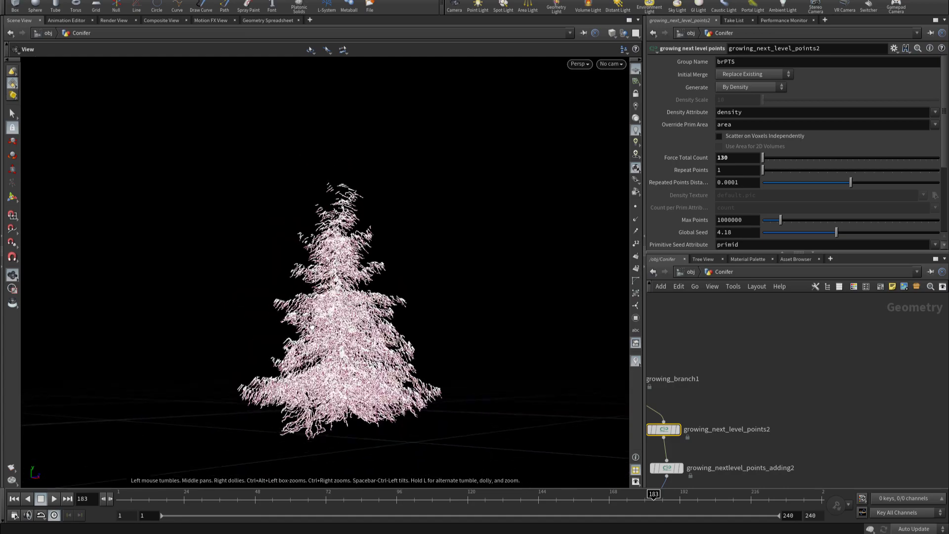
{"action": "mouse_move", "coordinate": [313, 328]}
{"action": "left_mouse_down"}
{"action": "mouse_move", "coordinate": [459, 341]}
{"action": "mouse_move", "coordinate": [449, 394]}
{"action": "mouse_move", "coordinate": [322, 340]}
{"action": "mouse_move", "coordinate": [538, 327]}
{"action": "left_mouse_up"}
{"action": "scroll", "coordinate": [769, 372], "scroll_direction": "down", "scroll_amount": 5}
{"action": "scroll", "coordinate": [768, 374], "scroll_direction": "up", "scroll_amount": 2}
{"action": "scroll", "coordinate": [767, 374], "scroll_direction": "down", "scroll_amount": 2}
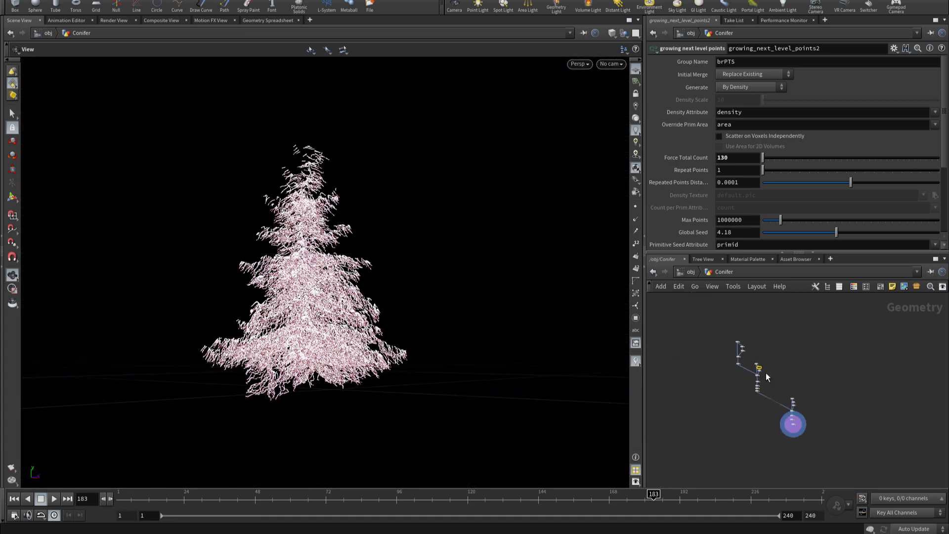
{"action": "middle_click_drag", "start_coordinate": [766, 373], "coordinate": [719, 347]}
{"action": "mouse_move", "coordinate": [214, 299]}
{"action": "left_mouse_down"}
{"action": "mouse_move", "coordinate": [257, 306]}
{"action": "mouse_move", "coordinate": [296, 257]}
{"action": "mouse_move", "coordinate": [282, 287]}
{"action": "left_mouse_up"}
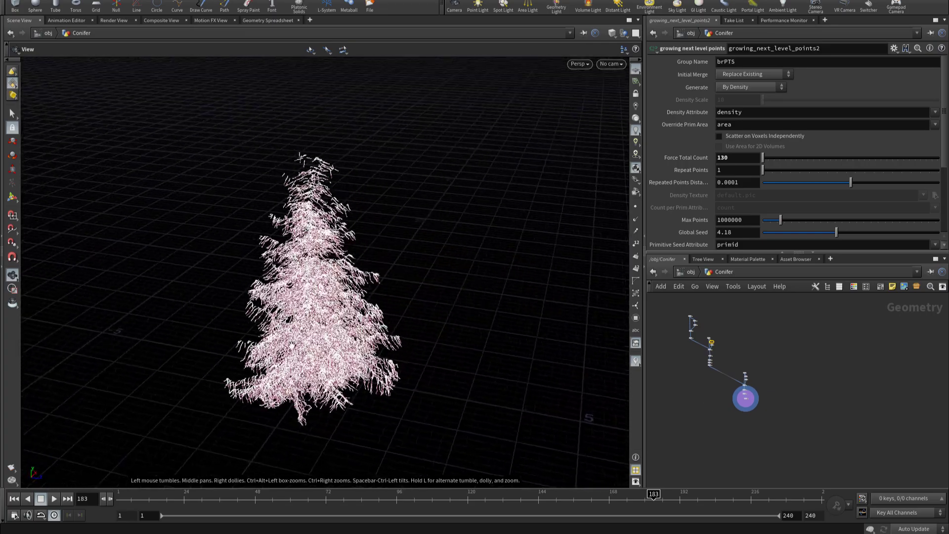
{"action": "mouse_move", "coordinate": [292, 345]}
{"action": "left_mouse_down"}
{"action": "mouse_move", "coordinate": [312, 305]}
{"action": "mouse_move", "coordinate": [346, 296]}
{"action": "left_mouse_up"}
{"action": "scroll", "coordinate": [749, 403], "scroll_direction": "down", "scroll_amount": 2}
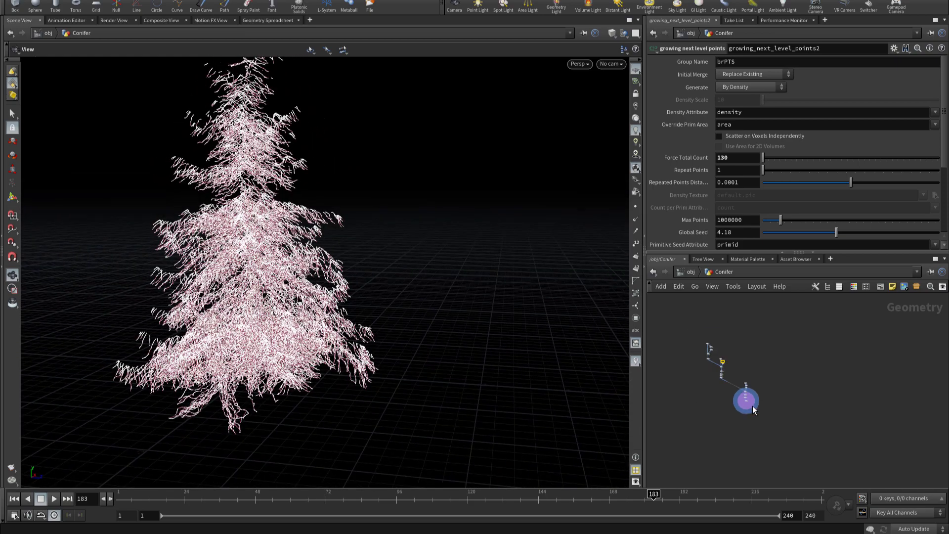
{"action": "scroll", "coordinate": [744, 401], "scroll_direction": "up", "scroll_amount": 2}
{"action": "scroll", "coordinate": [744, 400], "scroll_direction": "up", "scroll_amount": 2}
{"action": "scroll", "coordinate": [714, 384], "scroll_direction": "up", "scroll_amount": 2}
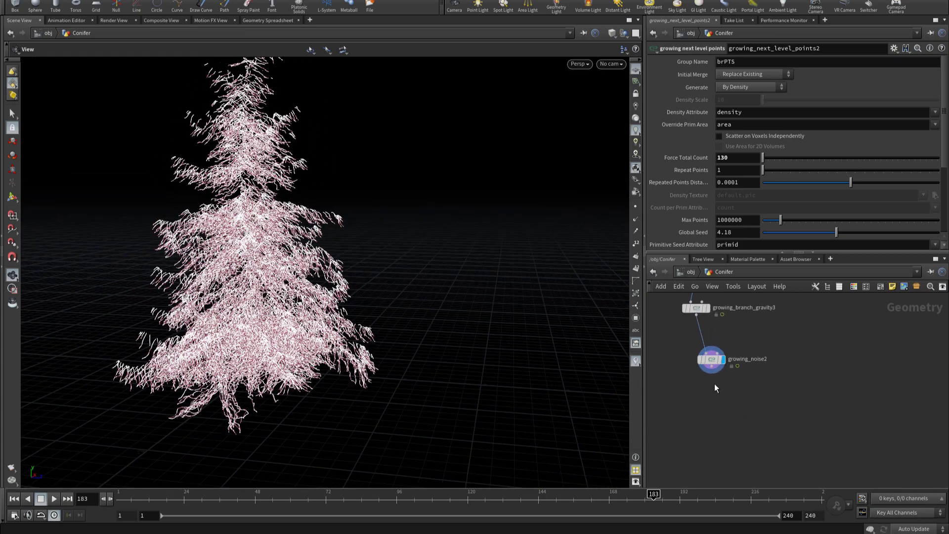
Step: Add a growing_instance_points1 node wired below growing_noise2
{"action": "left_click", "coordinate": [713, 372]}
{"action": "scroll", "coordinate": [741, 401], "scroll_direction": "down", "scroll_amount": 3}
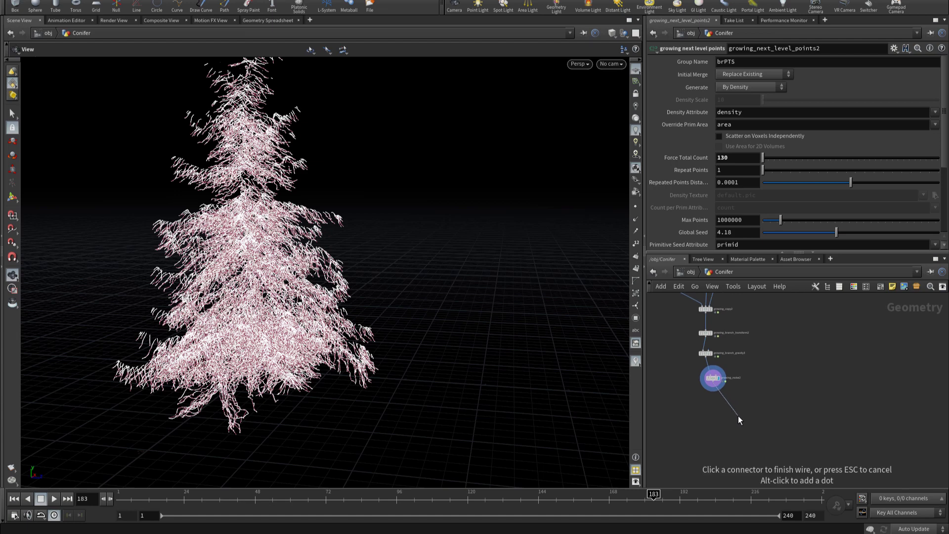
{"action": "key", "text": "Tab"}
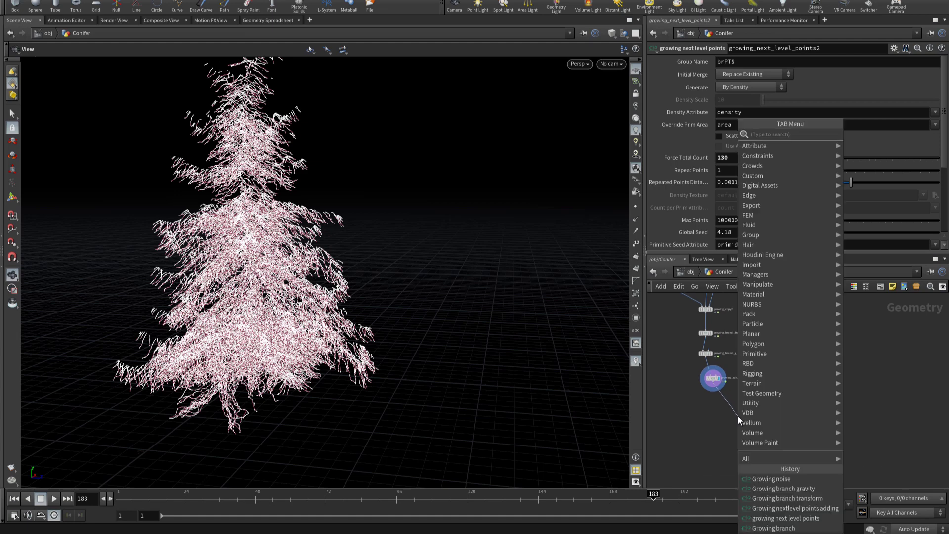
{"action": "type", "text": "ins"}
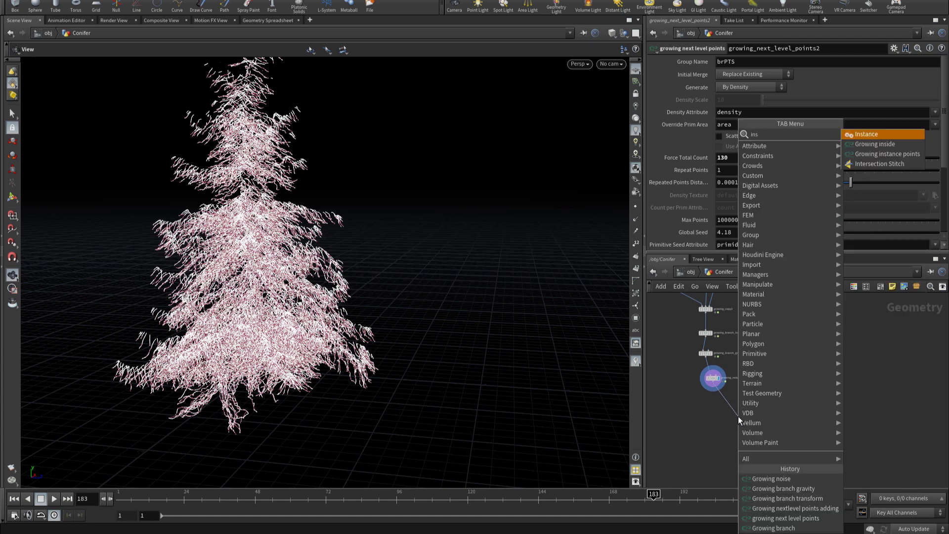
{"action": "key", "text": "Down"}
{"action": "key", "text": "Return"}
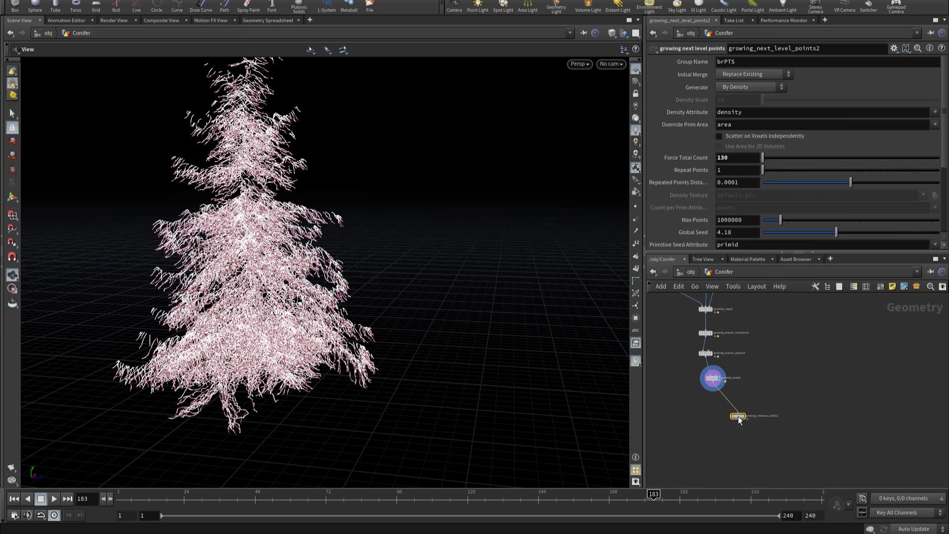
{"action": "scroll", "coordinate": [739, 416], "scroll_direction": "down", "scroll_amount": 3}
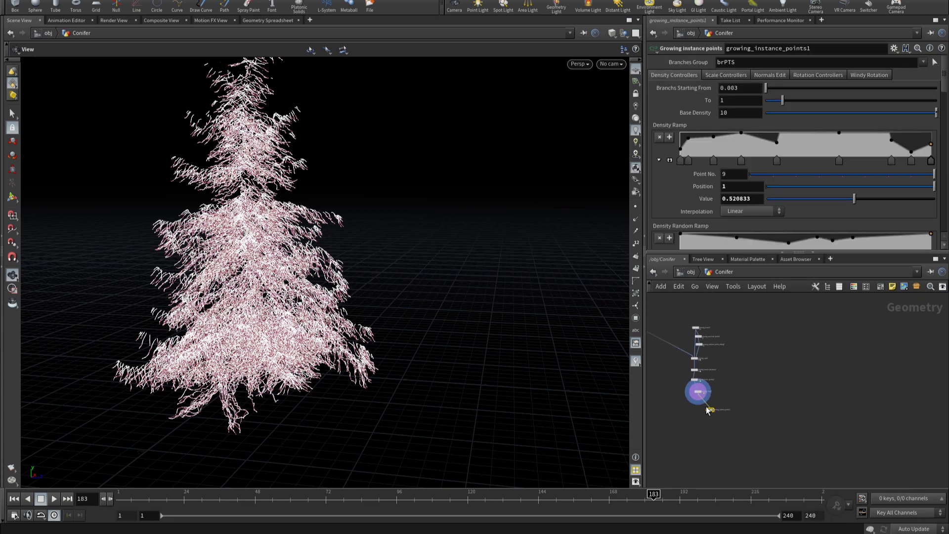
{"action": "left_click_drag", "start_coordinate": [710, 413], "coordinate": [758, 426]}
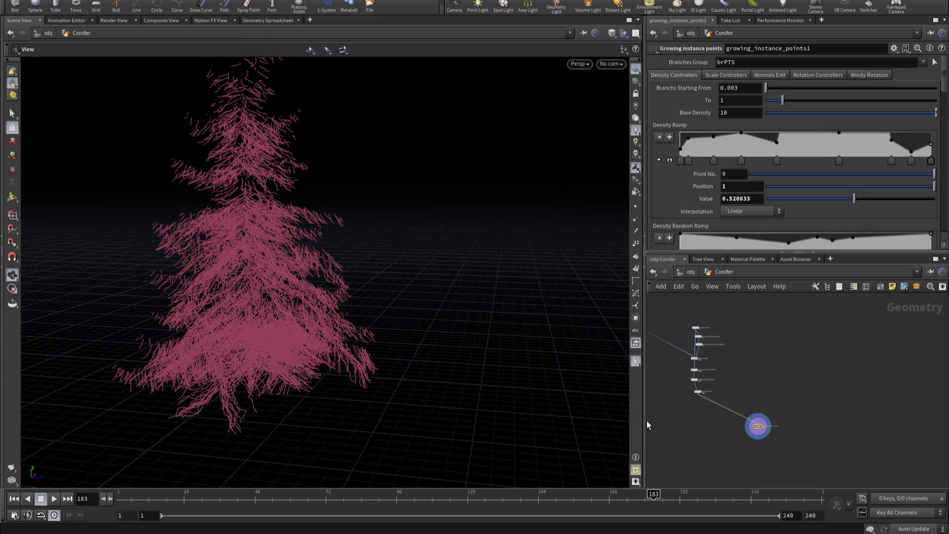
Step: Inspect growing_instance_points1's stats, display branch points, and frame the growing_branch2 node chain
{"action": "scroll", "coordinate": [763, 434], "scroll_direction": "up", "scroll_amount": 5}
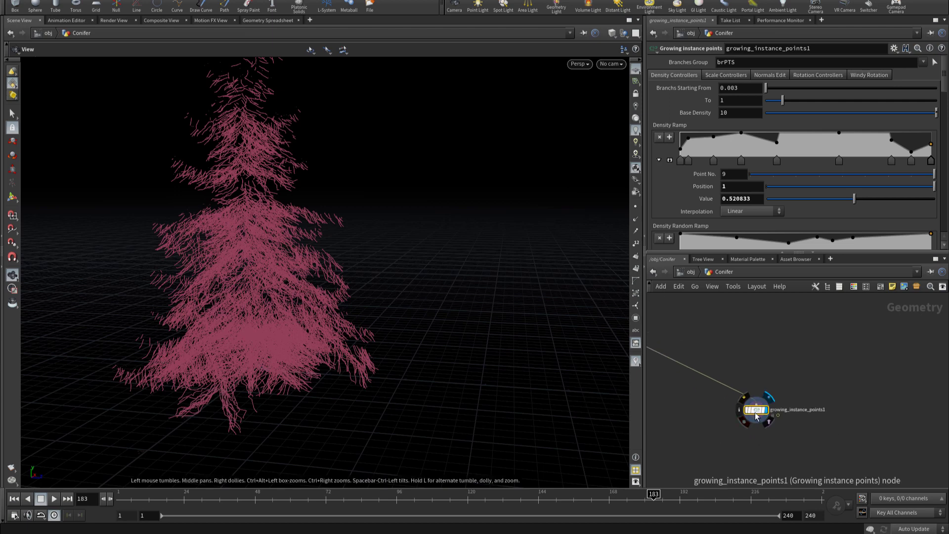
{"action": "middle_click", "coordinate": [755, 415]}
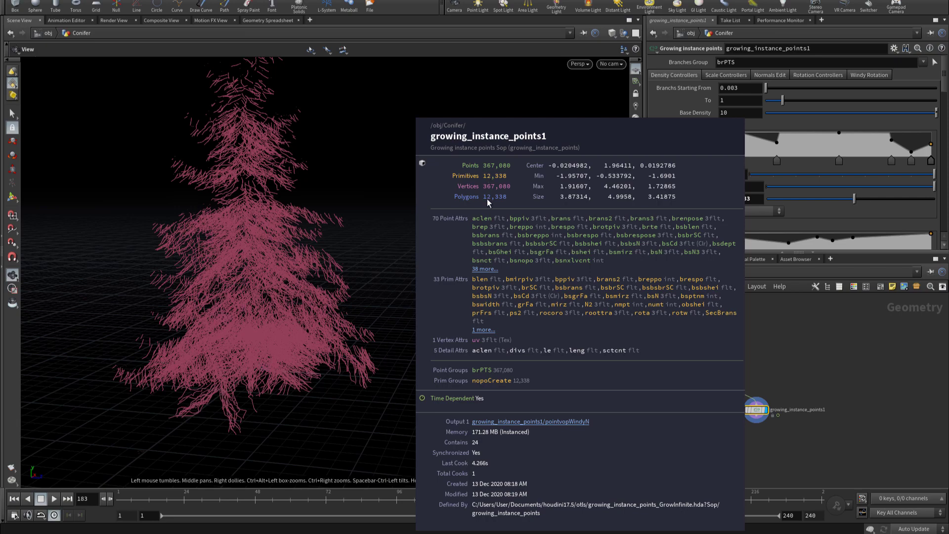
{"action": "mouse_move", "coordinate": [195, 216]}
{"action": "left_mouse_down"}
{"action": "mouse_move", "coordinate": [261, 217]}
{"action": "mouse_move", "coordinate": [184, 163]}
{"action": "left_mouse_up"}
{"action": "right_click_drag", "start_coordinate": [184, 163], "coordinate": [694, 186]}
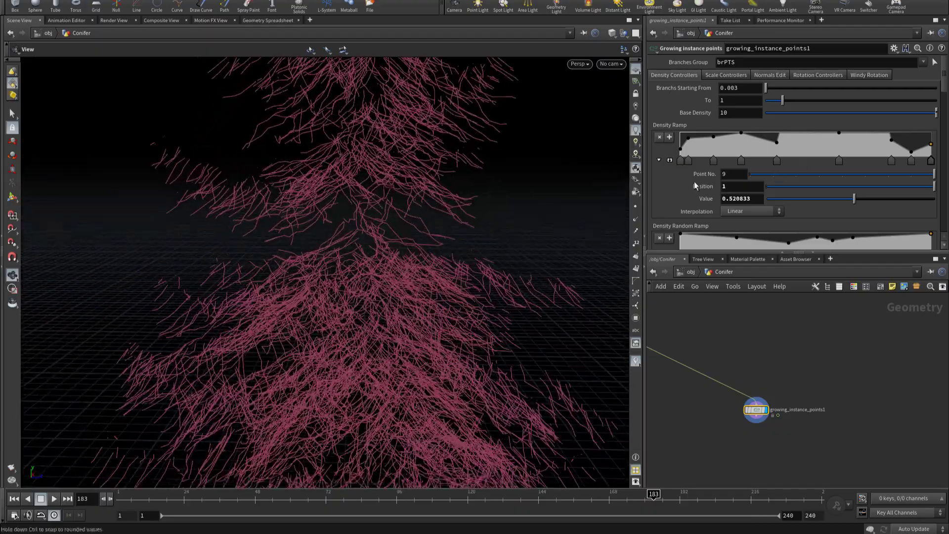
{"action": "left_click", "coordinate": [636, 206]}
{"action": "right_click_drag", "start_coordinate": [134, 136], "coordinate": [315, 179]}
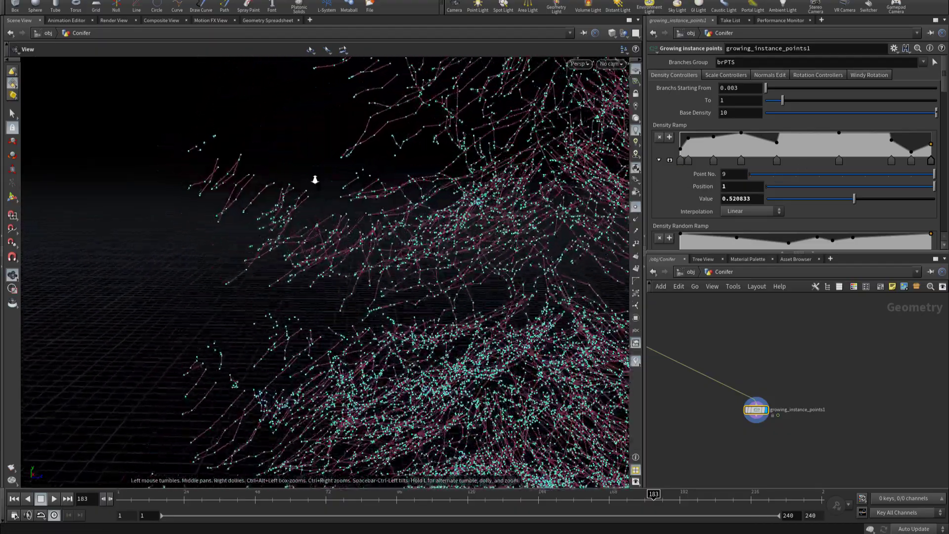
{"action": "mouse_move", "coordinate": [314, 179]}
{"action": "left_mouse_down"}
{"action": "mouse_move", "coordinate": [318, 240]}
{"action": "mouse_move", "coordinate": [333, 221]}
{"action": "mouse_move", "coordinate": [540, 303]}
{"action": "left_mouse_up"}
{"action": "scroll", "coordinate": [763, 347], "scroll_direction": "down", "scroll_amount": 3}
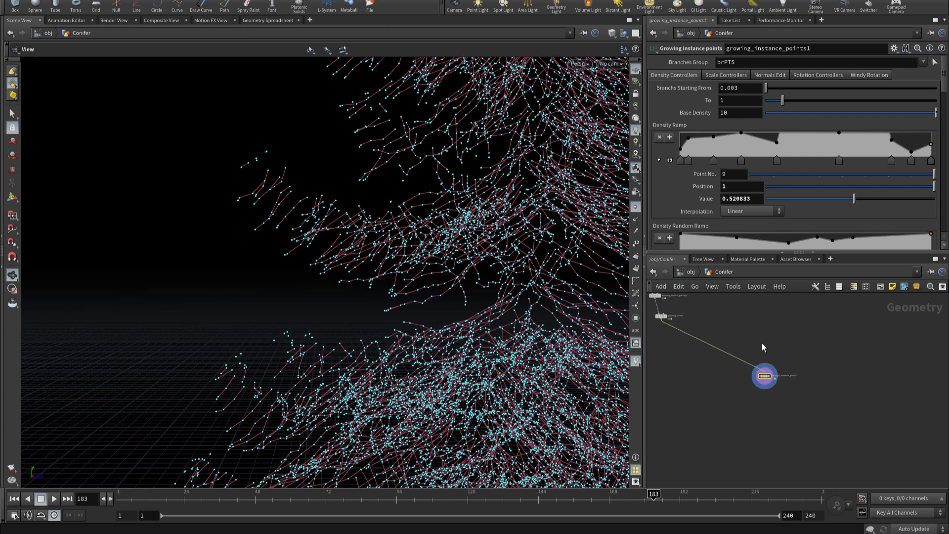
{"action": "middle_click_drag", "start_coordinate": [762, 348], "coordinate": [764, 399]}
{"action": "scroll", "coordinate": [712, 366], "scroll_direction": "up", "scroll_amount": 3}
Step: Set growing_next_level_points3's Force Total Count to 200
{"action": "scroll", "coordinate": [707, 380], "scroll_direction": "up", "scroll_amount": 2}
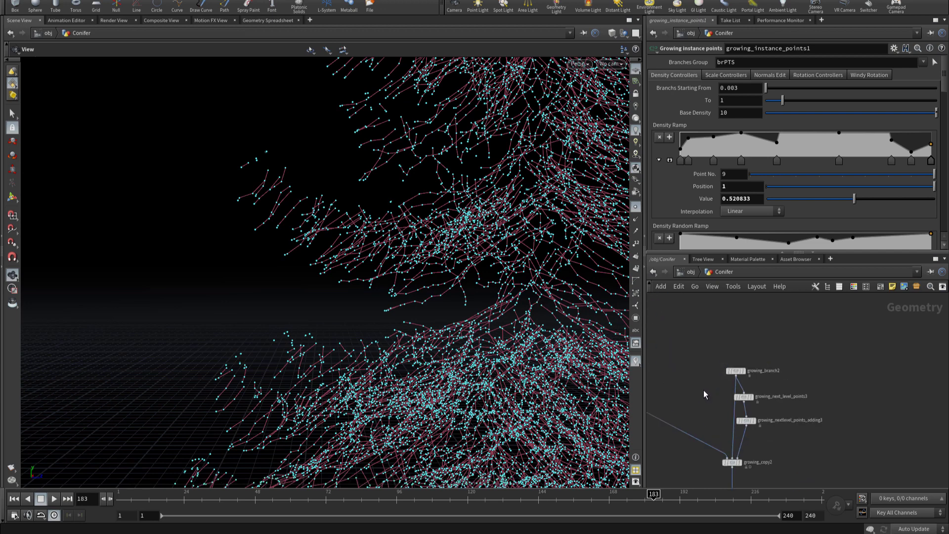
{"action": "left_click", "coordinate": [743, 396]}
{"action": "double_click", "coordinate": [721, 157]}
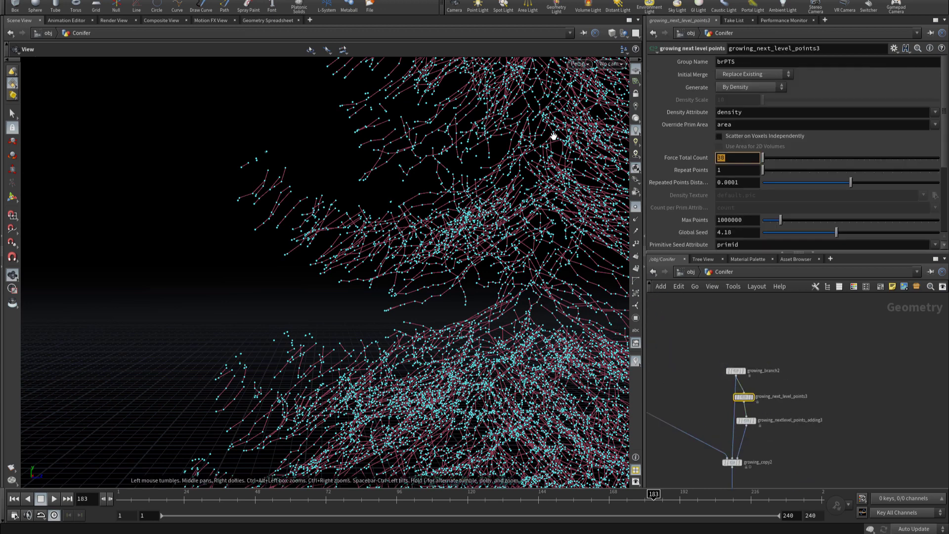
{"action": "type", "text": "100"}
{"action": "key", "text": "BackSpace"}
{"action": "key", "text": "BackSpace"}
{"action": "key", "text": "BackSpace"}
{"action": "type", "text": "200"}
{"action": "key", "text": "Return"}
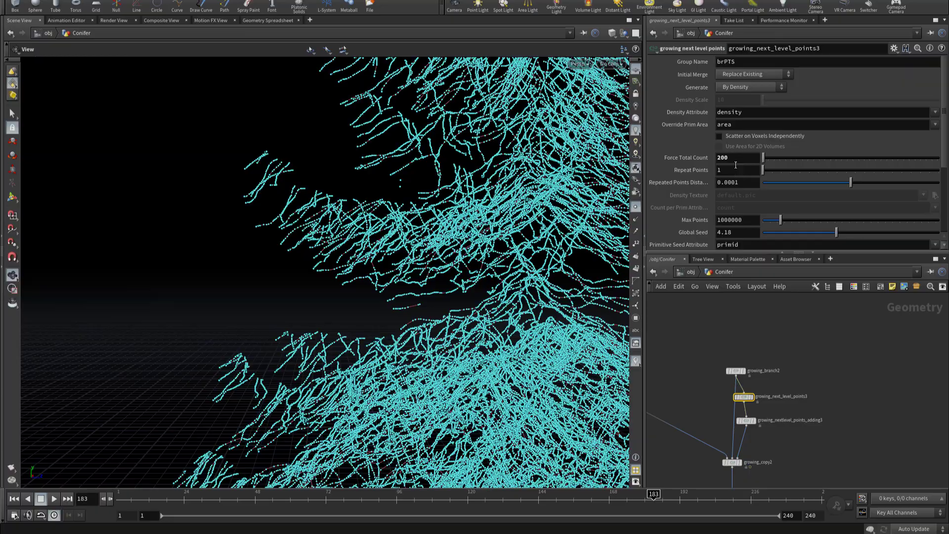
Step: Frame the conifer and check growing_instance_points1's new 2,449,495-point count
{"action": "key", "text": "h"}
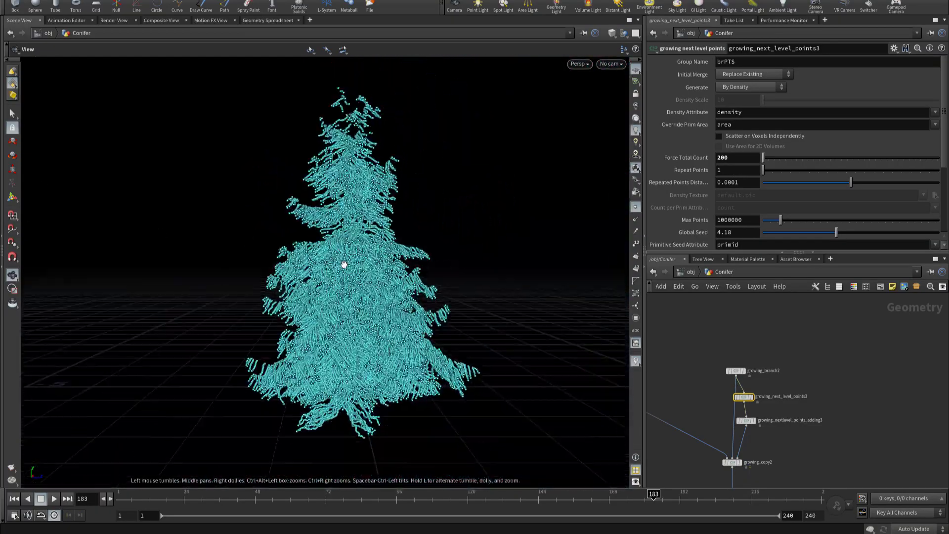
{"action": "mouse_move", "coordinate": [343, 264]}
{"action": "left_mouse_down"}
{"action": "mouse_move", "coordinate": [222, 286]}
{"action": "mouse_move", "coordinate": [250, 328]}
{"action": "mouse_move", "coordinate": [237, 312]}
{"action": "left_mouse_up"}
{"action": "right_click_drag", "start_coordinate": [237, 311], "coordinate": [438, 342]}
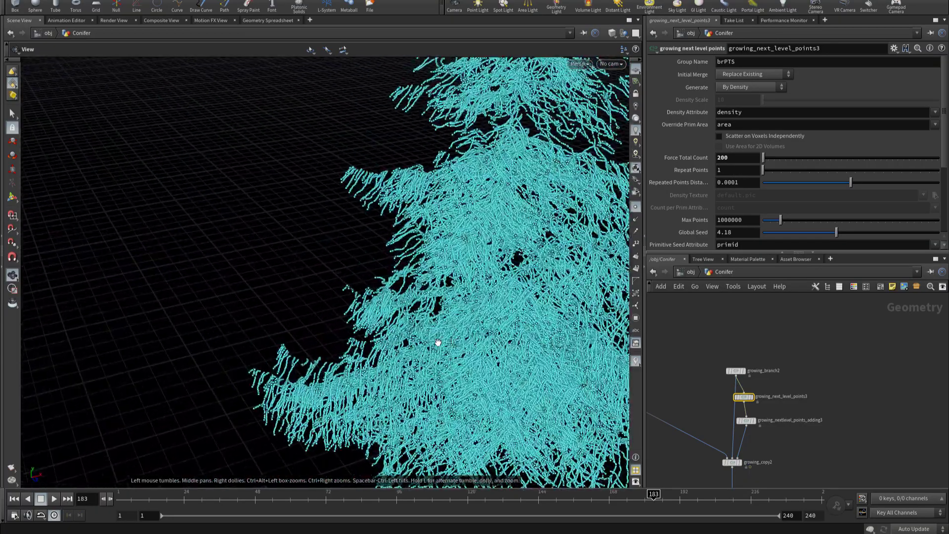
{"action": "key", "text": "h"}
{"action": "key", "text": "h"}
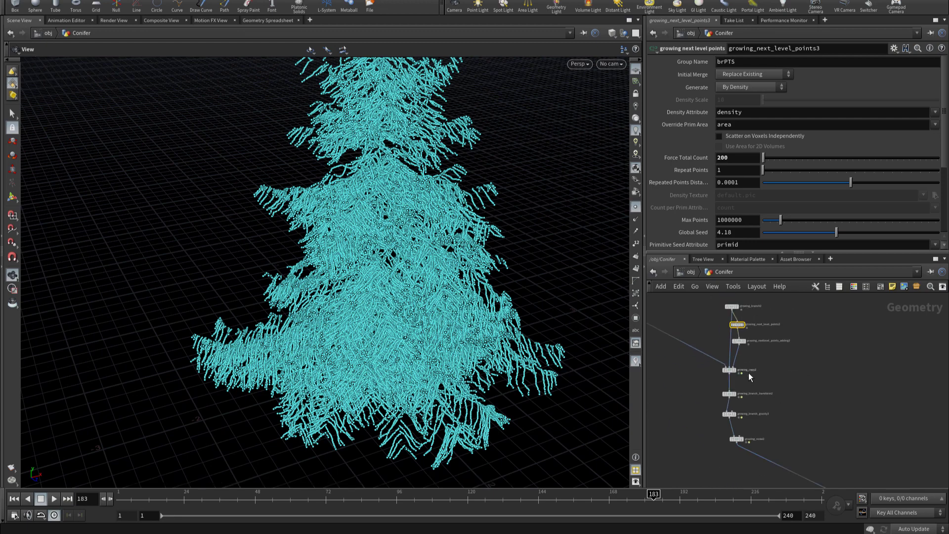
{"action": "middle_click_drag", "start_coordinate": [824, 416], "coordinate": [742, 417]}
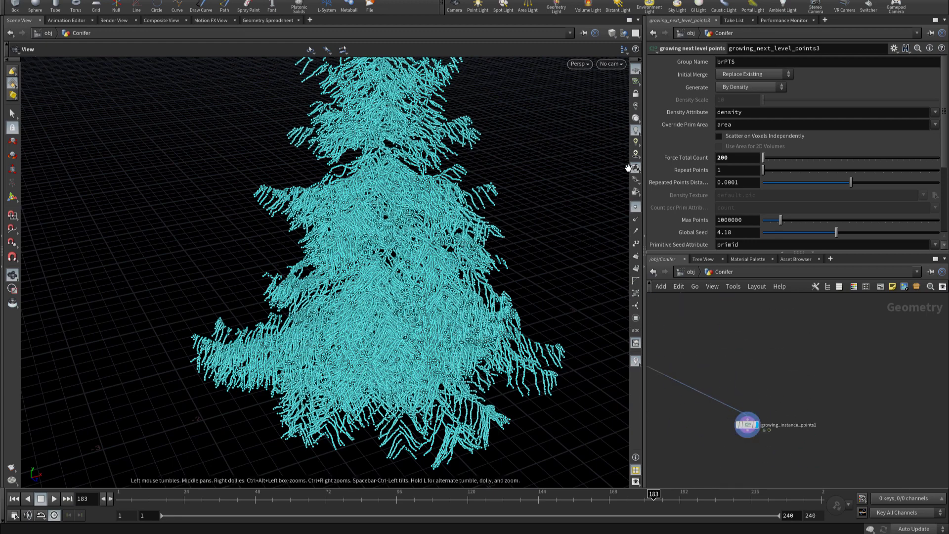
{"action": "middle_click", "coordinate": [751, 425]}
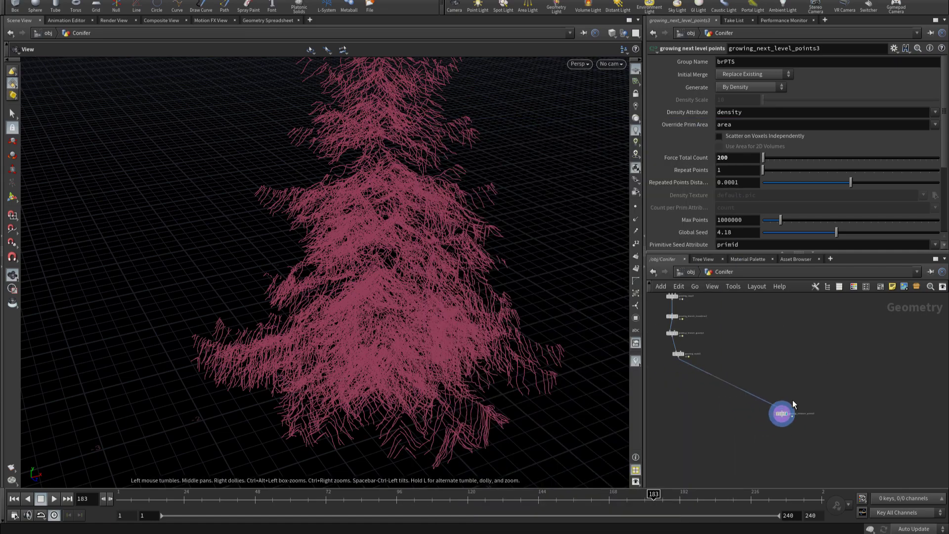
{"action": "mouse_move", "coordinate": [360, 307]}
{"action": "left_mouse_down"}
{"action": "mouse_move", "coordinate": [421, 263]}
{"action": "mouse_move", "coordinate": [337, 260]}
{"action": "left_mouse_up"}
{"action": "right_click_drag", "start_coordinate": [337, 260], "coordinate": [275, 303]}
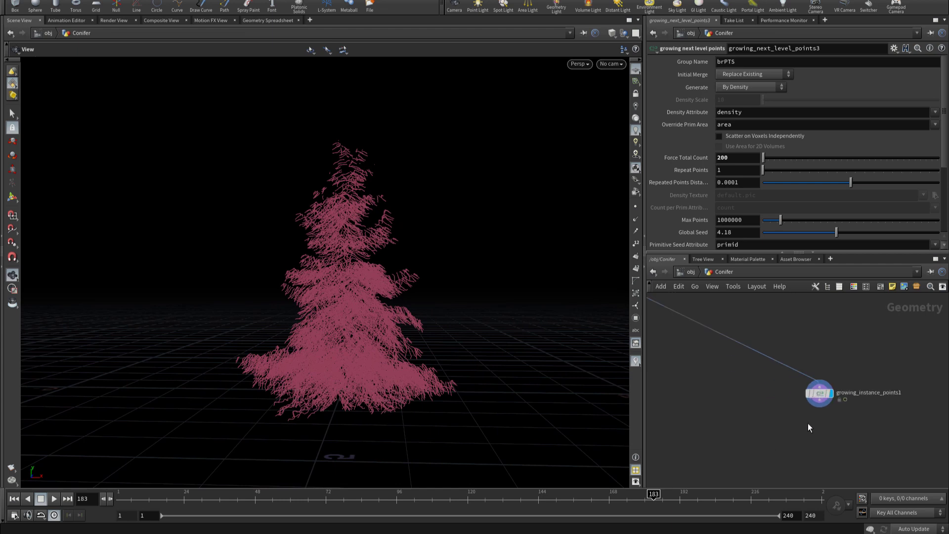
{"action": "scroll", "coordinate": [773, 408], "scroll_direction": "up", "scroll_amount": 4}
{"action": "left_click", "coordinate": [790, 381]}
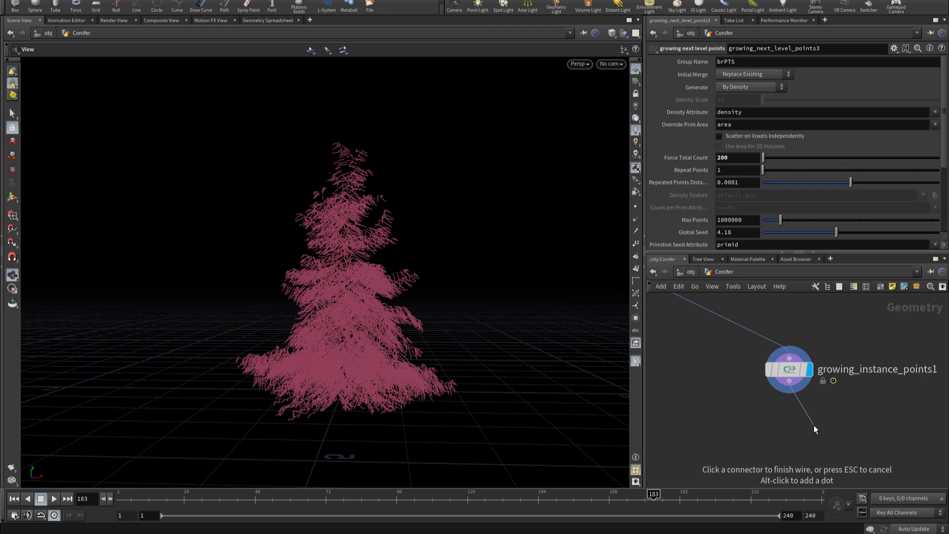
Step: Add a Delete node below growing_instance_points1 and make it the displayed node
{"action": "key", "text": "Tab"}
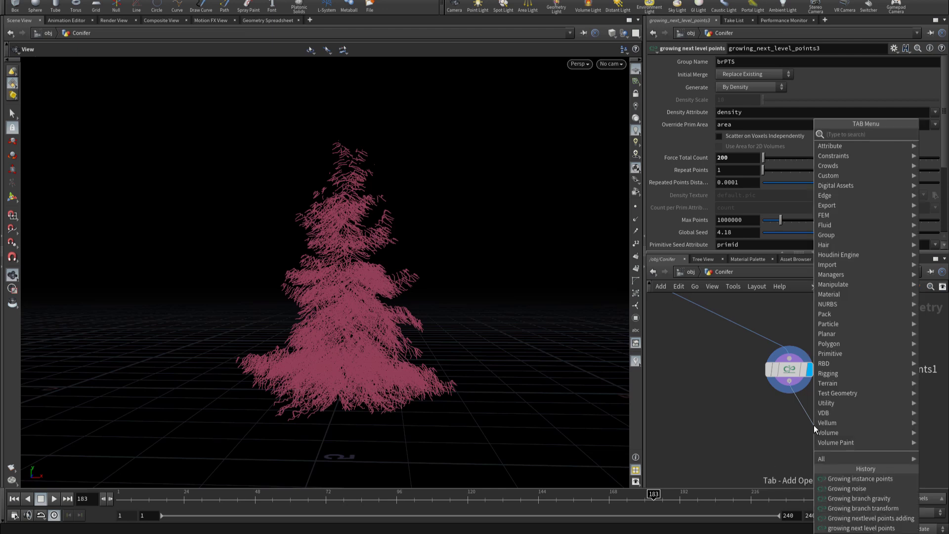
{"action": "type", "text": "delete"}
{"action": "key", "text": "Return"}
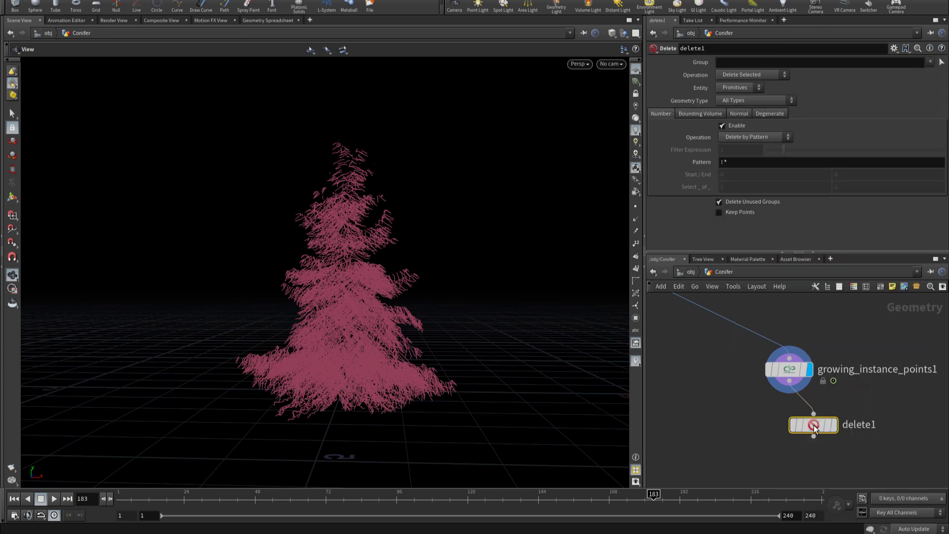
{"action": "mouse_move", "coordinate": [814, 424]}
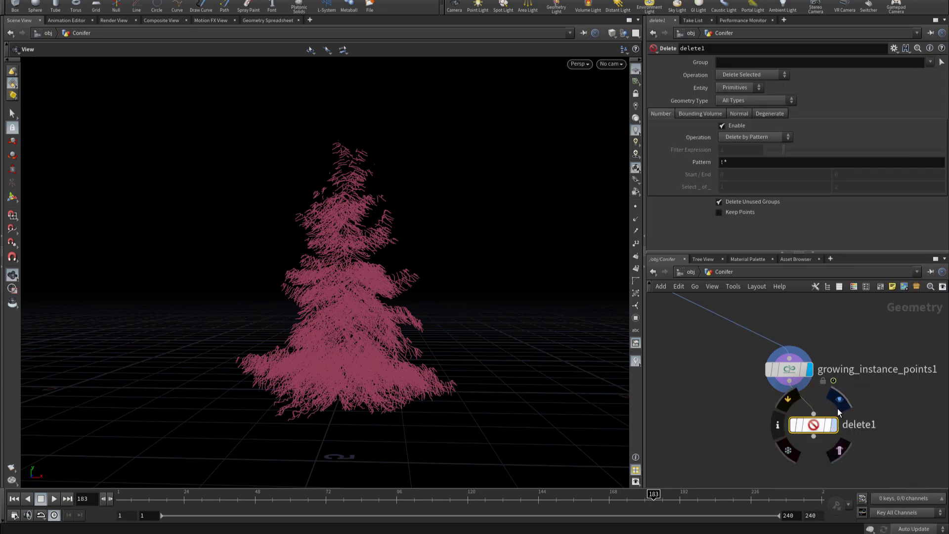
{"action": "left_click", "coordinate": [837, 407]}
{"action": "left_click", "coordinate": [757, 140]}
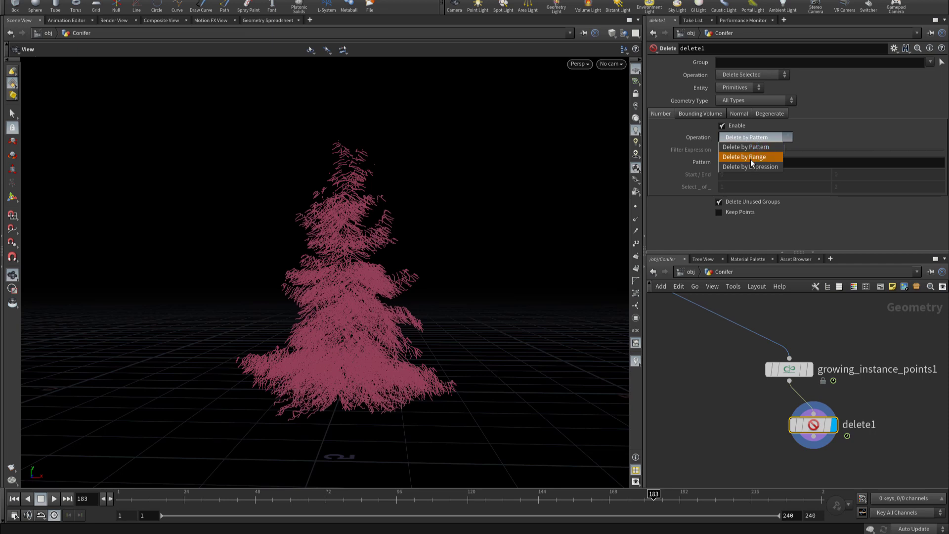
{"action": "left_click", "coordinate": [740, 168]}
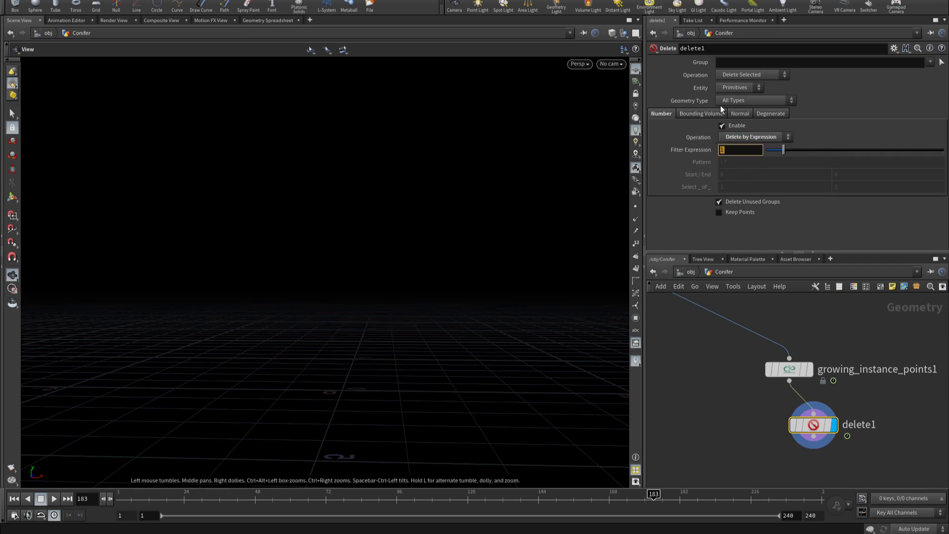
{"action": "left_click", "coordinate": [732, 88]}
{"action": "left_click", "coordinate": [732, 99]}
{"action": "type", "text": "@pscale=="}
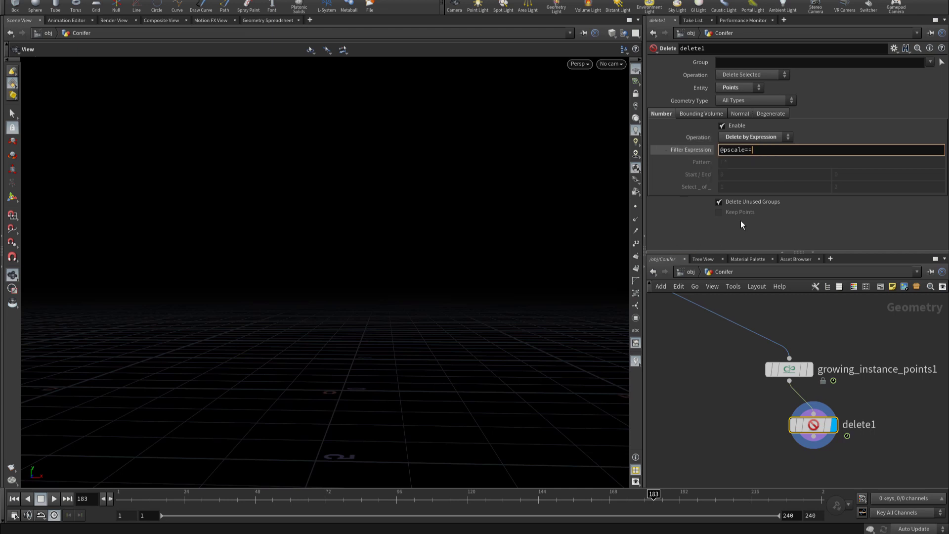
{"action": "type", "text": "0"}
{"action": "key", "text": "Return"}
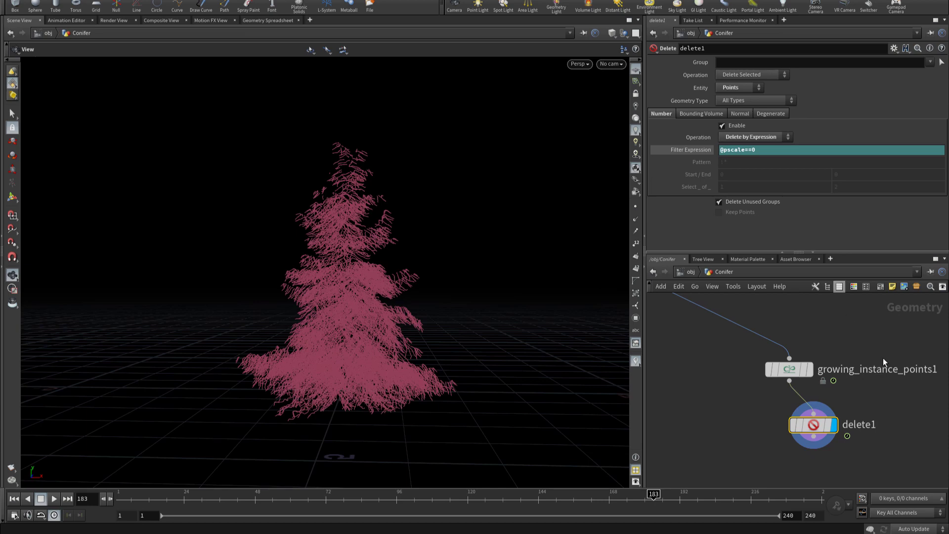
{"action": "scroll", "coordinate": [856, 391], "scroll_direction": "up", "scroll_amount": 3}
Step: Compare delete1's and growing_instance_points1's point counts and inspect the tree's points up close
{"action": "middle_click", "coordinate": [784, 452]}
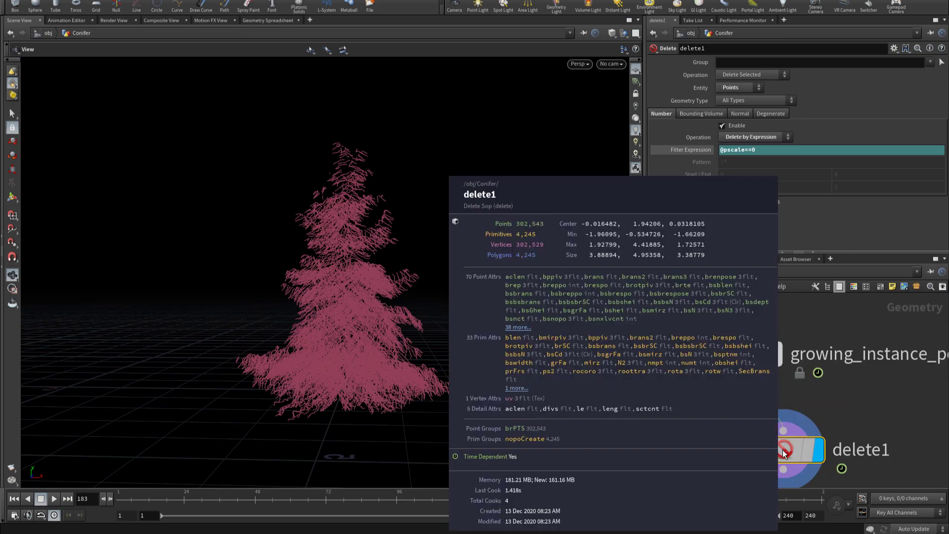
{"action": "middle_click", "coordinate": [736, 355]}
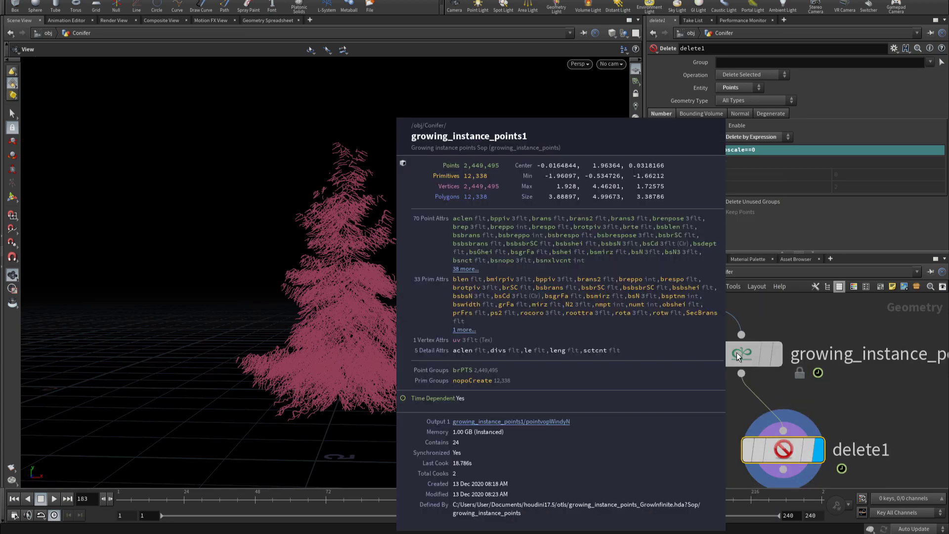
{"action": "right_click_drag", "start_coordinate": [305, 204], "coordinate": [418, 221]}
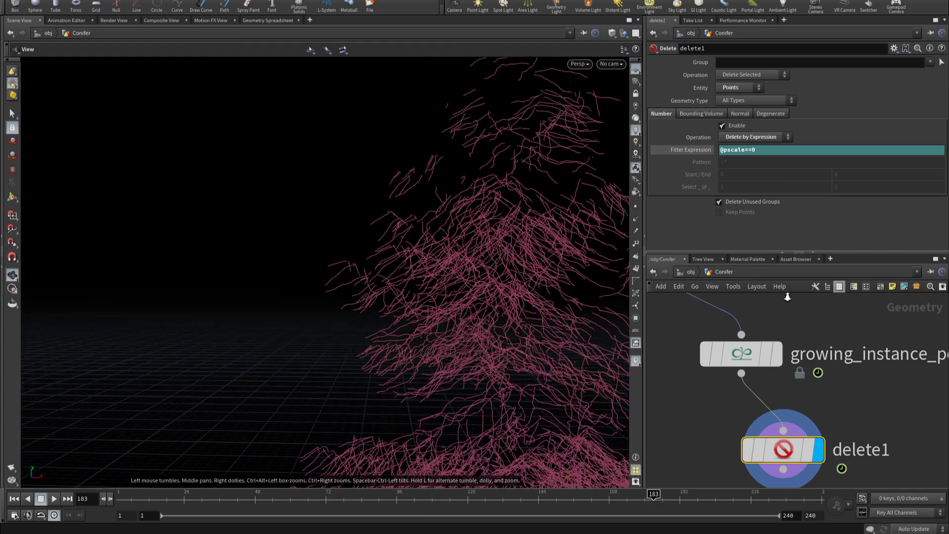
{"action": "right_click_drag", "start_coordinate": [405, 296], "coordinate": [490, 300]}
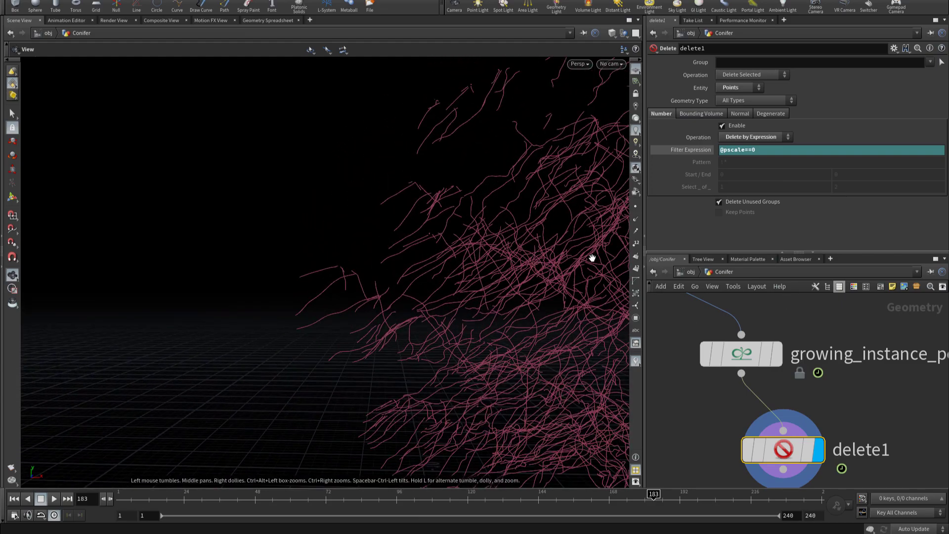
{"action": "left_click", "coordinate": [635, 206]}
{"action": "mouse_move", "coordinate": [267, 269]}
{"action": "right_mouse_down"}
{"action": "mouse_move", "coordinate": [394, 272]}
{"action": "mouse_move", "coordinate": [153, 269]}
{"action": "mouse_move", "coordinate": [148, 303]}
{"action": "mouse_move", "coordinate": [216, 216]}
{"action": "mouse_move", "coordinate": [621, 366]}
{"action": "right_mouse_up"}
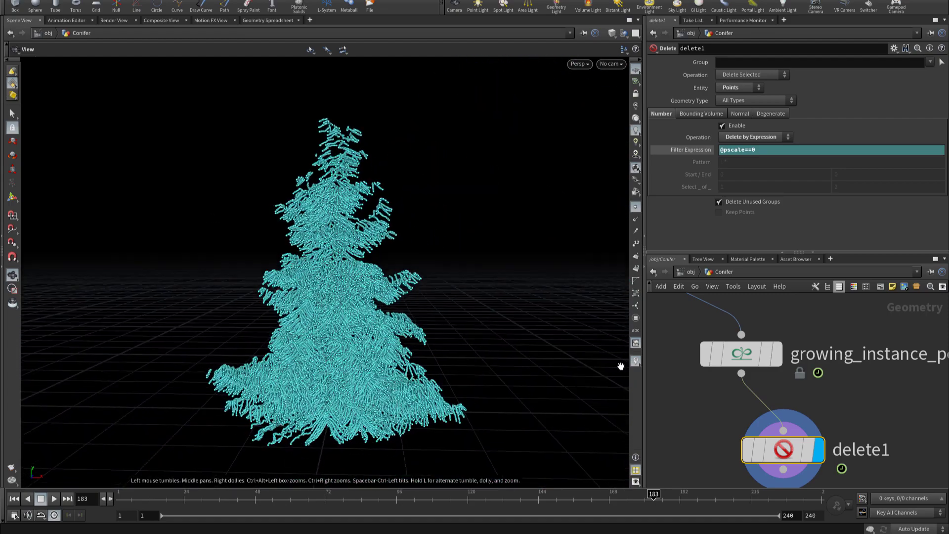
{"action": "left_click", "coordinate": [635, 206]}
{"action": "left_click_drag", "start_coordinate": [413, 261], "coordinate": [364, 250]}
Step: Pan the network around delete1, starting and then cancelling a wire from its output
{"action": "middle_click_drag", "start_coordinate": [889, 434], "coordinate": [866, 408]}
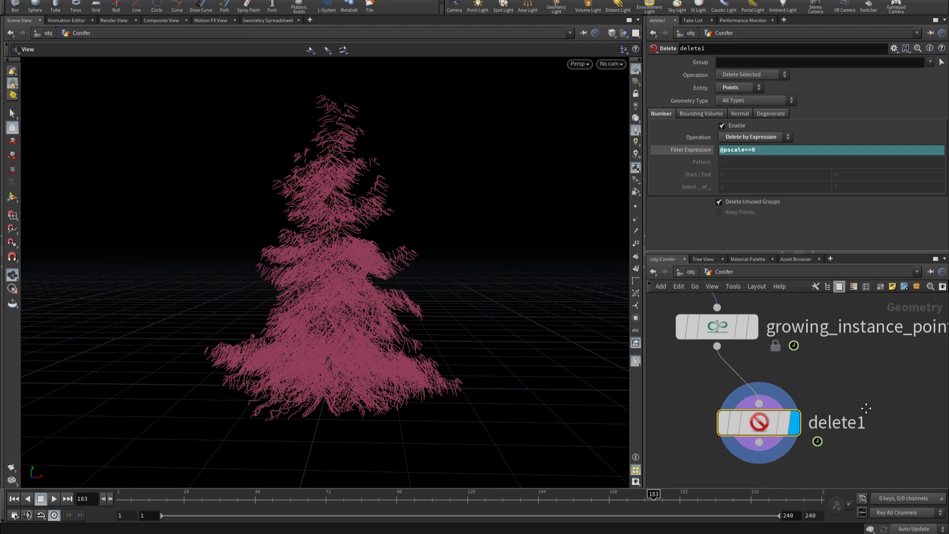
{"action": "scroll", "coordinate": [840, 378], "scroll_direction": "down", "scroll_amount": 3}
{"action": "left_click", "coordinate": [797, 408]}
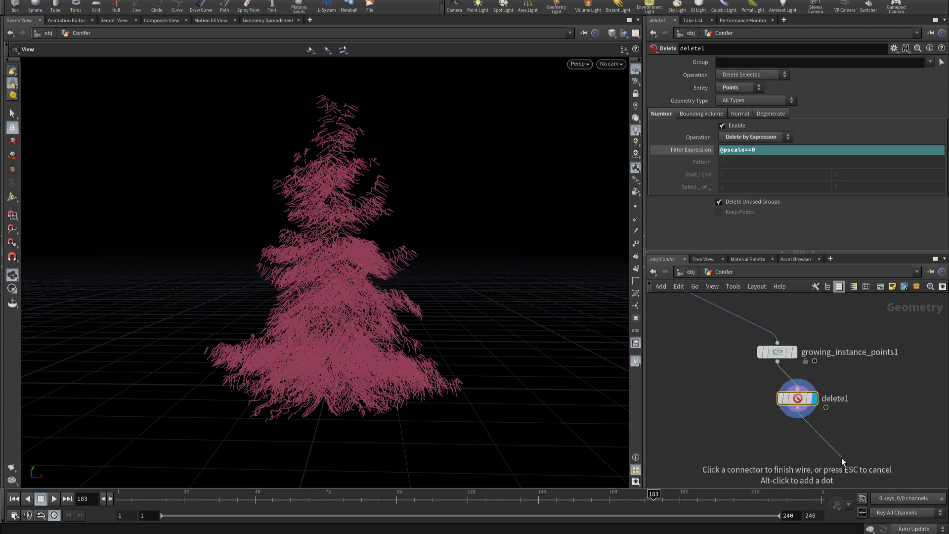
{"action": "scroll", "coordinate": [840, 457], "scroll_direction": "down", "scroll_amount": 3}
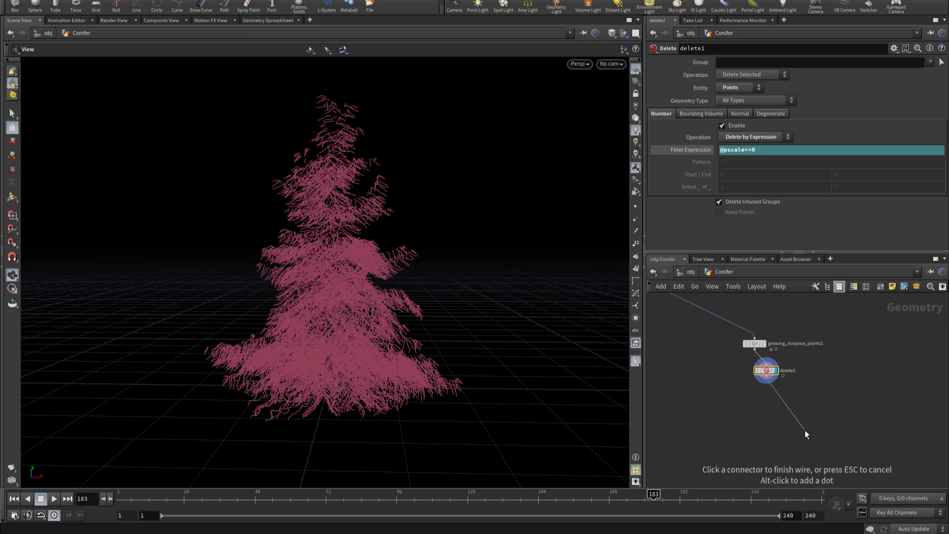
{"action": "key", "text": "Escape"}
{"action": "scroll", "coordinate": [789, 430], "scroll_direction": "down", "scroll_amount": 1}
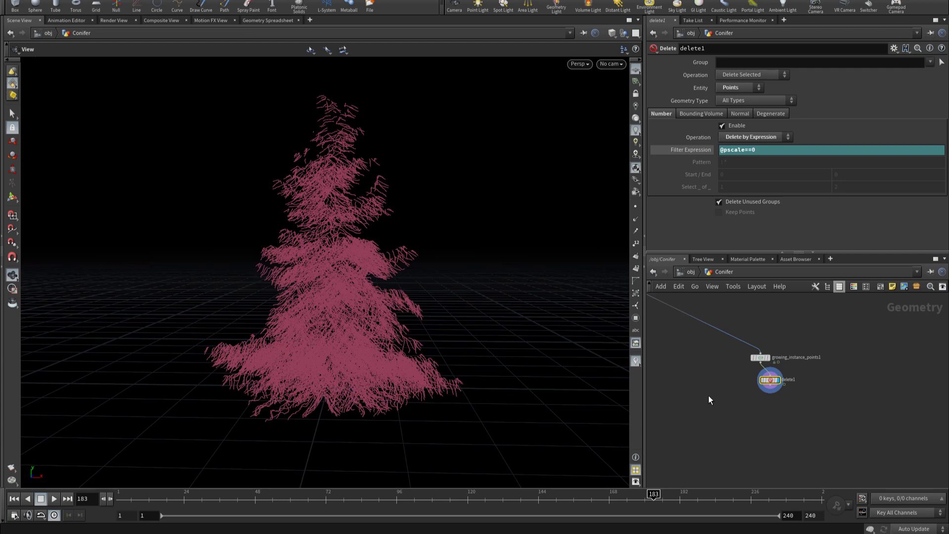
{"action": "middle_click_drag", "start_coordinate": [848, 413], "coordinate": [791, 426]}
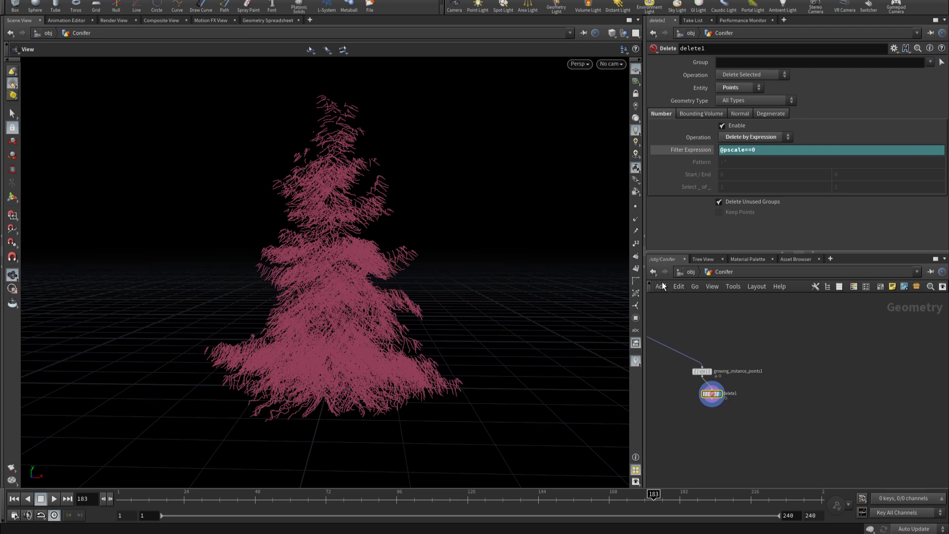
Step: At /obj, create a Geometry object and rename it leaf
{"action": "left_click", "coordinate": [688, 274]}
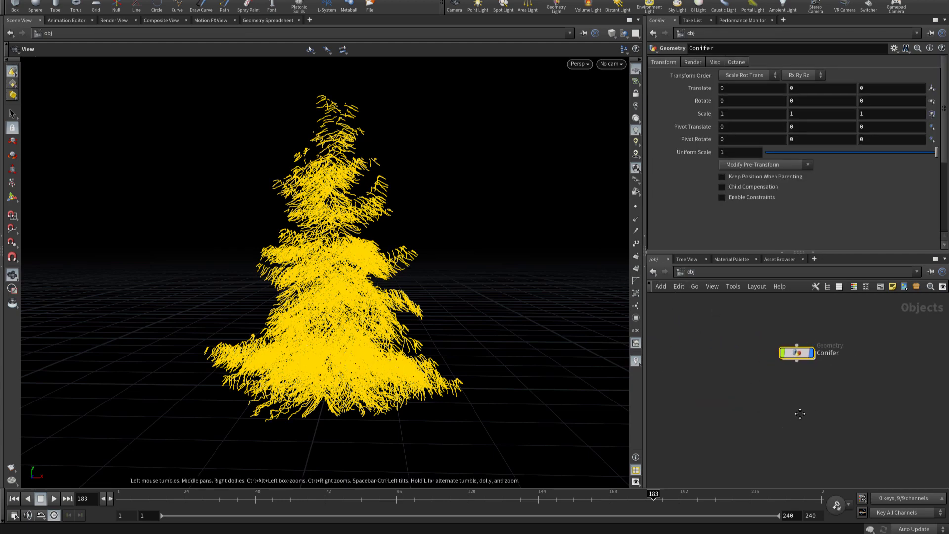
{"action": "key", "text": "Tab"}
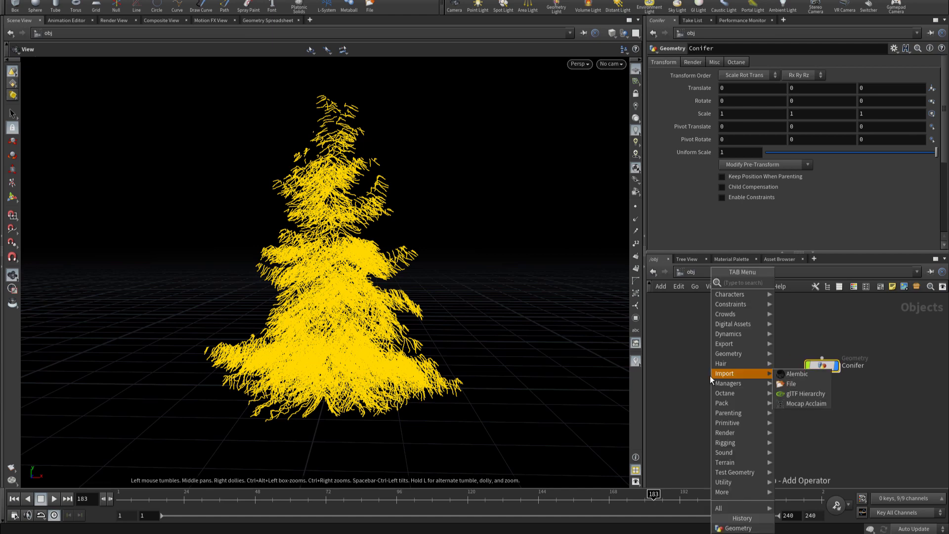
{"action": "type", "text": "geo"}
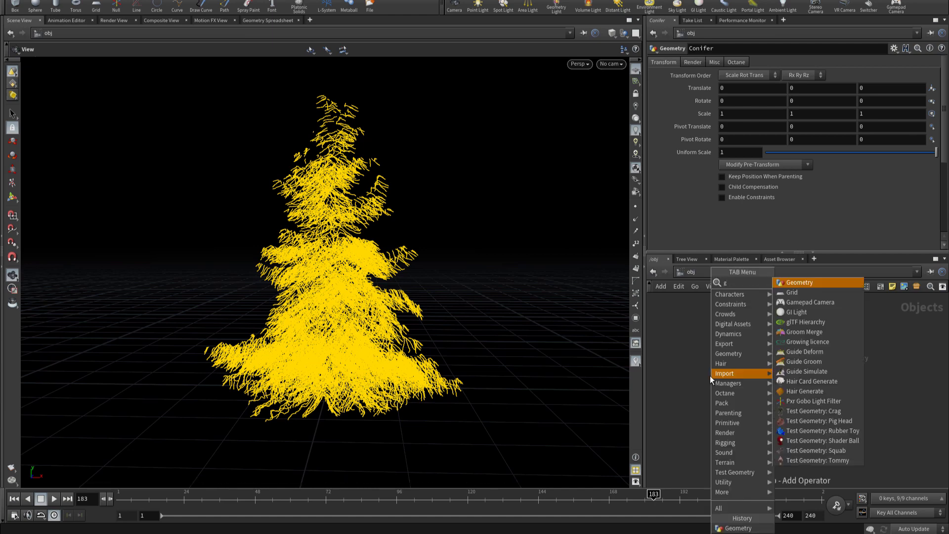
{"action": "key", "text": "Return"}
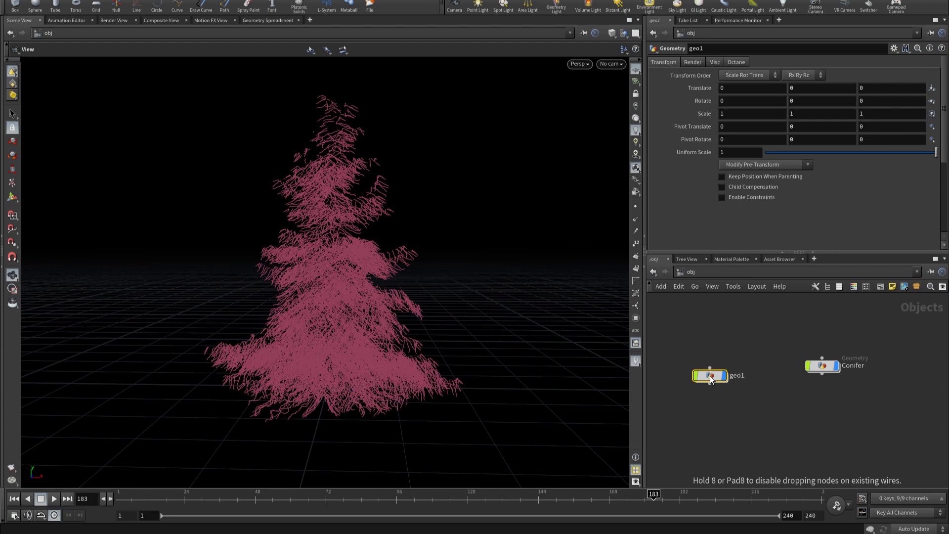
{"action": "key", "text": "F2"}
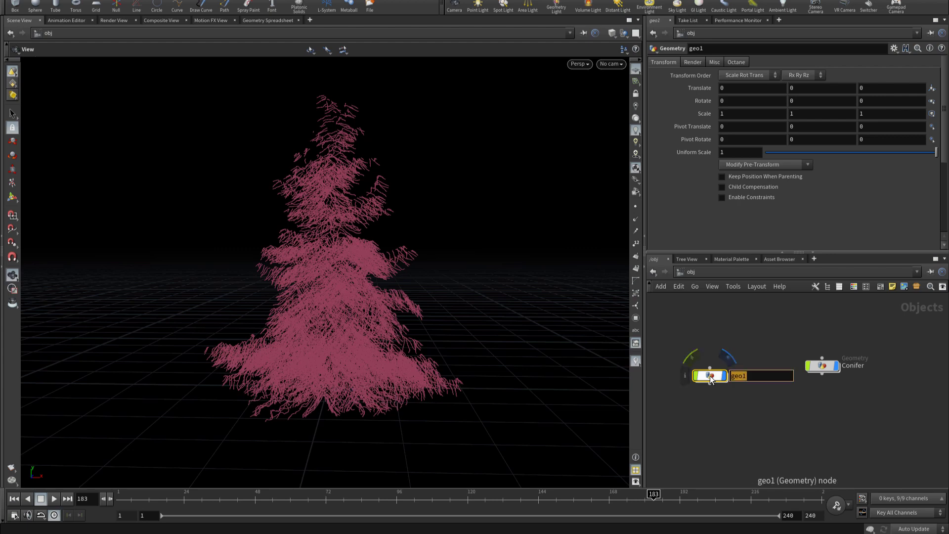
{"action": "type", "text": "leaf"}
{"action": "key", "text": "Return"}
{"action": "key", "text": "Return"}
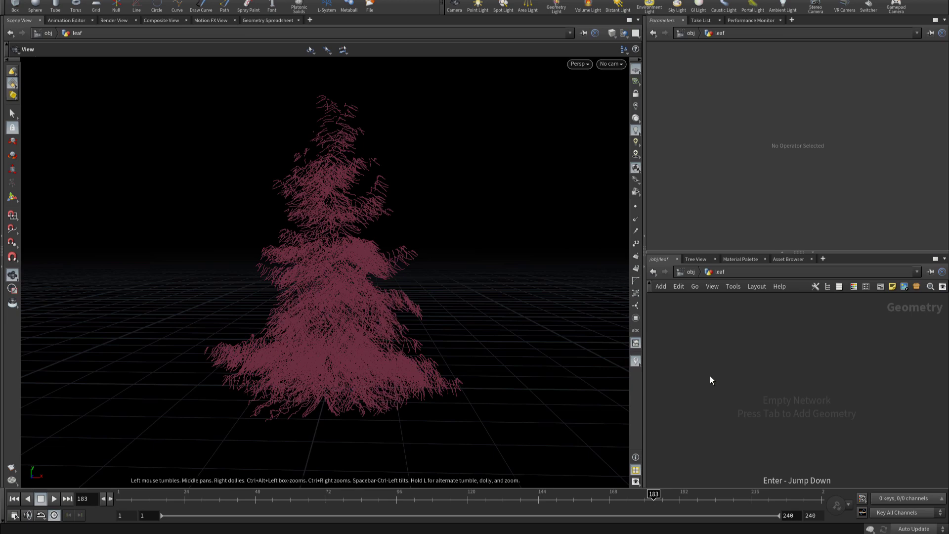
Step: Inside leaf, add a growing trunk node via the 'gr tr' search
{"action": "key", "text": "Tab"}
{"action": "type", "text": "gr"}
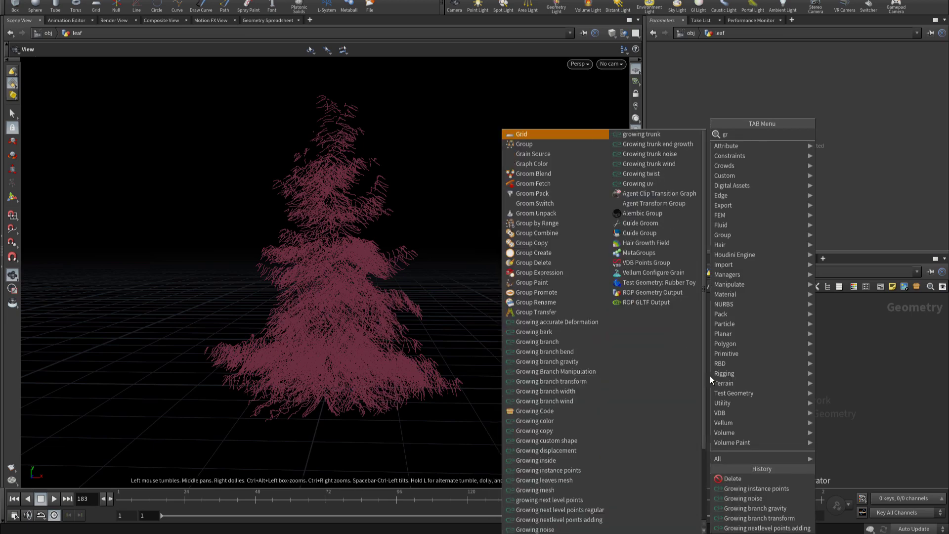
{"action": "type", "text": " tr"}
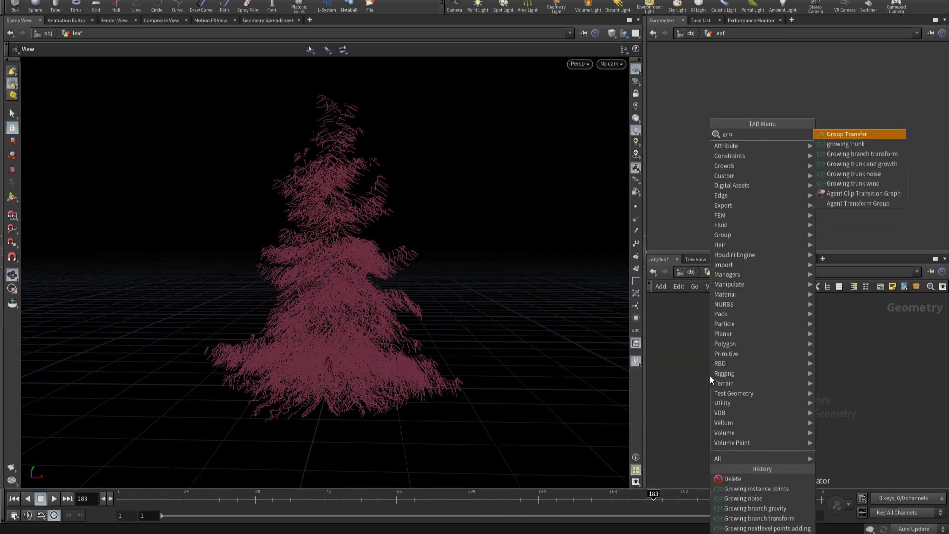
{"action": "key", "text": "Return"}
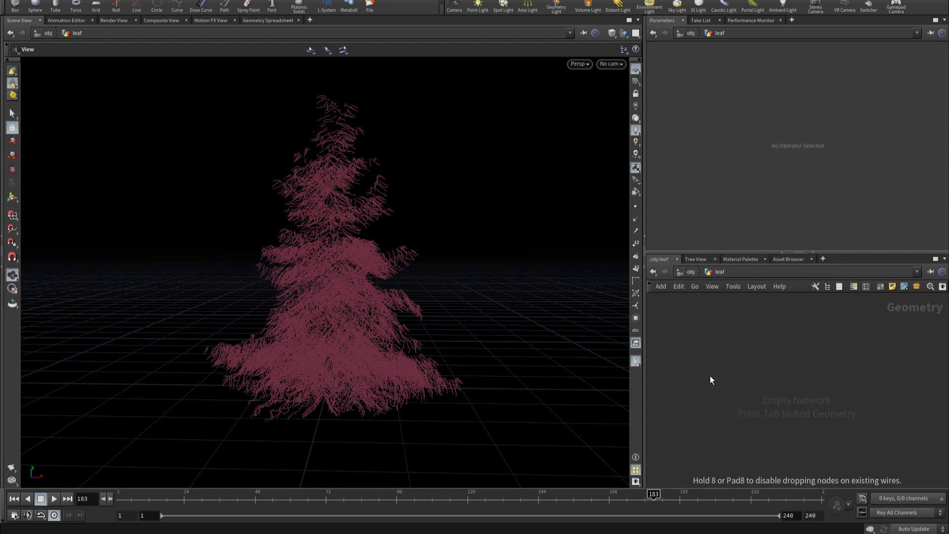
Step: Place the growing_trunk1 node in the leaf network and move it up and right
{"action": "left_click", "coordinate": [710, 374]}
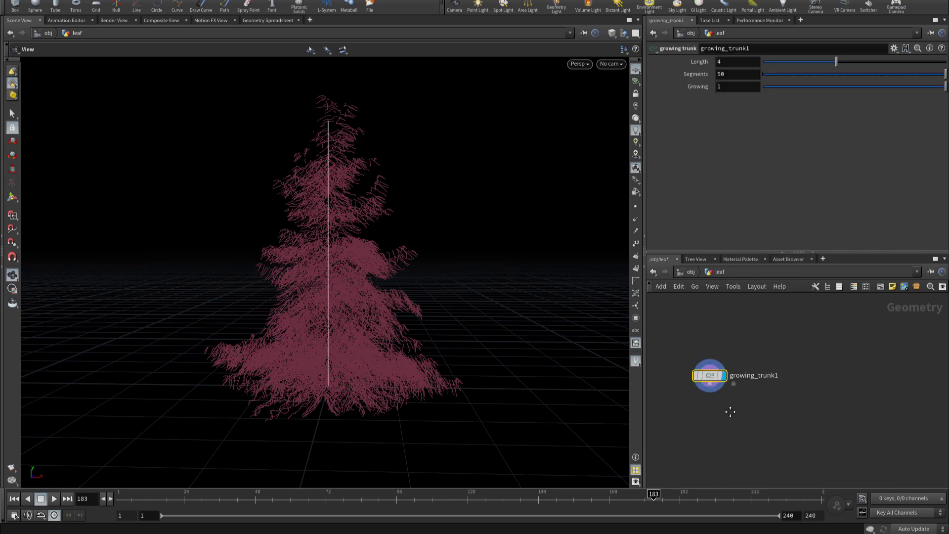
{"action": "mouse_move", "coordinate": [711, 393]}
{"action": "left_mouse_down"}
{"action": "mouse_move", "coordinate": [746, 333]}
{"action": "mouse_move", "coordinate": [742, 370]}
{"action": "left_mouse_up"}
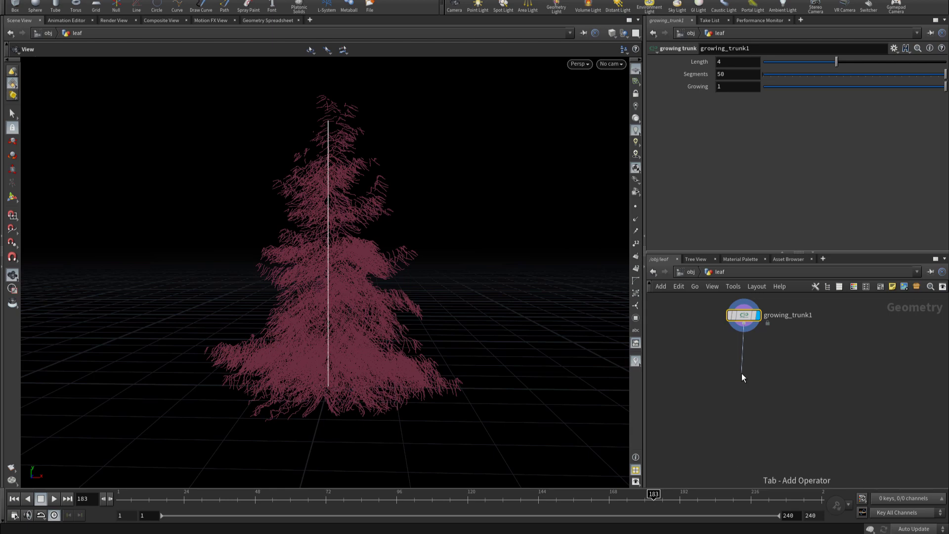
{"action": "key", "text": "Tab"}
{"action": "type", "text": "gr"}
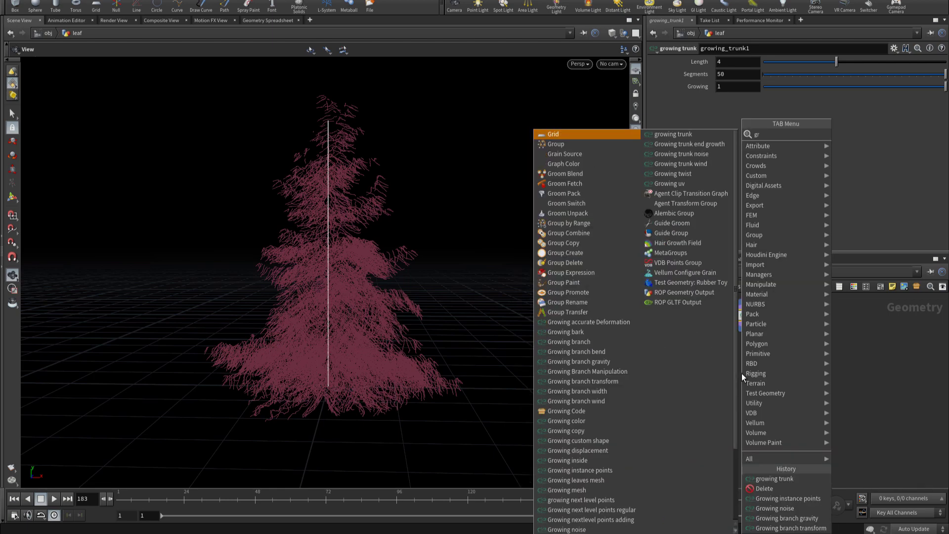
{"action": "key", "text": "Escape"}
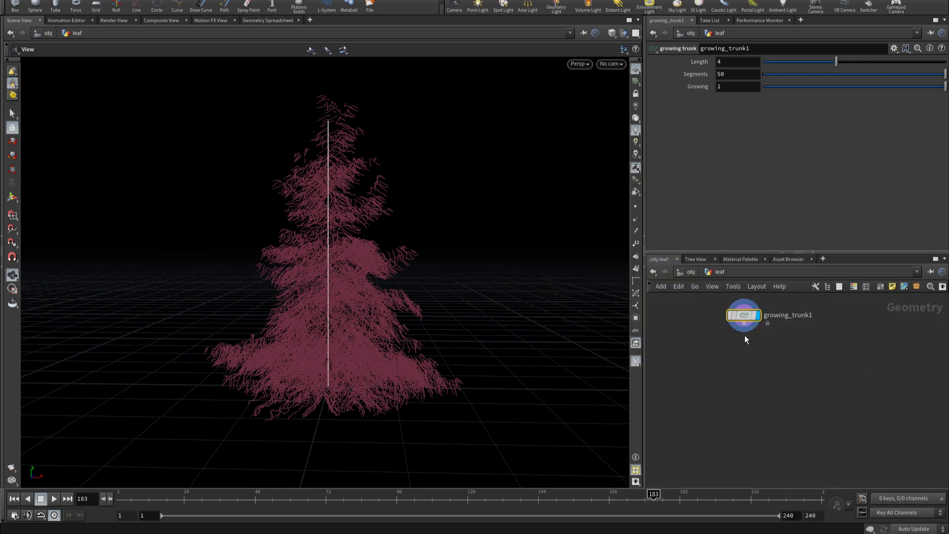
Step: Add growing_next_level_points1 and growing_nextlevel_points_adding1 nodes stacked below the trunk
{"action": "key", "text": "Tab"}
{"action": "type", "text": "n"}
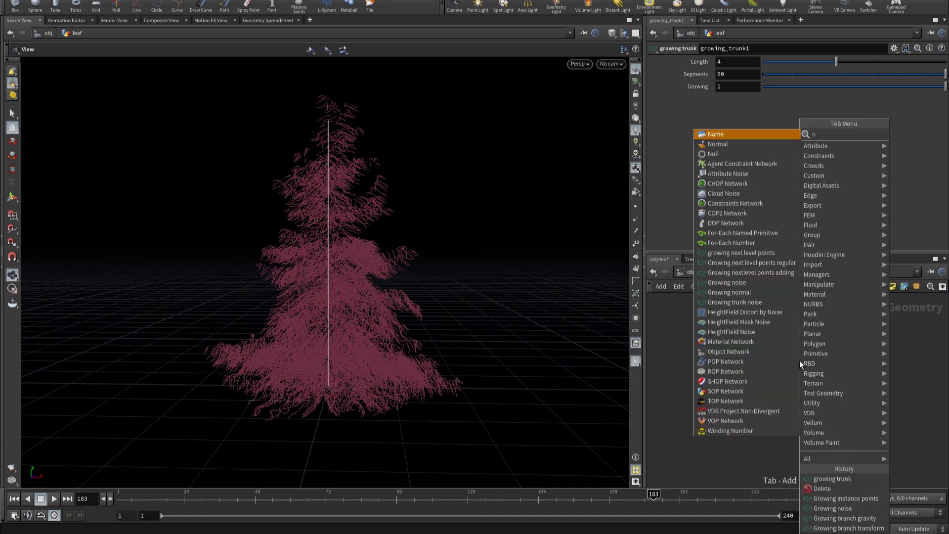
{"action": "type", "text": "ext"}
{"action": "key", "text": "Return"}
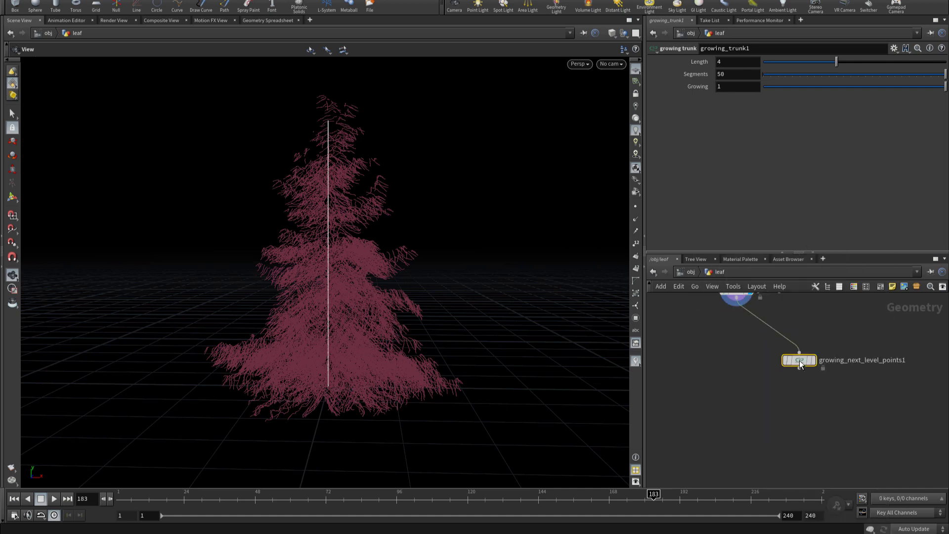
{"action": "left_click", "coordinate": [799, 360]}
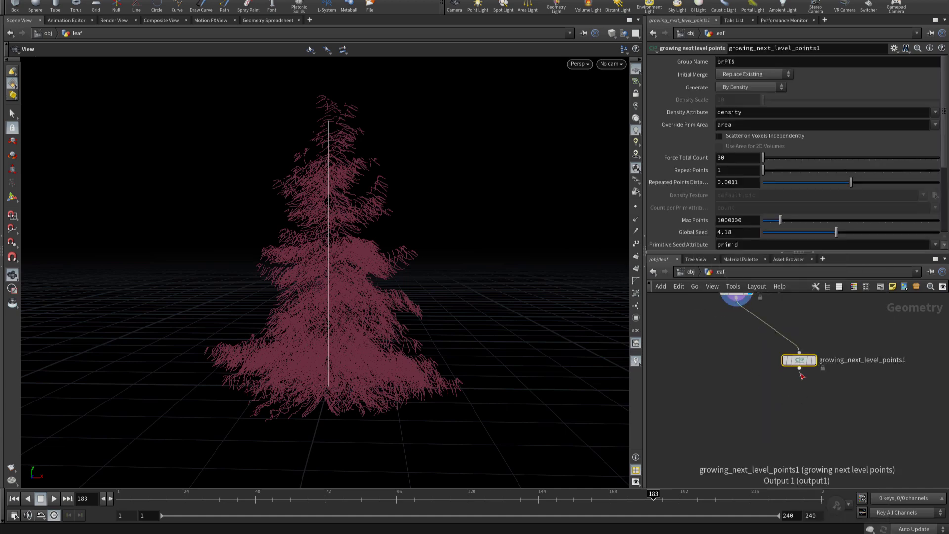
{"action": "key", "text": "Tab"}
{"action": "type", "text": "growadd"}
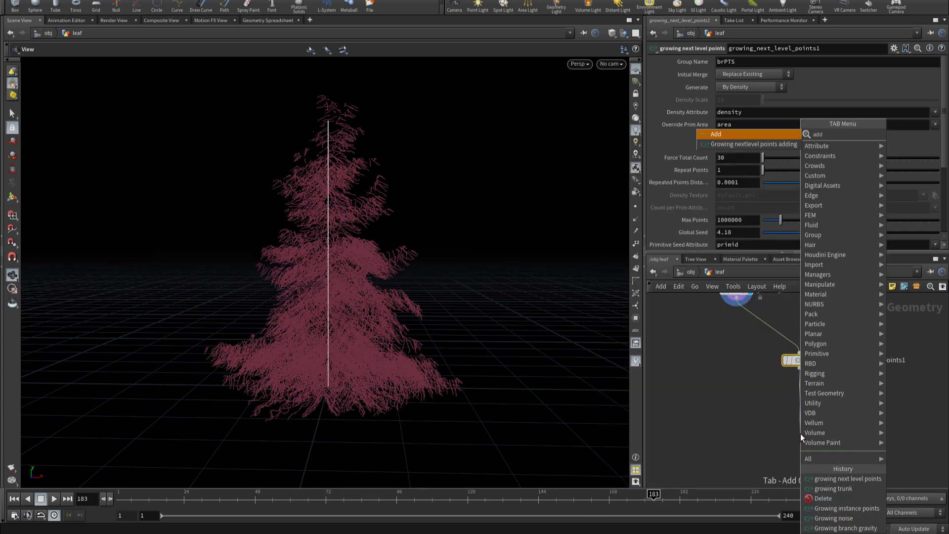
{"action": "key", "text": "Return"}
{"action": "left_click", "coordinate": [799, 434]}
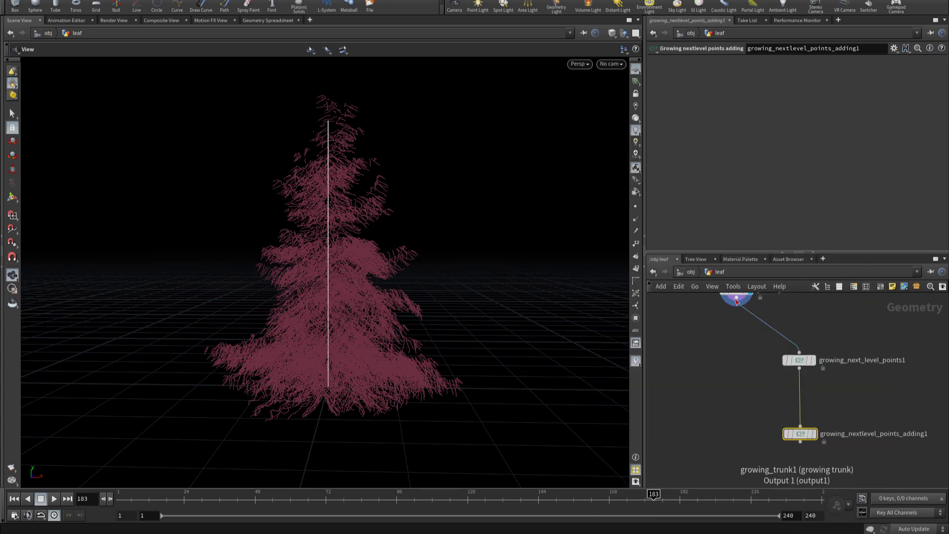
Step: Add growing_trunk_end_growth1 fed by the trunk, with points adding wired into its second input
{"action": "left_click", "coordinate": [736, 305]}
{"action": "scroll", "coordinate": [736, 422], "scroll_direction": "down", "scroll_amount": 2}
{"action": "scroll", "coordinate": [735, 406], "scroll_direction": "down", "scroll_amount": 1}
{"action": "scroll", "coordinate": [735, 410], "scroll_direction": "up", "scroll_amount": 2}
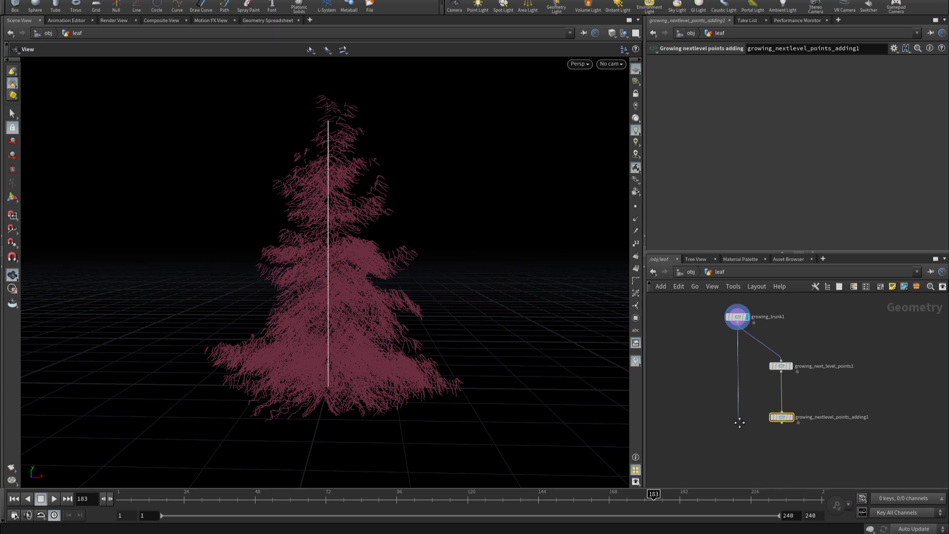
{"action": "key", "text": "Tab"}
{"action": "type", "text": "tr"}
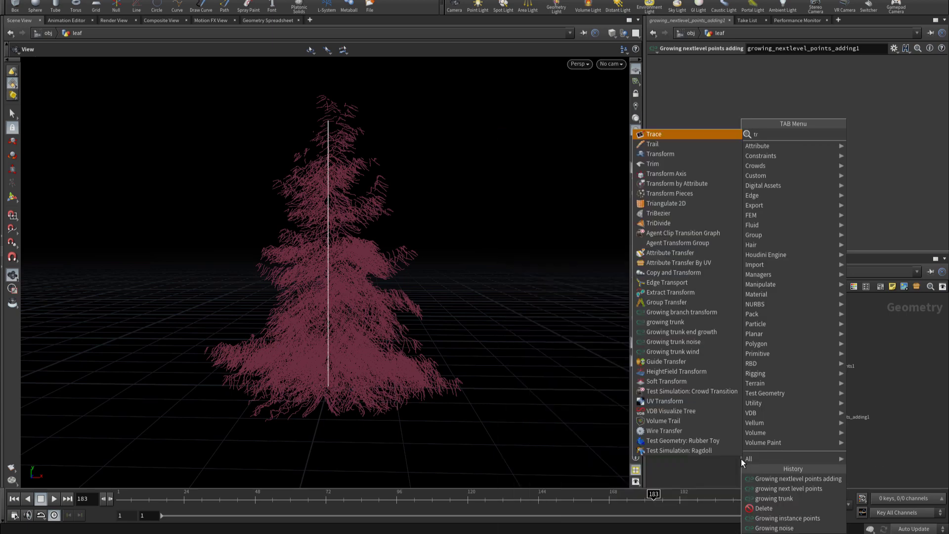
{"action": "type", "text": " en"}
{"action": "key", "text": "Return"}
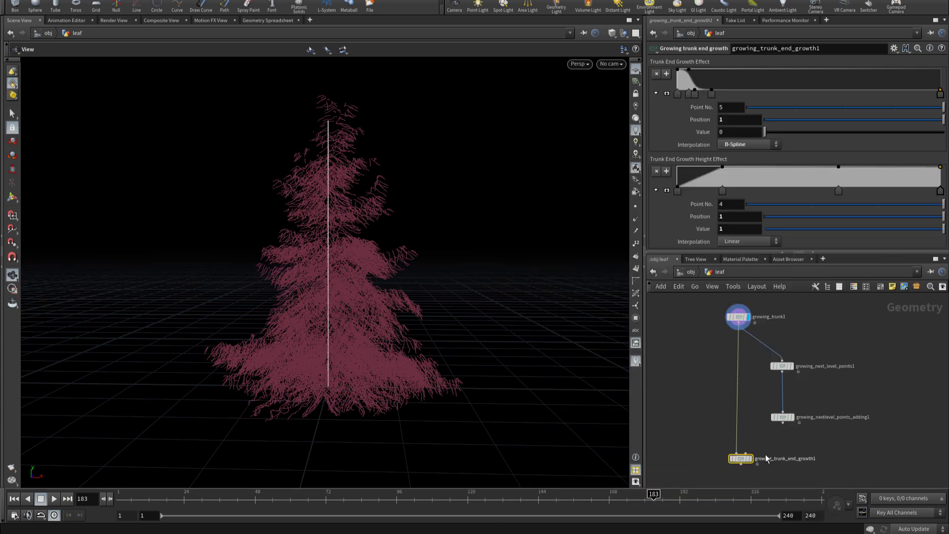
{"action": "left_click", "coordinate": [746, 454]}
{"action": "middle_click_drag", "start_coordinate": [782, 464], "coordinate": [809, 398]}
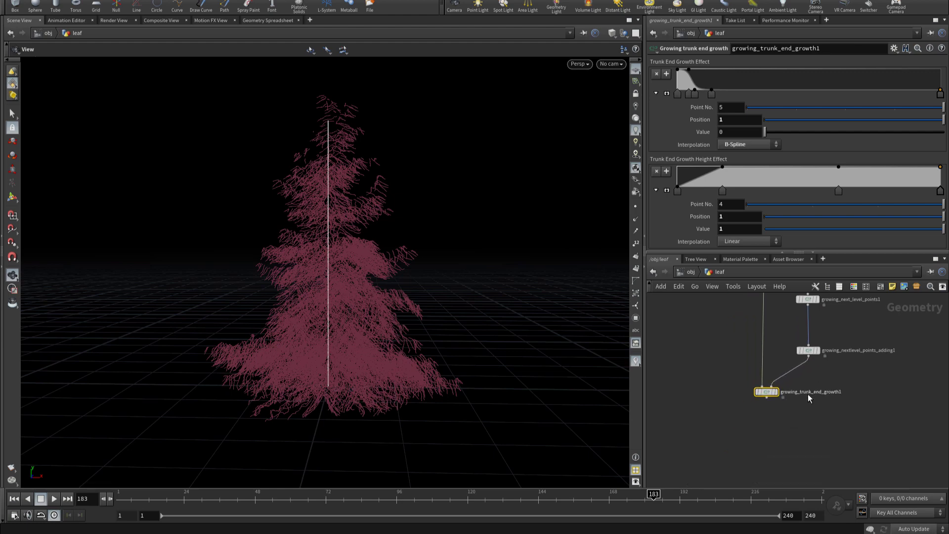
Step: Wire a growing_trunk_noise1 node after the end growth node, discarding a mistaken Growing noise node
{"action": "left_click", "coordinate": [766, 397]}
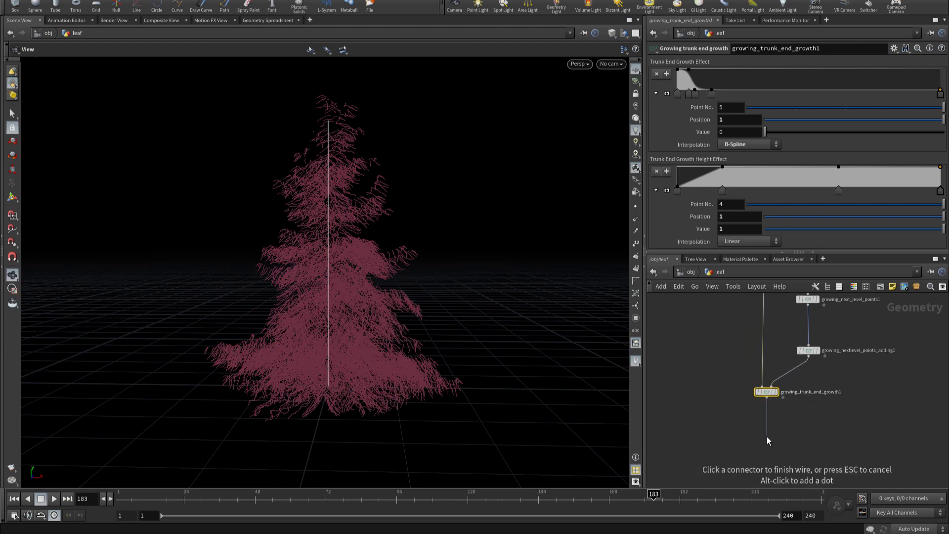
{"action": "key", "text": "Tab"}
{"action": "type", "text": "no"}
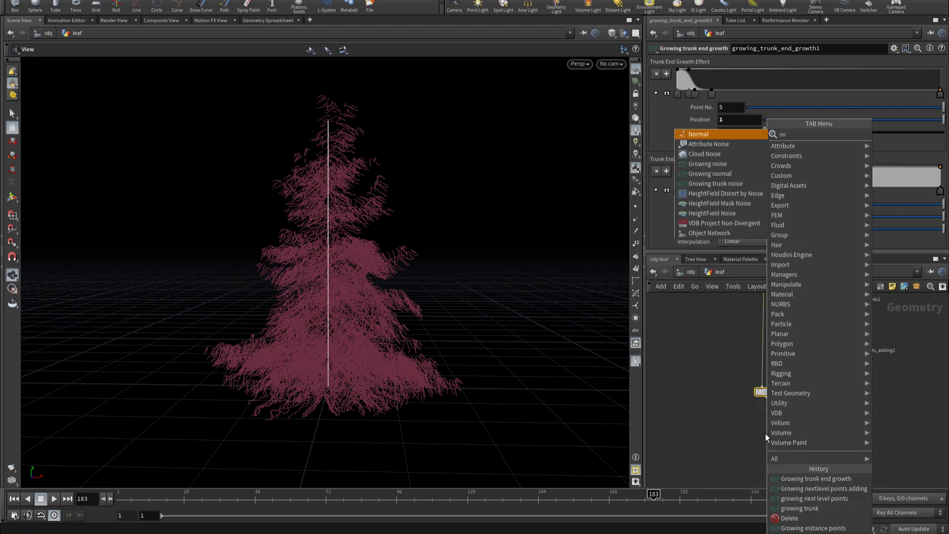
{"action": "type", "text": "is"}
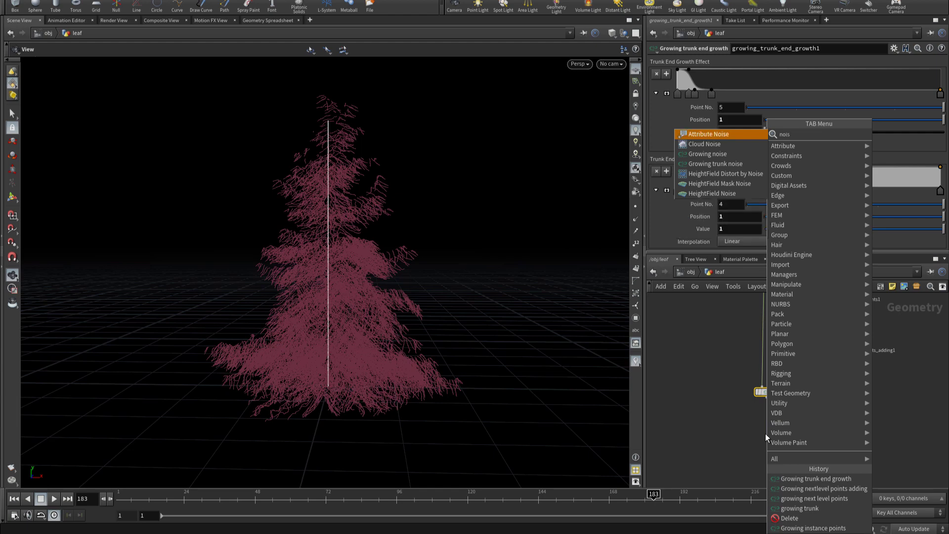
{"action": "key", "text": "Down"}
{"action": "key", "text": "Down"}
{"action": "key", "text": "Return"}
{"action": "key", "text": "Delete"}
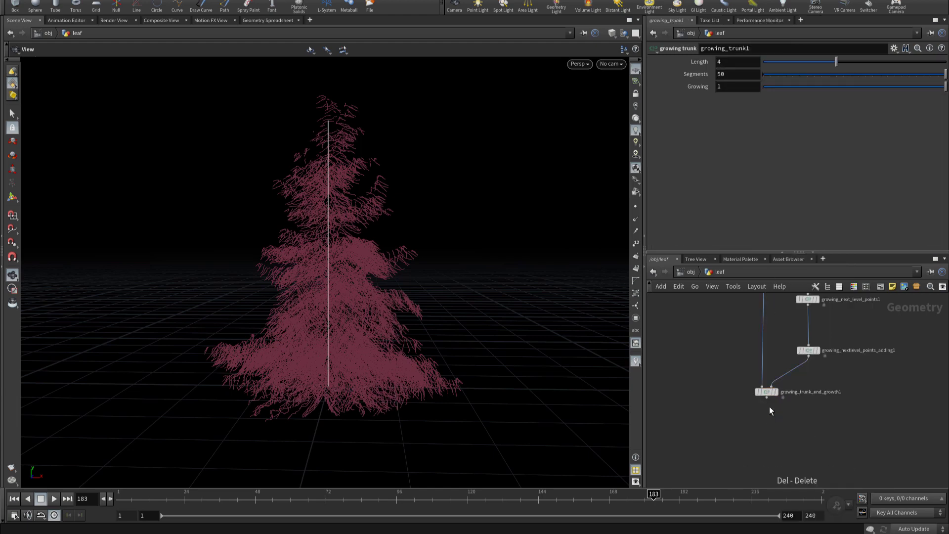
{"action": "left_click", "coordinate": [767, 397]}
{"action": "key", "text": "Tab"}
{"action": "type", "text": "tr "}
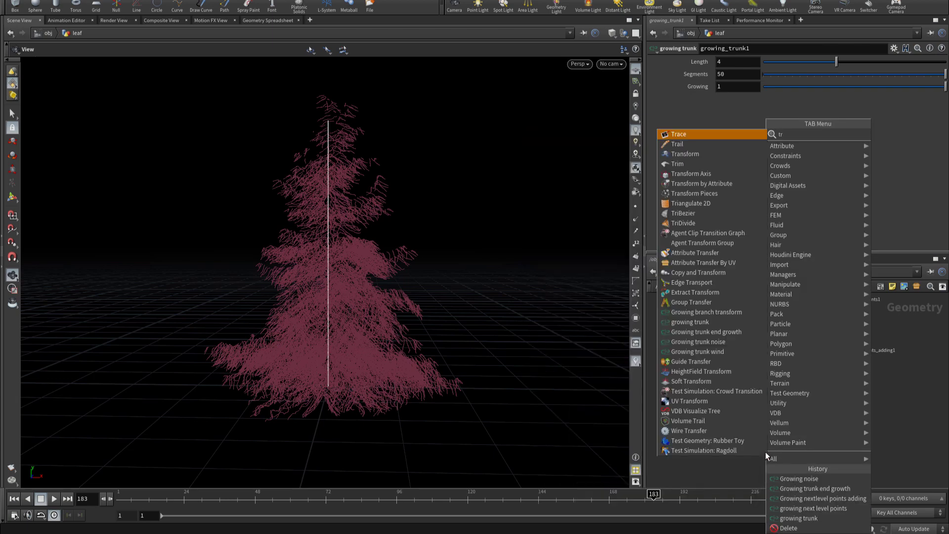
{"action": "type", "text": "n"}
{"action": "key", "text": "Return"}
{"action": "left_click", "coordinate": [765, 451]}
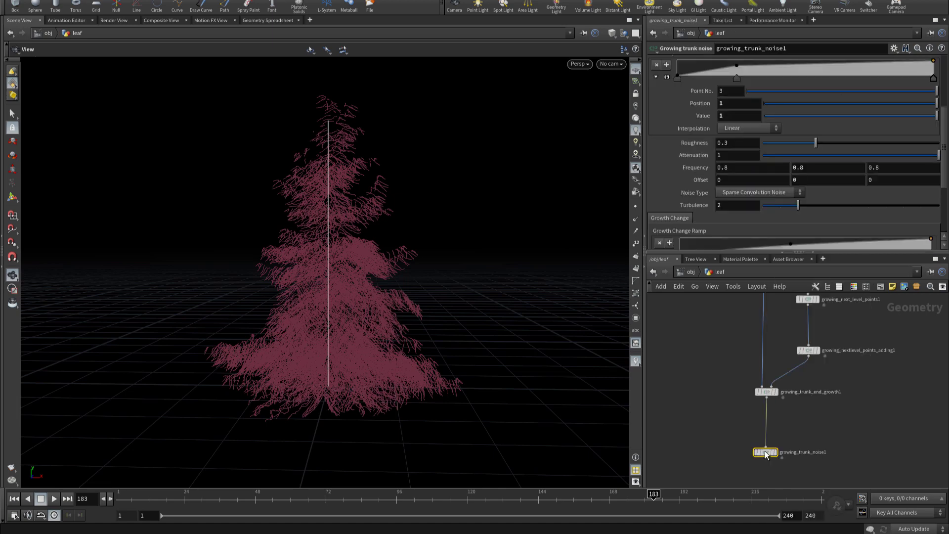
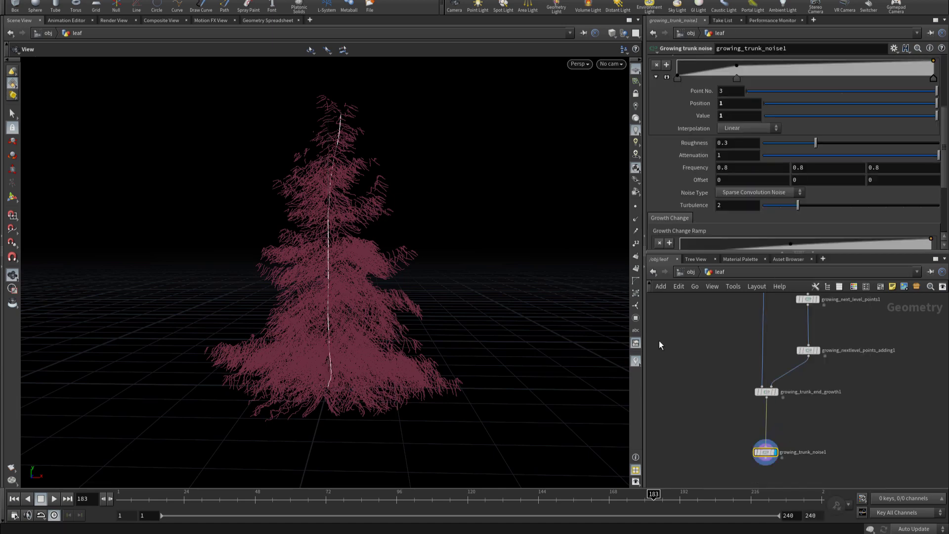
Step: Shorten the trunk Length on growing_trunk1
{"action": "scroll", "coordinate": [815, 381], "scroll_direction": "down", "scroll_amount": 2}
{"action": "scroll", "coordinate": [815, 387], "scroll_direction": "down", "scroll_amount": 2}
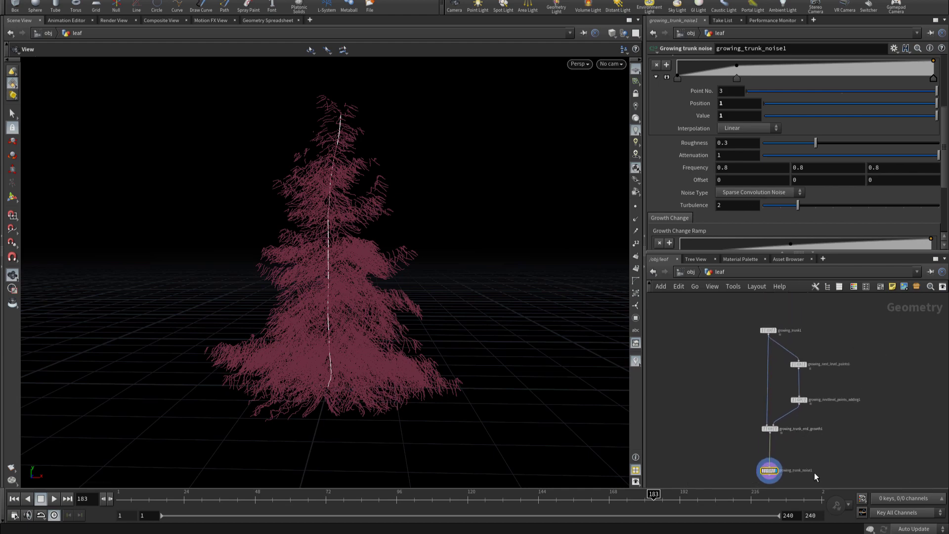
{"action": "left_click", "coordinate": [771, 334]}
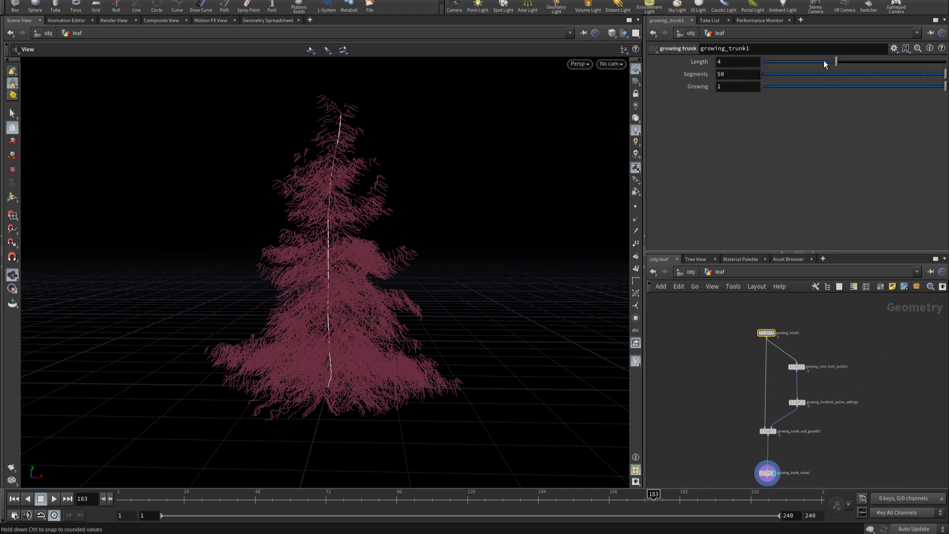
{"action": "left_click_drag", "start_coordinate": [823, 57], "coordinate": [790, 61]}
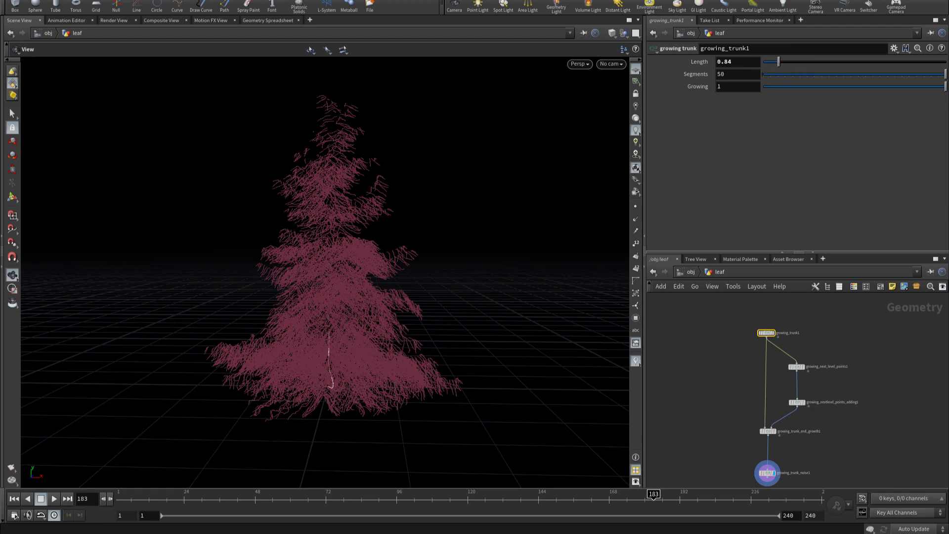
Step: On growing_trunk_noise1, delete a Lenght Noise ramp point and raise another to about 0.87
{"action": "left_click", "coordinate": [767, 473]}
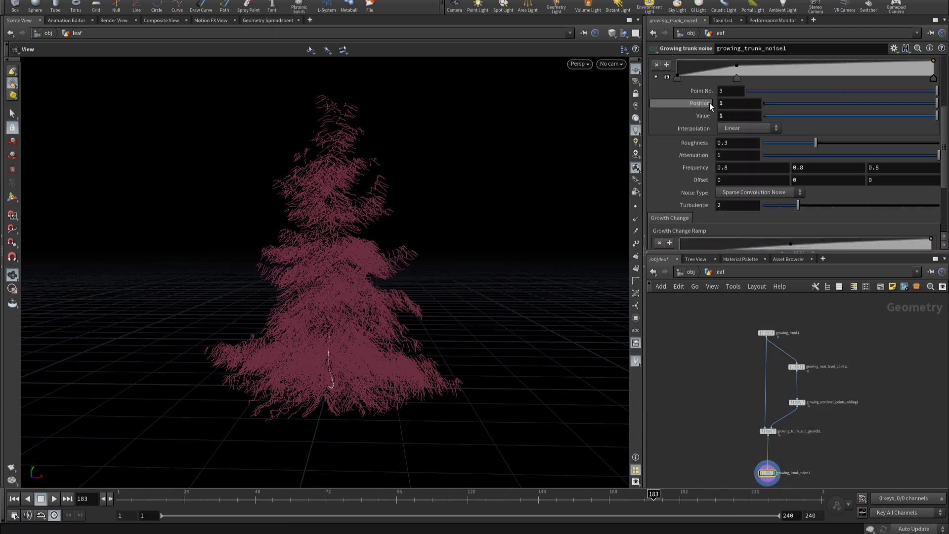
{"action": "scroll", "coordinate": [714, 109], "scroll_direction": "up", "scroll_amount": 2}
{"action": "scroll", "coordinate": [720, 118], "scroll_direction": "up", "scroll_amount": 3}
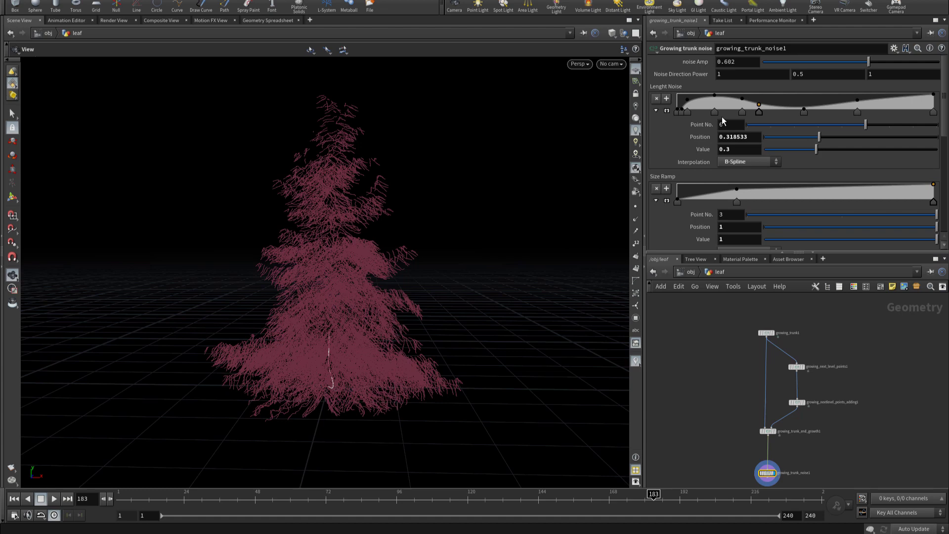
{"action": "left_click", "coordinate": [685, 112]}
{"action": "left_click", "coordinate": [687, 111], "text": "ctrl"}
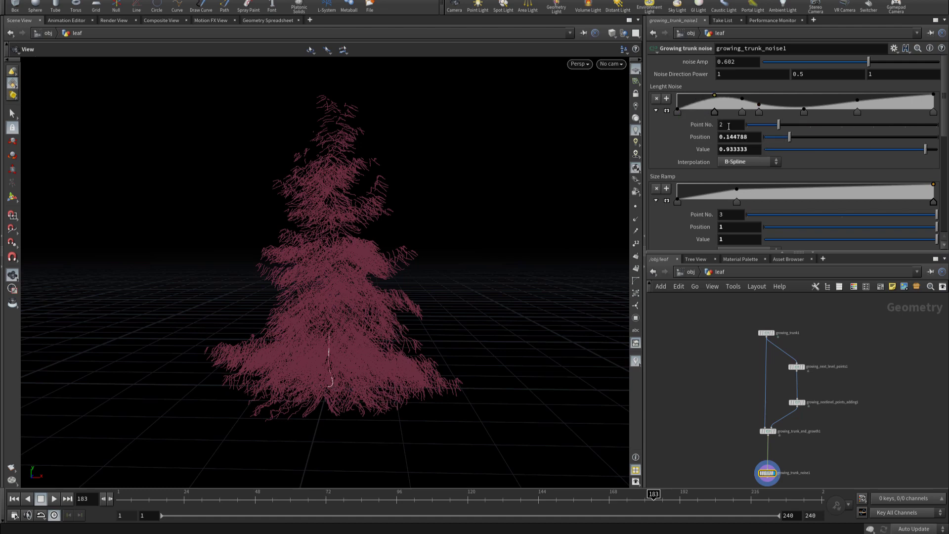
{"action": "mouse_move", "coordinate": [804, 109]}
{"action": "left_mouse_down"}
{"action": "mouse_move", "coordinate": [805, 96]}
{"action": "mouse_move", "coordinate": [759, 96]}
{"action": "left_mouse_up"}
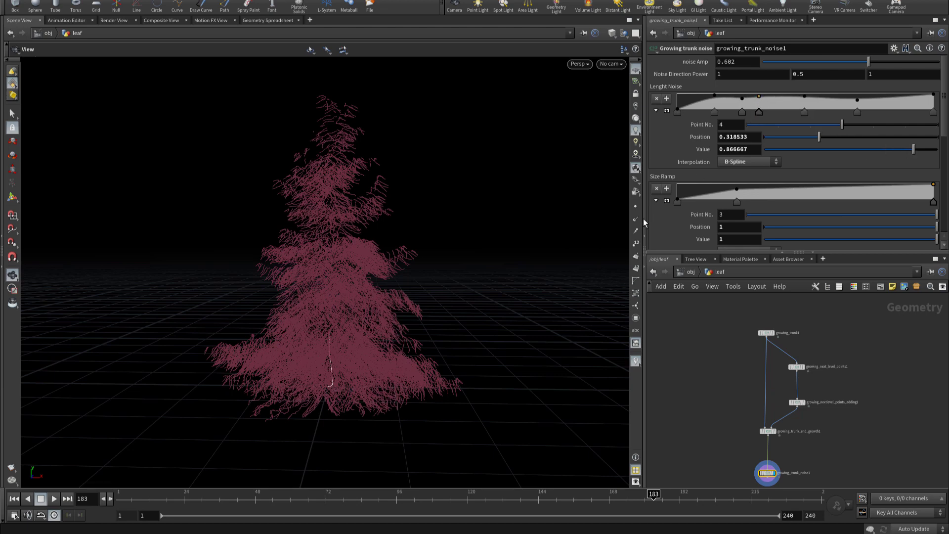
Step: Raise the trunk noise Frequency to 2.2
{"action": "scroll", "coordinate": [706, 310], "scroll_direction": "down", "scroll_amount": 5}
{"action": "scroll", "coordinate": [677, 223], "scroll_direction": "down", "scroll_amount": 3}
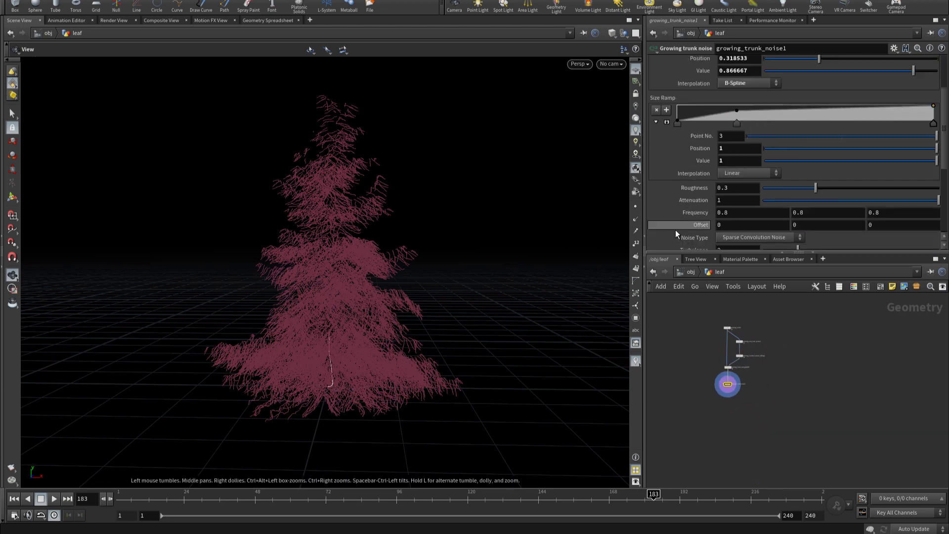
{"action": "scroll", "coordinate": [675, 230], "scroll_direction": "down", "scroll_amount": 3}
{"action": "middle_click_drag", "start_coordinate": [685, 159], "coordinate": [776, 156]}
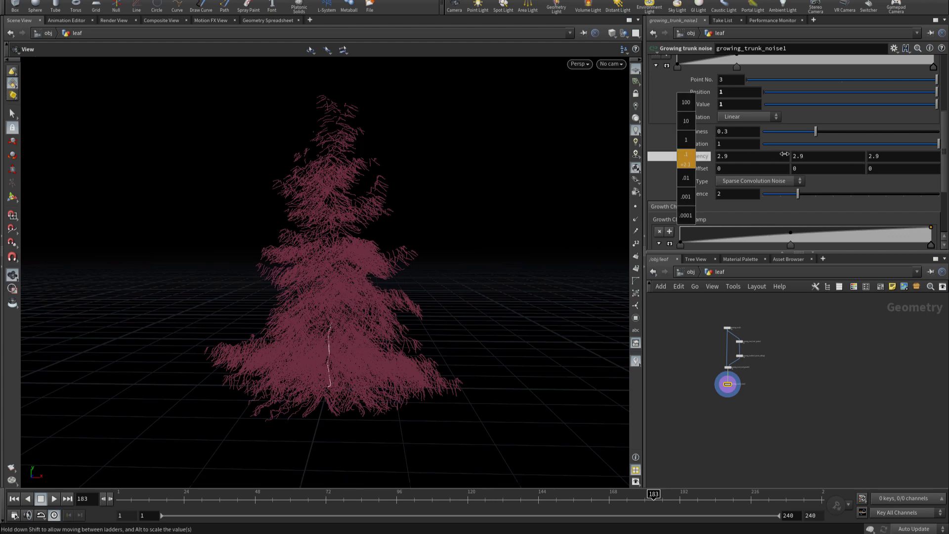
{"action": "mouse_move", "coordinate": [774, 154]}
{"action": "middle_mouse_down"}
{"action": "mouse_move", "coordinate": [674, 166]}
{"action": "mouse_move", "coordinate": [754, 152]}
{"action": "middle_mouse_up"}
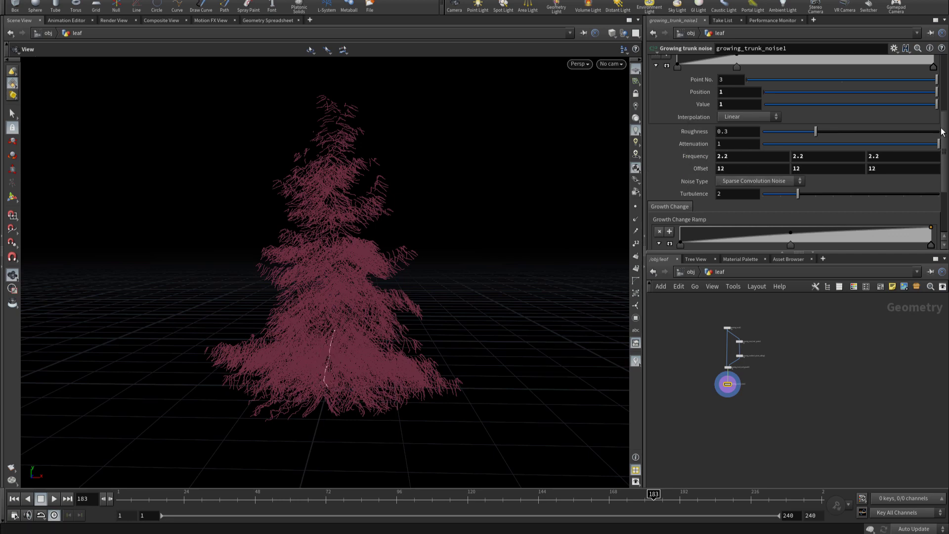
Step: Cut the trunk noise Amp from 0.602 down to 0.062
{"action": "mouse_move", "coordinate": [350, 328]}
{"action": "left_mouse_down"}
{"action": "mouse_move", "coordinate": [423, 364]}
{"action": "mouse_move", "coordinate": [512, 345]}
{"action": "left_mouse_up"}
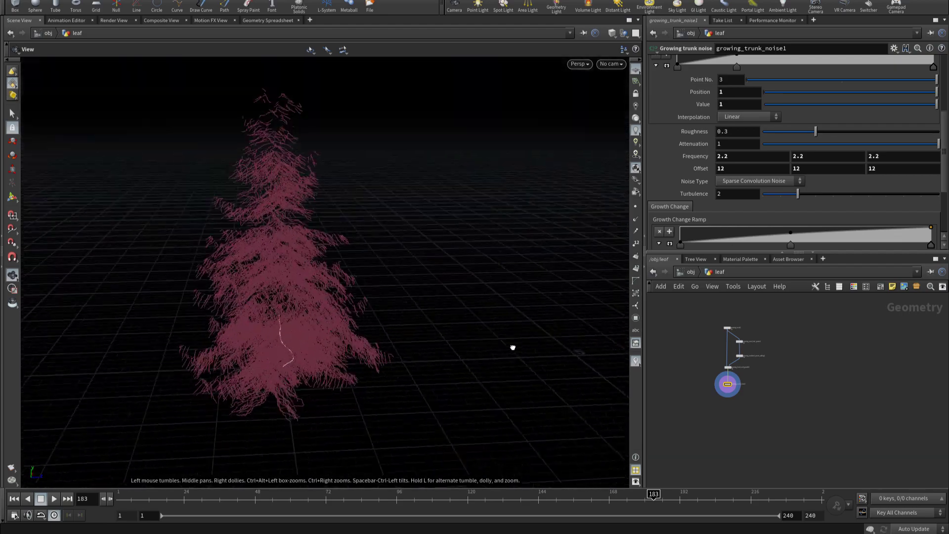
{"action": "left_click_drag", "start_coordinate": [947, 164], "coordinate": [936, 79]}
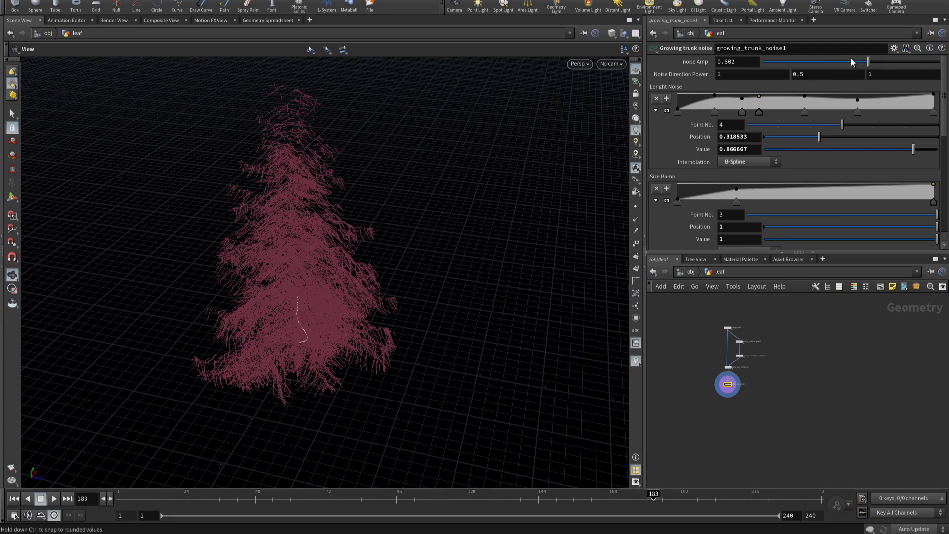
{"action": "left_click_drag", "start_coordinate": [868, 62], "coordinate": [774, 61]}
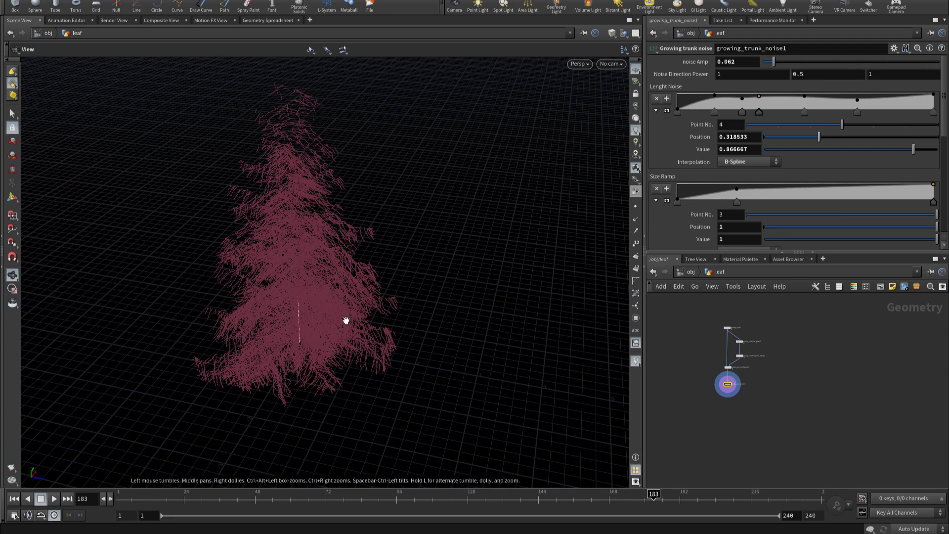
{"action": "left_click_drag", "start_coordinate": [345, 320], "coordinate": [243, 286]}
{"action": "scroll", "coordinate": [725, 378], "scroll_direction": "up", "scroll_amount": 2}
{"action": "scroll", "coordinate": [725, 378], "scroll_direction": "up", "scroll_amount": 2}
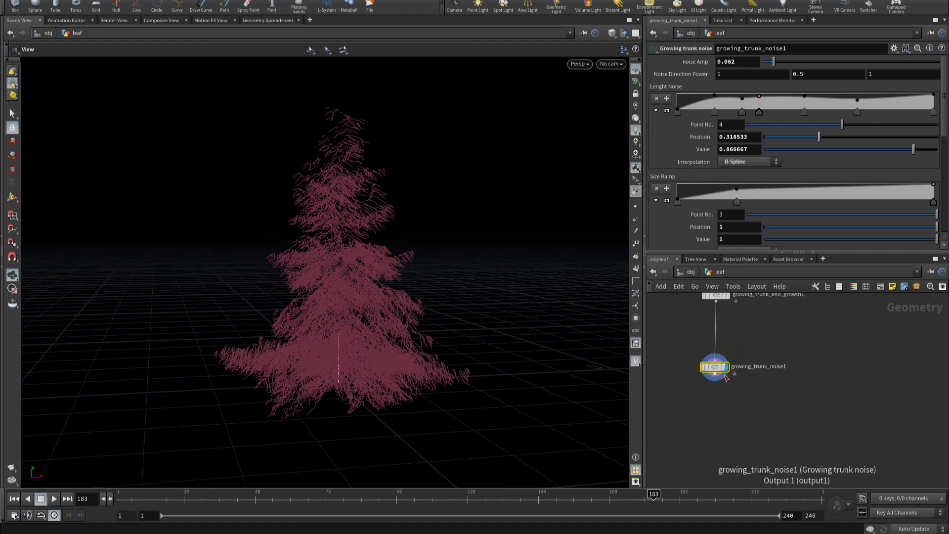
{"action": "left_click_drag", "start_coordinate": [725, 375], "coordinate": [747, 402]}
{"action": "scroll", "coordinate": [728, 394], "scroll_direction": "down", "scroll_amount": 2}
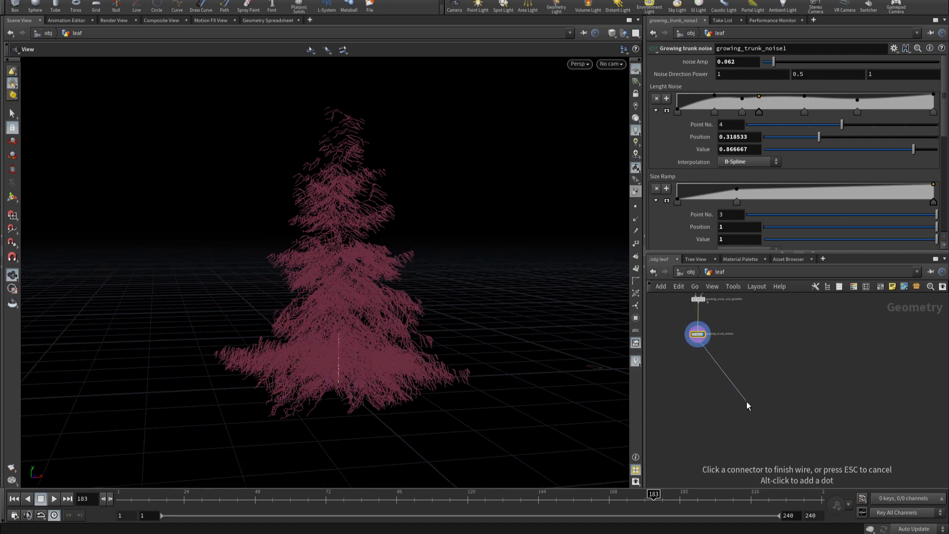
Step: Insert a Growing copy node after growing_trunk_noise1
{"action": "key", "text": "Tab"}
{"action": "type", "text": "gr"}
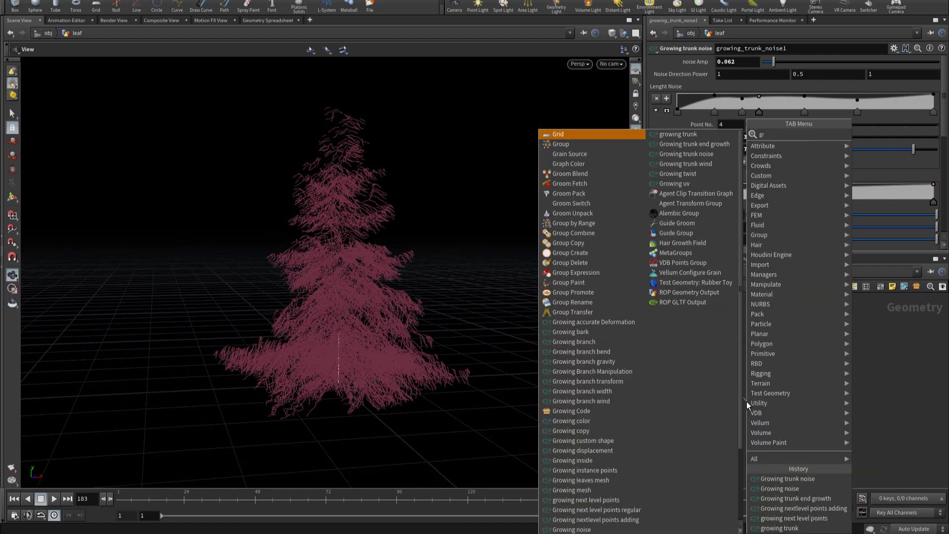
{"action": "type", "text": " cop"}
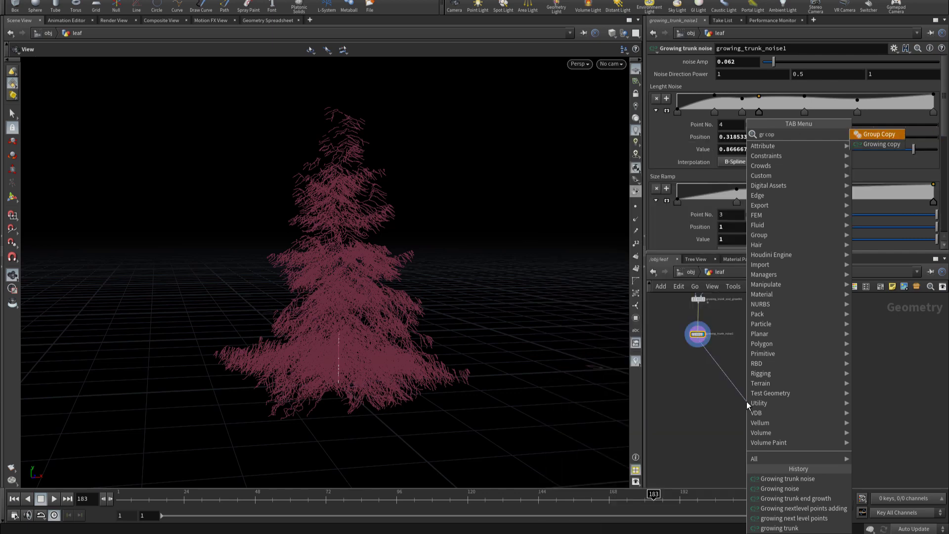
{"action": "key", "text": "Down"}
{"action": "key", "text": "Return"}
{"action": "left_click", "coordinate": [746, 401]}
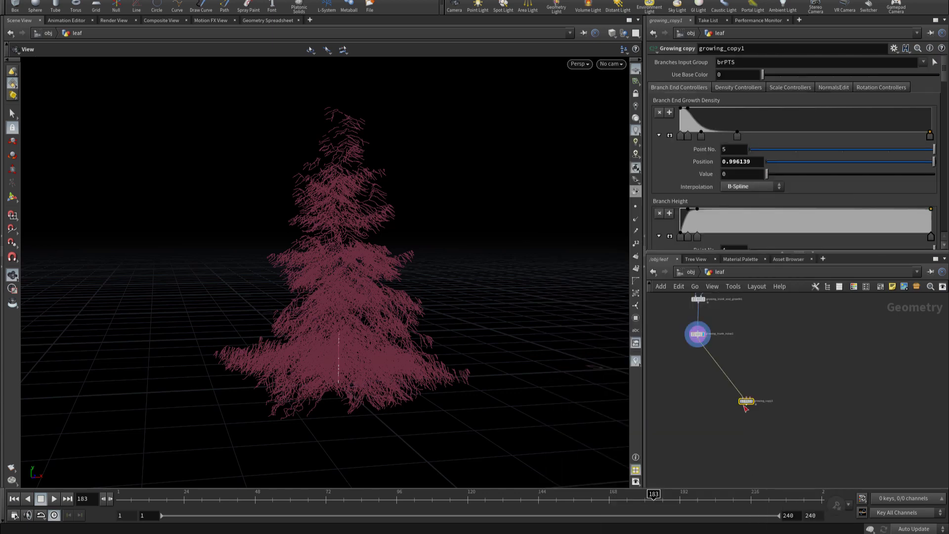
{"action": "scroll", "coordinate": [750, 358], "scroll_direction": "down", "scroll_amount": 2}
Step: Add a Growing branch node feeding growing_copy1
{"action": "left_click", "coordinate": [757, 435]}
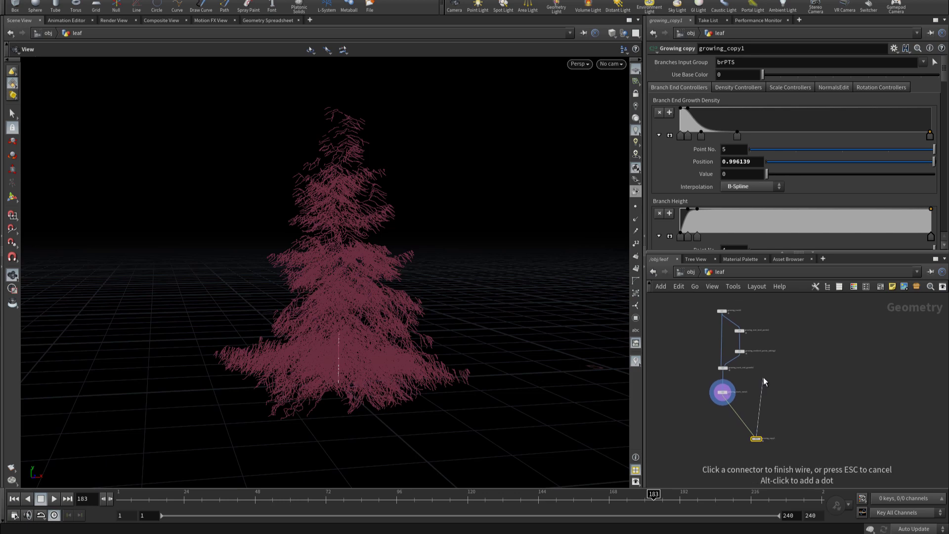
{"action": "key", "text": "Tab"}
{"action": "type", "text": "bra"}
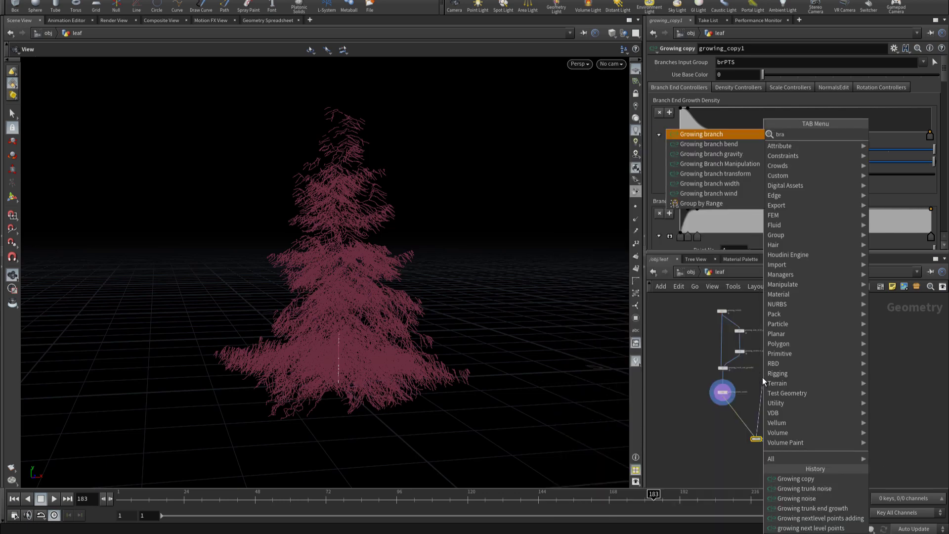
{"action": "key", "text": "Return"}
{"action": "scroll", "coordinate": [762, 381], "scroll_direction": "up", "scroll_amount": 2}
Step: Add a growing next level points node under growing_branch1
{"action": "left_click", "coordinate": [762, 379]}
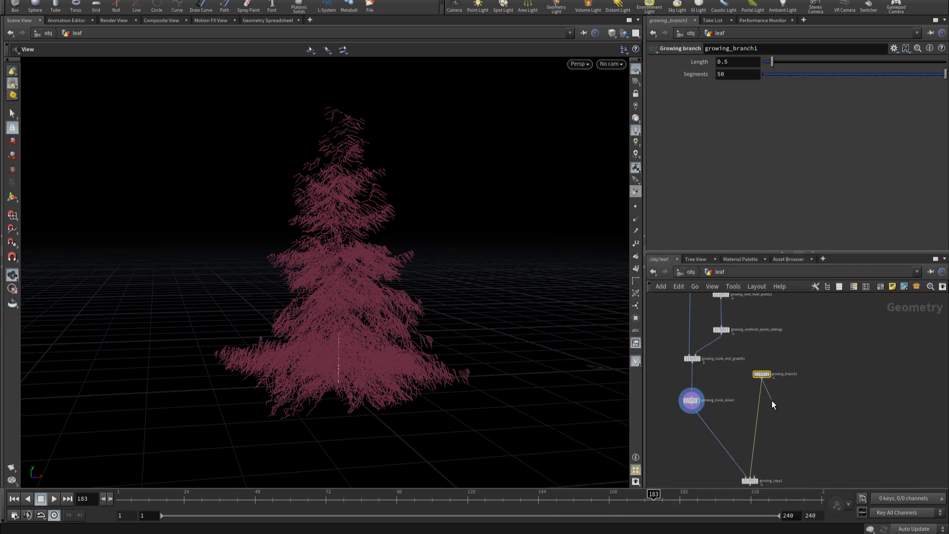
{"action": "key", "text": "Tab"}
{"action": "type", "text": "n"}
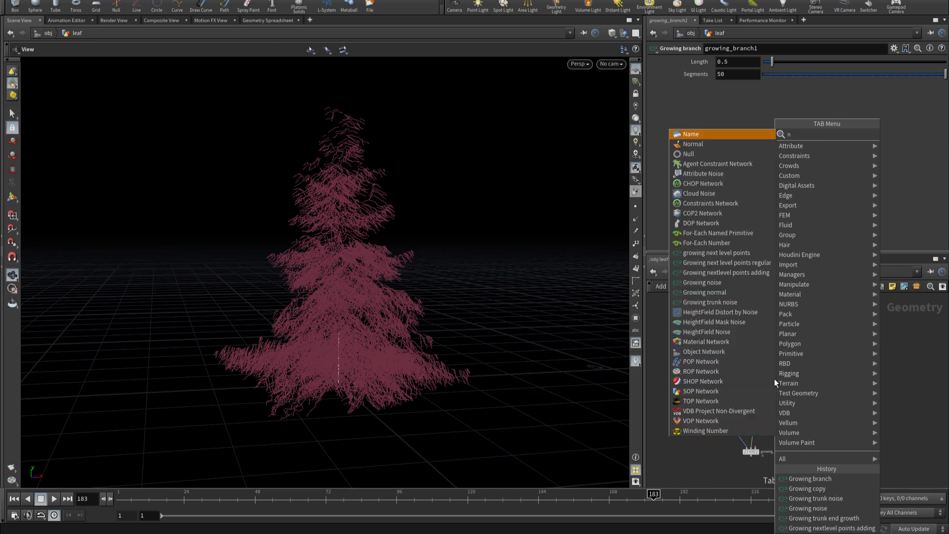
{"action": "type", "text": "ex"}
{"action": "key", "text": "Return"}
{"action": "left_click", "coordinate": [774, 379]}
{"action": "scroll", "coordinate": [774, 378], "scroll_direction": "up", "scroll_amount": 2}
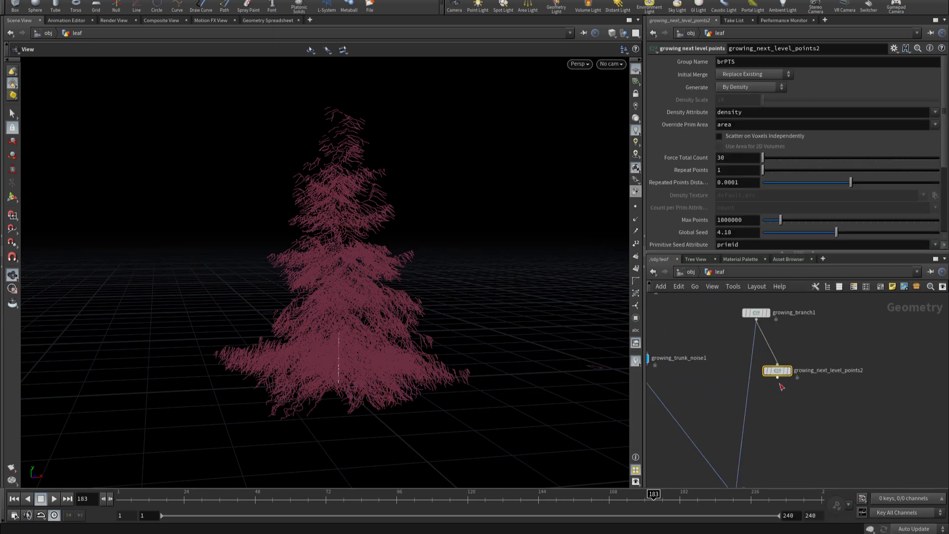
Step: Add a next level points adding node wired into growing_copy1's third input
{"action": "key", "text": "Tab"}
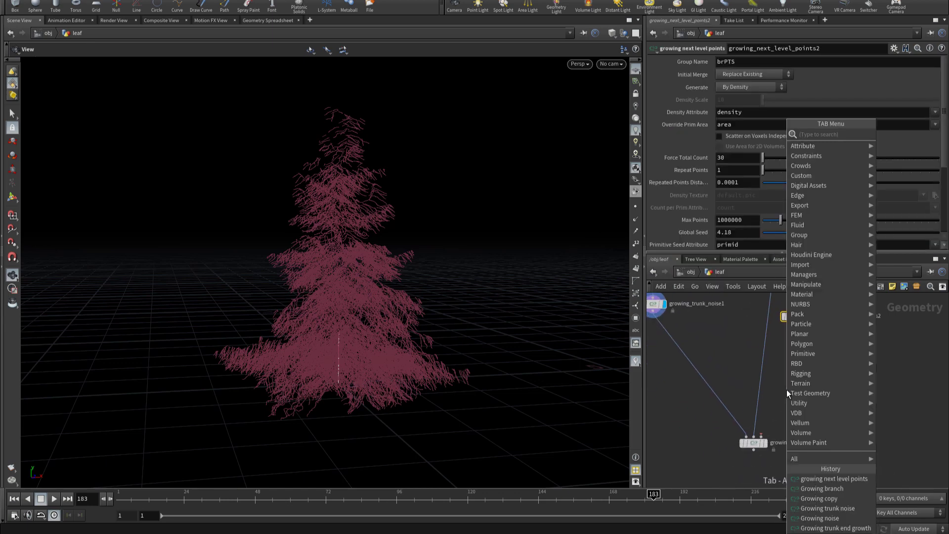
{"action": "type", "text": "add"}
{"action": "key", "text": "Down"}
{"action": "key", "text": "Return"}
{"action": "left_click", "coordinate": [787, 389]}
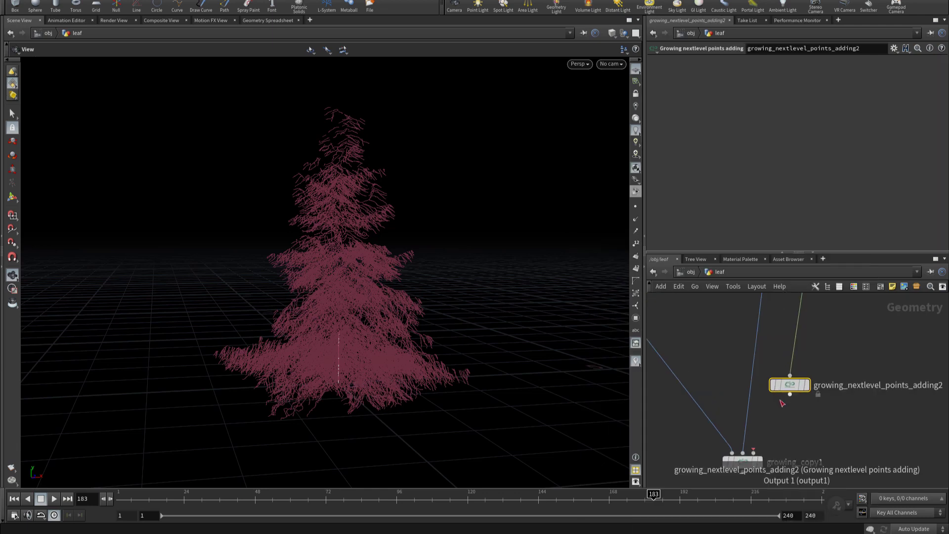
{"action": "left_click_drag", "start_coordinate": [790, 395], "coordinate": [753, 452]}
{"action": "middle_click_drag", "start_coordinate": [808, 441], "coordinate": [819, 362]}
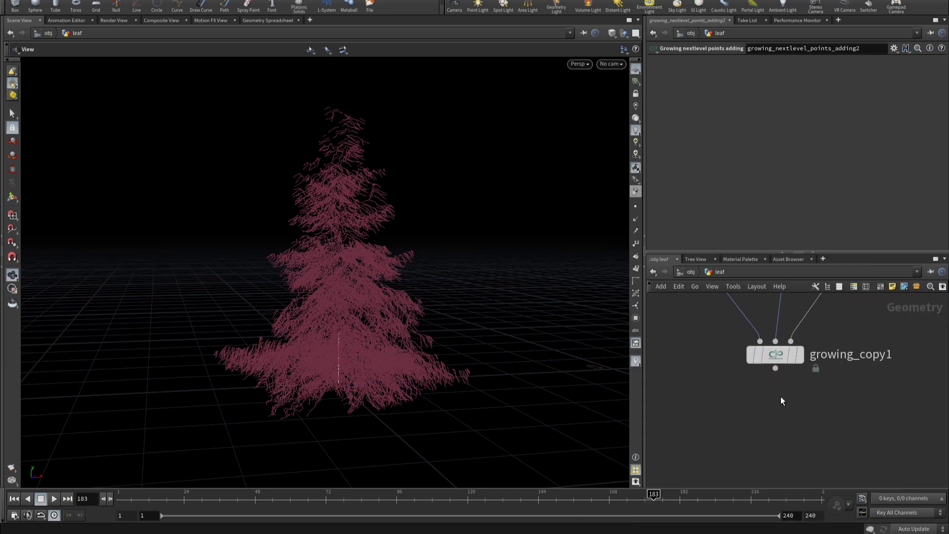
Step: Add a Growing branch transform node after growing_copy1
{"action": "left_click", "coordinate": [774, 377]}
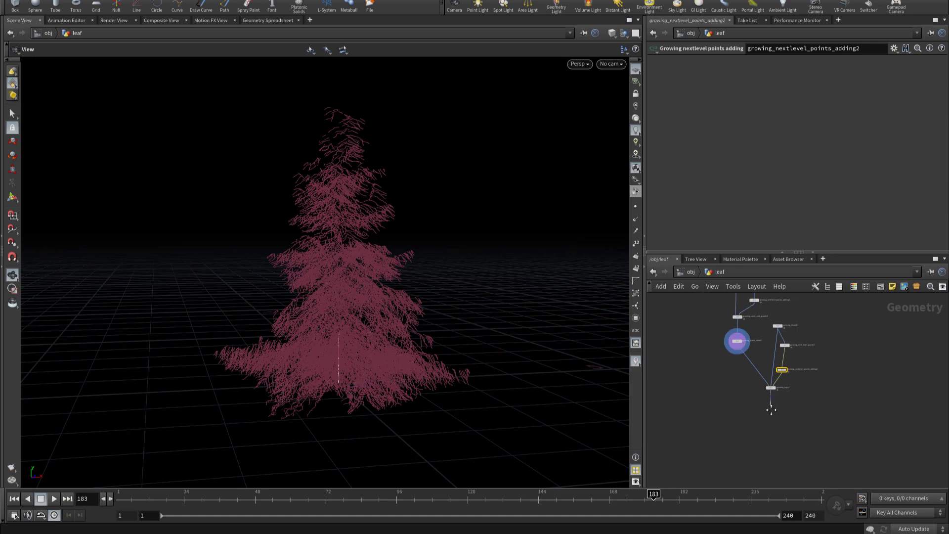
{"action": "key", "text": "Tab"}
{"action": "type", "text": "growing branch"}
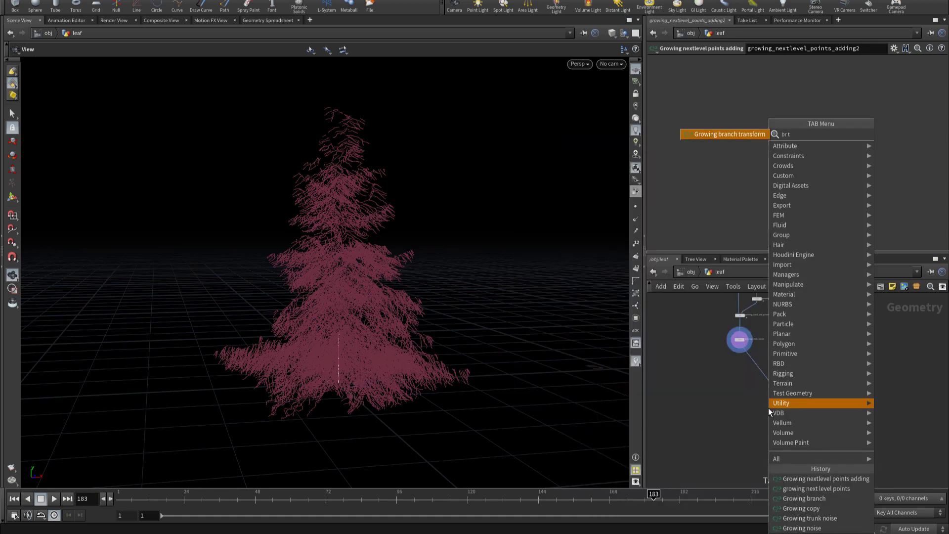
{"action": "key", "text": "Return"}
{"action": "left_click", "coordinate": [768, 408]}
{"action": "scroll", "coordinate": [768, 408], "scroll_direction": "up", "scroll_amount": 3}
{"action": "scroll", "coordinate": [770, 408], "scroll_direction": "up", "scroll_amount": 2}
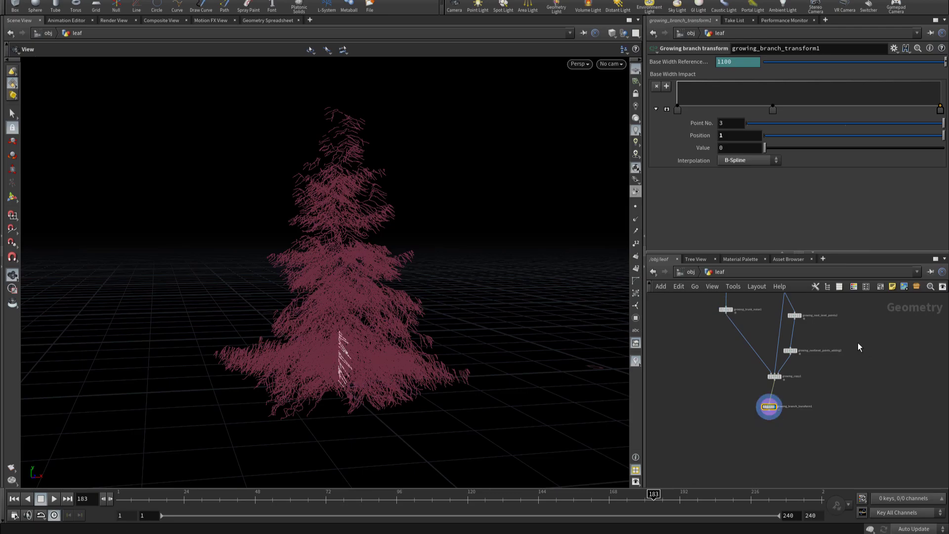
Step: Show the Y Rotation settings under growing_copy1's Rotation Controllers
{"action": "scroll", "coordinate": [339, 371], "scroll_direction": "up", "scroll_amount": 5}
{"action": "scroll", "coordinate": [210, 340], "scroll_direction": "up", "scroll_amount": 2}
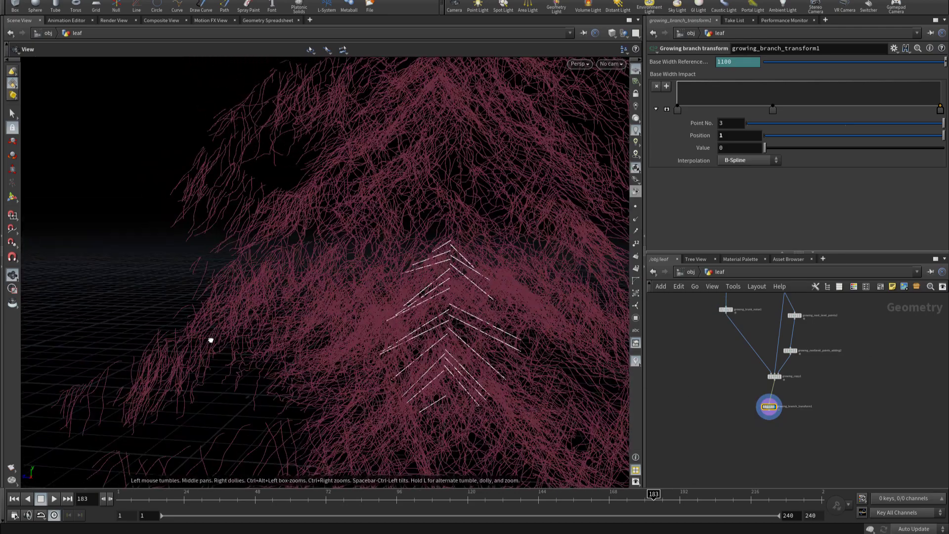
{"action": "left_click_drag", "start_coordinate": [721, 372], "coordinate": [834, 386]}
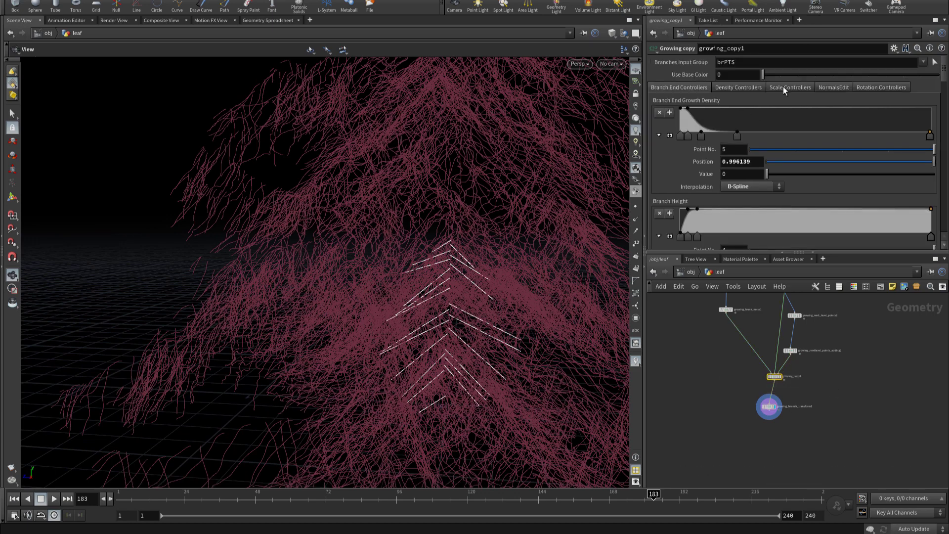
{"action": "left_click", "coordinate": [847, 87]}
{"action": "left_click", "coordinate": [876, 85]}
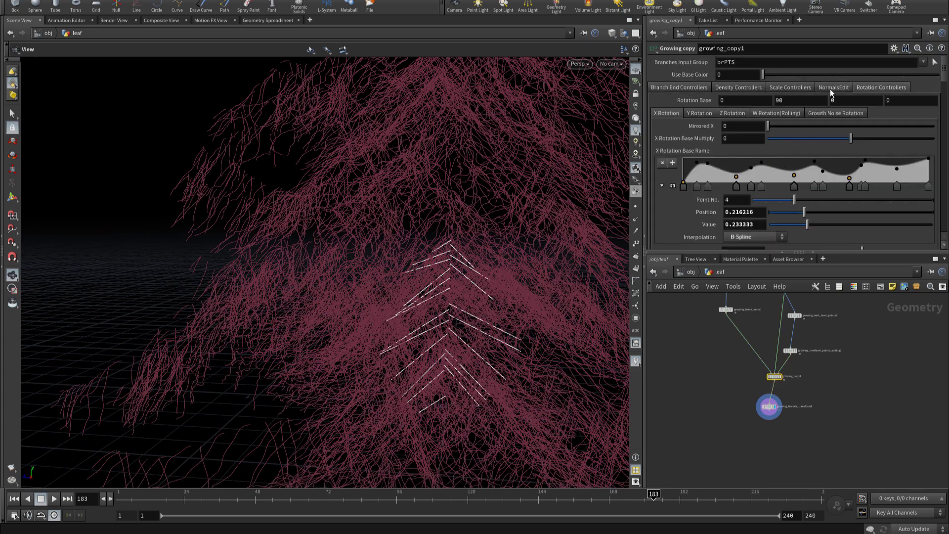
{"action": "scroll", "coordinate": [704, 193], "scroll_direction": "down", "scroll_amount": 3}
{"action": "scroll", "coordinate": [704, 191], "scroll_direction": "up", "scroll_amount": 1}
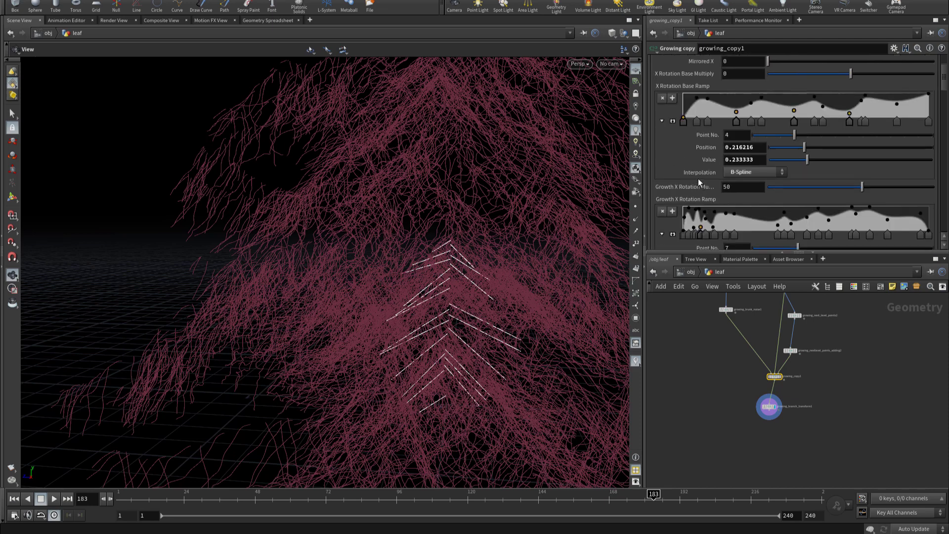
{"action": "scroll", "coordinate": [698, 179], "scroll_direction": "up", "scroll_amount": 1}
{"action": "left_click", "coordinate": [699, 91]}
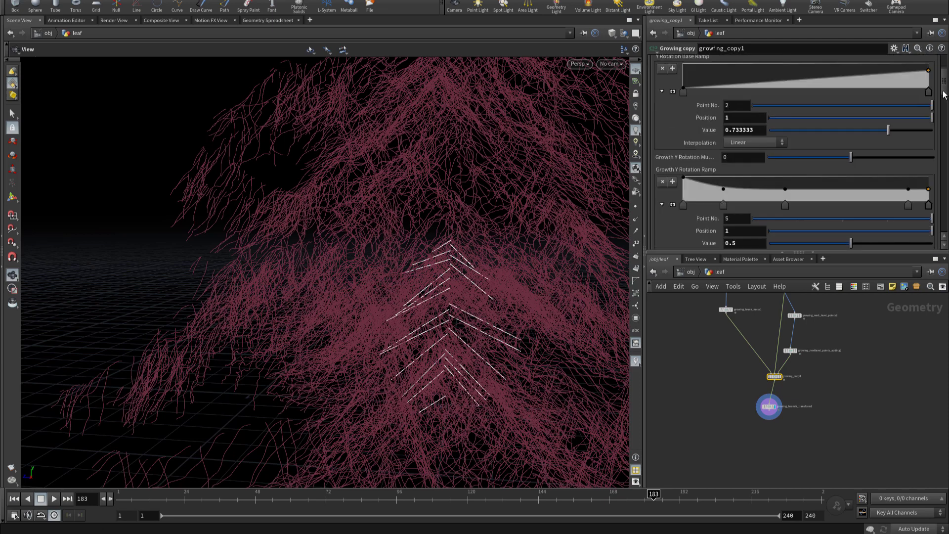
Step: Set the Mirrored Y Rotation to 0
{"action": "mouse_move", "coordinate": [943, 64]}
{"action": "left_mouse_down"}
{"action": "mouse_move", "coordinate": [929, 213]}
{"action": "mouse_move", "coordinate": [929, 132]}
{"action": "left_mouse_up"}
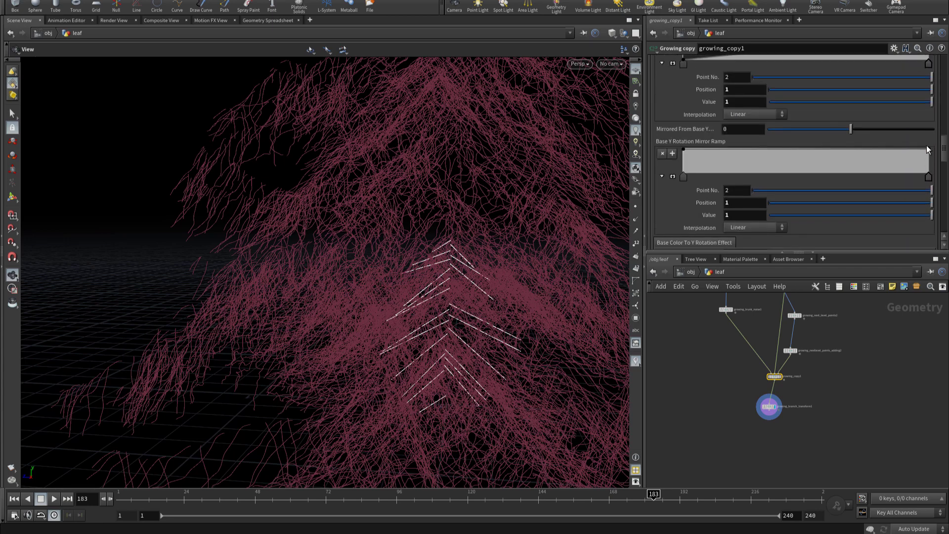
{"action": "scroll", "coordinate": [758, 149], "scroll_direction": "up", "scroll_amount": 2}
{"action": "double_click", "coordinate": [751, 179]}
{"action": "type", "text": "-180"}
{"action": "key", "text": "Return"}
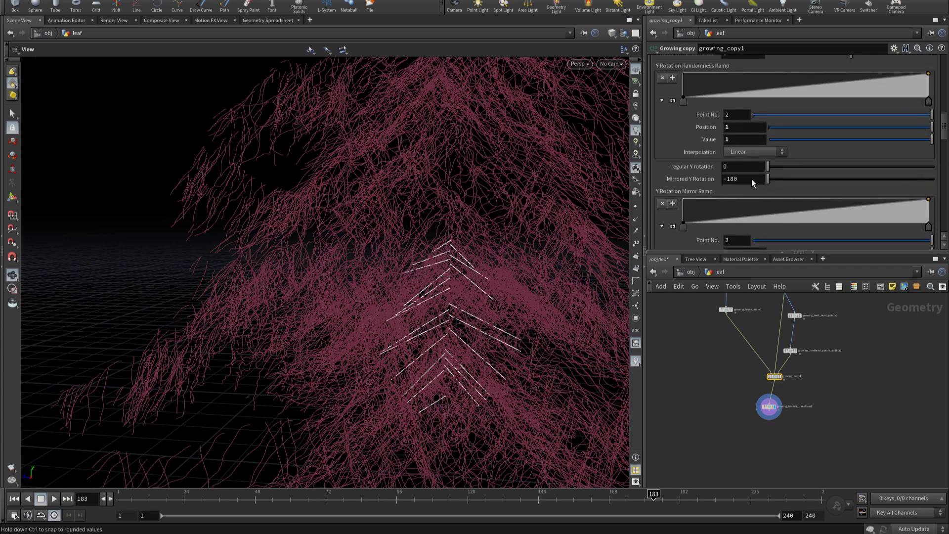
{"action": "type", "text": "0"}
{"action": "key", "text": "Return"}
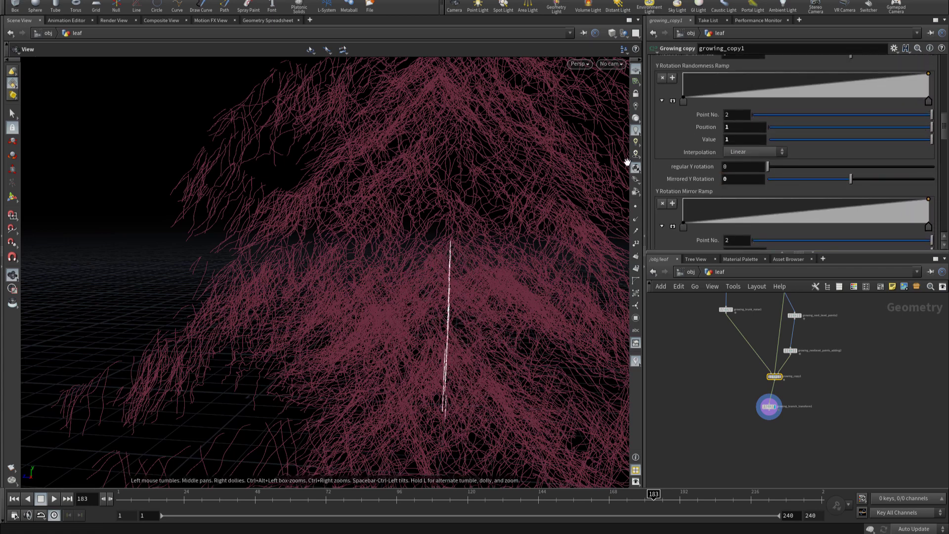
Step: Set the regular Y rotation to 110
{"action": "left_click_drag", "start_coordinate": [599, 163], "coordinate": [692, 322]}
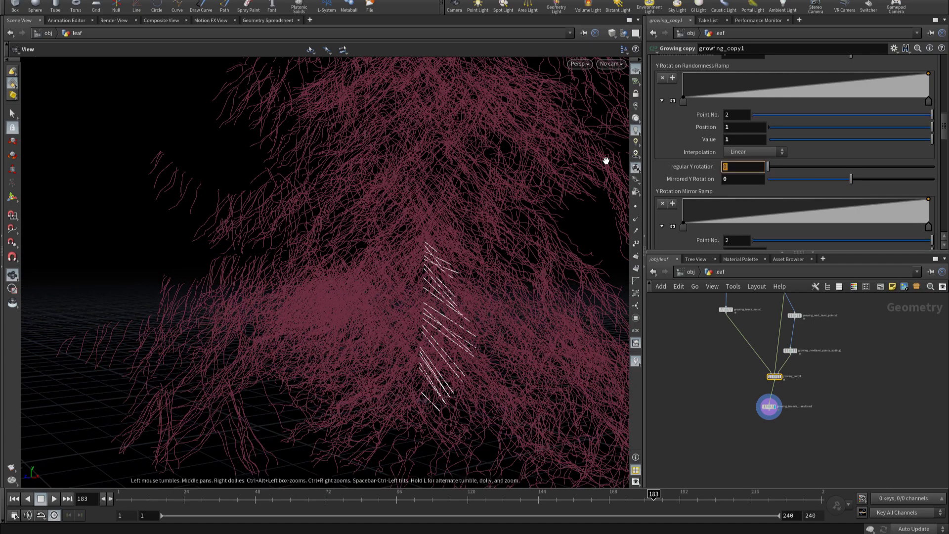
{"action": "type", "text": "10"}
{"action": "key", "text": "Return"}
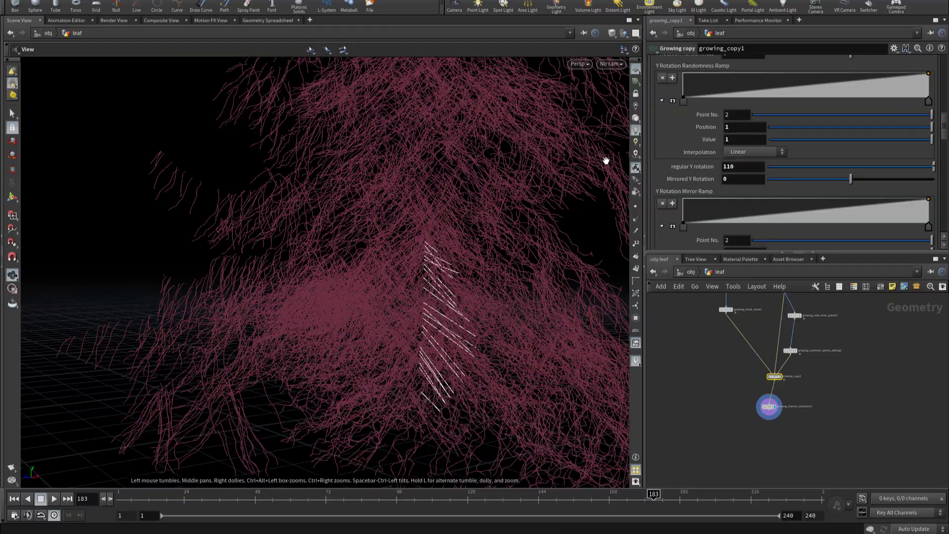
{"action": "mouse_move", "coordinate": [394, 288]}
{"action": "left_mouse_down"}
{"action": "mouse_move", "coordinate": [485, 259]}
{"action": "mouse_move", "coordinate": [606, 239]}
{"action": "mouse_move", "coordinate": [604, 333]}
{"action": "mouse_move", "coordinate": [606, 309]}
{"action": "left_mouse_up"}
{"action": "scroll", "coordinate": [803, 345], "scroll_direction": "down", "scroll_amount": 2}
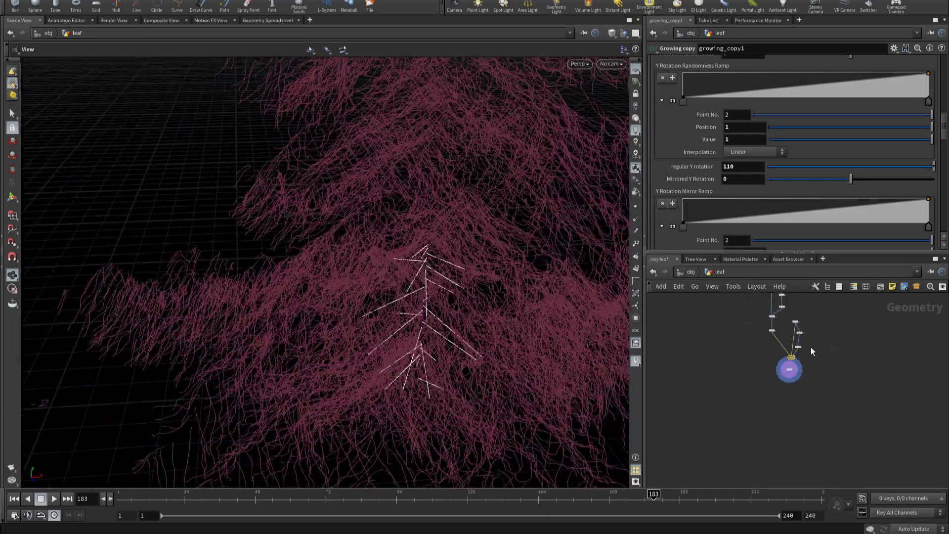
{"action": "scroll", "coordinate": [811, 346], "scroll_direction": "up", "scroll_amount": 3}
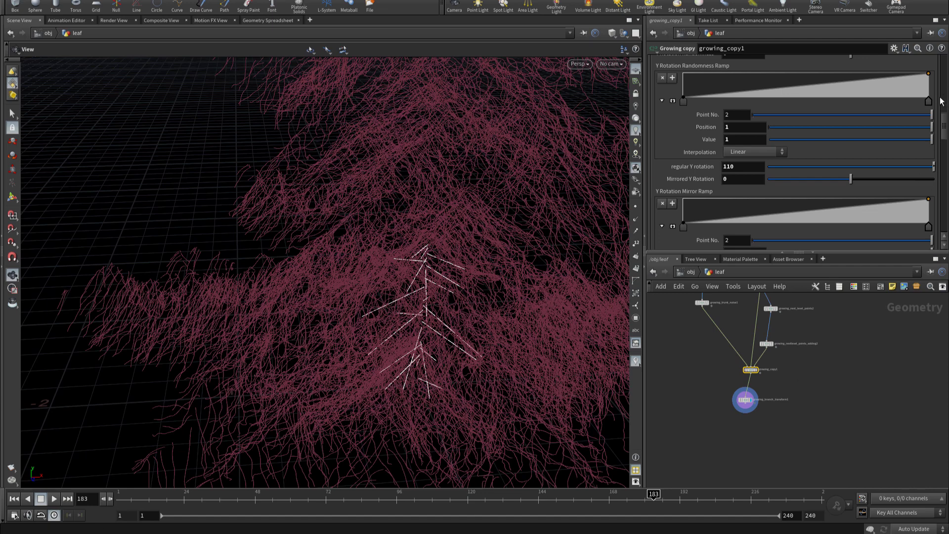
{"action": "left_click_drag", "start_coordinate": [944, 129], "coordinate": [943, 65]}
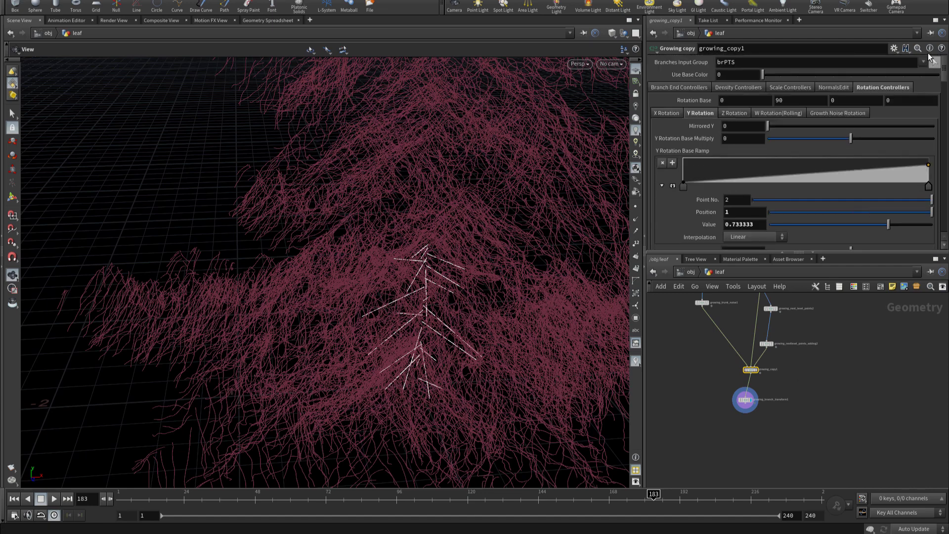
Step: Reshape the Growth X Rotation Ramp, bringing point 7 down to 0.145833
{"action": "left_click", "coordinate": [657, 112]}
{"action": "scroll", "coordinate": [711, 194], "scroll_direction": "down", "scroll_amount": 3}
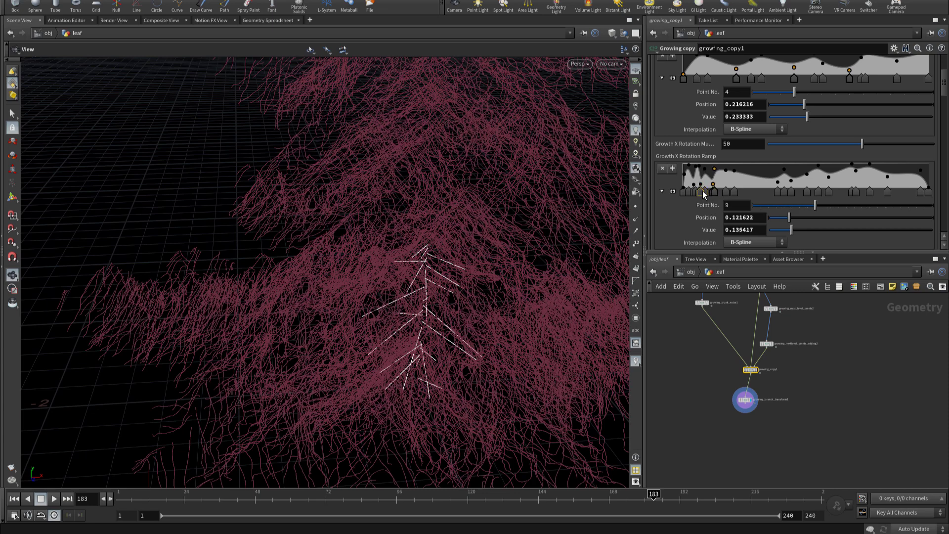
{"action": "mouse_move", "coordinate": [712, 197]}
{"action": "left_mouse_down"}
{"action": "mouse_move", "coordinate": [693, 193]}
{"action": "mouse_move", "coordinate": [696, 179]}
{"action": "left_mouse_up"}
{"action": "left_click", "coordinate": [714, 191]}
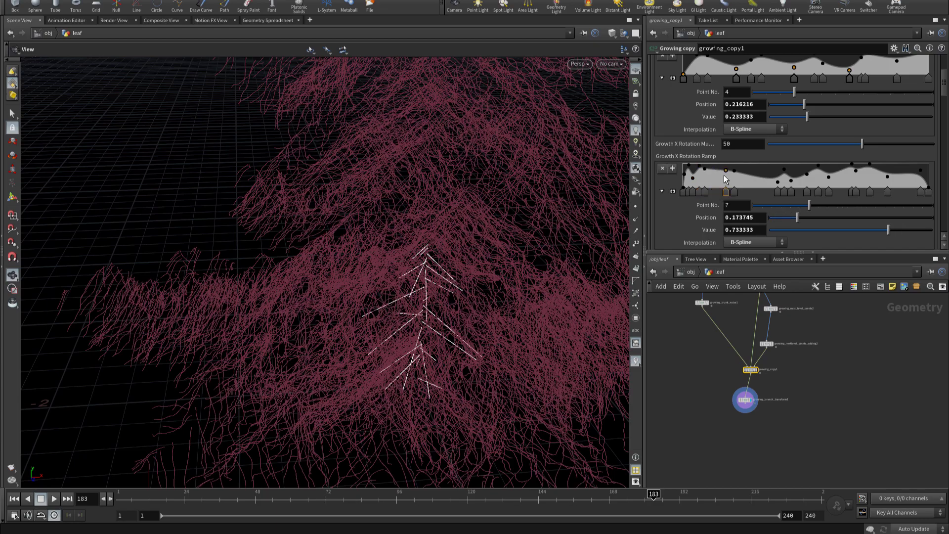
{"action": "left_click_drag", "start_coordinate": [718, 196], "coordinate": [716, 191]}
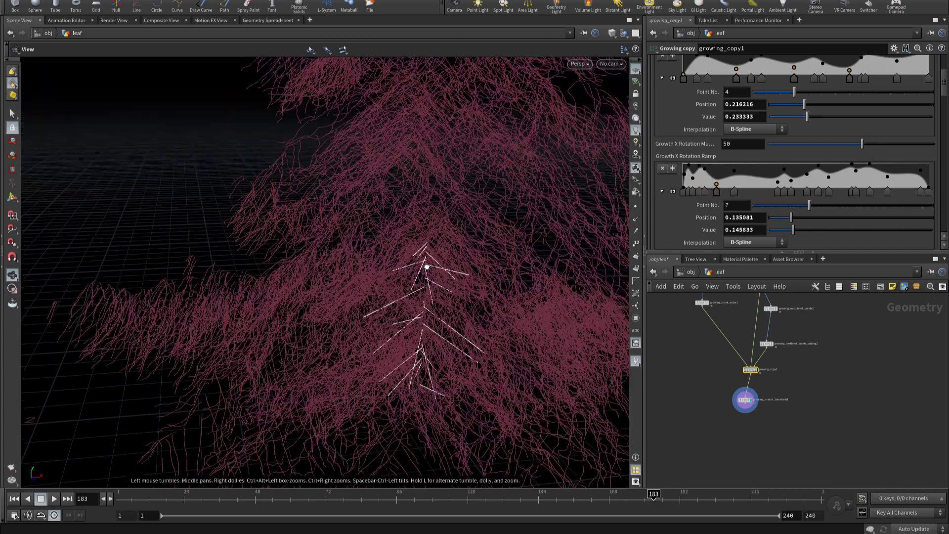
{"action": "left_click_drag", "start_coordinate": [423, 265], "coordinate": [530, 388]}
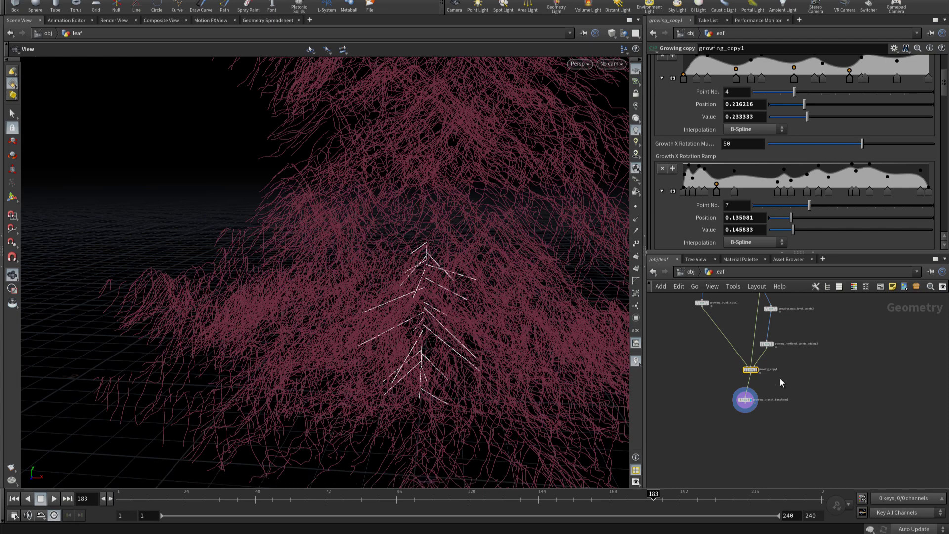
{"action": "middle_click_drag", "start_coordinate": [781, 382], "coordinate": [784, 403]}
{"action": "middle_click_drag", "start_coordinate": [690, 364], "coordinate": [720, 356]}
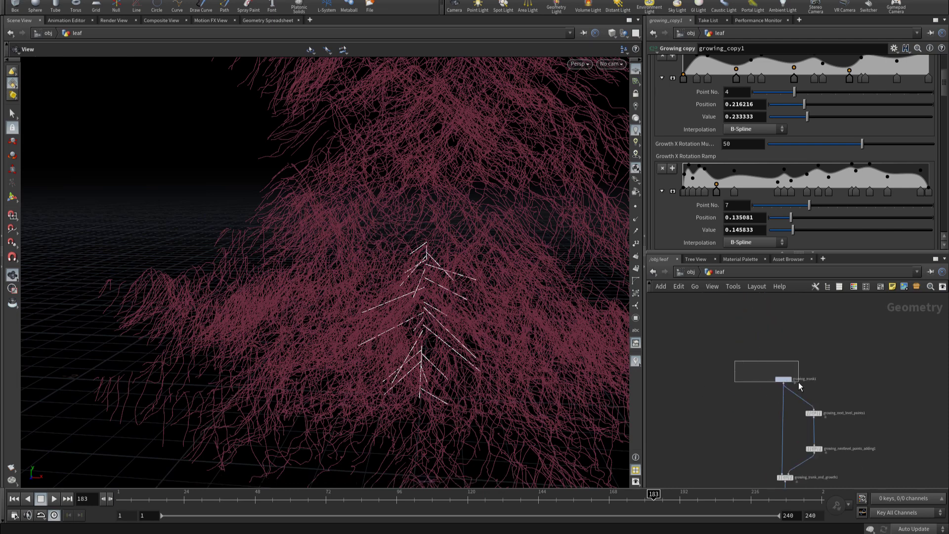
{"action": "left_click_drag", "start_coordinate": [735, 361], "coordinate": [799, 382]}
Step: Key the trunk's Growing value at frame 1 with value 0.0001
{"action": "left_click", "coordinate": [735, 87], "text": "alt"}
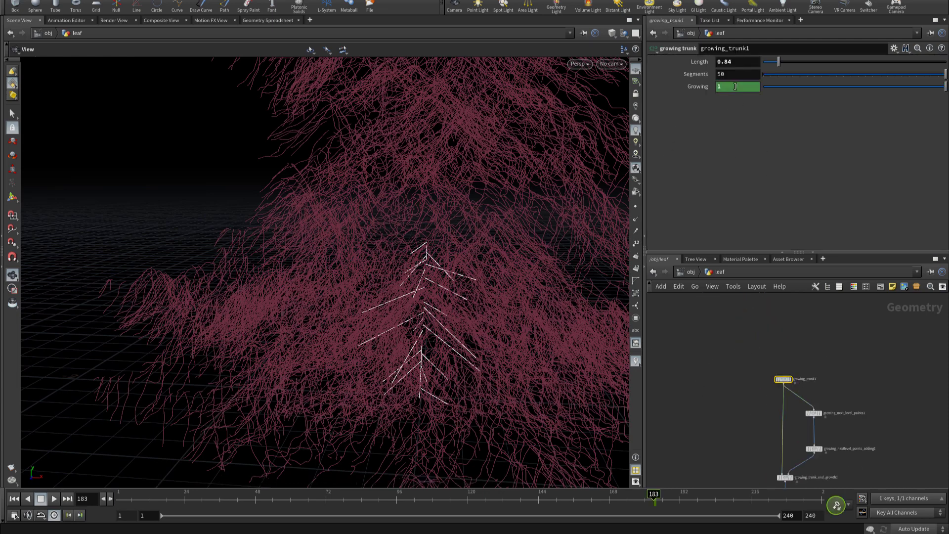
{"action": "left_click_drag", "start_coordinate": [501, 149], "coordinate": [435, 69]}
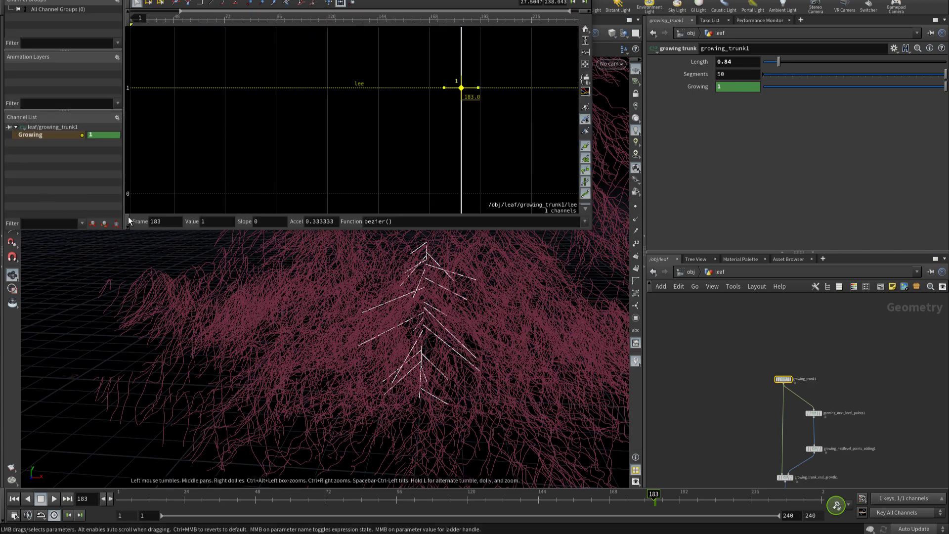
{"action": "double_click", "coordinate": [156, 221]}
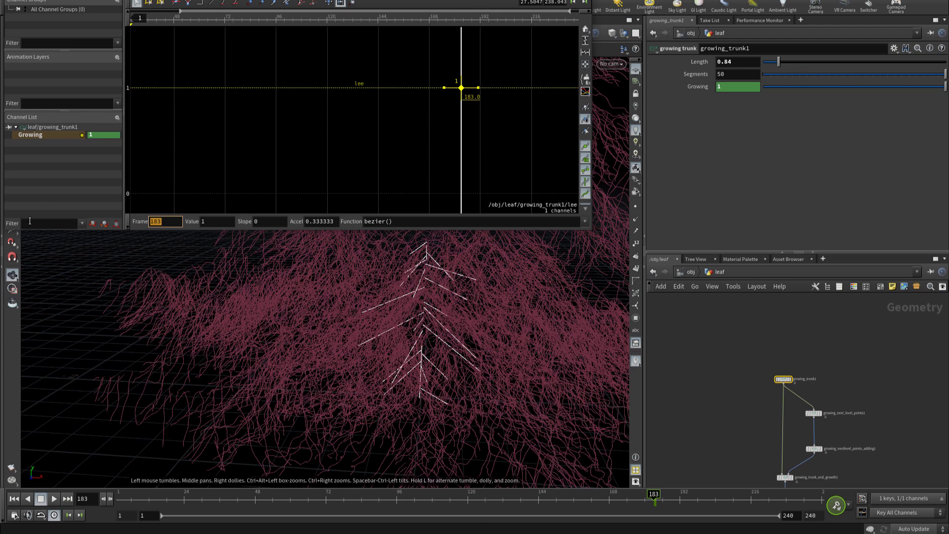
{"action": "type", "text": "1"}
{"action": "key", "text": "Tab"}
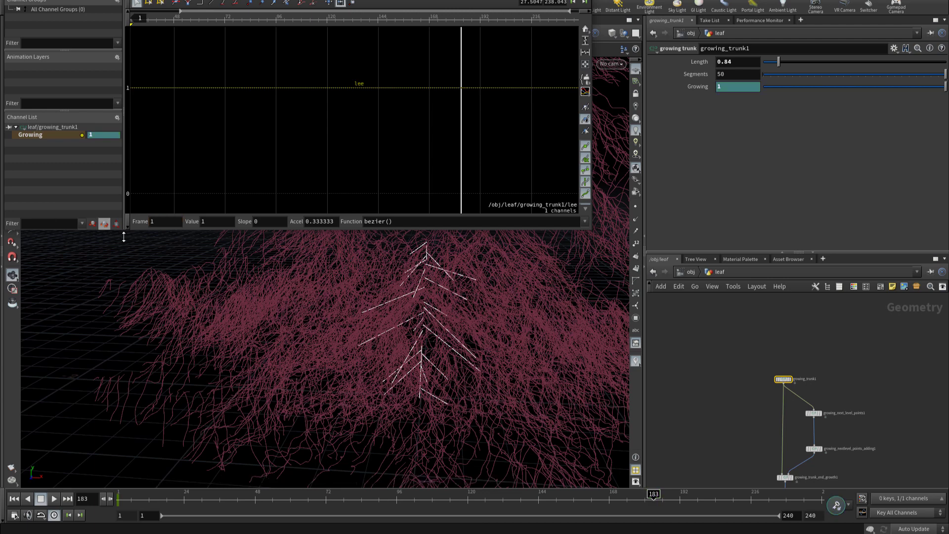
{"action": "type", "text": ".00"}
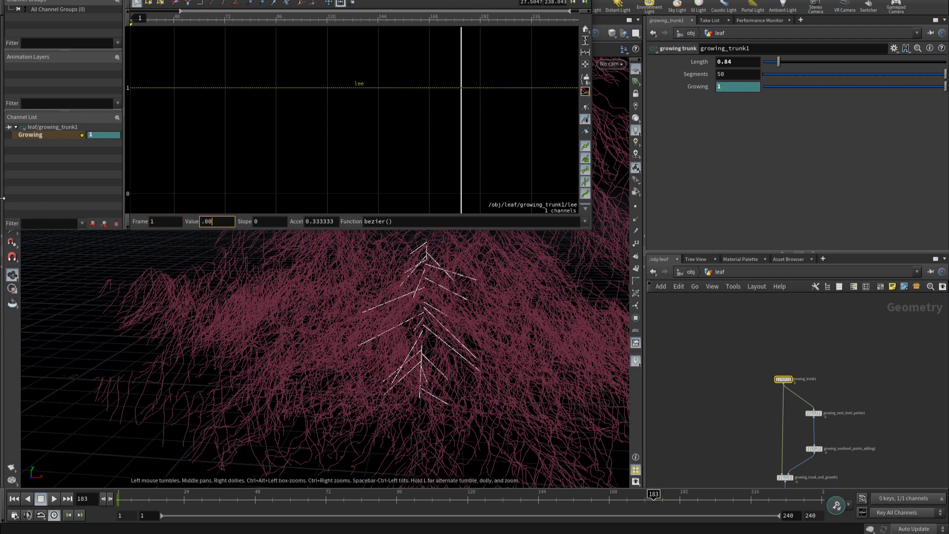
{"action": "type", "text": "01"}
{"action": "key", "text": "Return"}
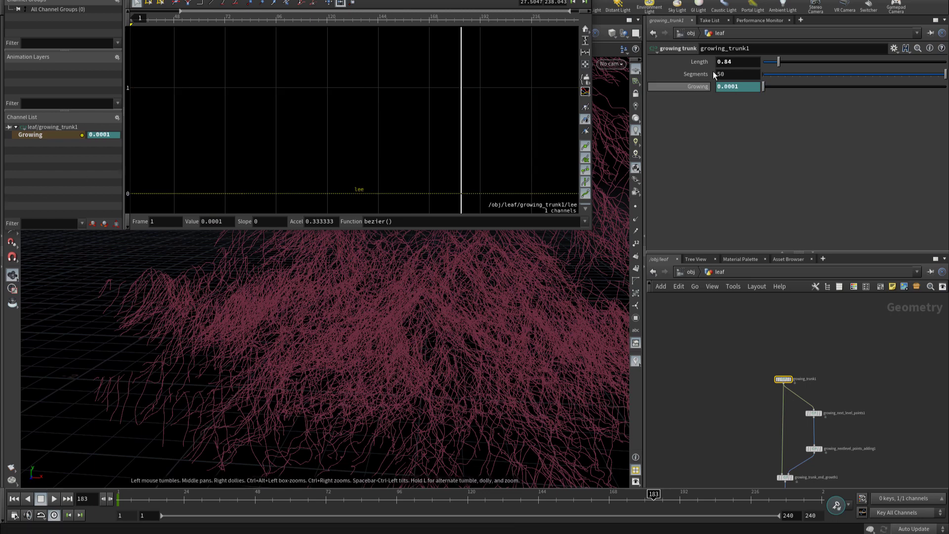
Step: Add a second Growing key with value 1
{"action": "left_click", "coordinate": [749, 87], "text": "alt"}
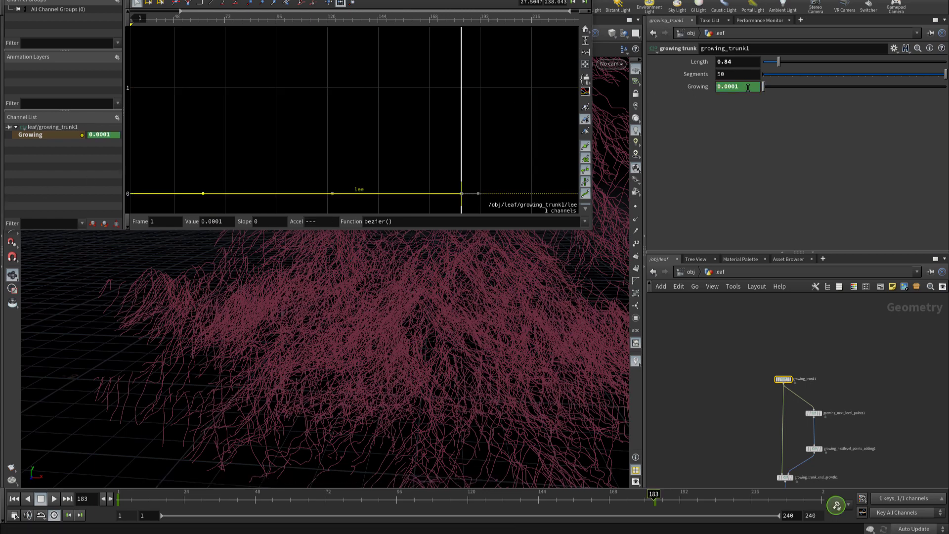
{"action": "left_click_drag", "start_coordinate": [546, 144], "coordinate": [456, 207]}
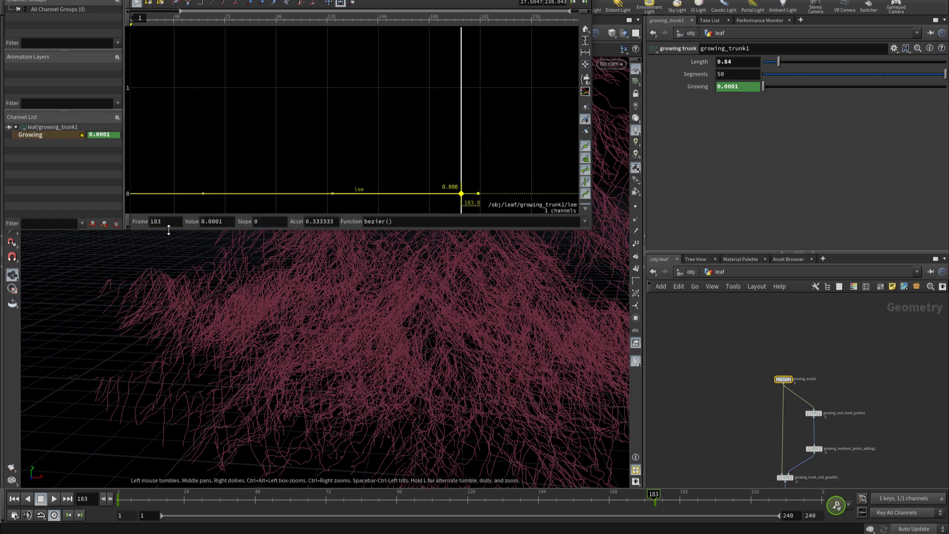
{"action": "left_click", "coordinate": [224, 221]}
{"action": "type", "text": "1"}
{"action": "key", "text": "Return"}
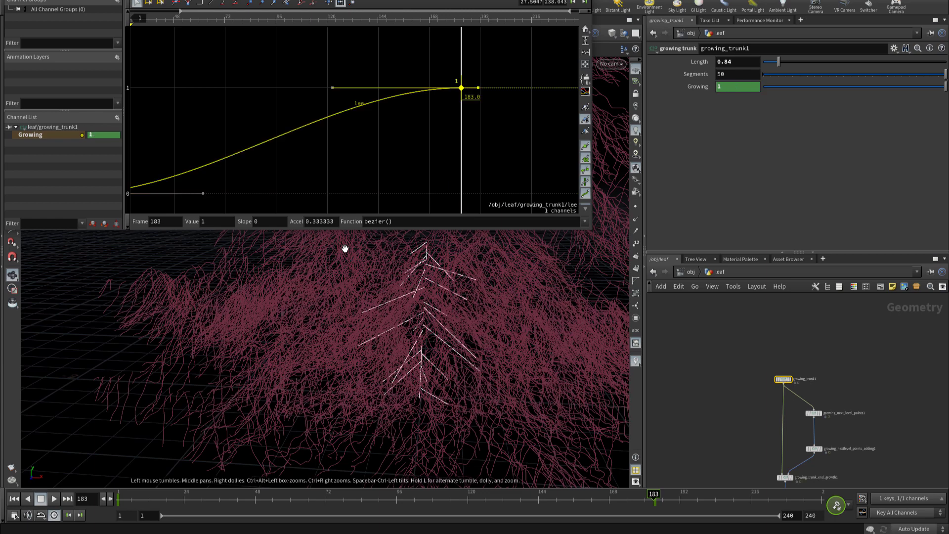
Step: Move the Growing end key to frame 300
{"action": "left_click", "coordinate": [174, 221]}
{"action": "type", "text": "18"}
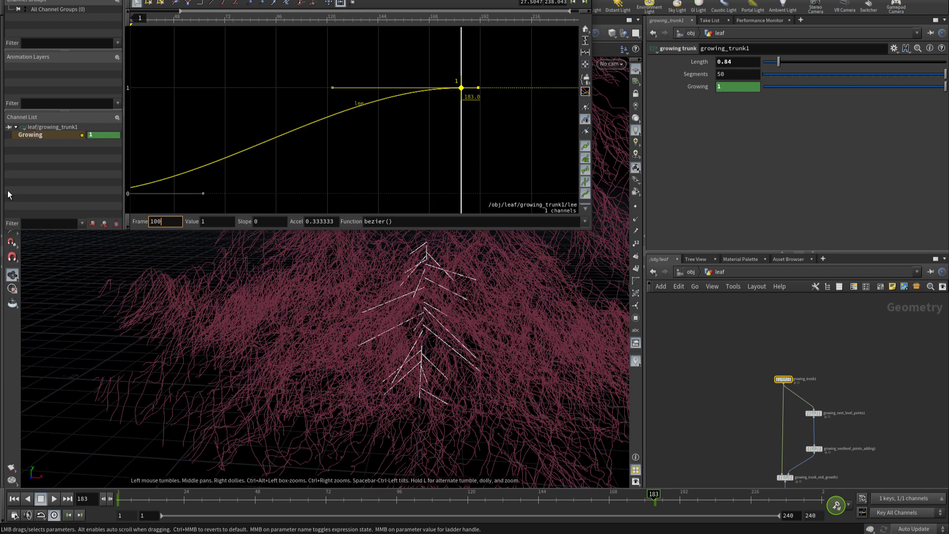
{"action": "type", "text": "0"}
{"action": "key", "text": "Return"}
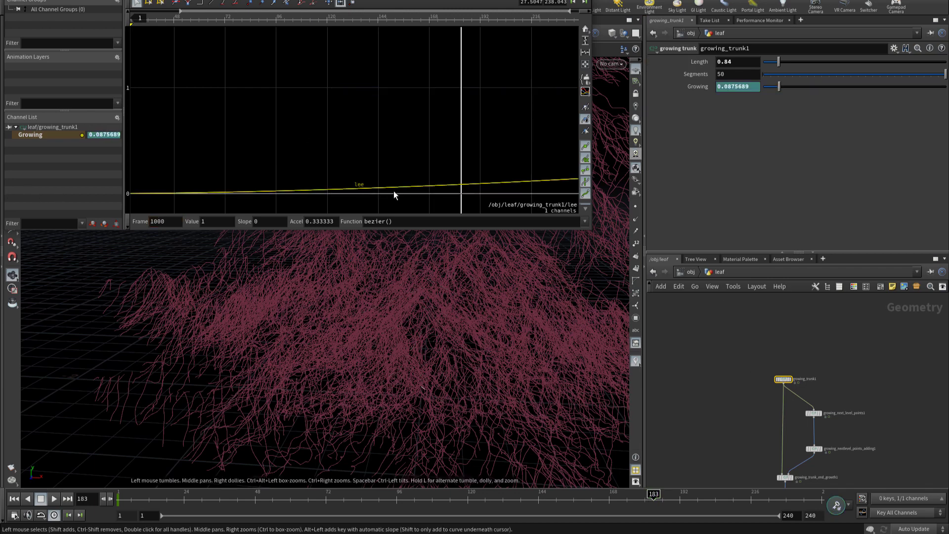
{"action": "left_click", "coordinate": [164, 220]}
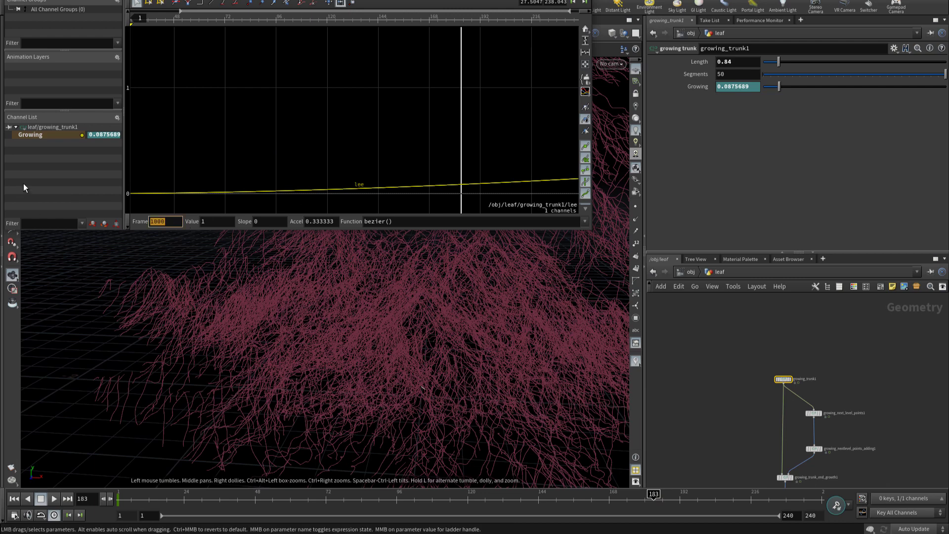
{"action": "type", "text": "2000"}
{"action": "key", "text": "Return"}
{"action": "type", "text": "200"}
{"action": "key", "text": "Return"}
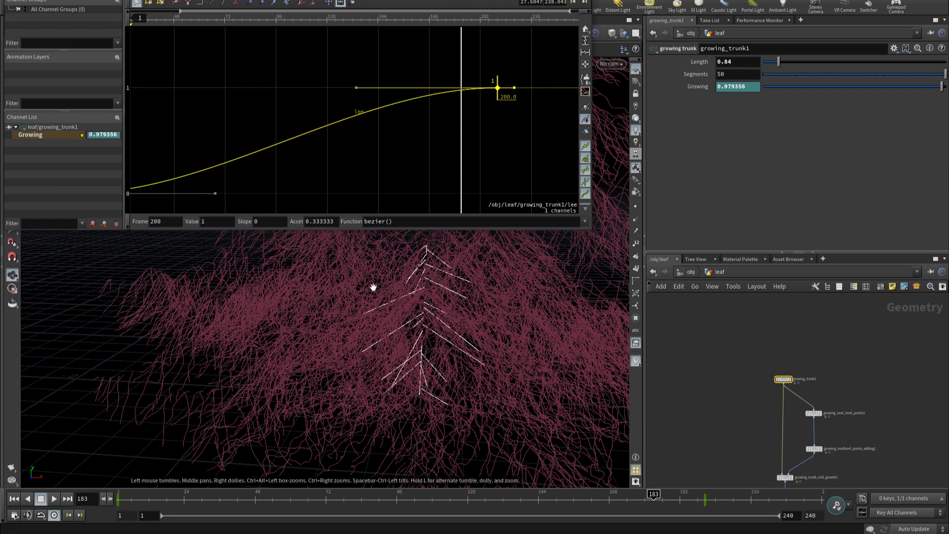
{"action": "key", "text": "Return"}
{"action": "type", "text": "300"}
{"action": "key", "text": "Return"}
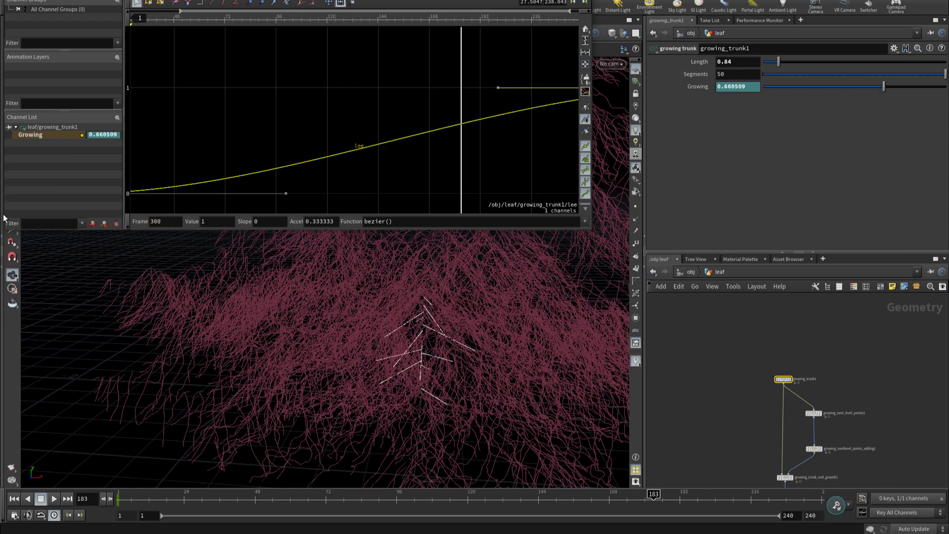
{"action": "left_click_drag", "start_coordinate": [412, 376], "coordinate": [387, 350]}
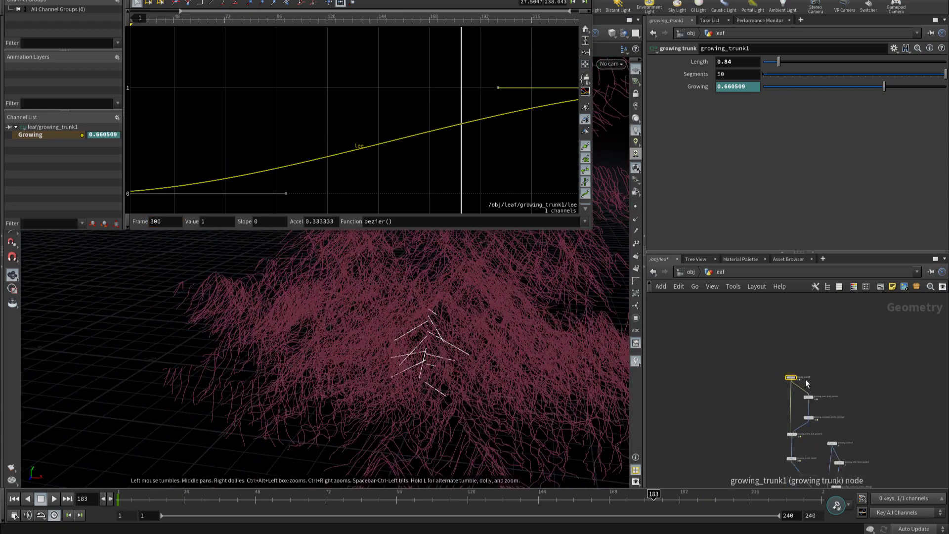
{"action": "middle_click_drag", "start_coordinate": [791, 470], "coordinate": [771, 371]}
{"action": "left_click_drag", "start_coordinate": [833, 398], "coordinate": [717, 392]}
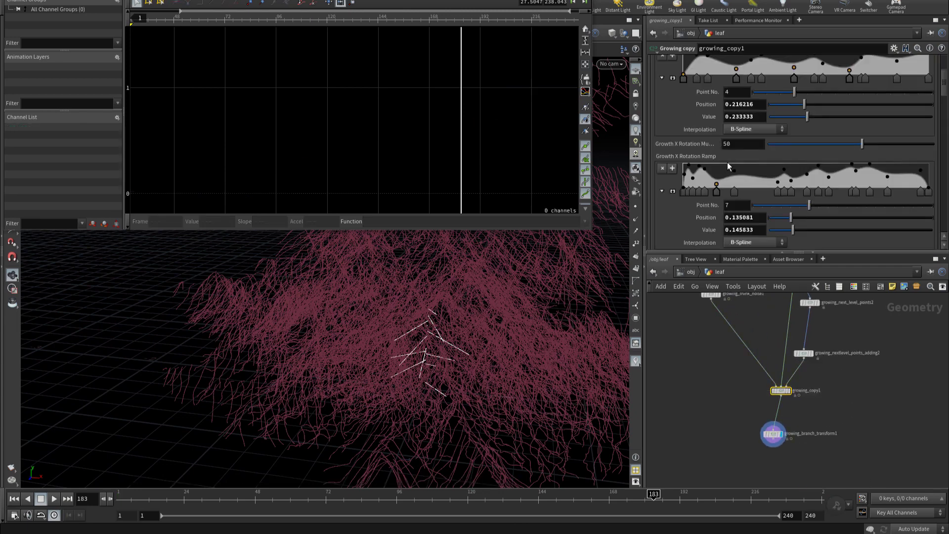
Step: Delete the middle Parent Scale Effect Ramp key on growing_copy1 to make it linear
{"action": "scroll", "coordinate": [803, 90], "scroll_direction": "up", "scroll_amount": 5}
{"action": "left_click", "coordinate": [789, 87]}
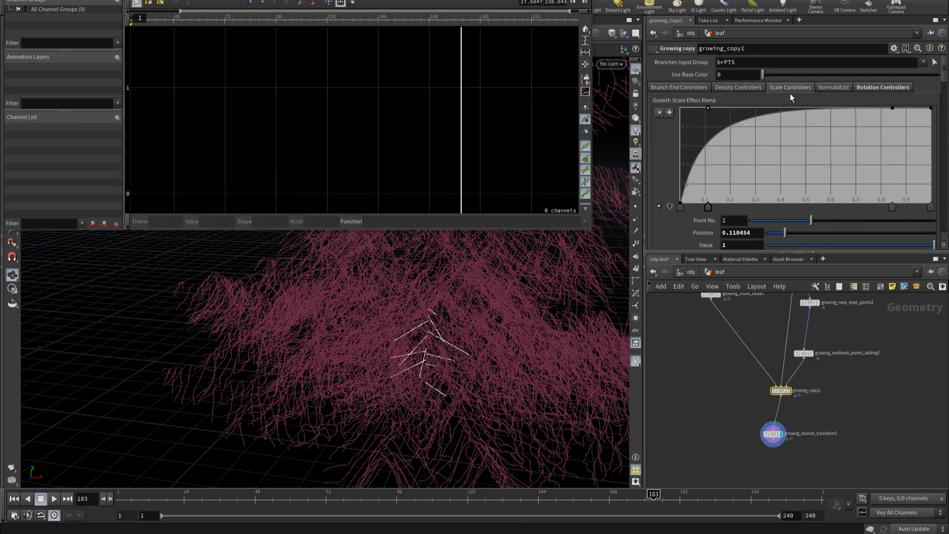
{"action": "scroll", "coordinate": [704, 138], "scroll_direction": "down", "scroll_amount": 2}
{"action": "scroll", "coordinate": [705, 135], "scroll_direction": "down", "scroll_amount": 3}
{"action": "left_click", "coordinate": [708, 137]}
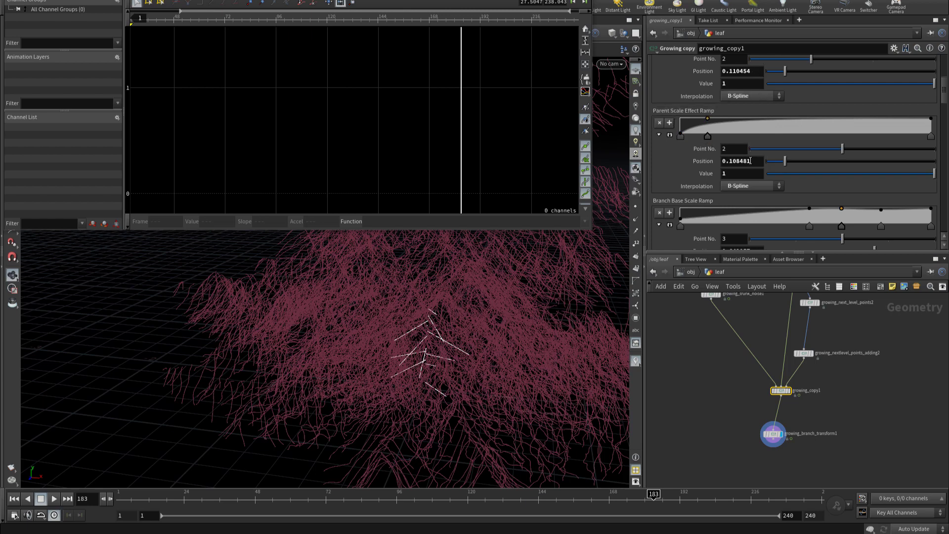
{"action": "left_click", "coordinate": [707, 137], "text": "ctrl"}
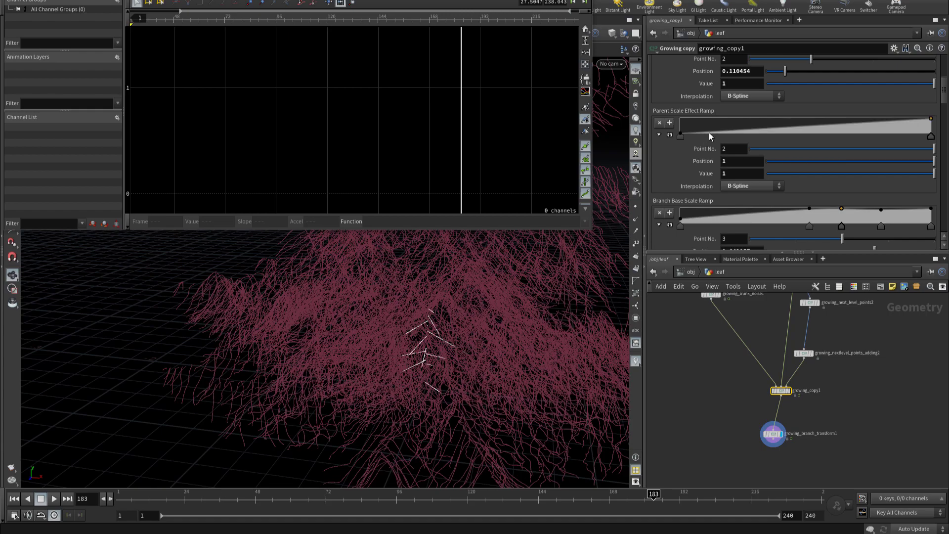
{"action": "mouse_move", "coordinate": [412, 355]}
{"action": "left_mouse_down"}
{"action": "mouse_move", "coordinate": [491, 313]}
{"action": "mouse_move", "coordinate": [424, 322]}
{"action": "mouse_move", "coordinate": [606, 383]}
{"action": "left_mouse_up"}
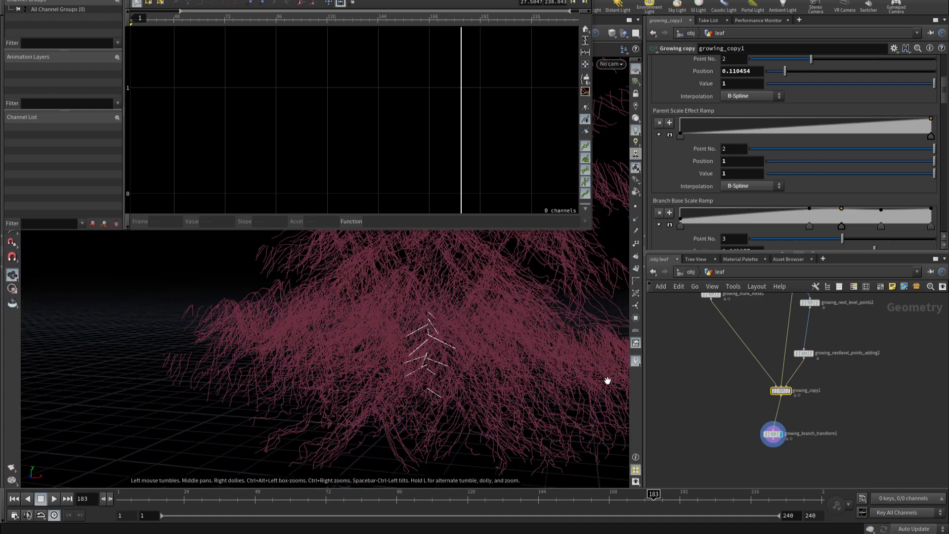
Step: Hide other objects and play the growth animation, stopping at frame 55
{"action": "left_click", "coordinate": [624, 33]}
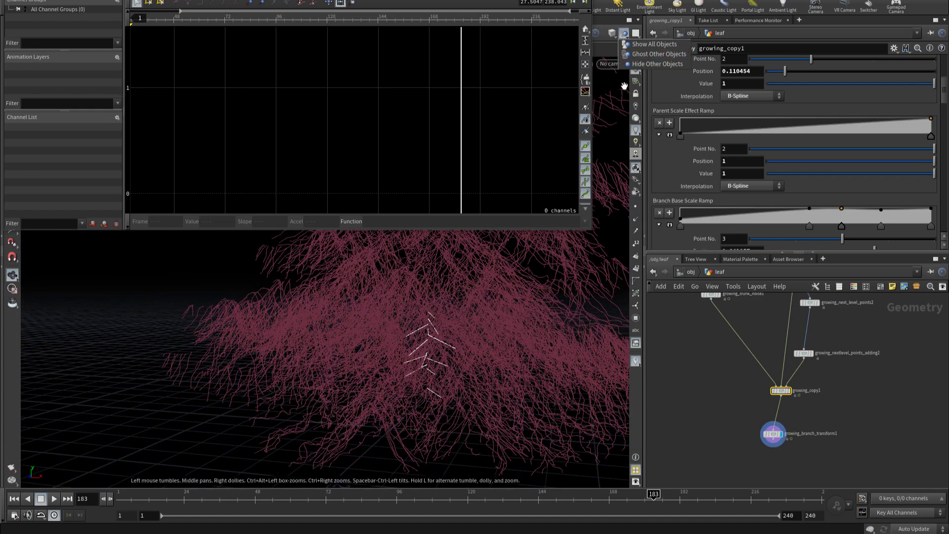
{"action": "left_click", "coordinate": [634, 67]}
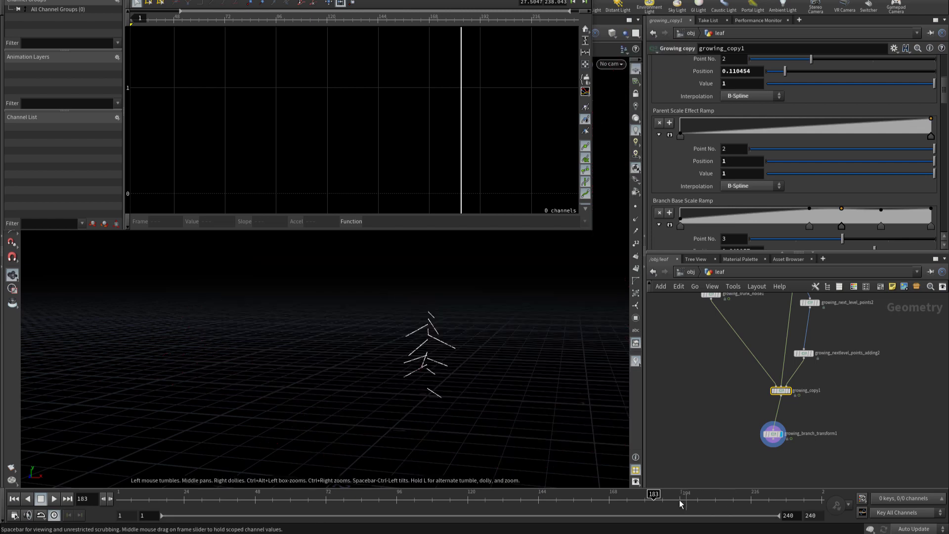
{"action": "left_click_drag", "start_coordinate": [653, 496], "coordinate": [388, 444]}
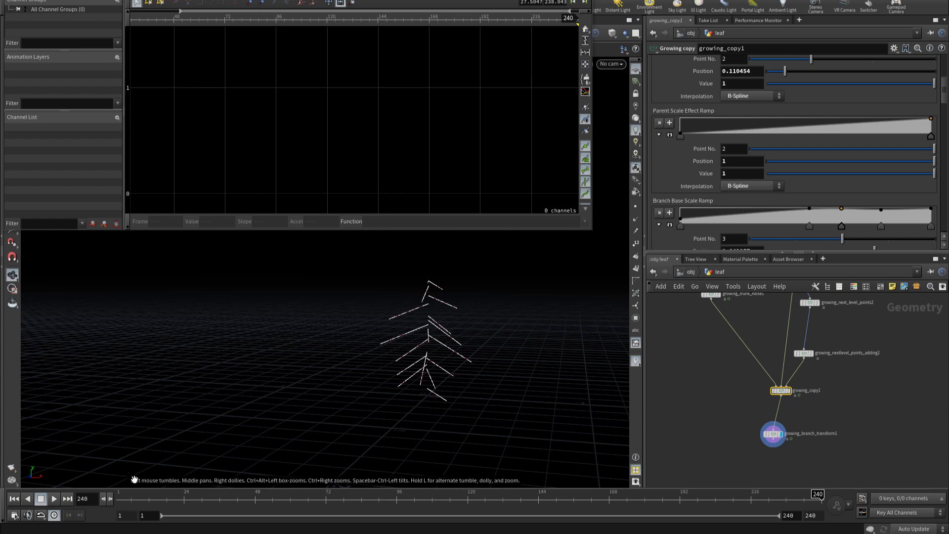
{"action": "key", "text": "ctrl+Up"}
{"action": "key", "text": "Up"}
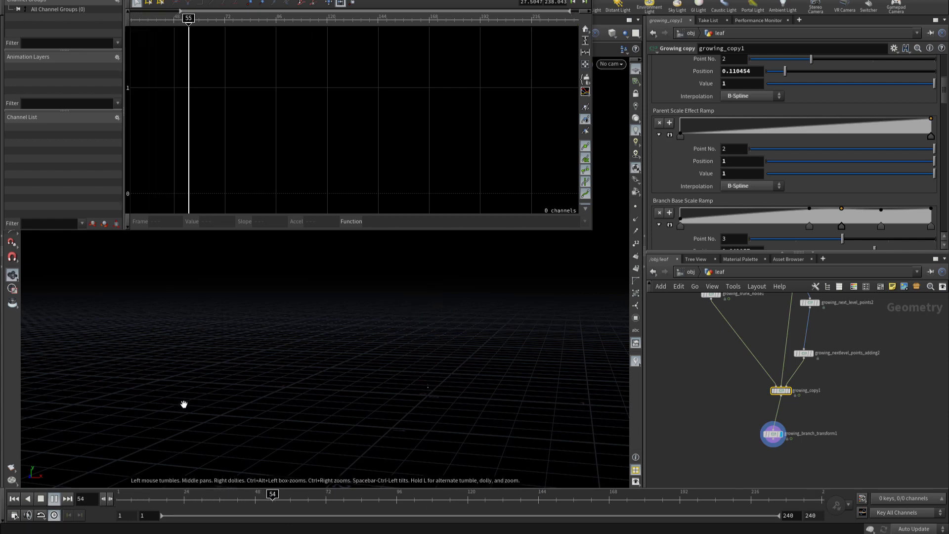
{"action": "key", "text": "Up"}
{"action": "scroll", "coordinate": [738, 440], "scroll_direction": "down", "scroll_amount": 3}
{"action": "scroll", "coordinate": [738, 439], "scroll_direction": "down", "scroll_amount": 2}
Step: Set growing_next_level_points1's Force Total Count to 100
{"action": "scroll", "coordinate": [728, 463], "scroll_direction": "up", "scroll_amount": 3}
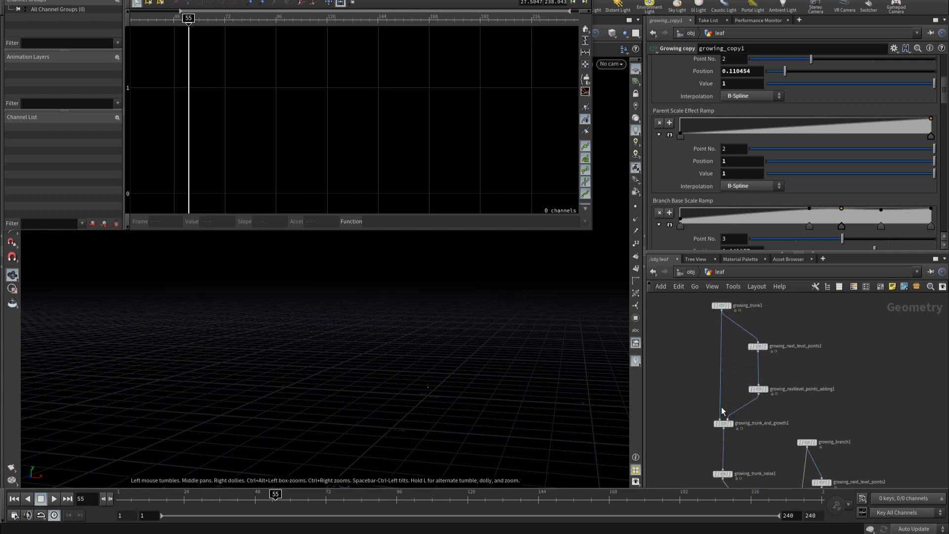
{"action": "scroll", "coordinate": [722, 408], "scroll_direction": "up", "scroll_amount": 2}
{"action": "left_click", "coordinate": [730, 439]}
{"action": "middle_click_drag", "start_coordinate": [732, 336], "coordinate": [722, 392]}
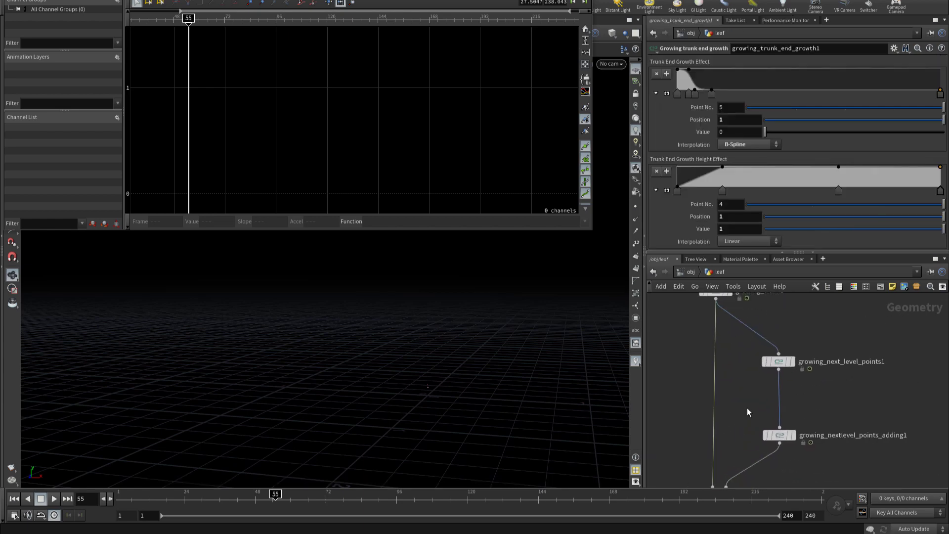
{"action": "left_click", "coordinate": [778, 360]}
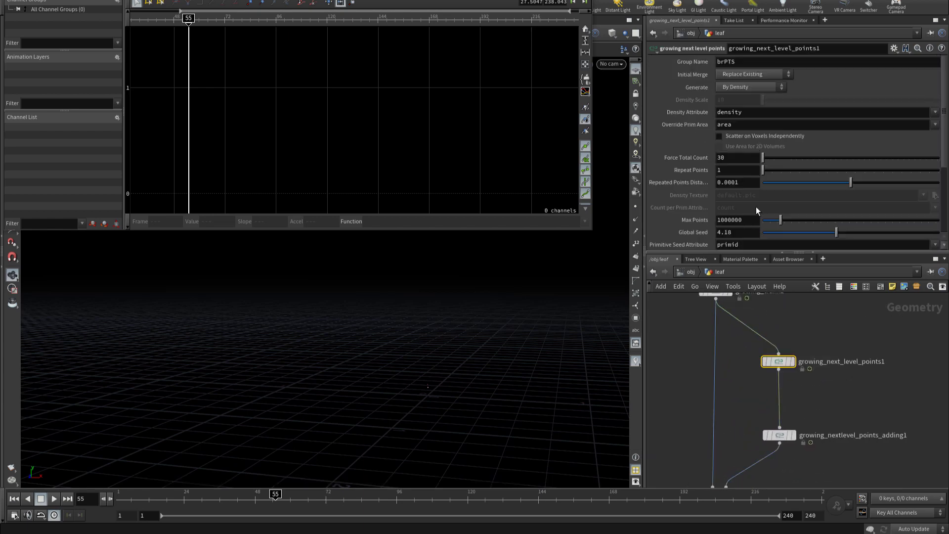
{"action": "double_click", "coordinate": [736, 158]}
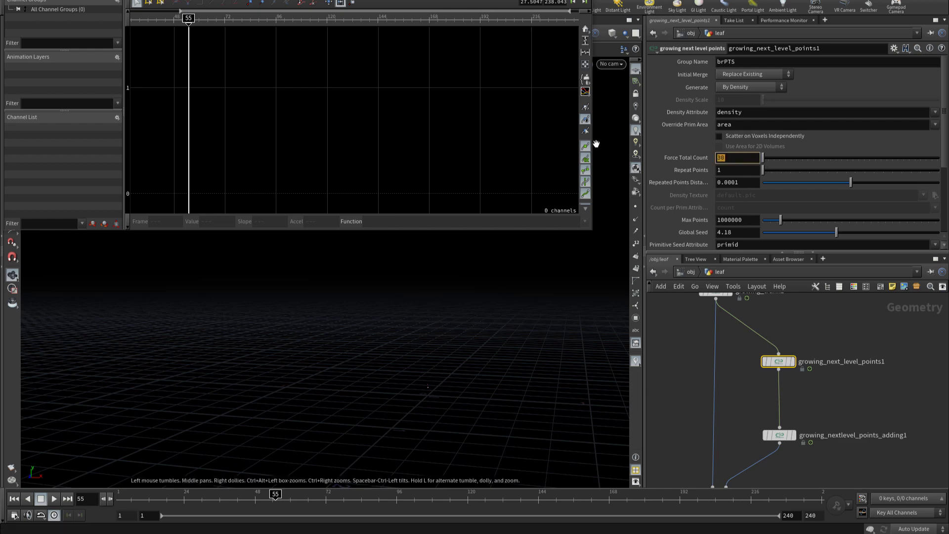
{"action": "type", "text": "10"}
{"action": "key", "text": "Return"}
Step: On growing_copy1, raise the Branch Base Scale Ramp's first key to full and add a Parent Scale Effect key
{"action": "scroll", "coordinate": [799, 402], "scroll_direction": "down", "scroll_amount": 3}
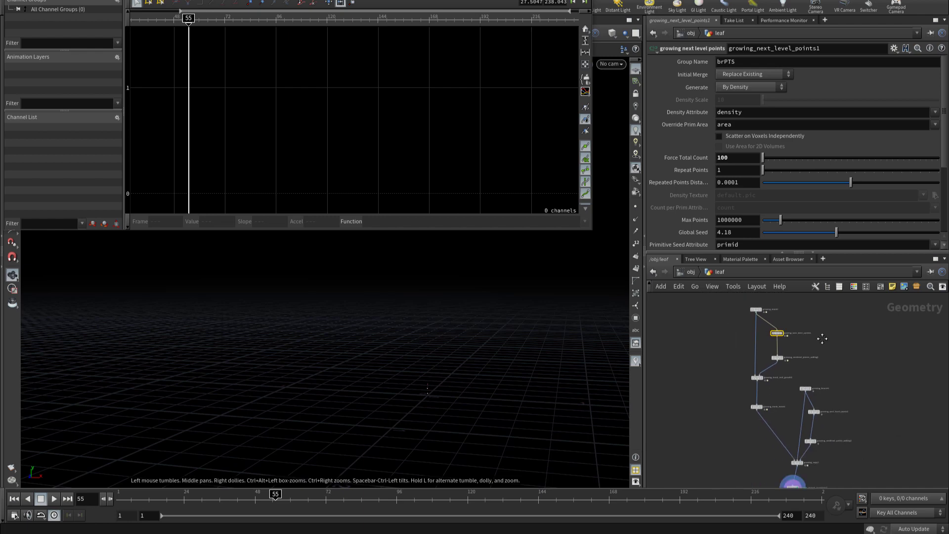
{"action": "scroll", "coordinate": [807, 464], "scroll_direction": "up", "scroll_amount": 3}
{"action": "mouse_move", "coordinate": [802, 456]}
{"action": "left_mouse_down"}
{"action": "mouse_move", "coordinate": [738, 433]}
{"action": "mouse_move", "coordinate": [736, 417]}
{"action": "left_mouse_up"}
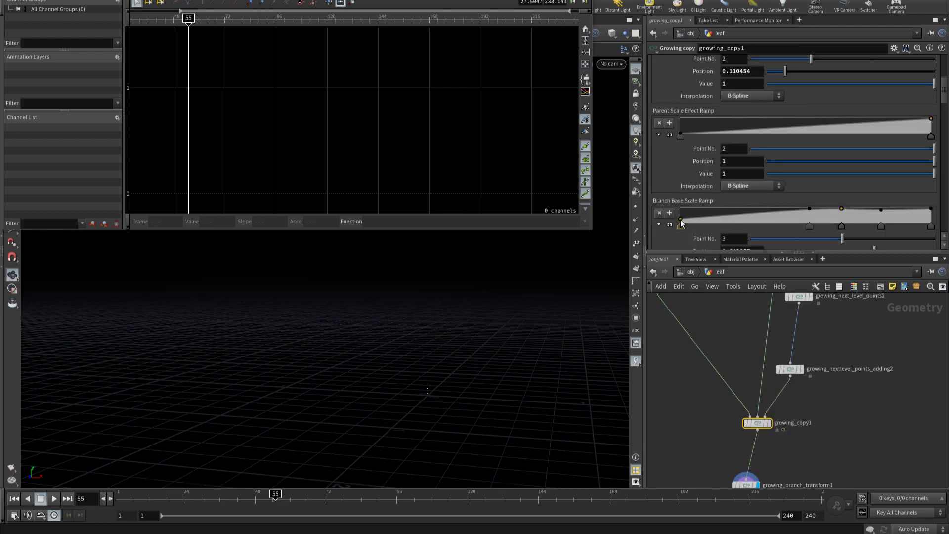
{"action": "left_click_drag", "start_coordinate": [680, 220], "coordinate": [676, 205]}
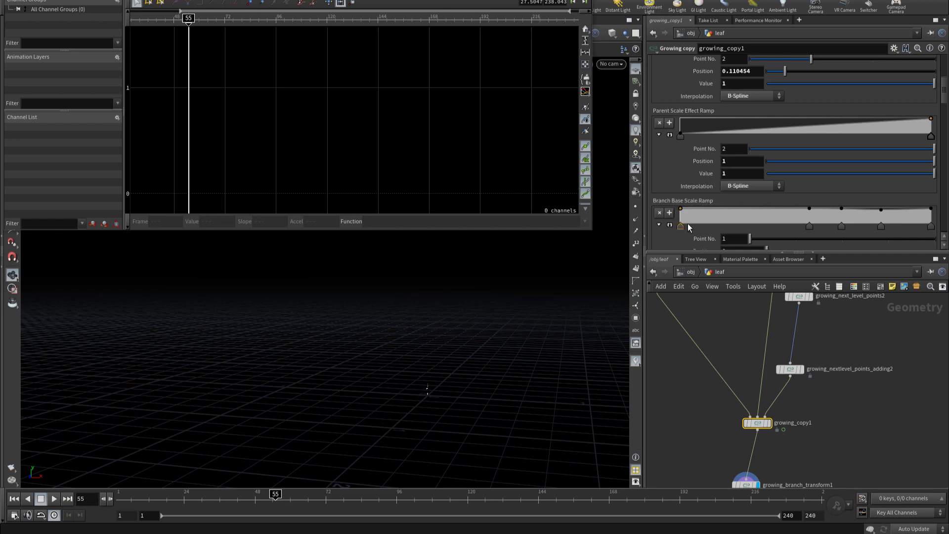
{"action": "scroll", "coordinate": [680, 142], "scroll_direction": "up", "scroll_amount": 3}
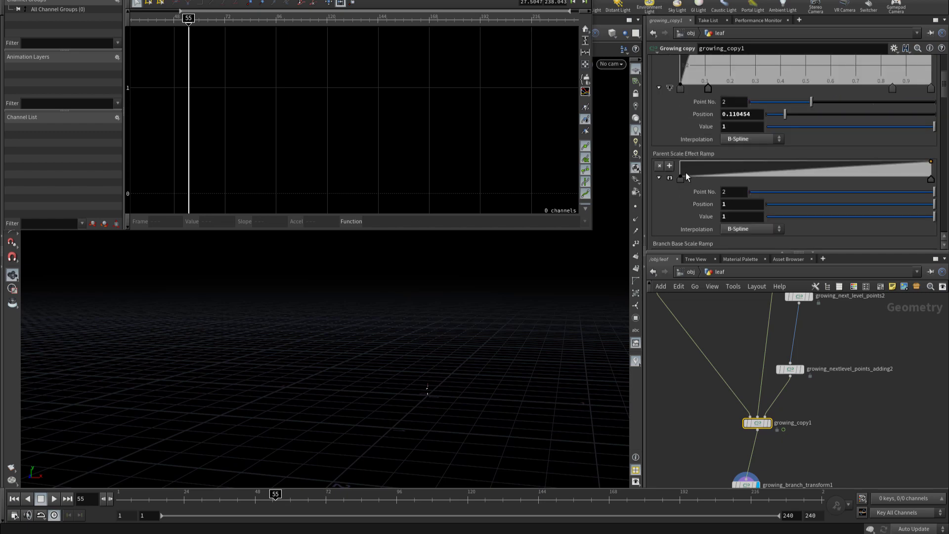
{"action": "left_click_drag", "start_coordinate": [686, 172], "coordinate": [677, 170]}
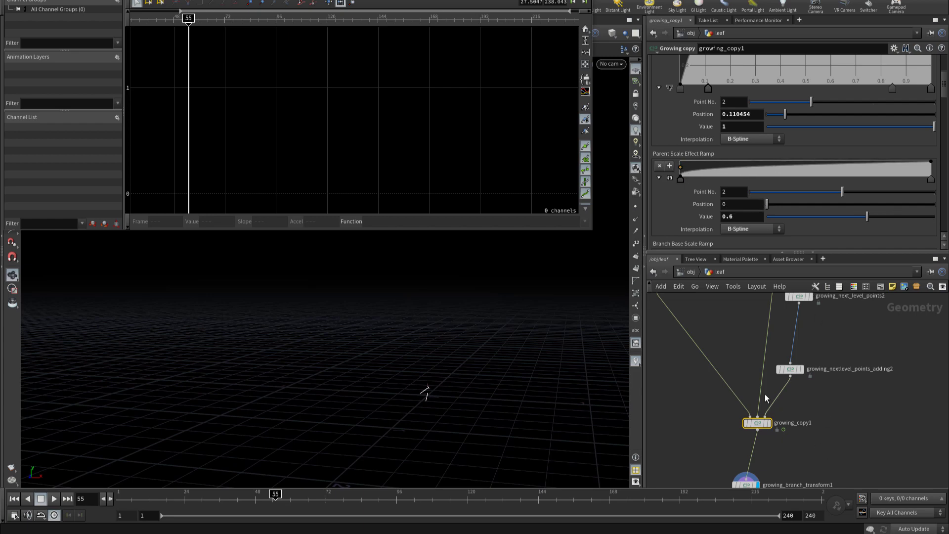
Step: Change growing_next_level_points1's Force Total Count to 200 and inspect the small tree
{"action": "middle_click_drag", "start_coordinate": [798, 332], "coordinate": [737, 387]}
{"action": "left_click_drag", "start_coordinate": [821, 352], "coordinate": [738, 387]}
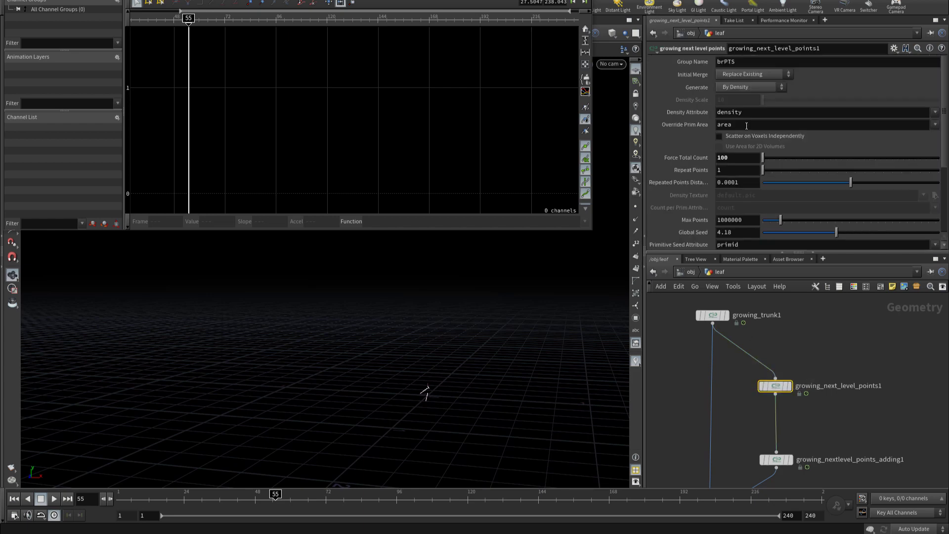
{"action": "left_click", "coordinate": [734, 156]}
{"action": "type", "text": "2"}
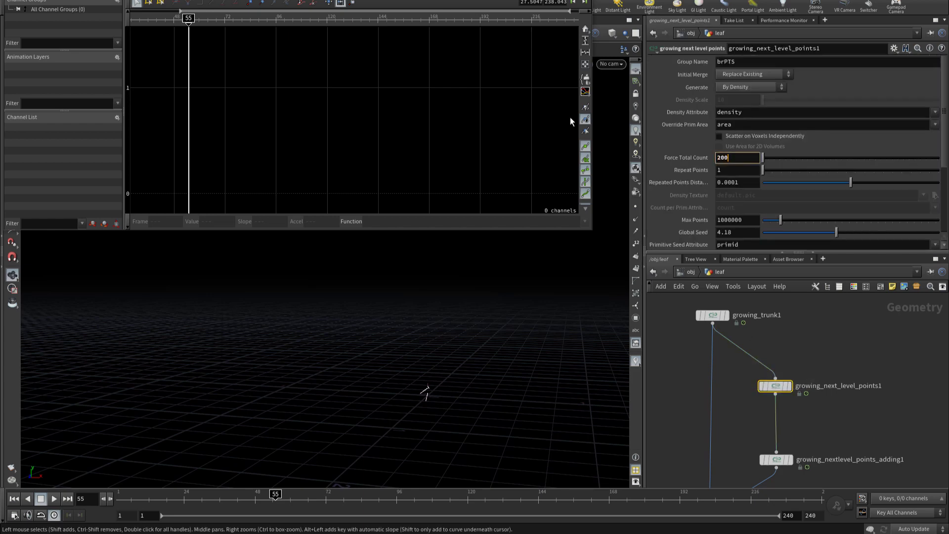
{"action": "type", "text": "00"}
{"action": "key", "text": "Return"}
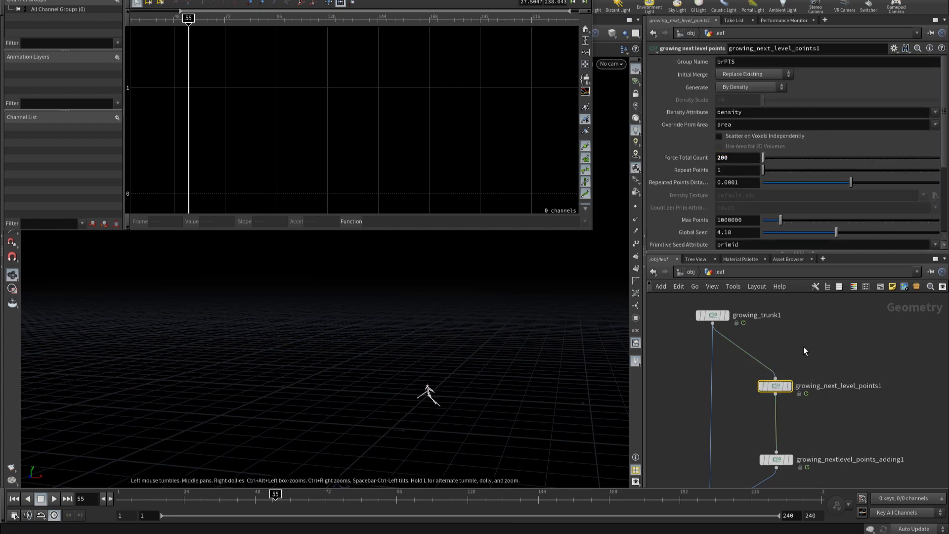
{"action": "scroll", "coordinate": [804, 346], "scroll_direction": "down", "scroll_amount": 3}
{"action": "middle_click_drag", "start_coordinate": [498, 398], "coordinate": [496, 379]}
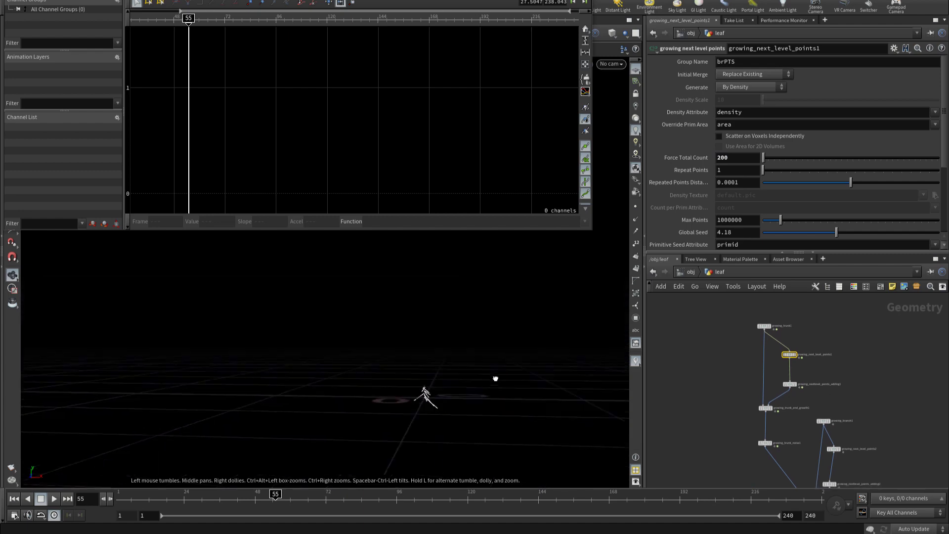
{"action": "left_click_drag", "start_coordinate": [549, 368], "coordinate": [498, 432]}
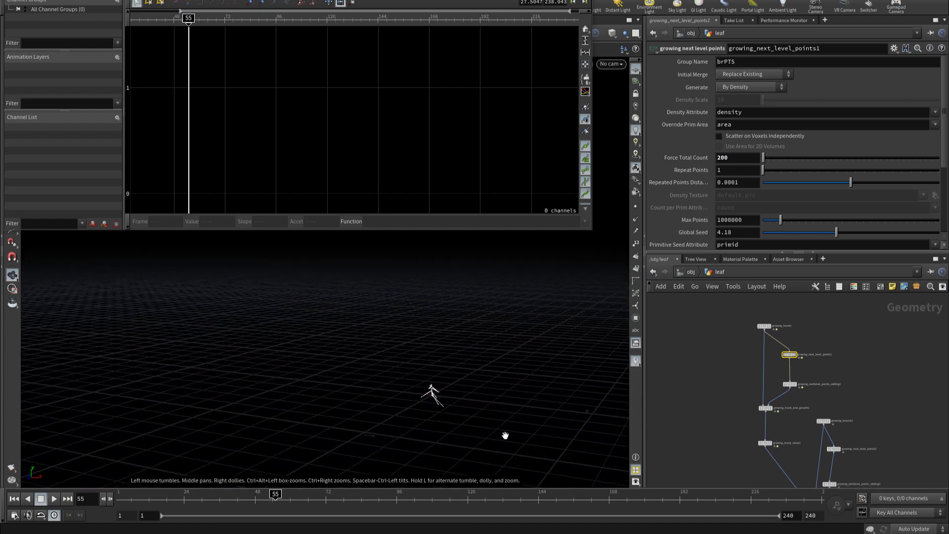
{"action": "middle_click_drag", "start_coordinate": [892, 441], "coordinate": [844, 354]}
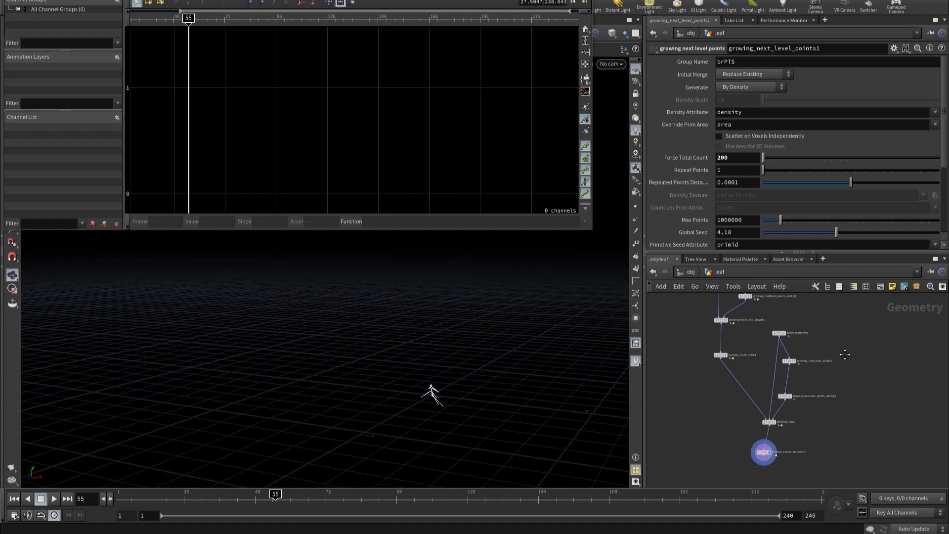
Step: Add a Growing branch gravity node below growing_branch_transform1 and display it
{"action": "scroll", "coordinate": [816, 395], "scroll_direction": "up", "scroll_amount": 2}
{"action": "left_click", "coordinate": [731, 437]}
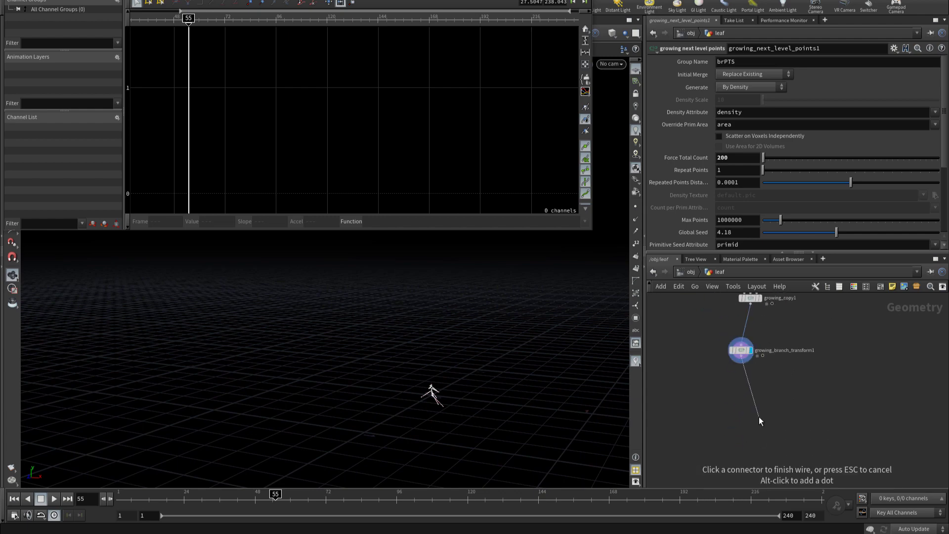
{"action": "key", "text": "Tab"}
{"action": "type", "text": "gra"}
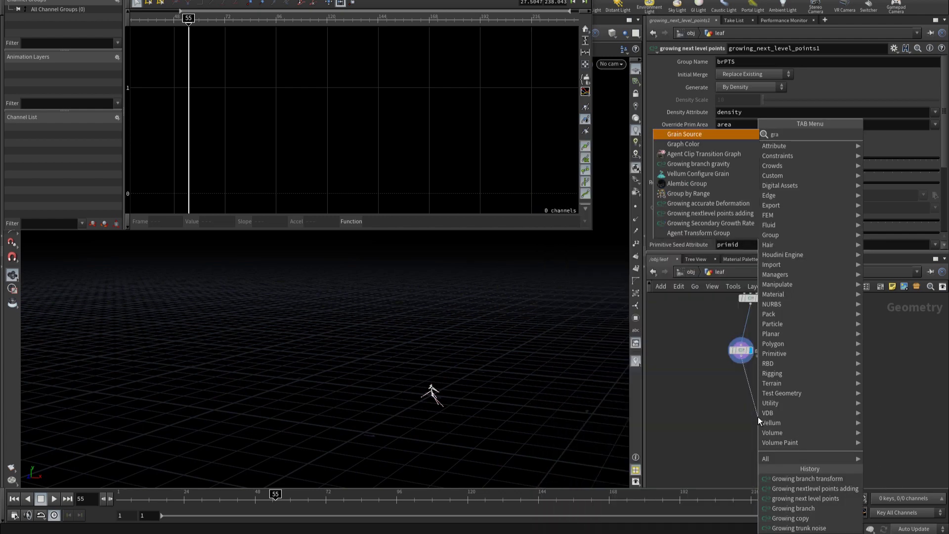
{"action": "type", "text": "v"}
{"action": "key", "text": "Return"}
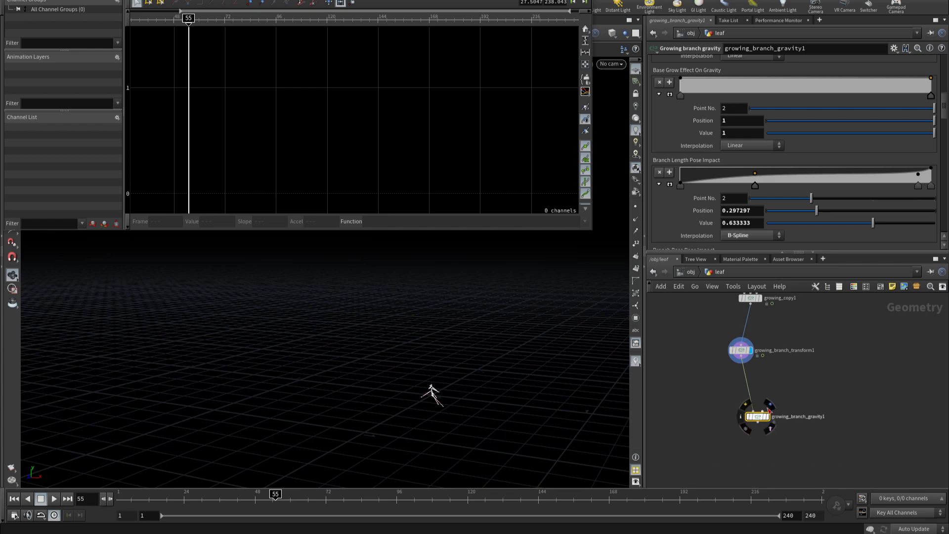
{"action": "left_click", "coordinate": [770, 405]}
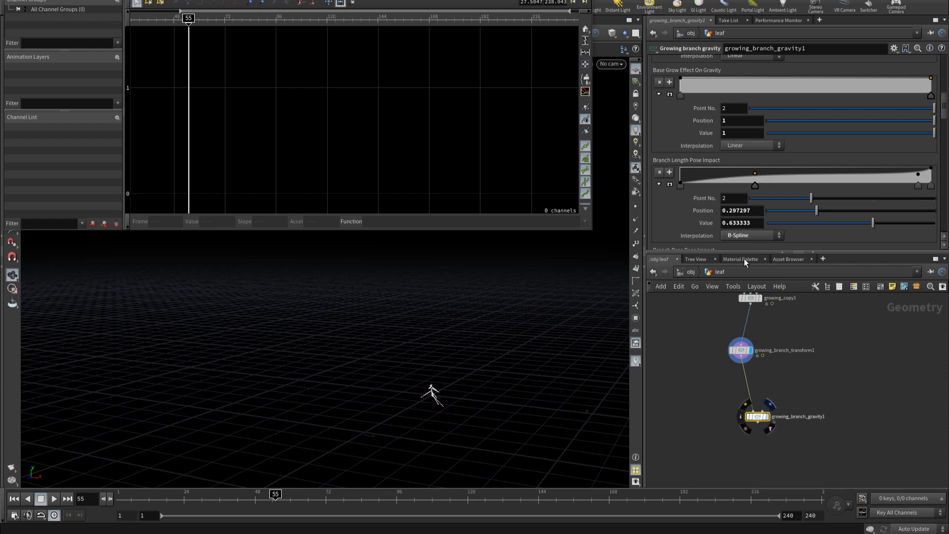
Step: Nudge a Branch Length Pose Impact ramp point and set Standard Gravity Weight to 1
{"action": "left_click", "coordinate": [920, 186]}
{"action": "left_click_drag", "start_coordinate": [918, 174], "coordinate": [912, 171]}
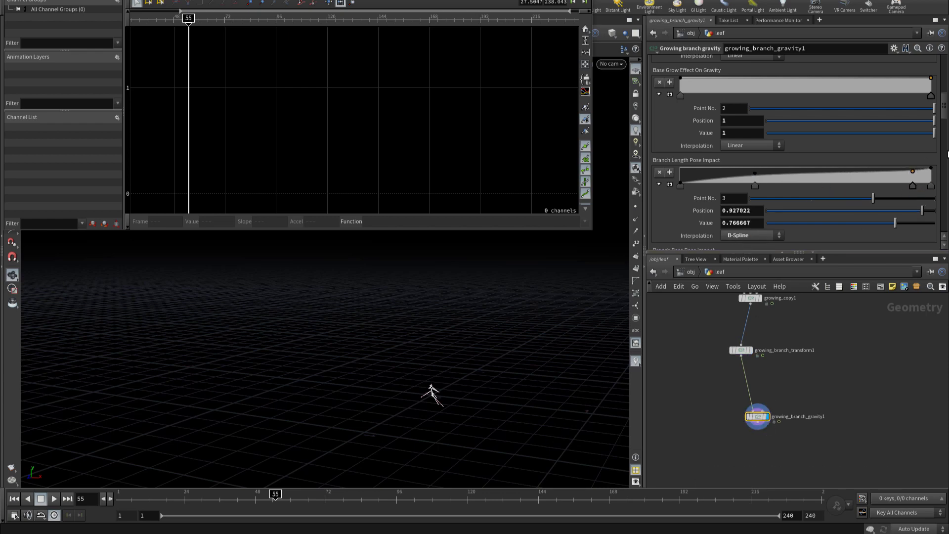
{"action": "left_click_drag", "start_coordinate": [945, 124], "coordinate": [943, 70]}
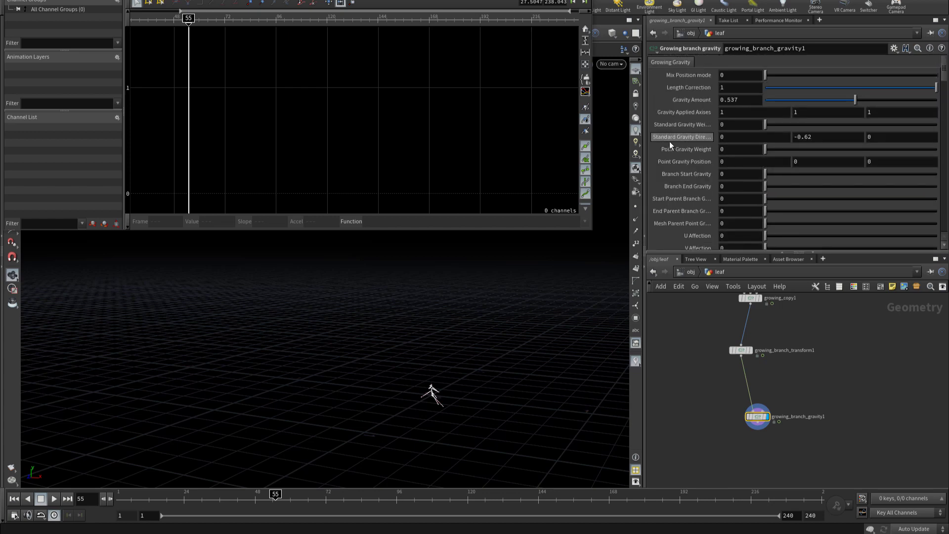
{"action": "left_click_drag", "start_coordinate": [765, 124], "coordinate": [929, 117]}
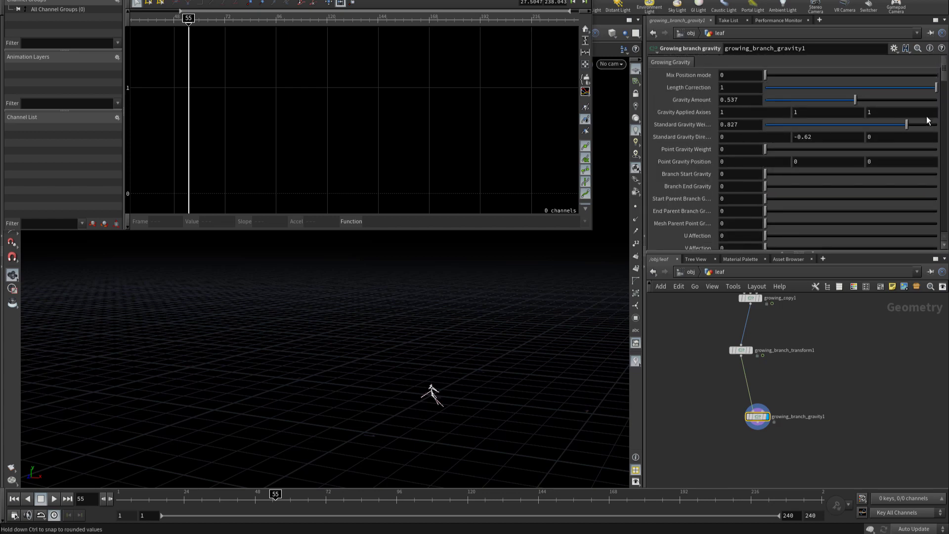
{"action": "left_click", "coordinate": [856, 138]}
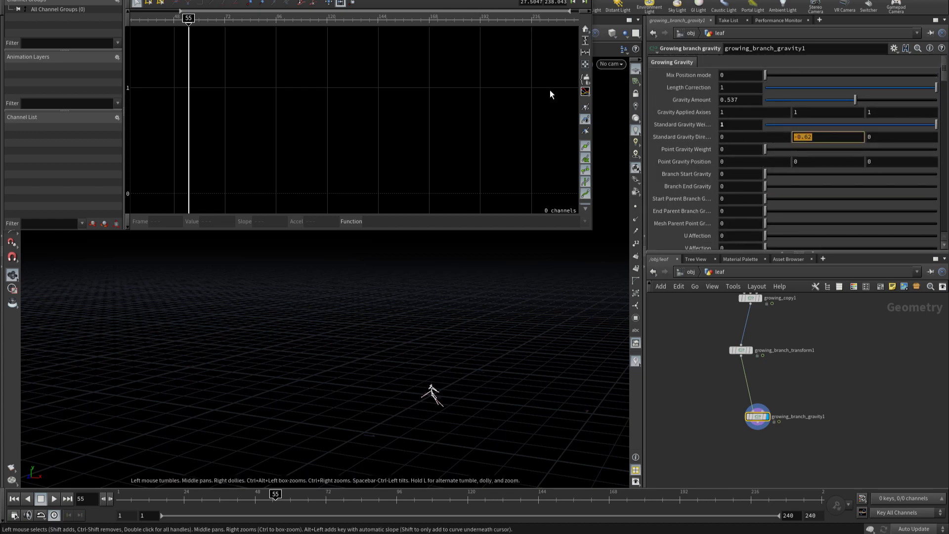
{"action": "type", "text": "1"}
Step: Add a Grow Effect On Gravity ramp point and make its end key B-Spline
{"action": "scroll", "coordinate": [689, 199], "scroll_direction": "down", "scroll_amount": 3}
{"action": "scroll", "coordinate": [696, 174], "scroll_direction": "down", "scroll_amount": 2}
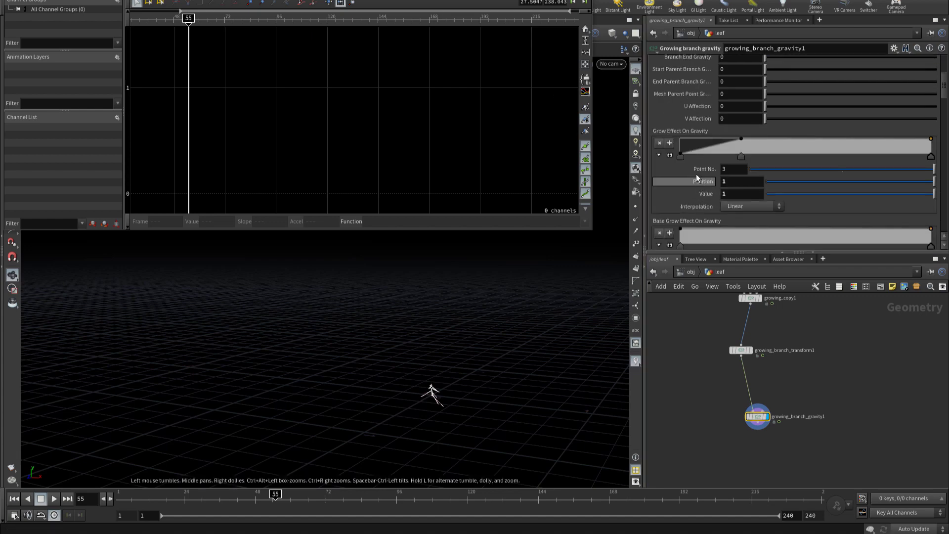
{"action": "left_click_drag", "start_coordinate": [690, 144], "coordinate": [685, 139]}
{"action": "left_click", "coordinate": [680, 156]}
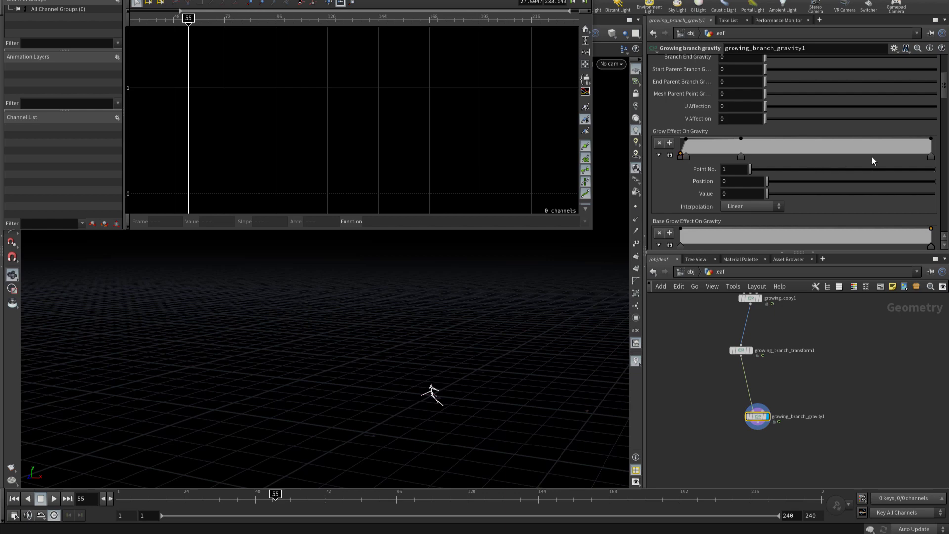
{"action": "left_click", "coordinate": [930, 157]}
{"action": "left_click", "coordinate": [743, 208]}
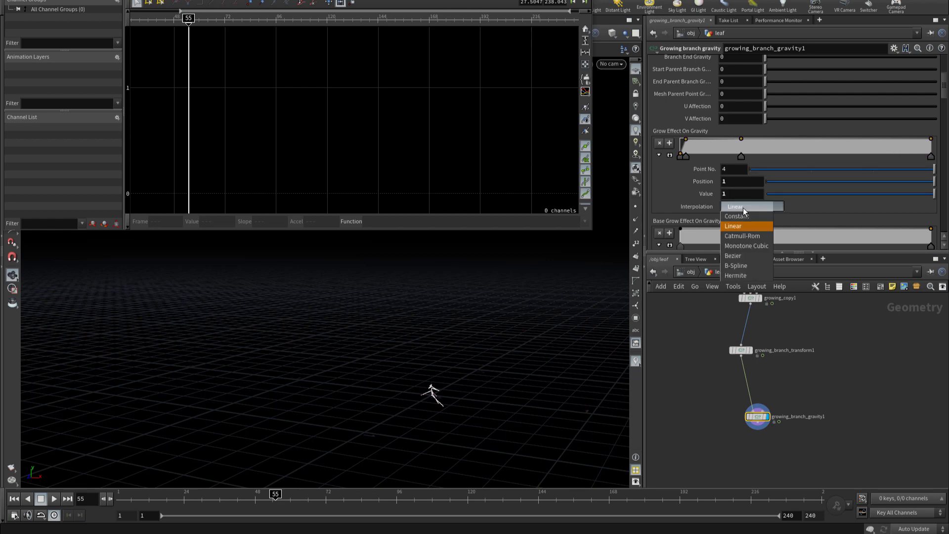
{"action": "left_click", "coordinate": [745, 265]}
Step: Remove the extra keys from the Branch Base Pose Impact ramp
{"action": "scroll", "coordinate": [707, 200], "scroll_direction": "down", "scroll_amount": 3}
{"action": "scroll", "coordinate": [706, 201], "scroll_direction": "down", "scroll_amount": 2}
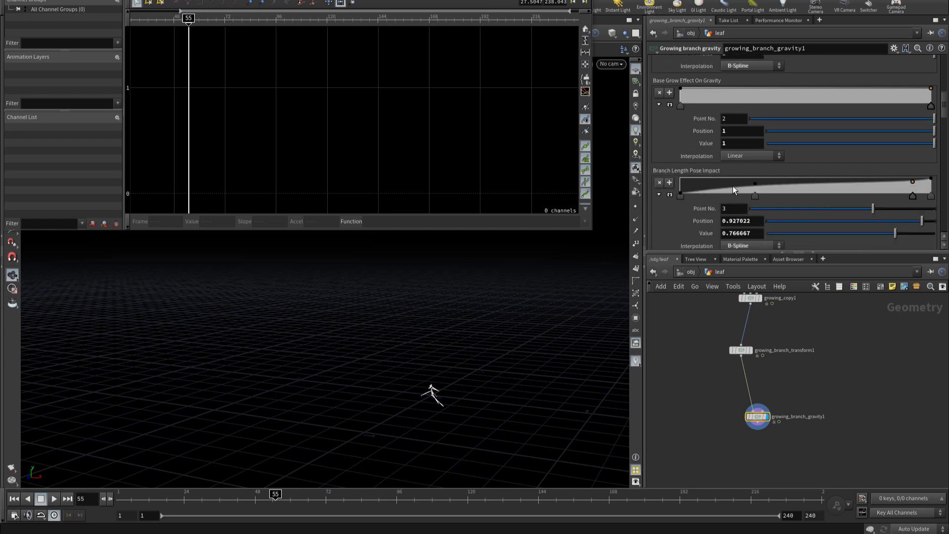
{"action": "scroll", "coordinate": [697, 192], "scroll_direction": "down", "scroll_amount": 2}
{"action": "scroll", "coordinate": [697, 188], "scroll_direction": "down", "scroll_amount": 2}
{"action": "scroll", "coordinate": [697, 189], "scroll_direction": "down", "scroll_amount": 1}
{"action": "left_click", "coordinate": [702, 190]}
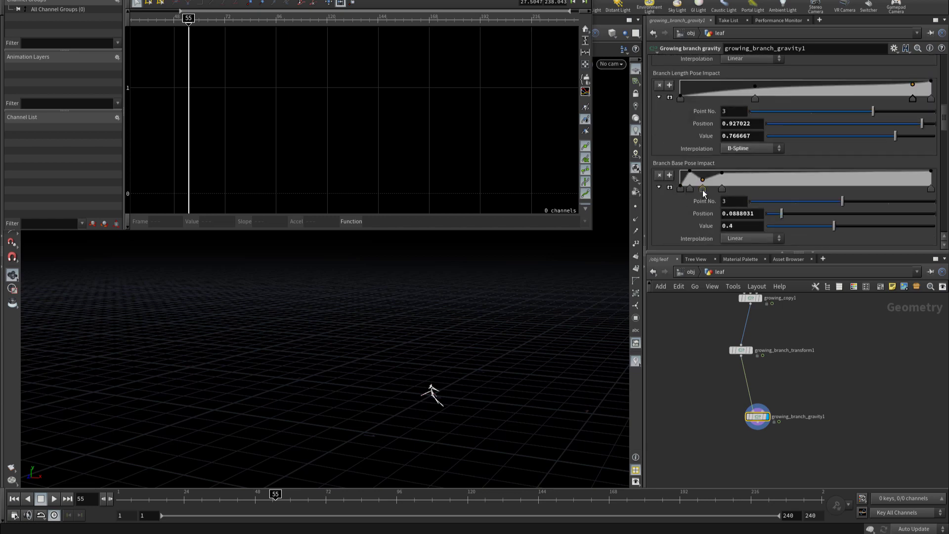
{"action": "left_click", "coordinate": [681, 188], "text": "ctrl"}
Step: Adjust the Base Size Impact ramp's first point, leaving it at 1
{"action": "scroll", "coordinate": [681, 188], "scroll_direction": "down", "scroll_amount": 1}
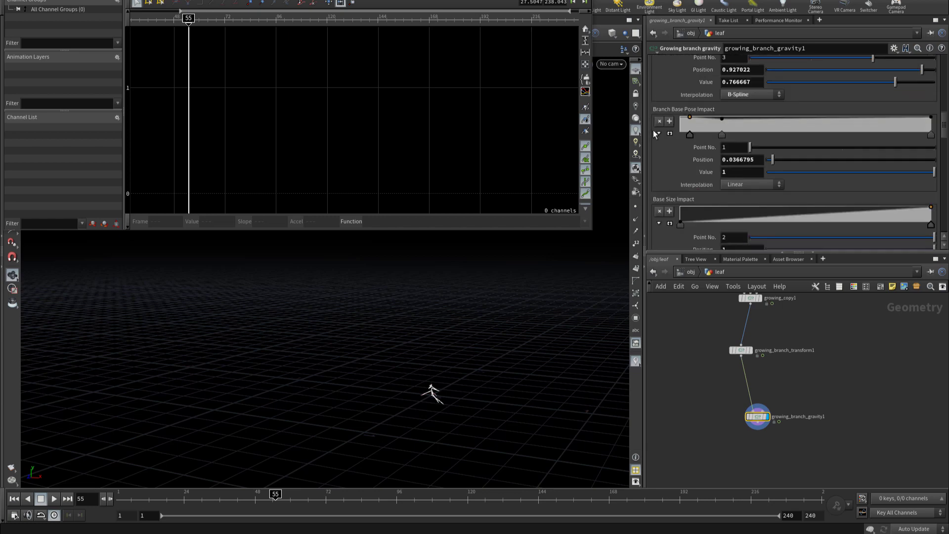
{"action": "scroll", "coordinate": [653, 130], "scroll_direction": "down", "scroll_amount": 3}
{"action": "left_click_drag", "start_coordinate": [681, 147], "coordinate": [669, 128]}
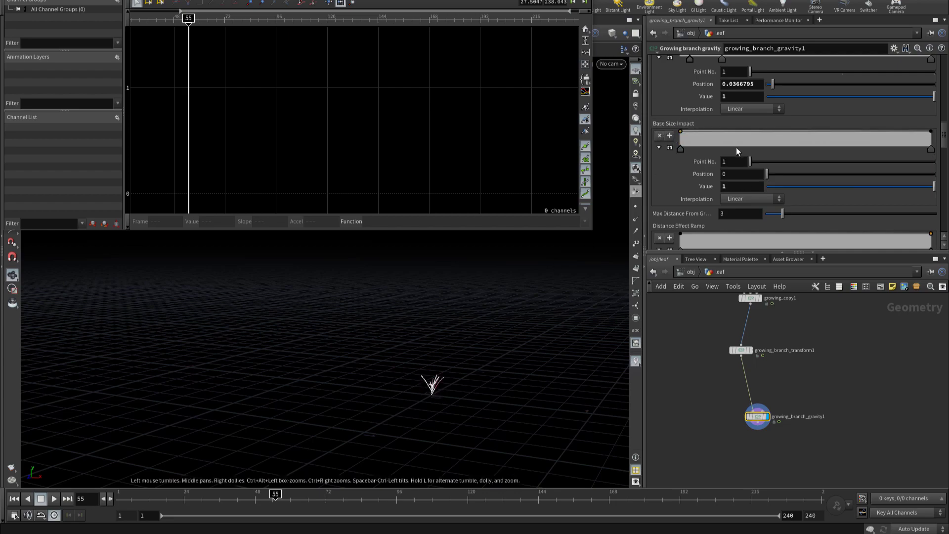
{"action": "left_click_drag", "start_coordinate": [455, 355], "coordinate": [518, 310]}
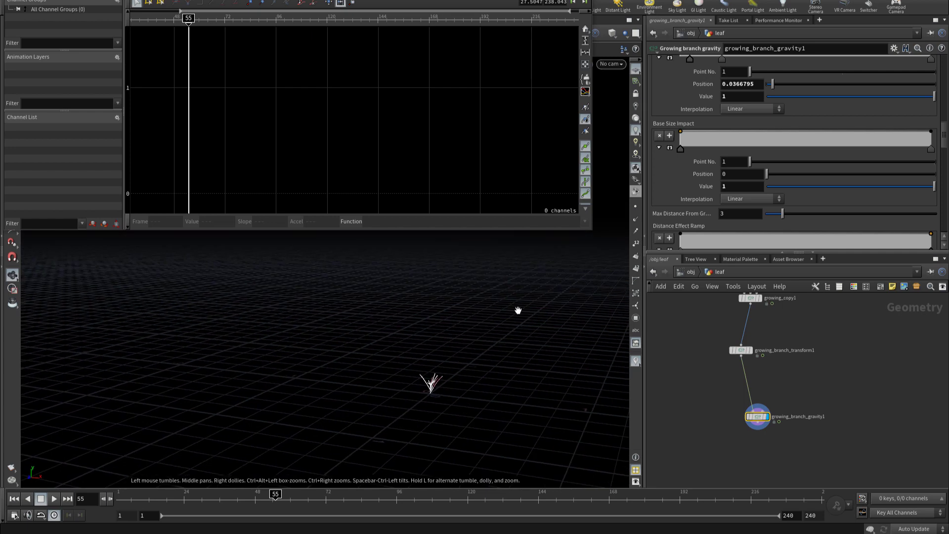
{"action": "left_click_drag", "start_coordinate": [680, 133], "coordinate": [667, 127]}
{"action": "left_click_drag", "start_coordinate": [419, 360], "coordinate": [458, 360]}
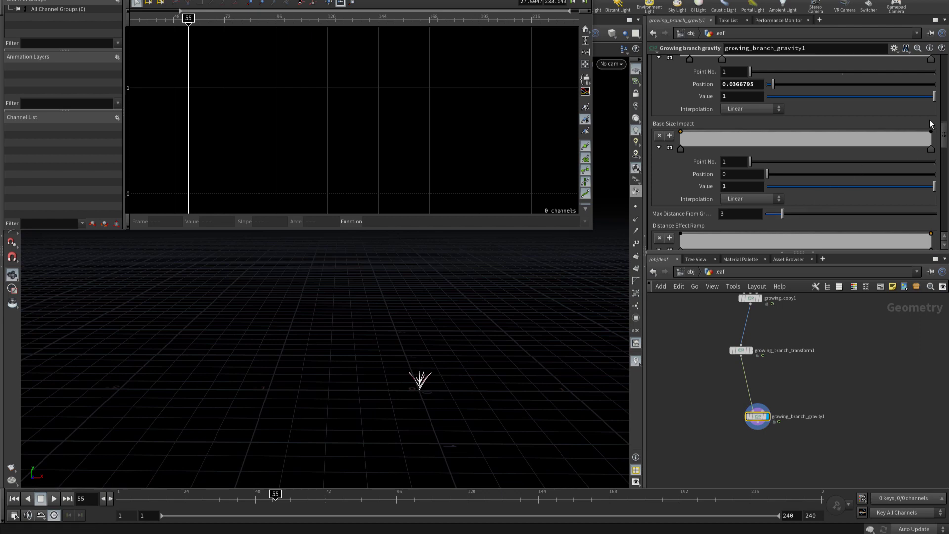
Step: Pull the Tip Of Branch Effect end point down to 0 and add a key at far left
{"action": "scroll", "coordinate": [934, 140], "scroll_direction": "down", "scroll_amount": 3}
{"action": "scroll", "coordinate": [934, 148], "scroll_direction": "down", "scroll_amount": 3}
{"action": "scroll", "coordinate": [934, 159], "scroll_direction": "down", "scroll_amount": 3}
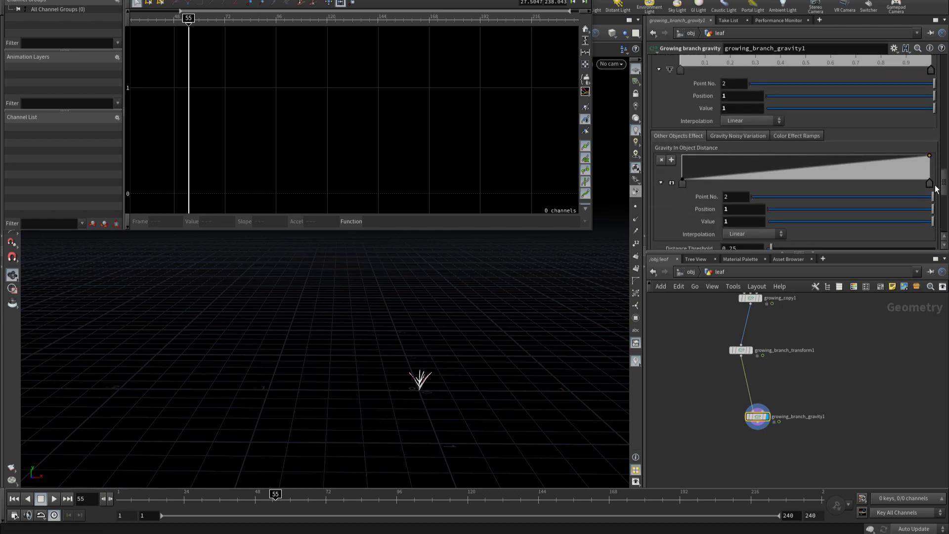
{"action": "scroll", "coordinate": [934, 169], "scroll_direction": "down", "scroll_amount": 3}
{"action": "scroll", "coordinate": [934, 171], "scroll_direction": "down", "scroll_amount": 1}
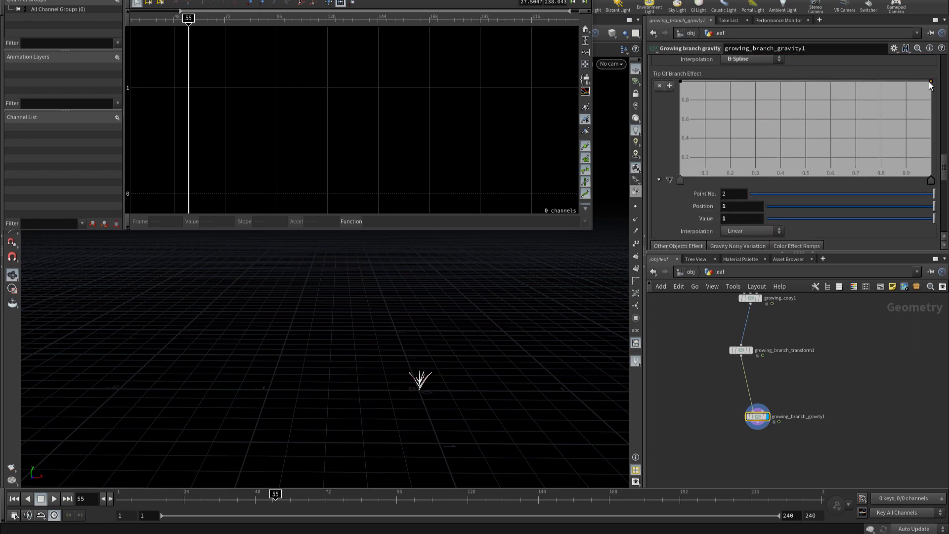
{"action": "left_click_drag", "start_coordinate": [931, 84], "coordinate": [943, 189]}
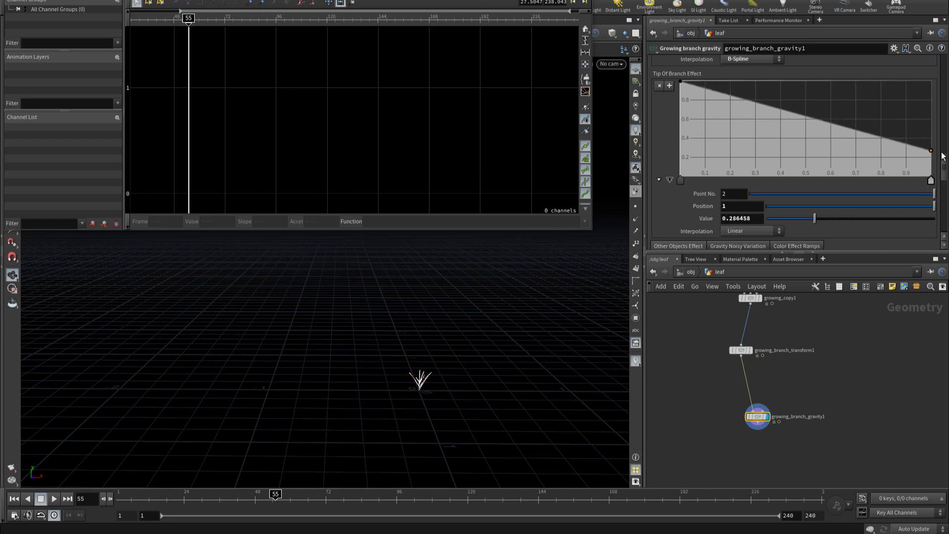
{"action": "mouse_move", "coordinate": [751, 138]}
{"action": "left_mouse_down"}
{"action": "mouse_move", "coordinate": [683, 164]}
{"action": "mouse_move", "coordinate": [684, 186]}
{"action": "left_mouse_up"}
Step: Give the tip ramp's right-end point B-Spline interpolation and scrub the timeline to frame 240
{"action": "left_click_drag", "start_coordinate": [842, 193], "coordinate": [876, 195]}
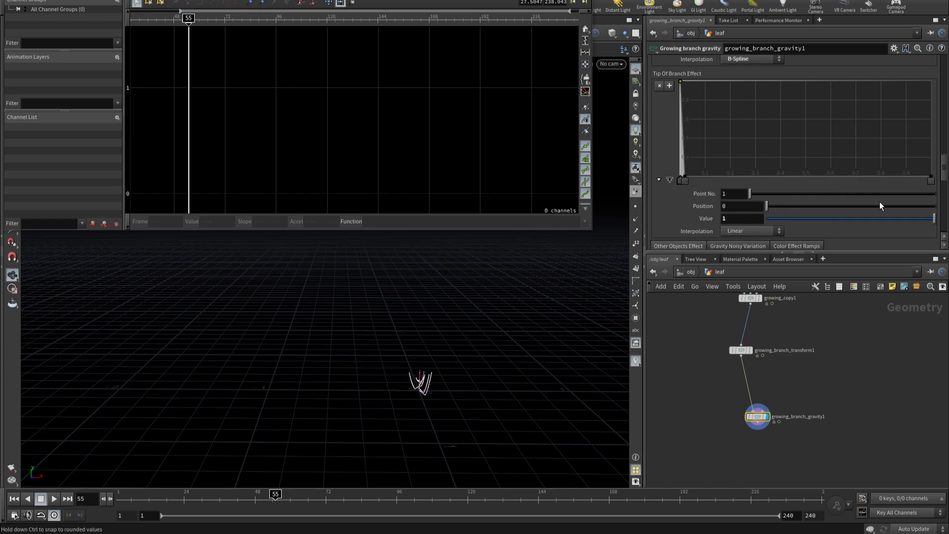
{"action": "left_click", "coordinate": [728, 231]}
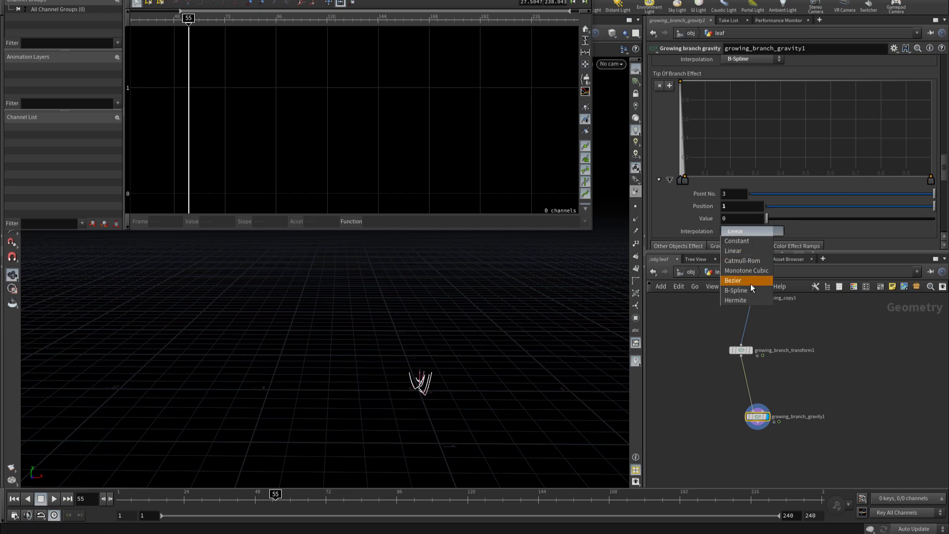
{"action": "left_click", "coordinate": [751, 289]}
{"action": "mouse_move", "coordinate": [459, 394]}
{"action": "left_mouse_down"}
{"action": "mouse_move", "coordinate": [487, 362]}
{"action": "mouse_move", "coordinate": [437, 377]}
{"action": "left_mouse_up"}
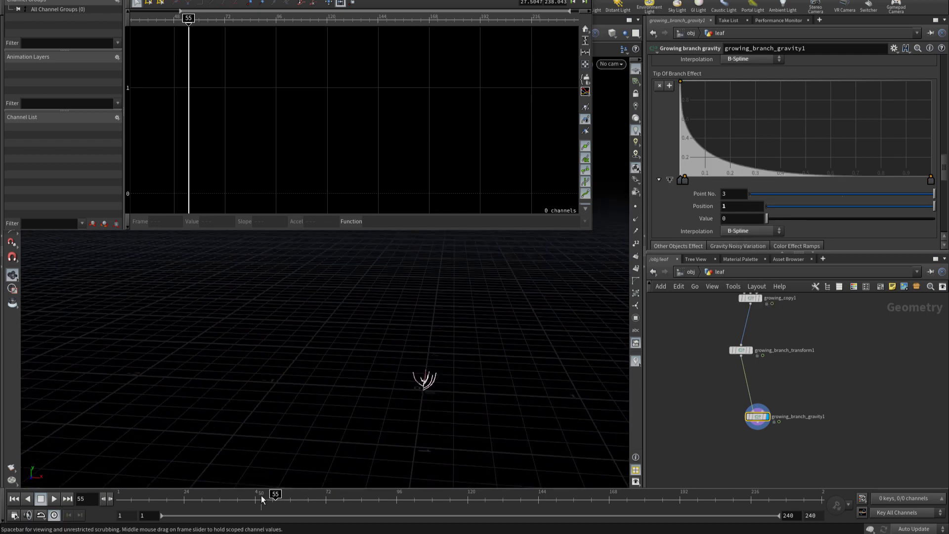
{"action": "mouse_move", "coordinate": [261, 496]}
{"action": "left_mouse_down"}
{"action": "mouse_move", "coordinate": [434, 482]}
{"action": "mouse_move", "coordinate": [495, 462]}
{"action": "mouse_move", "coordinate": [735, 421]}
{"action": "mouse_move", "coordinate": [830, 391]}
{"action": "left_mouse_up"}
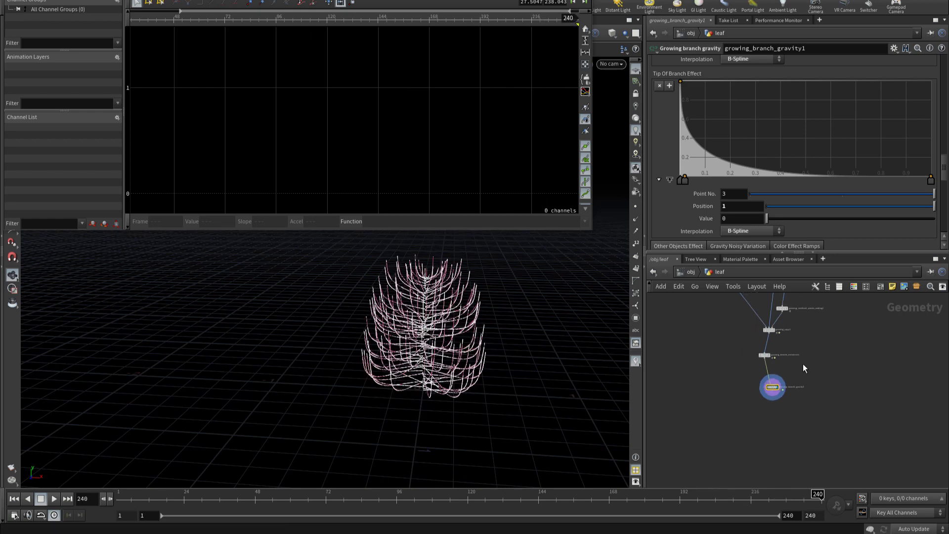
Step: Shorten growing_branch1's Length from 0.5 to 0.22 and return to growing_branch_gravity1
{"action": "middle_click_drag", "start_coordinate": [802, 363], "coordinate": [827, 417]}
{"action": "scroll", "coordinate": [802, 355], "scroll_direction": "down", "scroll_amount": 3}
{"action": "left_click_drag", "start_coordinate": [769, 373], "coordinate": [769, 374]}
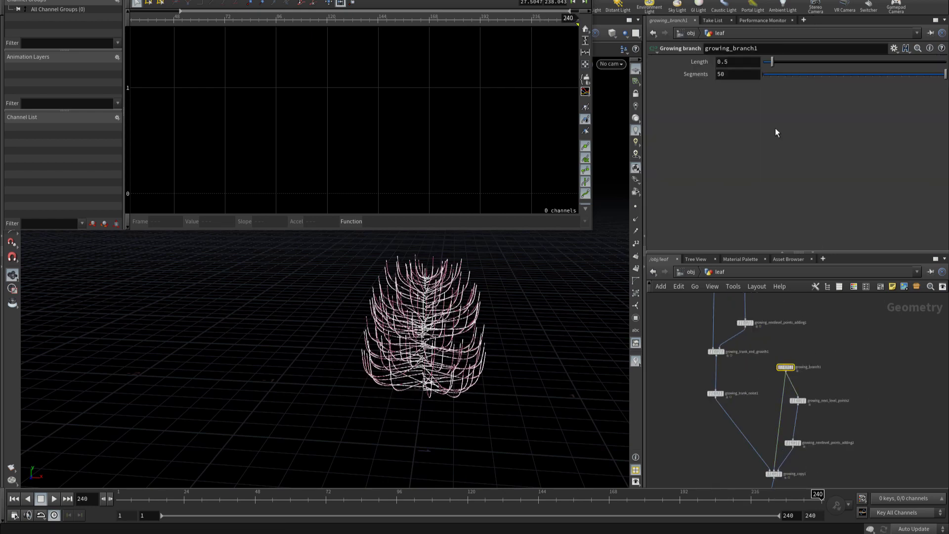
{"action": "left_click_drag", "start_coordinate": [769, 61], "coordinate": [767, 60]}
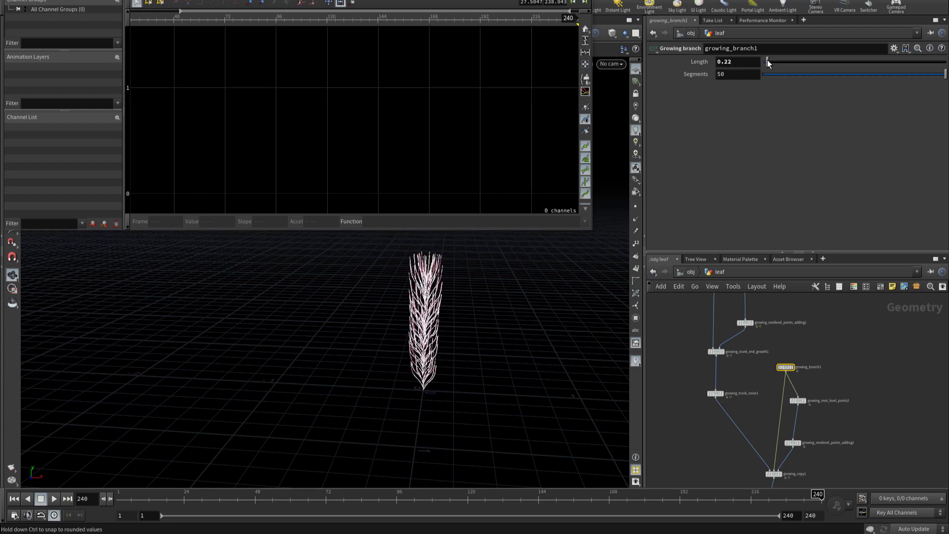
{"action": "left_click_drag", "start_coordinate": [598, 340], "coordinate": [502, 291]}
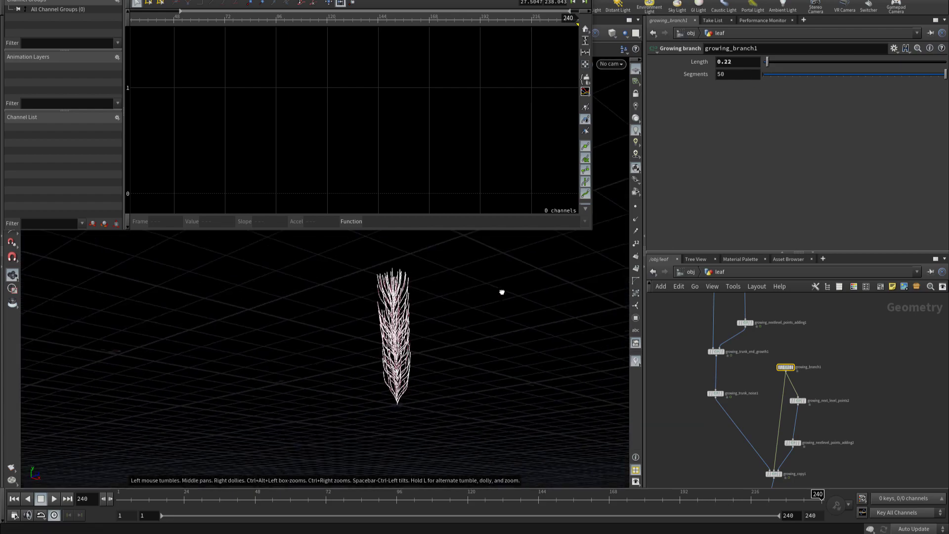
{"action": "scroll", "coordinate": [868, 439], "scroll_direction": "down", "scroll_amount": 5}
{"action": "scroll", "coordinate": [868, 439], "scroll_direction": "up", "scroll_amount": 3}
{"action": "scroll", "coordinate": [811, 405], "scroll_direction": "up", "scroll_amount": 2}
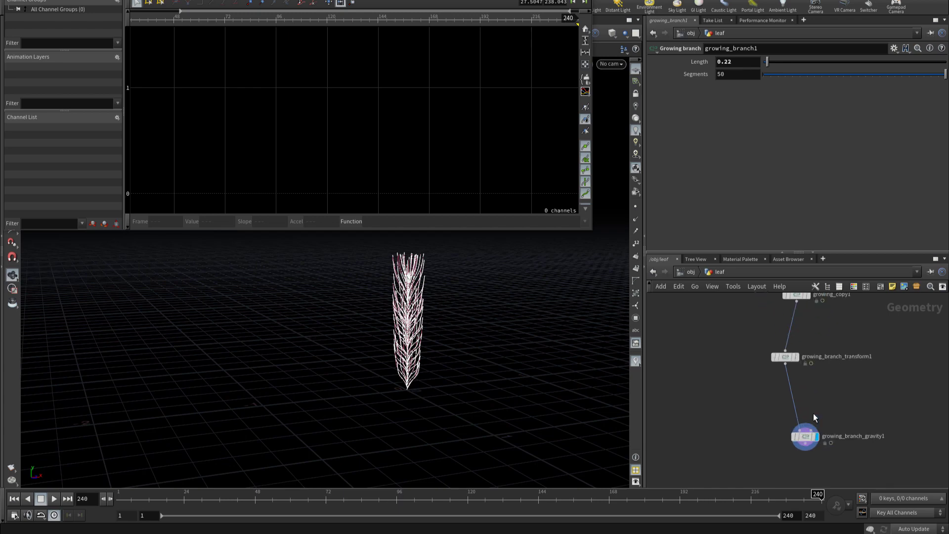
{"action": "left_click", "coordinate": [805, 436]}
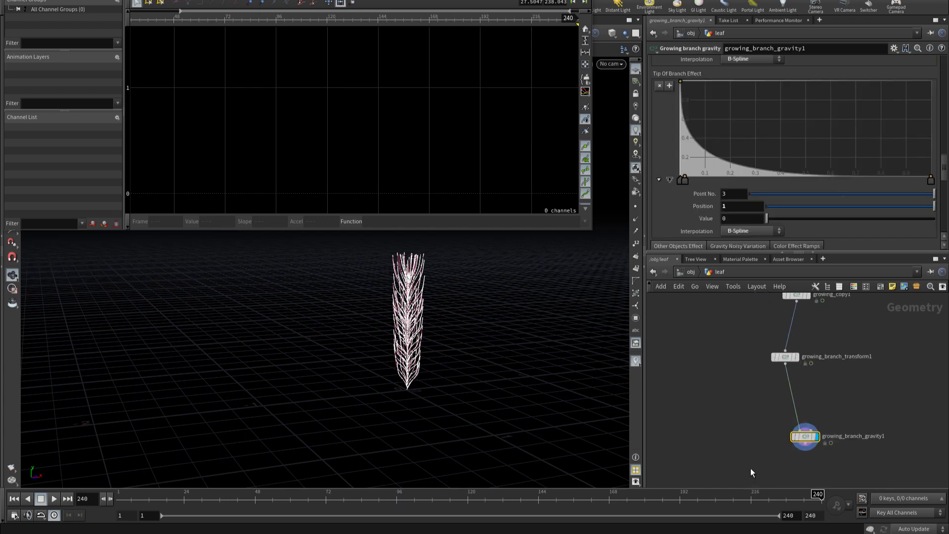
Step: Add a new key near the start of the tip ramp and slide it slightly
{"action": "left_click", "coordinate": [691, 181]}
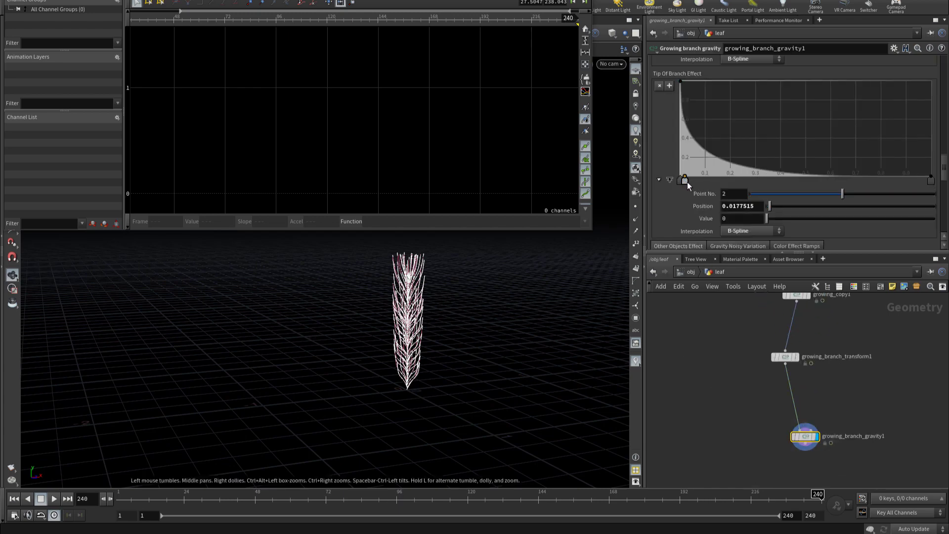
{"action": "left_click_drag", "start_coordinate": [691, 182], "coordinate": [690, 185]}
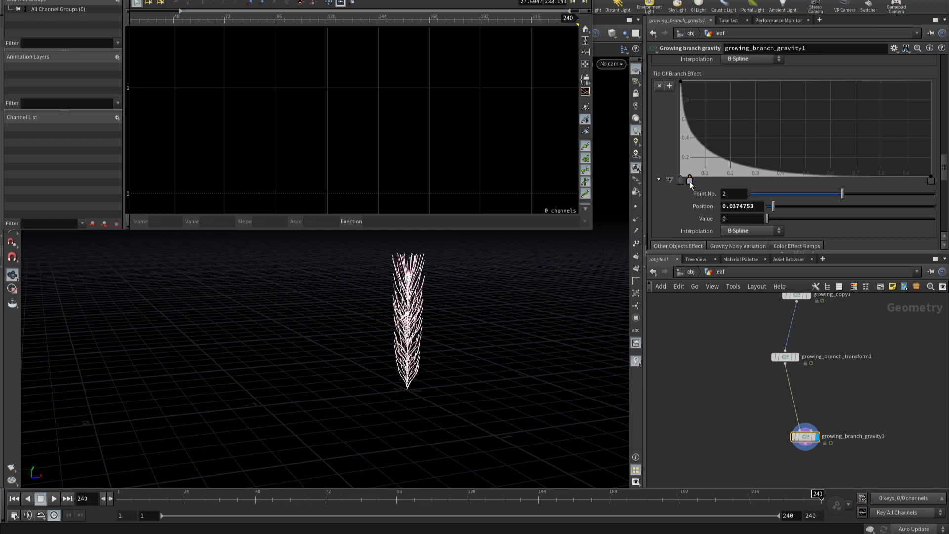
{"action": "scroll", "coordinate": [817, 413], "scroll_direction": "down", "scroll_amount": 2}
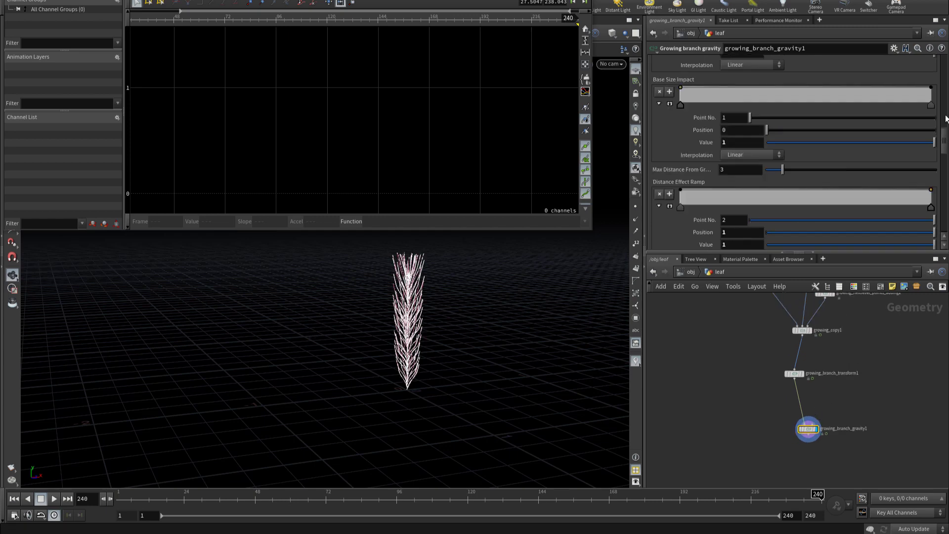
{"action": "scroll", "coordinate": [929, 148], "scroll_direction": "up", "scroll_amount": 5}
{"action": "scroll", "coordinate": [687, 158], "scroll_direction": "down", "scroll_amount": 3}
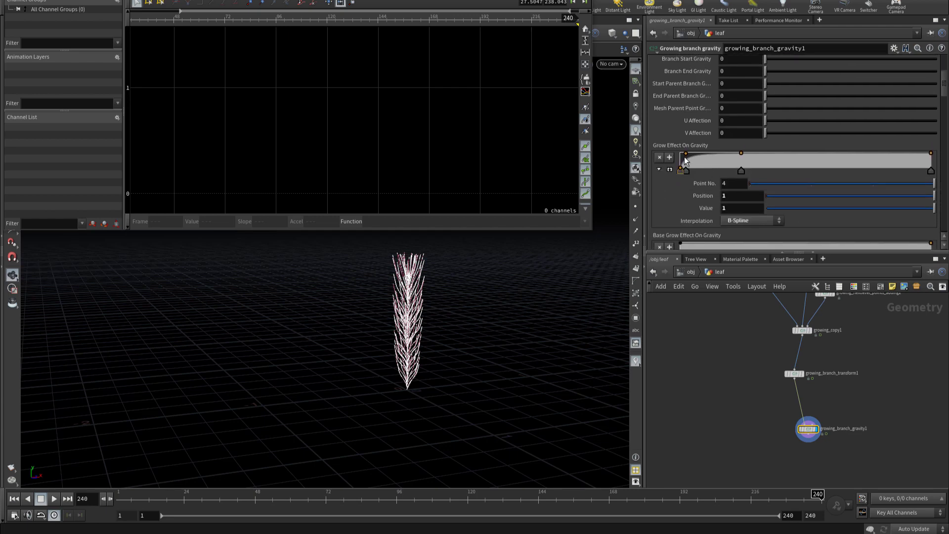
Step: Add several uneven points along the Grow Effect On Gravity ramp, then scrub back the timeline
{"action": "left_click", "coordinate": [689, 159]}
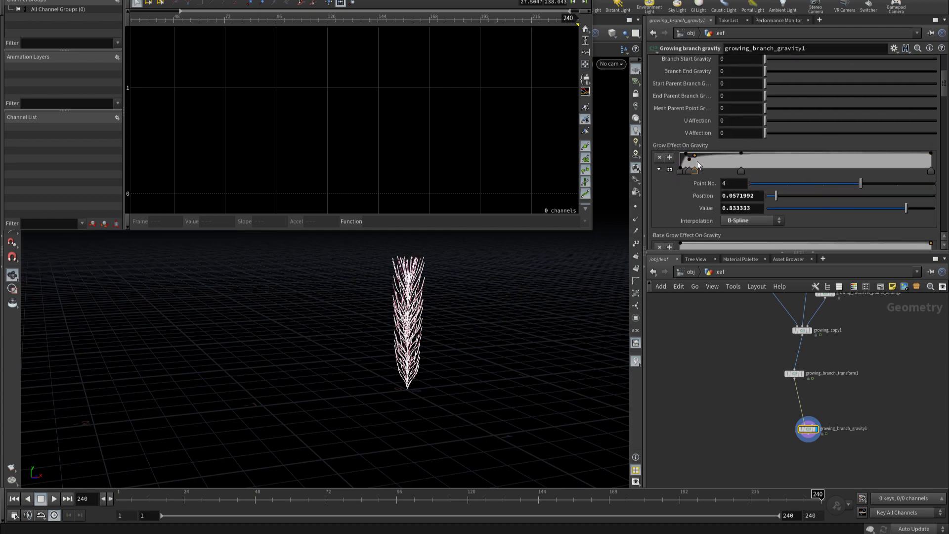
{"action": "left_click", "coordinate": [697, 161]}
{"action": "left_click", "coordinate": [722, 157]}
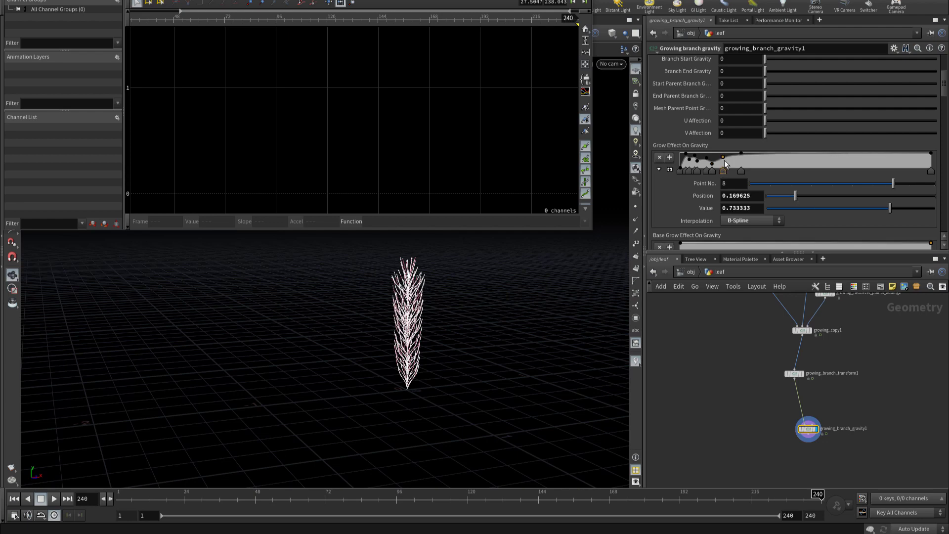
{"action": "left_click", "coordinate": [750, 160]}
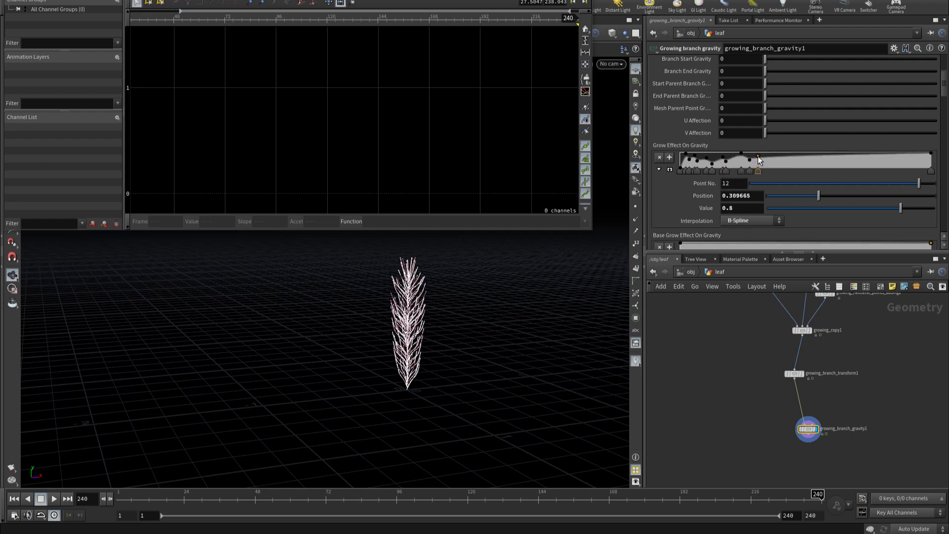
{"action": "left_click", "coordinate": [781, 164]}
{"action": "left_click", "coordinate": [785, 156]}
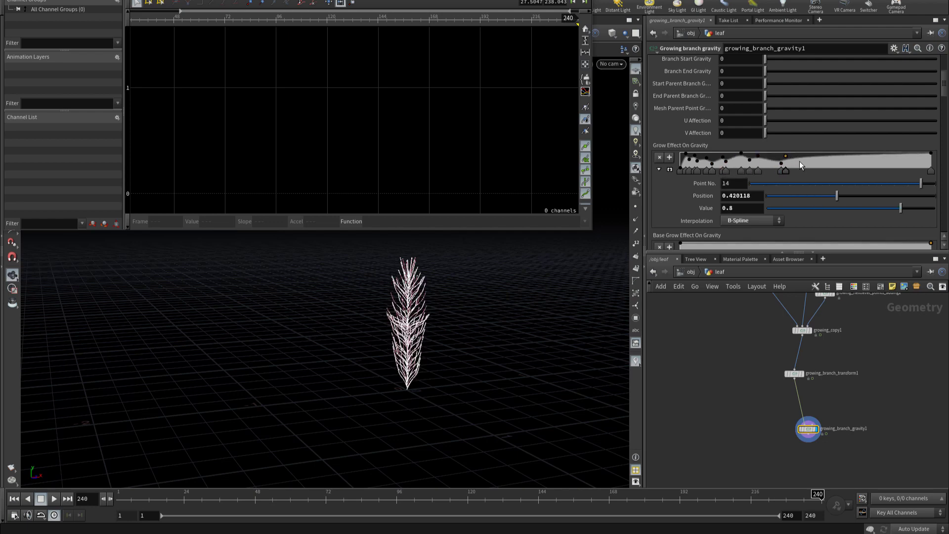
{"action": "left_click", "coordinate": [812, 158]}
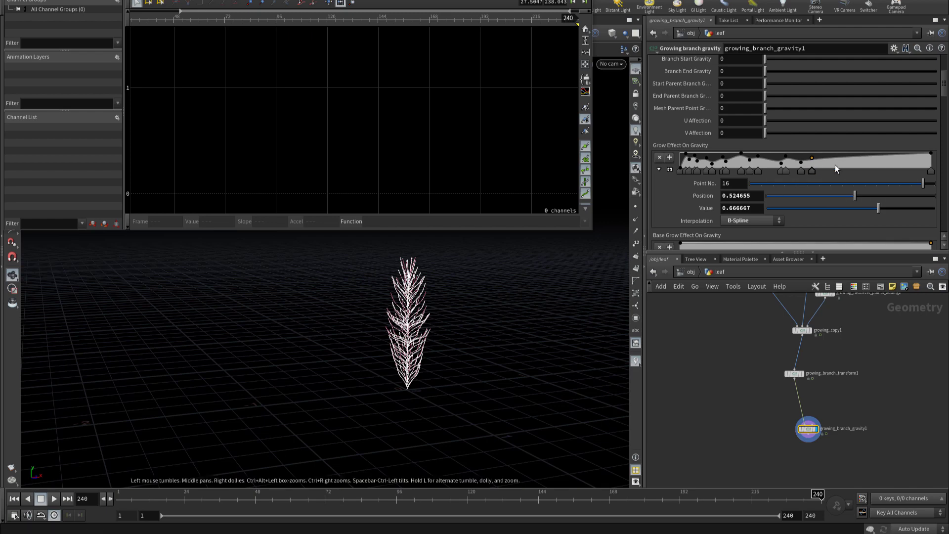
{"action": "left_click", "coordinate": [771, 156]}
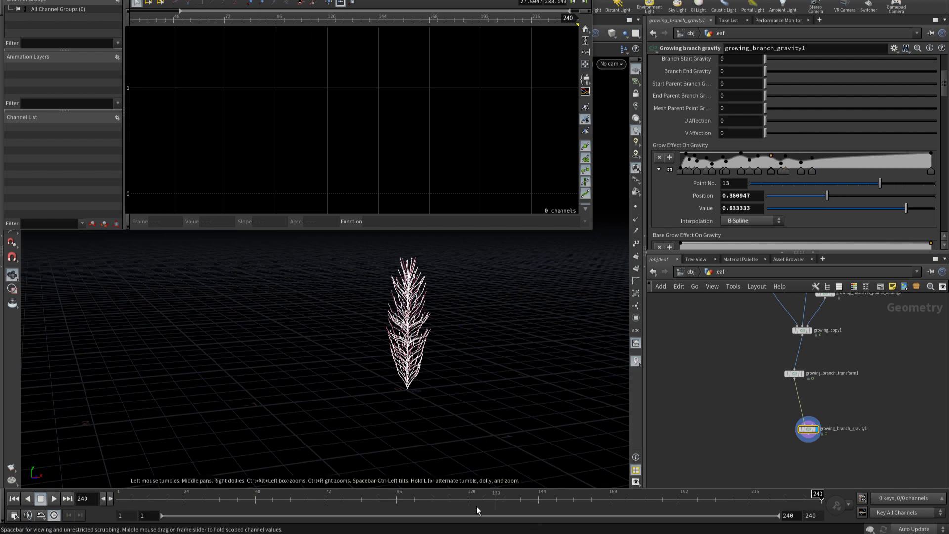
{"action": "mouse_move", "coordinate": [761, 495]}
{"action": "left_mouse_down"}
{"action": "mouse_move", "coordinate": [606, 500]}
{"action": "mouse_move", "coordinate": [313, 449]}
{"action": "left_mouse_up"}
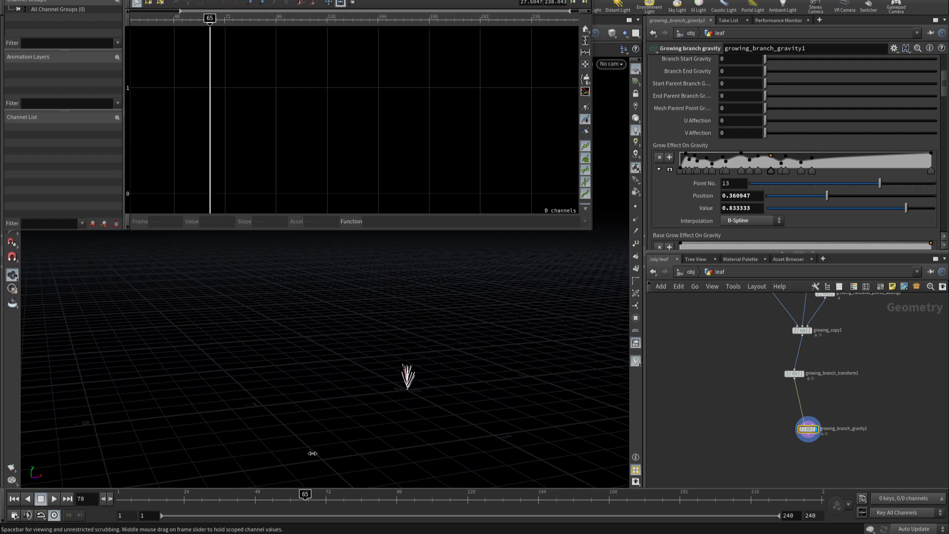
Step: Play the growth animation to frame 213 and scroll to the Other Objects Effect settings
{"action": "key", "text": "Up"}
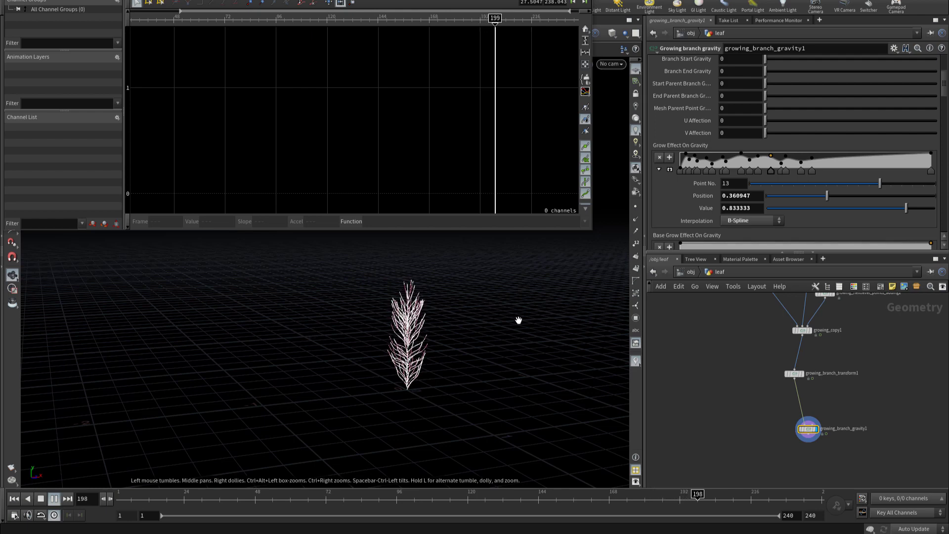
{"action": "key", "text": "Up"}
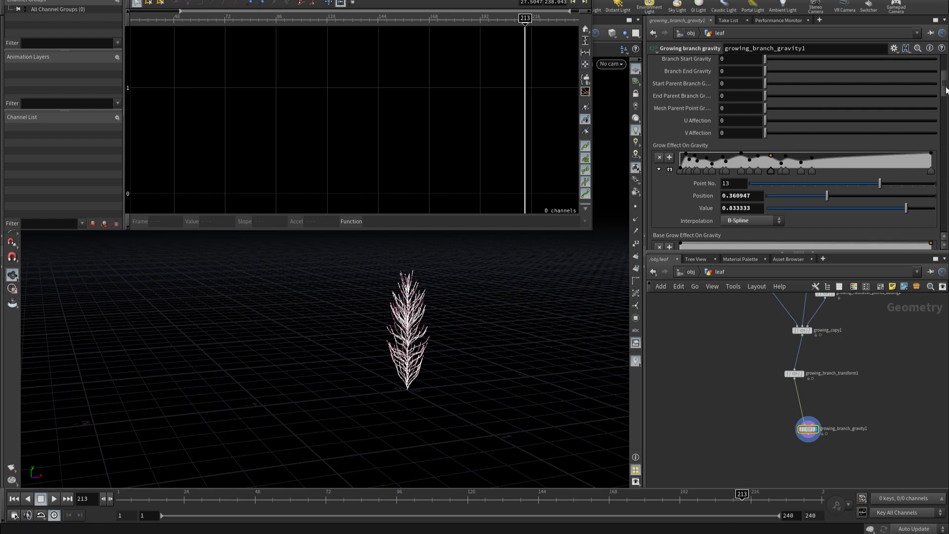
{"action": "scroll", "coordinate": [932, 184], "scroll_direction": "down", "scroll_amount": 3}
{"action": "scroll", "coordinate": [932, 184], "scroll_direction": "down", "scroll_amount": 2}
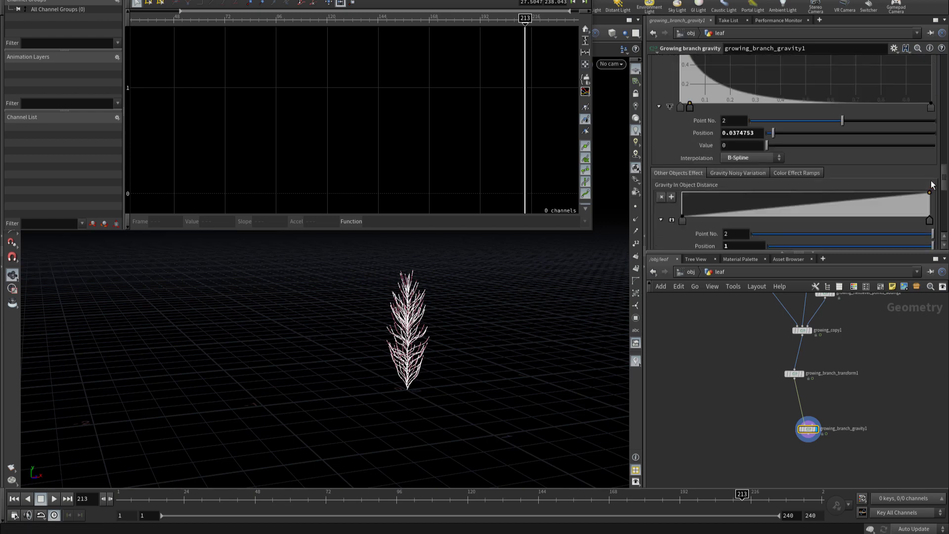
Step: Show Gravity Noisy Variation and start adding keys along the Variation Ramp
{"action": "left_click", "coordinate": [734, 175]}
{"action": "left_click", "coordinate": [690, 198]}
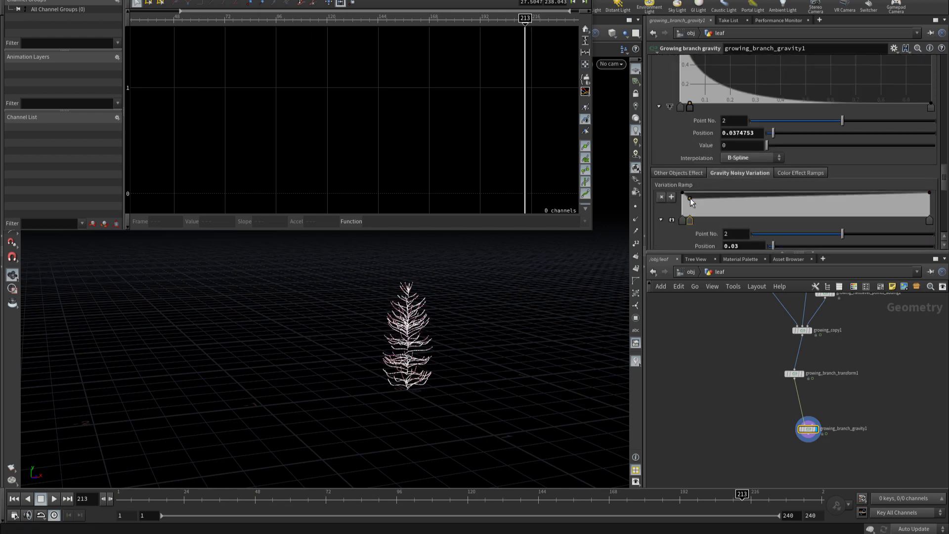
{"action": "left_click", "coordinate": [695, 196]}
{"action": "left_click", "coordinate": [708, 193]}
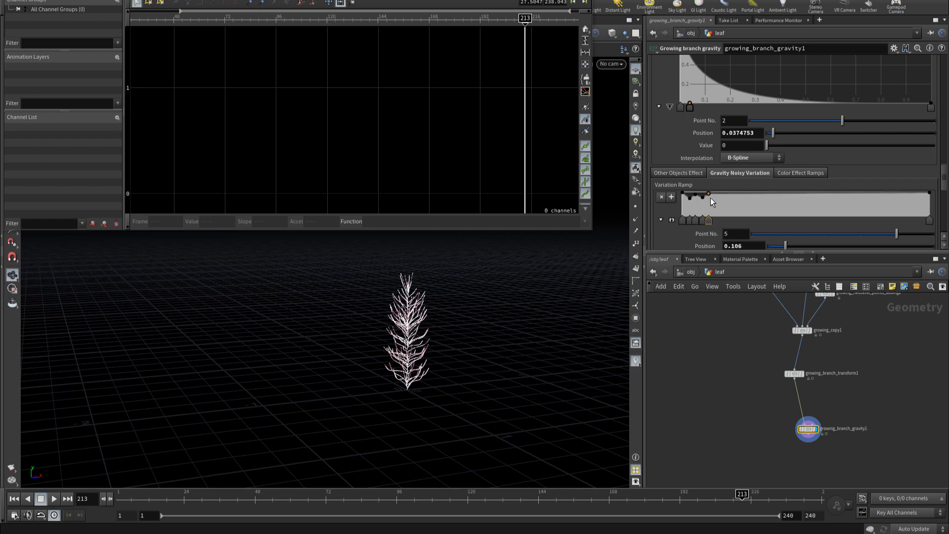
{"action": "left_click", "coordinate": [719, 195]}
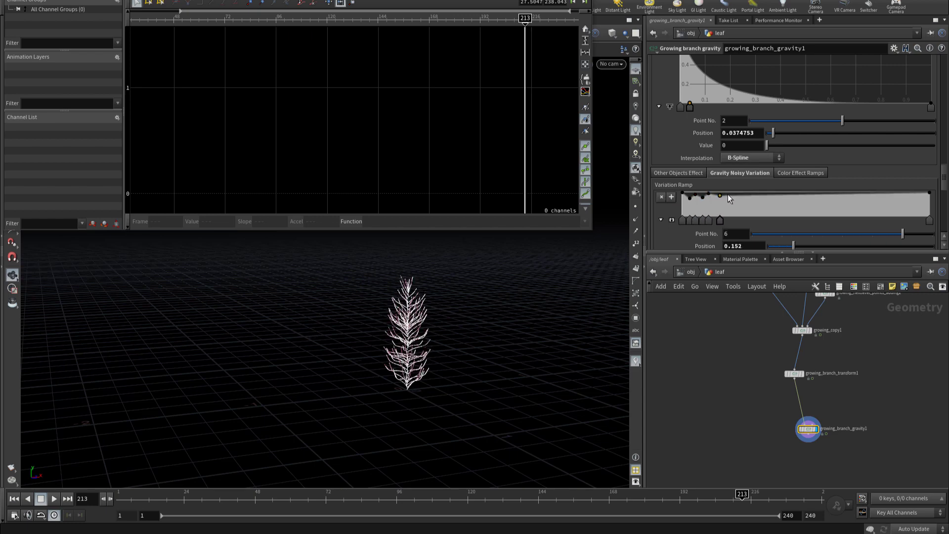
{"action": "left_click", "coordinate": [729, 192]}
{"action": "left_click", "coordinate": [739, 195]}
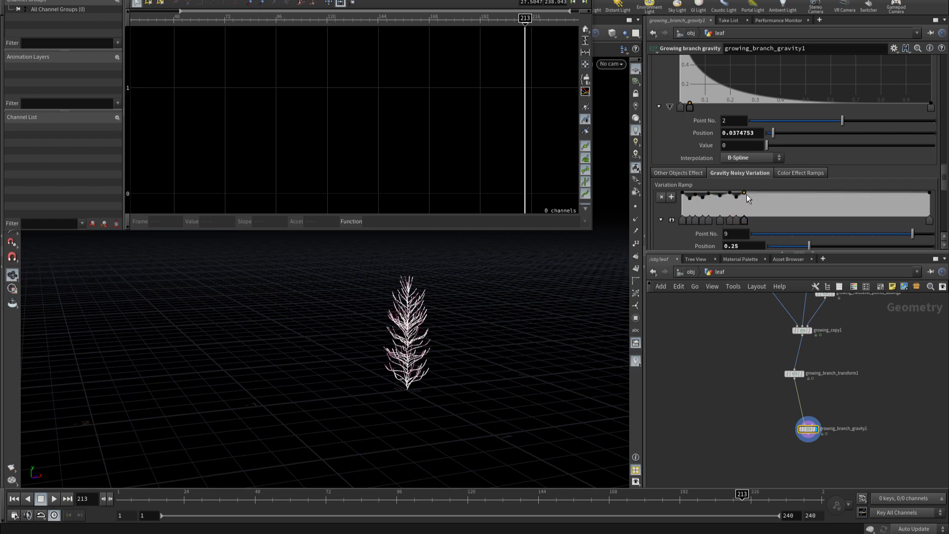
Step: Add more Variation Ramp keys, pull the 0.128 key down, and scrub back to an early frame
{"action": "left_click", "coordinate": [751, 195]}
{"action": "left_click", "coordinate": [772, 196]}
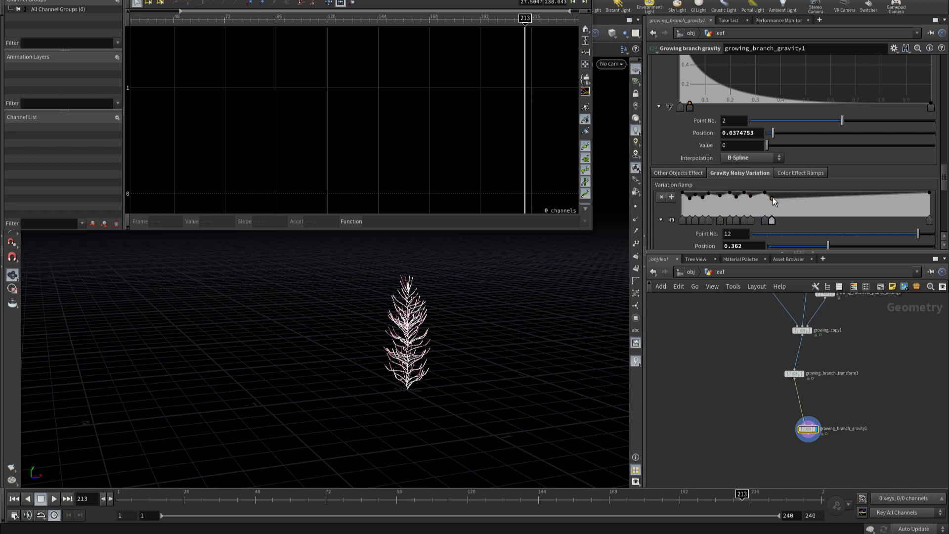
{"action": "left_click", "coordinate": [784, 192]}
{"action": "left_click", "coordinate": [792, 198]}
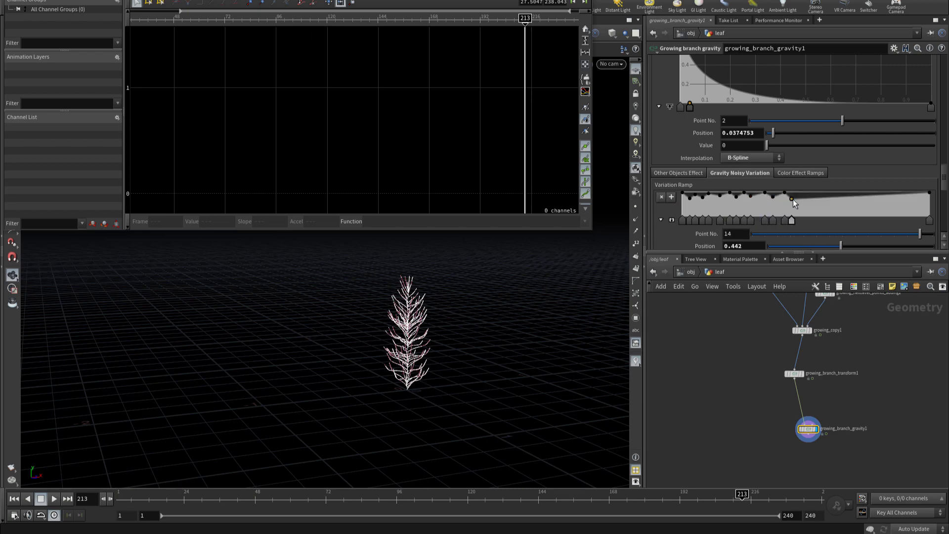
{"action": "left_click", "coordinate": [712, 198]}
{"action": "left_click_drag", "start_coordinate": [714, 195], "coordinate": [719, 205]}
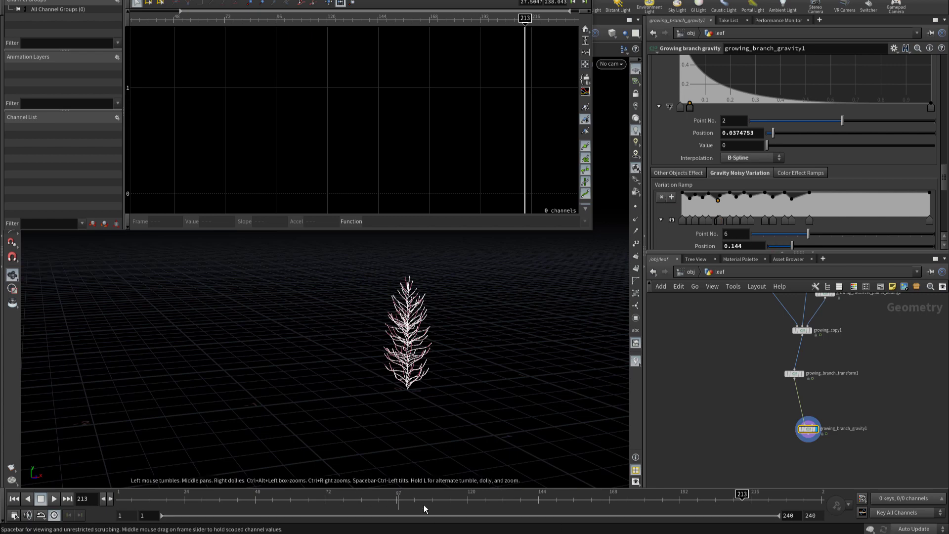
{"action": "left_click_drag", "start_coordinate": [429, 497], "coordinate": [261, 495]}
Step: Play the growth to frame 180, close the Animation Editor and centre the tree in view
{"action": "key", "text": "Up"}
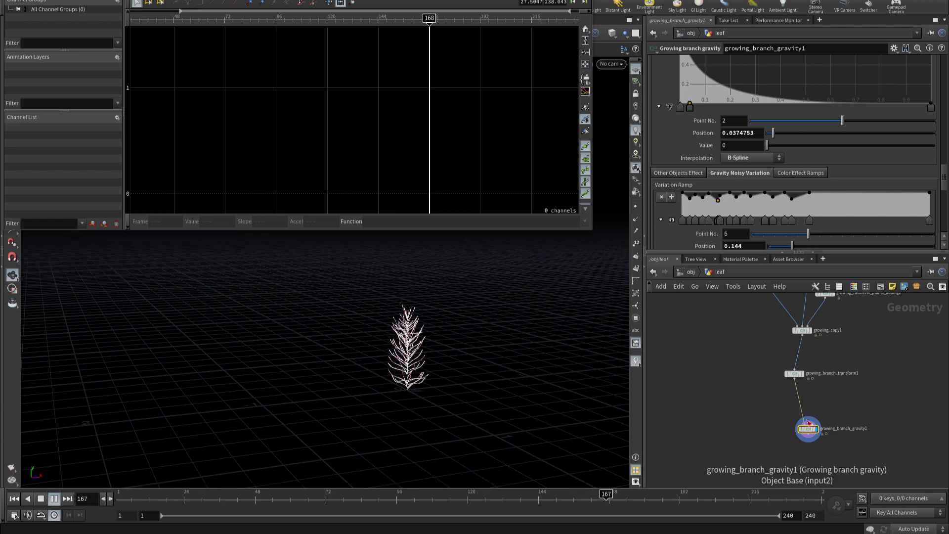
{"action": "key", "text": "Up"}
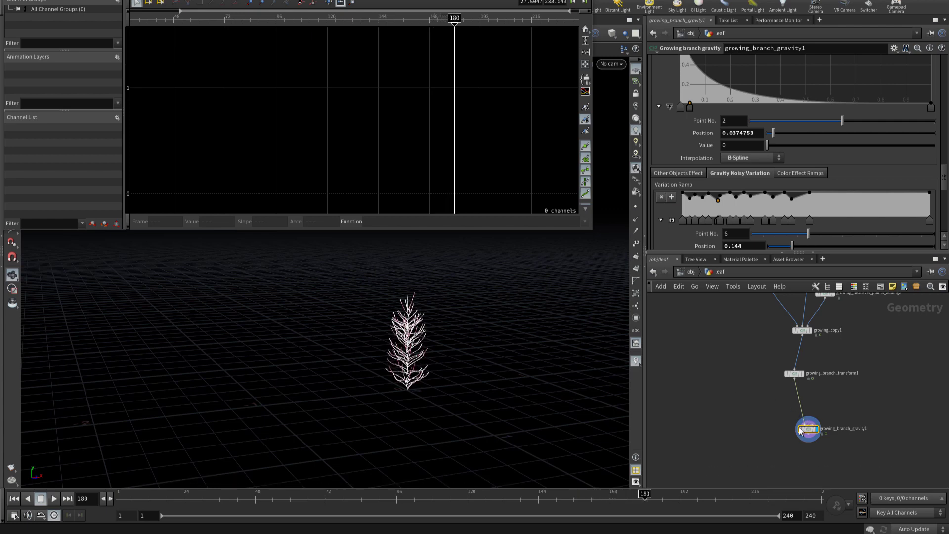
{"action": "middle_click_drag", "start_coordinate": [771, 405], "coordinate": [780, 371]}
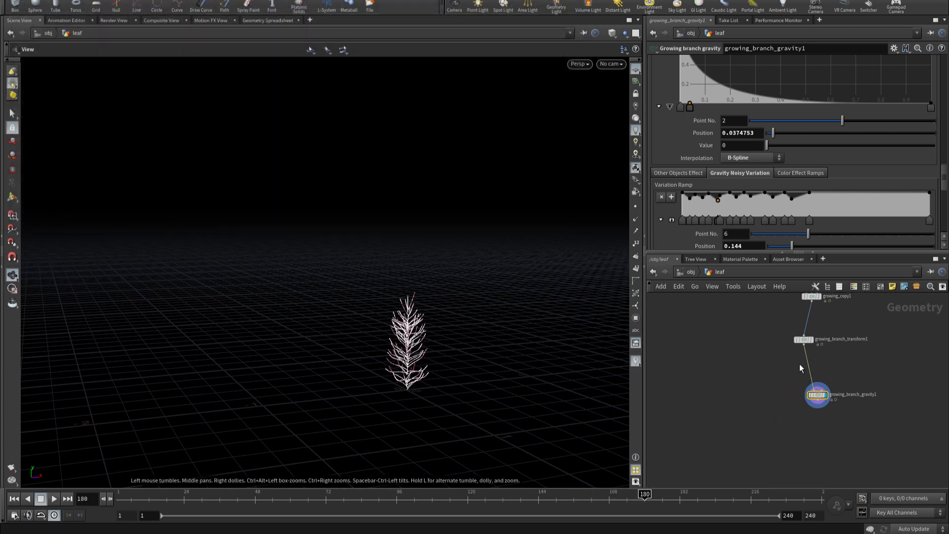
{"action": "right_click_drag", "start_coordinate": [335, 278], "coordinate": [560, 332]}
{"action": "left_click_drag", "start_coordinate": [560, 332], "coordinate": [354, 272]}
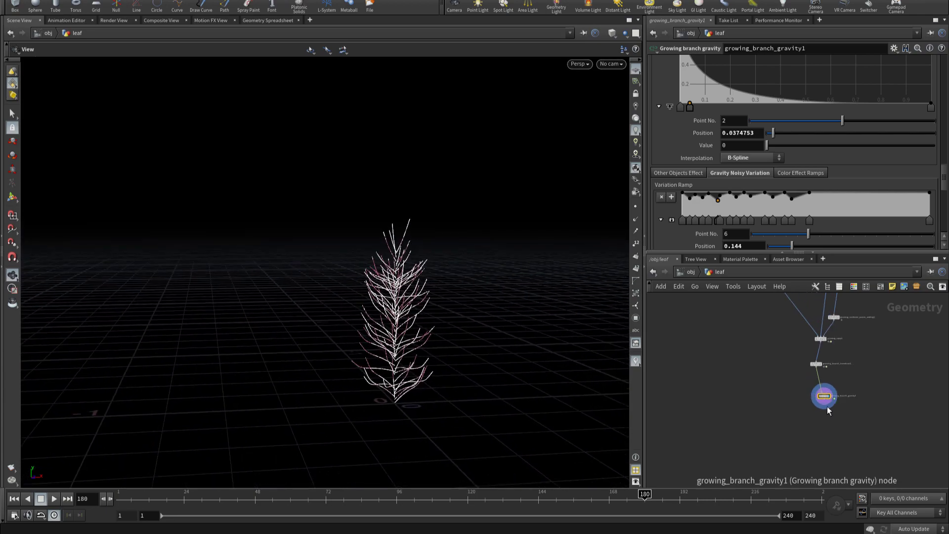
{"action": "scroll", "coordinate": [810, 395], "scroll_direction": "up", "scroll_amount": 1}
Step: Start a wire from growing_branch_gravity1's output and bring up the node-creation menu
{"action": "left_click", "coordinate": [820, 379]}
{"action": "left_click", "coordinate": [805, 435]}
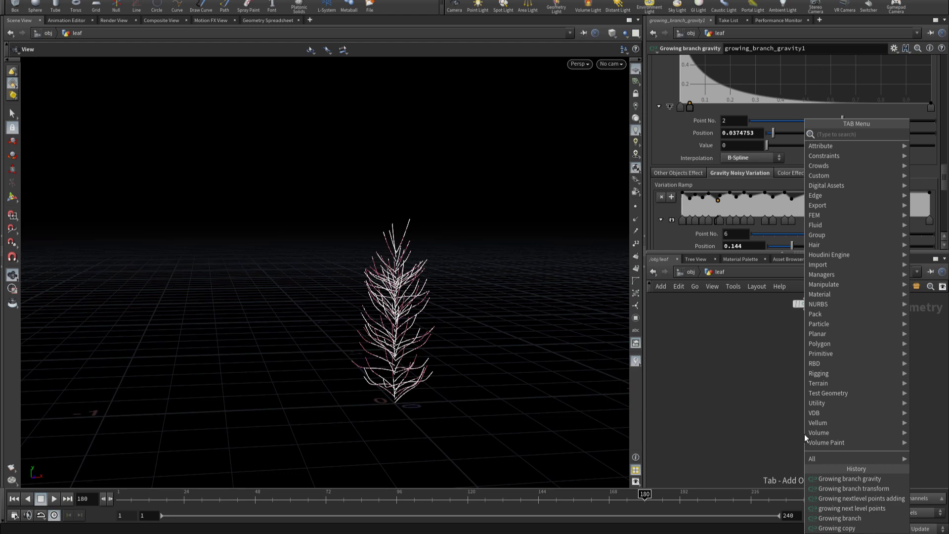
Step: Add a Growing pure view node below the gravity node and display it
{"action": "type", "text": "pure"}
{"action": "key", "text": "Return"}
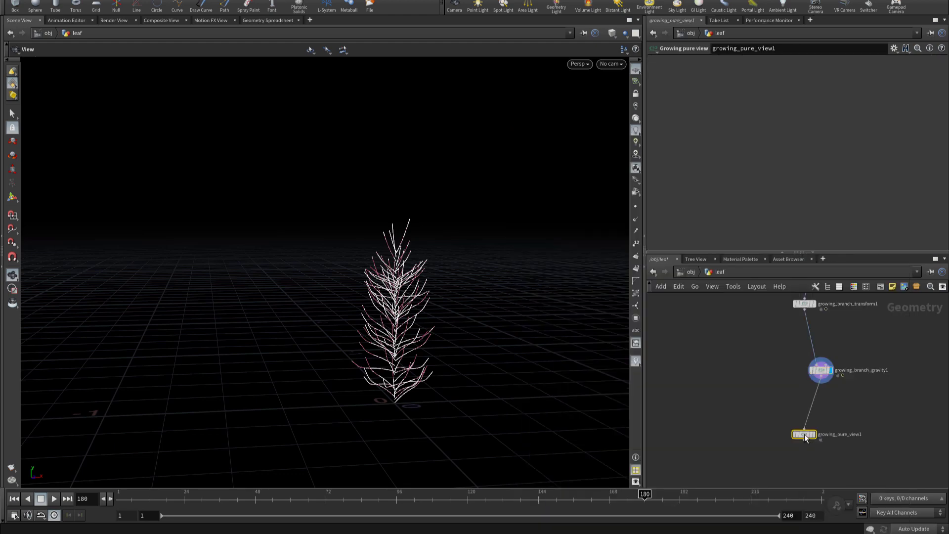
{"action": "left_click", "coordinate": [814, 434]}
{"action": "middle_click_drag", "start_coordinate": [839, 417], "coordinate": [840, 352]}
Step: Add a Growing leaves mesh node below the pure view node
{"action": "left_click", "coordinate": [805, 376]}
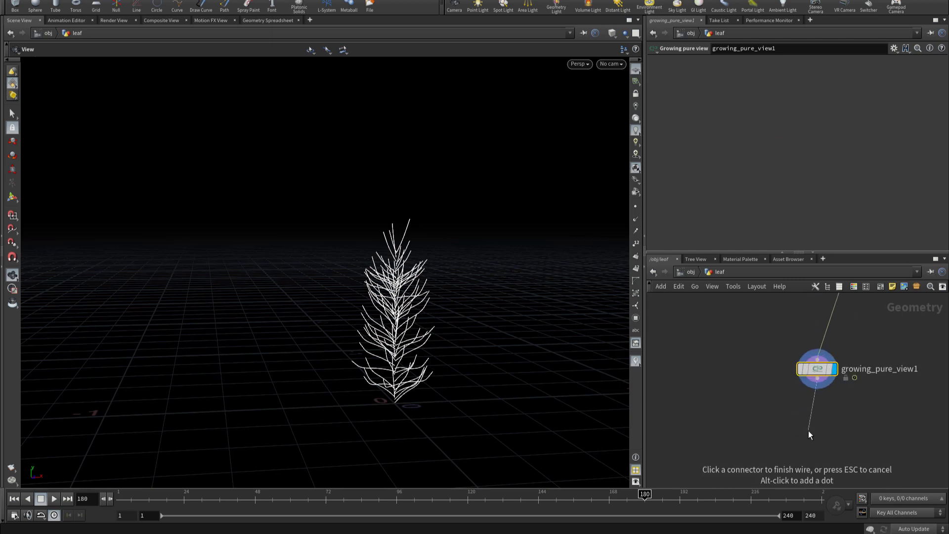
{"action": "key", "text": "Tab"}
{"action": "type", "text": "lea"}
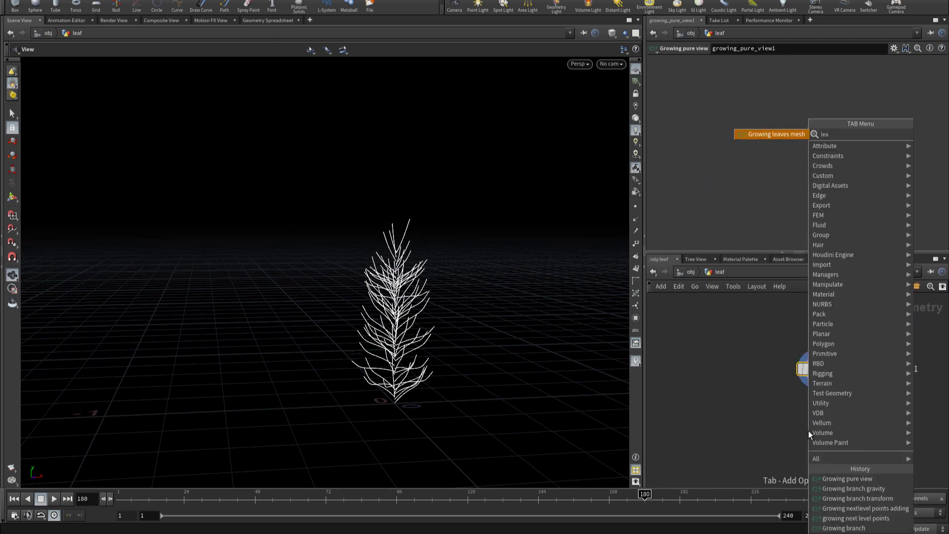
{"action": "key", "text": "Return"}
{"action": "left_click", "coordinate": [808, 431]}
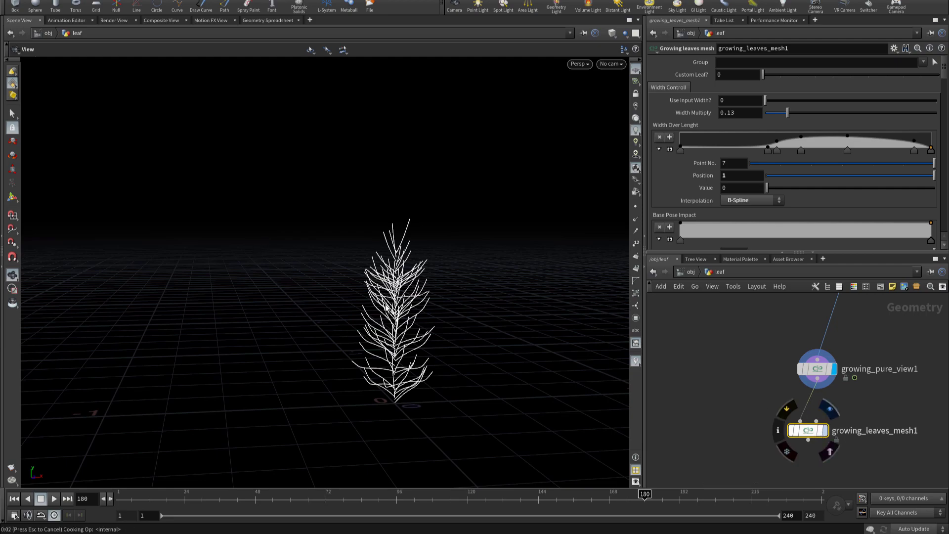
{"action": "mouse_move", "coordinate": [387, 303]}
{"action": "left_mouse_down"}
{"action": "mouse_move", "coordinate": [474, 423]}
{"action": "mouse_move", "coordinate": [420, 316]}
{"action": "left_mouse_up"}
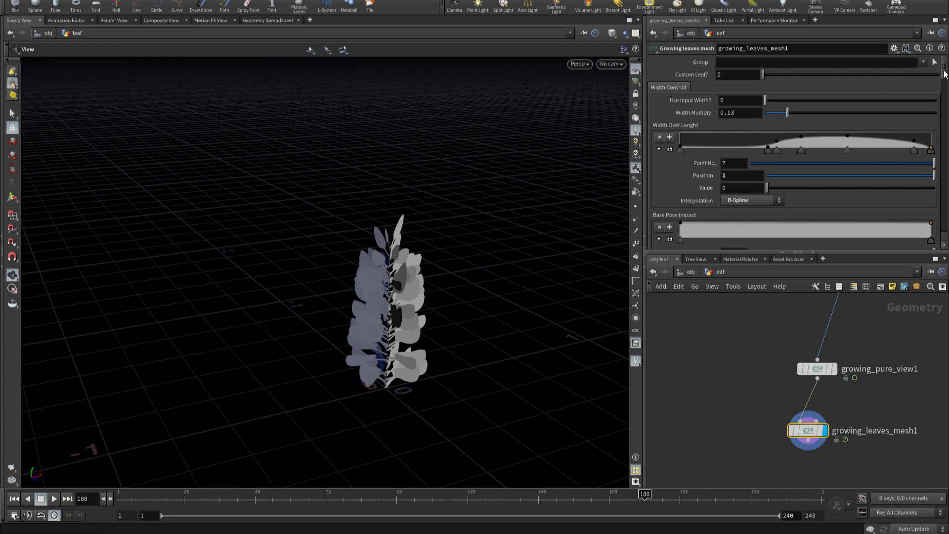
Step: Set the leaves mesh Section Rotation Y from 90 to 0 for broad, layered leaves
{"action": "scroll", "coordinate": [889, 128], "scroll_direction": "down", "scroll_amount": 3}
{"action": "scroll", "coordinate": [840, 163], "scroll_direction": "down", "scroll_amount": 3}
{"action": "scroll", "coordinate": [821, 183], "scroll_direction": "down", "scroll_amount": 3}
{"action": "scroll", "coordinate": [819, 186], "scroll_direction": "down", "scroll_amount": 3}
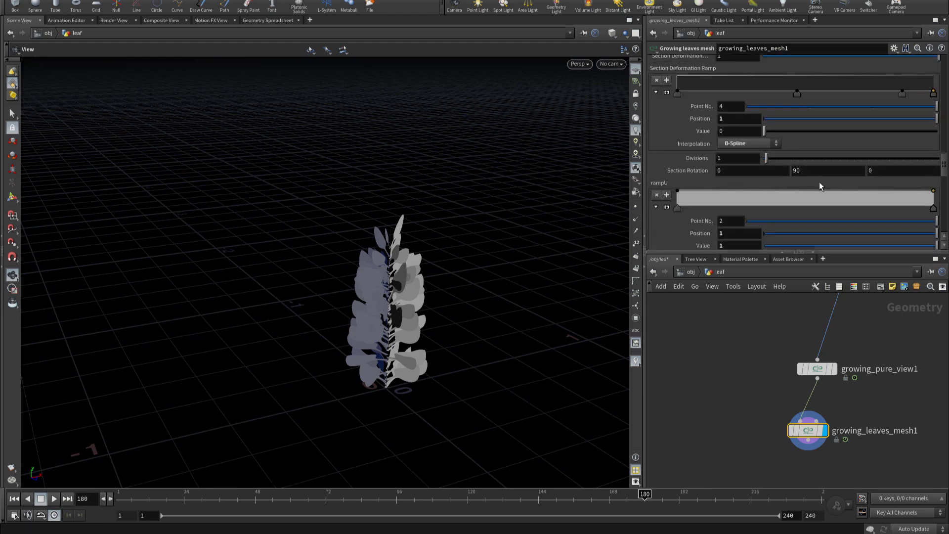
{"action": "double_click", "coordinate": [820, 170]}
{"action": "type", "text": "0"}
{"action": "key", "text": "Return"}
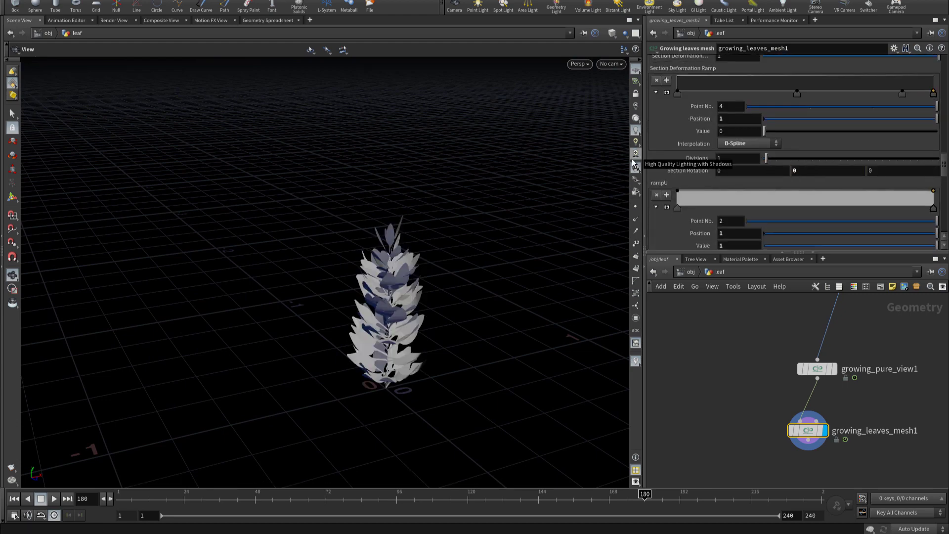
{"action": "mouse_move", "coordinate": [551, 195]}
{"action": "left_mouse_down"}
{"action": "mouse_move", "coordinate": [426, 255]}
{"action": "mouse_move", "coordinate": [493, 218]}
{"action": "mouse_move", "coordinate": [447, 278]}
{"action": "left_mouse_up"}
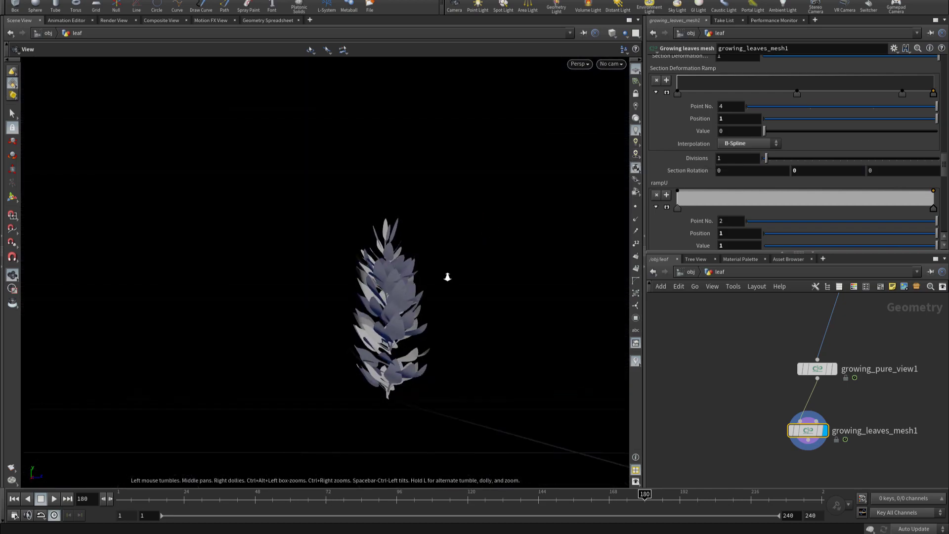
{"action": "scroll", "coordinate": [870, 134], "scroll_direction": "up", "scroll_amount": 3}
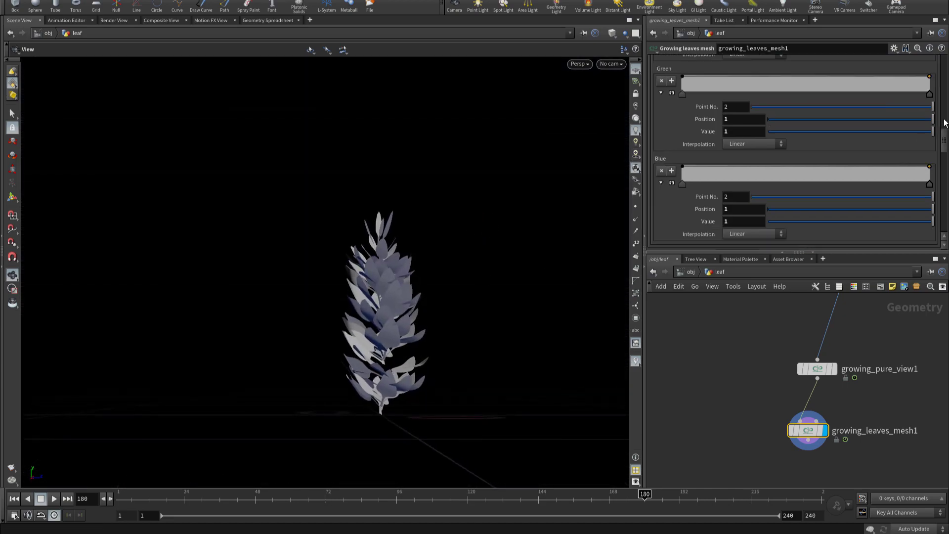
{"action": "scroll", "coordinate": [811, 114], "scroll_direction": "up", "scroll_amount": 3}
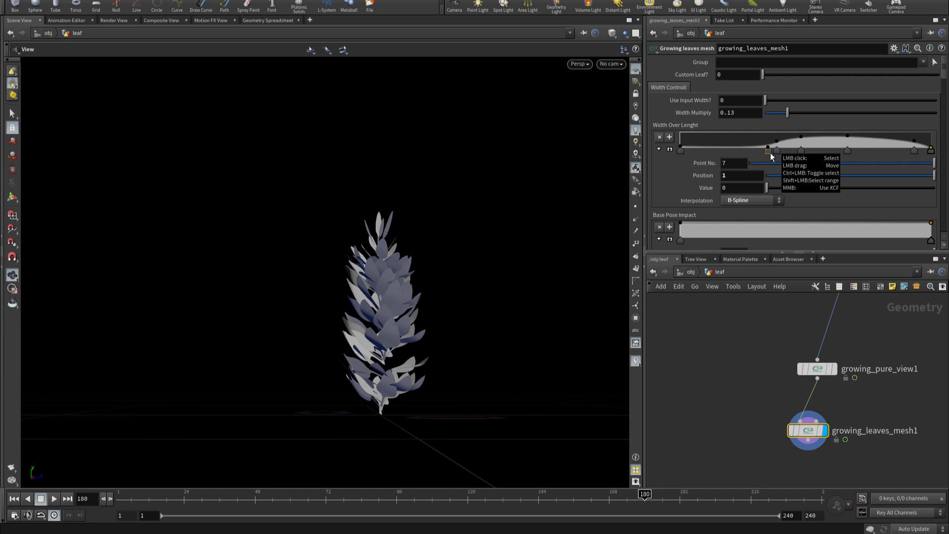
Step: Move the early width-over-length key toward the leaf base and drop Width Multiply to 0.009
{"action": "left_click", "coordinate": [777, 151]}
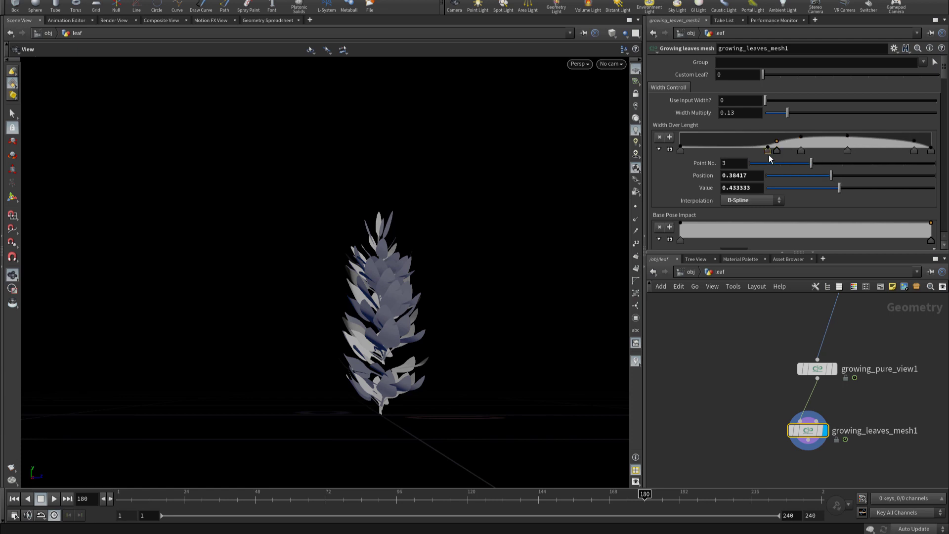
{"action": "left_click_drag", "start_coordinate": [768, 150], "coordinate": [683, 152]}
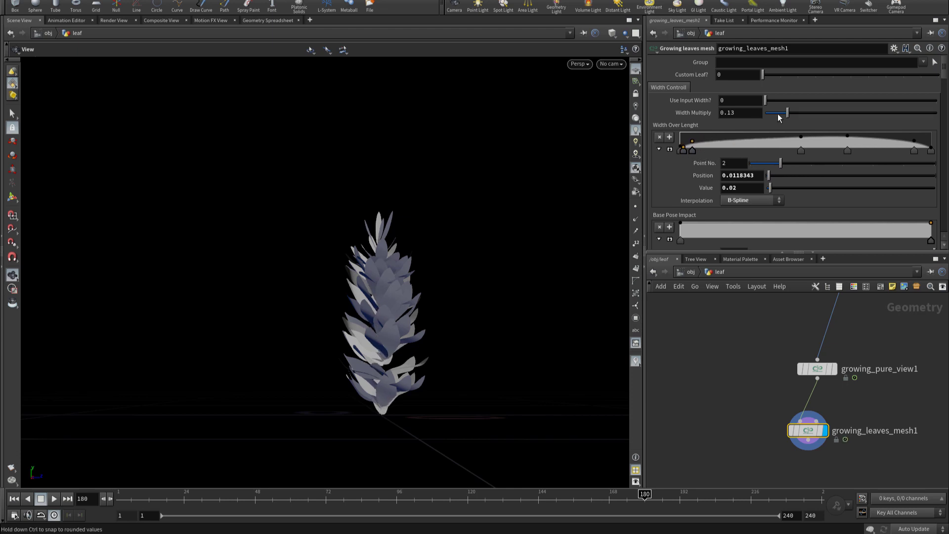
{"action": "left_click_drag", "start_coordinate": [787, 113], "coordinate": [767, 115]}
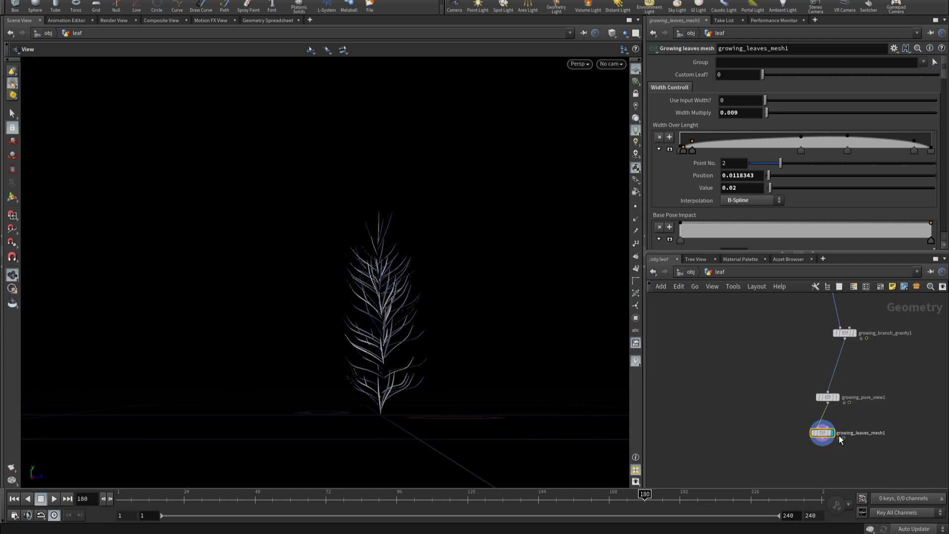
{"action": "scroll", "coordinate": [825, 449], "scroll_direction": "up", "scroll_amount": 1}
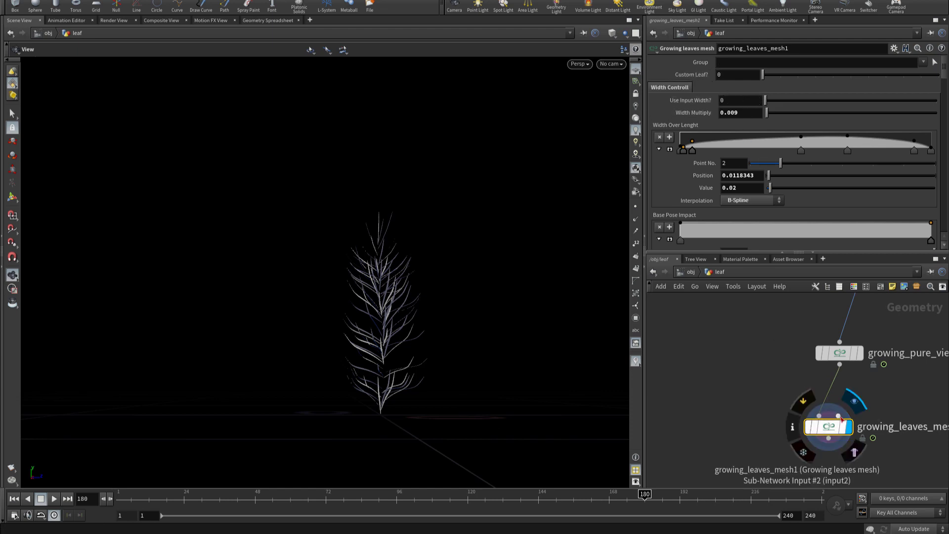
Step: Create a circle1 node wired into growing_leaves_mesh1's second input
{"action": "left_click", "coordinate": [818, 412]}
{"action": "key", "text": "Tab"}
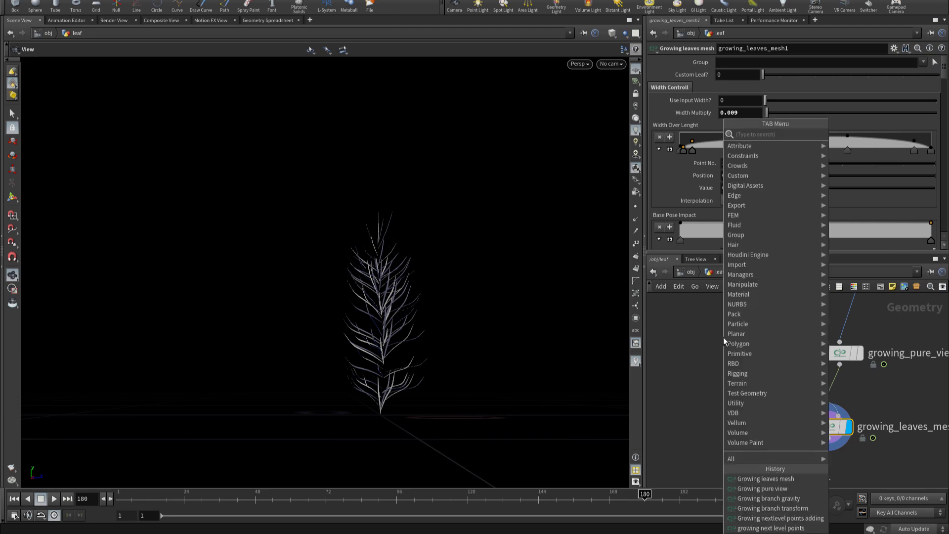
{"action": "type", "text": "cir"}
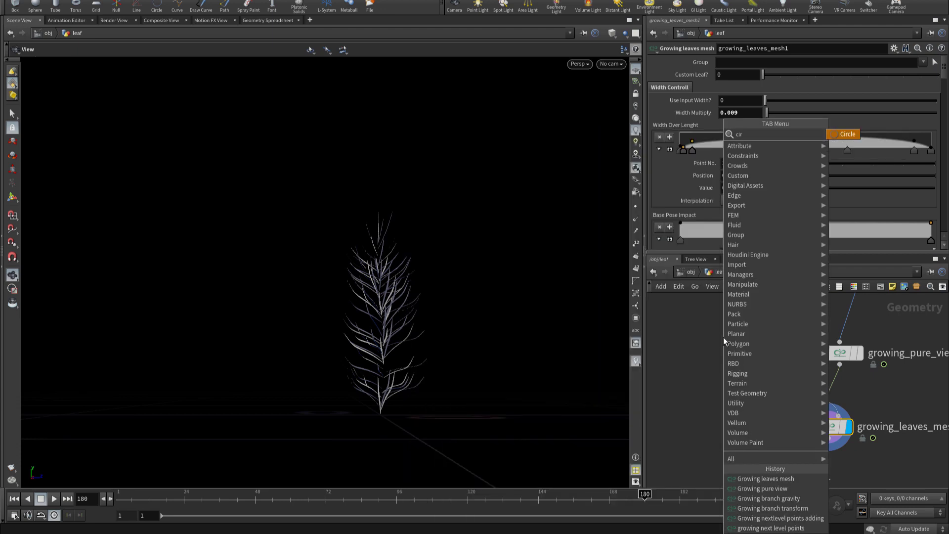
{"action": "key", "text": "Return"}
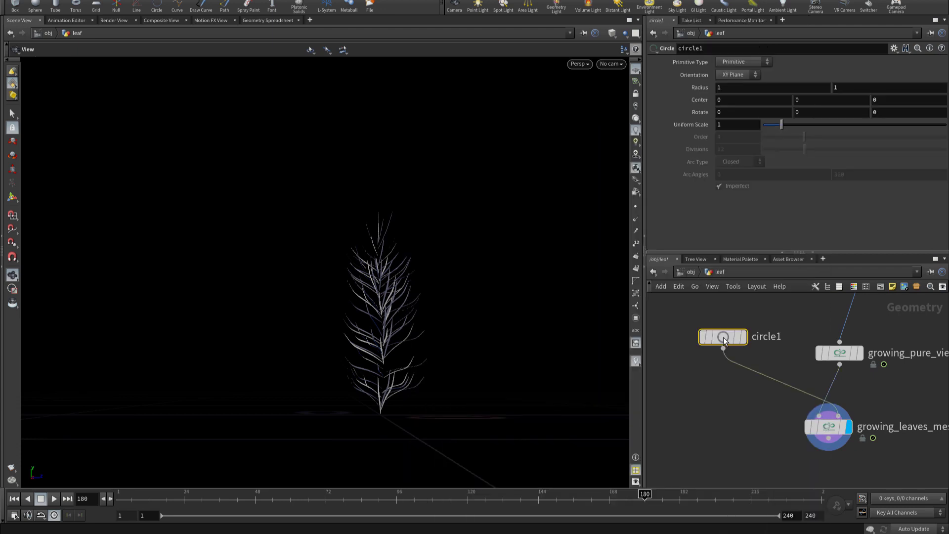
{"action": "left_click", "coordinate": [722, 337]}
Step: Enable Custom Leaf on growing_leaves_mesh1 and set circle1's Primitive Type to Polygon
{"action": "left_click", "coordinate": [811, 428]}
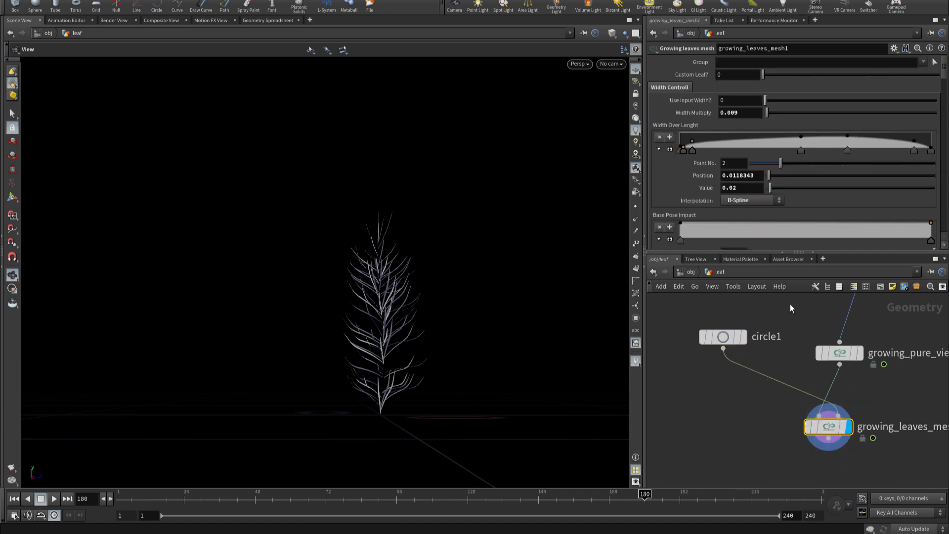
{"action": "left_click", "coordinate": [780, 74]}
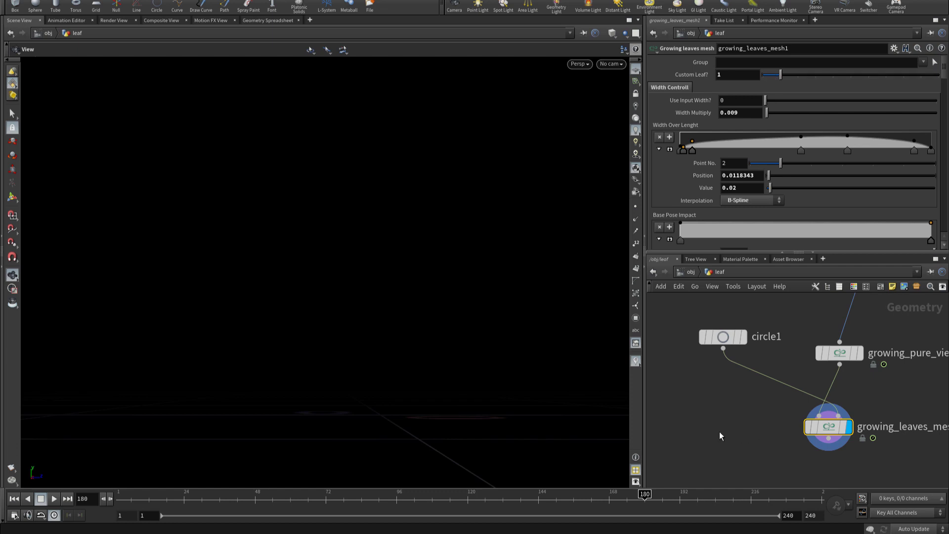
{"action": "left_click", "coordinate": [723, 337]}
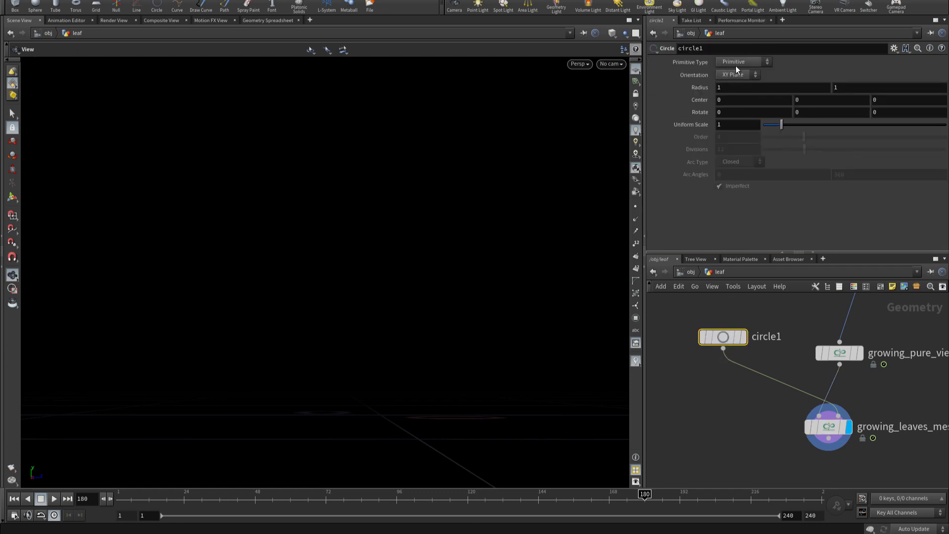
{"action": "left_click", "coordinate": [743, 81]}
Step: Insert a growing_normal1 node on the wire before the leaves mesh
{"action": "scroll", "coordinate": [445, 336], "scroll_direction": "up", "scroll_amount": 5}
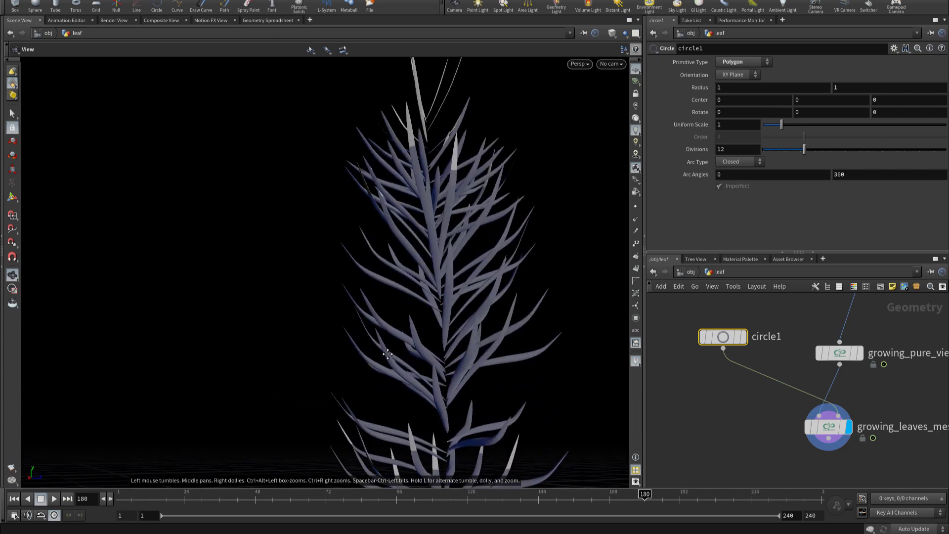
{"action": "scroll", "coordinate": [371, 343], "scroll_direction": "up", "scroll_amount": 3}
{"action": "mouse_move", "coordinate": [425, 319]}
{"action": "left_mouse_down"}
{"action": "mouse_move", "coordinate": [408, 296]}
{"action": "mouse_move", "coordinate": [364, 370]}
{"action": "mouse_move", "coordinate": [350, 345]}
{"action": "left_mouse_up"}
{"action": "middle_click_drag", "start_coordinate": [775, 456], "coordinate": [725, 455]}
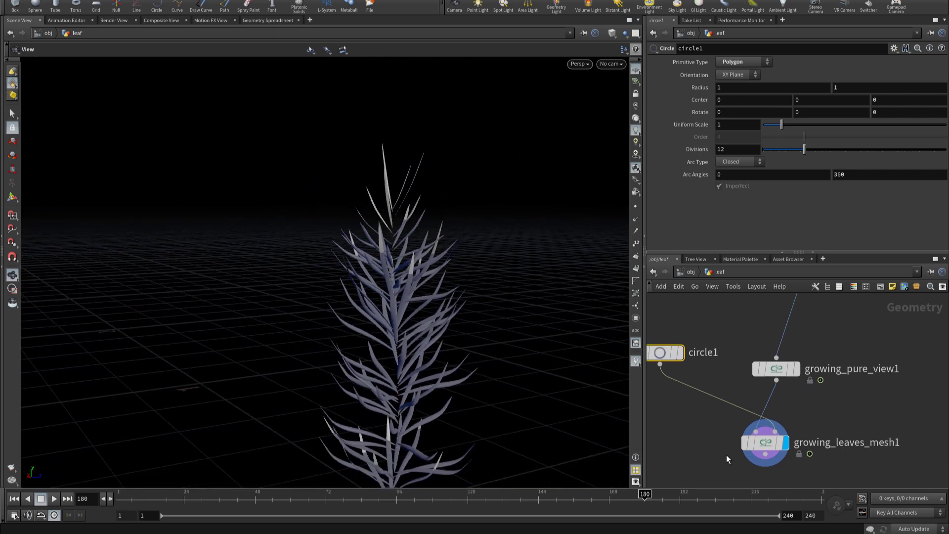
{"action": "left_click_drag", "start_coordinate": [779, 368], "coordinate": [791, 331]}
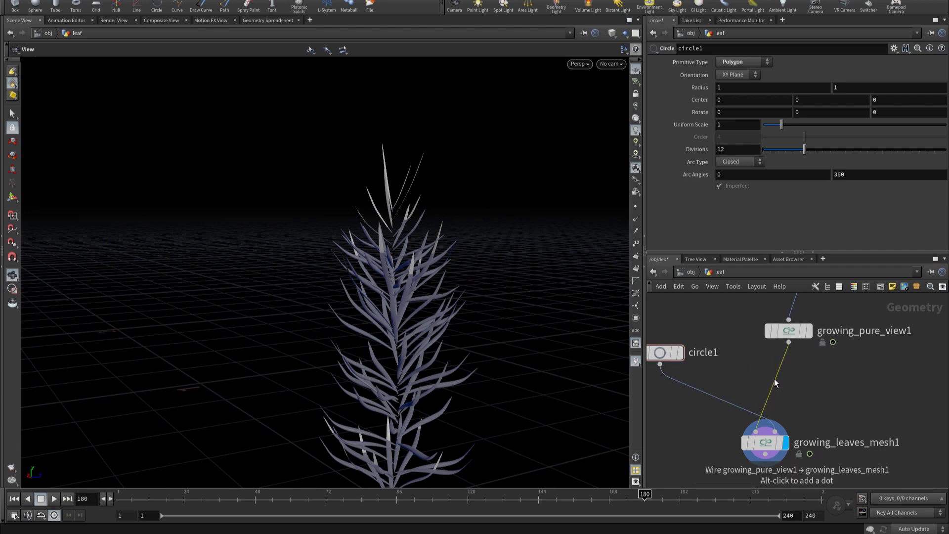
{"action": "key", "text": "Tab"}
{"action": "type", "text": "n"}
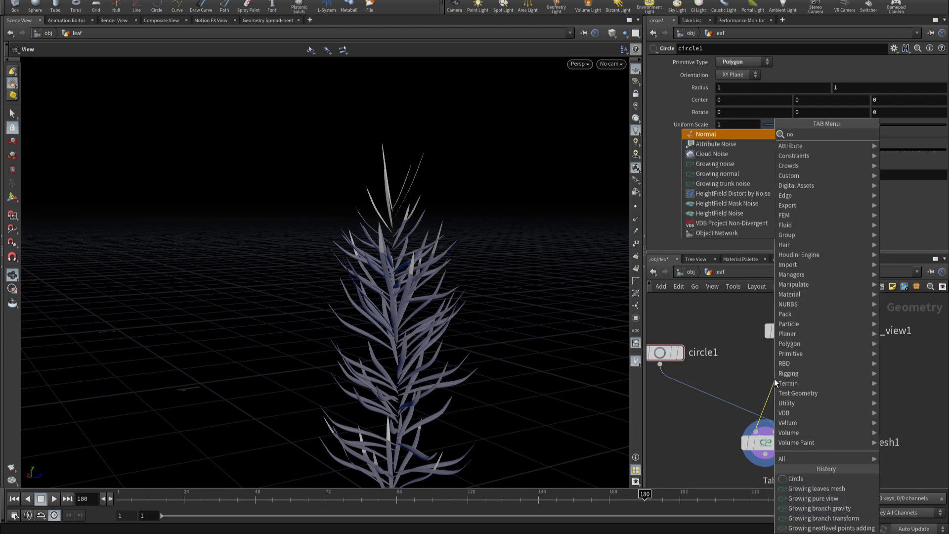
{"action": "type", "text": "or"}
{"action": "key", "text": "Return"}
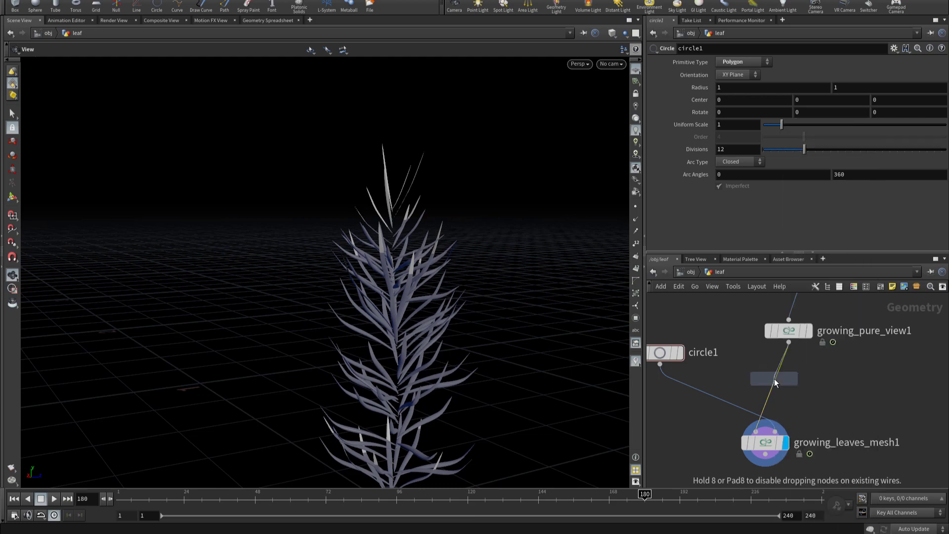
{"action": "left_click", "coordinate": [774, 379]}
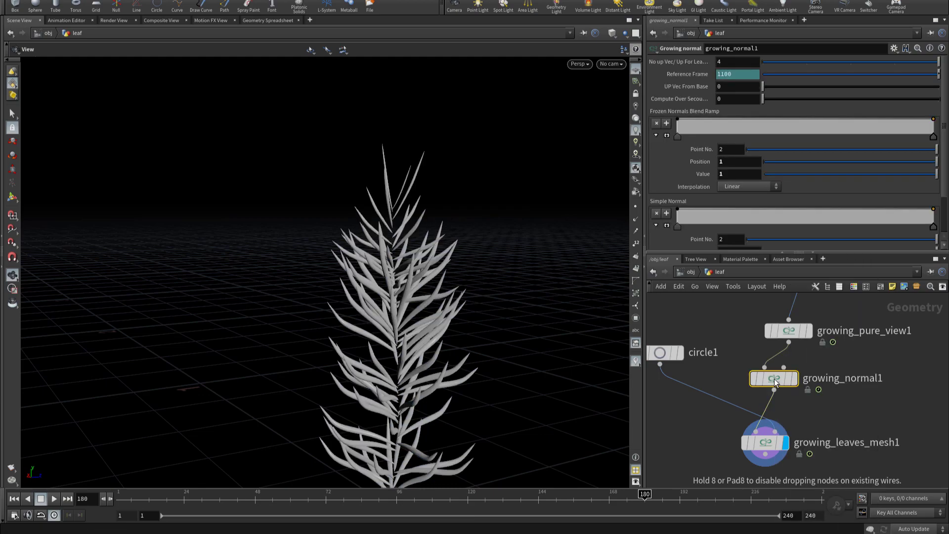
Step: Add a transform1 node below circle1
{"action": "mouse_move", "coordinate": [421, 384]}
{"action": "left_mouse_down"}
{"action": "mouse_move", "coordinate": [546, 339]}
{"action": "mouse_move", "coordinate": [346, 329]}
{"action": "mouse_move", "coordinate": [148, 434]}
{"action": "left_mouse_up"}
{"action": "scroll", "coordinate": [701, 400], "scroll_direction": "down", "scroll_amount": 2}
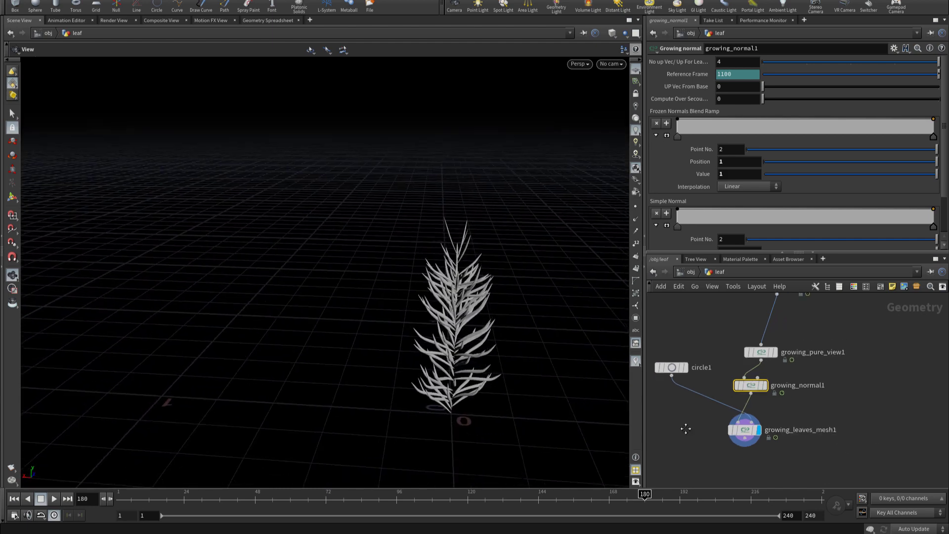
{"action": "left_click", "coordinate": [685, 391]}
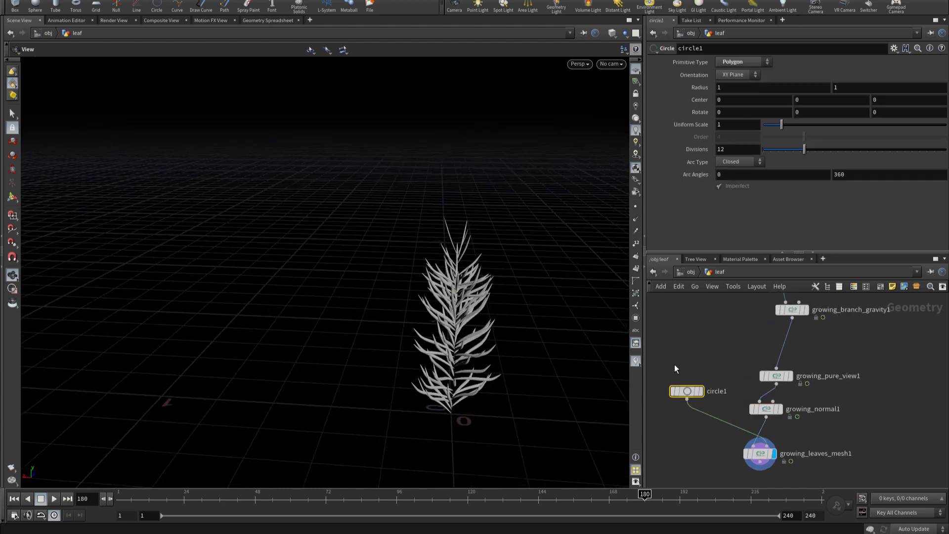
{"action": "scroll", "coordinate": [692, 417], "scroll_direction": "up", "scroll_amount": 4}
{"action": "key", "text": "Tab"}
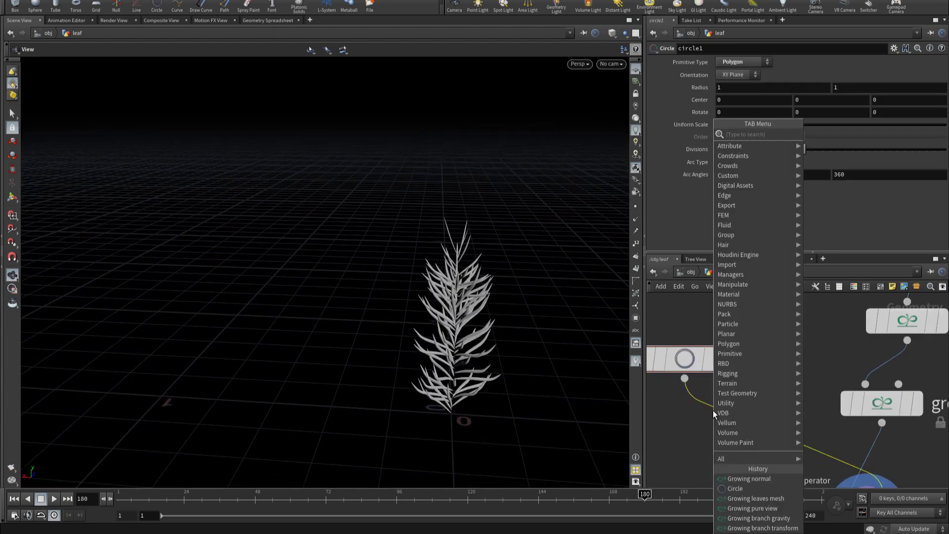
{"action": "type", "text": "tra"}
{"action": "key", "text": "Down"}
{"action": "key", "text": "Down"}
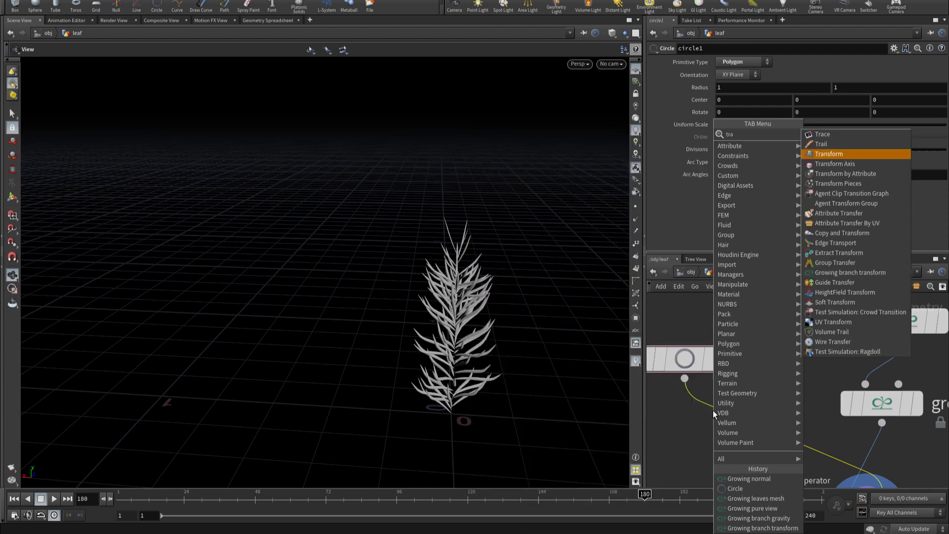
{"action": "key", "text": "Return"}
{"action": "left_click", "coordinate": [727, 408]}
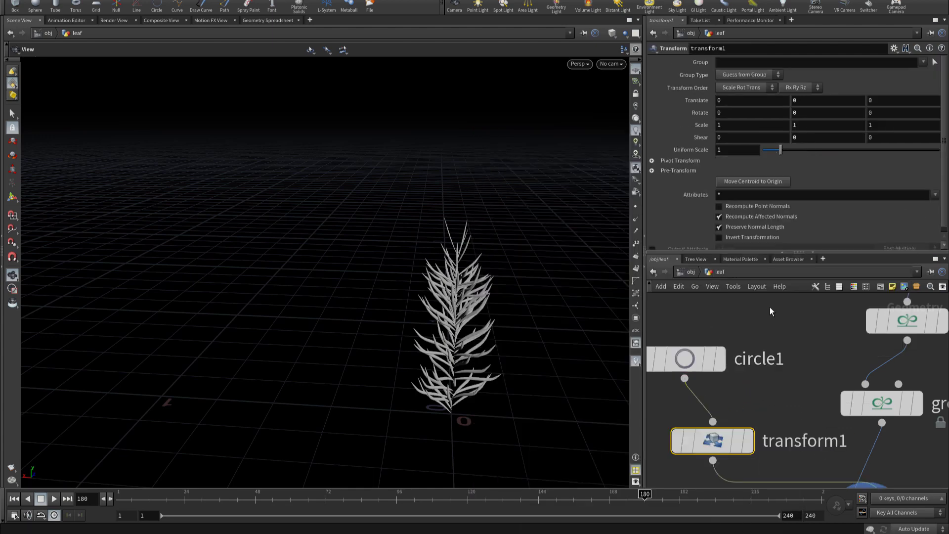
{"action": "key", "text": "Up"}
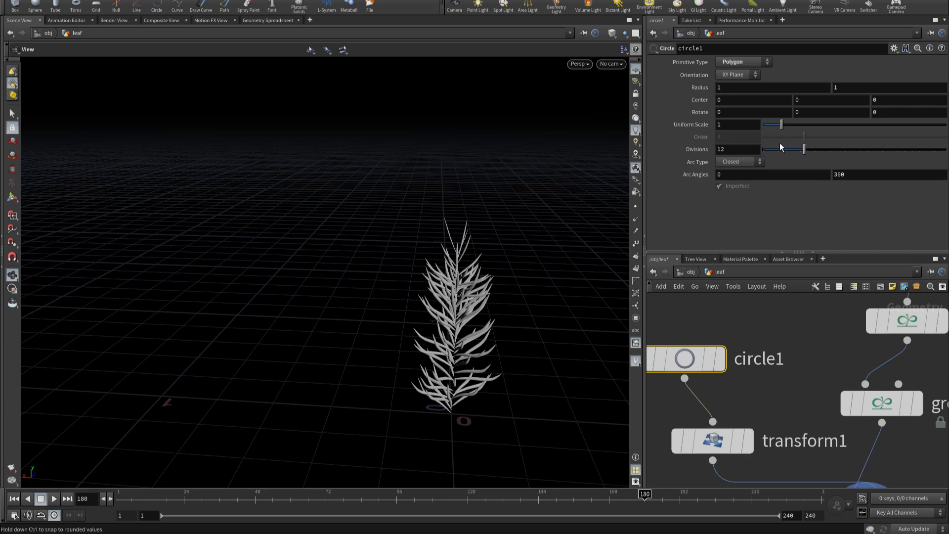
Step: Set transform1's Scale Y to 0.2 to flatten the circle leaf into thin blades
{"action": "middle_click_drag", "start_coordinate": [786, 395], "coordinate": [809, 331]}
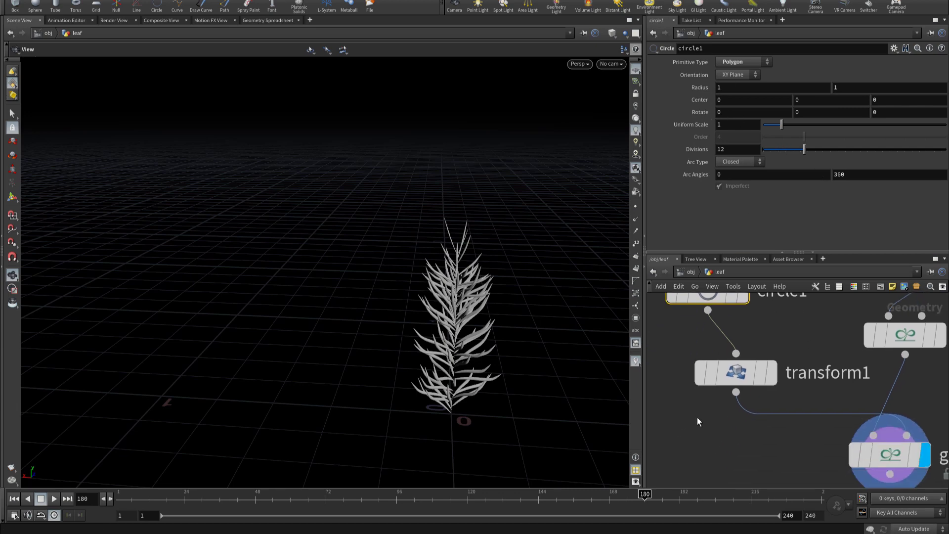
{"action": "left_click", "coordinate": [735, 372]}
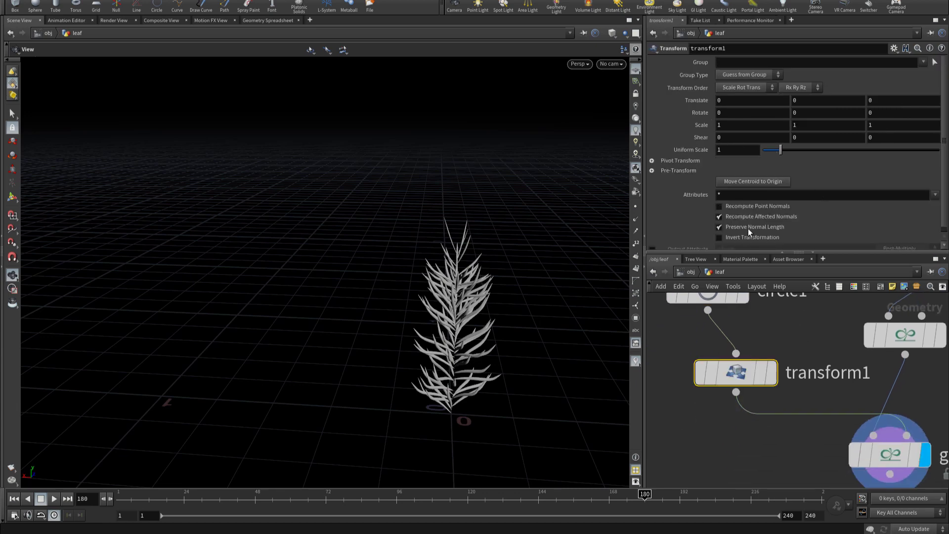
{"action": "middle_click", "coordinate": [737, 126]}
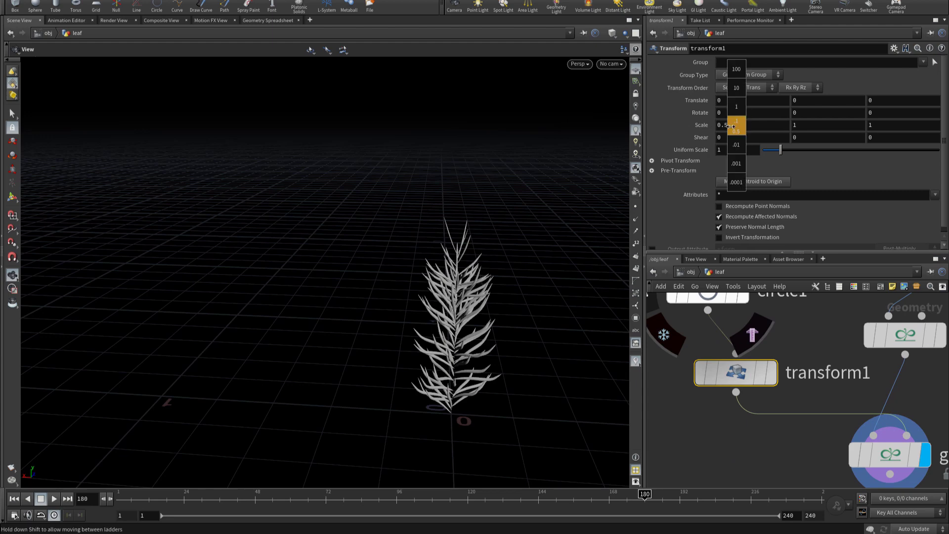
{"action": "middle_click_drag", "start_coordinate": [732, 126], "coordinate": [740, 124]}
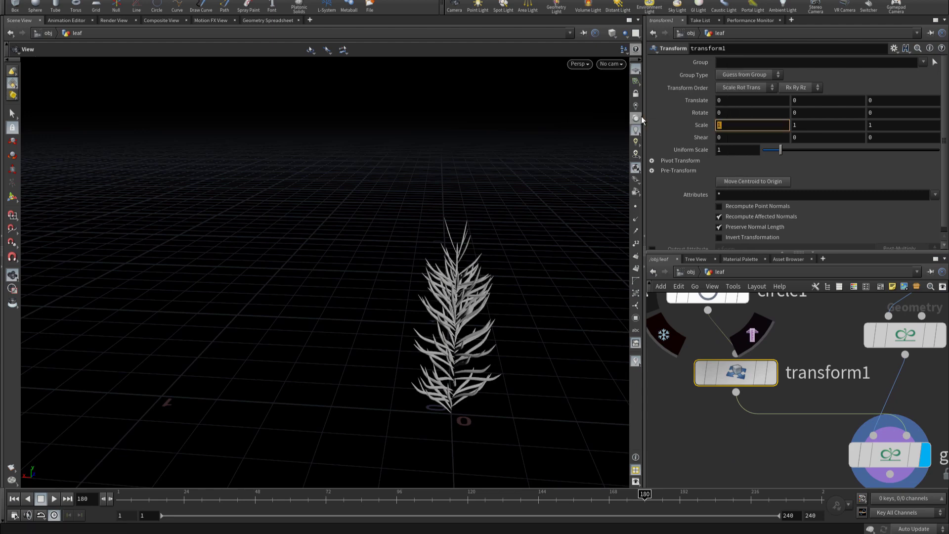
{"action": "type", "text": ".2"}
{"action": "key", "text": "Return"}
{"action": "scroll", "coordinate": [544, 271], "scroll_direction": "up", "scroll_amount": 2}
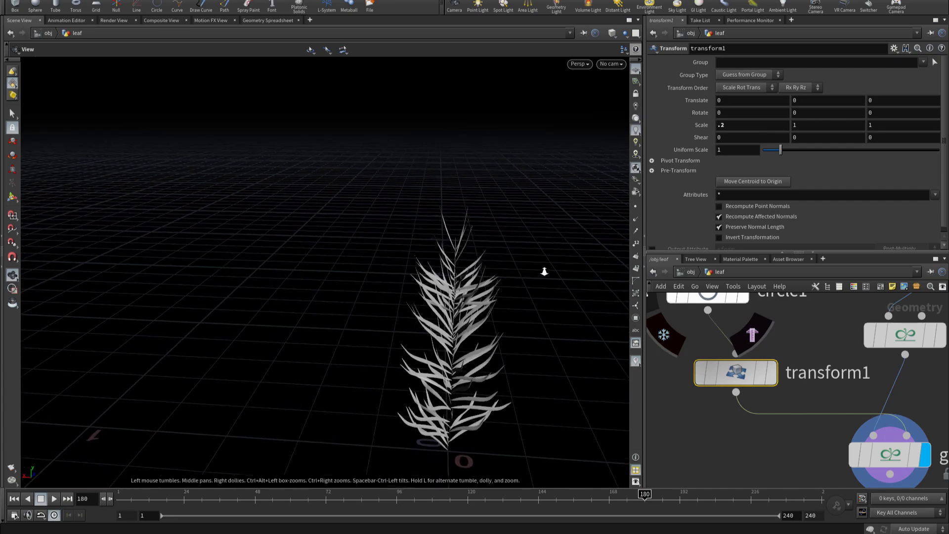
{"action": "scroll", "coordinate": [544, 271], "scroll_direction": "up", "scroll_amount": 2}
{"action": "scroll", "coordinate": [551, 282], "scroll_direction": "up", "scroll_amount": 2}
{"action": "scroll", "coordinate": [559, 291], "scroll_direction": "up", "scroll_amount": 2}
{"action": "scroll", "coordinate": [570, 306], "scroll_direction": "up", "scroll_amount": 2}
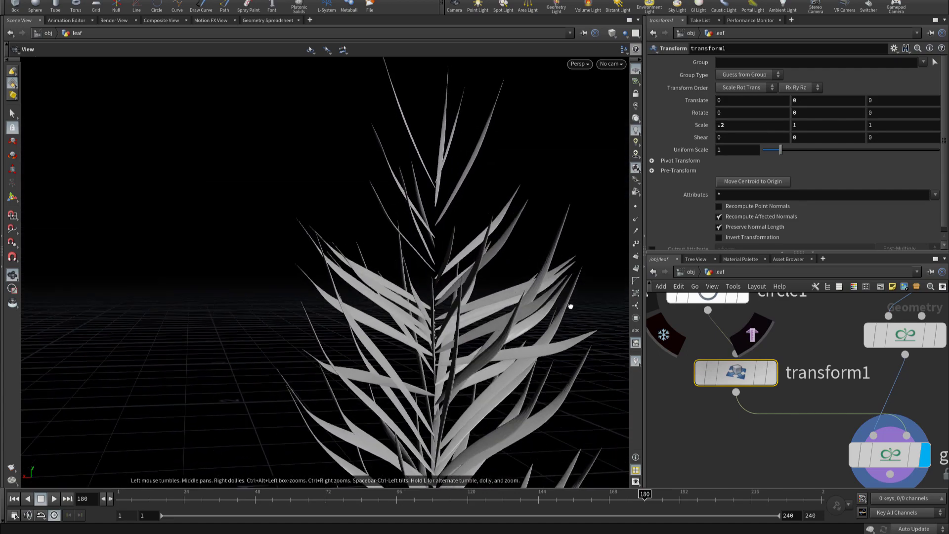
{"action": "key", "text": "ctrl+z"}
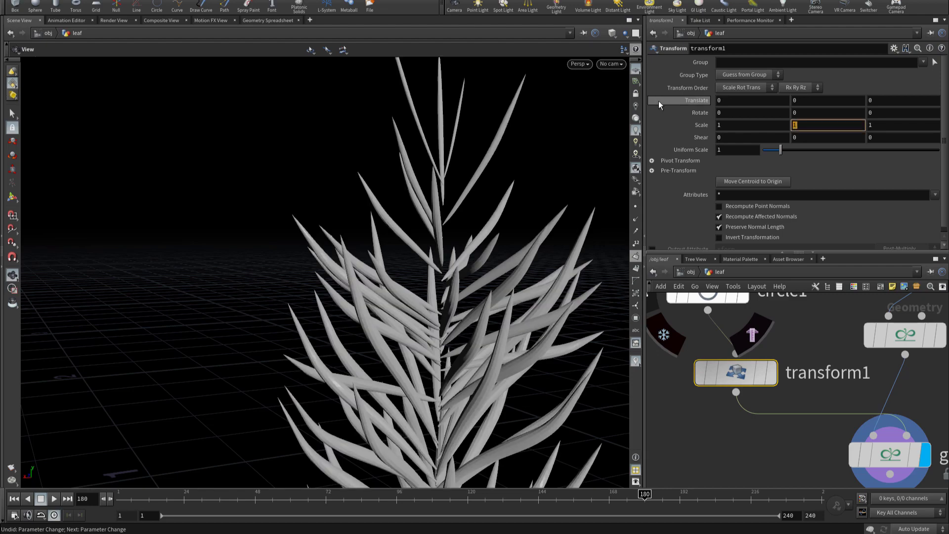
{"action": "type", "text": ".2"}
{"action": "key", "text": "Return"}
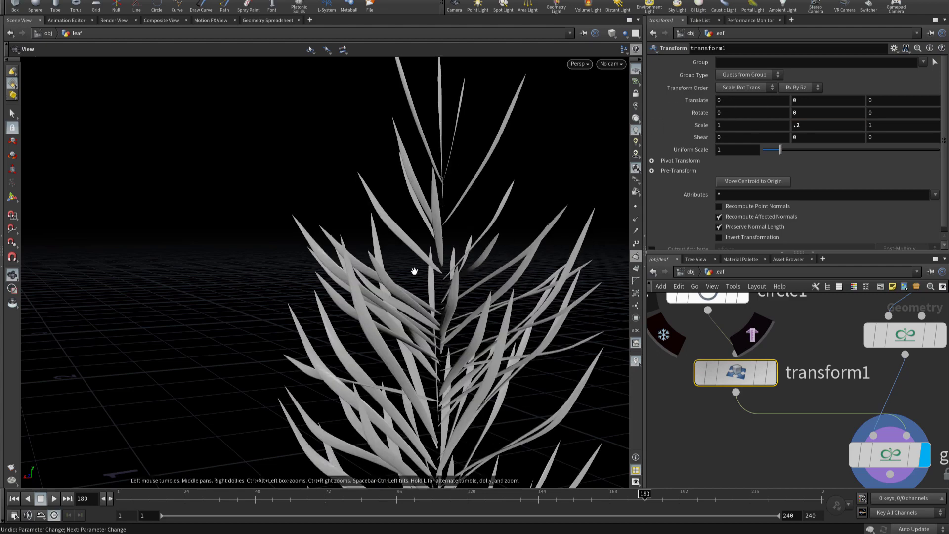
{"action": "mouse_move", "coordinate": [413, 272]}
{"action": "left_mouse_down"}
{"action": "mouse_move", "coordinate": [523, 240]}
{"action": "mouse_move", "coordinate": [491, 250]}
{"action": "mouse_move", "coordinate": [429, 299]}
{"action": "mouse_move", "coordinate": [435, 286]}
{"action": "mouse_move", "coordinate": [356, 265]}
{"action": "mouse_move", "coordinate": [398, 258]}
{"action": "mouse_move", "coordinate": [386, 283]}
{"action": "mouse_move", "coordinate": [156, 259]}
{"action": "left_mouse_up"}
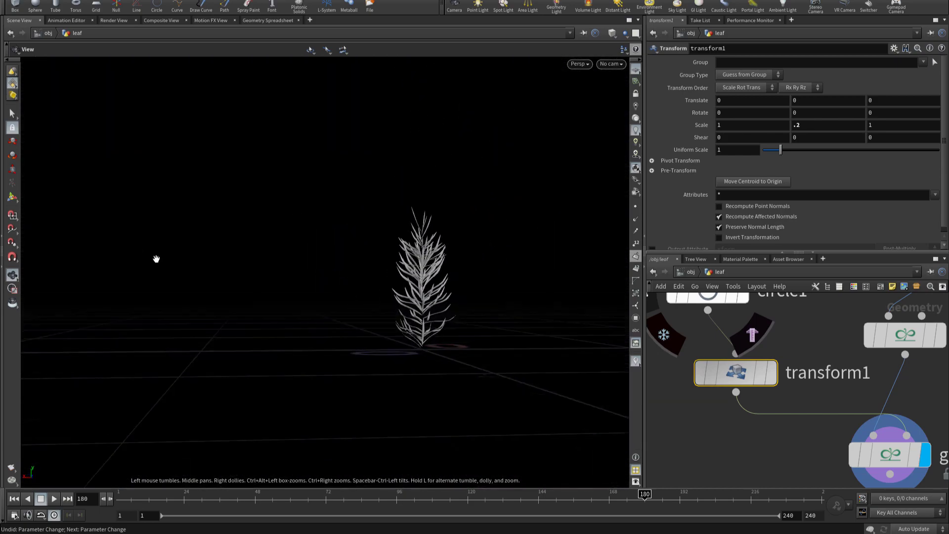
{"action": "mouse_move", "coordinate": [494, 285]}
{"action": "left_mouse_down"}
{"action": "mouse_move", "coordinate": [320, 303]}
{"action": "mouse_move", "coordinate": [396, 297]}
{"action": "left_mouse_up"}
Step: Duplicate the five leaf-building nodes and wire growing_trunk_noise1 into the copy's growing_pure_view2
{"action": "scroll", "coordinate": [747, 383], "scroll_direction": "down", "scroll_amount": 5}
{"action": "scroll", "coordinate": [728, 366], "scroll_direction": "down", "scroll_amount": 2}
{"action": "scroll", "coordinate": [701, 382], "scroll_direction": "down", "scroll_amount": 2}
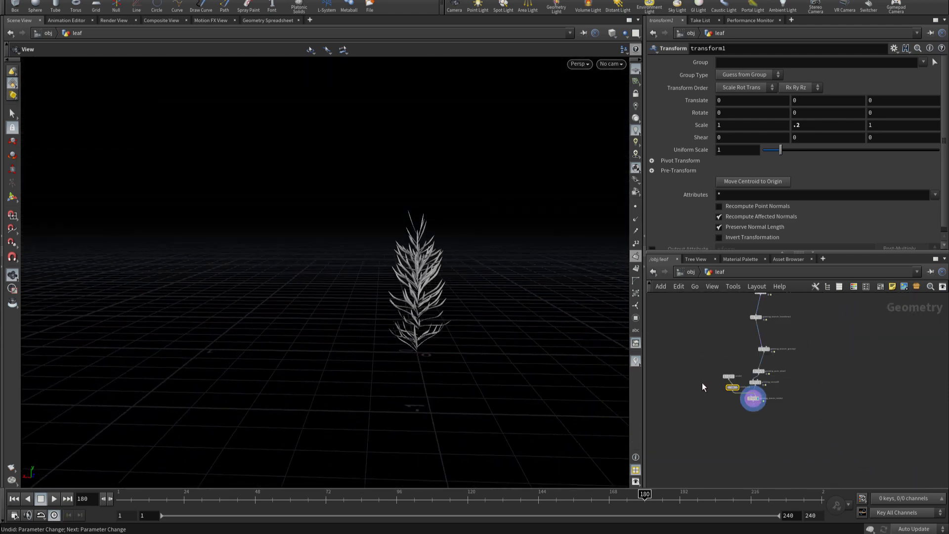
{"action": "scroll", "coordinate": [698, 357], "scroll_direction": "down", "scroll_amount": 2}
{"action": "scroll", "coordinate": [766, 408], "scroll_direction": "up", "scroll_amount": 2}
{"action": "scroll", "coordinate": [767, 387], "scroll_direction": "up", "scroll_amount": 2}
{"action": "scroll", "coordinate": [770, 367], "scroll_direction": "up", "scroll_amount": 3}
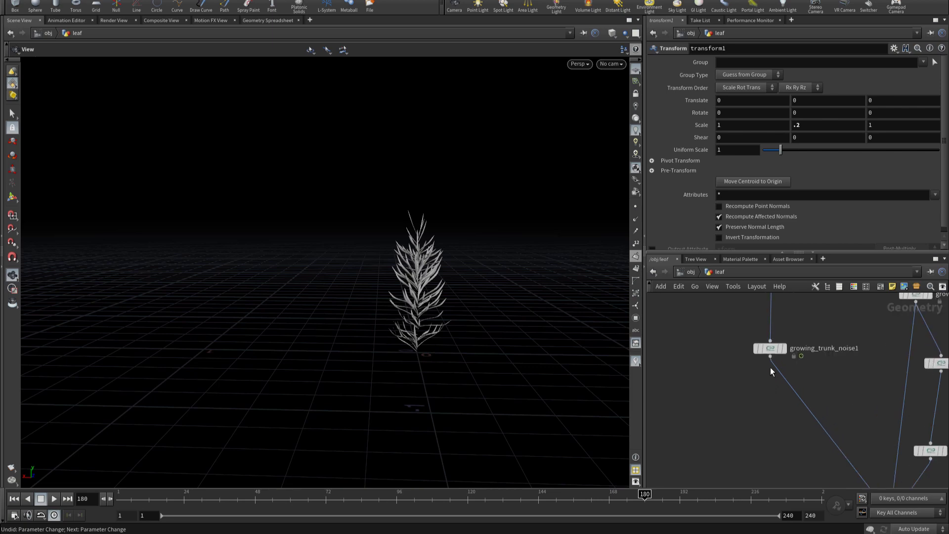
{"action": "scroll", "coordinate": [726, 410], "scroll_direction": "down", "scroll_amount": 5}
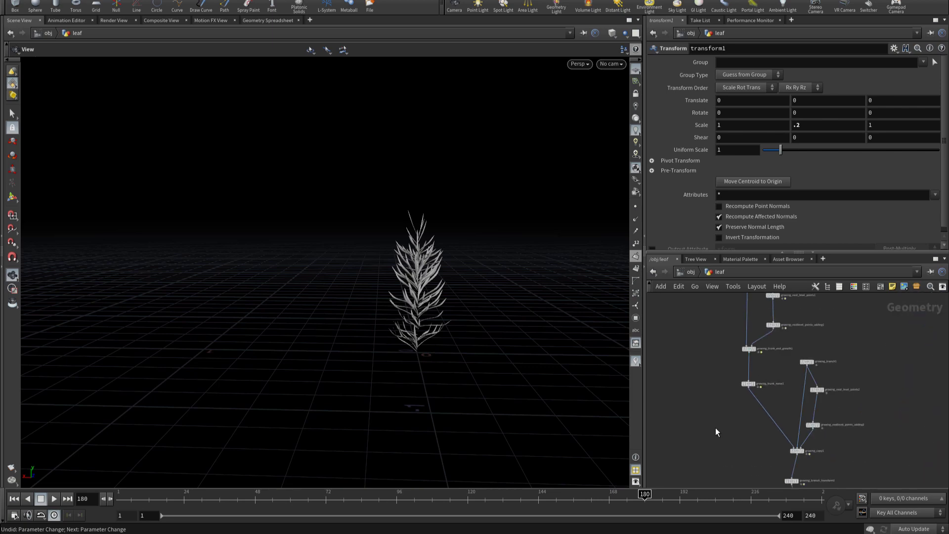
{"action": "scroll", "coordinate": [826, 418], "scroll_direction": "up", "scroll_amount": 2}
{"action": "scroll", "coordinate": [843, 413], "scroll_direction": "up", "scroll_amount": 2}
{"action": "scroll", "coordinate": [843, 413], "scroll_direction": "down", "scroll_amount": 2}
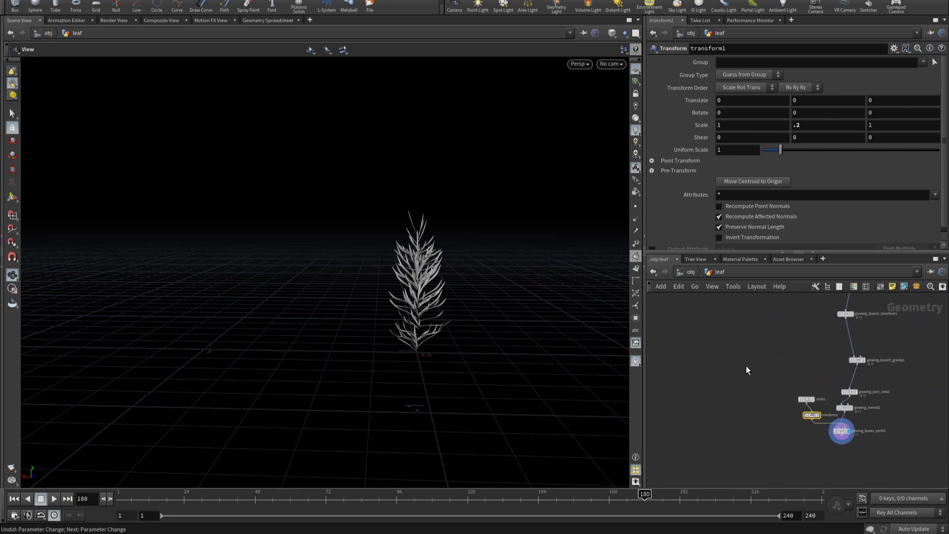
{"action": "left_click_drag", "start_coordinate": [723, 387], "coordinate": [848, 428]}
{"action": "key", "text": "ctrl+c"}
{"action": "key", "text": "ctrl+v"}
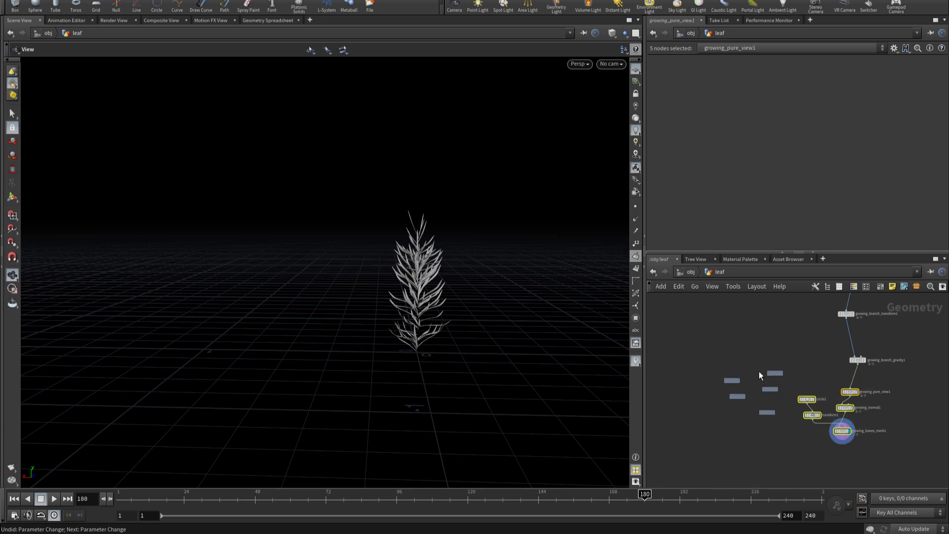
{"action": "left_click", "coordinate": [773, 316]}
{"action": "middle_click_drag", "start_coordinate": [774, 316], "coordinate": [798, 375]}
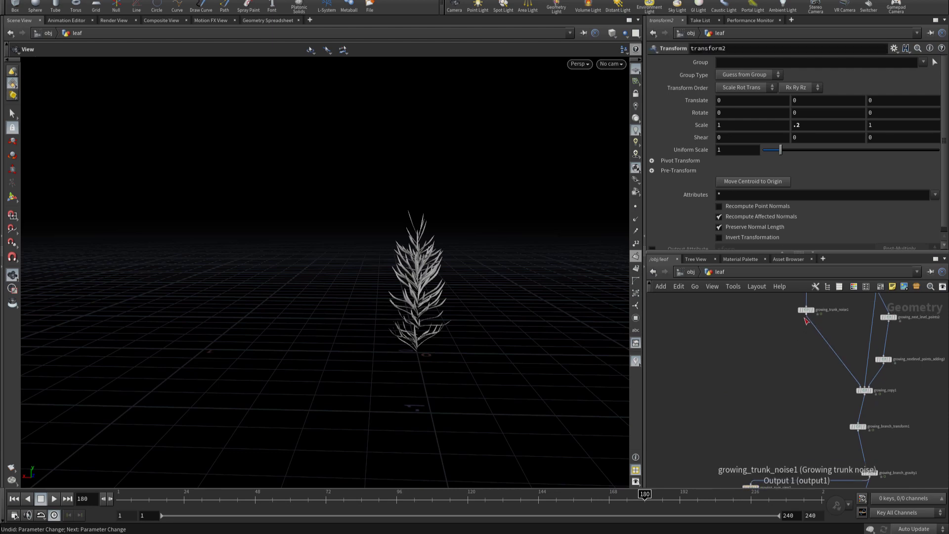
{"action": "left_click_drag", "start_coordinate": [806, 317], "coordinate": [731, 375]}
{"action": "scroll", "coordinate": [787, 408], "scroll_direction": "up", "scroll_amount": 3}
{"action": "left_click", "coordinate": [787, 408]}
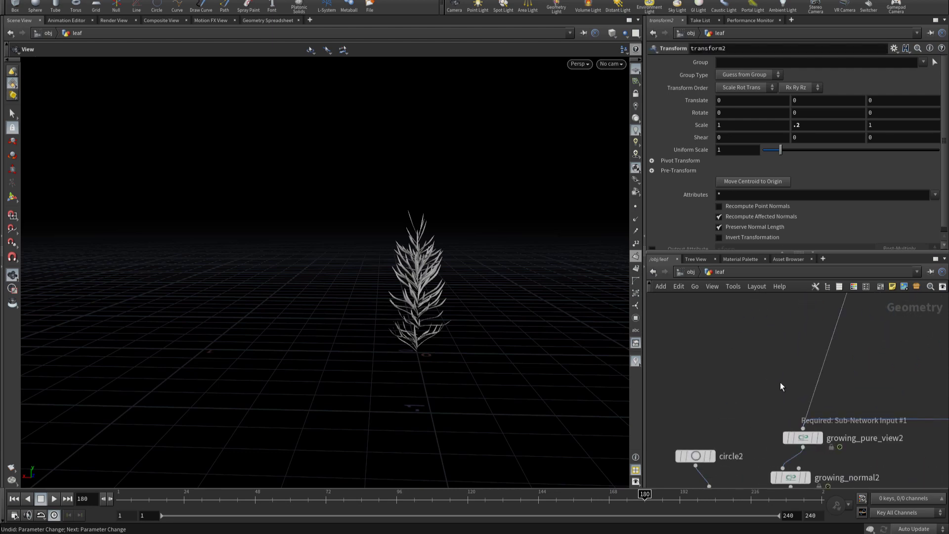
{"action": "scroll", "coordinate": [785, 343], "scroll_direction": "down", "scroll_amount": 3}
{"action": "scroll", "coordinate": [797, 431], "scroll_direction": "up", "scroll_amount": 3}
{"action": "scroll", "coordinate": [808, 375], "scroll_direction": "down", "scroll_amount": 3}
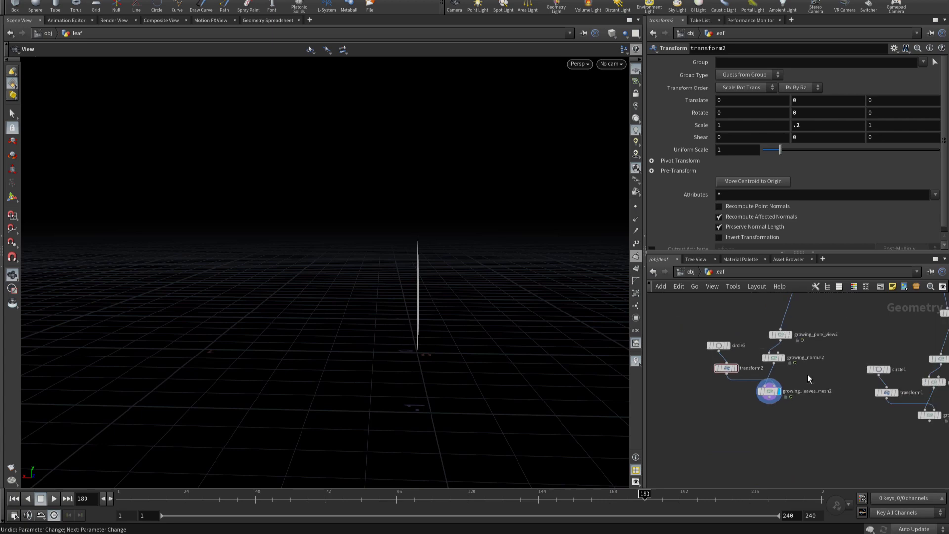
Step: Try 0.002 for growing_leaves_mesh2's Width Multiply, then settle on 0.005
{"action": "middle_click_drag", "start_coordinate": [813, 375], "coordinate": [818, 361]}
{"action": "left_click", "coordinate": [766, 379]}
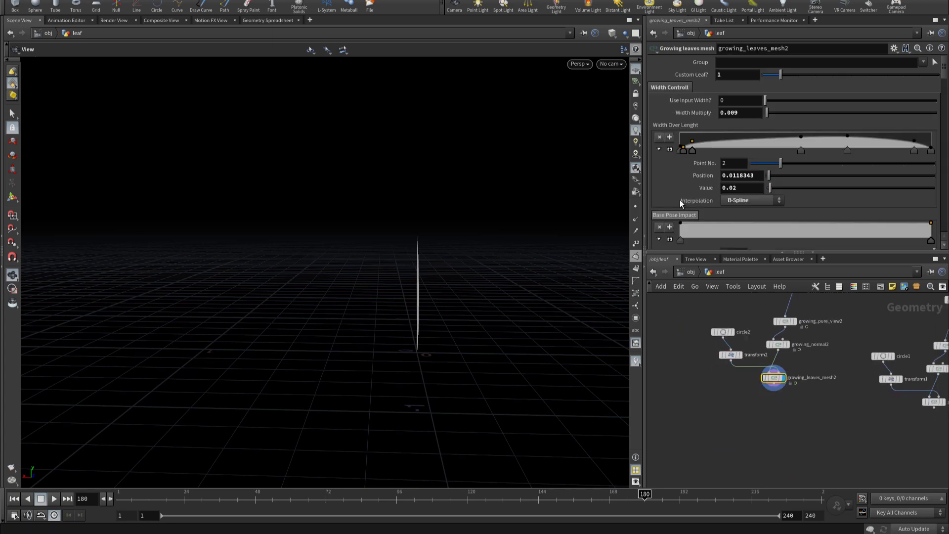
{"action": "key", "text": "Return"}
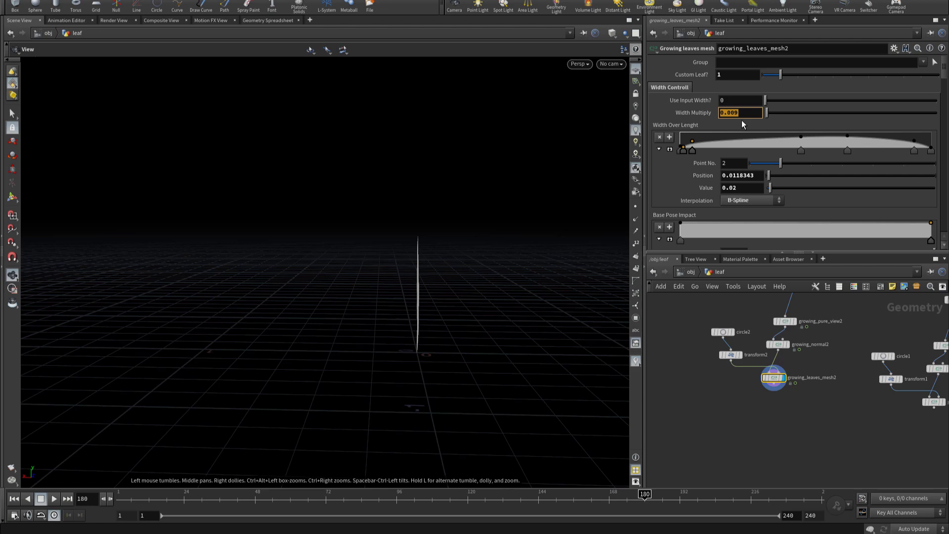
{"action": "type", "text": "0.005"}
{"action": "key", "text": "Return"}
{"action": "left_click", "coordinate": [733, 113]}
{"action": "key", "text": "Return"}
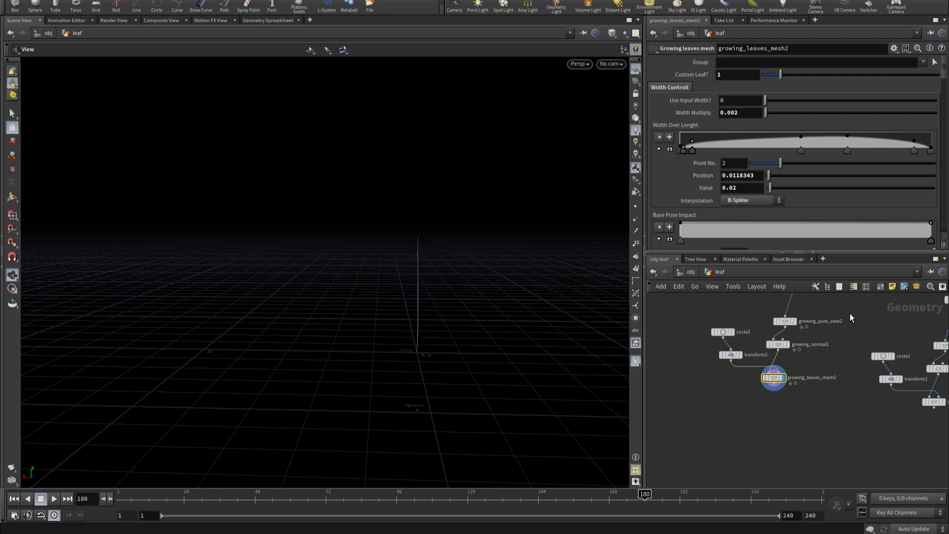
{"action": "left_click", "coordinate": [749, 112]}
{"action": "key", "text": "Return"}
{"action": "scroll", "coordinate": [787, 444], "scroll_direction": "down", "scroll_amount": 2}
{"action": "scroll", "coordinate": [710, 345], "scroll_direction": "down", "scroll_amount": 2}
Step: Wire growing_leaves_mesh2 and growing_leaves_mesh1 into a new merge1 node and display it
{"action": "left_click_drag", "start_coordinate": [719, 338], "coordinate": [729, 385]}
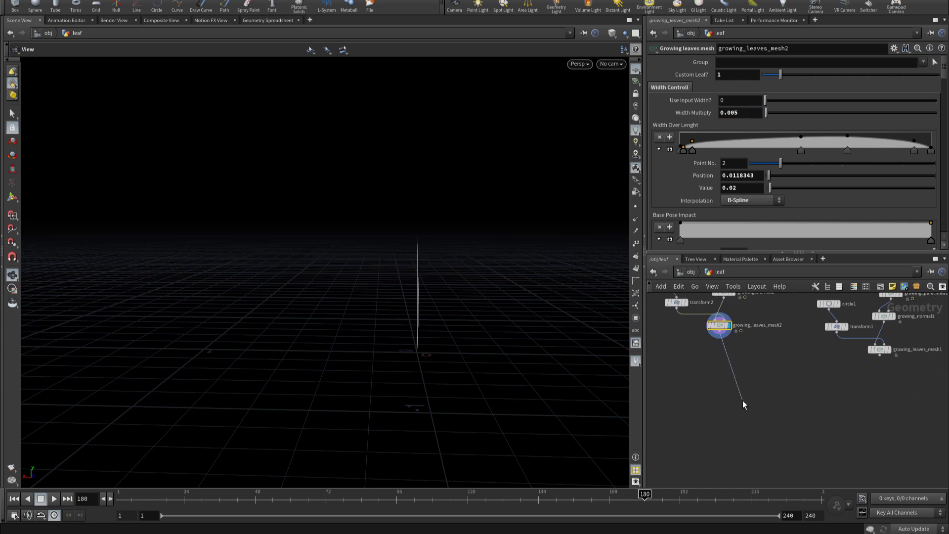
{"action": "scroll", "coordinate": [729, 384], "scroll_direction": "down", "scroll_amount": 1}
{"action": "key", "text": "Tab"}
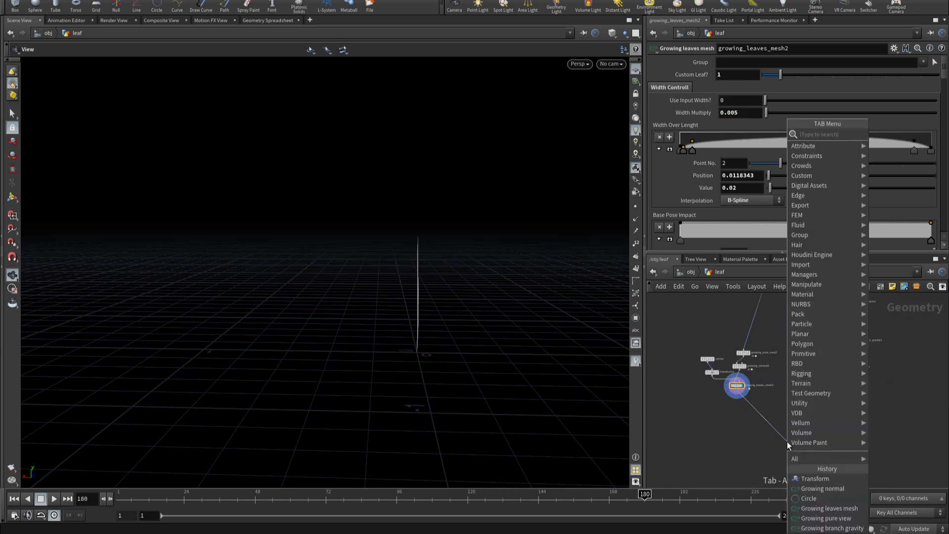
{"action": "type", "text": "merge"}
{"action": "key", "text": "Return"}
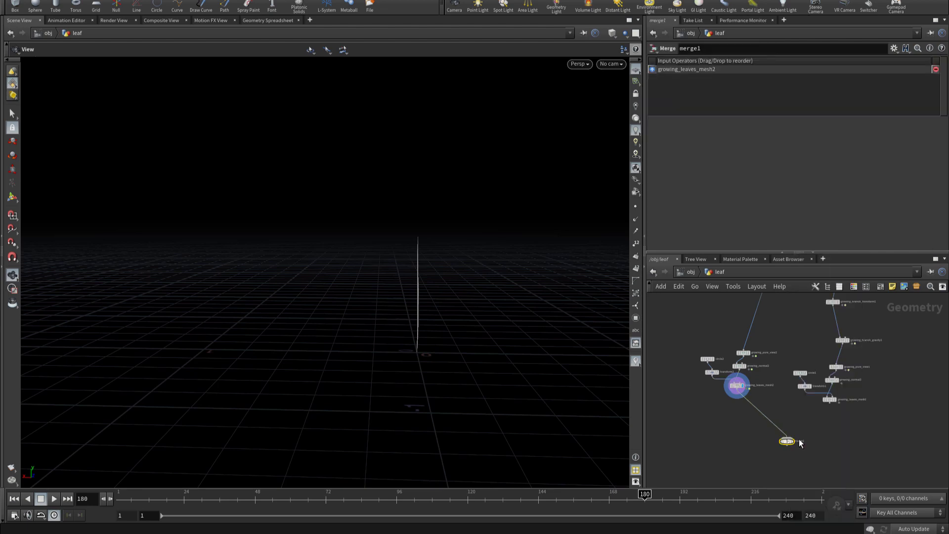
{"action": "left_click_drag", "start_coordinate": [830, 393], "coordinate": [756, 452]}
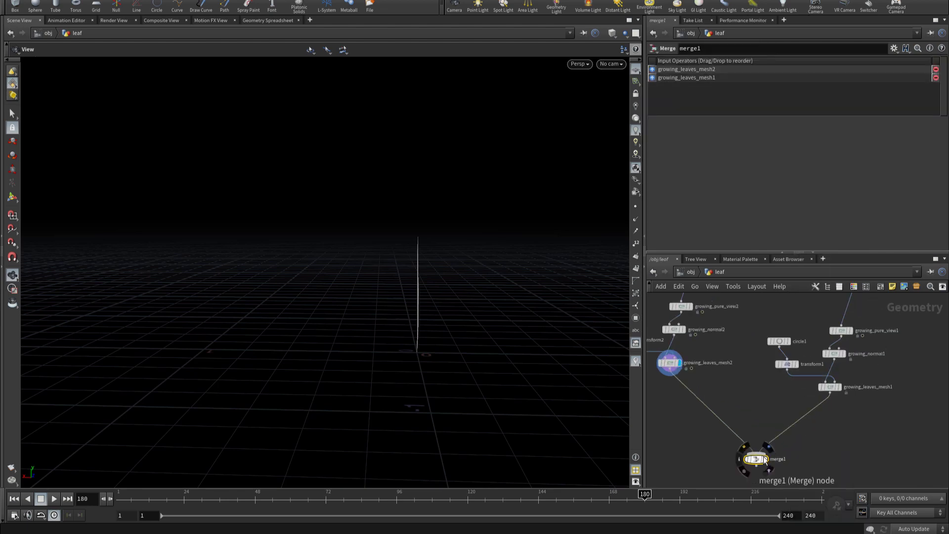
{"action": "key", "text": "r"}
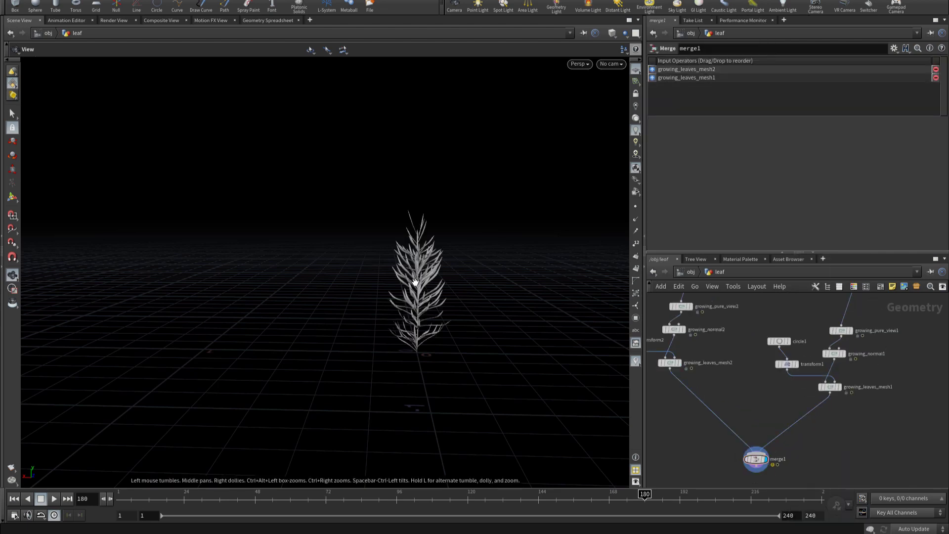
{"action": "mouse_move", "coordinate": [453, 270]}
{"action": "left_mouse_down"}
{"action": "mouse_move", "coordinate": [519, 282]}
{"action": "mouse_move", "coordinate": [435, 311]}
{"action": "mouse_move", "coordinate": [301, 275]}
{"action": "mouse_move", "coordinate": [454, 292]}
{"action": "mouse_move", "coordinate": [335, 275]}
{"action": "mouse_move", "coordinate": [438, 282]}
{"action": "mouse_move", "coordinate": [457, 385]}
{"action": "mouse_move", "coordinate": [495, 366]}
{"action": "left_mouse_up"}
Step: Create an instance1 object at the /obj level
{"action": "left_click", "coordinate": [688, 272]}
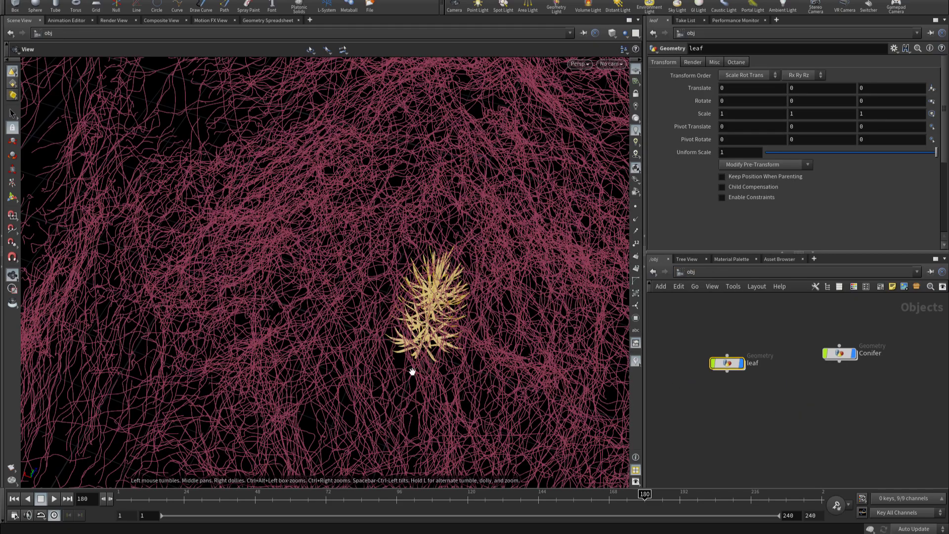
{"action": "mouse_move", "coordinate": [411, 365]}
{"action": "left_mouse_down"}
{"action": "mouse_move", "coordinate": [237, 333]}
{"action": "mouse_move", "coordinate": [411, 358]}
{"action": "mouse_move", "coordinate": [452, 282]}
{"action": "mouse_move", "coordinate": [447, 250]}
{"action": "mouse_move", "coordinate": [425, 315]}
{"action": "mouse_move", "coordinate": [351, 333]}
{"action": "mouse_move", "coordinate": [402, 328]}
{"action": "mouse_move", "coordinate": [248, 339]}
{"action": "mouse_move", "coordinate": [323, 320]}
{"action": "mouse_move", "coordinate": [328, 332]}
{"action": "mouse_move", "coordinate": [356, 341]}
{"action": "left_mouse_up"}
{"action": "scroll", "coordinate": [742, 398], "scroll_direction": "down", "scroll_amount": 2}
{"action": "scroll", "coordinate": [778, 407], "scroll_direction": "up", "scroll_amount": 4}
{"action": "key", "text": "Tab"}
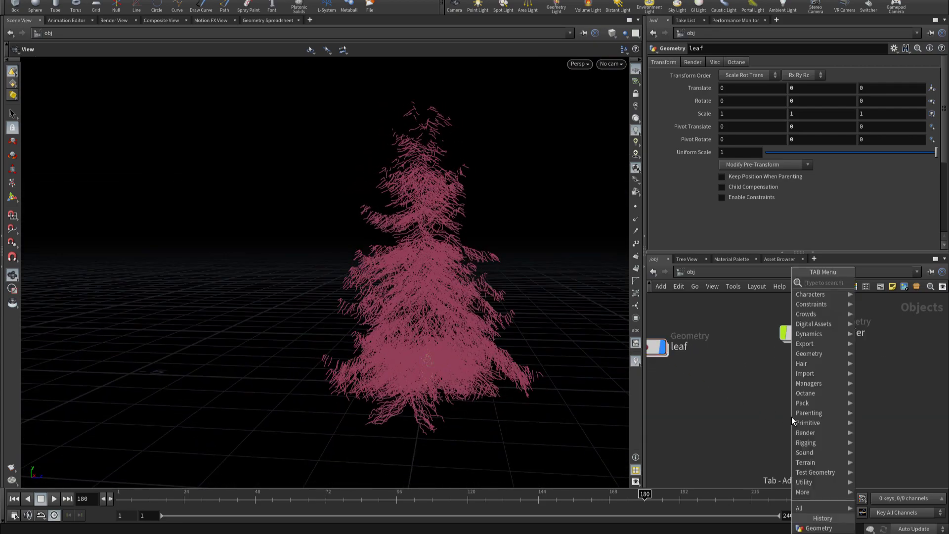
{"action": "type", "text": "insta"}
{"action": "key", "text": "Return"}
{"action": "left_click", "coordinate": [792, 418]}
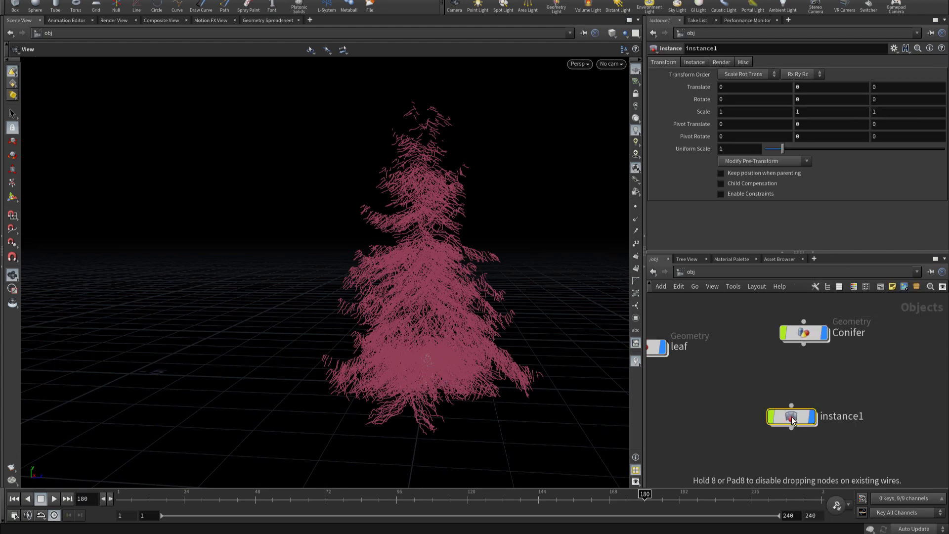
Step: Delete the default add node inside instance1 and return to the object level
{"action": "key", "text": "Return"}
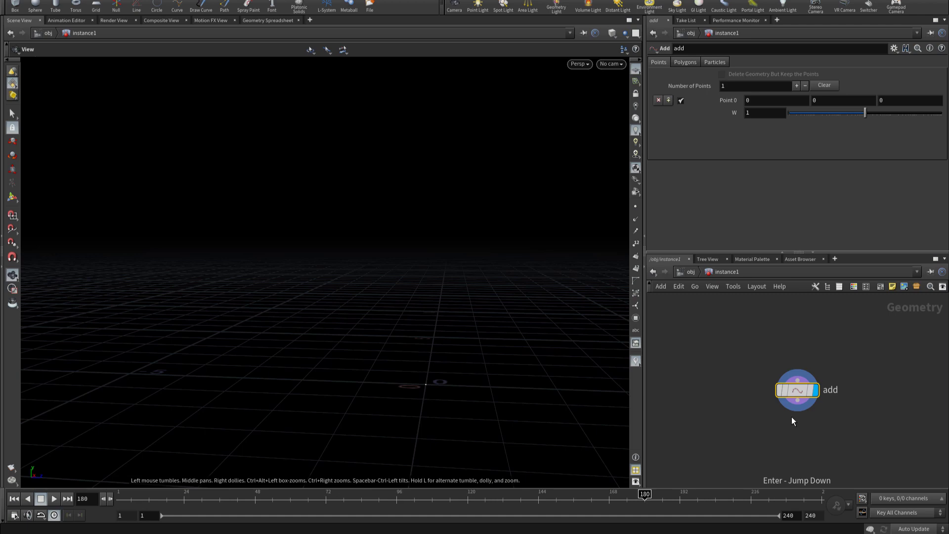
{"action": "key", "text": "Delete"}
{"action": "key", "text": "Tab"}
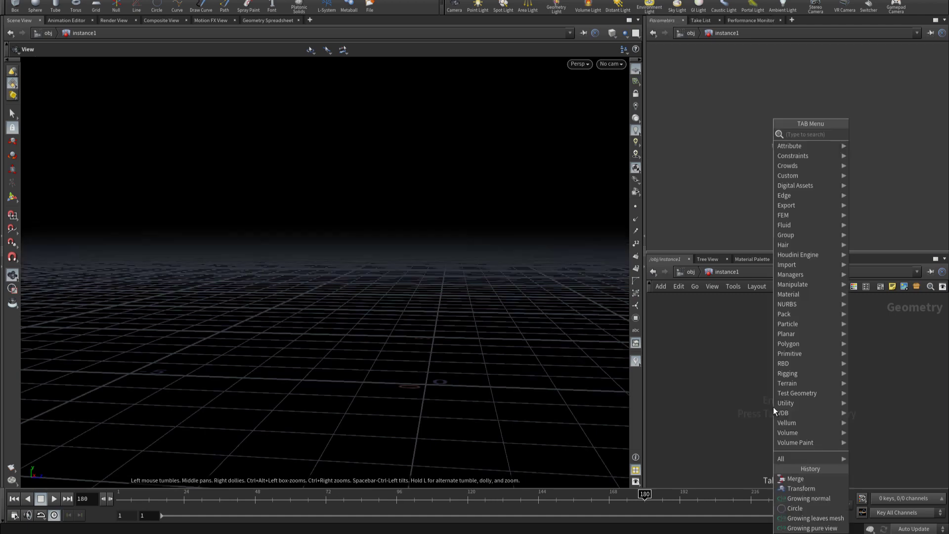
{"action": "left_click", "coordinate": [755, 396]}
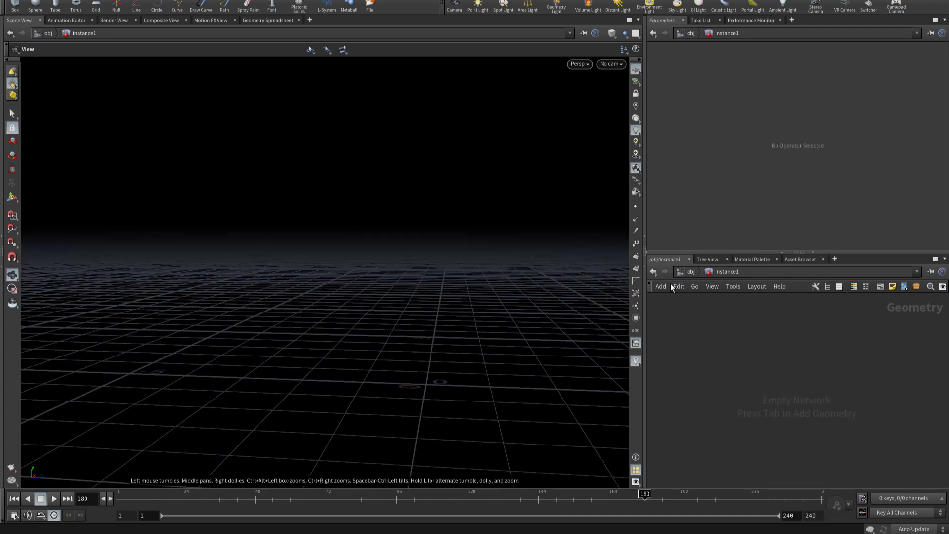
{"action": "left_click", "coordinate": [690, 273]}
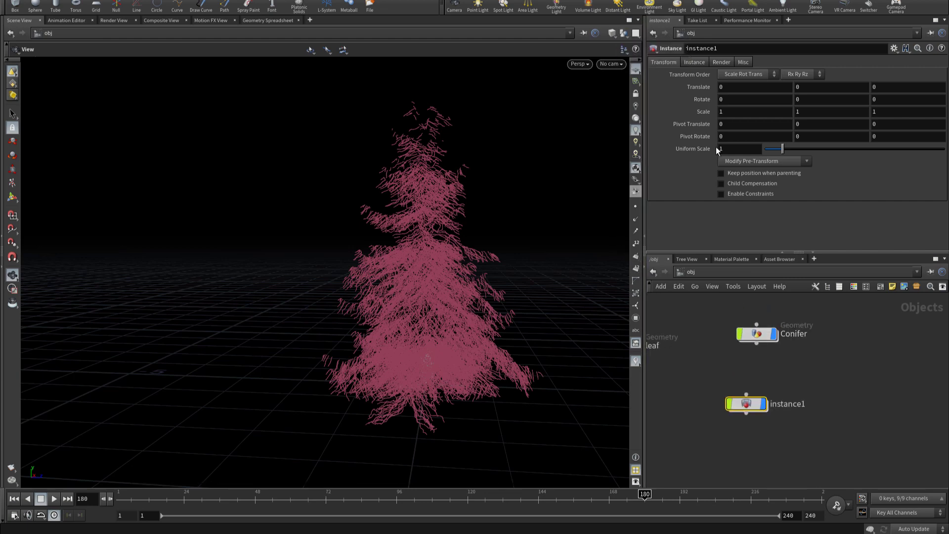
Step: Inside Conifer, add a null below delete1 named LeaPTS
{"action": "double_click", "coordinate": [760, 334]}
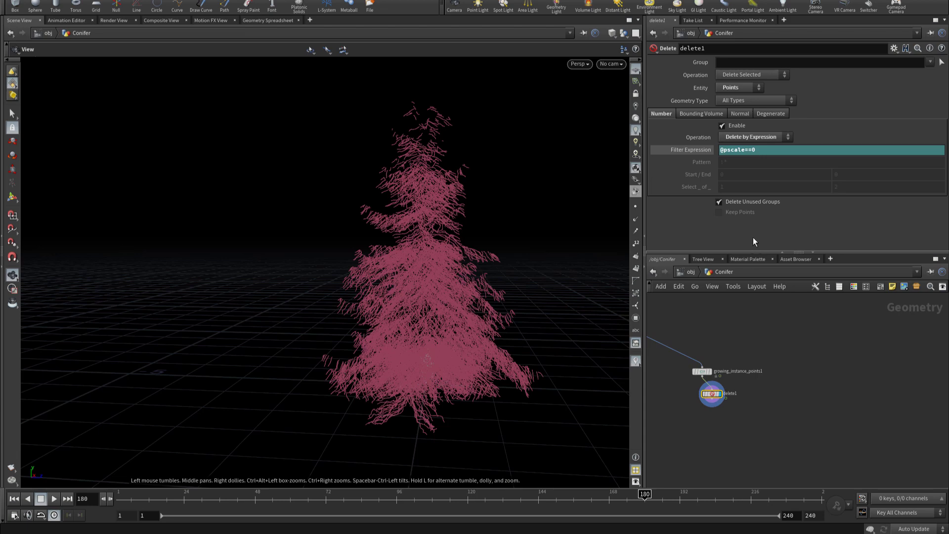
{"action": "scroll", "coordinate": [715, 426], "scroll_direction": "up", "scroll_amount": 2}
{"action": "left_click", "coordinate": [710, 391]}
{"action": "left_click", "coordinate": [758, 442]}
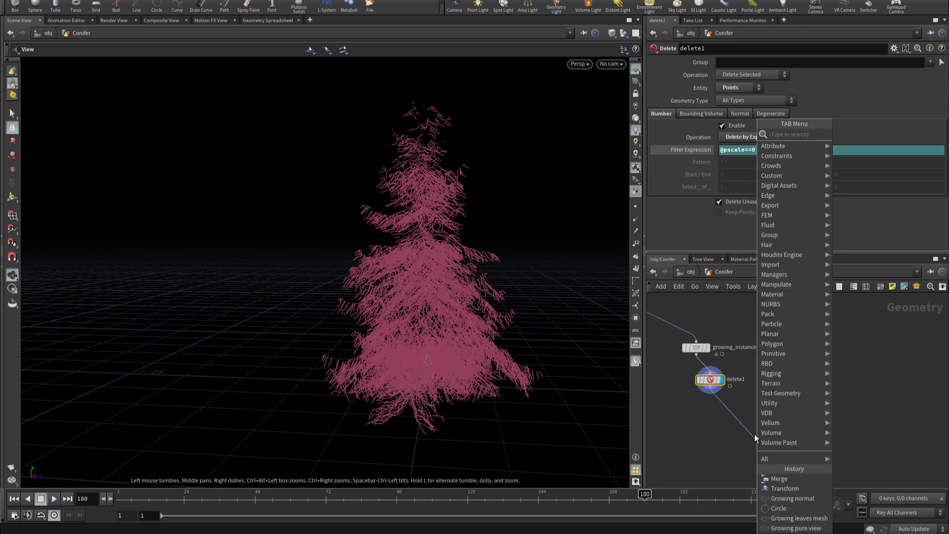
{"action": "type", "text": "nu"}
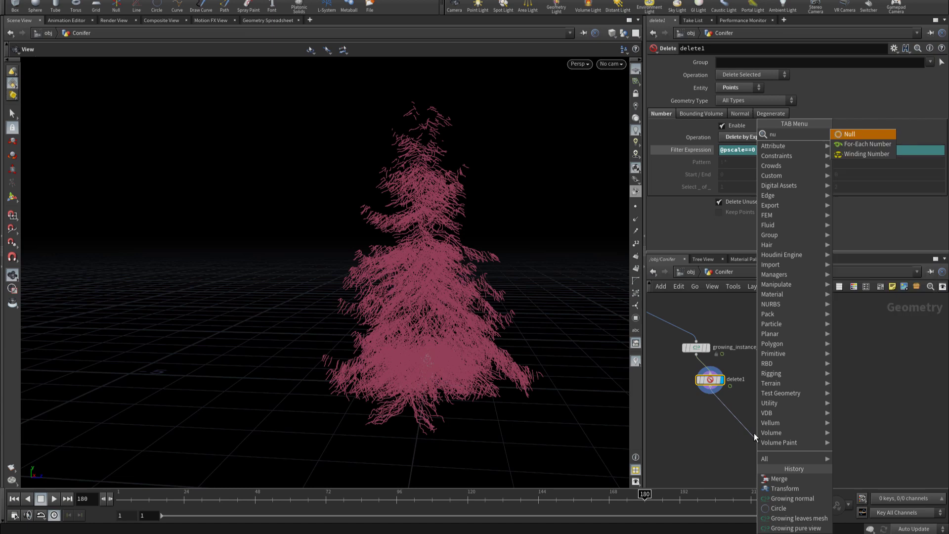
{"action": "type", "text": "ll"}
{"action": "key", "text": "Return"}
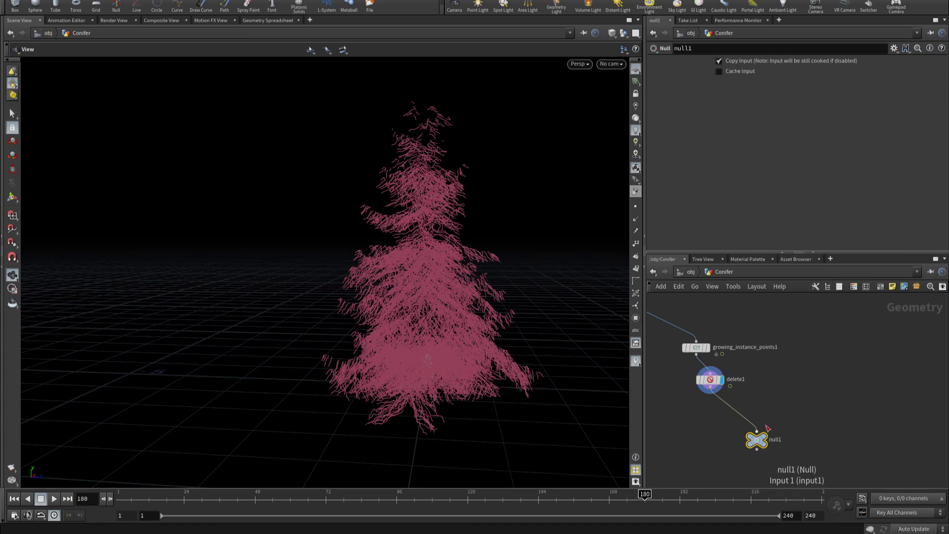
{"action": "double_click", "coordinate": [783, 441]}
{"action": "type", "text": "LeaPTS"}
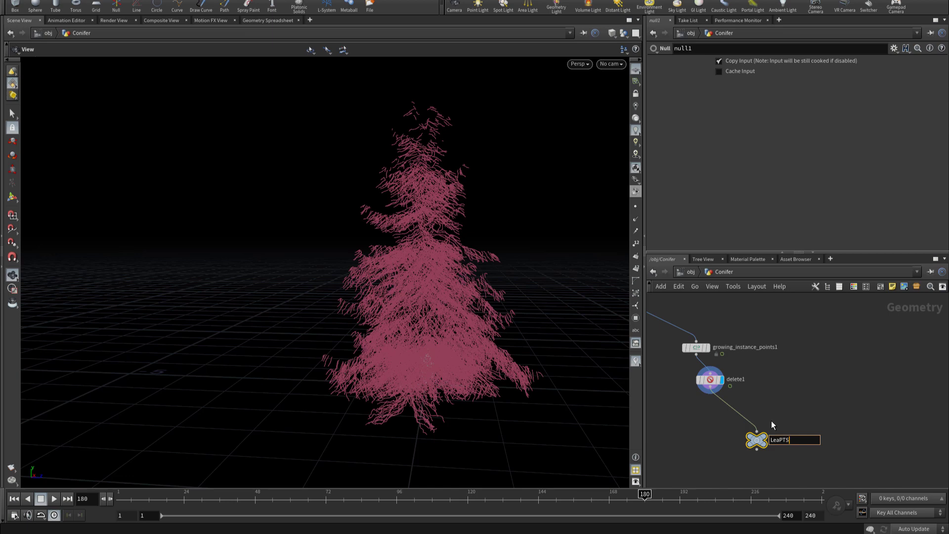
{"action": "key", "text": "Return"}
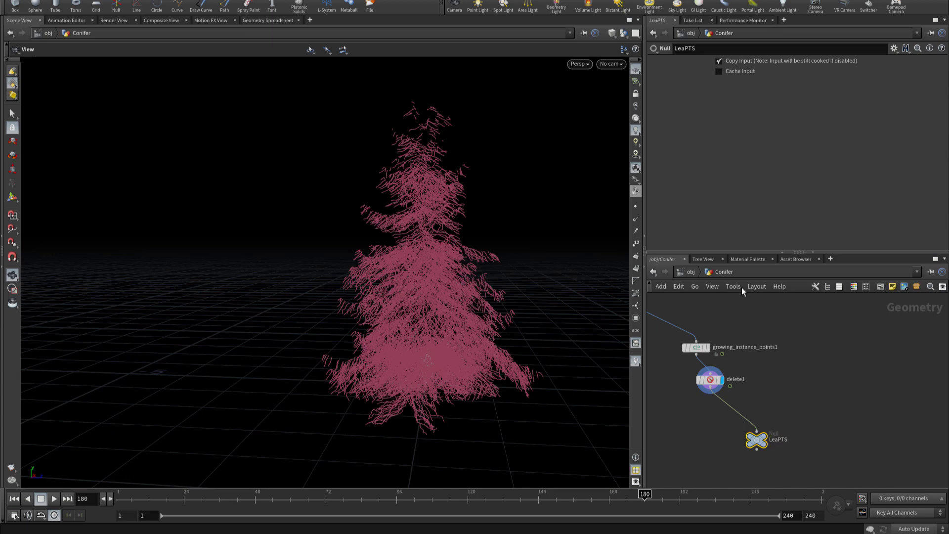
Step: Add an object_merge1 node inside instance1
{"action": "left_click", "coordinate": [692, 273]}
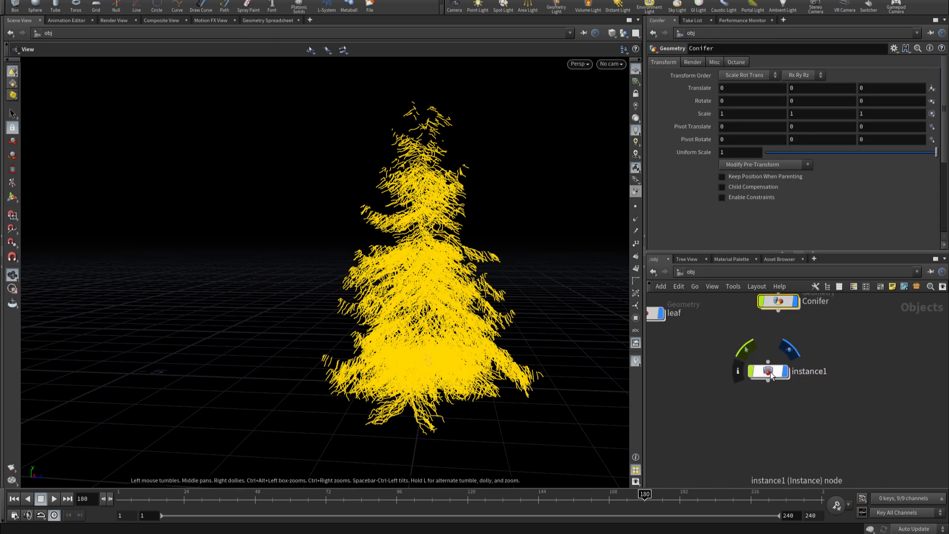
{"action": "double_click", "coordinate": [763, 373]}
{"action": "key", "text": "Tab"}
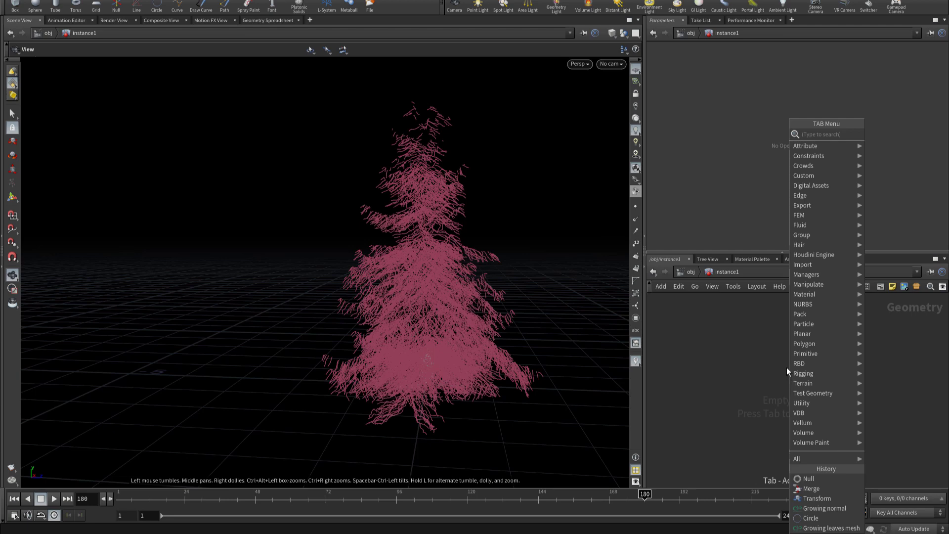
{"action": "type", "text": "obj"}
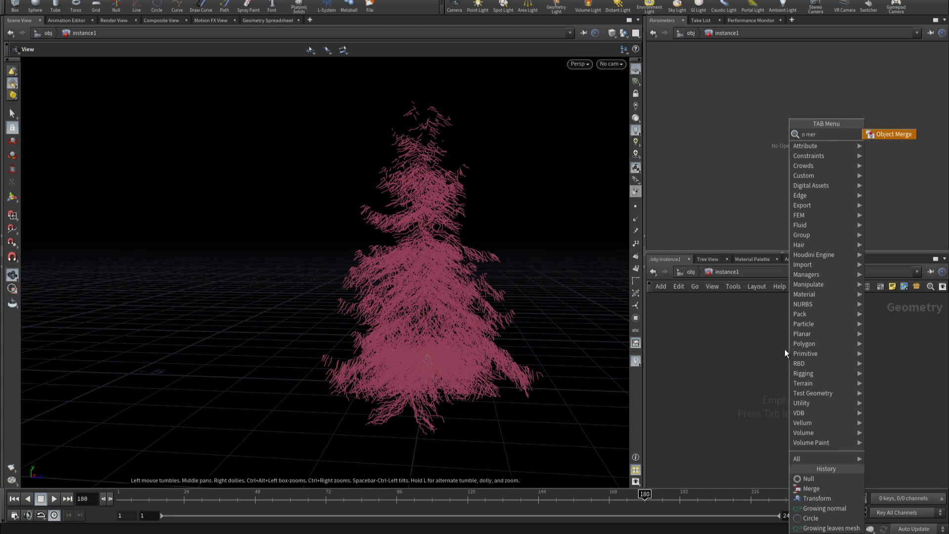
{"action": "key", "text": "Return"}
{"action": "left_click", "coordinate": [784, 350]}
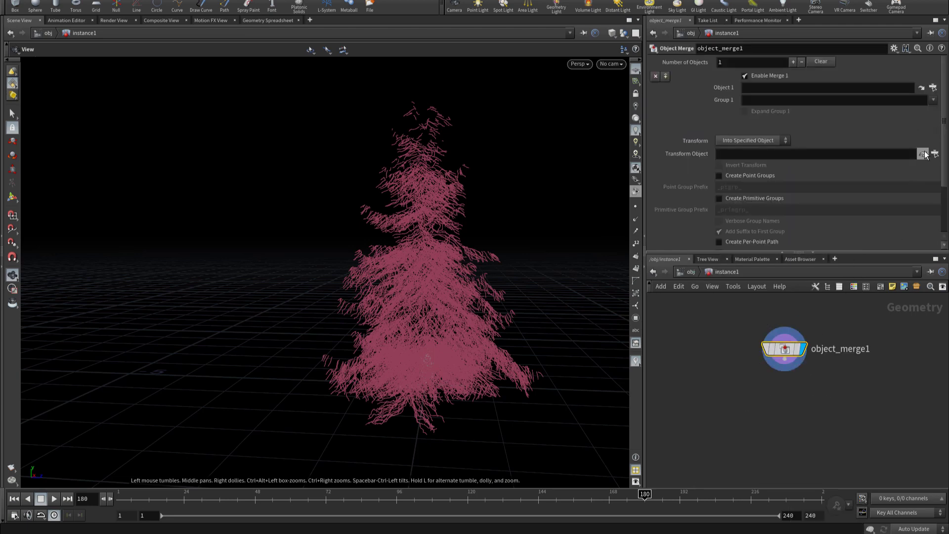
Step: Set object_merge1's Object 1 to /obj/Conifer/LeaPTS and return to /obj
{"action": "left_click", "coordinate": [923, 154]}
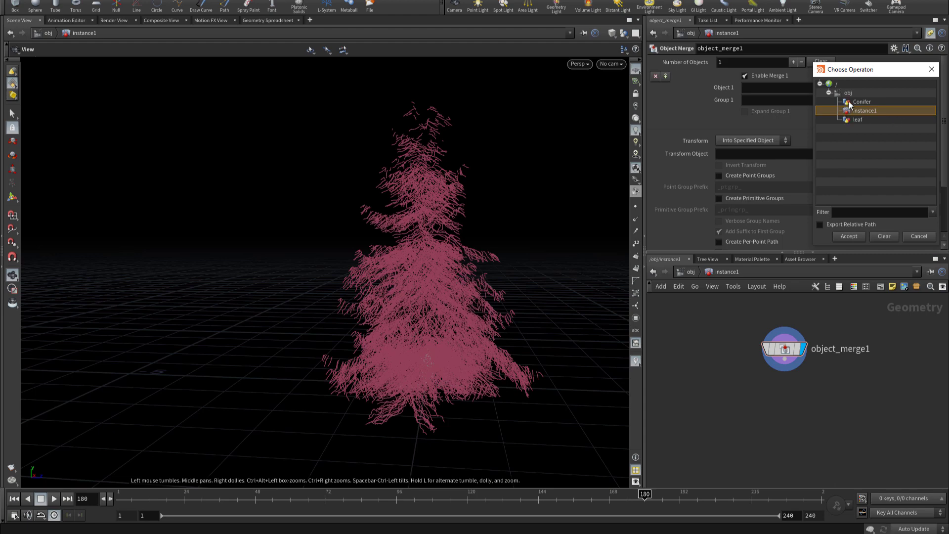
{"action": "left_click", "coordinate": [919, 236]}
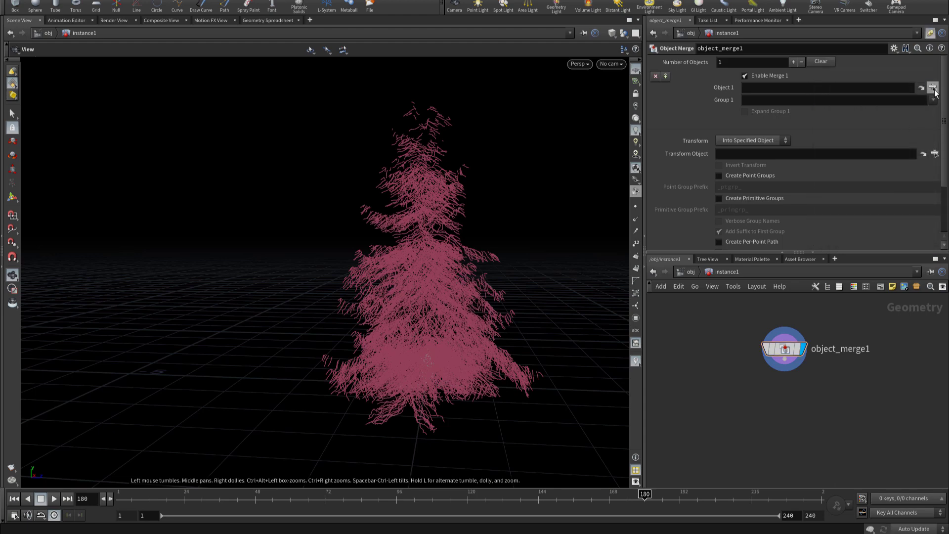
{"action": "left_click", "coordinate": [931, 87]}
{"action": "left_click", "coordinate": [837, 101]}
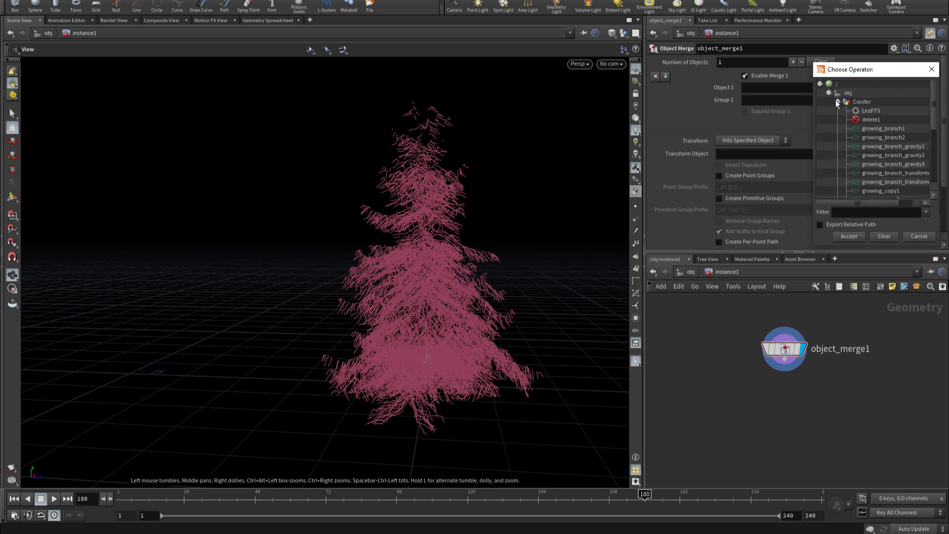
{"action": "double_click", "coordinate": [867, 111]}
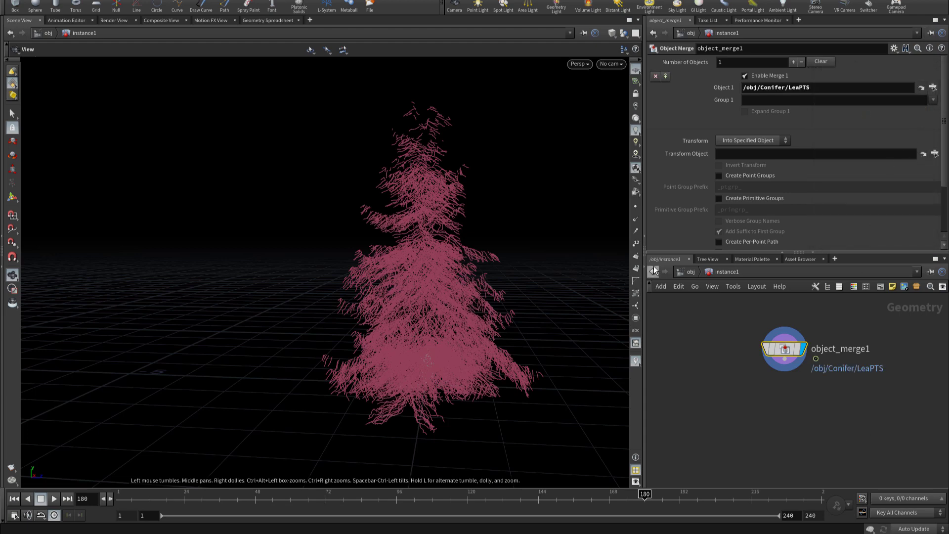
{"action": "left_click", "coordinate": [684, 274]}
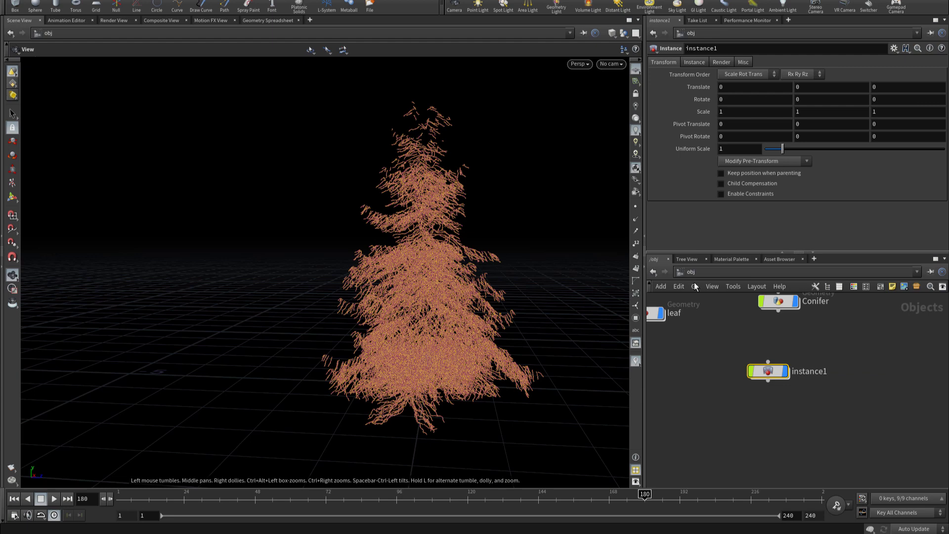
Step: Give instance1 Full point instancing with Instance Object ../leaf, then select the leaf node
{"action": "left_click", "coordinate": [832, 364]}
{"action": "middle_click_drag", "start_coordinate": [833, 365], "coordinate": [905, 336]}
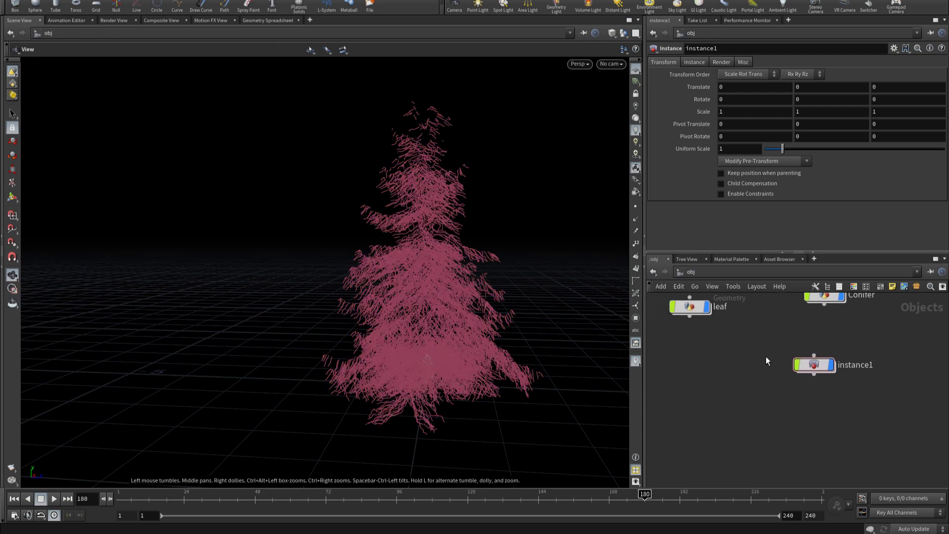
{"action": "left_click", "coordinate": [692, 61]}
{"action": "left_click", "coordinate": [734, 88]}
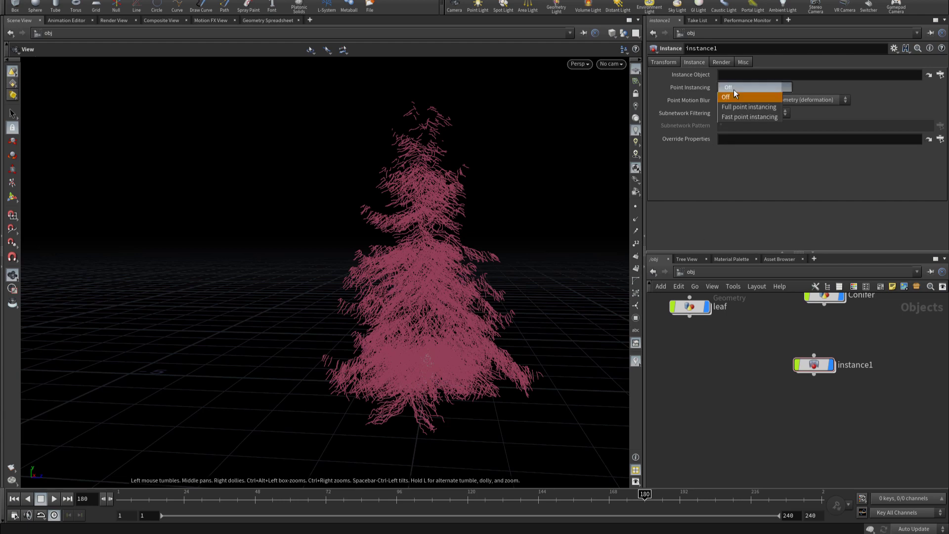
{"action": "left_click", "coordinate": [738, 106]}
{"action": "middle_click_drag", "start_coordinate": [702, 341], "coordinate": [702, 392]}
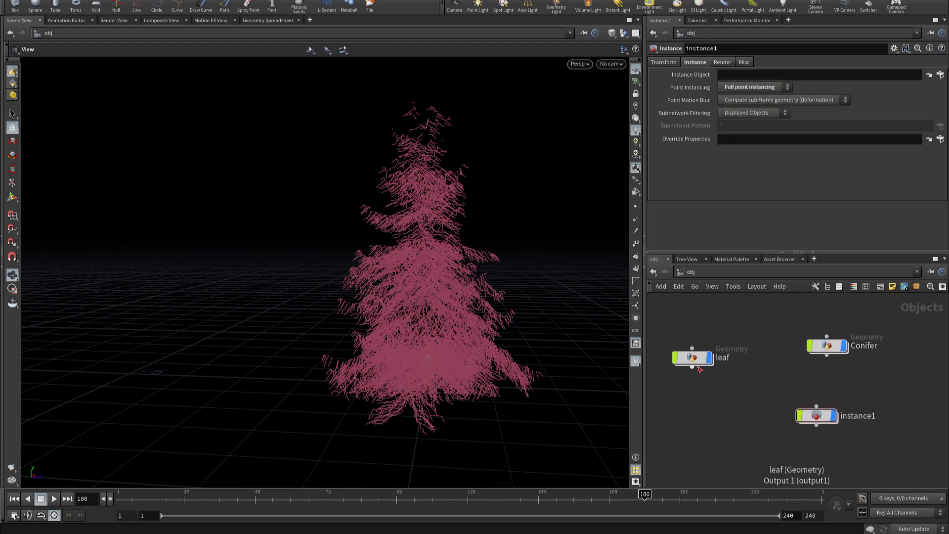
{"action": "left_click_drag", "start_coordinate": [692, 356], "coordinate": [733, 77]}
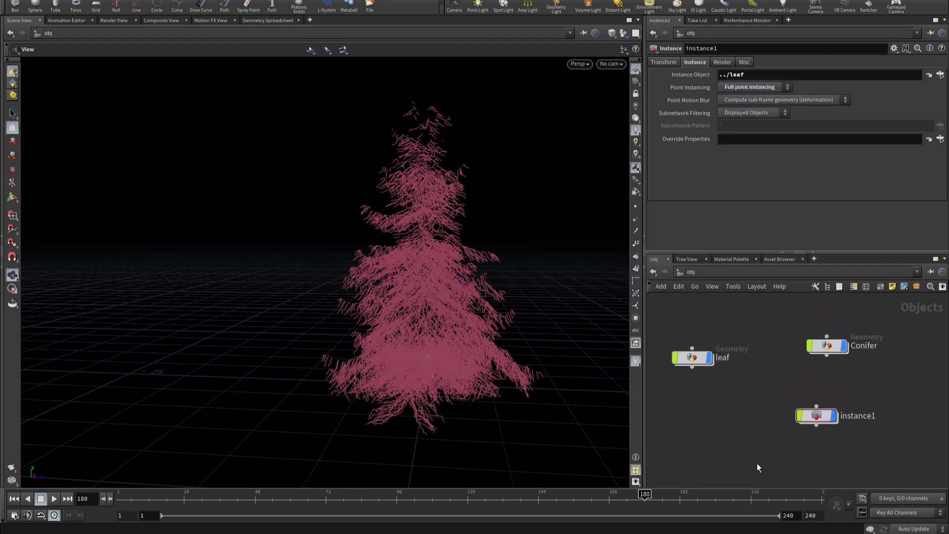
{"action": "middle_click_drag", "start_coordinate": [749, 439], "coordinate": [733, 436]}
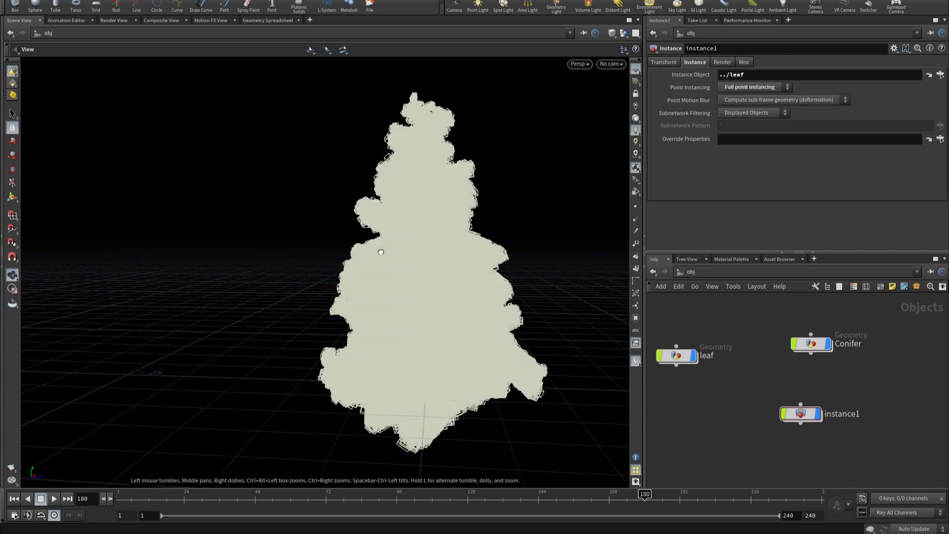
{"action": "mouse_move", "coordinate": [576, 365]}
{"action": "left_mouse_down"}
{"action": "mouse_move", "coordinate": [534, 240]}
{"action": "mouse_move", "coordinate": [395, 267]}
{"action": "left_mouse_up"}
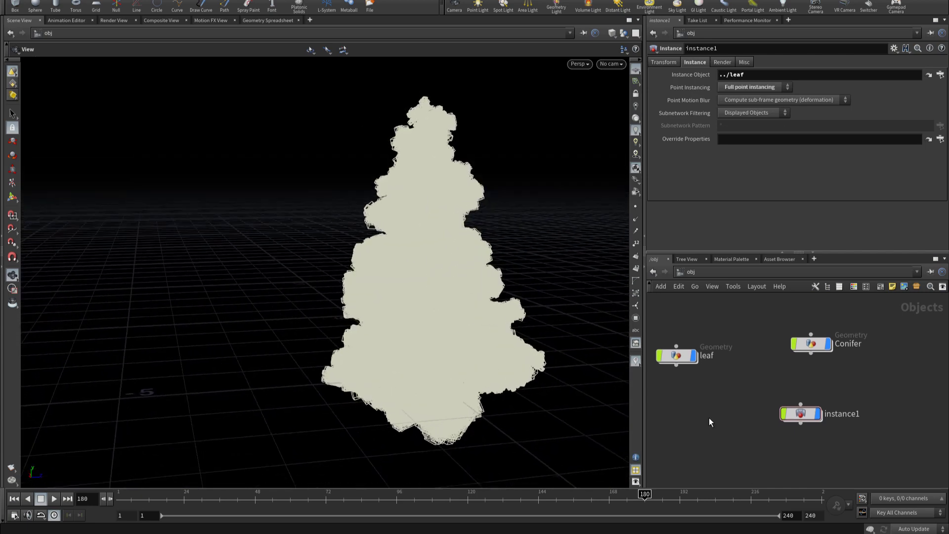
{"action": "left_click", "coordinate": [676, 355]}
Step: Set the leaf object's Uniform Scale to 0.2 and check the smaller leaves on the tree
{"action": "left_click", "coordinate": [752, 156]}
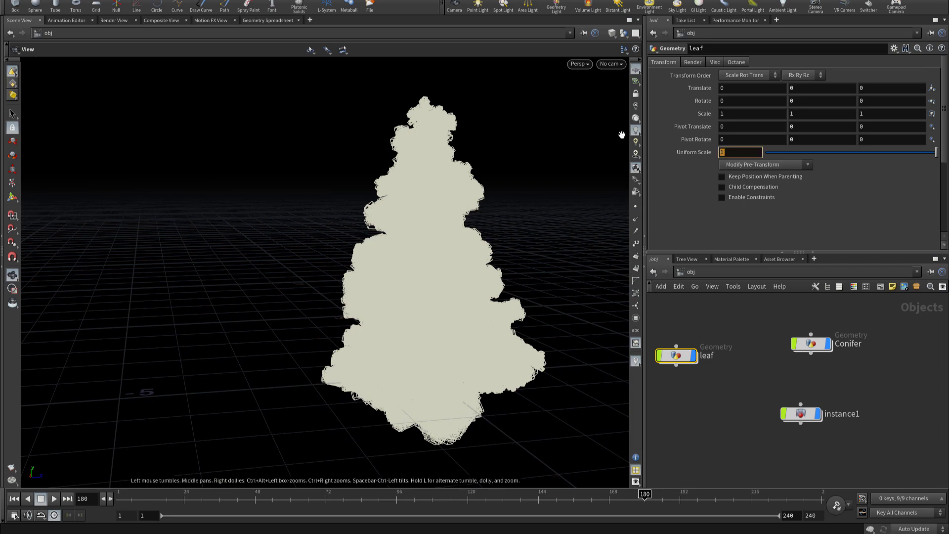
{"action": "type", "text": "2"}
{"action": "key", "text": "Return"}
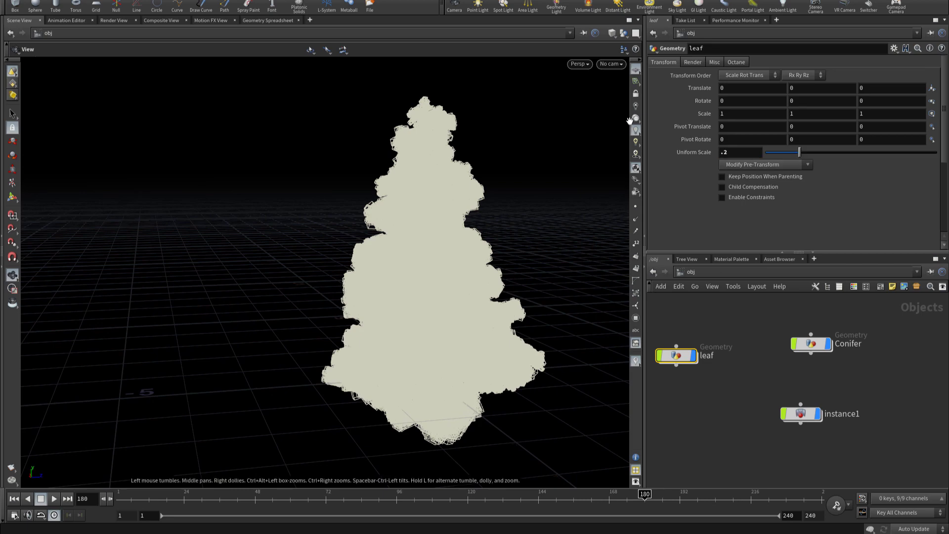
{"action": "mouse_move", "coordinate": [406, 206]}
{"action": "left_mouse_down"}
{"action": "mouse_move", "coordinate": [612, 174]}
{"action": "mouse_move", "coordinate": [604, 192]}
{"action": "left_mouse_up"}
{"action": "scroll", "coordinate": [354, 328], "scroll_direction": "up", "scroll_amount": 5}
{"action": "scroll", "coordinate": [445, 278], "scroll_direction": "up", "scroll_amount": 5}
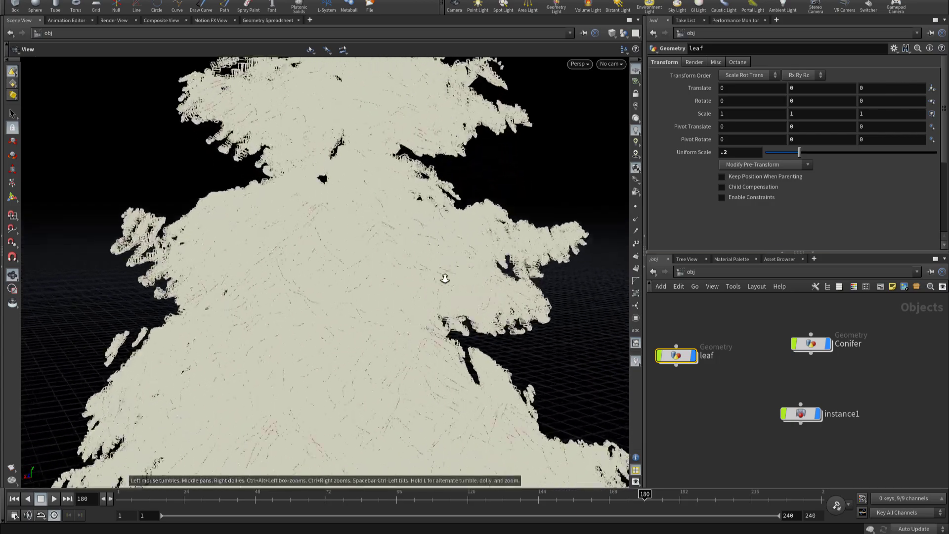
{"action": "mouse_move", "coordinate": [445, 278]}
{"action": "left_mouse_down"}
{"action": "mouse_move", "coordinate": [154, 265]}
{"action": "mouse_move", "coordinate": [184, 229]}
{"action": "left_mouse_up"}
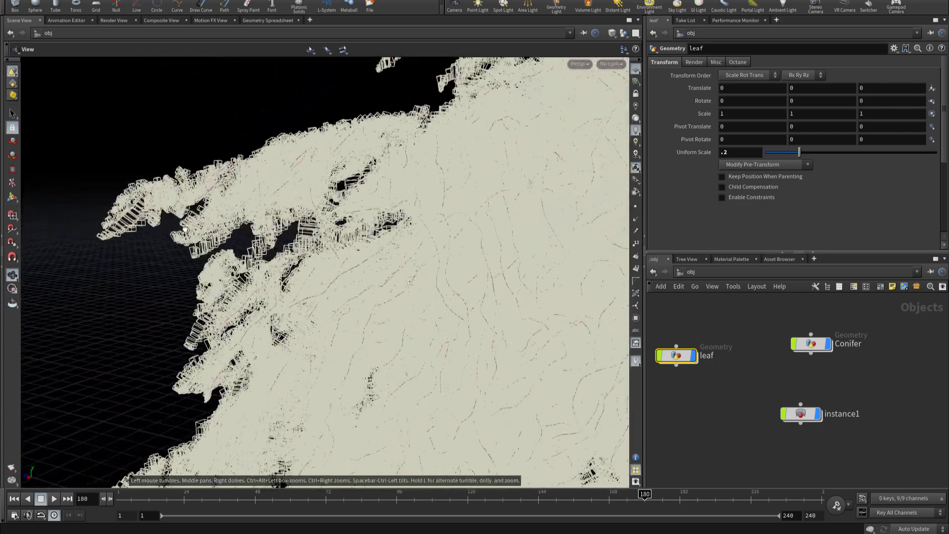
{"action": "scroll", "coordinate": [184, 228], "scroll_direction": "up", "scroll_amount": 3}
{"action": "scroll", "coordinate": [306, 277], "scroll_direction": "up", "scroll_amount": 5}
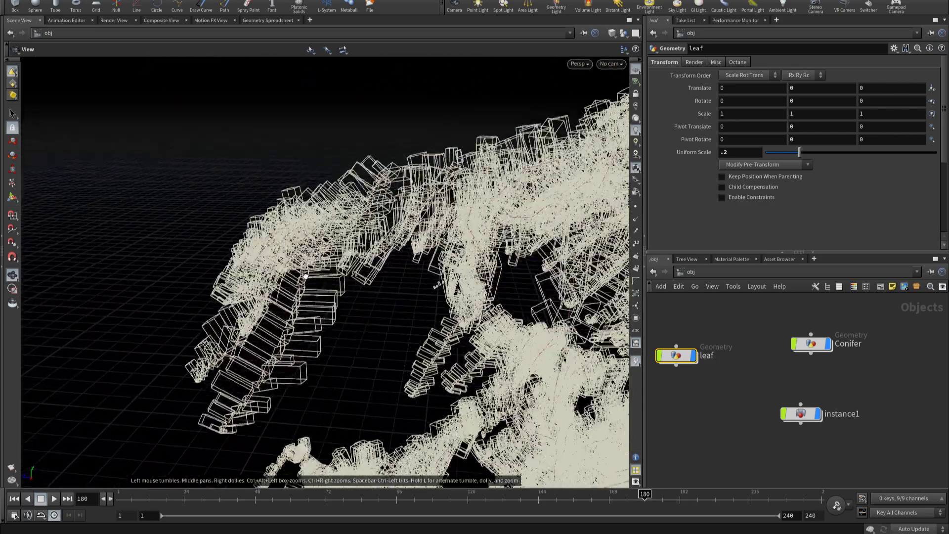
{"action": "scroll", "coordinate": [306, 277], "scroll_direction": "down", "scroll_amount": 3}
{"action": "scroll", "coordinate": [191, 286], "scroll_direction": "down", "scroll_amount": 3}
{"action": "scroll", "coordinate": [208, 296], "scroll_direction": "down", "scroll_amount": 4}
{"action": "scroll", "coordinate": [219, 310], "scroll_direction": "down", "scroll_amount": 2}
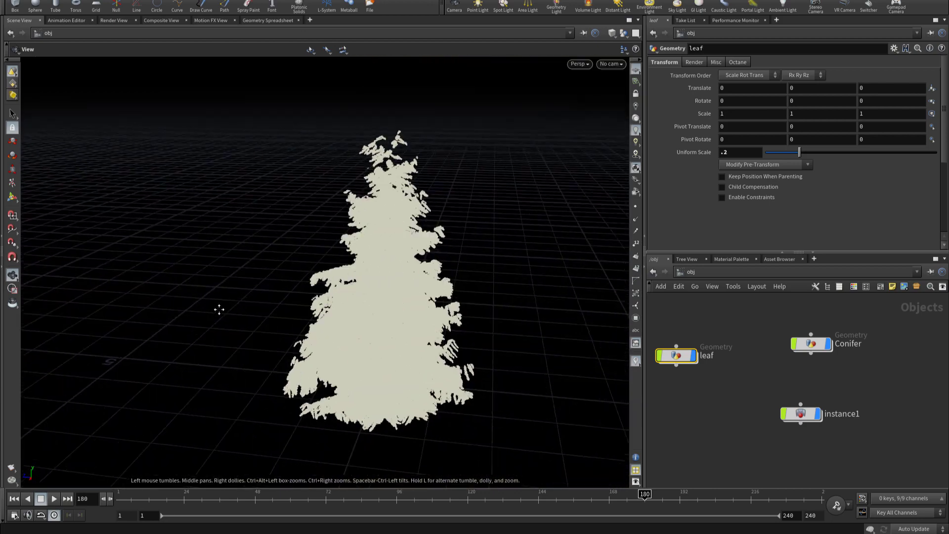
{"action": "left_click_drag", "start_coordinate": [218, 309], "coordinate": [277, 321]}
Step: Select instance1 and inspect the instanced leaf boxes up close from several angles
{"action": "left_click", "coordinate": [800, 412]}
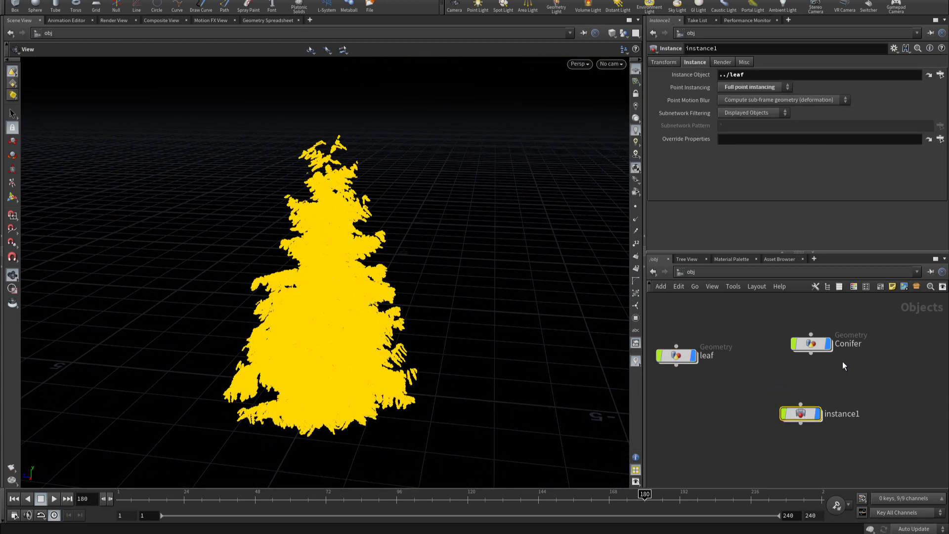
{"action": "scroll", "coordinate": [341, 314], "scroll_direction": "up", "scroll_amount": 2}
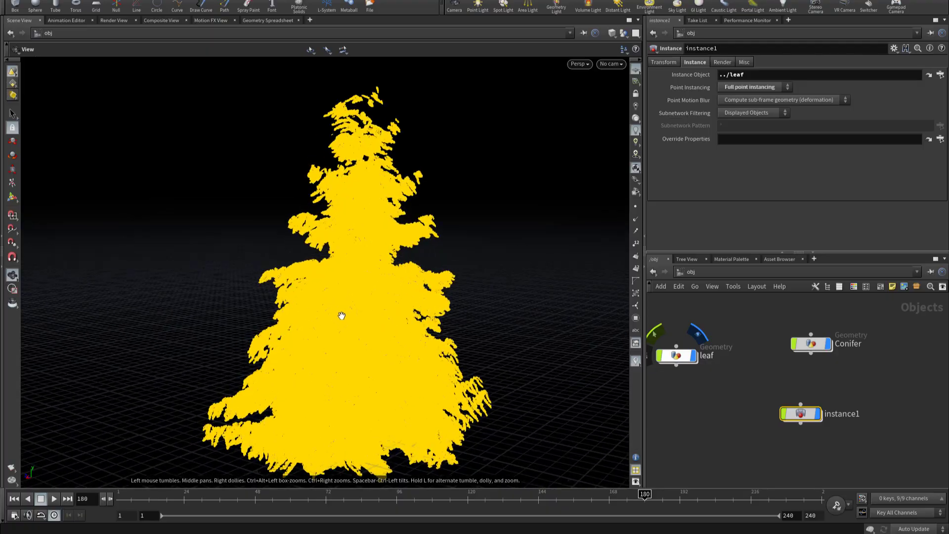
{"action": "scroll", "coordinate": [296, 297], "scroll_direction": "up", "scroll_amount": 3}
{"action": "scroll", "coordinate": [194, 284], "scroll_direction": "up", "scroll_amount": 2}
{"action": "scroll", "coordinate": [256, 285], "scroll_direction": "up", "scroll_amount": 2}
{"action": "scroll", "coordinate": [297, 297], "scroll_direction": "up", "scroll_amount": 2}
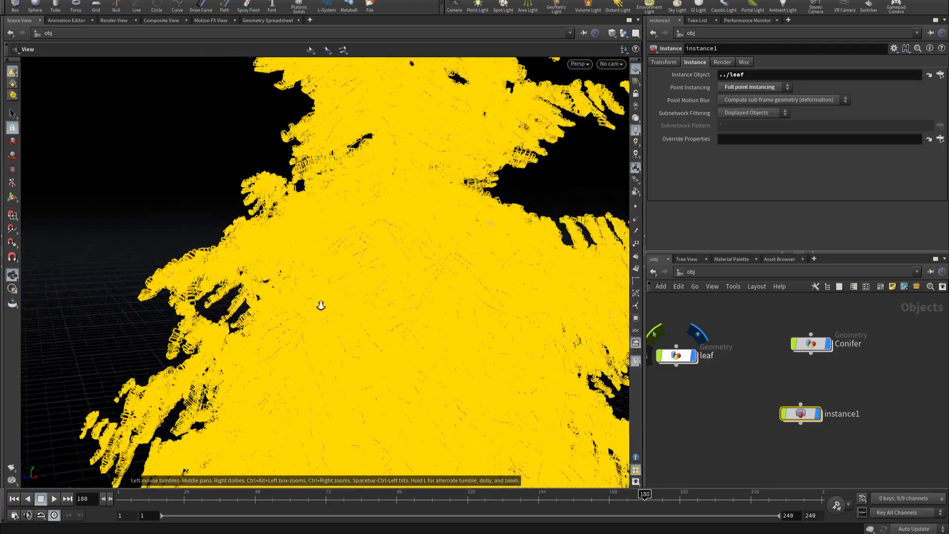
{"action": "scroll", "coordinate": [494, 326], "scroll_direction": "up", "scroll_amount": 2}
{"action": "scroll", "coordinate": [202, 280], "scroll_direction": "up", "scroll_amount": 2}
{"action": "scroll", "coordinate": [201, 280], "scroll_direction": "up", "scroll_amount": 2}
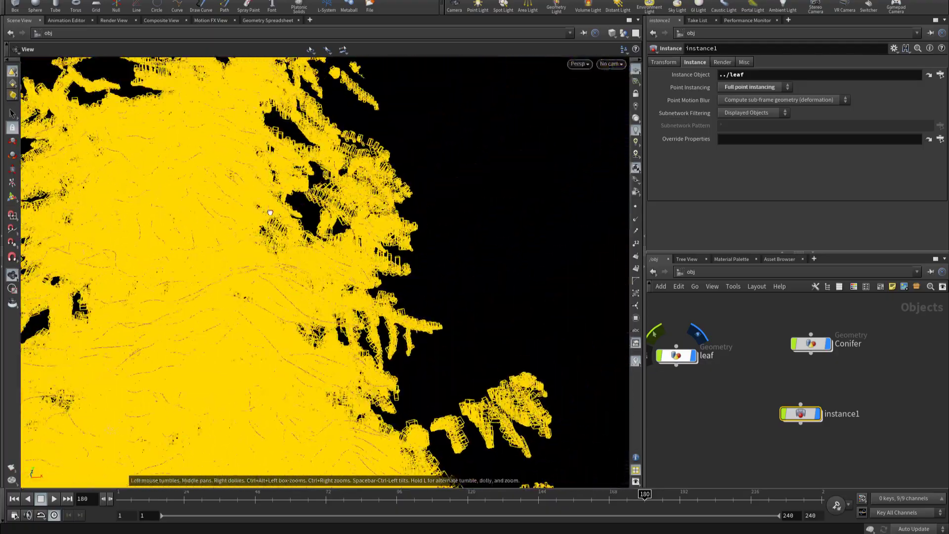
{"action": "scroll", "coordinate": [202, 280], "scroll_direction": "up", "scroll_amount": 2}
{"action": "scroll", "coordinate": [193, 297], "scroll_direction": "up", "scroll_amount": 1}
{"action": "scroll", "coordinate": [189, 308], "scroll_direction": "up", "scroll_amount": 1}
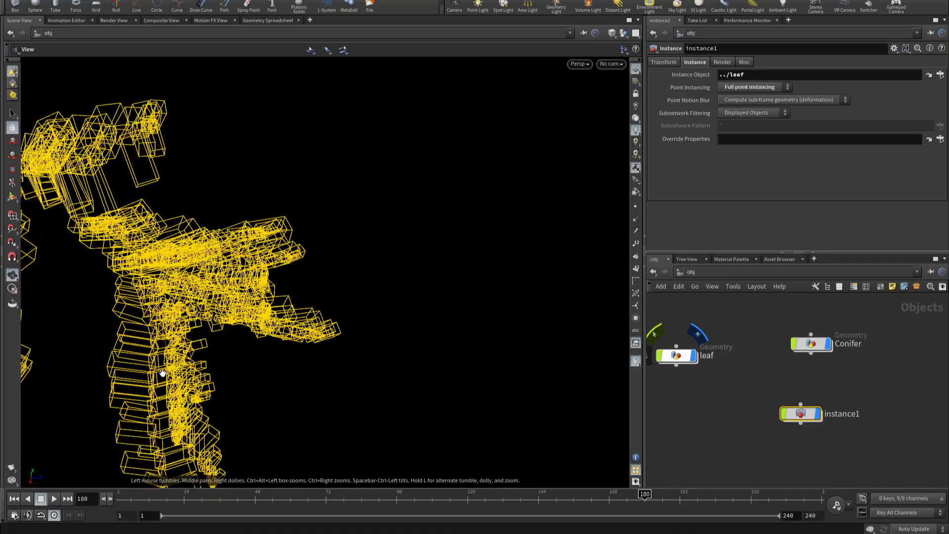
{"action": "left_click_drag", "start_coordinate": [189, 307], "coordinate": [272, 404]}
{"action": "scroll", "coordinate": [296, 377], "scroll_direction": "up", "scroll_amount": 1}
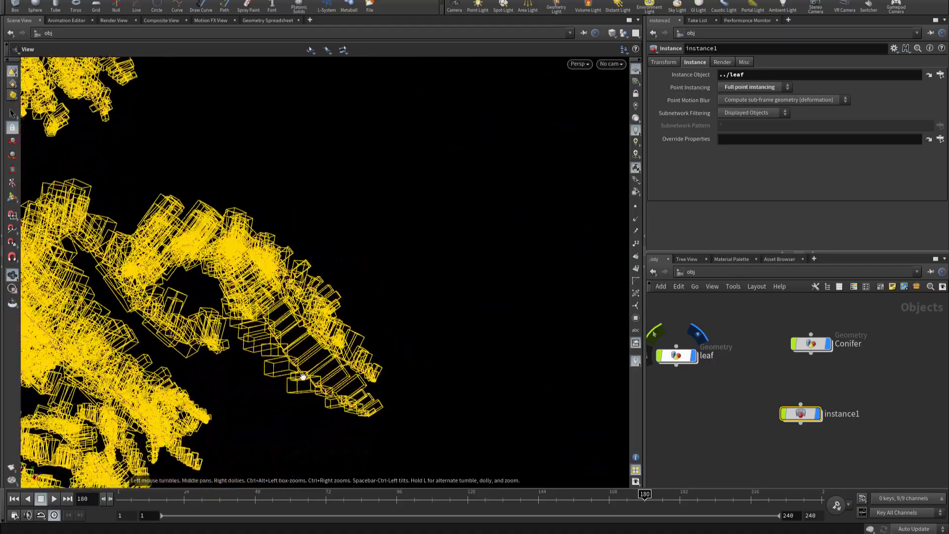
{"action": "scroll", "coordinate": [272, 361], "scroll_direction": "up", "scroll_amount": 2}
{"action": "scroll", "coordinate": [286, 336], "scroll_direction": "up", "scroll_amount": 1}
{"action": "mouse_move", "coordinate": [285, 336]}
{"action": "left_mouse_down"}
{"action": "mouse_move", "coordinate": [388, 339]}
{"action": "mouse_move", "coordinate": [470, 387]}
{"action": "mouse_move", "coordinate": [610, 387]}
{"action": "mouse_move", "coordinate": [628, 402]}
{"action": "mouse_move", "coordinate": [493, 455]}
{"action": "mouse_move", "coordinate": [568, 415]}
{"action": "mouse_move", "coordinate": [179, 333]}
{"action": "mouse_move", "coordinate": [80, 287]}
{"action": "mouse_move", "coordinate": [363, 341]}
{"action": "left_mouse_up"}
{"action": "middle_click_drag", "start_coordinate": [363, 341], "coordinate": [318, 360]}
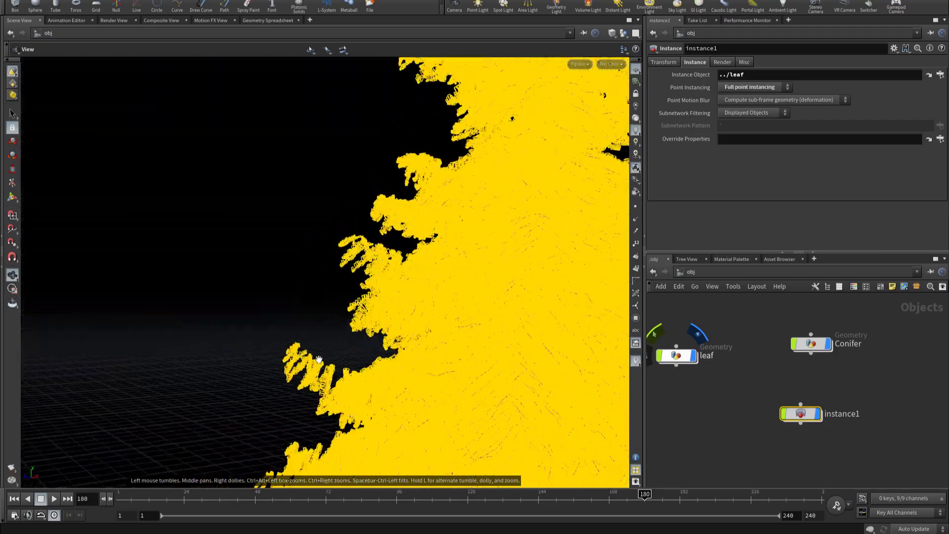
{"action": "mouse_move", "coordinate": [239, 374]}
{"action": "middle_mouse_down"}
{"action": "mouse_move", "coordinate": [284, 336]}
{"action": "mouse_move", "coordinate": [440, 352]}
{"action": "middle_mouse_up"}
{"action": "right_click_drag", "start_coordinate": [440, 352], "coordinate": [367, 358]}
{"action": "mouse_move", "coordinate": [221, 289]}
{"action": "middle_mouse_down"}
{"action": "mouse_move", "coordinate": [211, 316]}
{"action": "mouse_move", "coordinate": [600, 343]}
{"action": "middle_mouse_up"}
{"action": "scroll", "coordinate": [693, 419], "scroll_direction": "down", "scroll_amount": 2}
{"action": "left_click", "coordinate": [692, 407]}
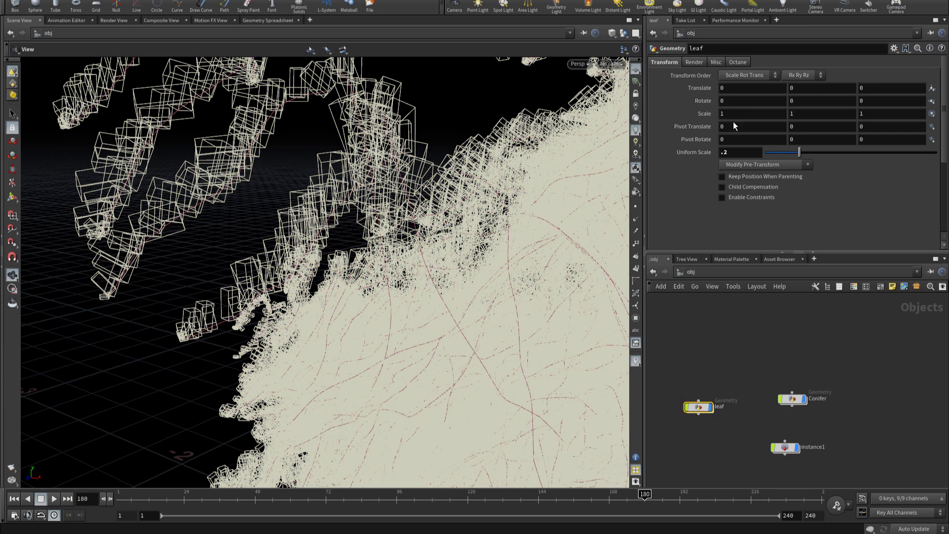
Step: Rotate the leaf object 90 on X, view the result, then dive into its geometry network
{"action": "left_click", "coordinate": [746, 99]}
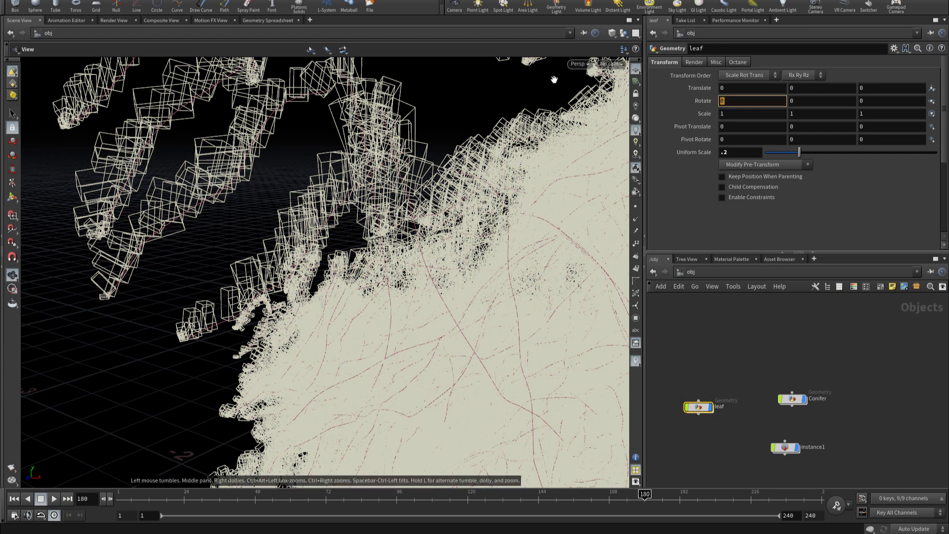
{"action": "type", "text": "90"}
{"action": "key", "text": "Return"}
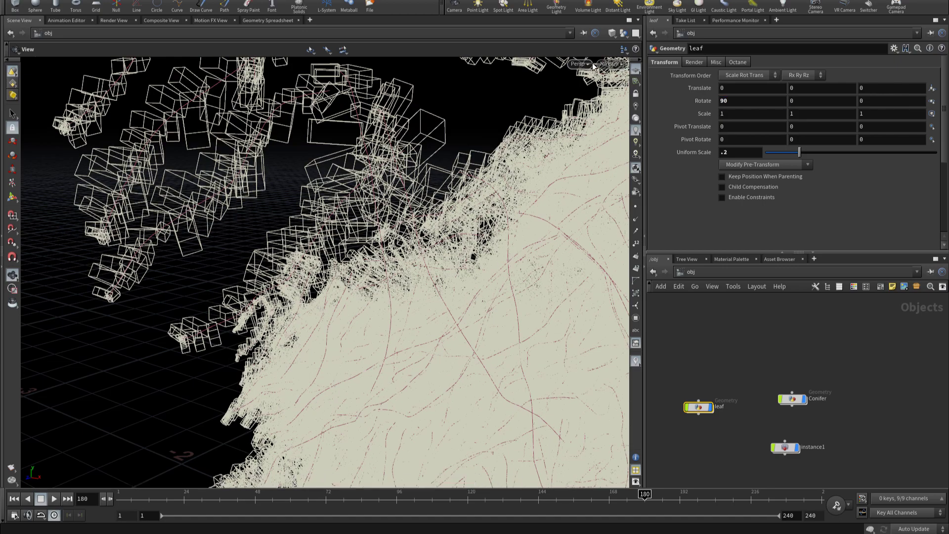
{"action": "mouse_move", "coordinate": [307, 131]}
{"action": "left_mouse_down"}
{"action": "mouse_move", "coordinate": [337, 148]}
{"action": "mouse_move", "coordinate": [186, 174]}
{"action": "mouse_move", "coordinate": [383, 202]}
{"action": "mouse_move", "coordinate": [387, 310]}
{"action": "mouse_move", "coordinate": [396, 305]}
{"action": "mouse_move", "coordinate": [240, 273]}
{"action": "mouse_move", "coordinate": [267, 276]}
{"action": "left_mouse_up"}
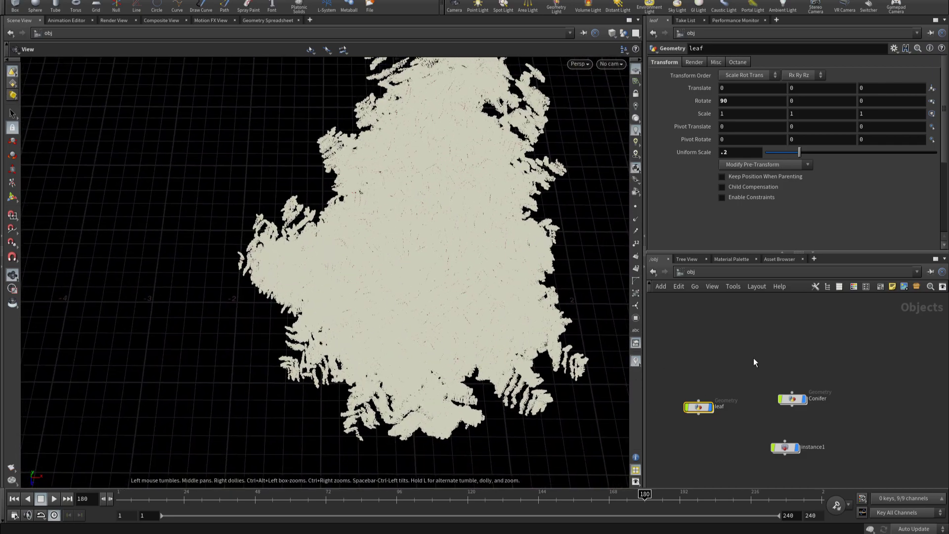
{"action": "double_click", "coordinate": [698, 407]}
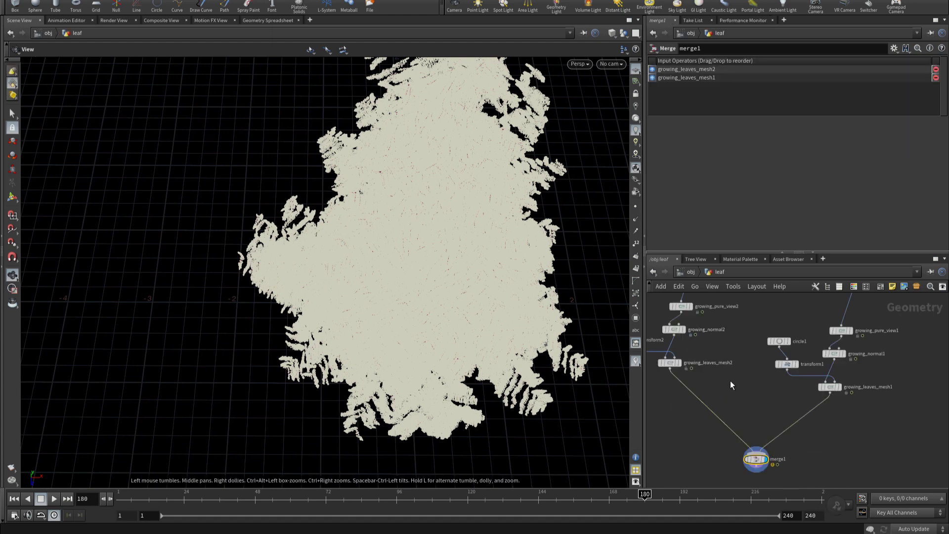
Step: Set the viewport to Ghost Other Objects while viewing the leaf geometry
{"action": "left_click", "coordinate": [624, 33]}
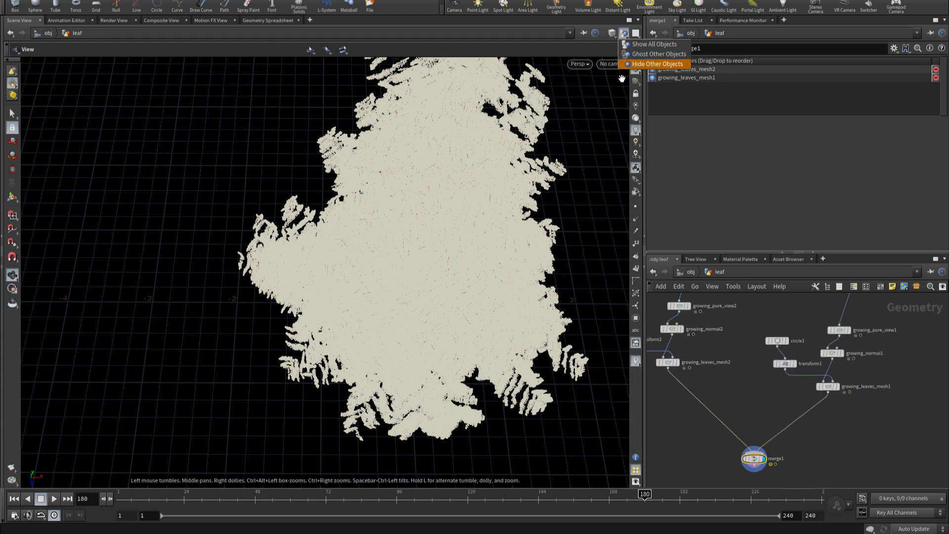
{"action": "left_click", "coordinate": [635, 54]}
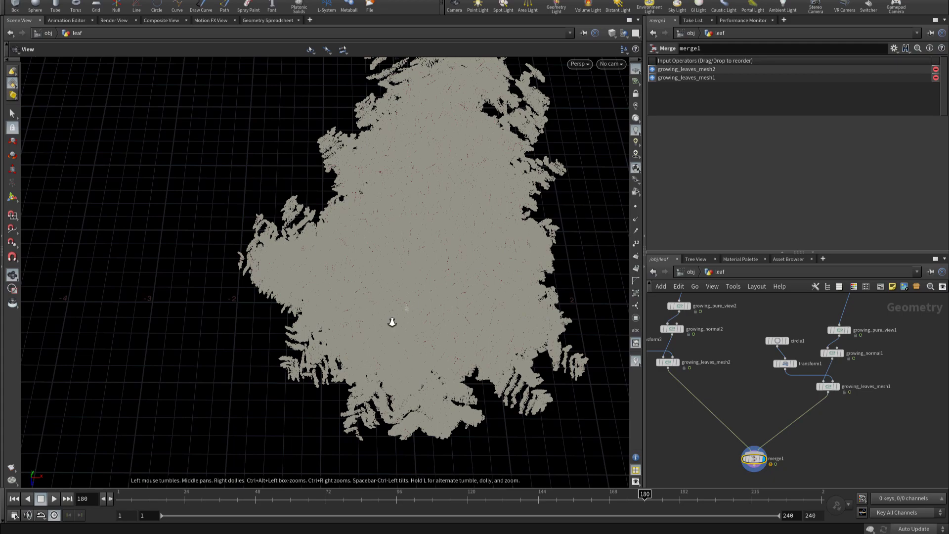
{"action": "scroll", "coordinate": [392, 322], "scroll_direction": "up", "scroll_amount": 10}
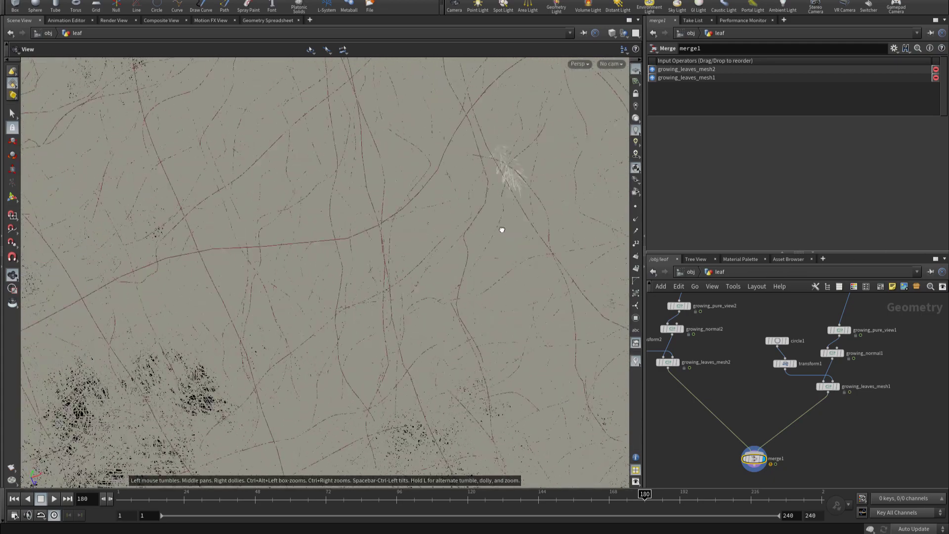
{"action": "scroll", "coordinate": [502, 229], "scroll_direction": "down", "scroll_amount": 1}
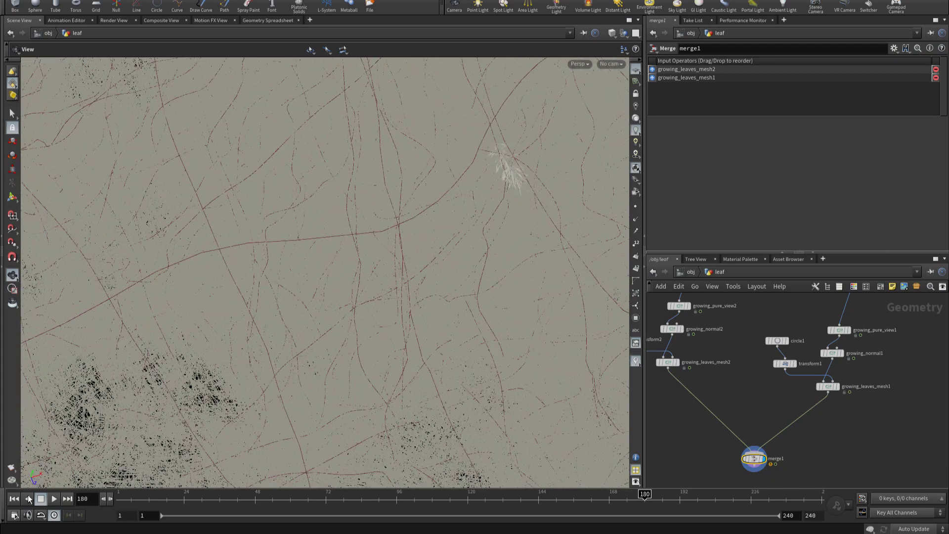
Step: Go back up to the obj level and look over the leaf-covered conifer
{"action": "left_click", "coordinate": [696, 271]}
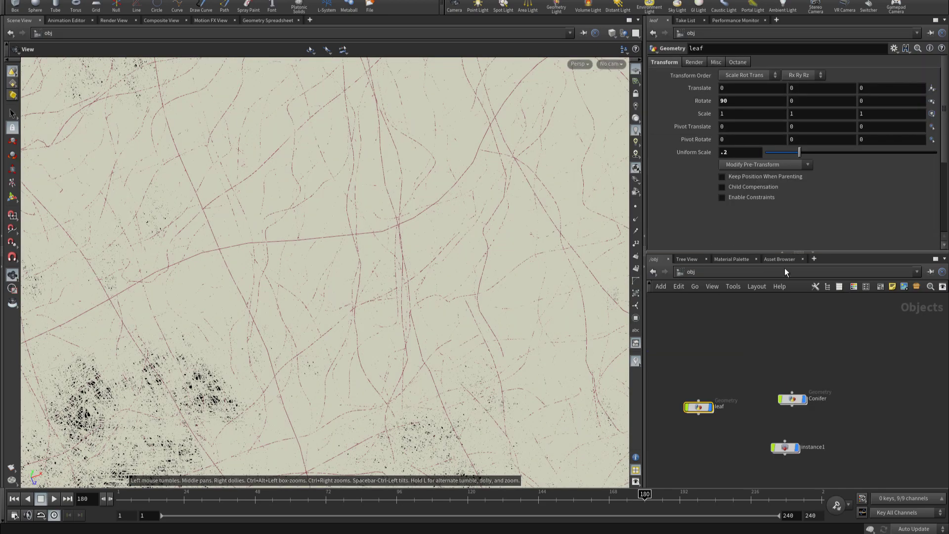
{"action": "scroll", "coordinate": [384, 239], "scroll_direction": "down", "scroll_amount": 3}
{"action": "scroll", "coordinate": [384, 242], "scroll_direction": "down", "scroll_amount": 5}
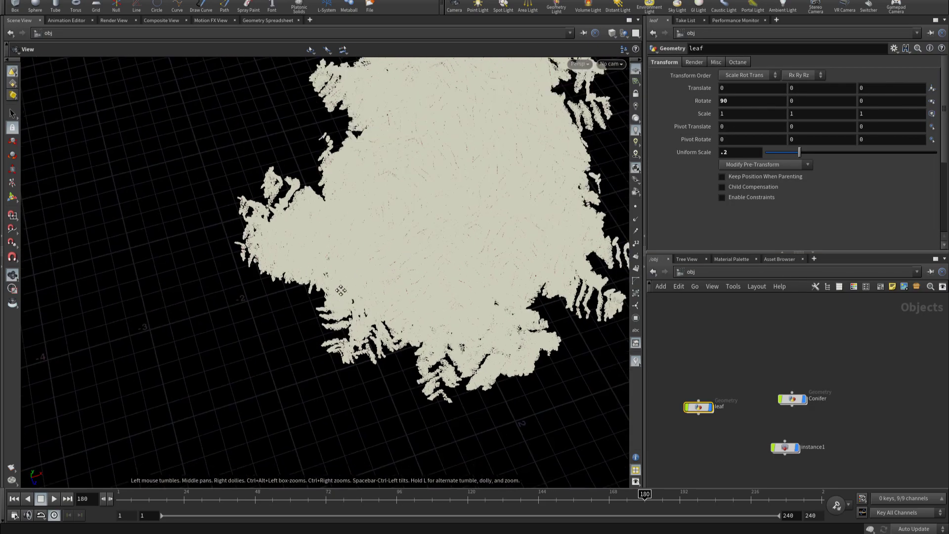
{"action": "scroll", "coordinate": [382, 252], "scroll_direction": "down", "scroll_amount": 3}
{"action": "scroll", "coordinate": [420, 277], "scroll_direction": "up", "scroll_amount": 5}
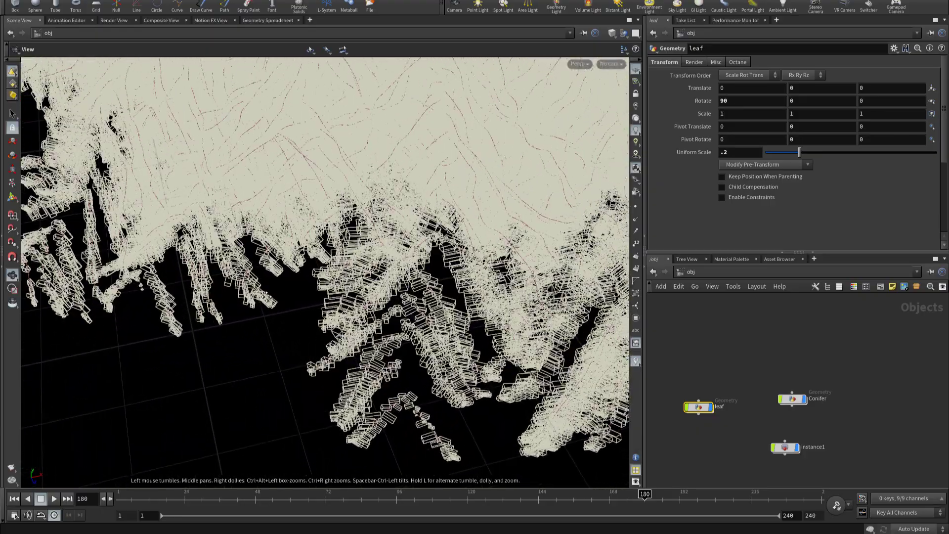
{"action": "scroll", "coordinate": [497, 315], "scroll_direction": "down", "scroll_amount": 1}
{"action": "scroll", "coordinate": [456, 299], "scroll_direction": "up", "scroll_amount": 3}
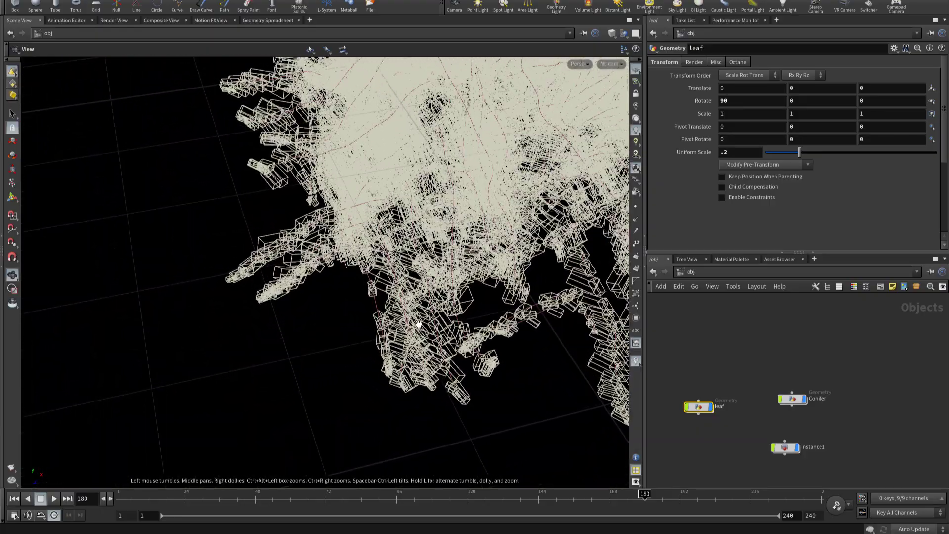
{"action": "mouse_move", "coordinate": [419, 324]}
{"action": "left_mouse_down"}
{"action": "mouse_move", "coordinate": [365, 324]}
{"action": "mouse_move", "coordinate": [537, 248]}
{"action": "mouse_move", "coordinate": [211, 275]}
{"action": "mouse_move", "coordinate": [187, 352]}
{"action": "mouse_move", "coordinate": [275, 332]}
{"action": "mouse_move", "coordinate": [180, 309]}
{"action": "left_mouse_up"}
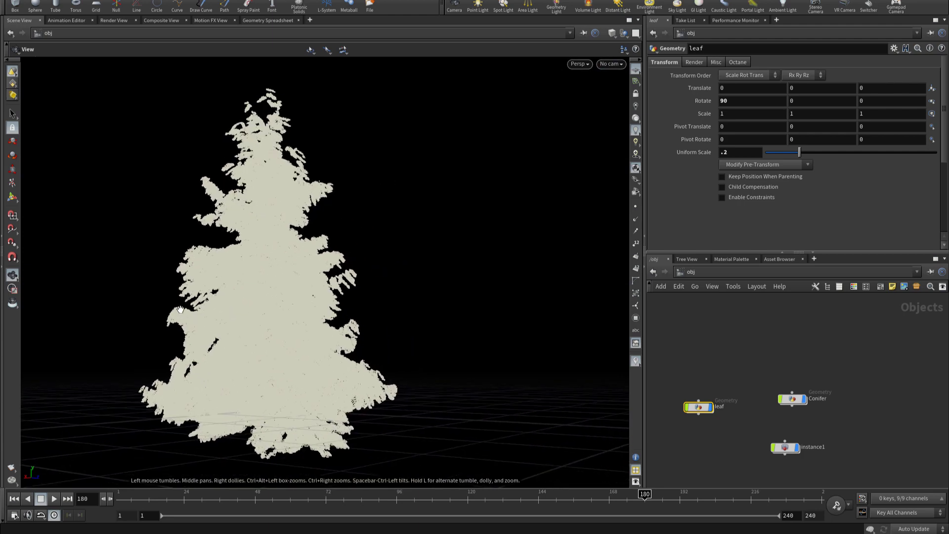